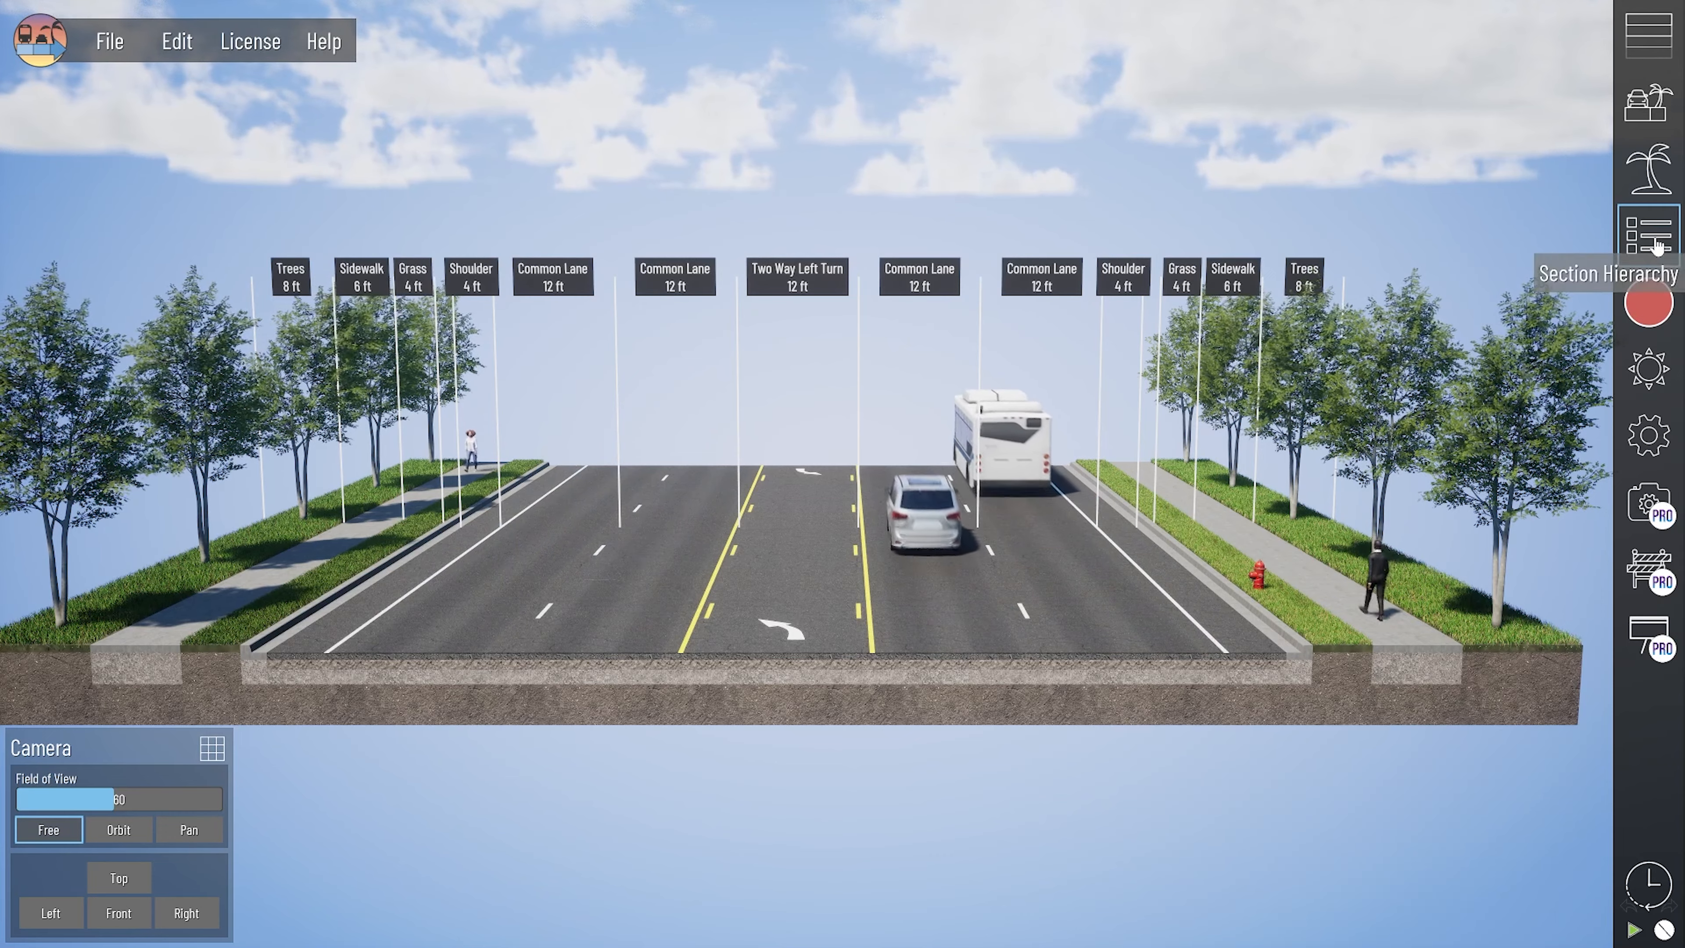
# - Open the asset library and bring the grass section with the fire hydrant into closer view
pyautogui.click(1659, 178)
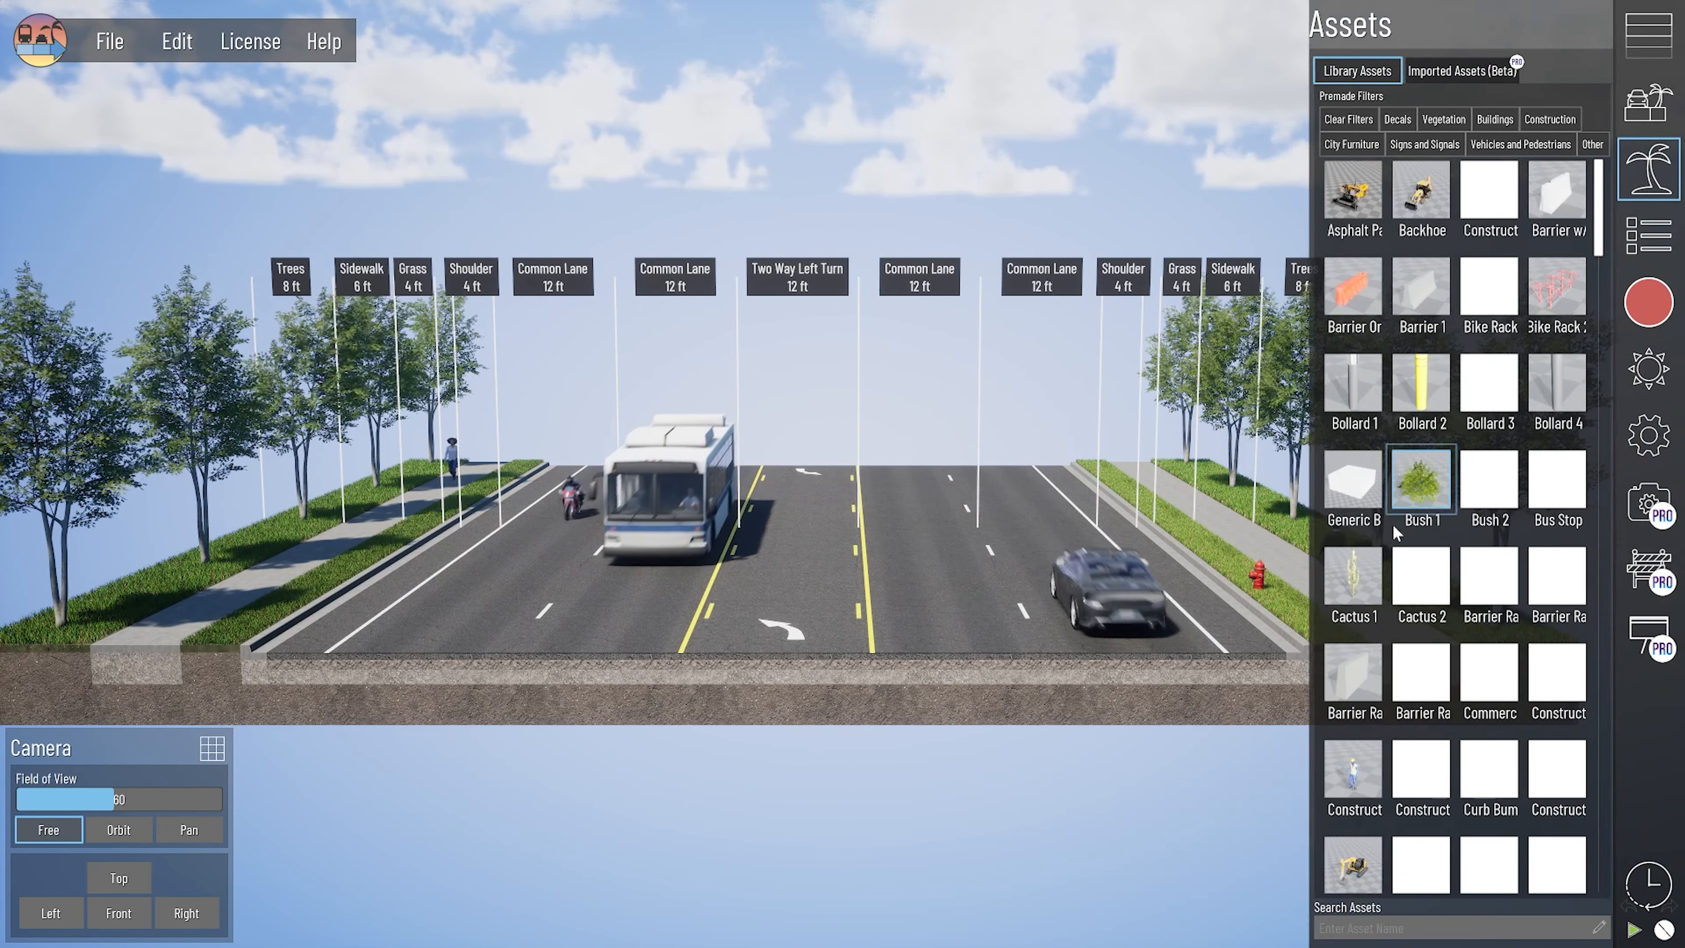
pyautogui.scroll(2, 1156, 672)
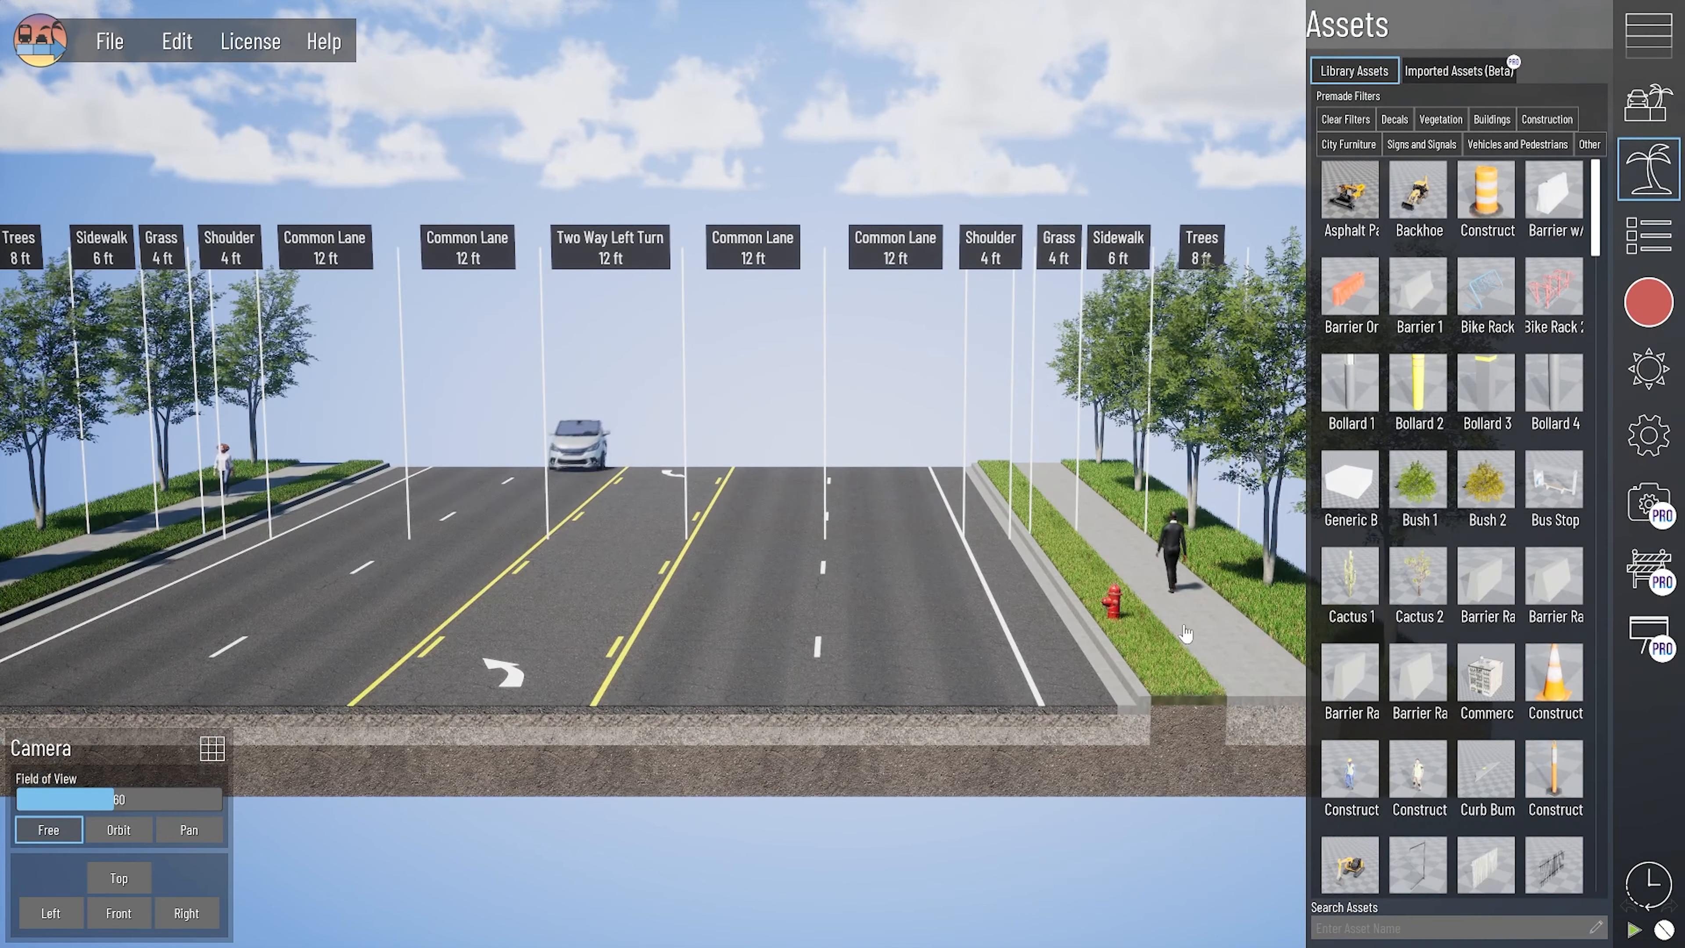
pyautogui.moveTo(1156, 779); pyautogui.dragTo(1041, 773)
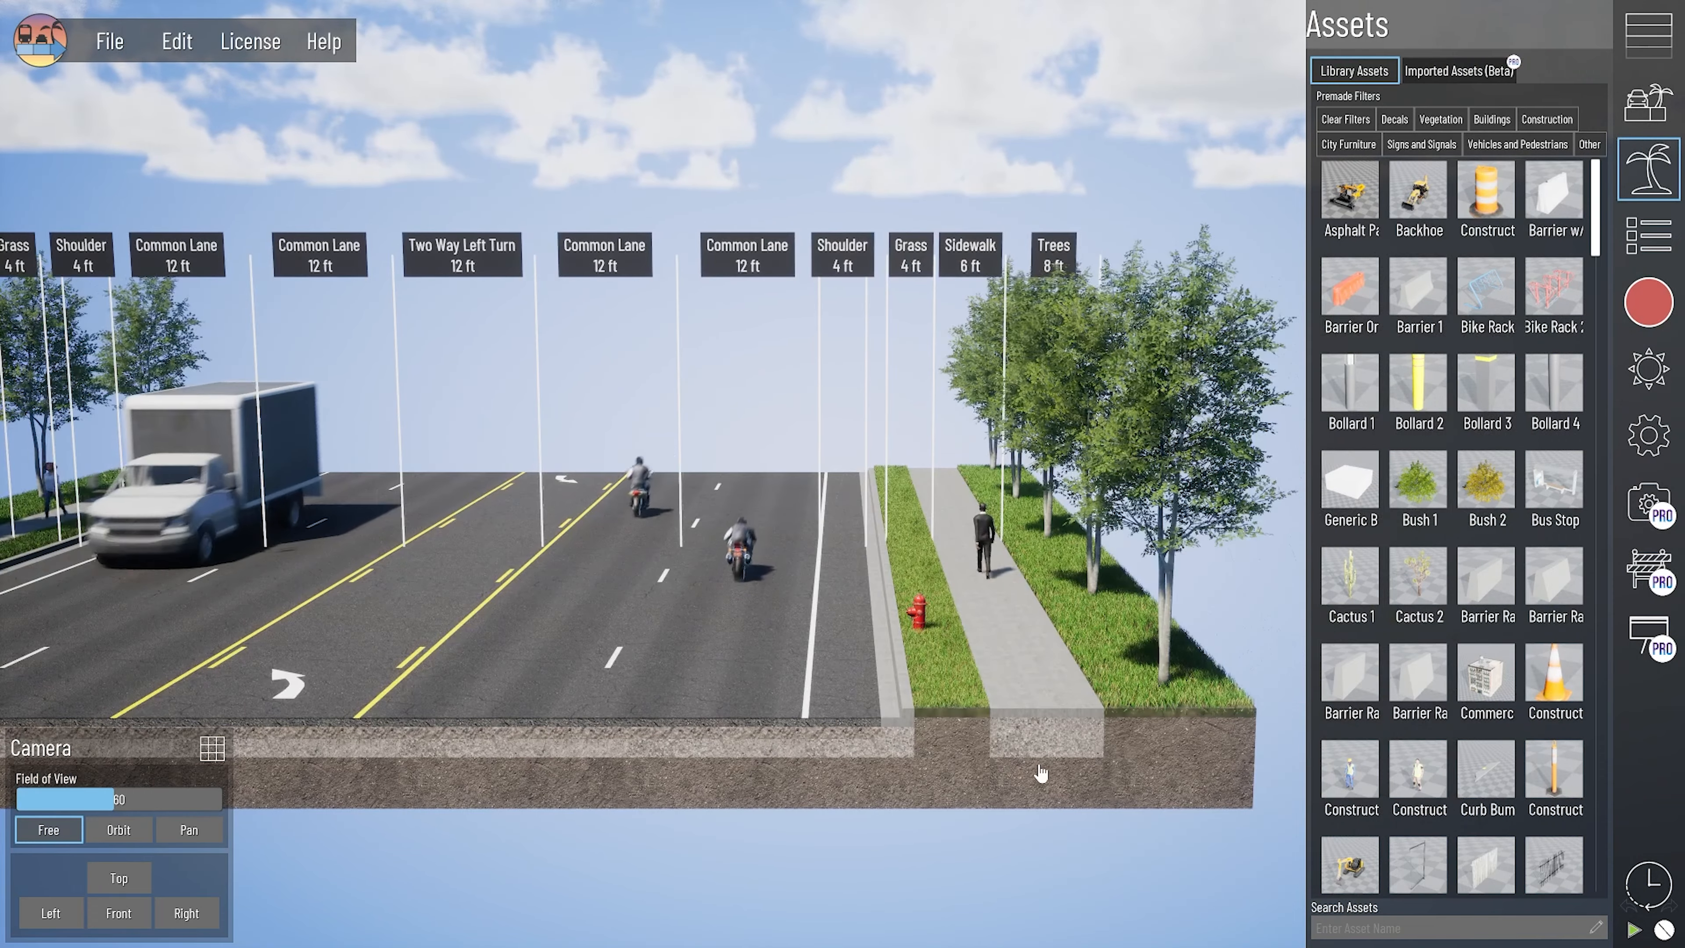
# - Try placement mode with Boxwood 1 on the grass section containing the fire hydrant
pyautogui.click(950, 746)
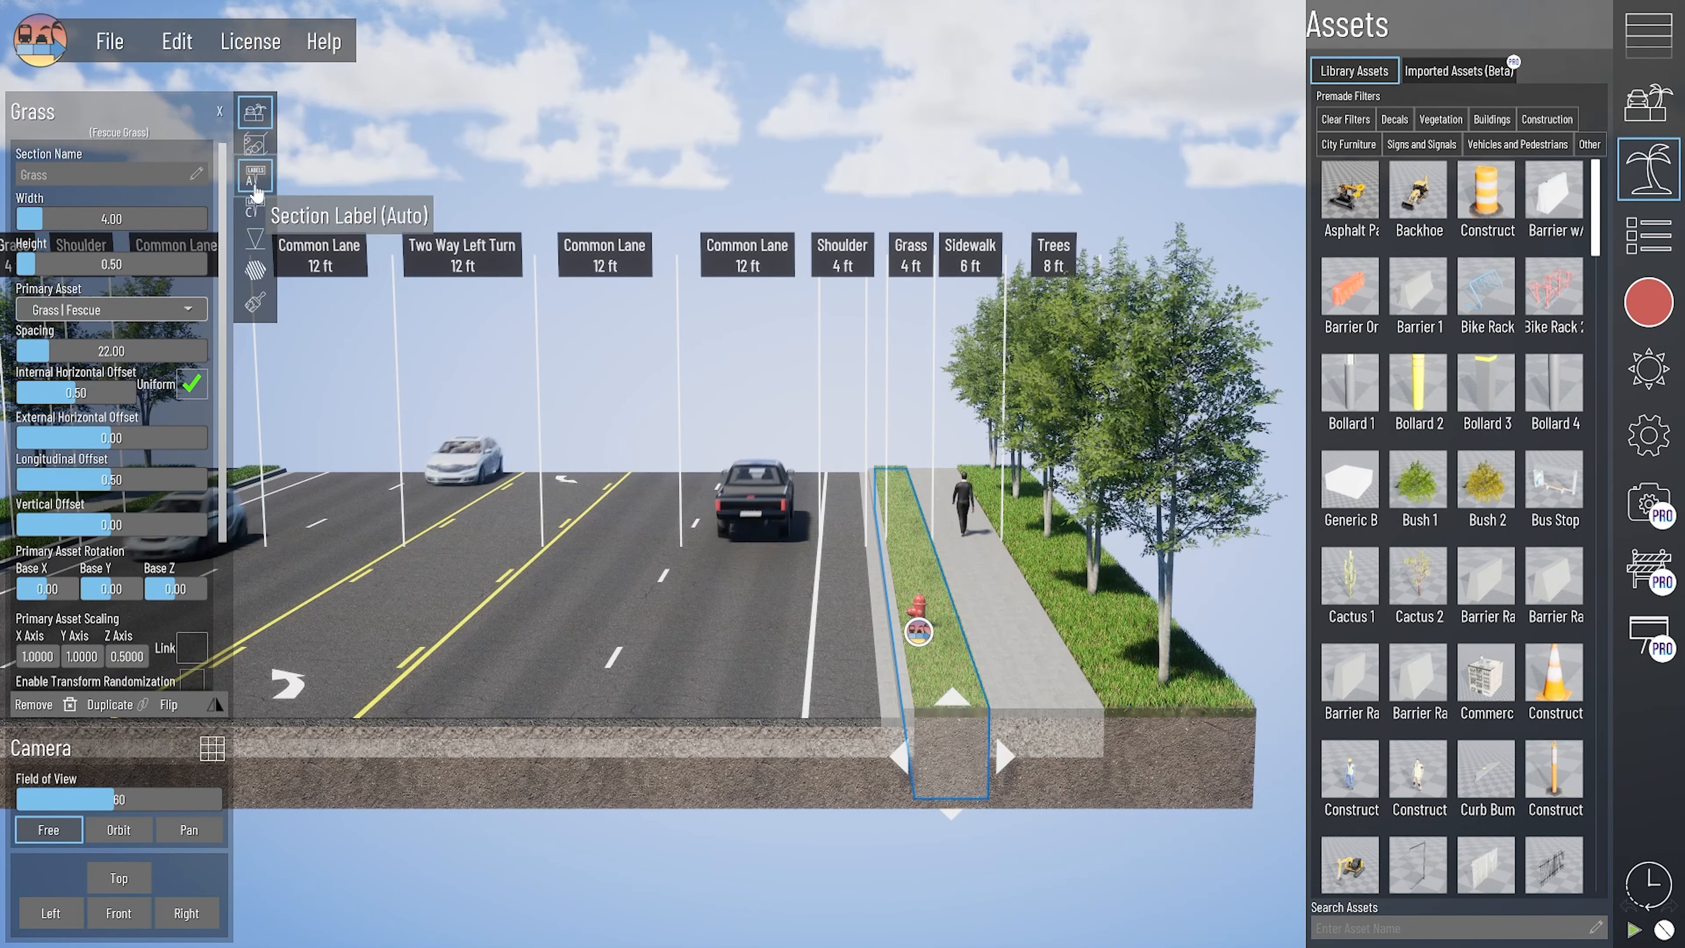
pyautogui.click(256, 251)
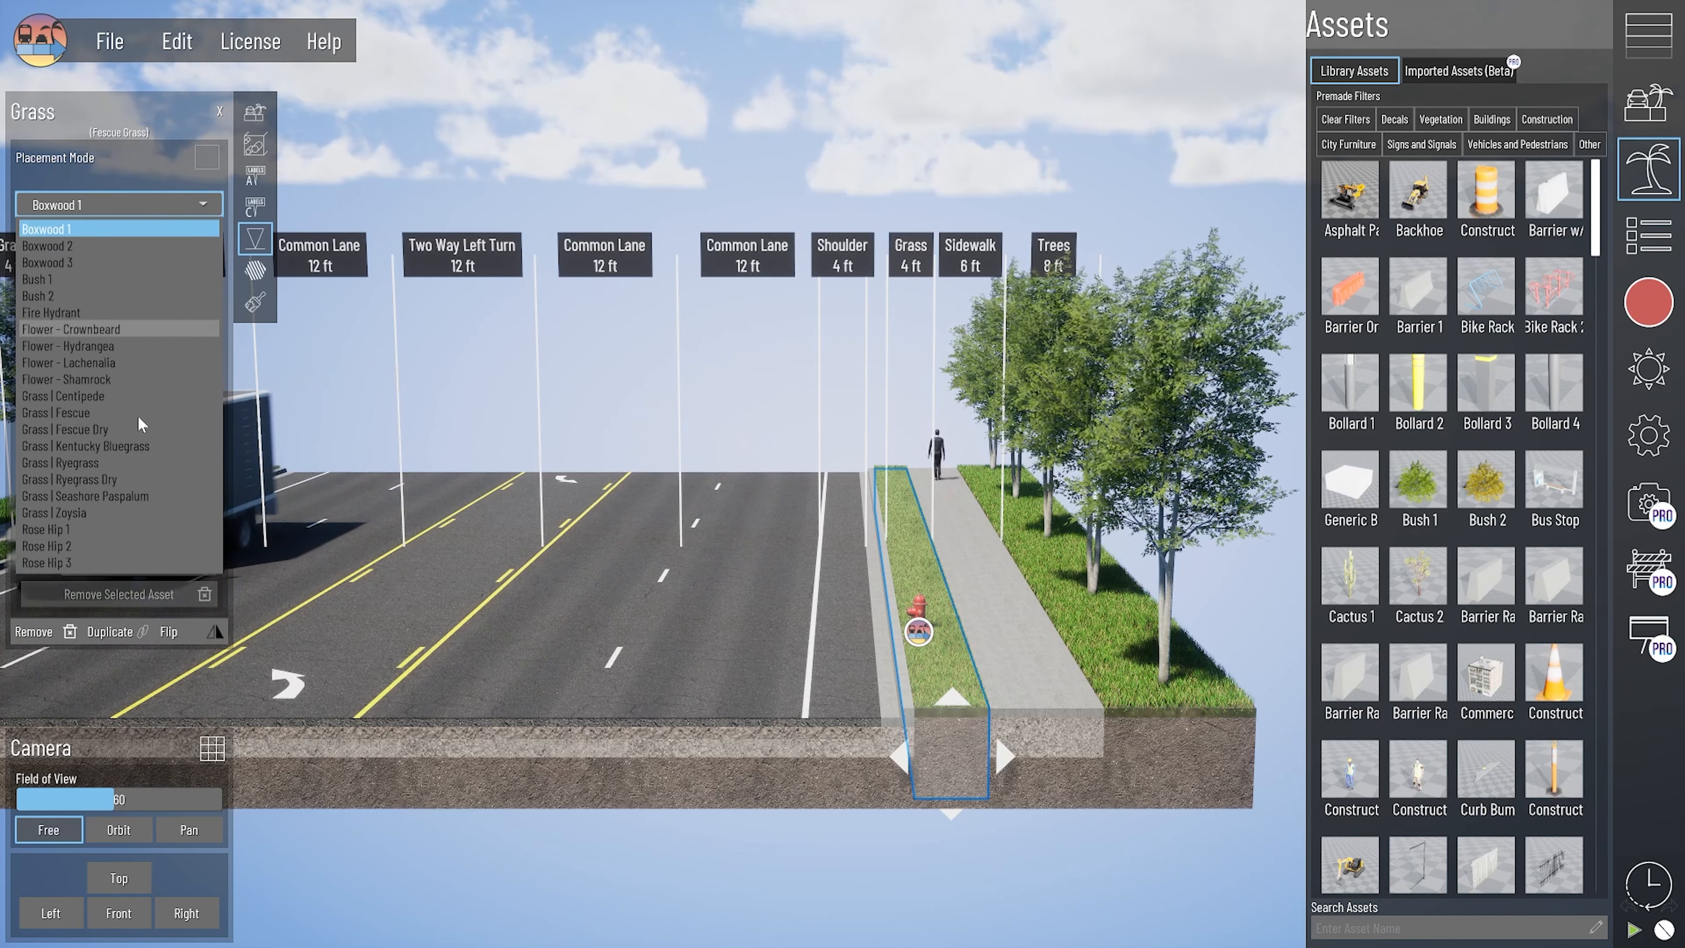
pyautogui.click(204, 162)
pyautogui.click(205, 162)
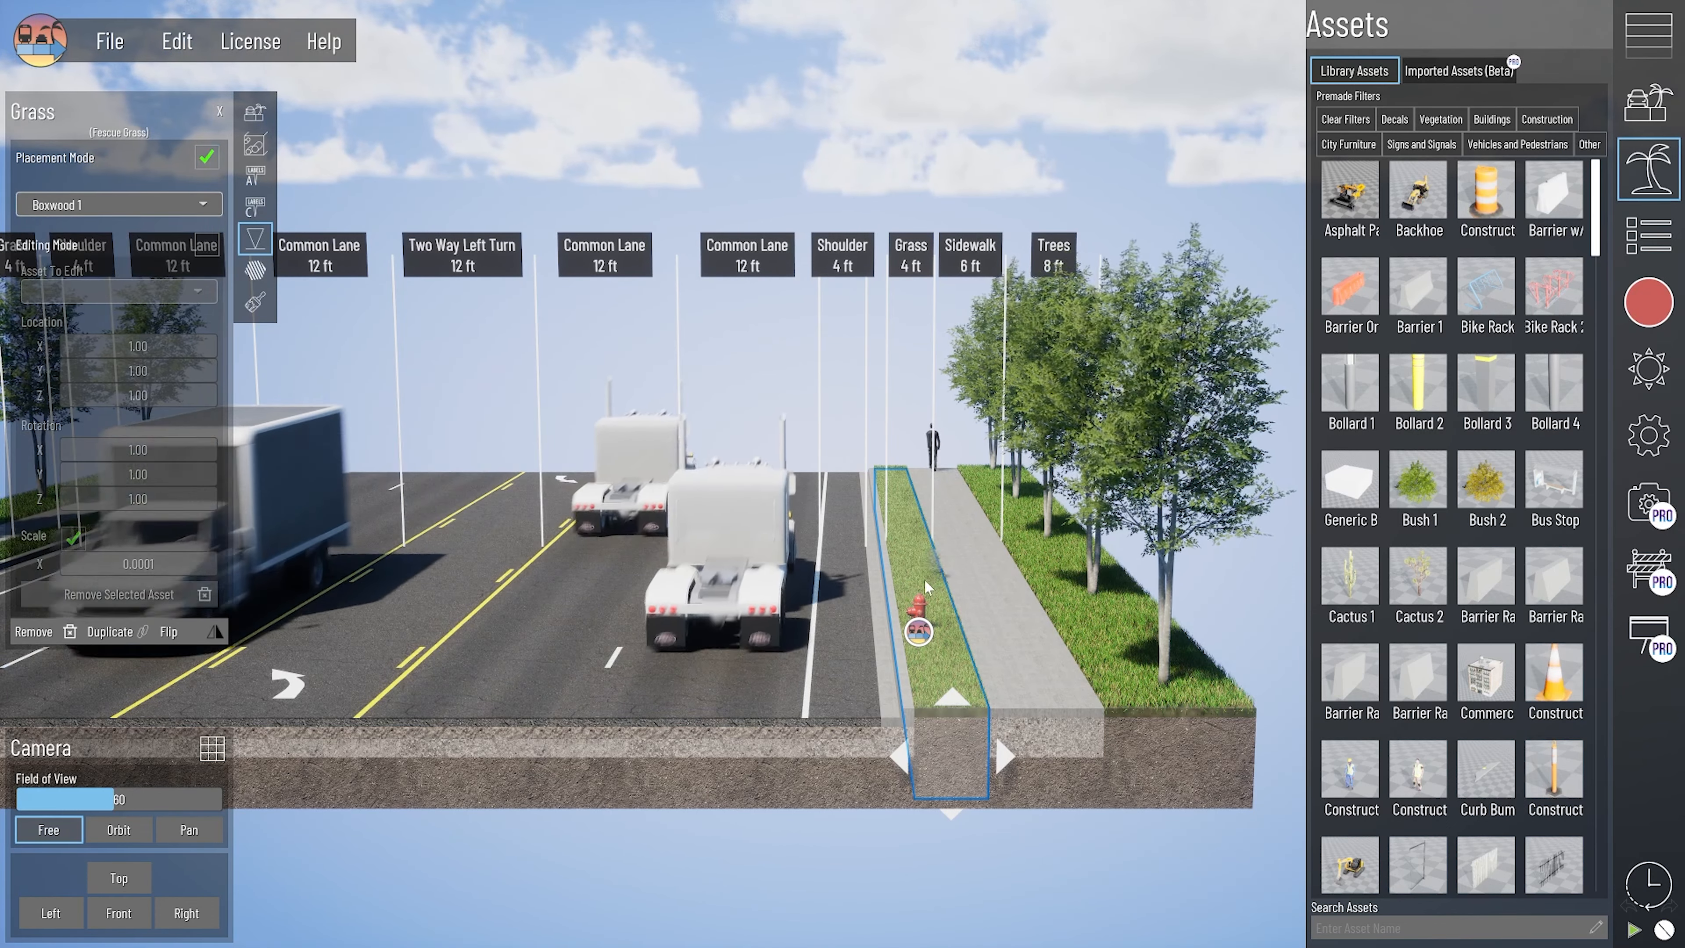
pyautogui.moveTo(919, 586); pyautogui.dragTo(920, 593, button='middle')
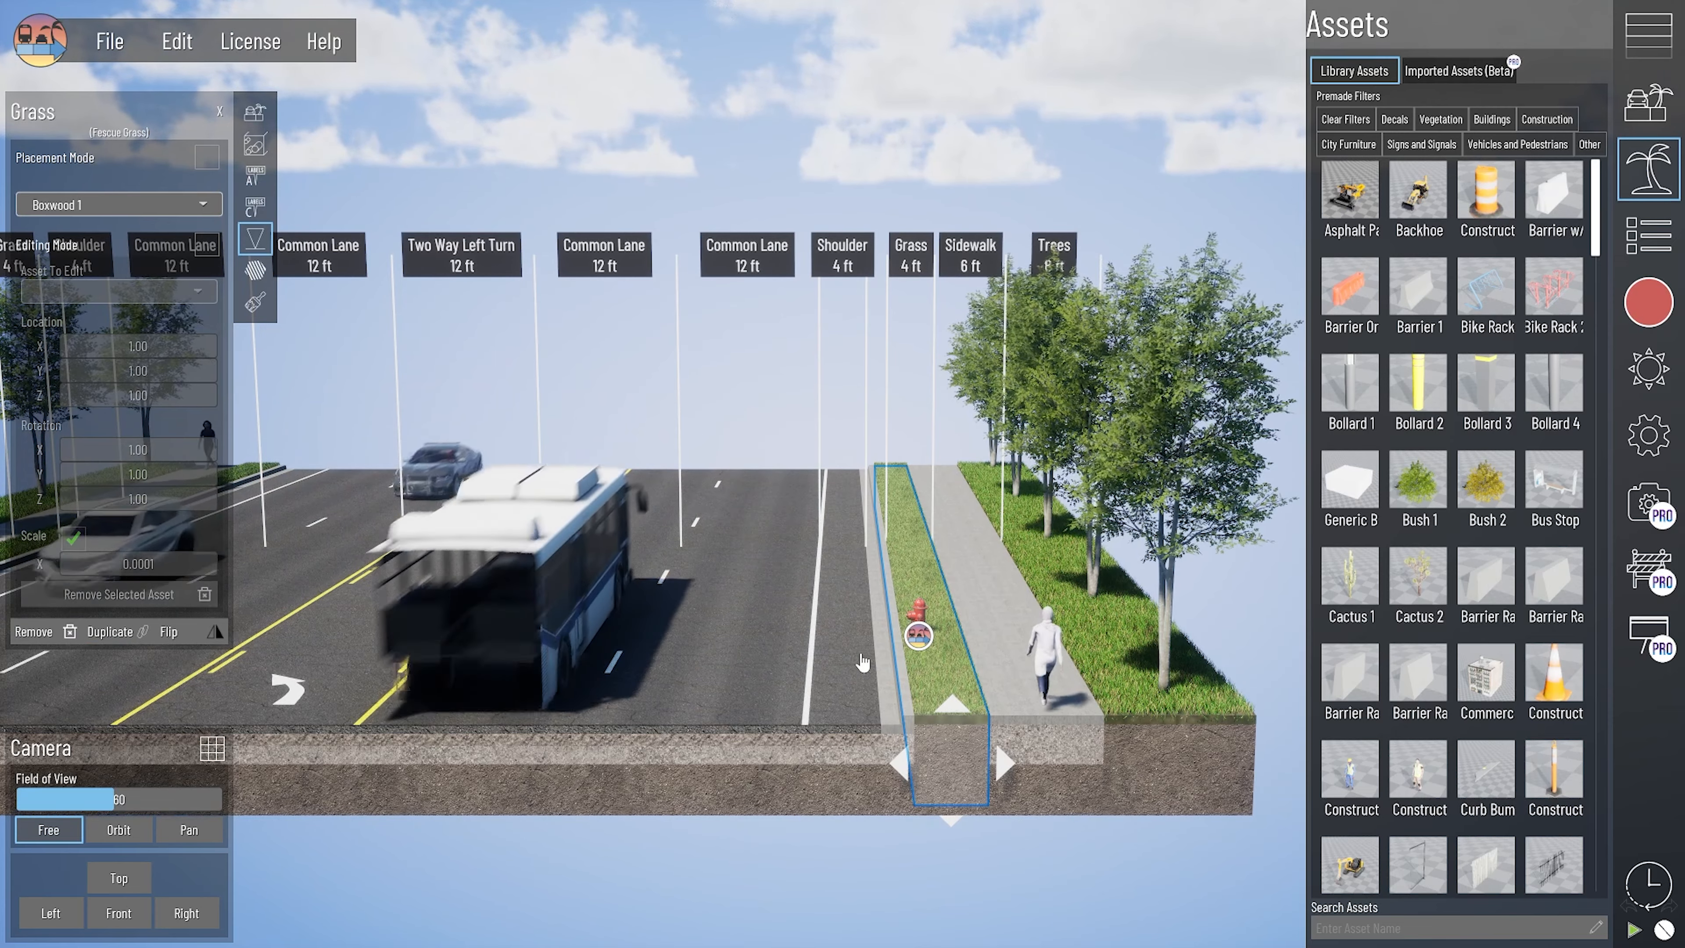
pyautogui.click(221, 113)
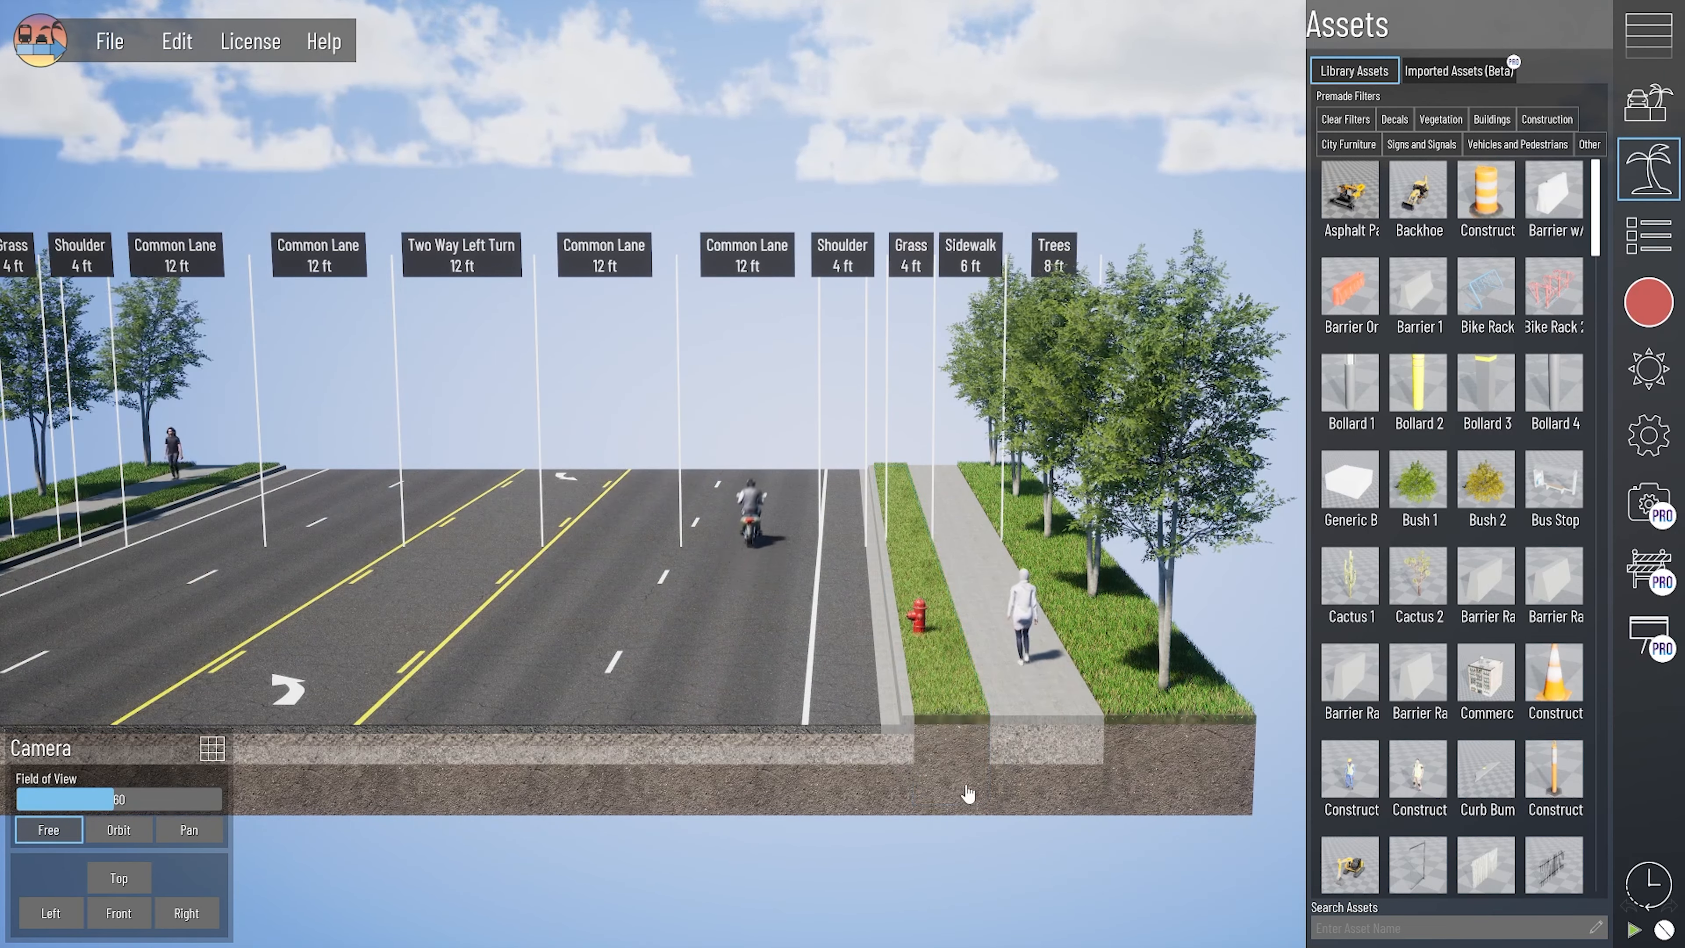
# - Find the No Parking Sign in the asset library and place it in the grass strip behind the fire hydrant
pyautogui.moveTo(968, 795); pyautogui.dragTo(1056, 730, button='middle')
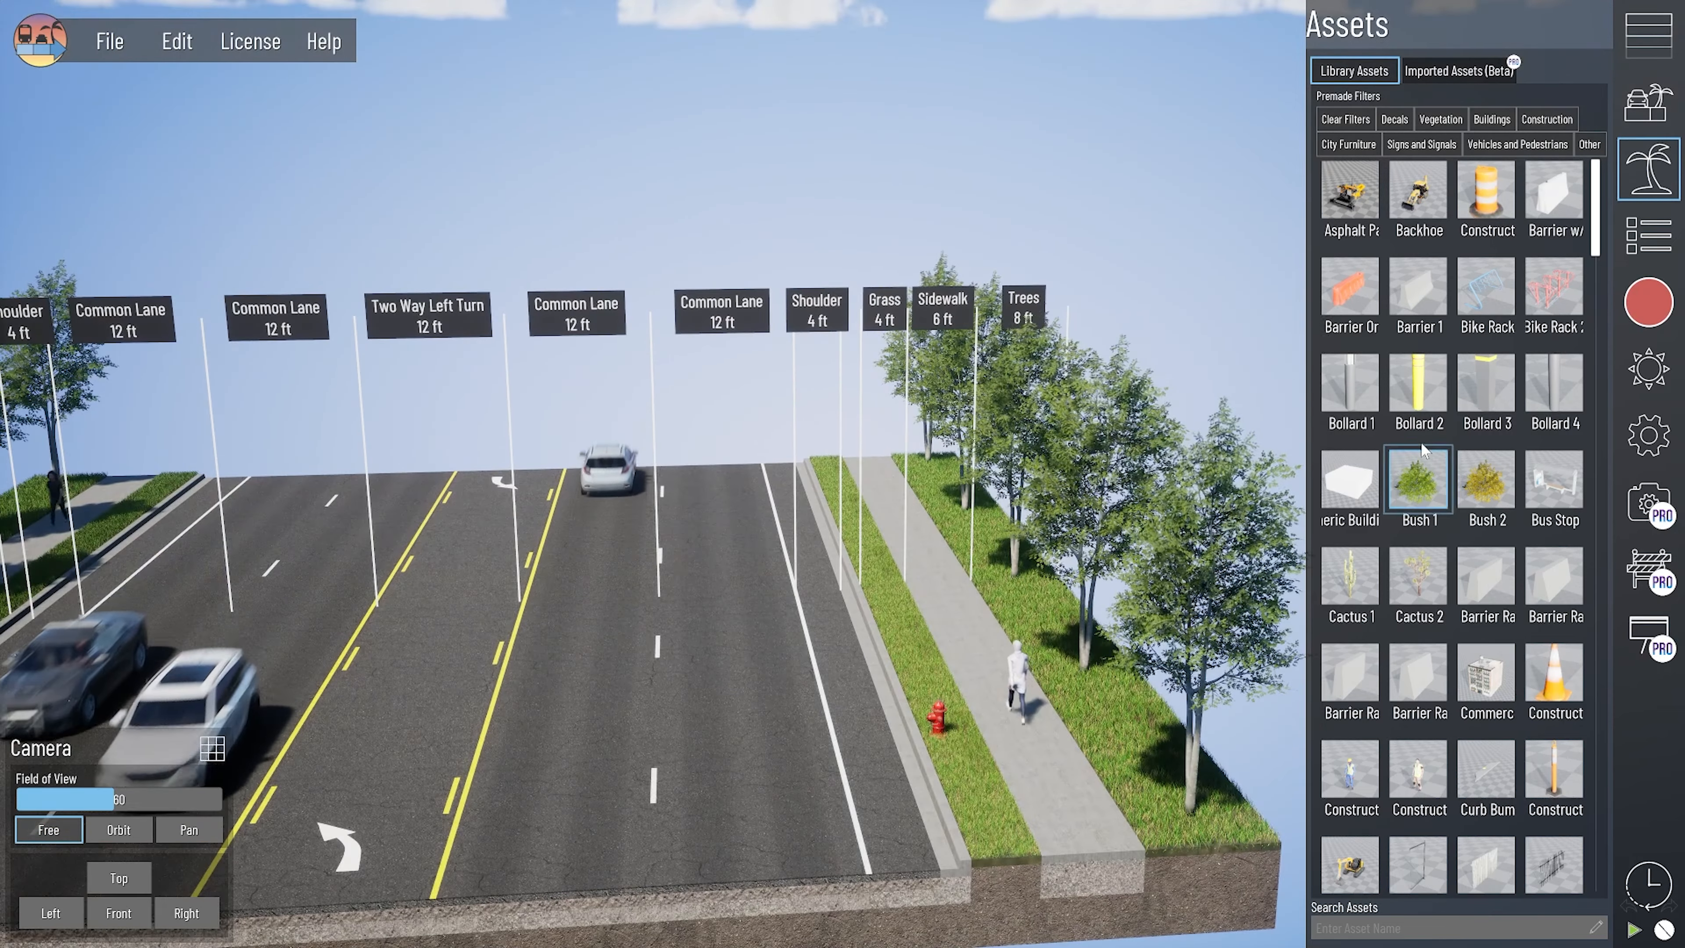
pyautogui.scroll(-5, 1423, 452)
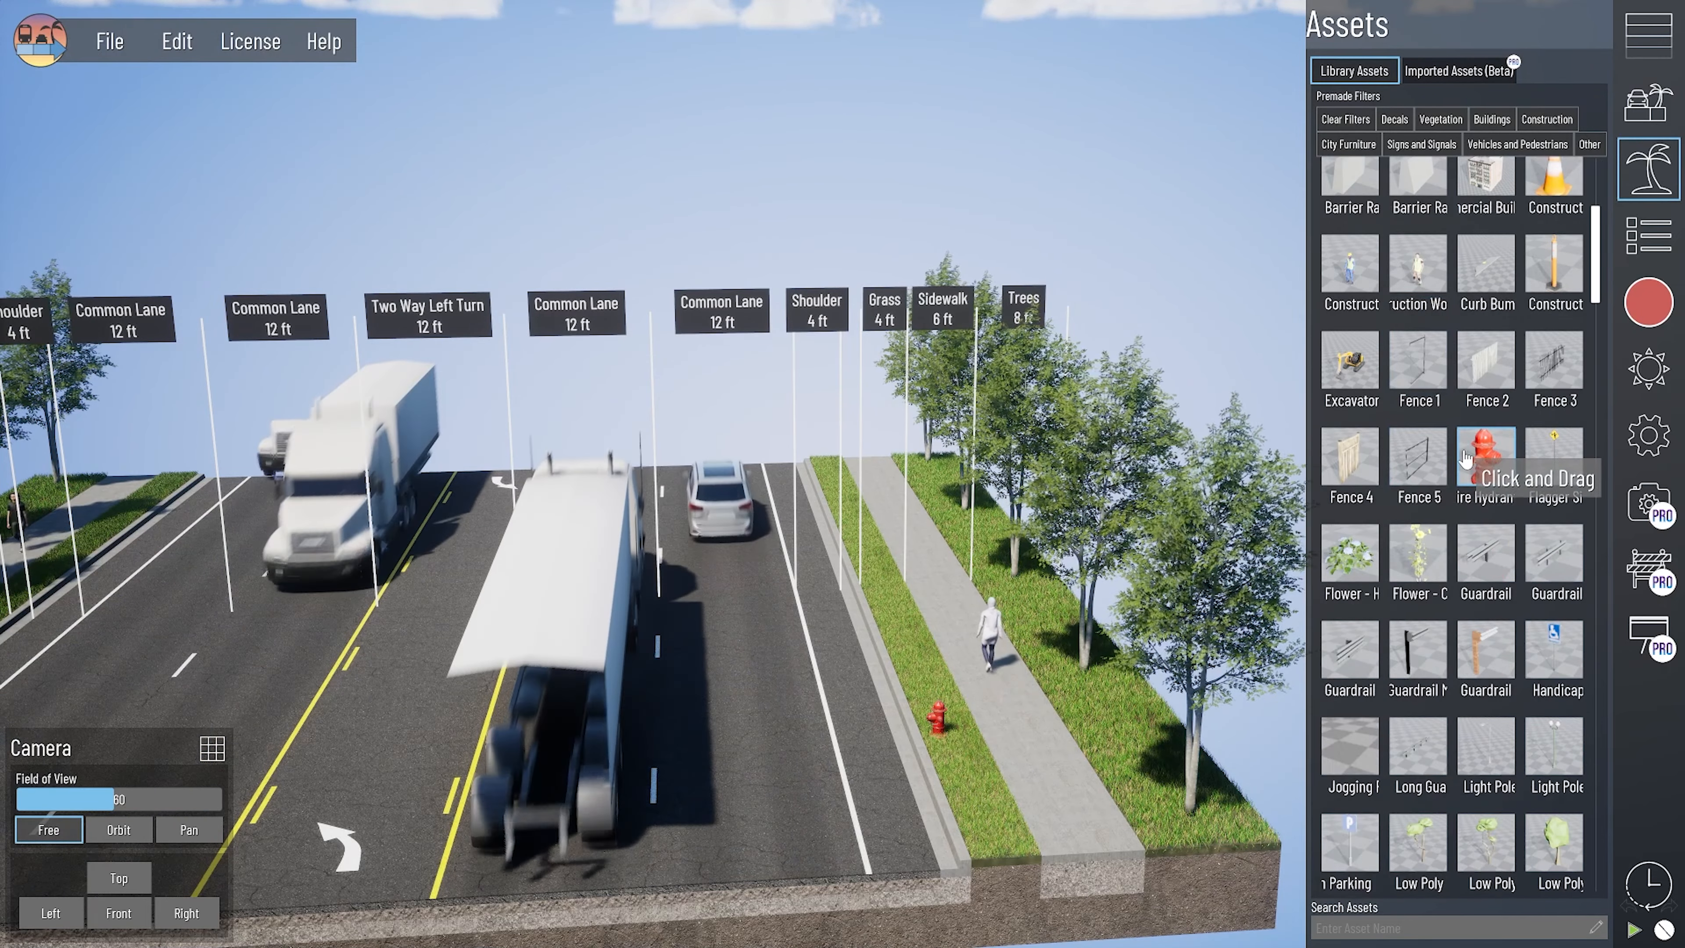
pyautogui.scroll(-1, 1447, 390)
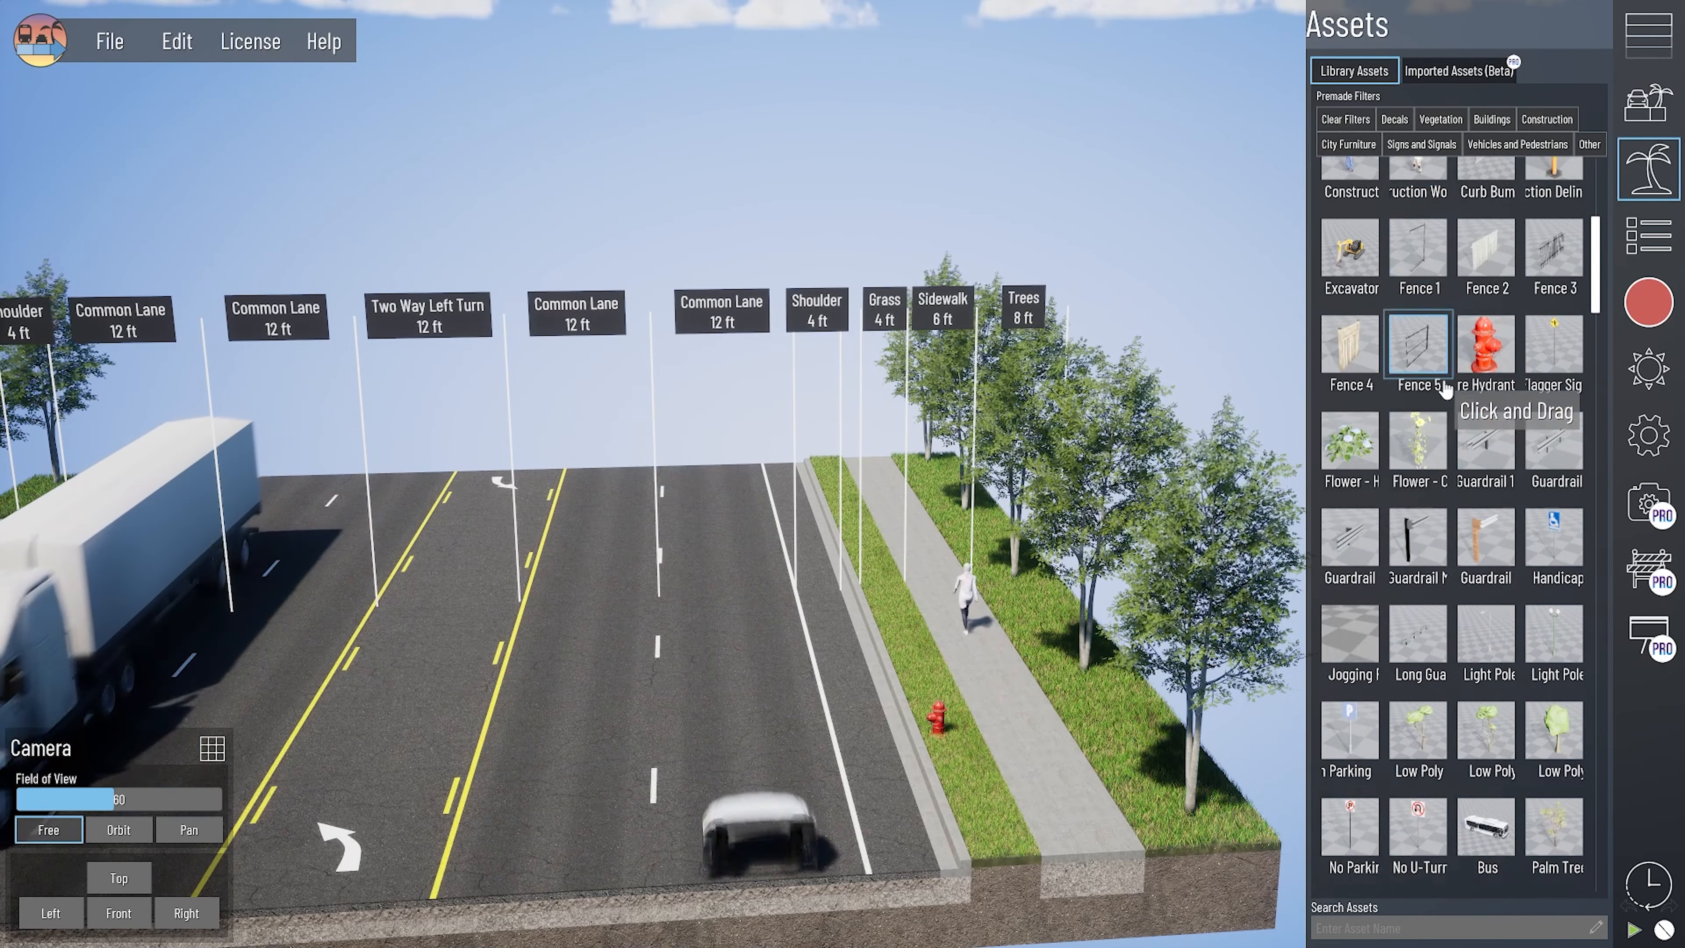
pyautogui.scroll(-2, 1446, 390)
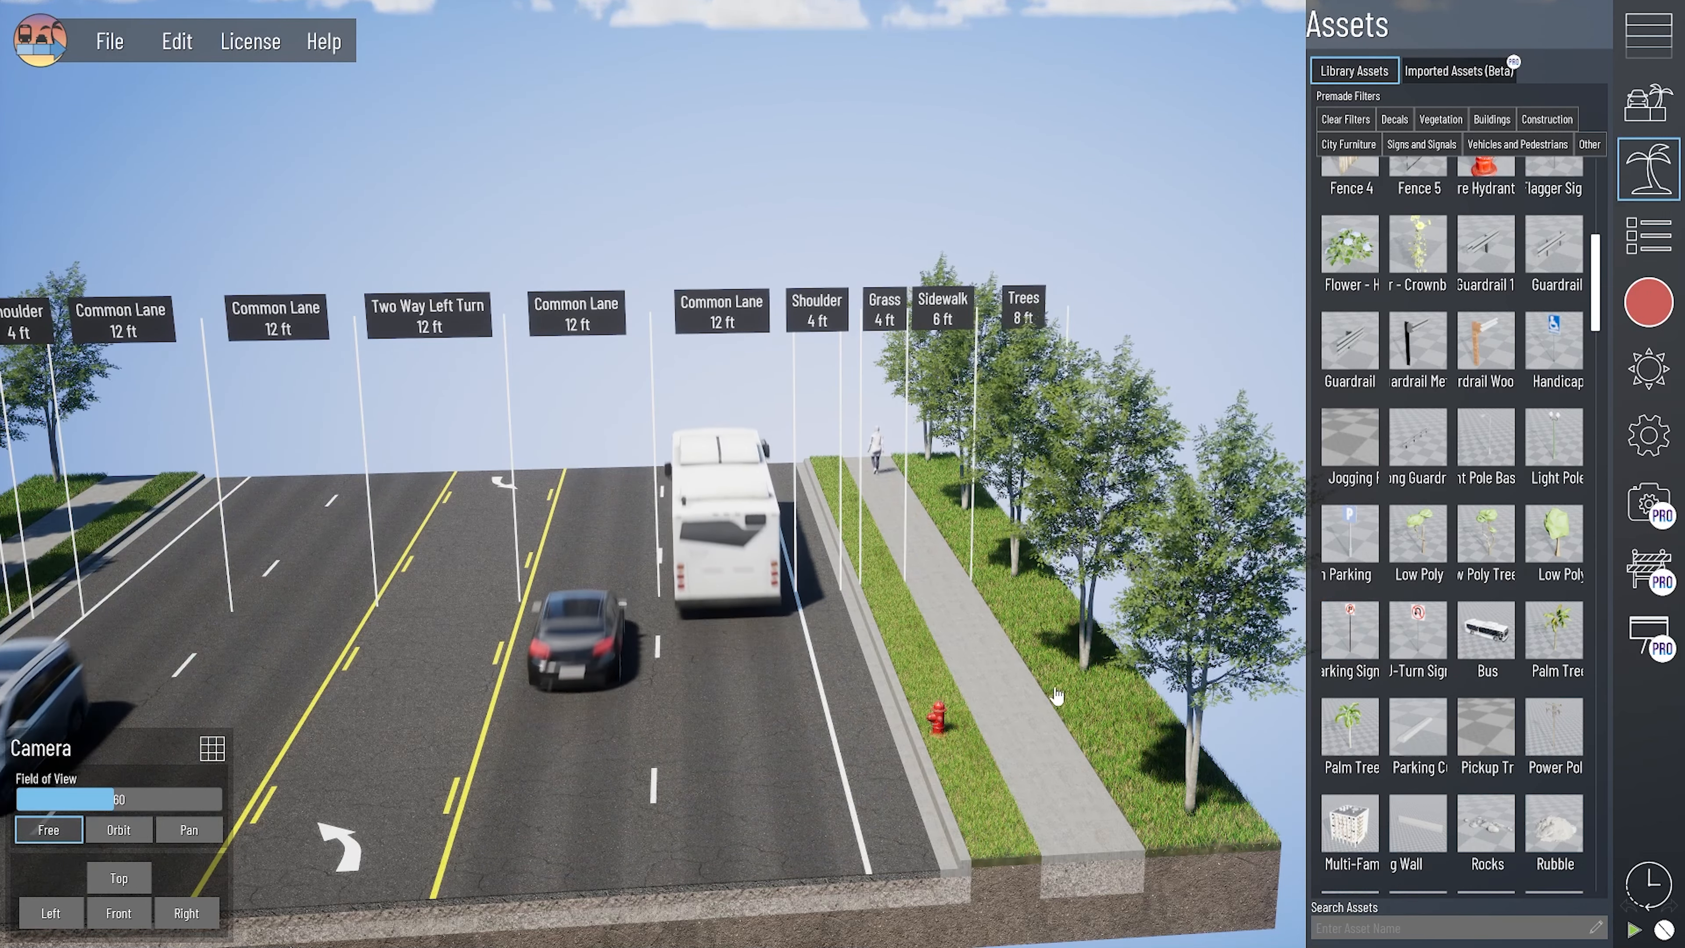
pyautogui.moveTo(1058, 696); pyautogui.dragTo(929, 770)
pyautogui.scroll(3, 893, 631)
pyautogui.moveTo(932, 774); pyautogui.dragTo(927, 778, button='right')
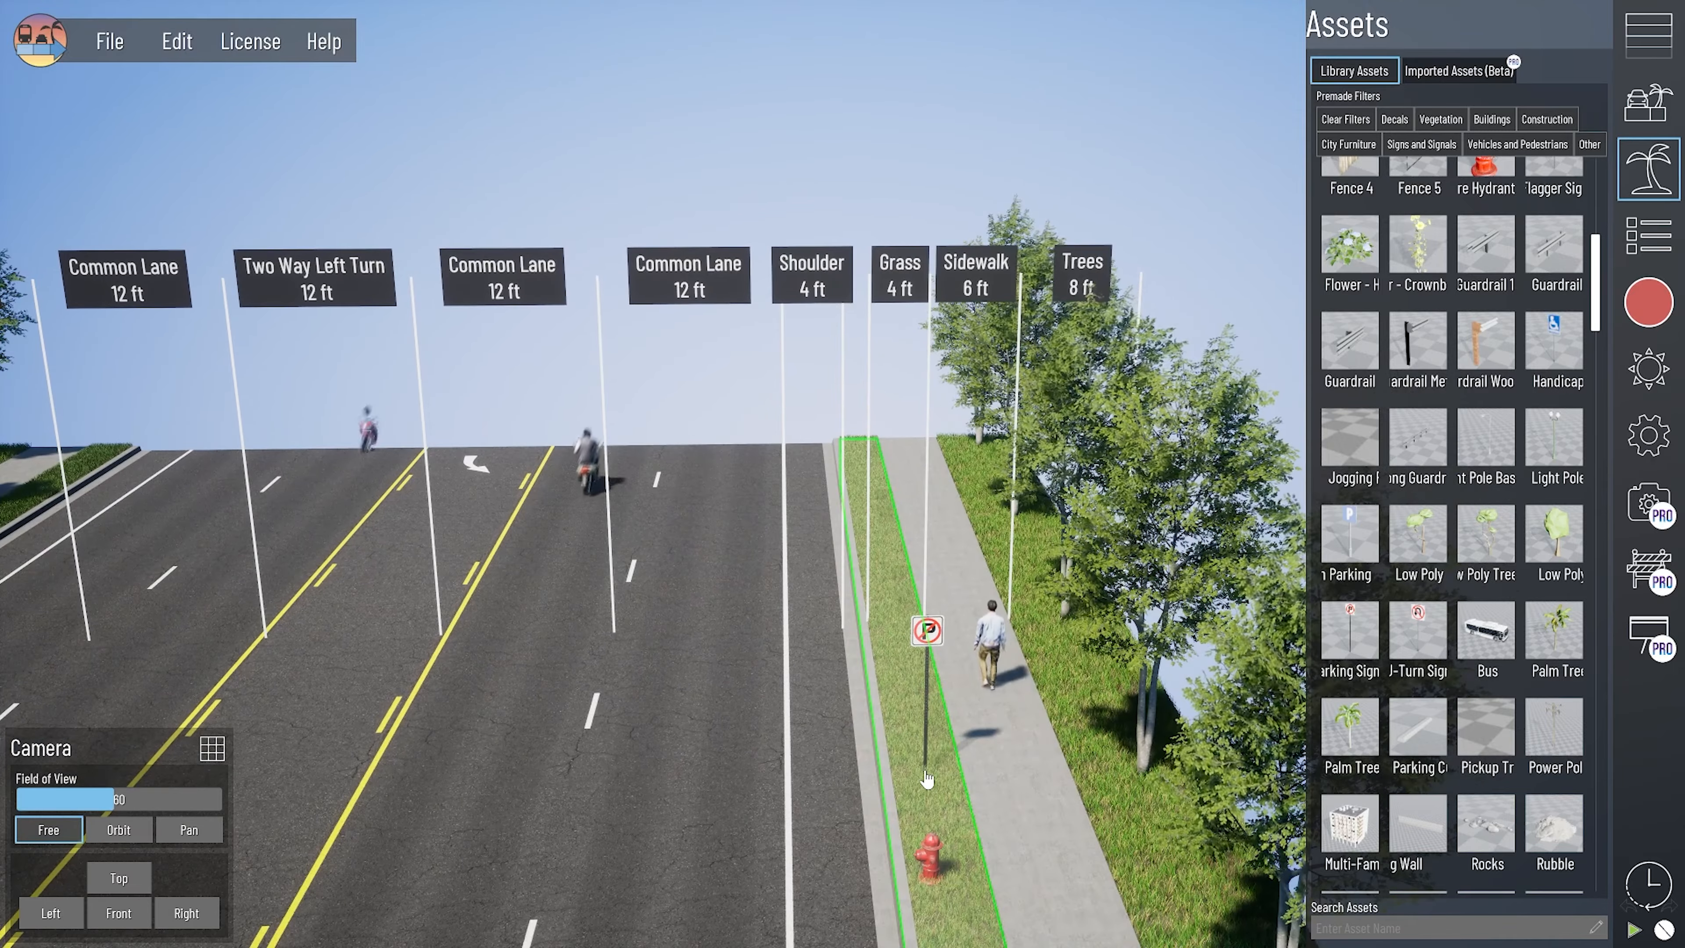
pyautogui.moveTo(920, 710); pyautogui.dragTo(910, 672)
pyautogui.scroll(3, 899, 629)
pyautogui.moveTo(966, 815); pyautogui.dragTo(947, 681, button='middle')
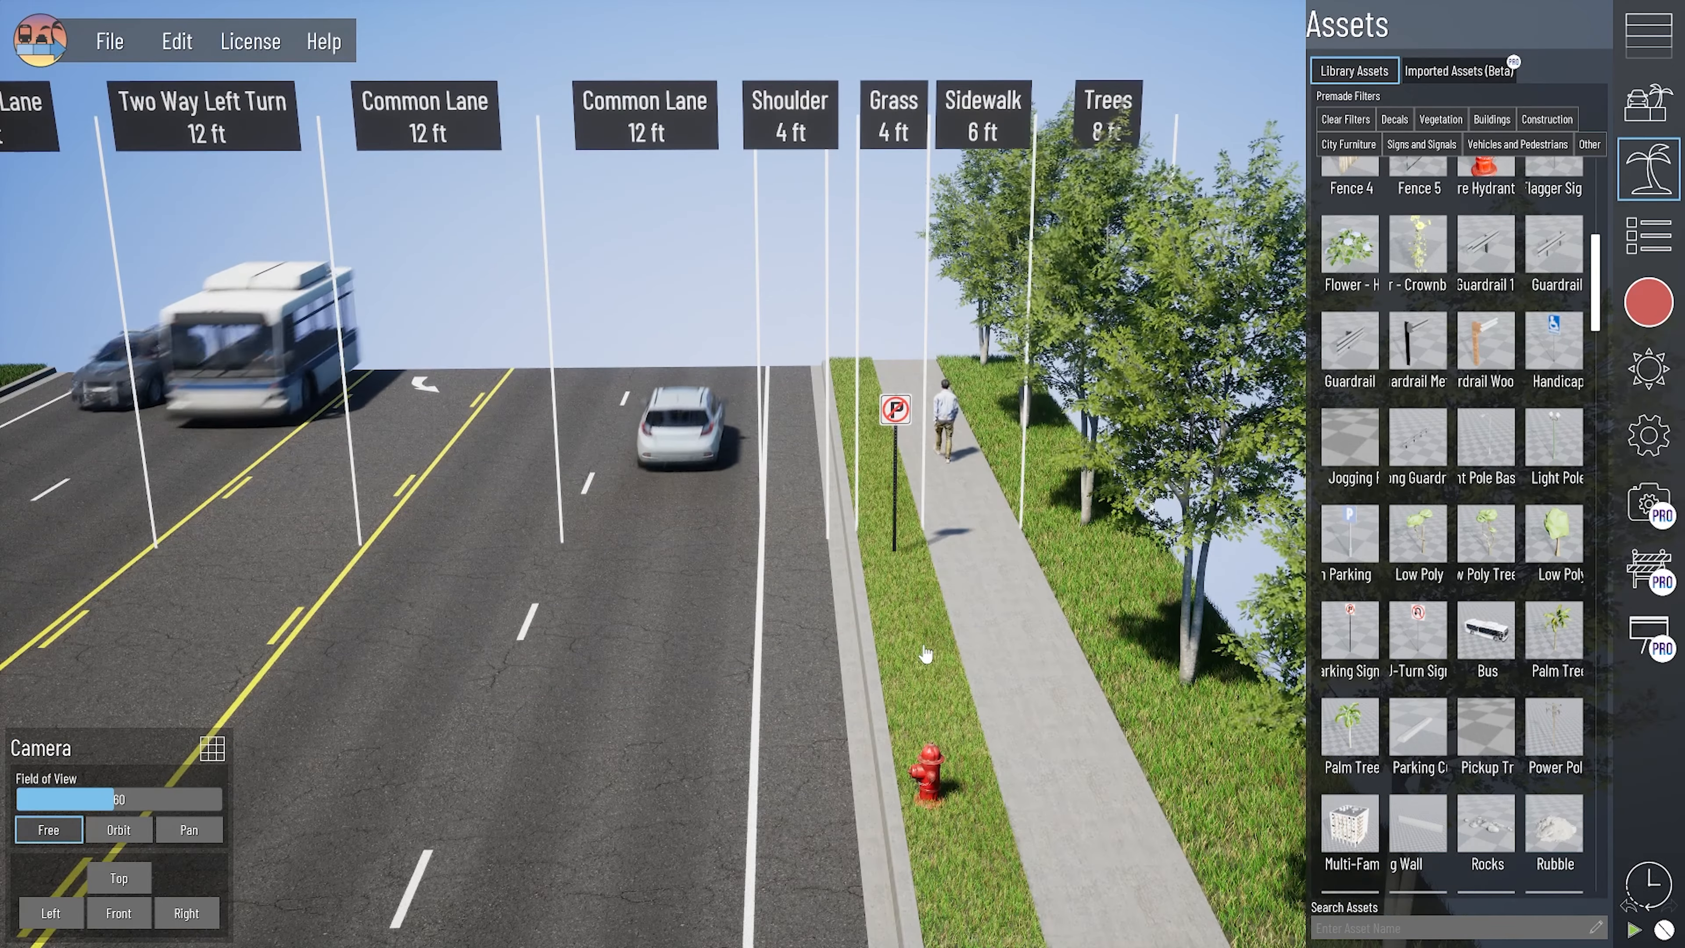
# - Select the No Parking Sign in the grass section and move it to about Y -31 and Z -11
pyautogui.click(923, 642)
pyautogui.scroll(-2, 890, 635)
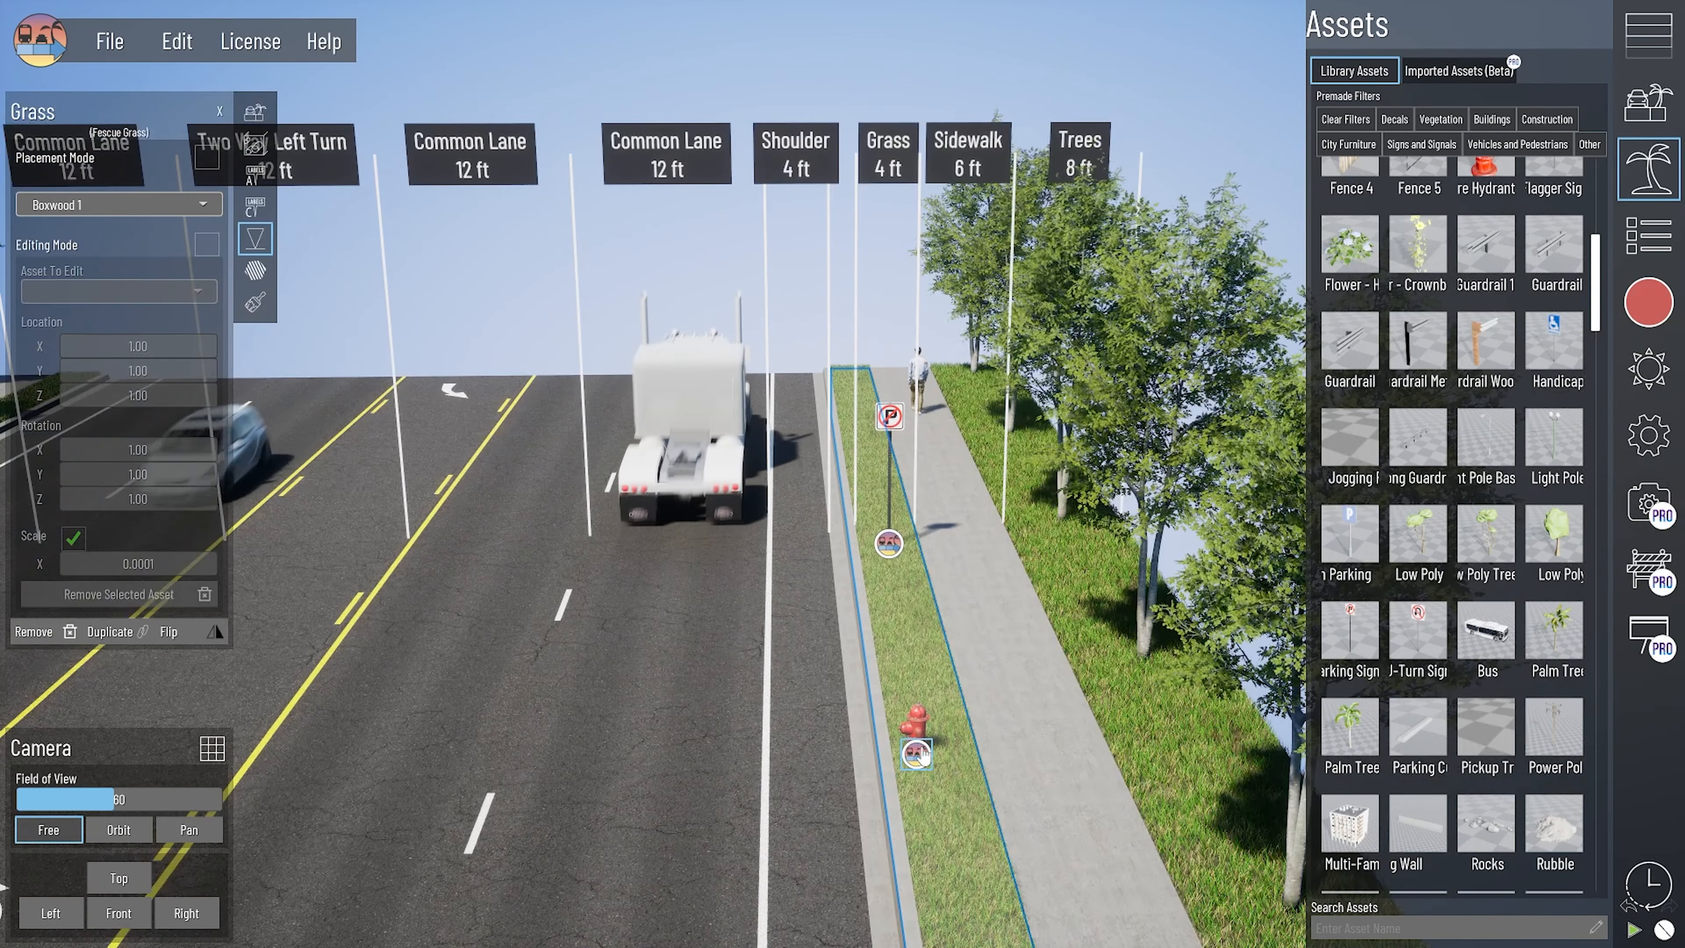
pyautogui.click(834, 562)
pyautogui.moveTo(925, 755); pyautogui.dragTo(855, 548, button='right')
pyautogui.scroll(4, 832, 720)
pyautogui.moveTo(855, 548); pyautogui.dragTo(822, 576)
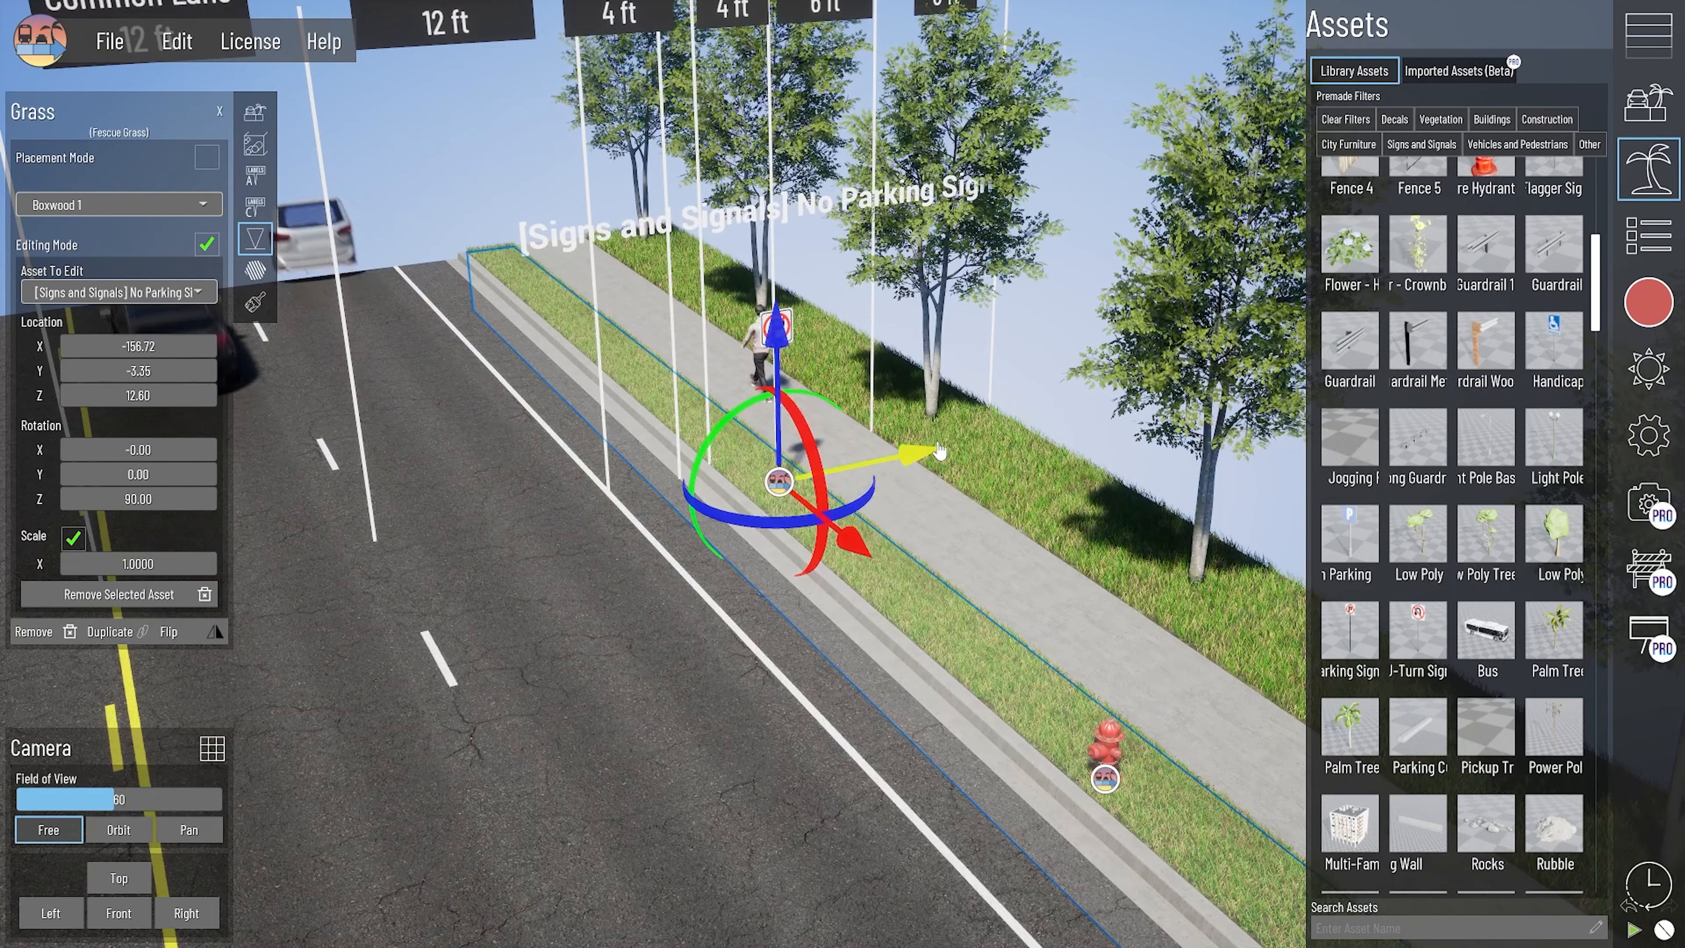
pyautogui.moveTo(904, 468); pyautogui.dragTo(913, 467)
pyautogui.moveTo(753, 348); pyautogui.dragTo(754, 362)
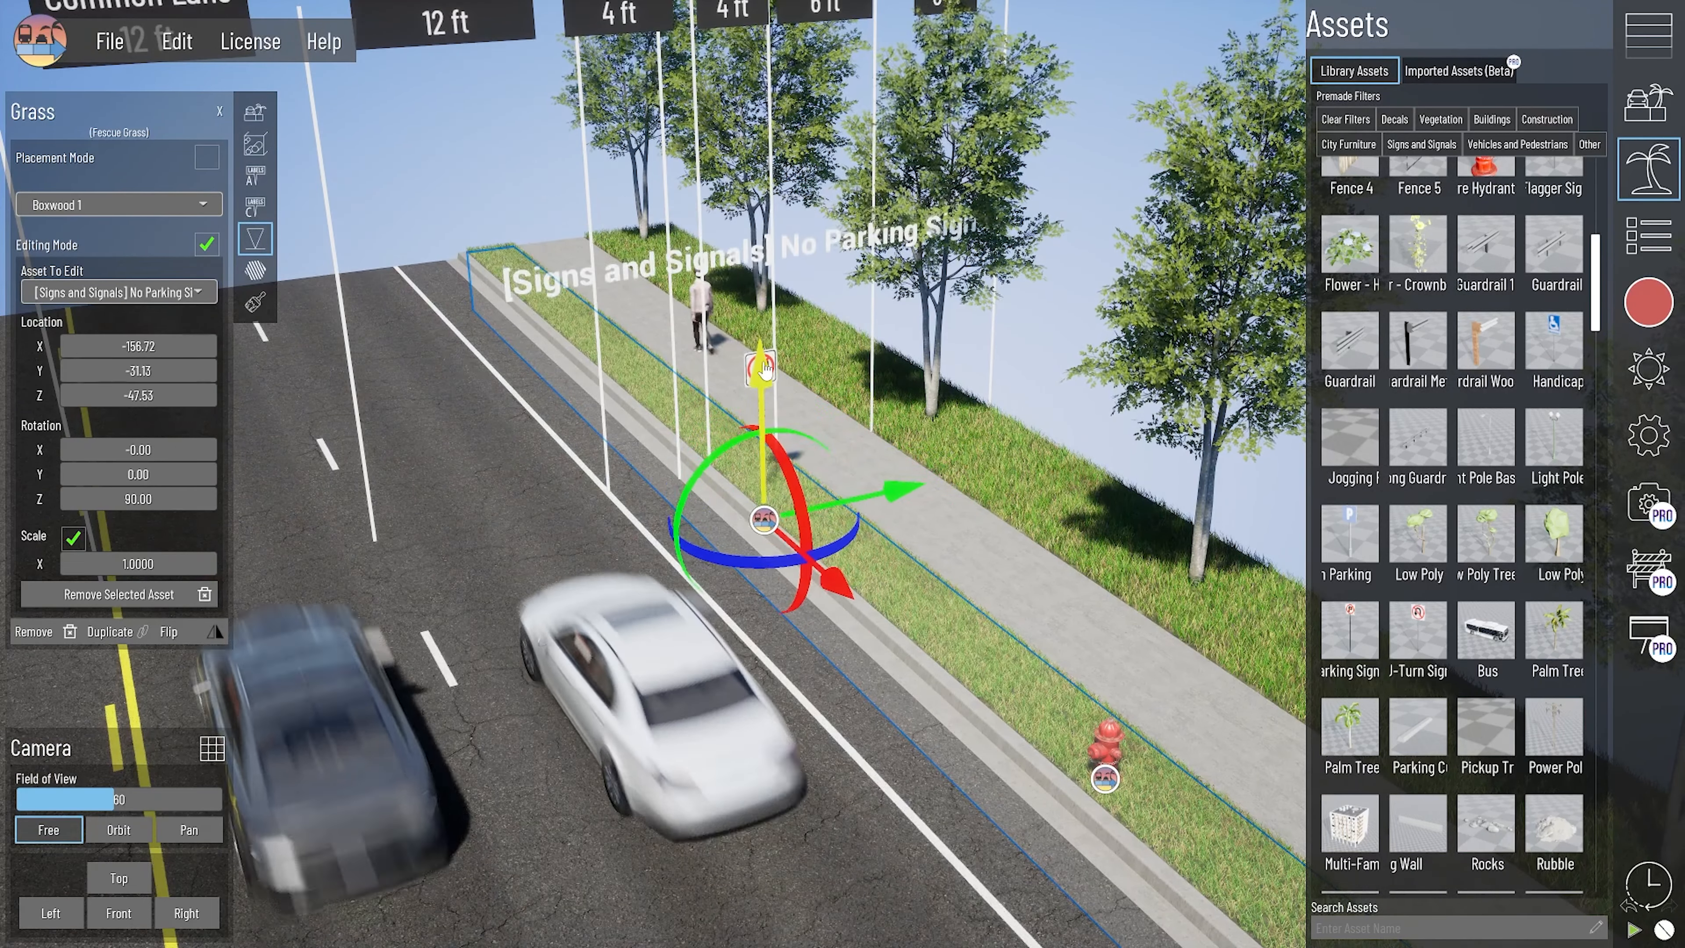
# - Rotate the No Parking Sign freehand and enter exact rotation values of 0 and 90, starting with X
pyautogui.moveTo(804, 501); pyautogui.dragTo(720, 435)
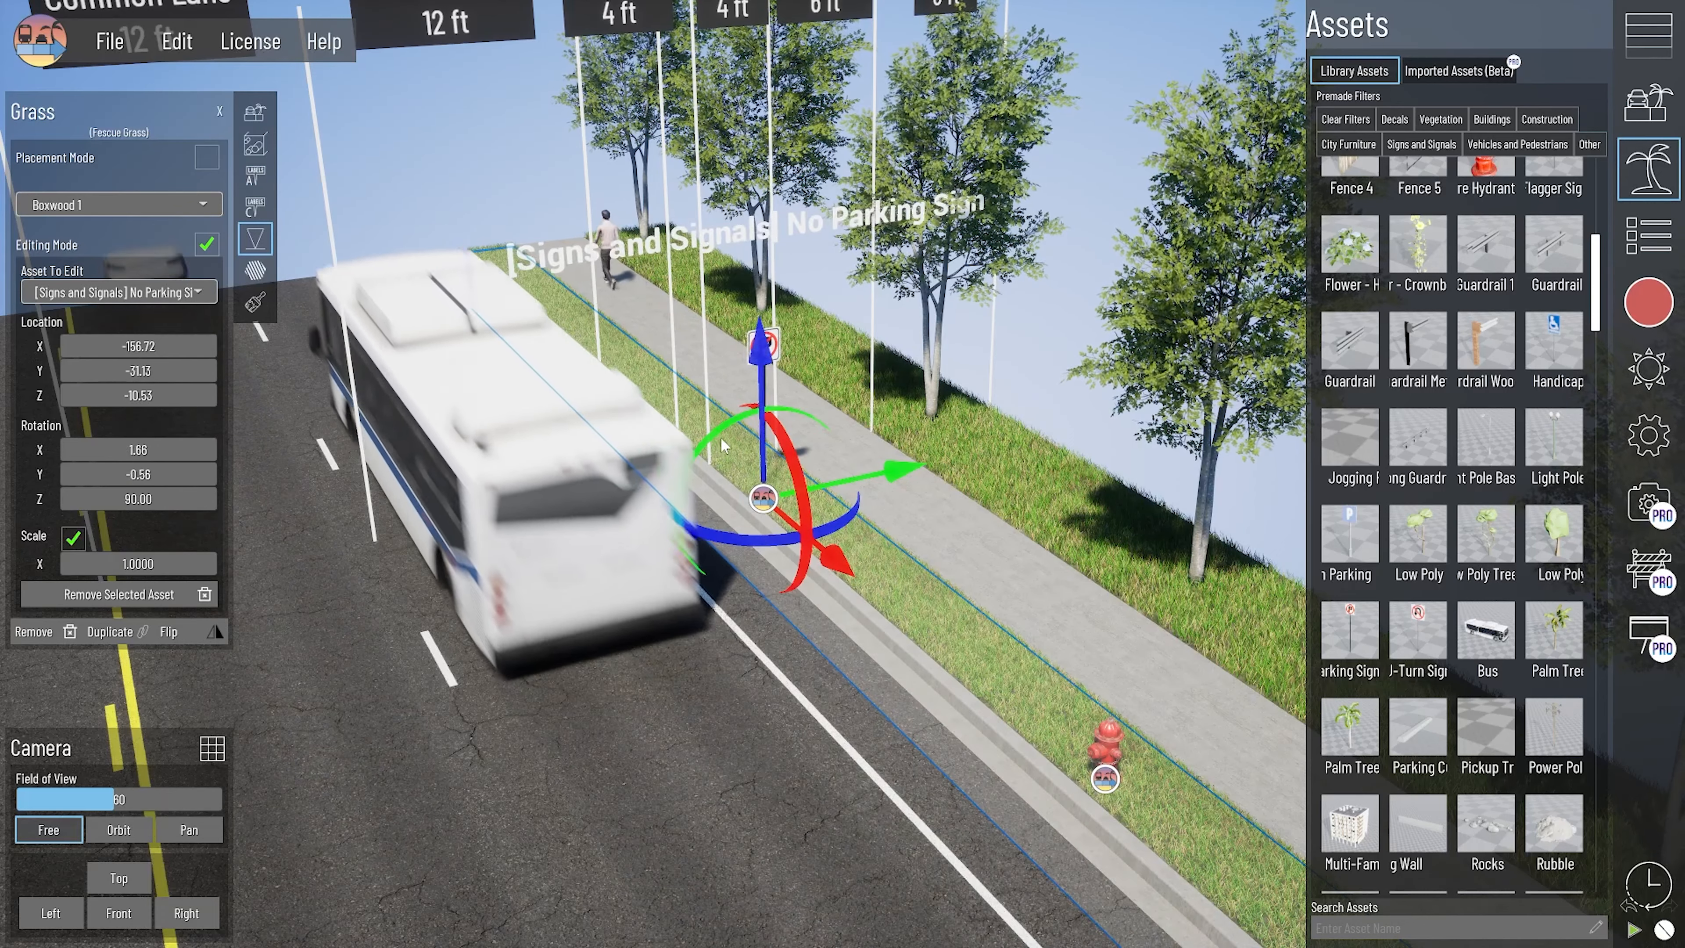
pyautogui.moveTo(743, 541); pyautogui.dragTo(751, 541)
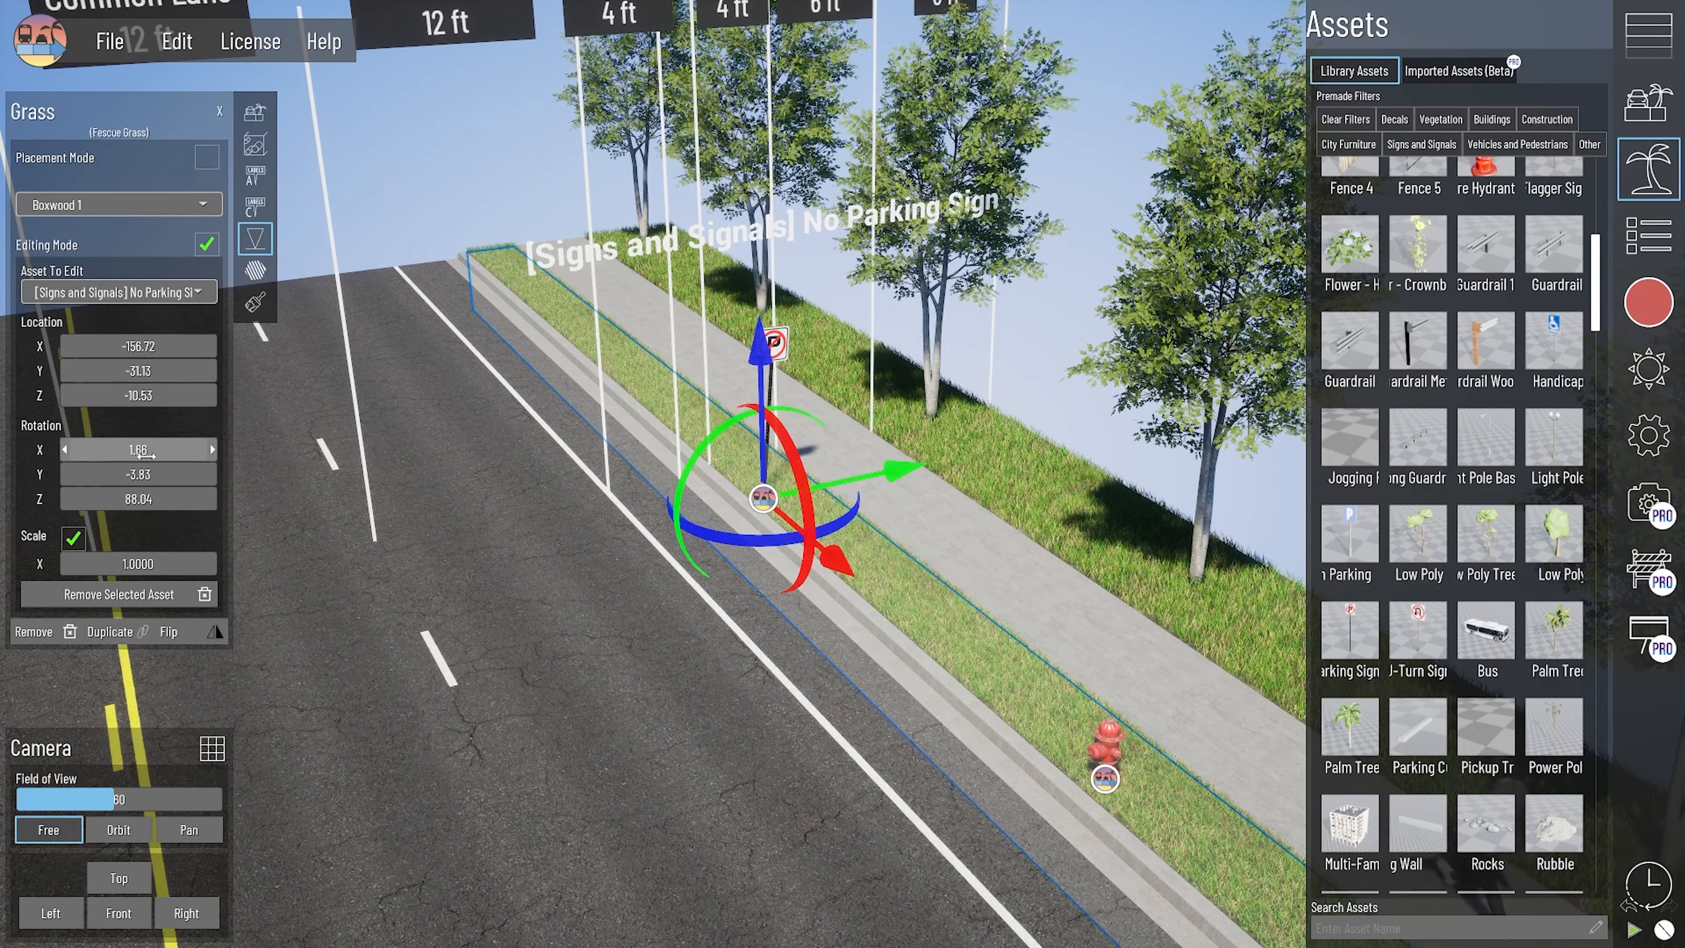
pyautogui.click(165, 444)
pyautogui.write('0')
pyautogui.press('Tab')
pyautogui.write('0')
pyautogui.press('Tab')
pyautogui.write('90')
pyautogui.press('Return')
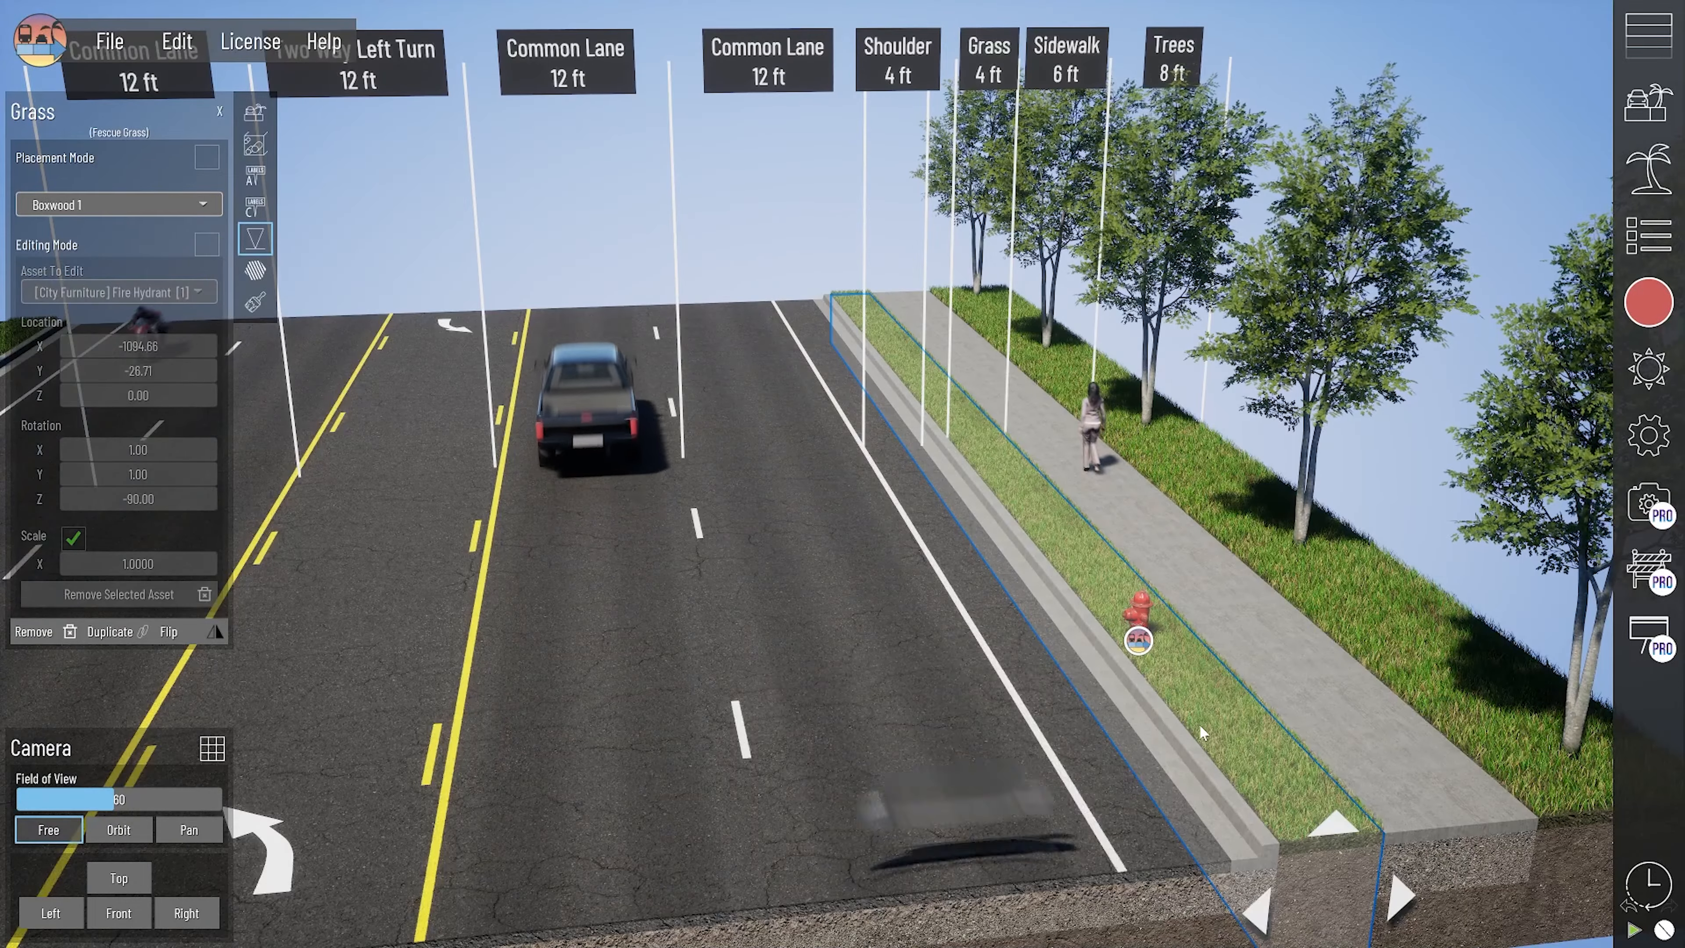
# - Place a custom label in the grass section beside the fire hydrant
pyautogui.click(1138, 641)
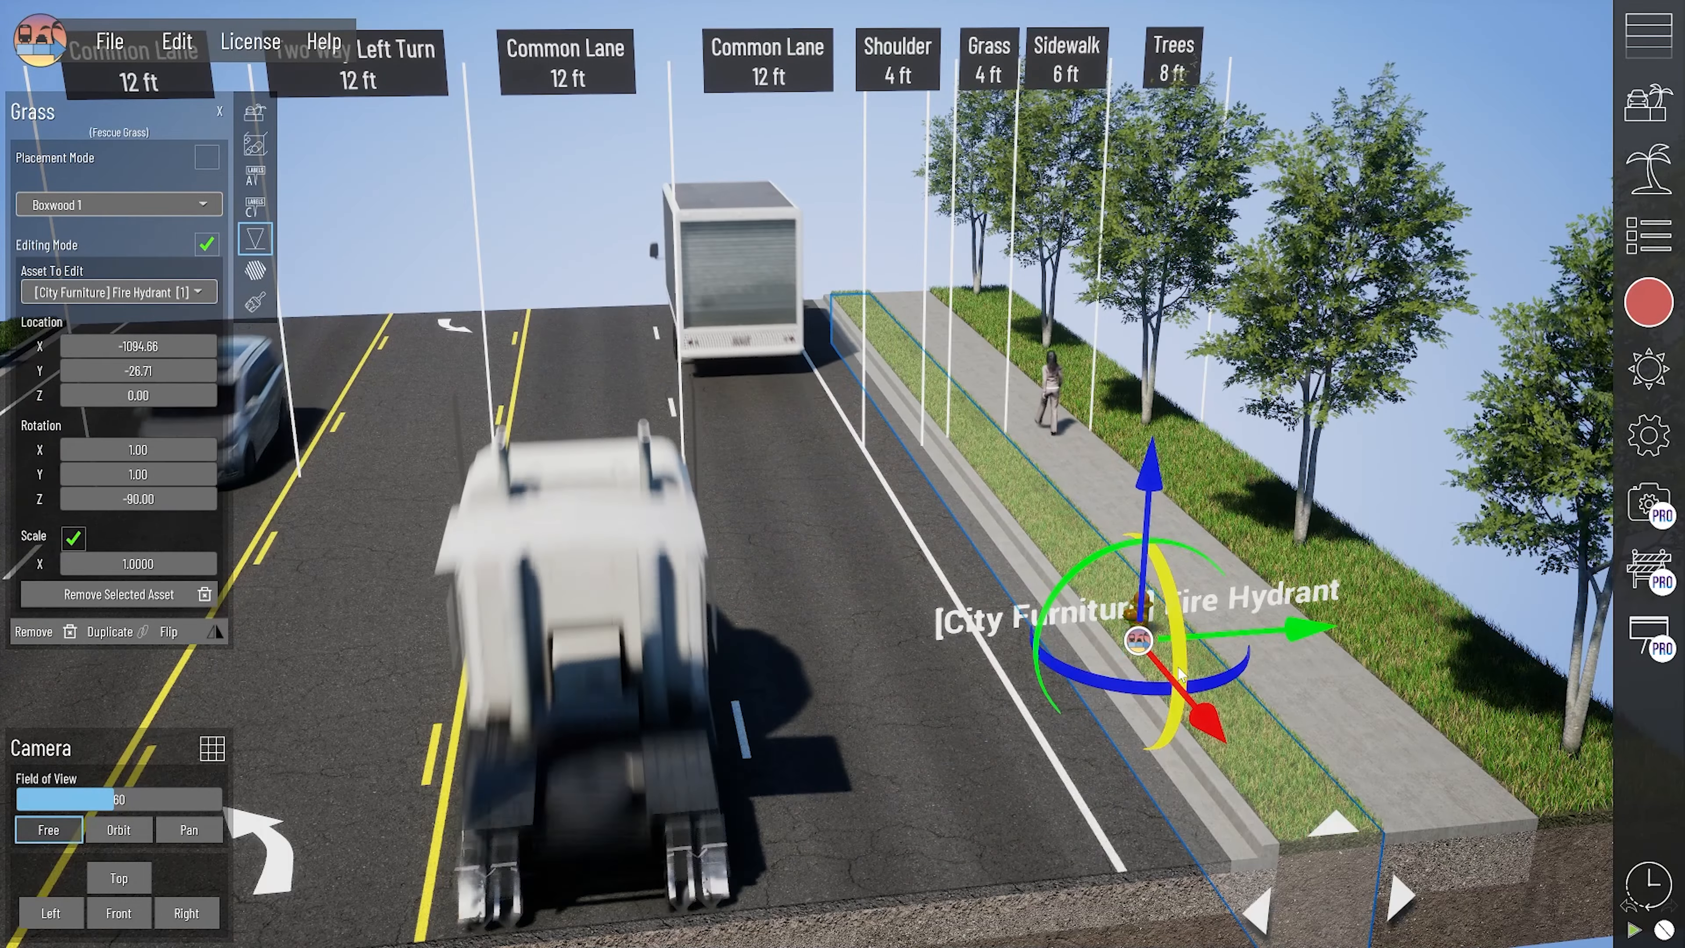
pyautogui.click(255, 209)
pyautogui.click(1055, 570)
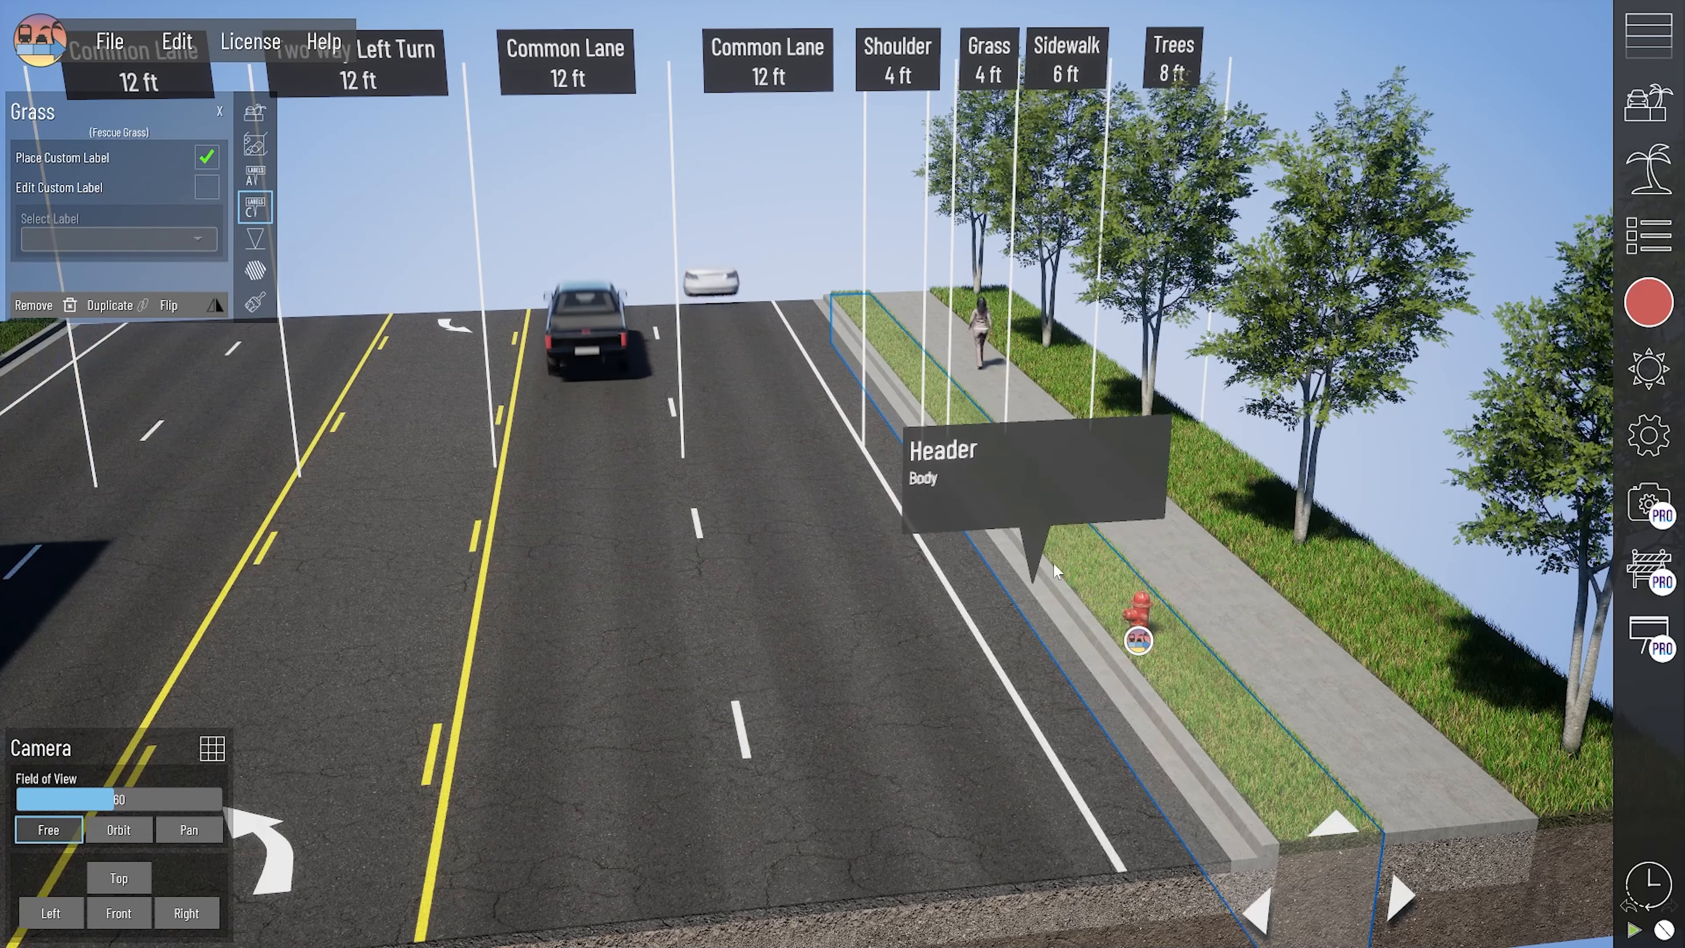
pyautogui.click(1121, 617)
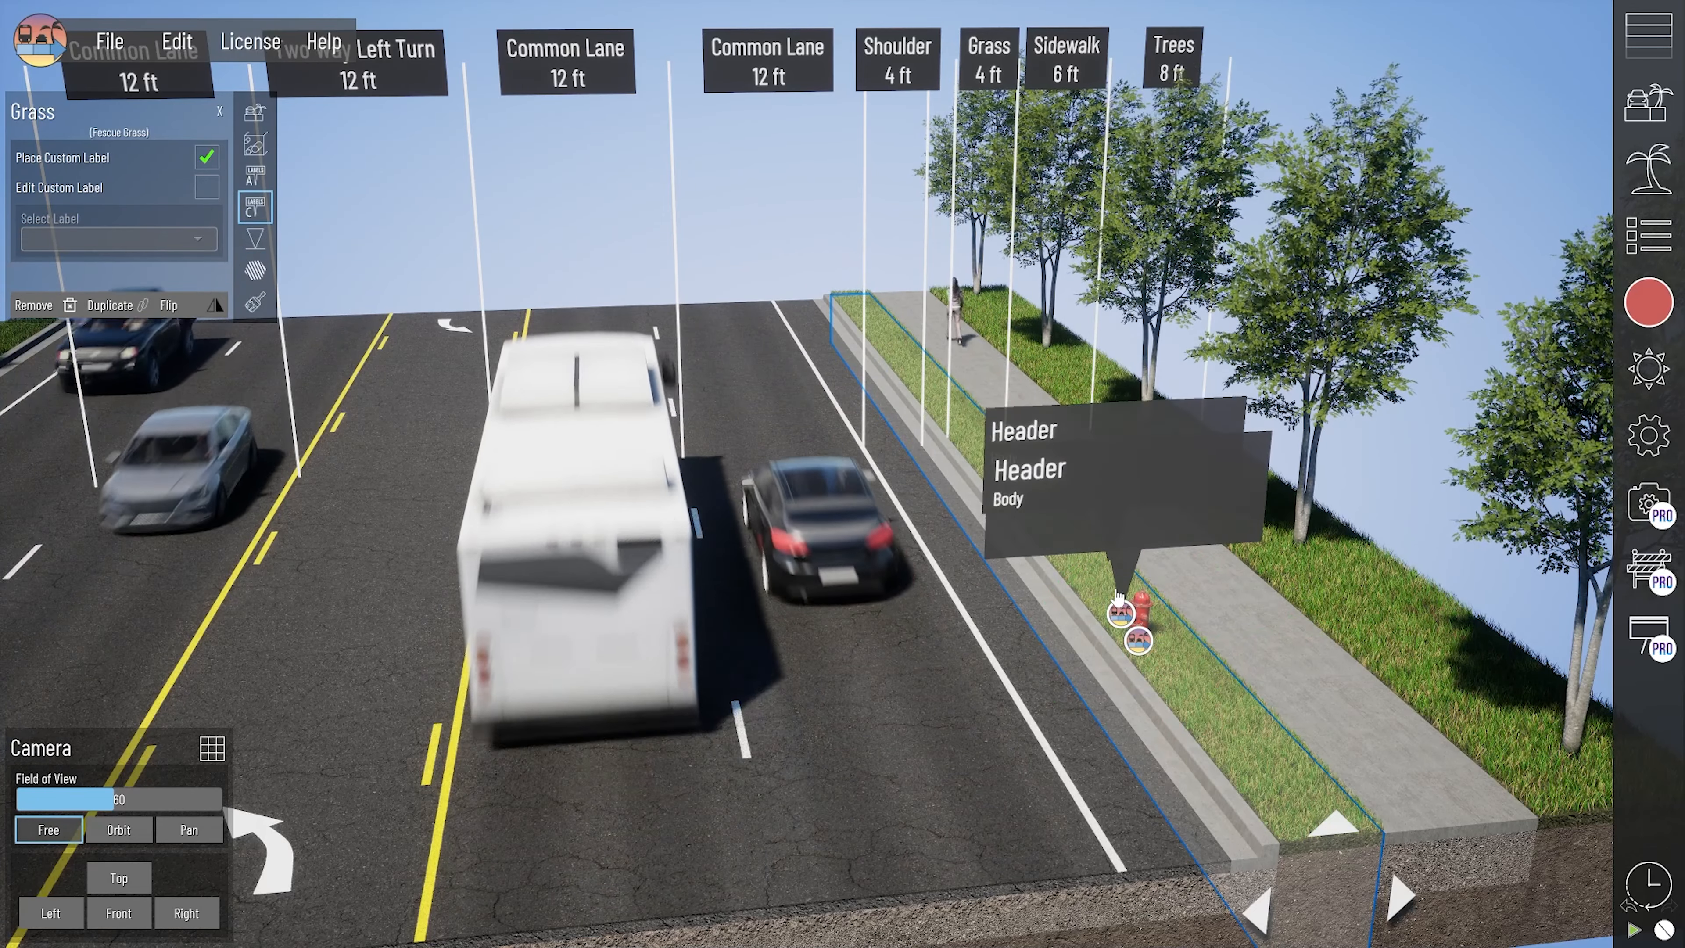
# - Select the custom label beside the fire hydrant for editing and reposition it along the grass section
pyautogui.click(1122, 617)
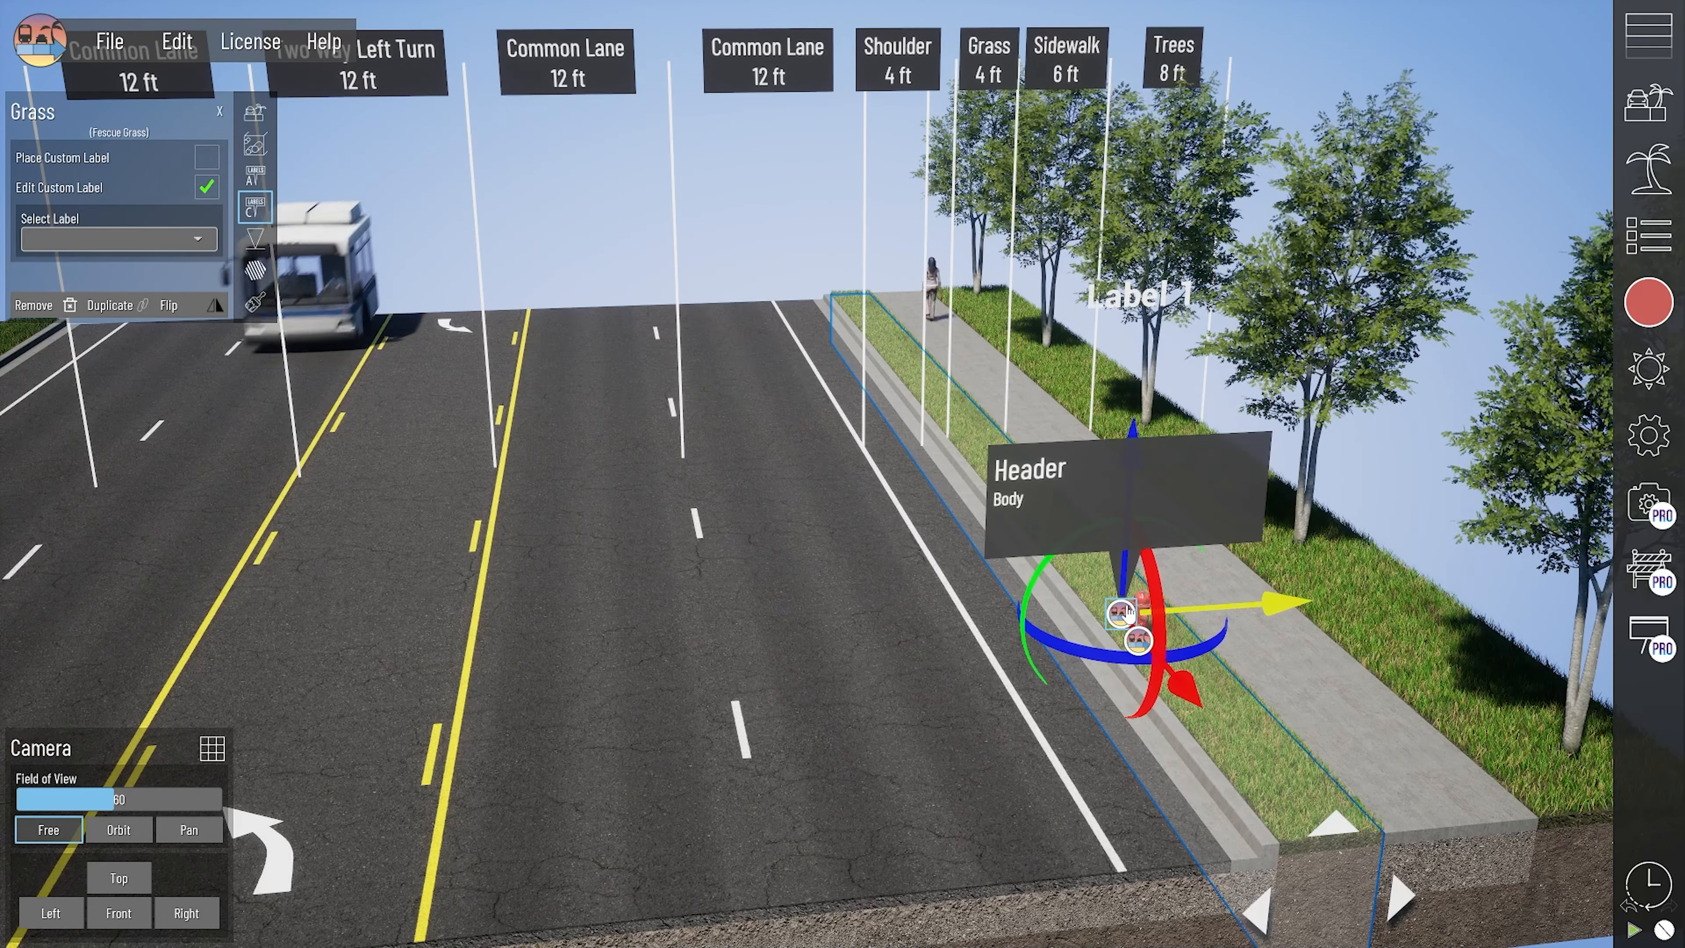
pyautogui.moveTo(1184, 686)
pyautogui.mouseDown()
pyautogui.moveTo(1147, 647)
pyautogui.moveTo(1089, 627)
pyautogui.moveTo(1108, 647)
pyautogui.mouseUp()
pyautogui.moveTo(1160, 535); pyautogui.dragTo(1098, 548)
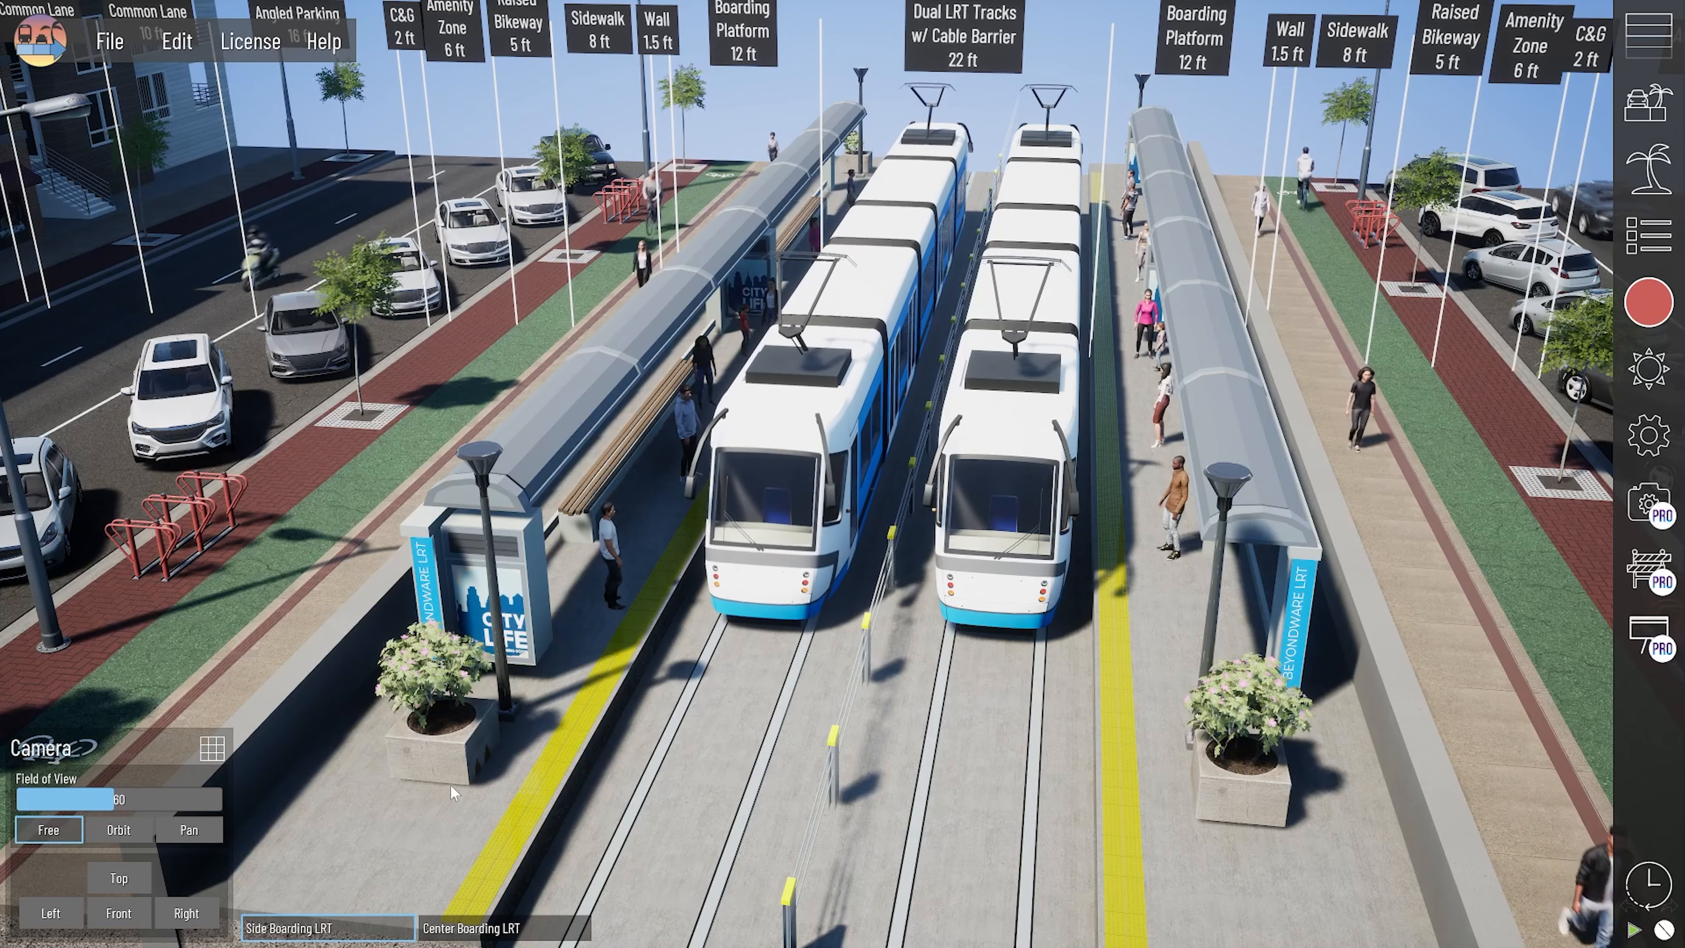
# - Select the bus stop section on the left boarding platform and examine its placed assets
pyautogui.click(646, 666)
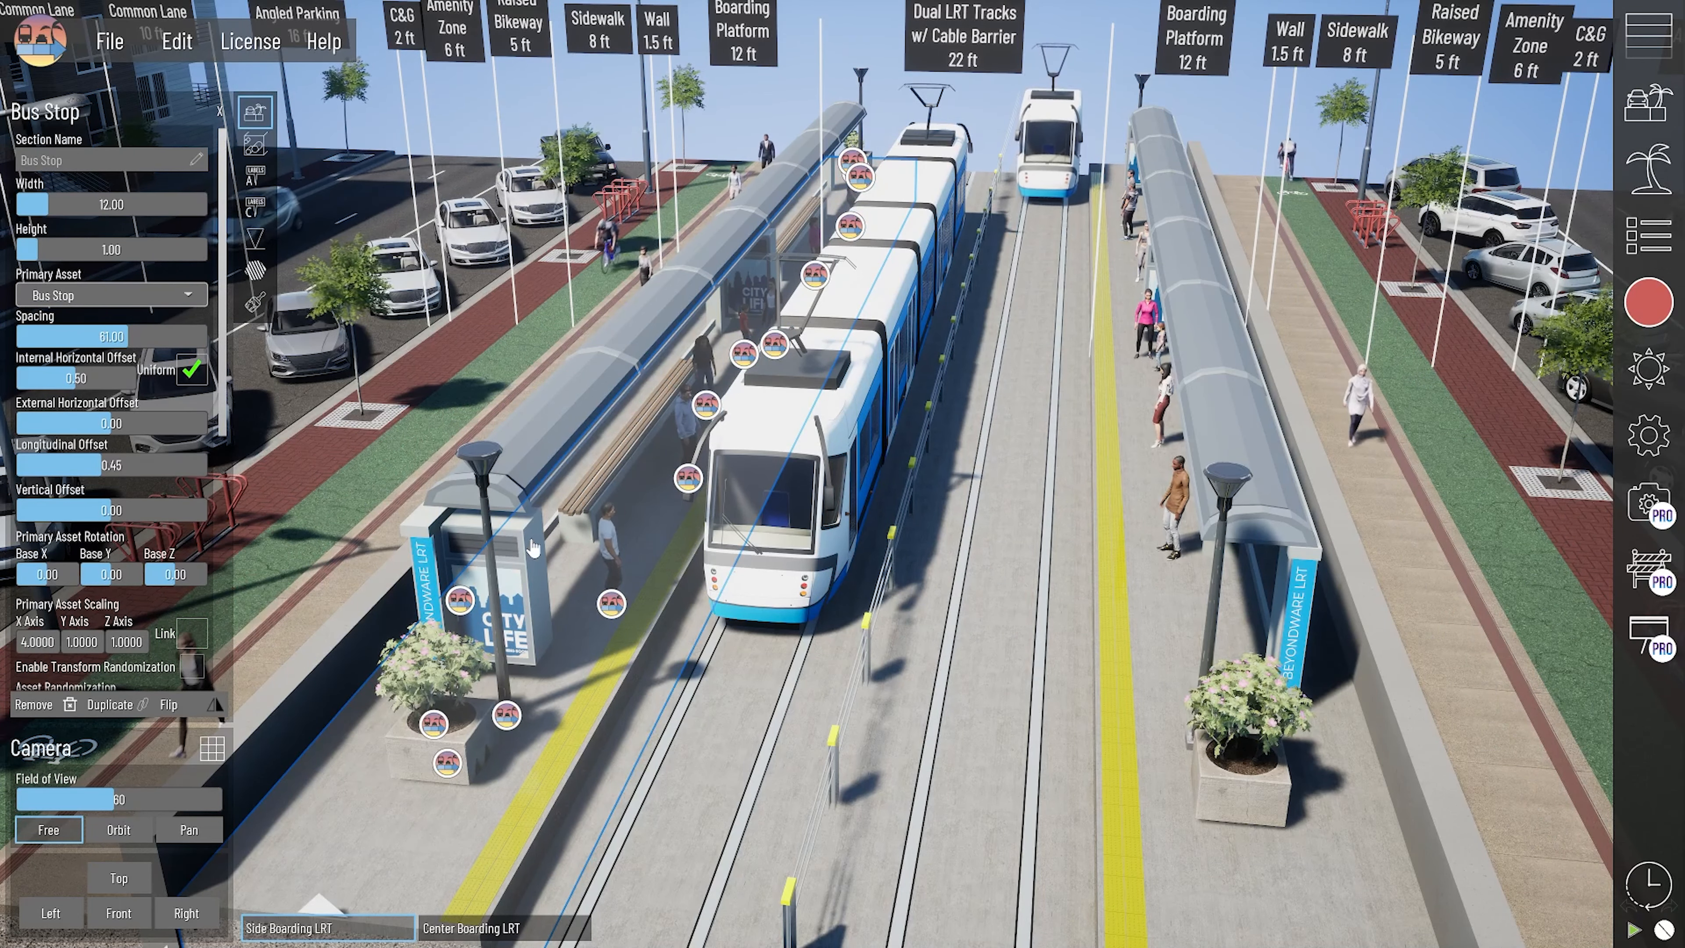
pyautogui.moveTo(644, 654); pyautogui.dragTo(662, 637, button='middle')
pyautogui.scroll(2, 663, 637)
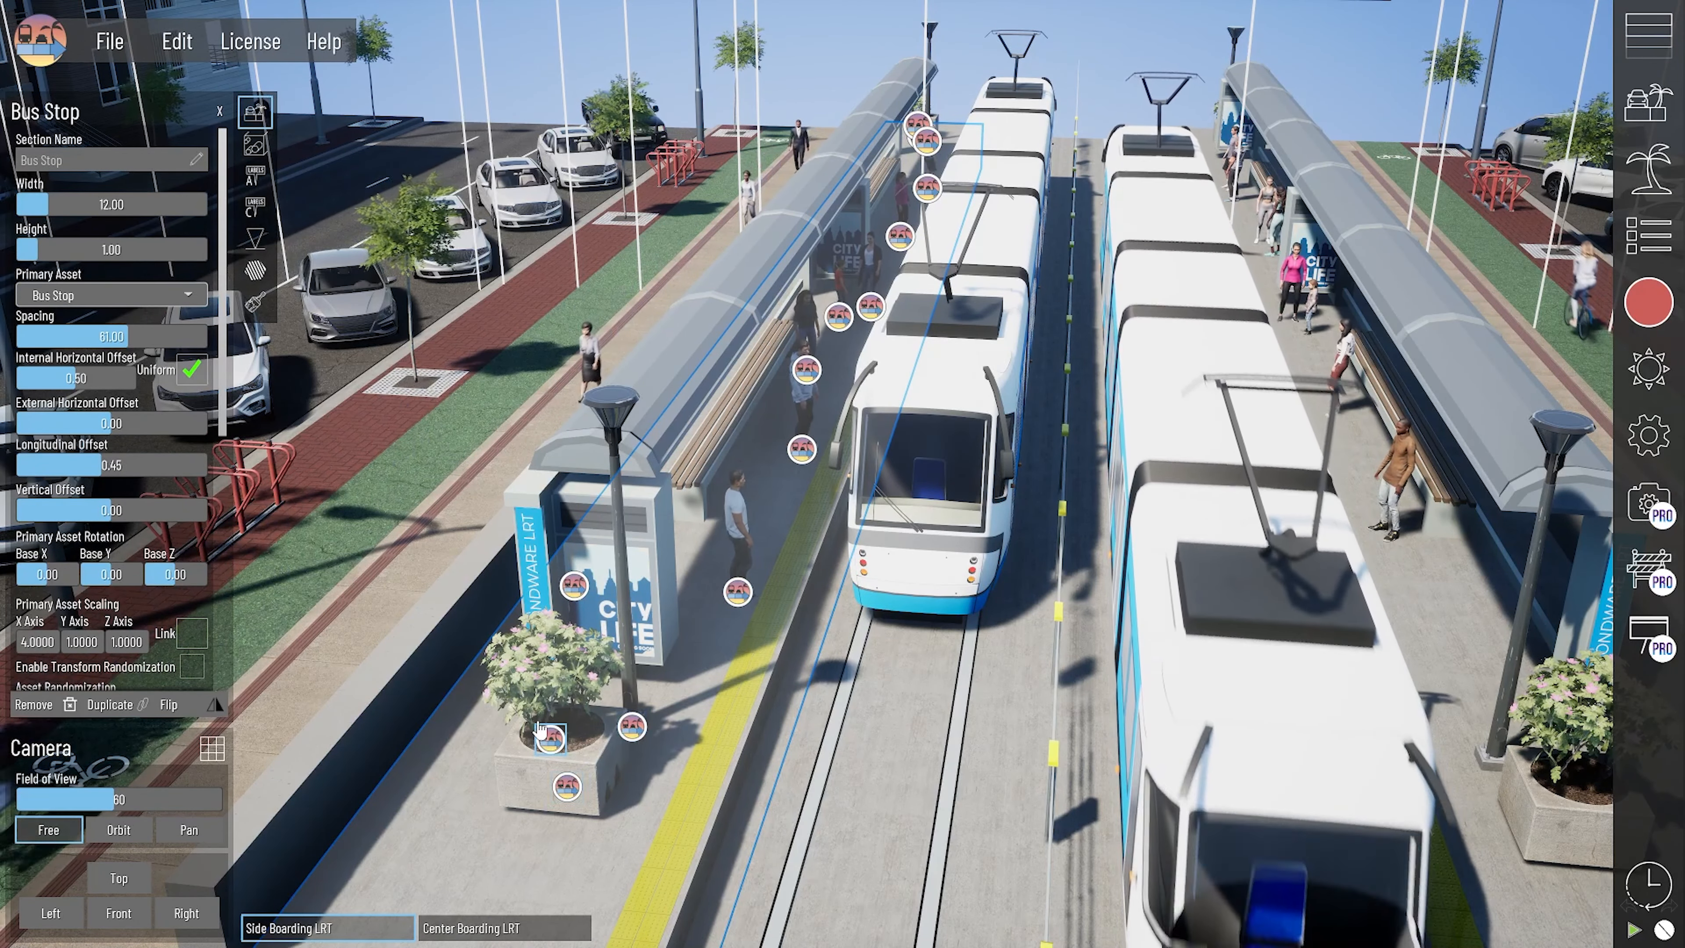
pyautogui.moveTo(654, 775); pyautogui.dragTo(956, 638, button='right')
# - Select the bus stop section on the right boarding platform and delete the four pedestrians standing nearest its front
pyautogui.click(1034, 617)
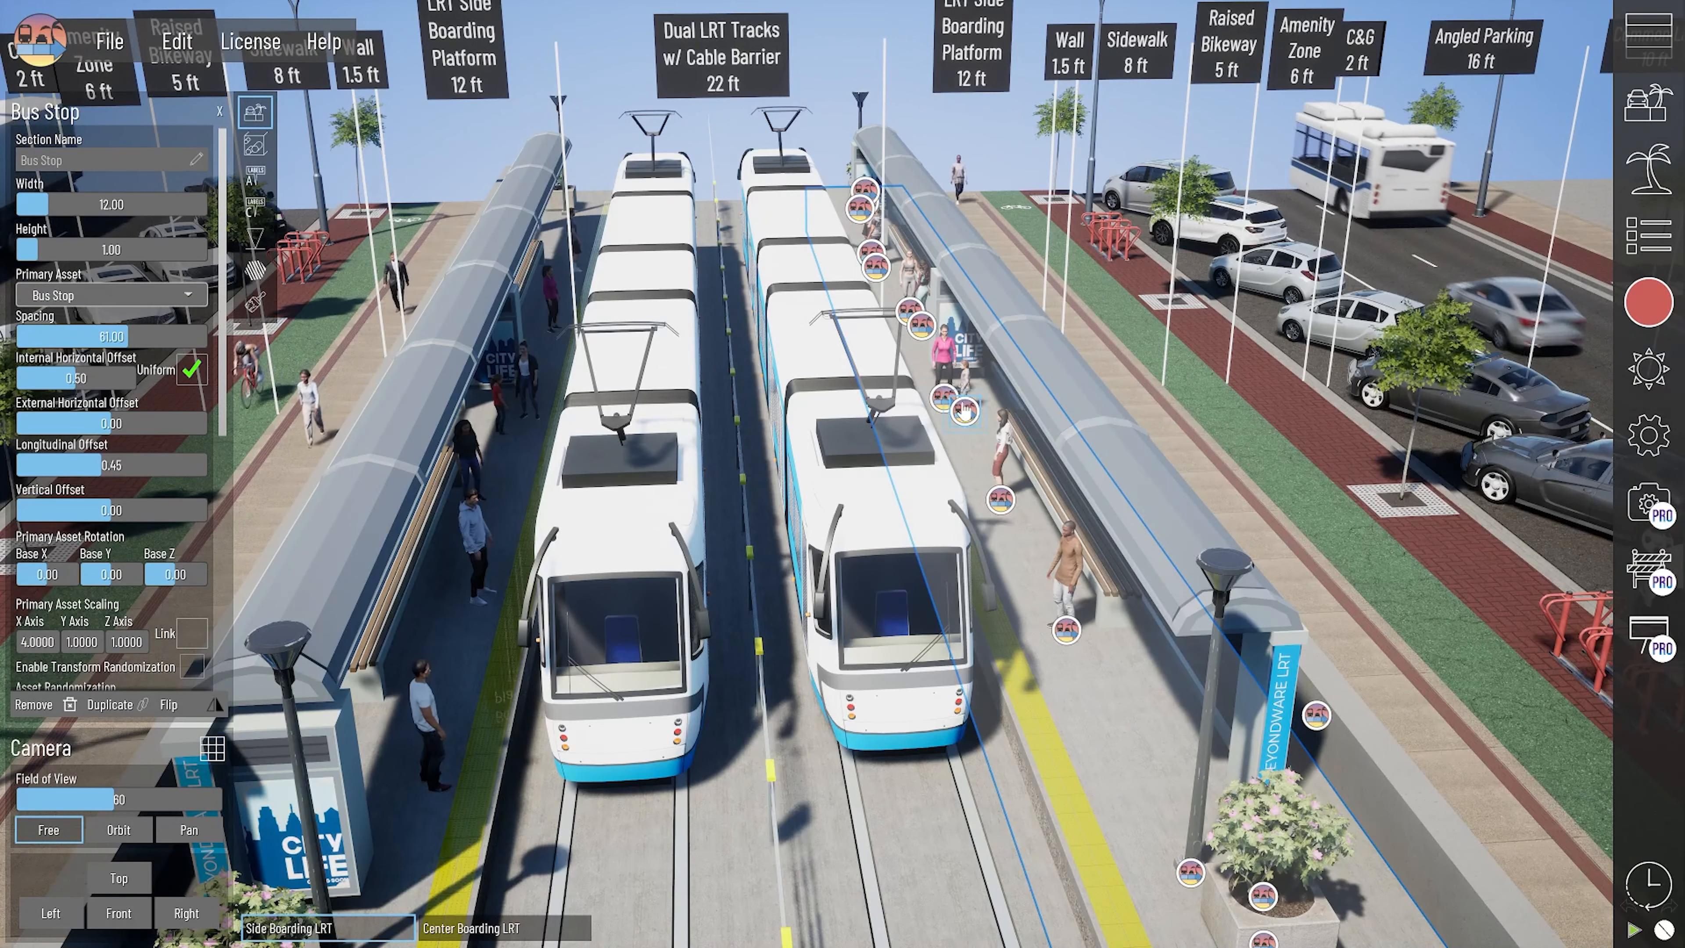
pyautogui.click(947, 401)
pyautogui.press('Delete')
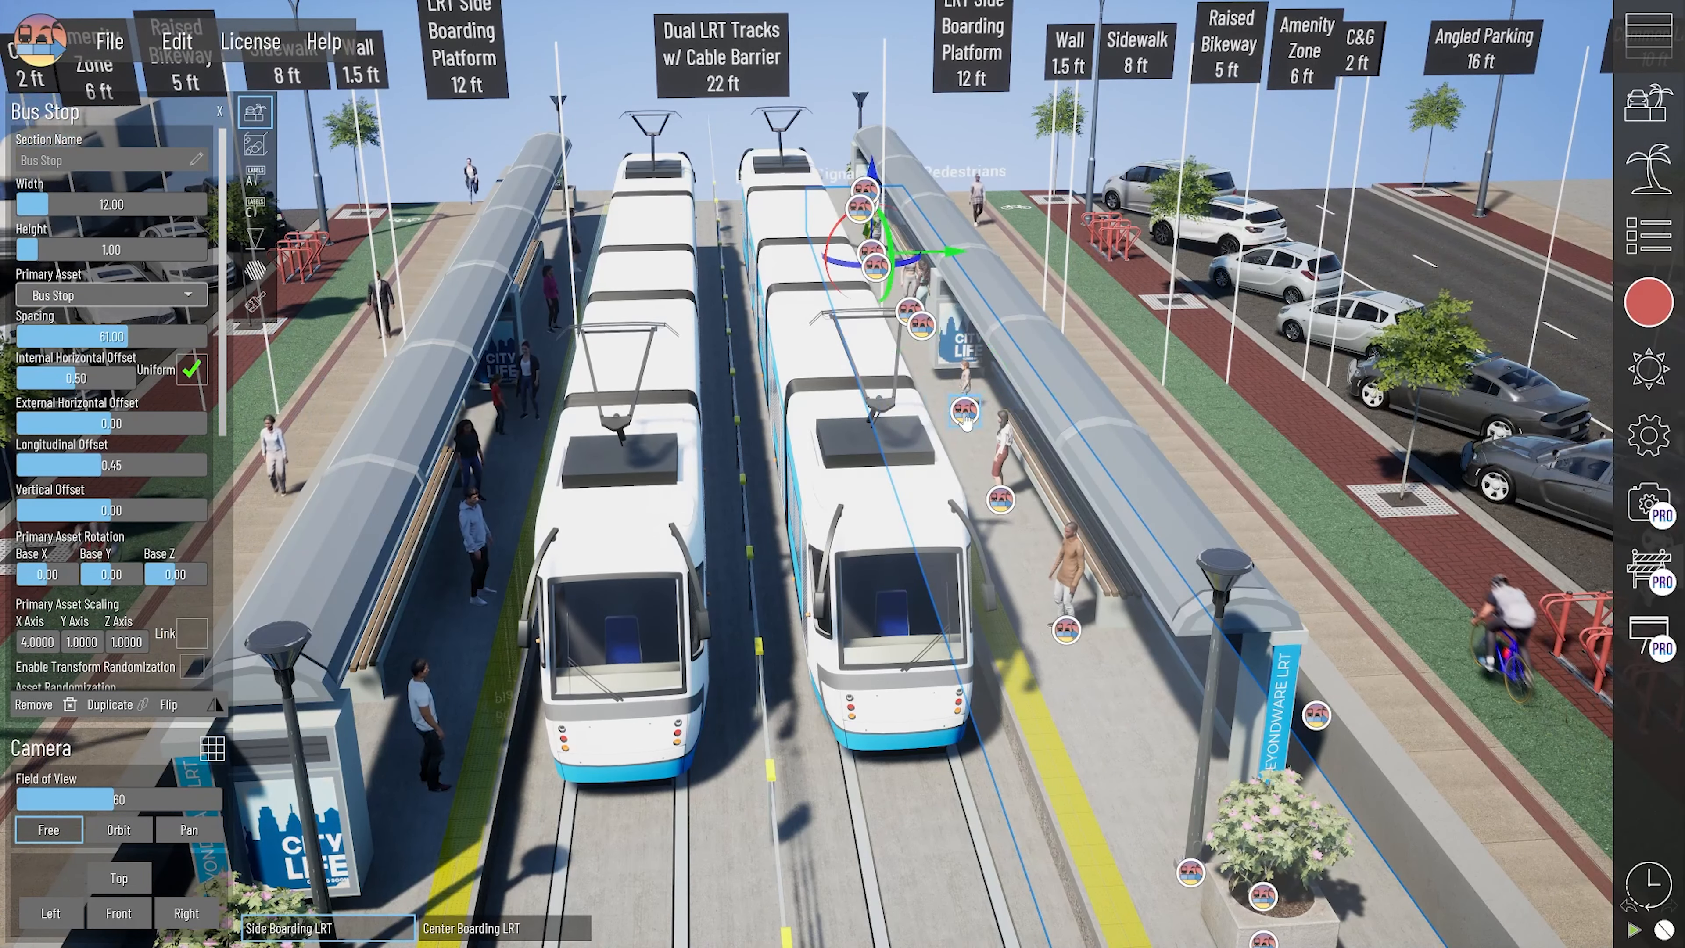
pyautogui.click(965, 412)
pyautogui.press('Delete')
pyautogui.click(1002, 502)
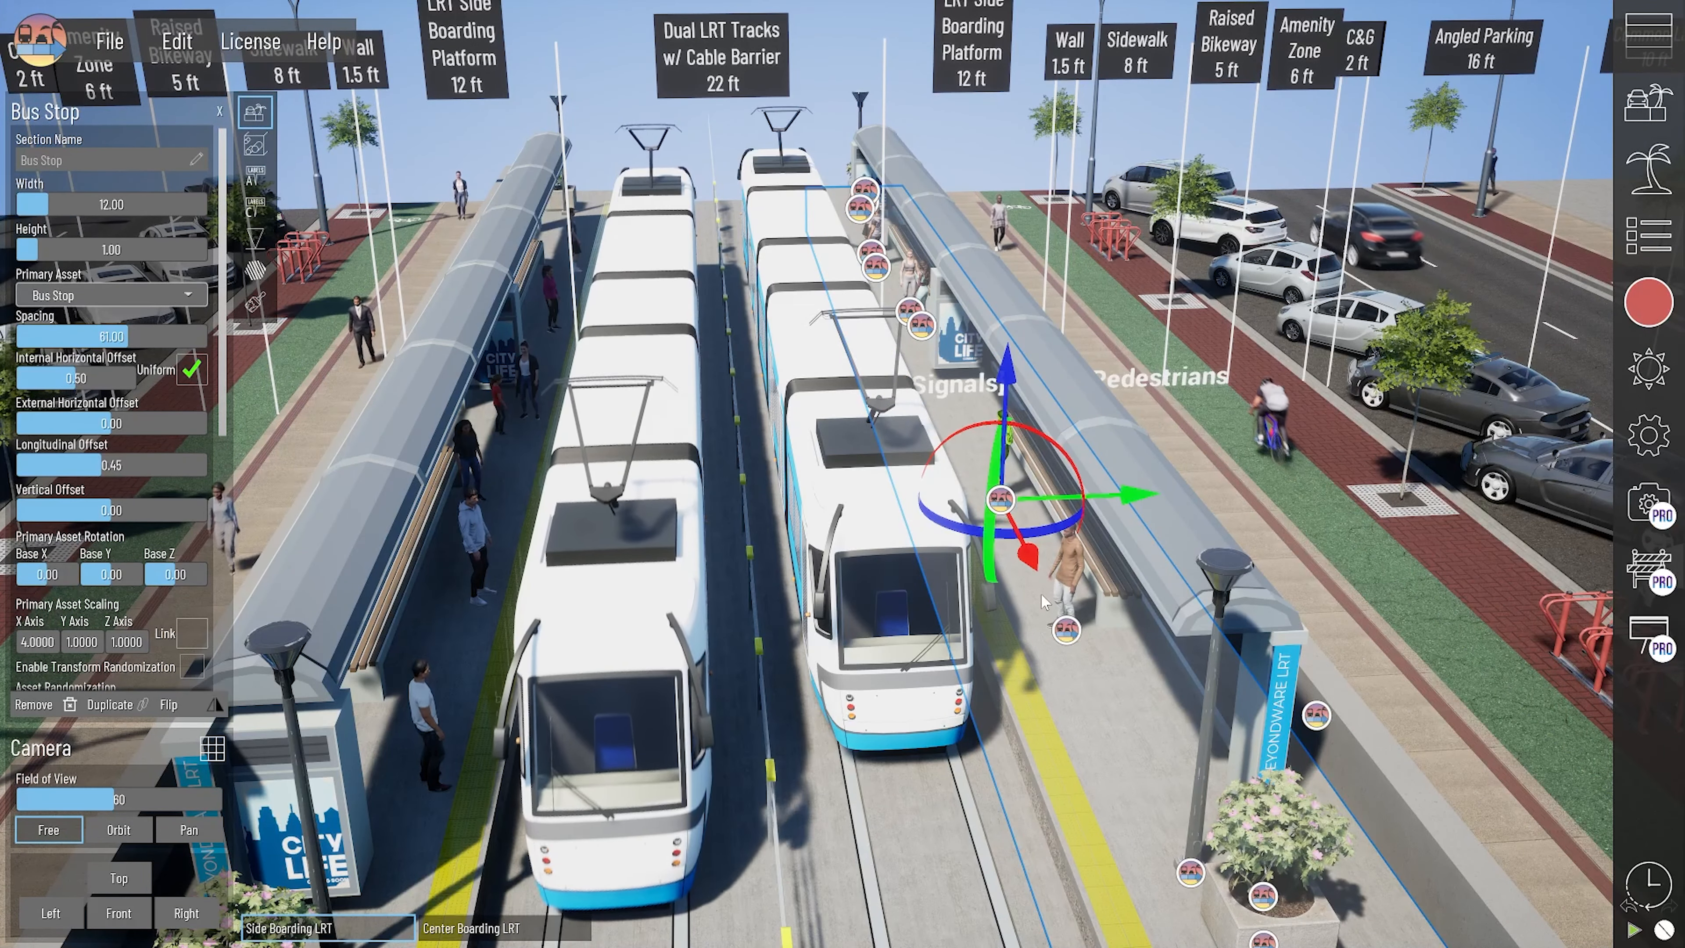
pyautogui.press('Delete')
pyautogui.click(1067, 630)
pyautogui.press('Delete')
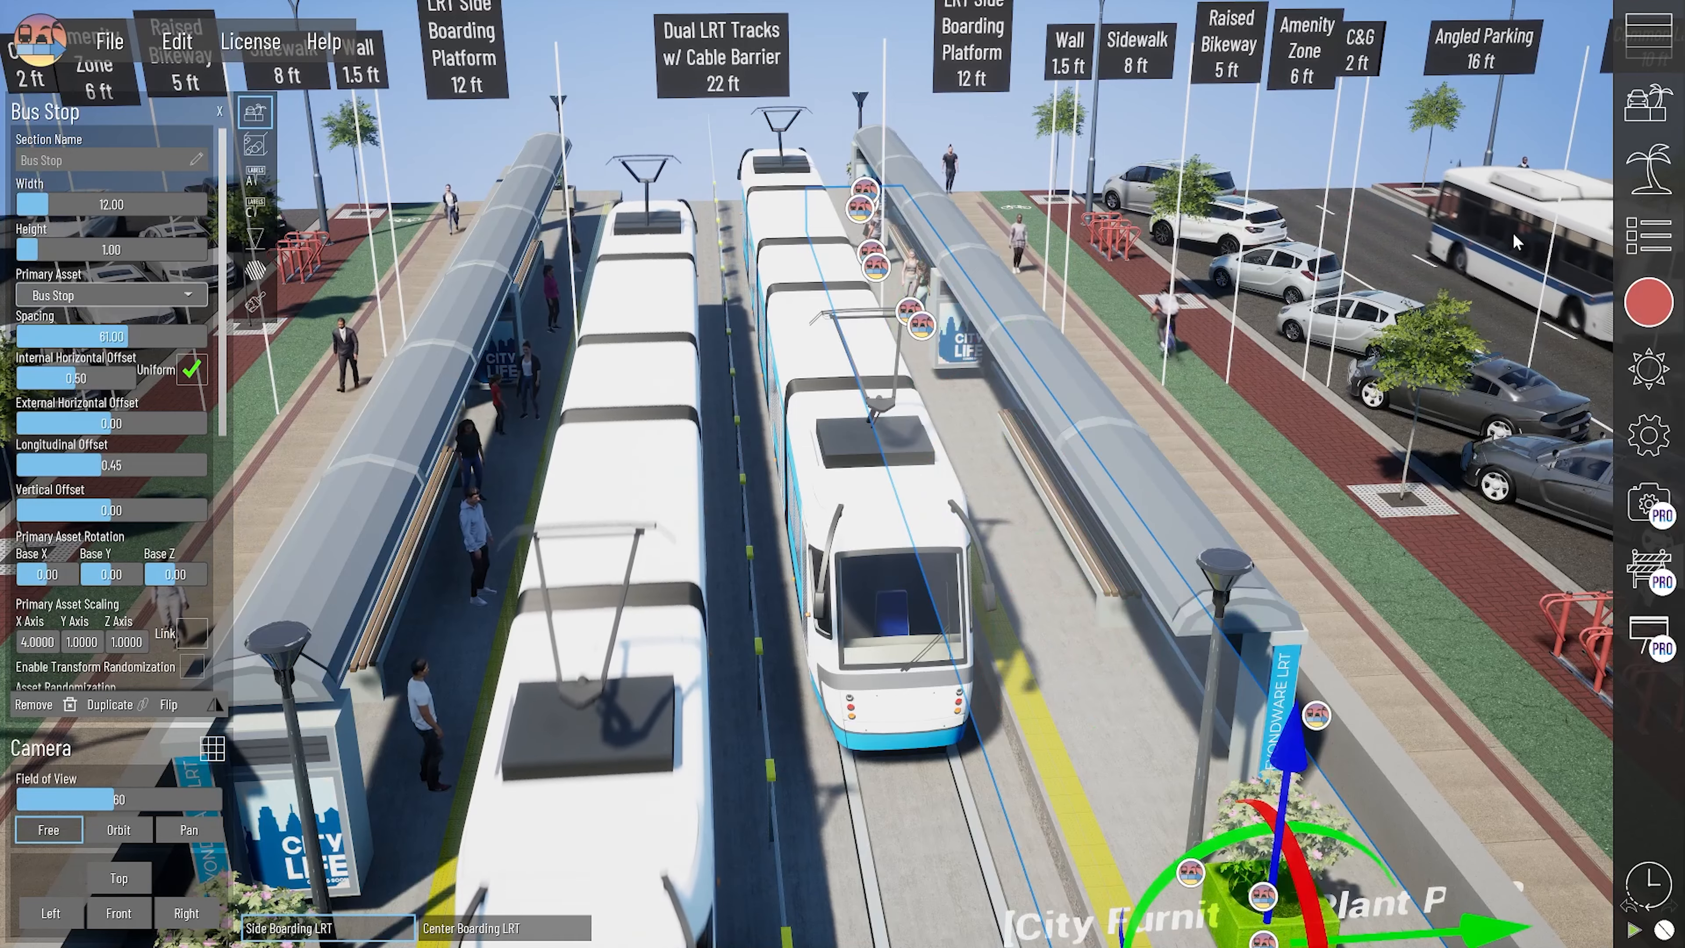
# - Search the asset library for "static ped" and place a static pedestrian on the right boarding platform
pyautogui.click(1649, 169)
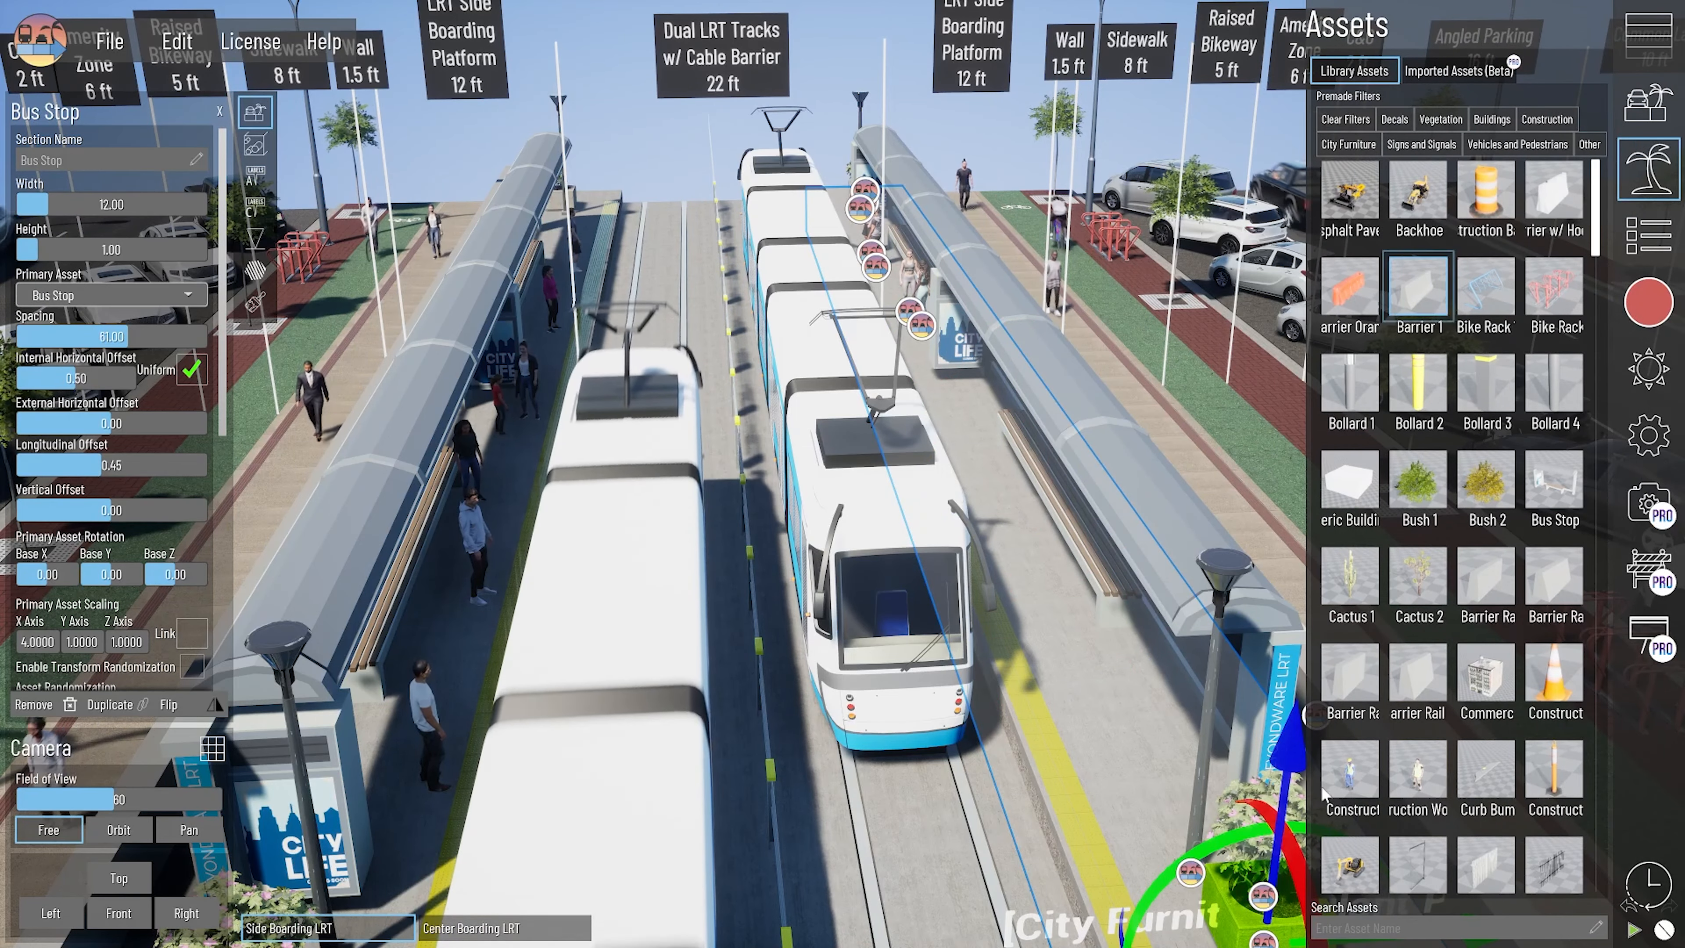
pyautogui.click(1369, 930)
pyautogui.write('static ped')
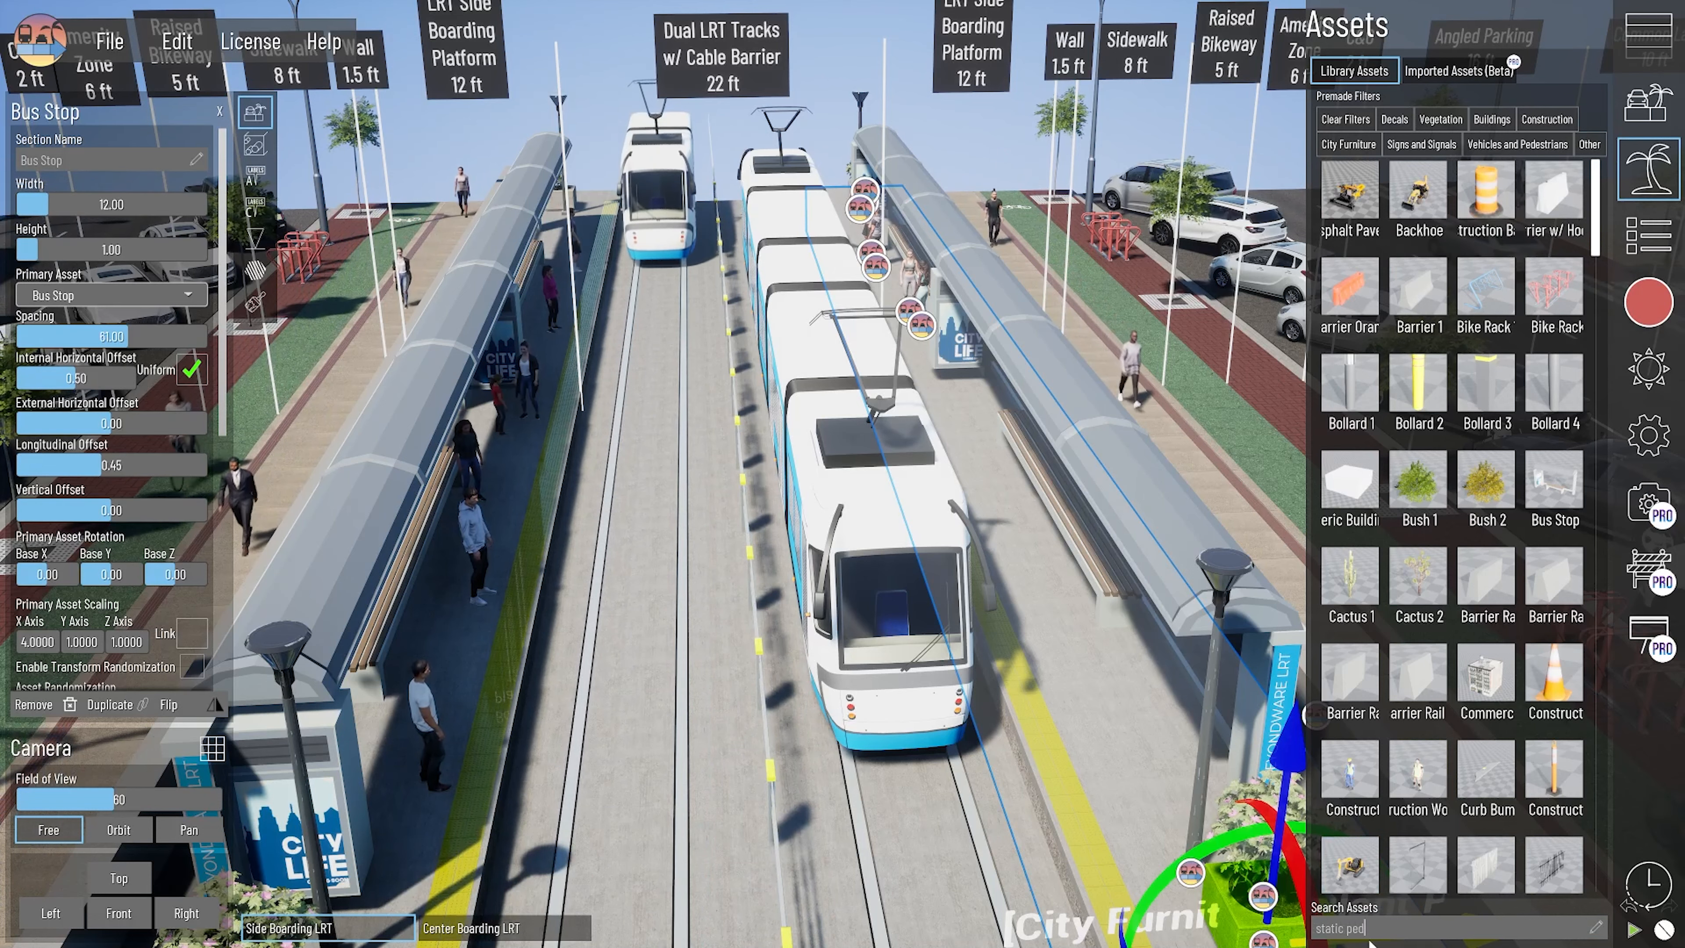
pyautogui.press('Return')
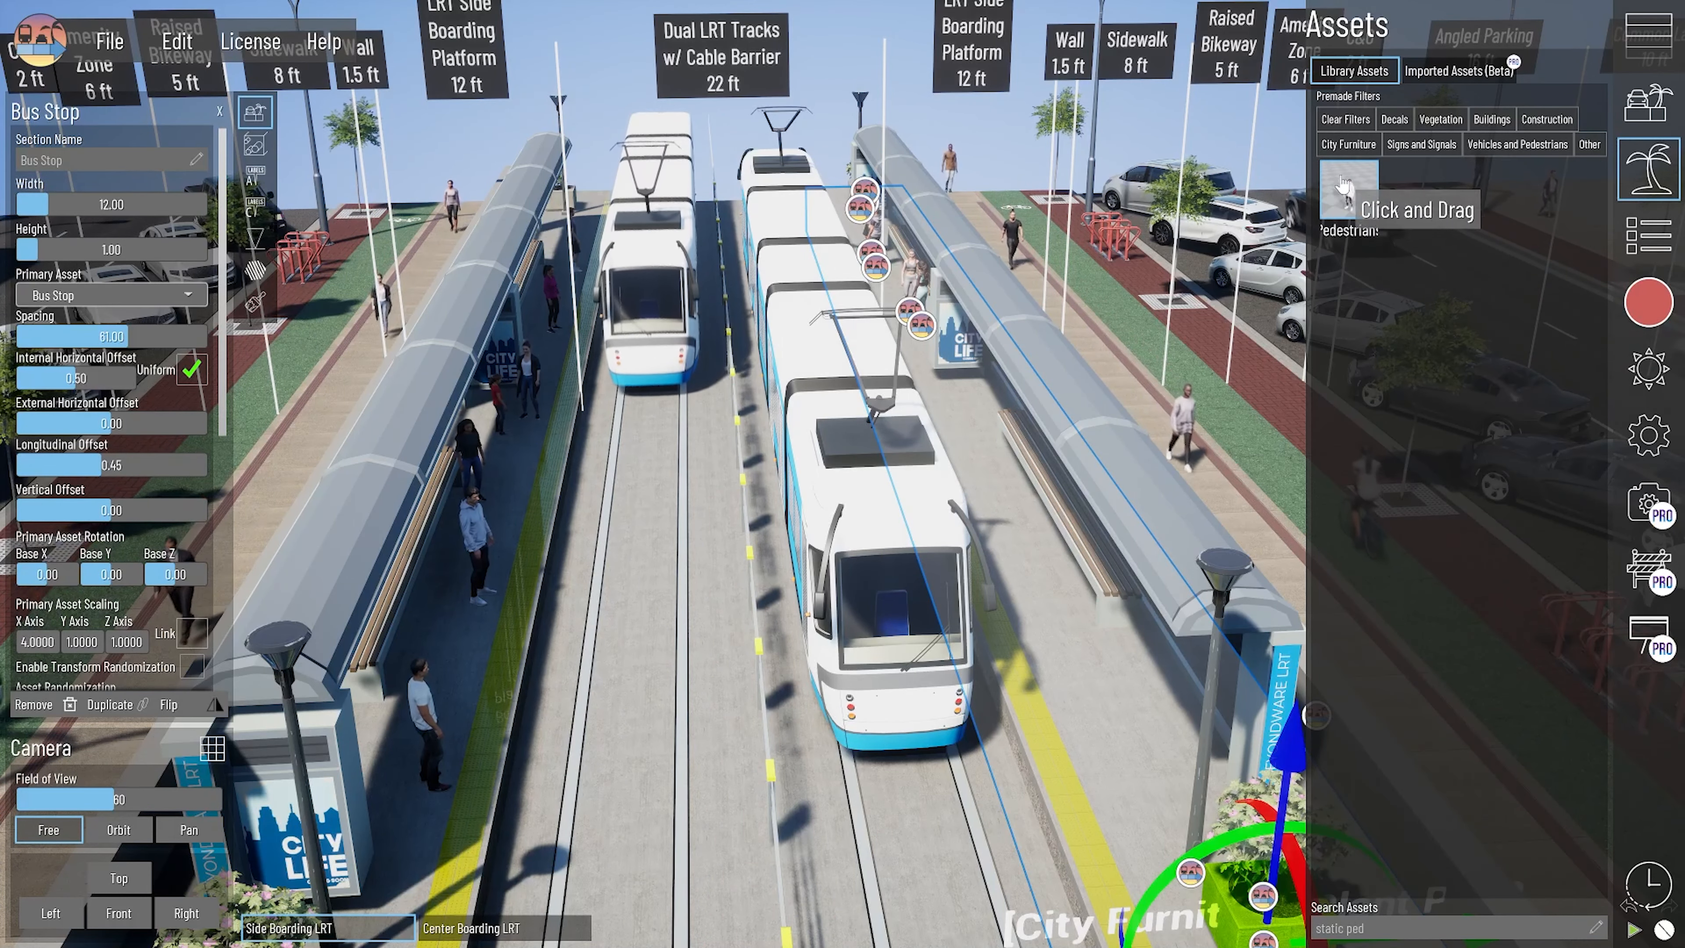
pyautogui.moveTo(1335, 262); pyautogui.dragTo(1031, 491)
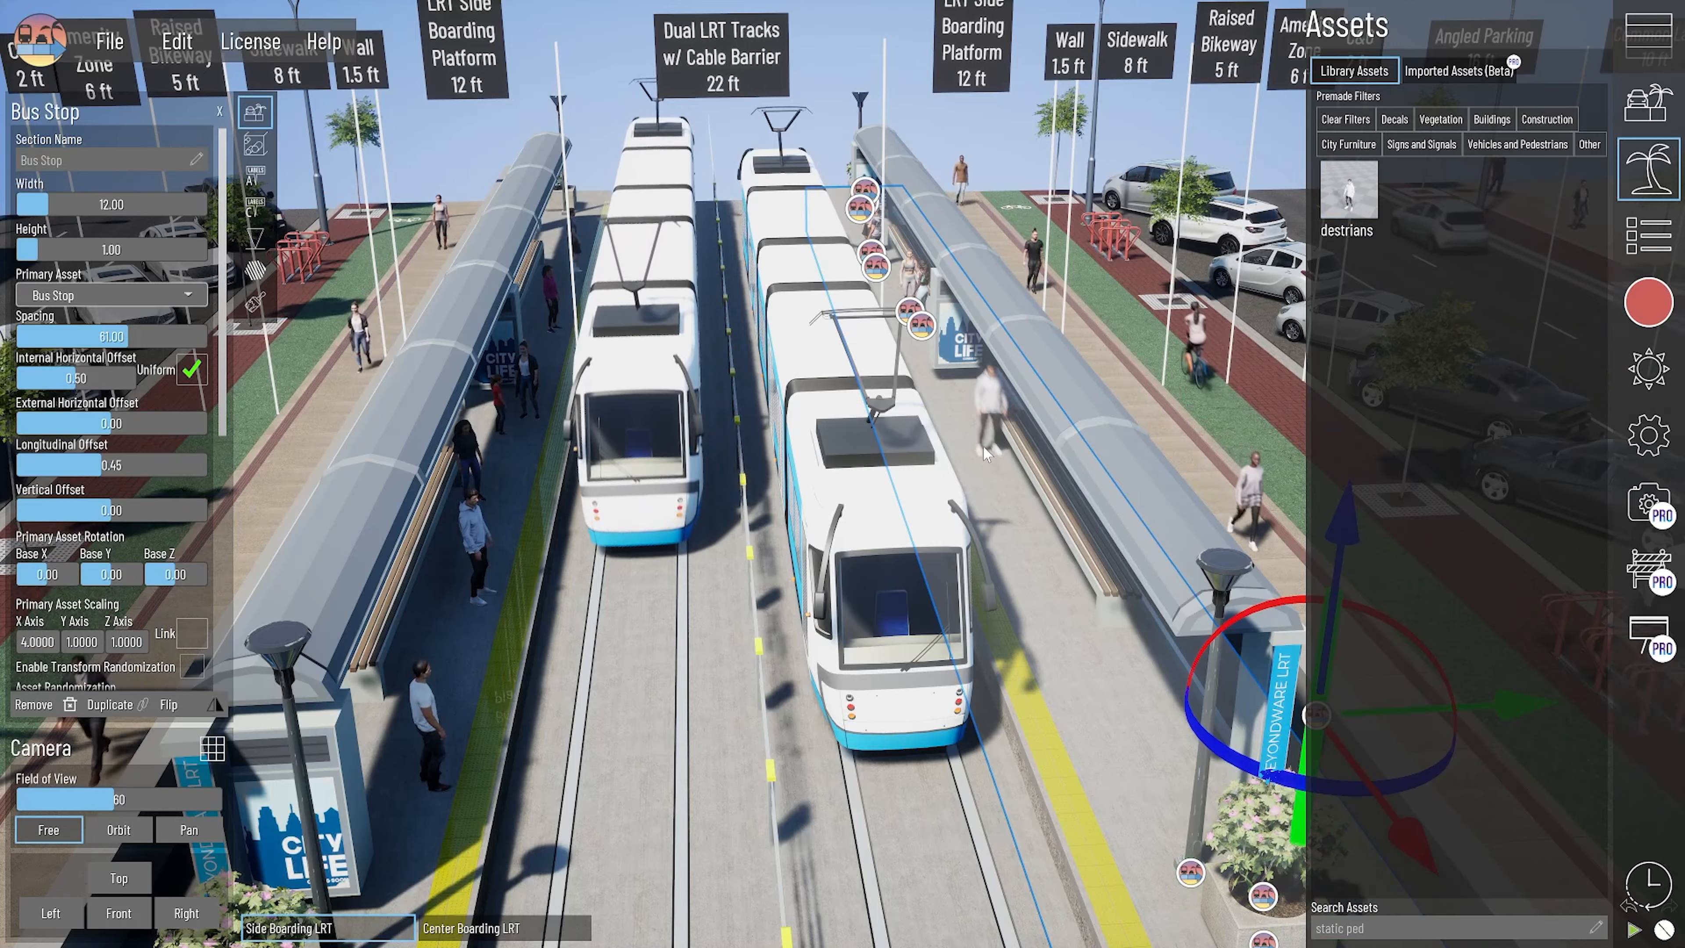
# - Place several more static pedestrians along the right boarding platform, spaced from the shelter sign towards the front
pyautogui.scroll(2, 986, 455)
pyautogui.moveTo(985, 455); pyautogui.dragTo(982, 505, button='right')
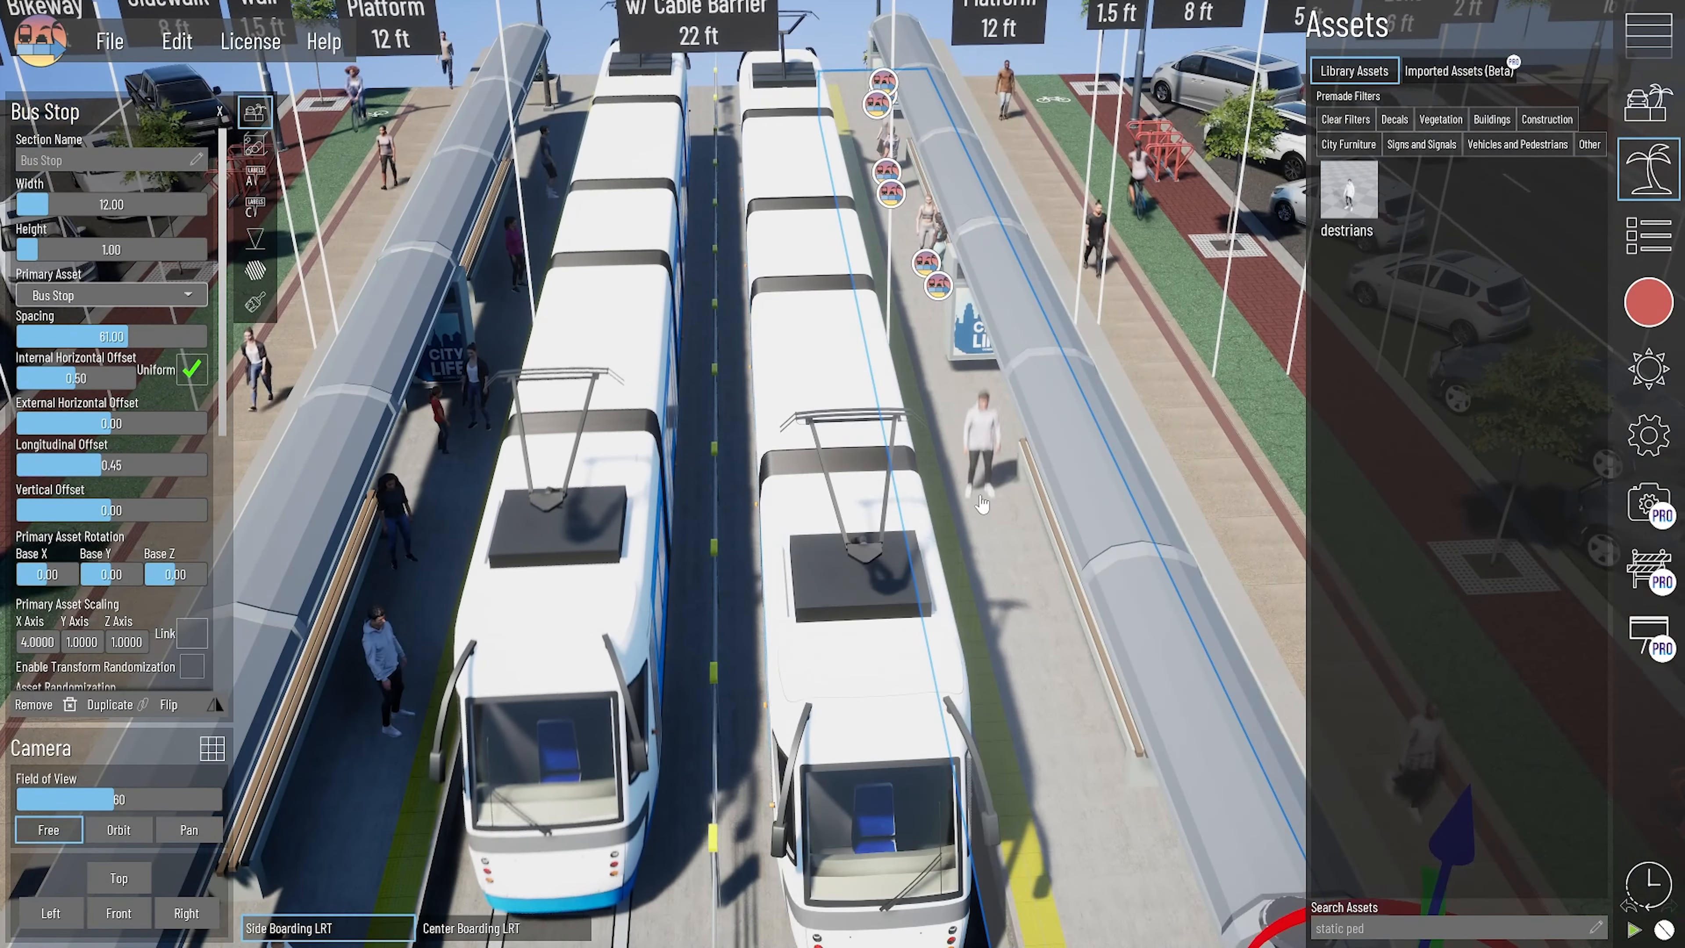
pyautogui.click(967, 410)
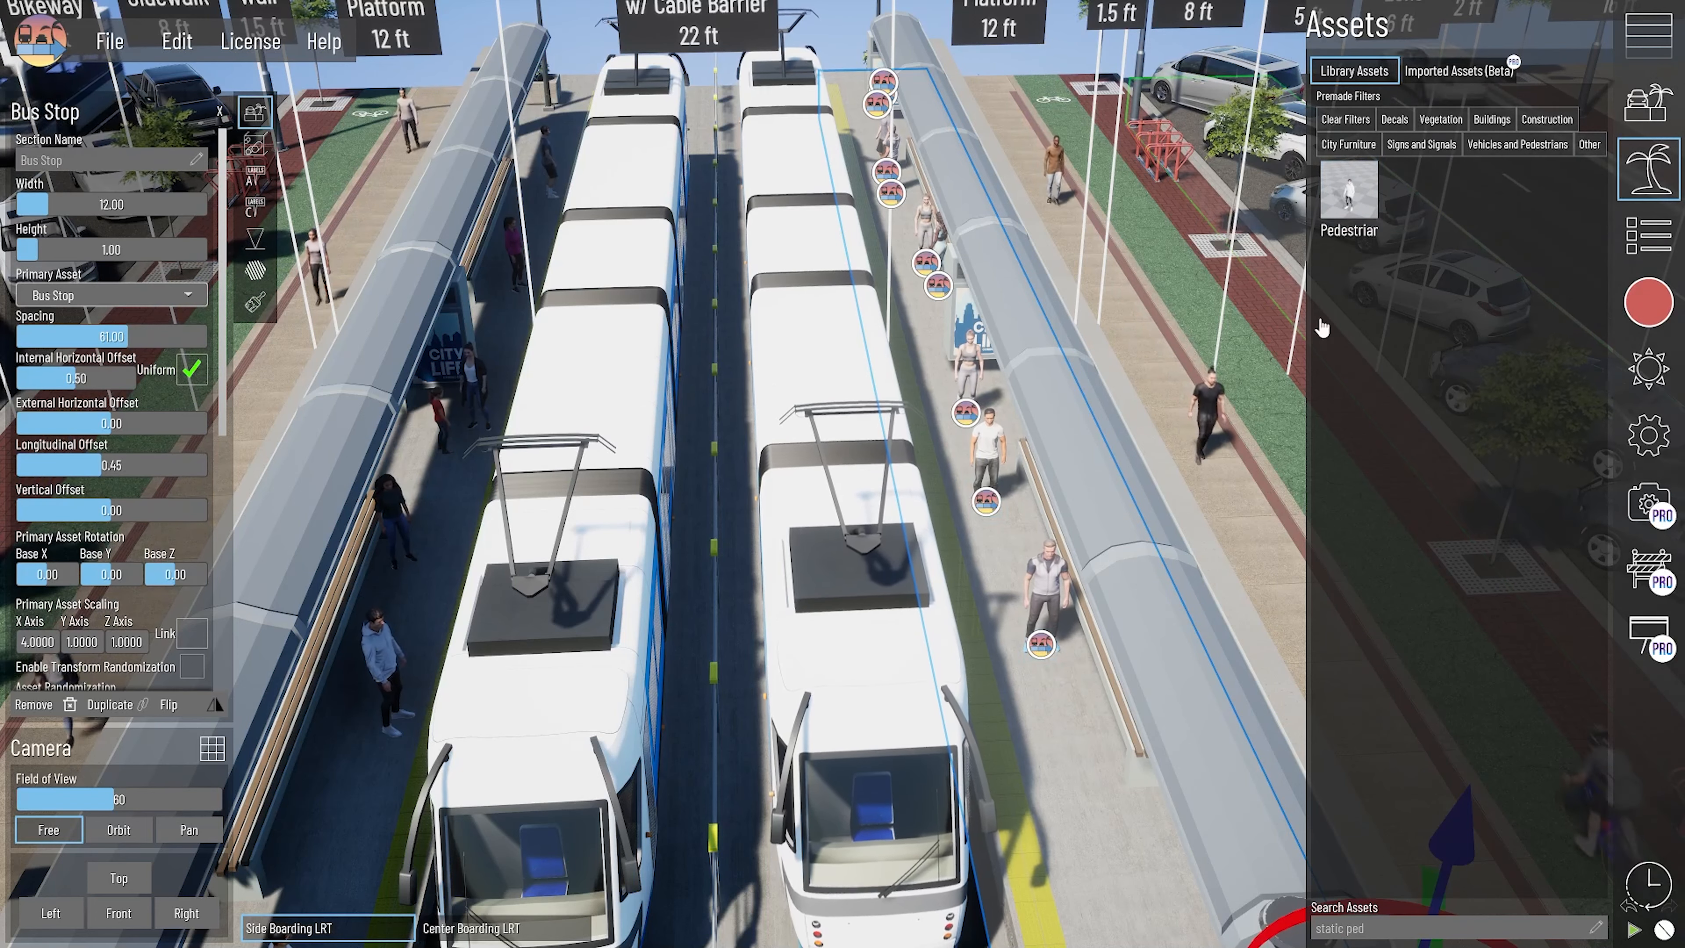
# - Search the asset library for "static child" and place child pedestrians beside the adults on the right boarding platform
pyautogui.press('BackSpace')
pyautogui.press('BackSpace')
pyautogui.press('BackSpace')
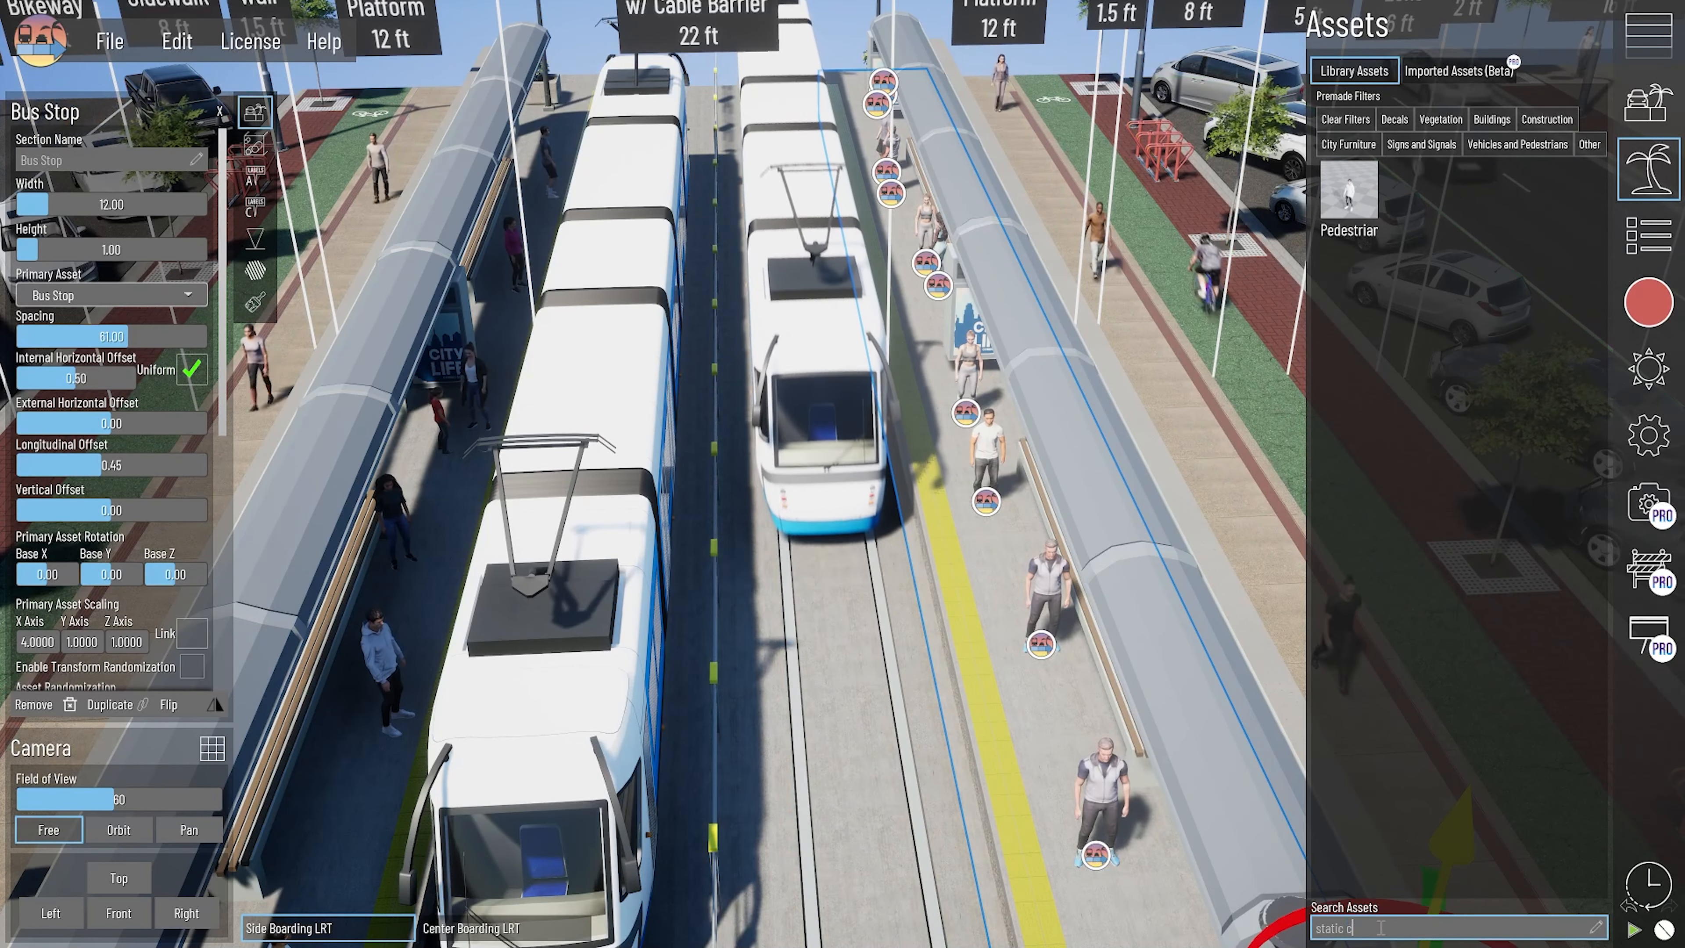
pyautogui.write('child')
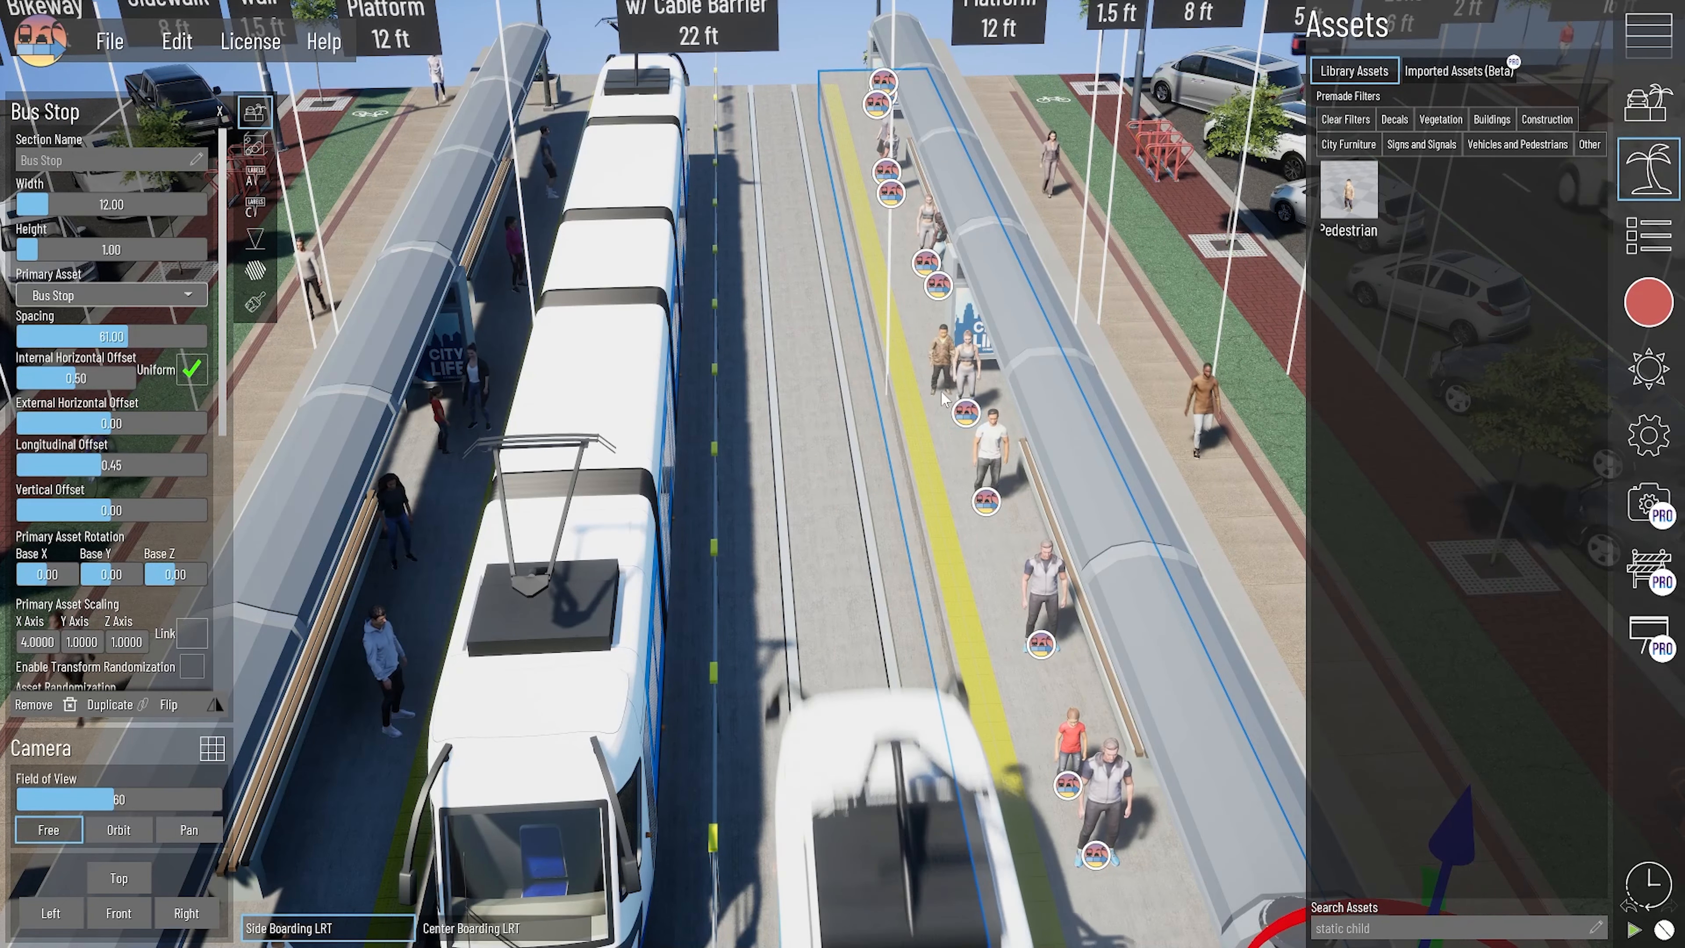
pyautogui.moveTo(1290, 245); pyautogui.dragTo(1340, 266, button='right')
pyautogui.moveTo(1349, 191); pyautogui.dragTo(978, 330)
pyautogui.scroll(2, 978, 330)
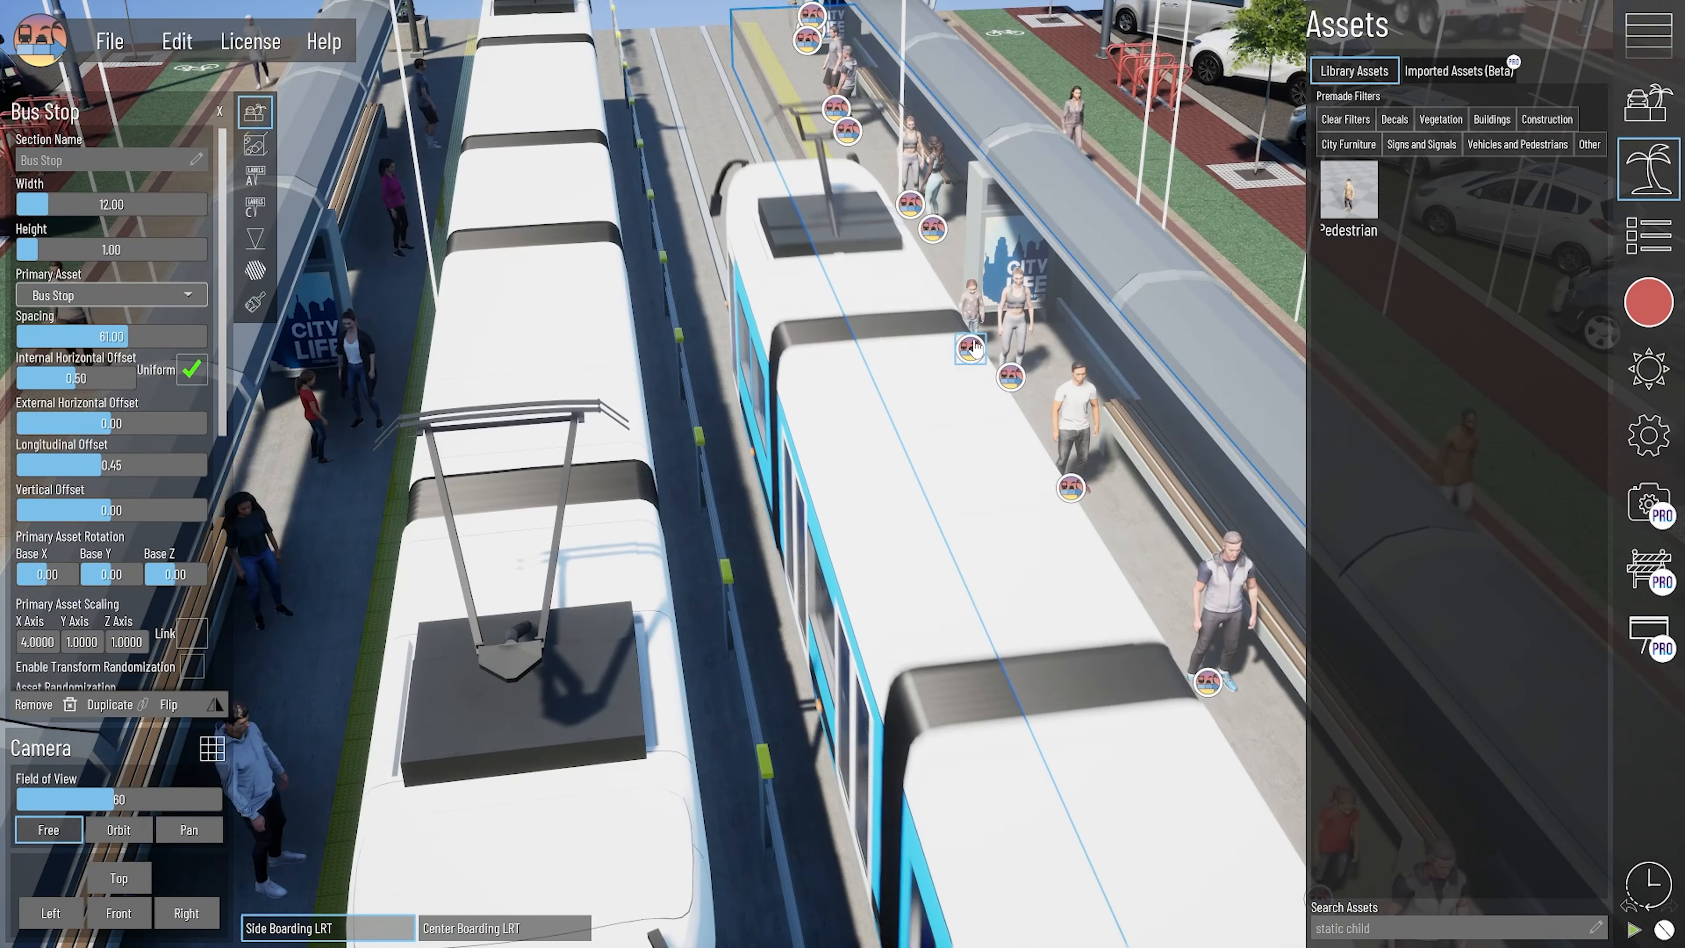
# - Select the placed child and adult pedestrians one at a time and adjust their position and rotation on the right boarding platform
pyautogui.moveTo(978, 330); pyautogui.dragTo(848, 528, button='middle')
pyautogui.click(849, 525)
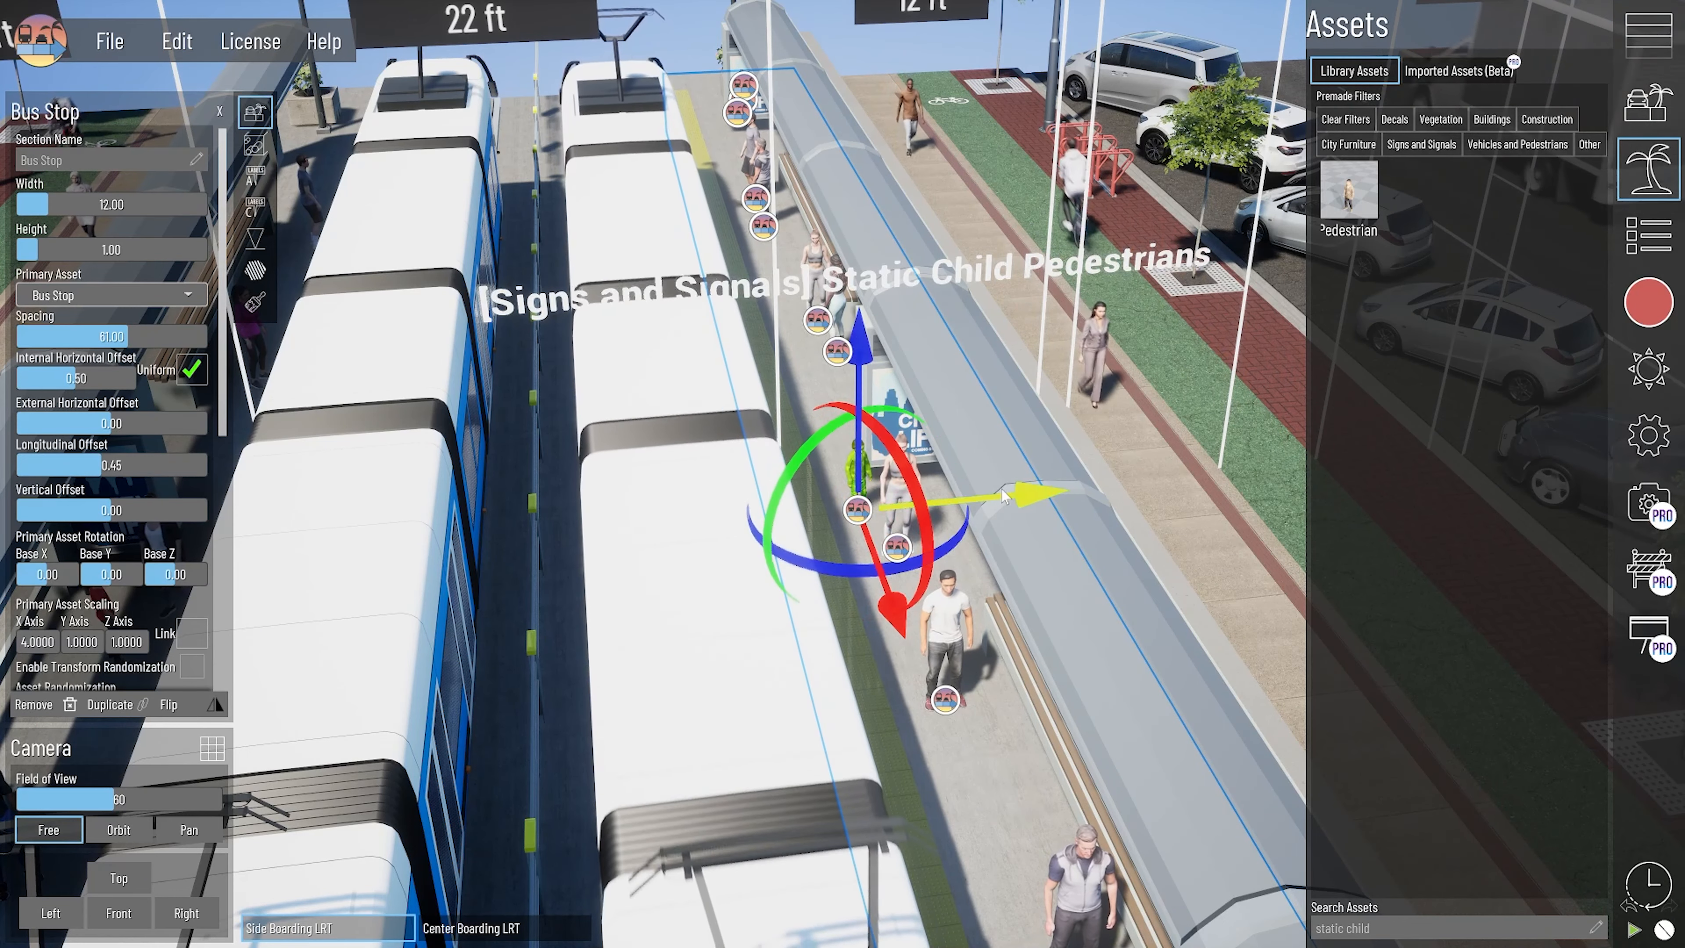
pyautogui.click(897, 547)
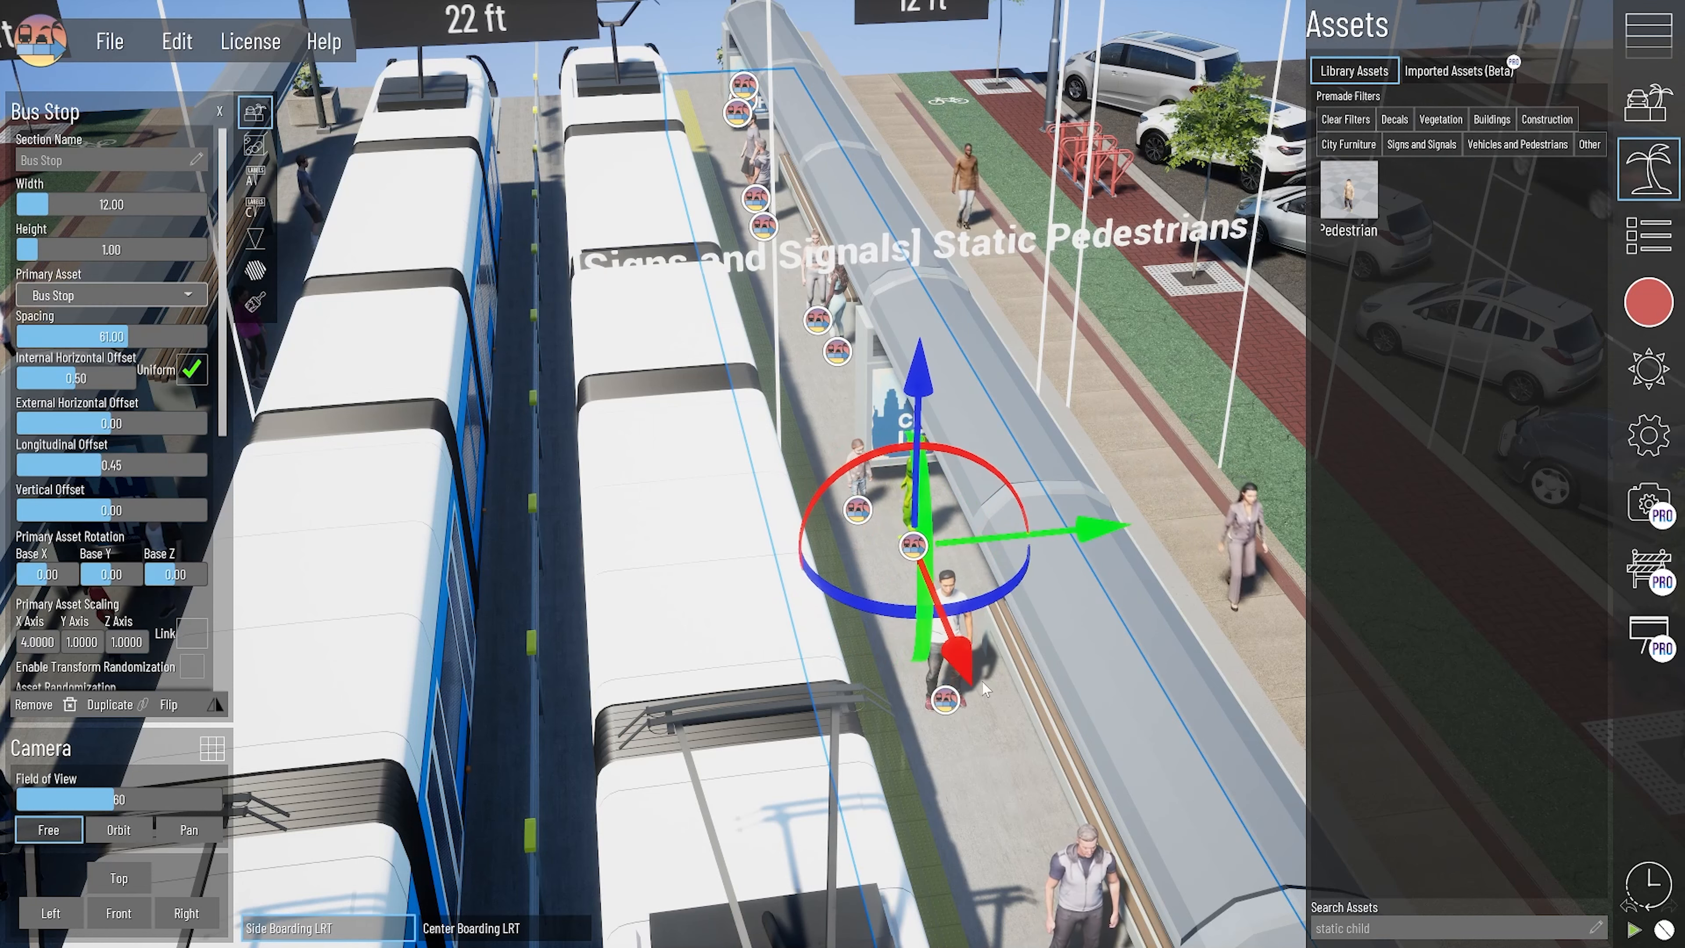
pyautogui.click(945, 702)
pyautogui.moveTo(1035, 773); pyautogui.dragTo(956, 790)
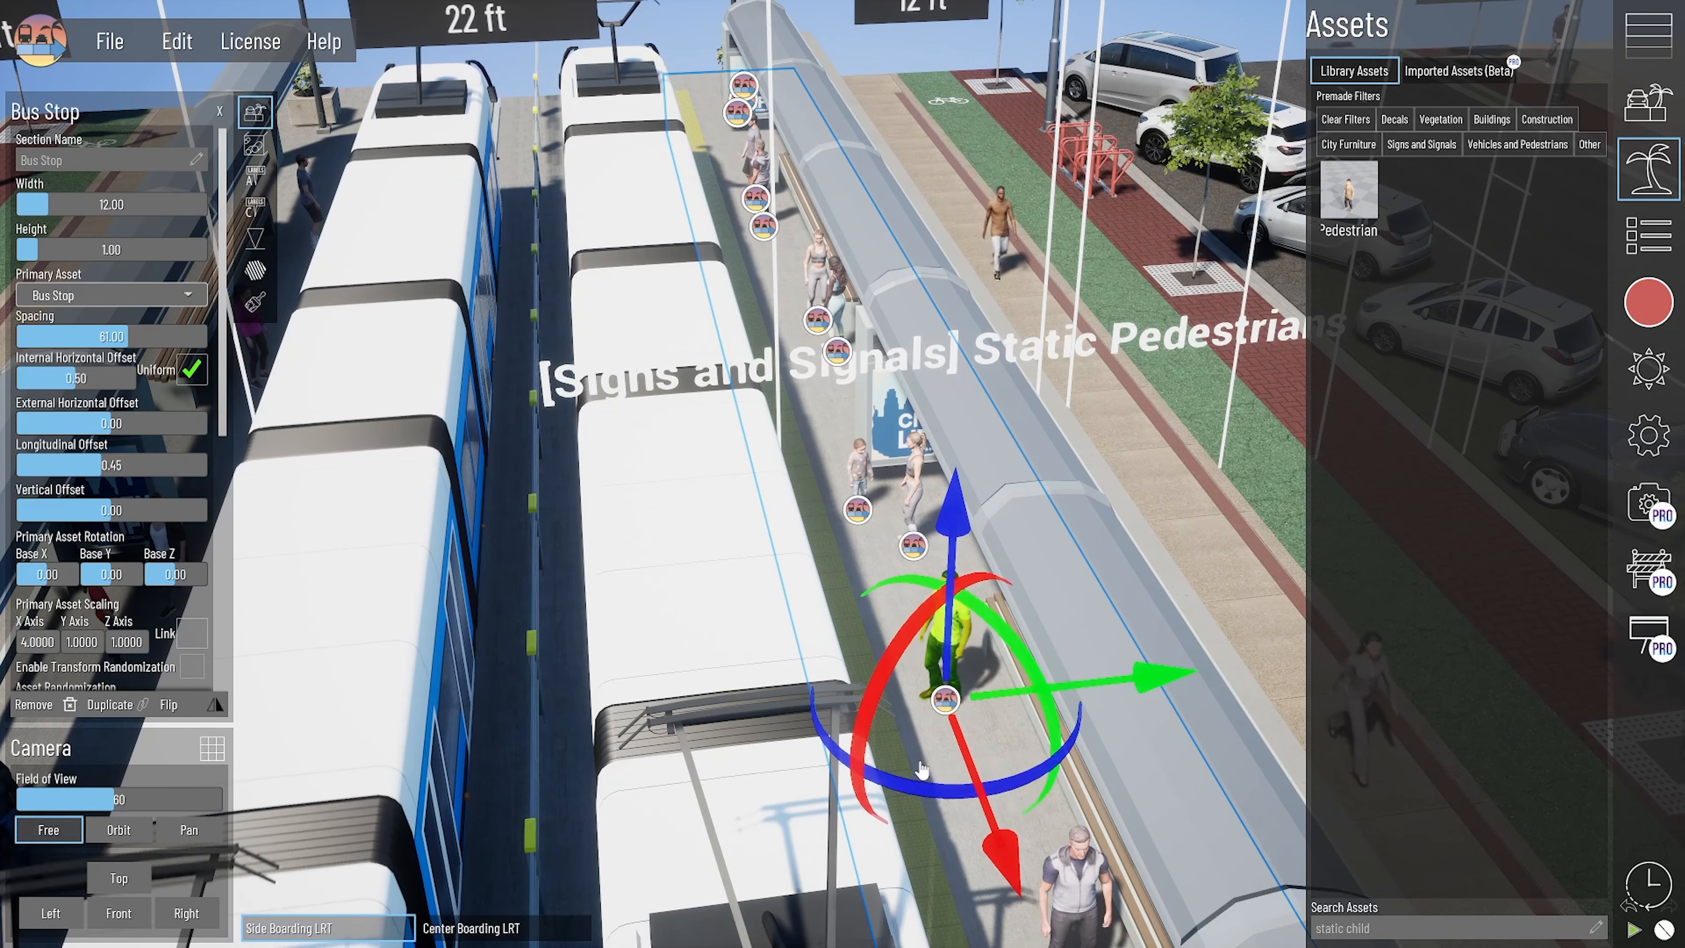
pyautogui.moveTo(985, 750); pyautogui.dragTo(998, 634, button='right')
pyautogui.click(1047, 539)
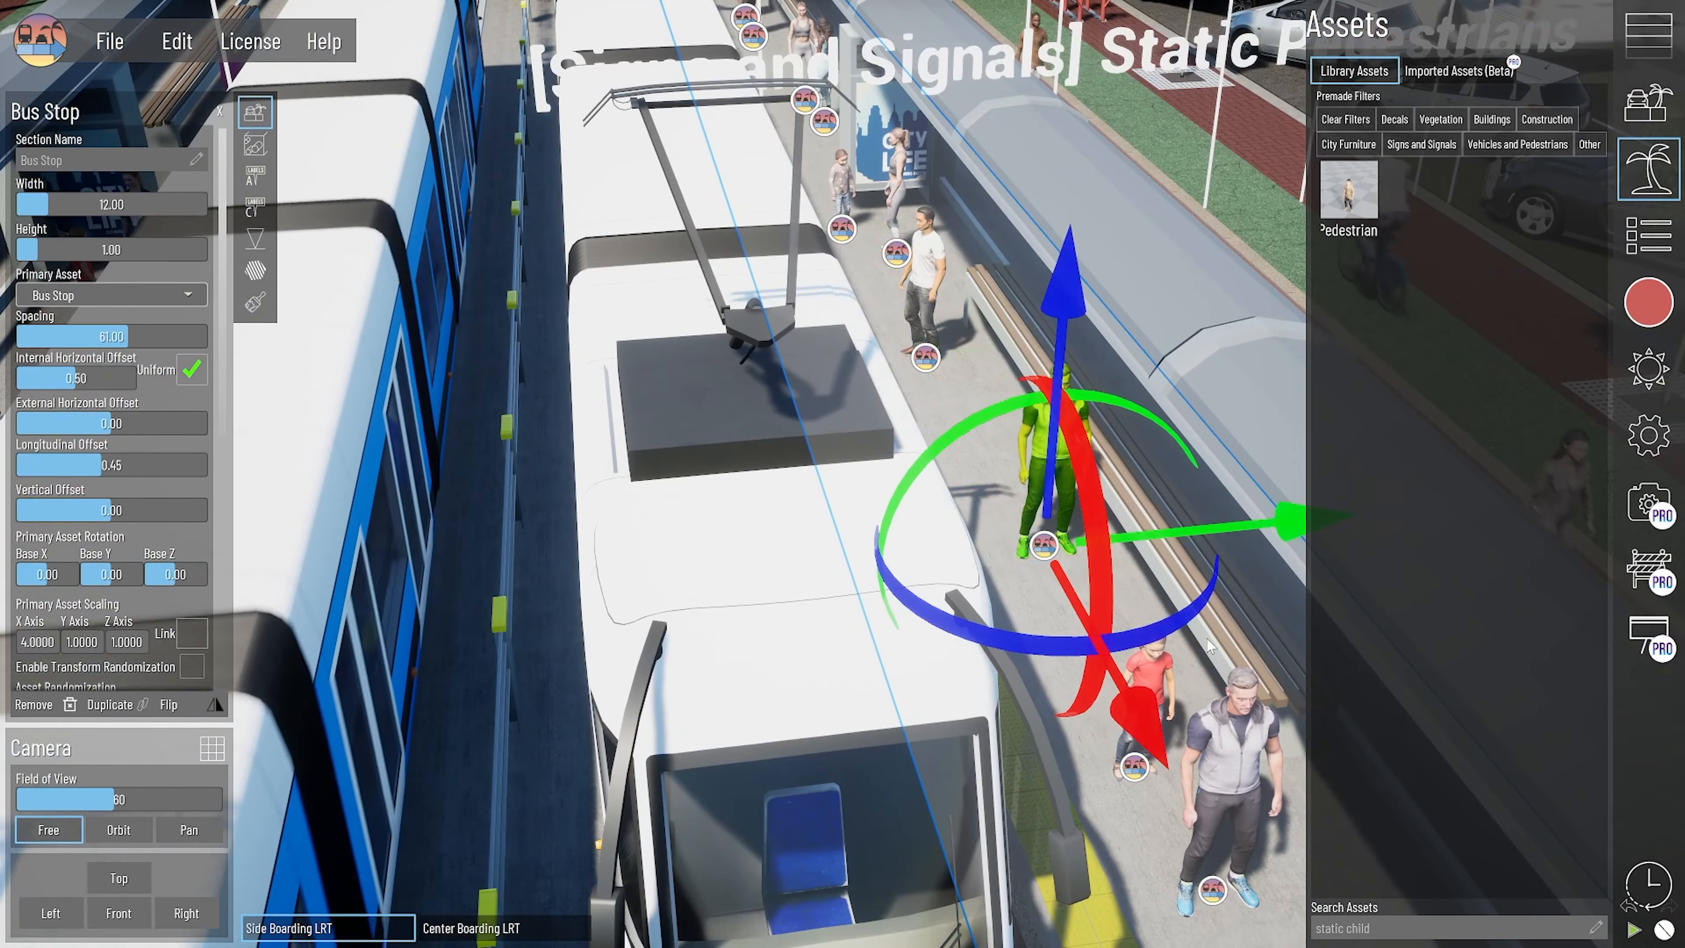
pyautogui.press('d')
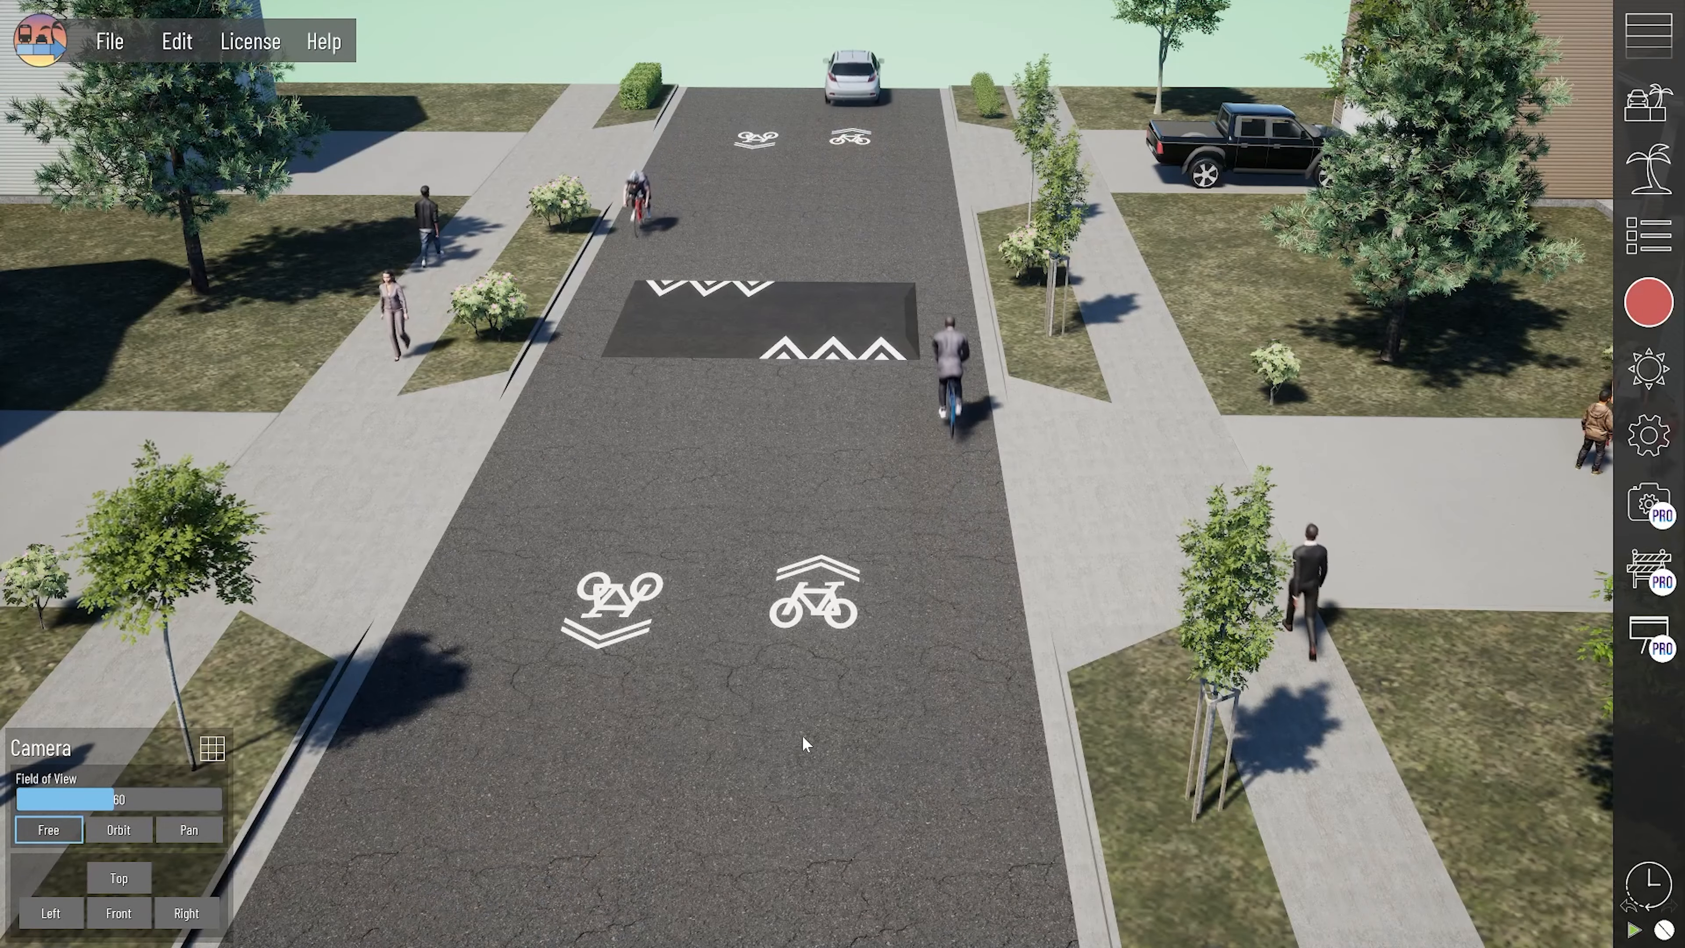
# - Exclude Cyclist from the traffic library of both bike lanes, leaving only Cyclist Cruiser active
pyautogui.moveTo(805, 745); pyautogui.dragTo(832, 693, button='right')
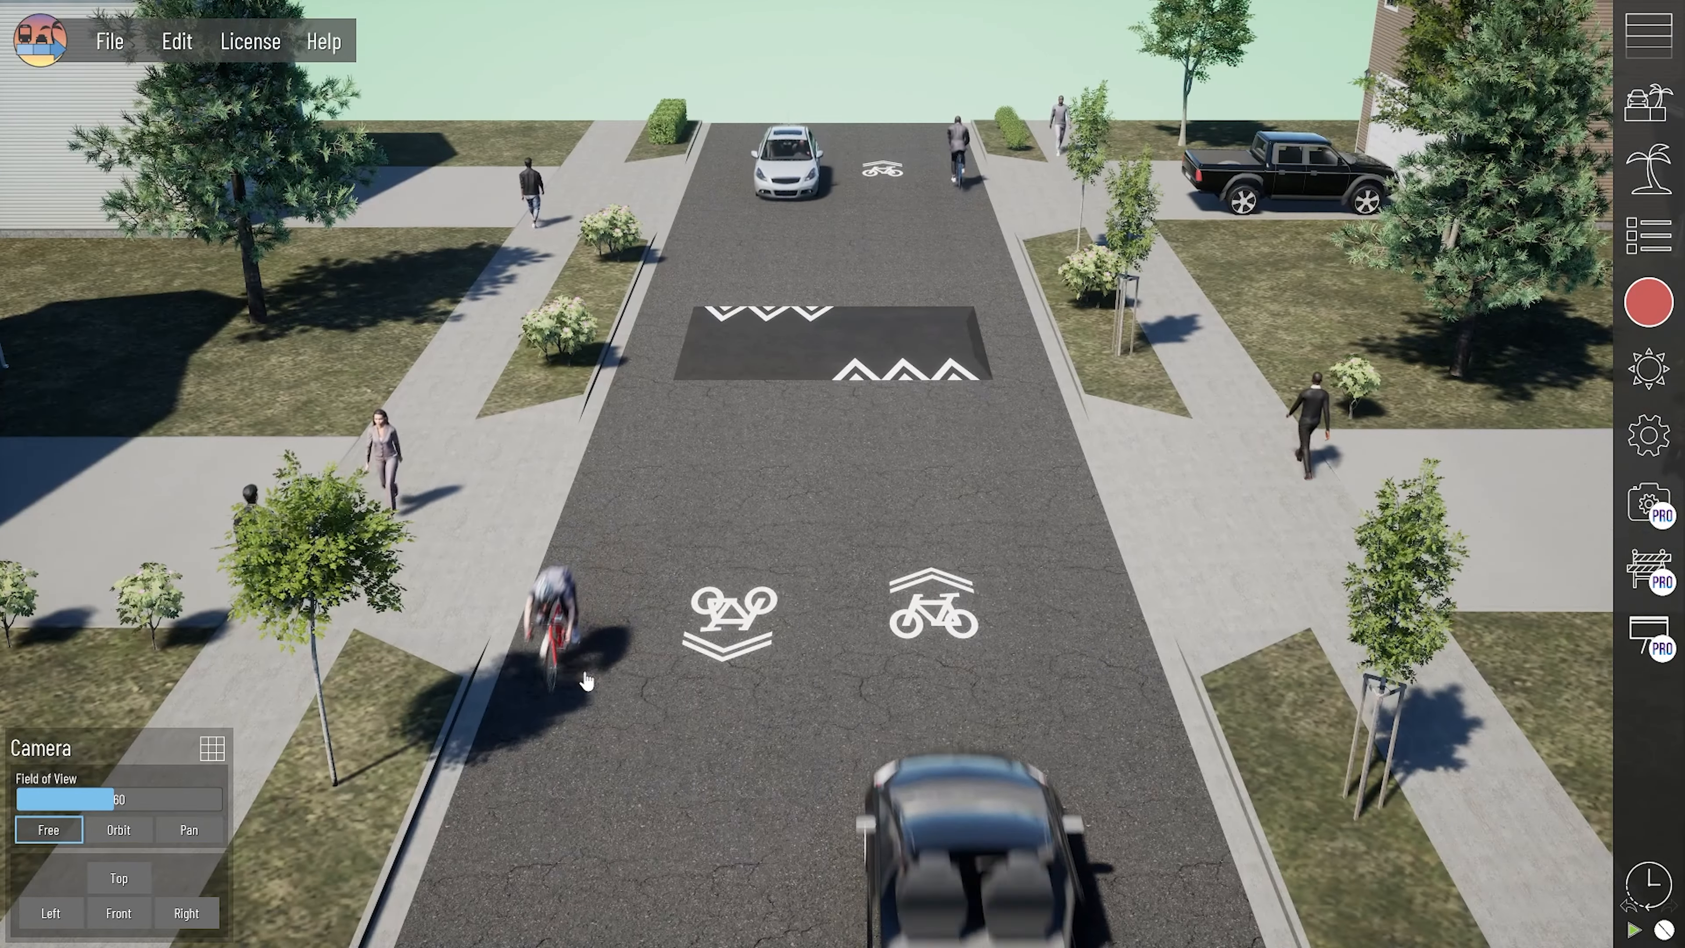
pyautogui.click(577, 622)
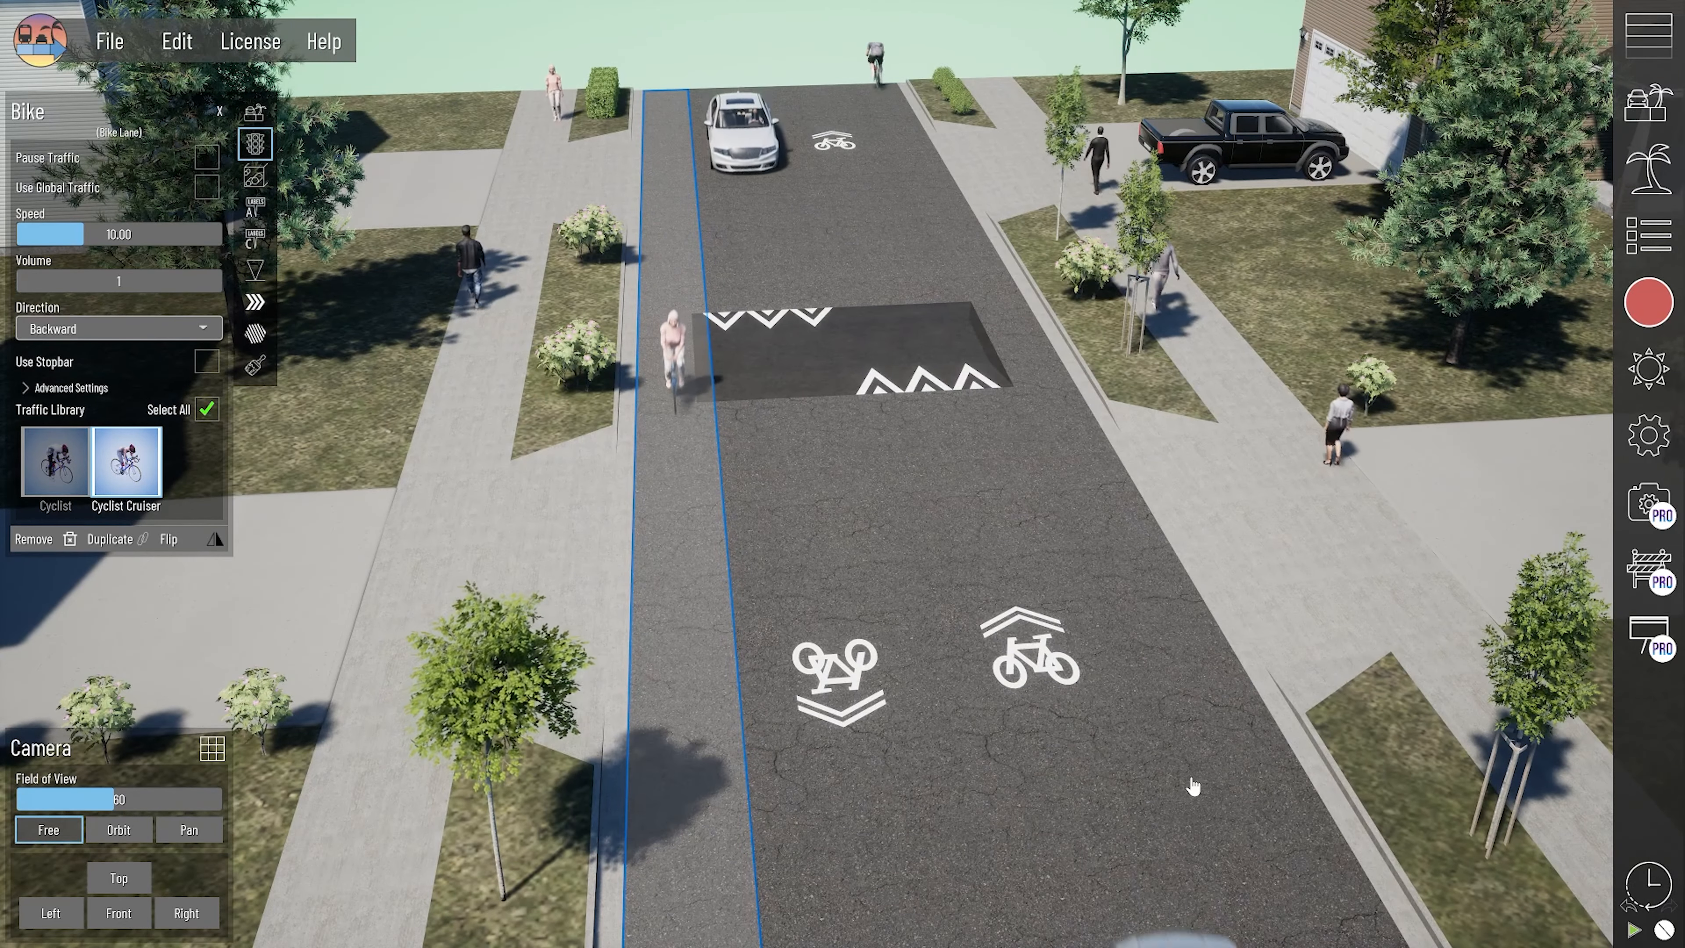
pyautogui.click(1192, 787)
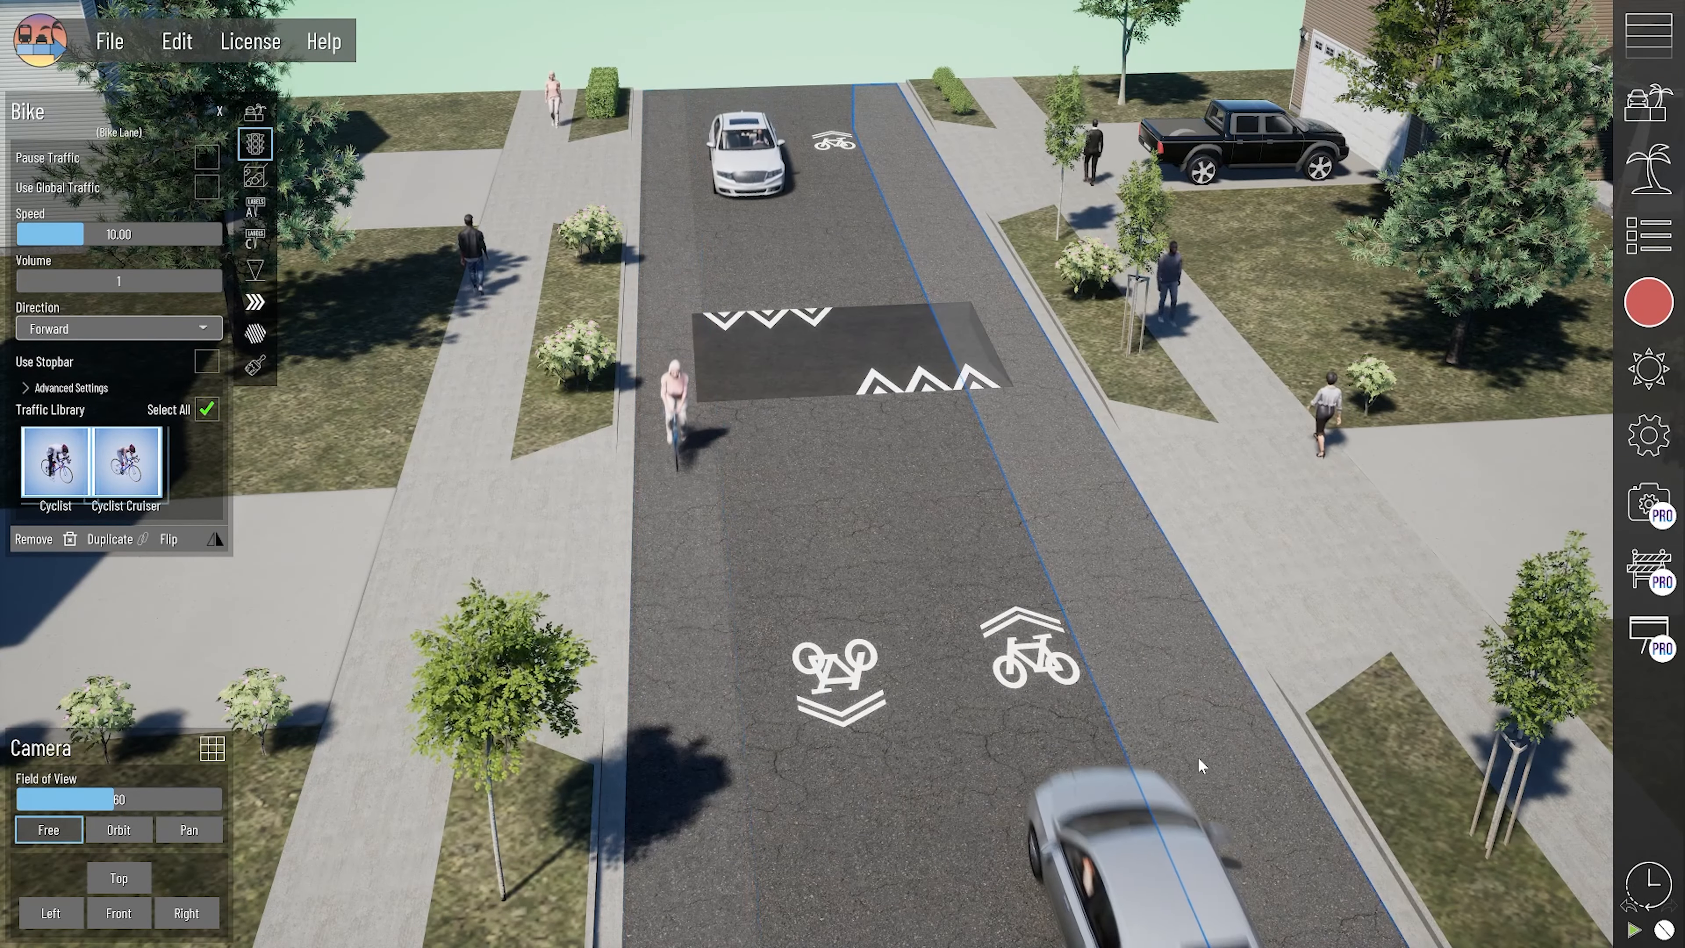
pyautogui.click(53, 465)
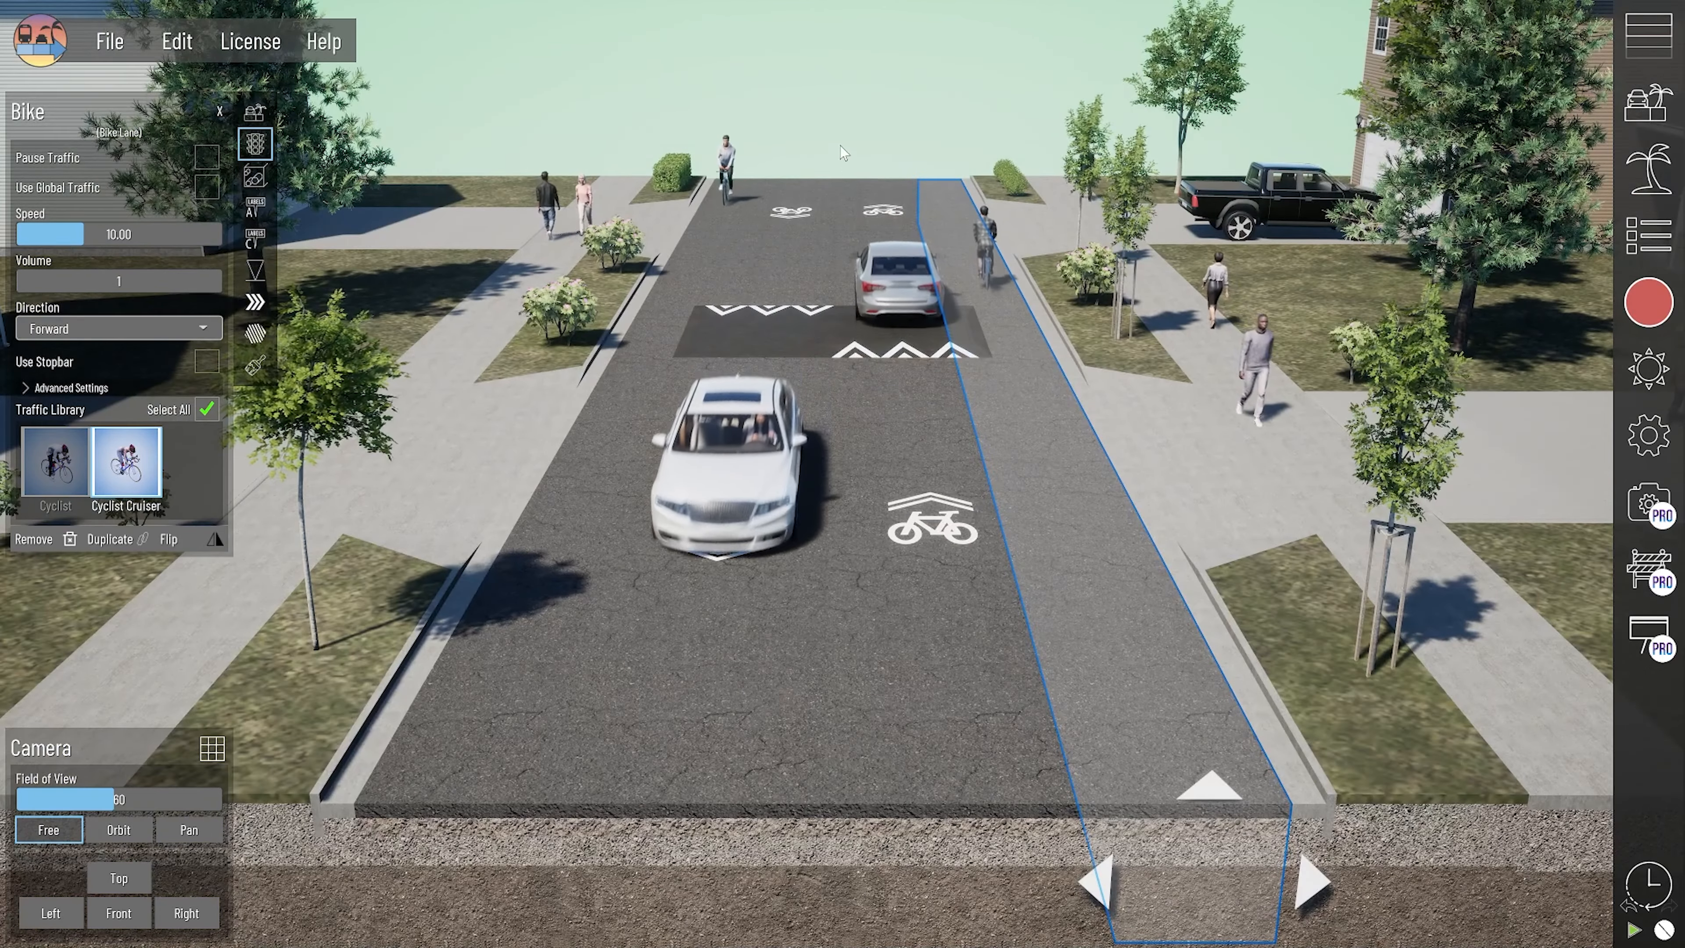
pyautogui.click(613, 475)
pyautogui.moveTo(614, 475); pyautogui.dragTo(654, 541, button='right')
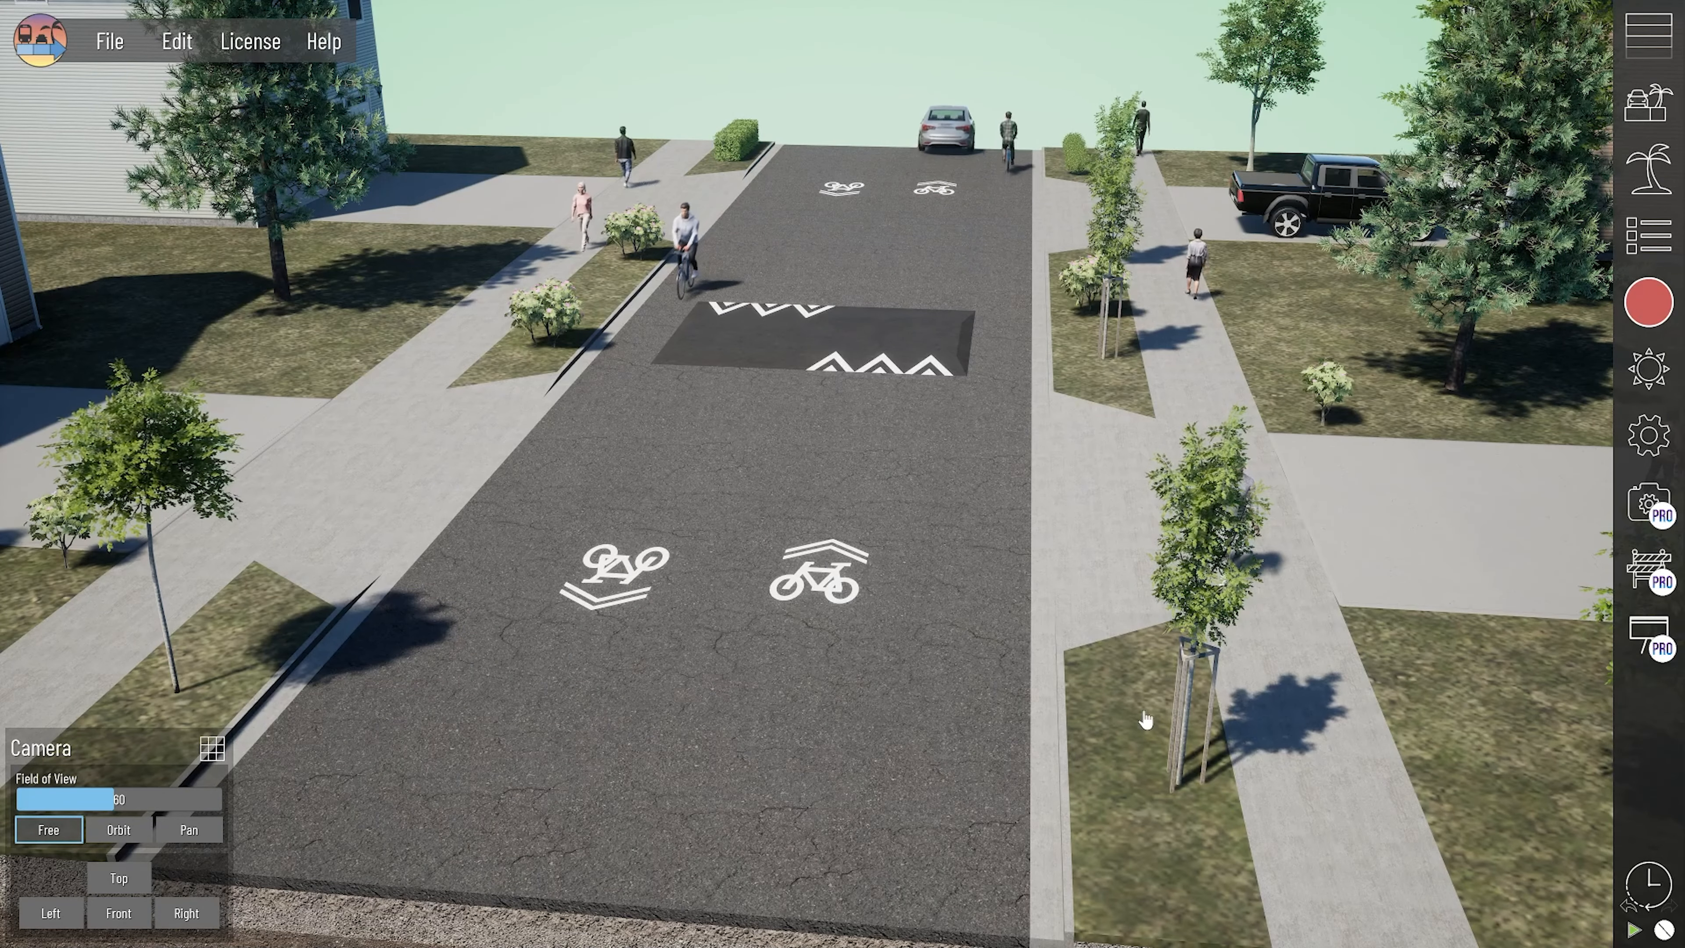
# - Select the narrow sidewalk section with walking pedestrians beside the grass and set its primary asset to Scooter
pyautogui.moveTo(1147, 717); pyautogui.dragTo(1064, 760, button='right')
pyautogui.scroll(3, 775, 632)
pyautogui.click(770, 765)
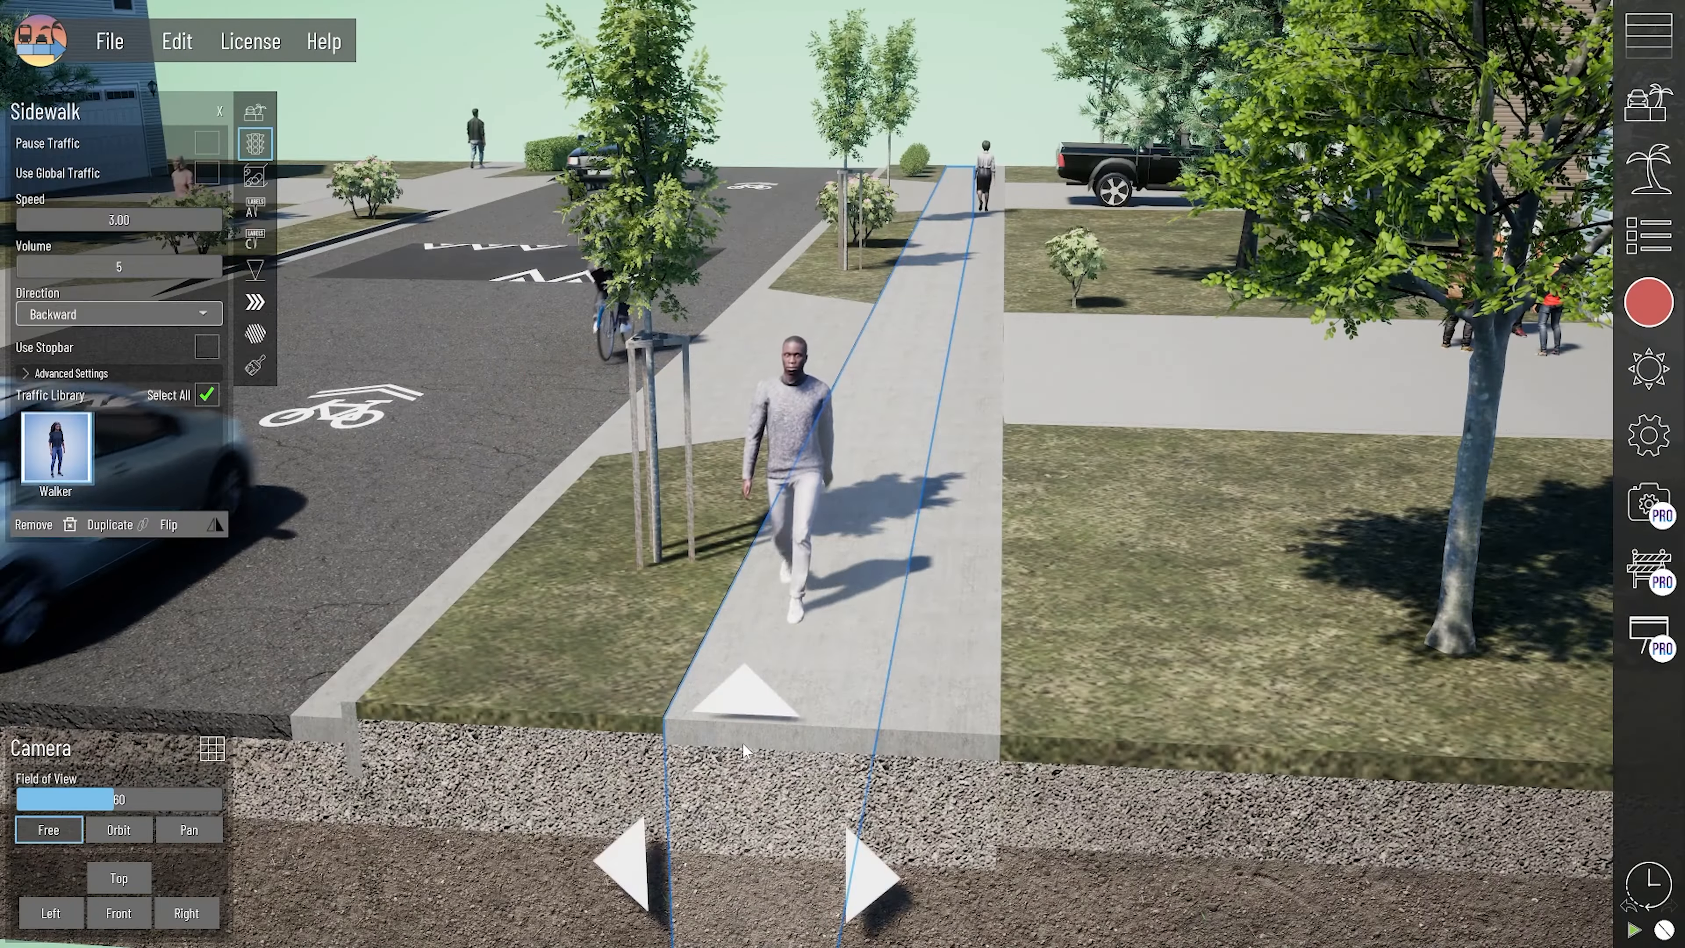
pyautogui.click(260, 119)
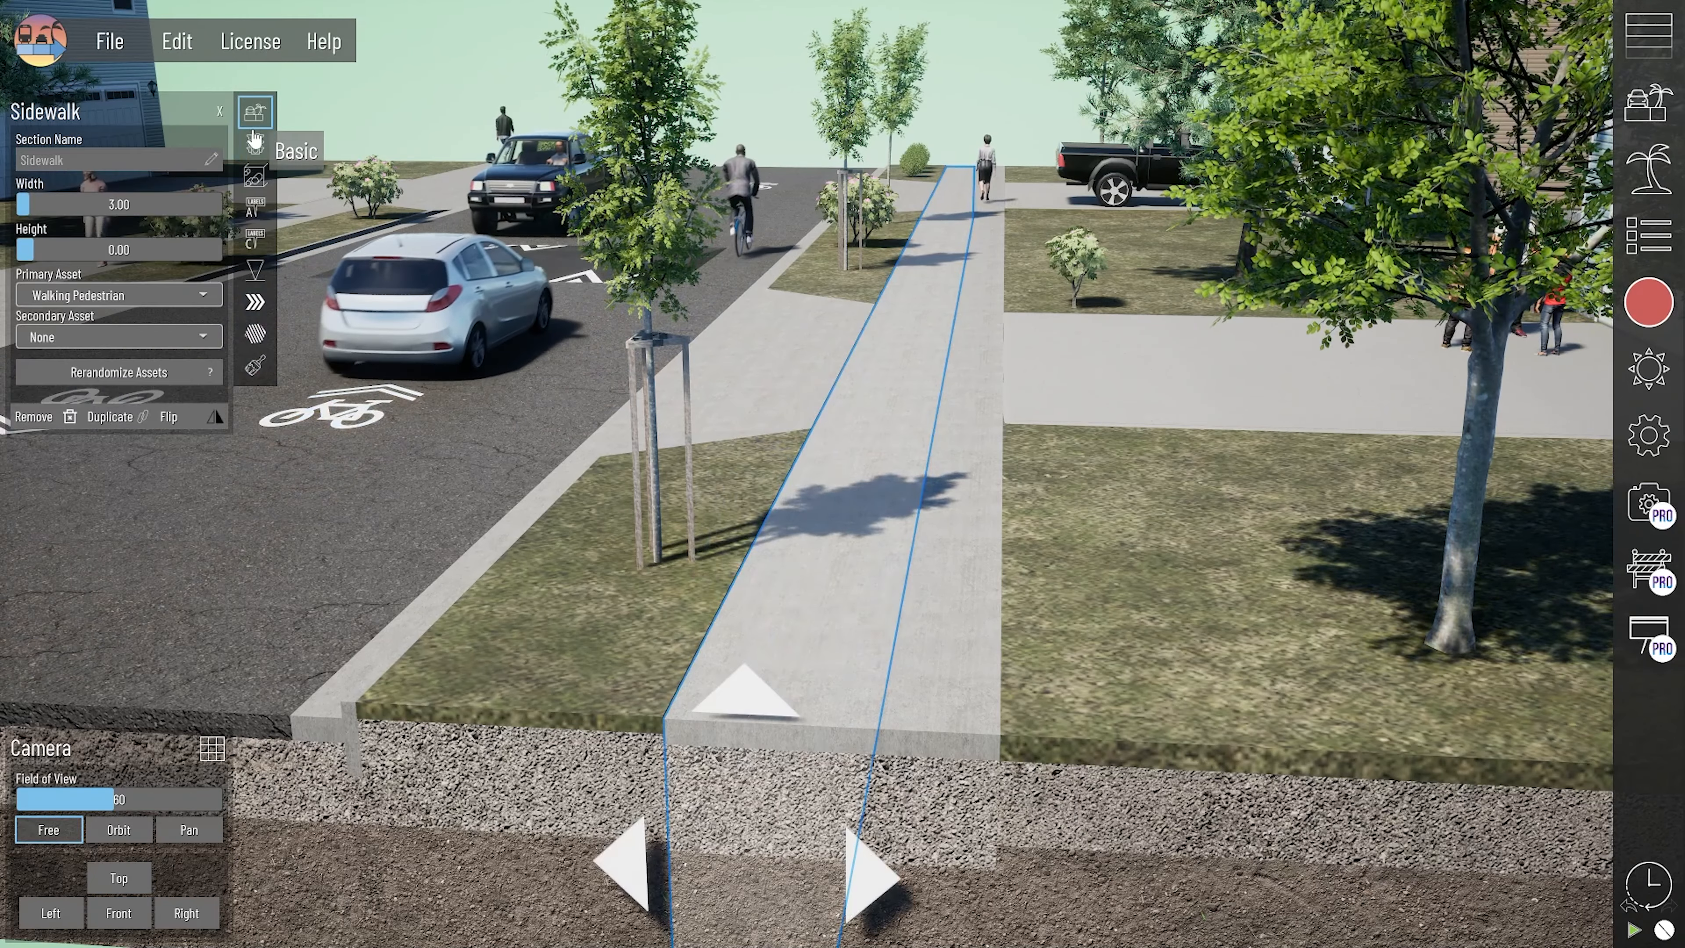
pyautogui.click(121, 300)
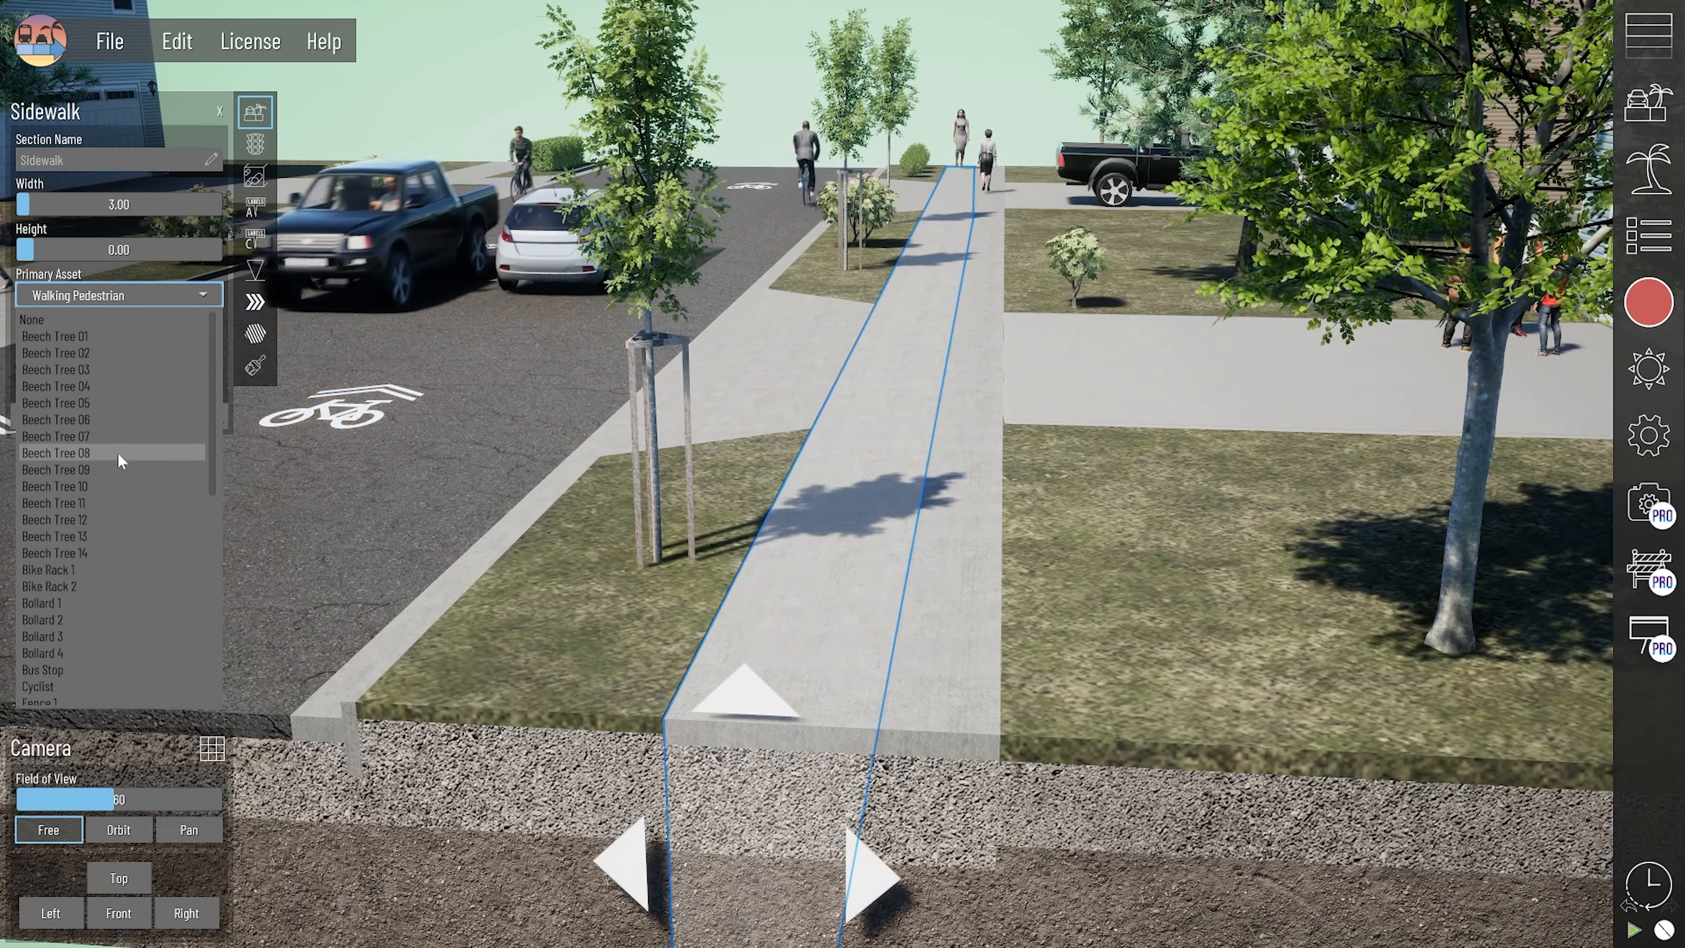
pyautogui.scroll(-7, 94, 573)
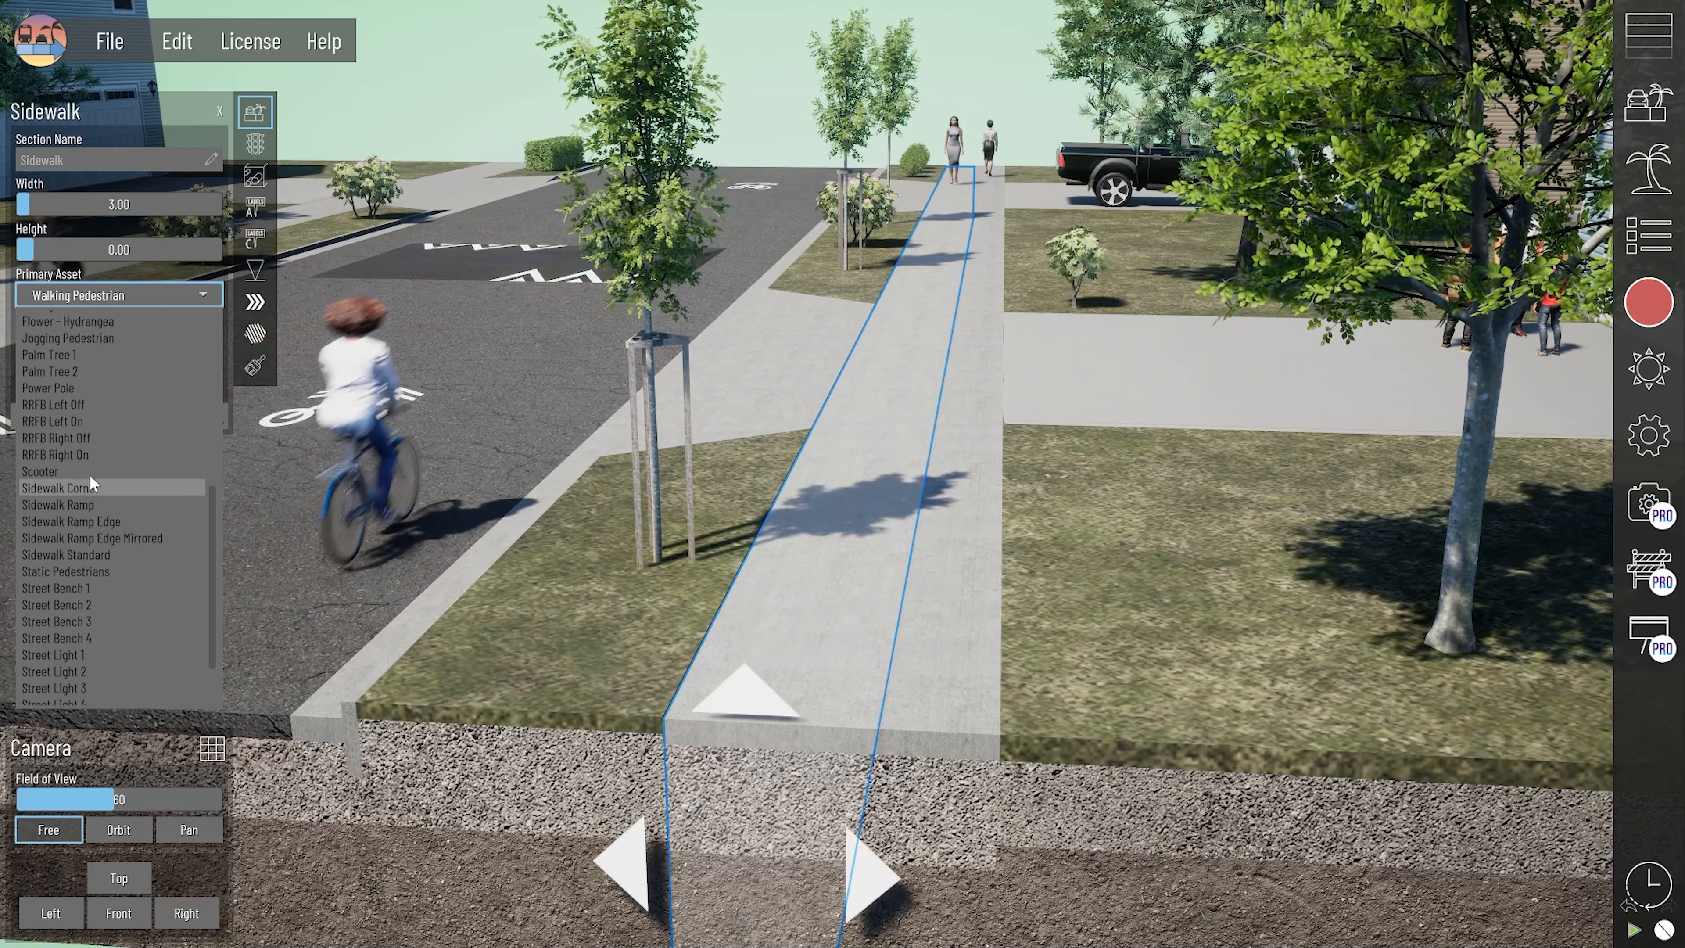
pyautogui.click(90, 474)
pyautogui.moveTo(947, 204); pyautogui.dragTo(930, 365, button='middle')
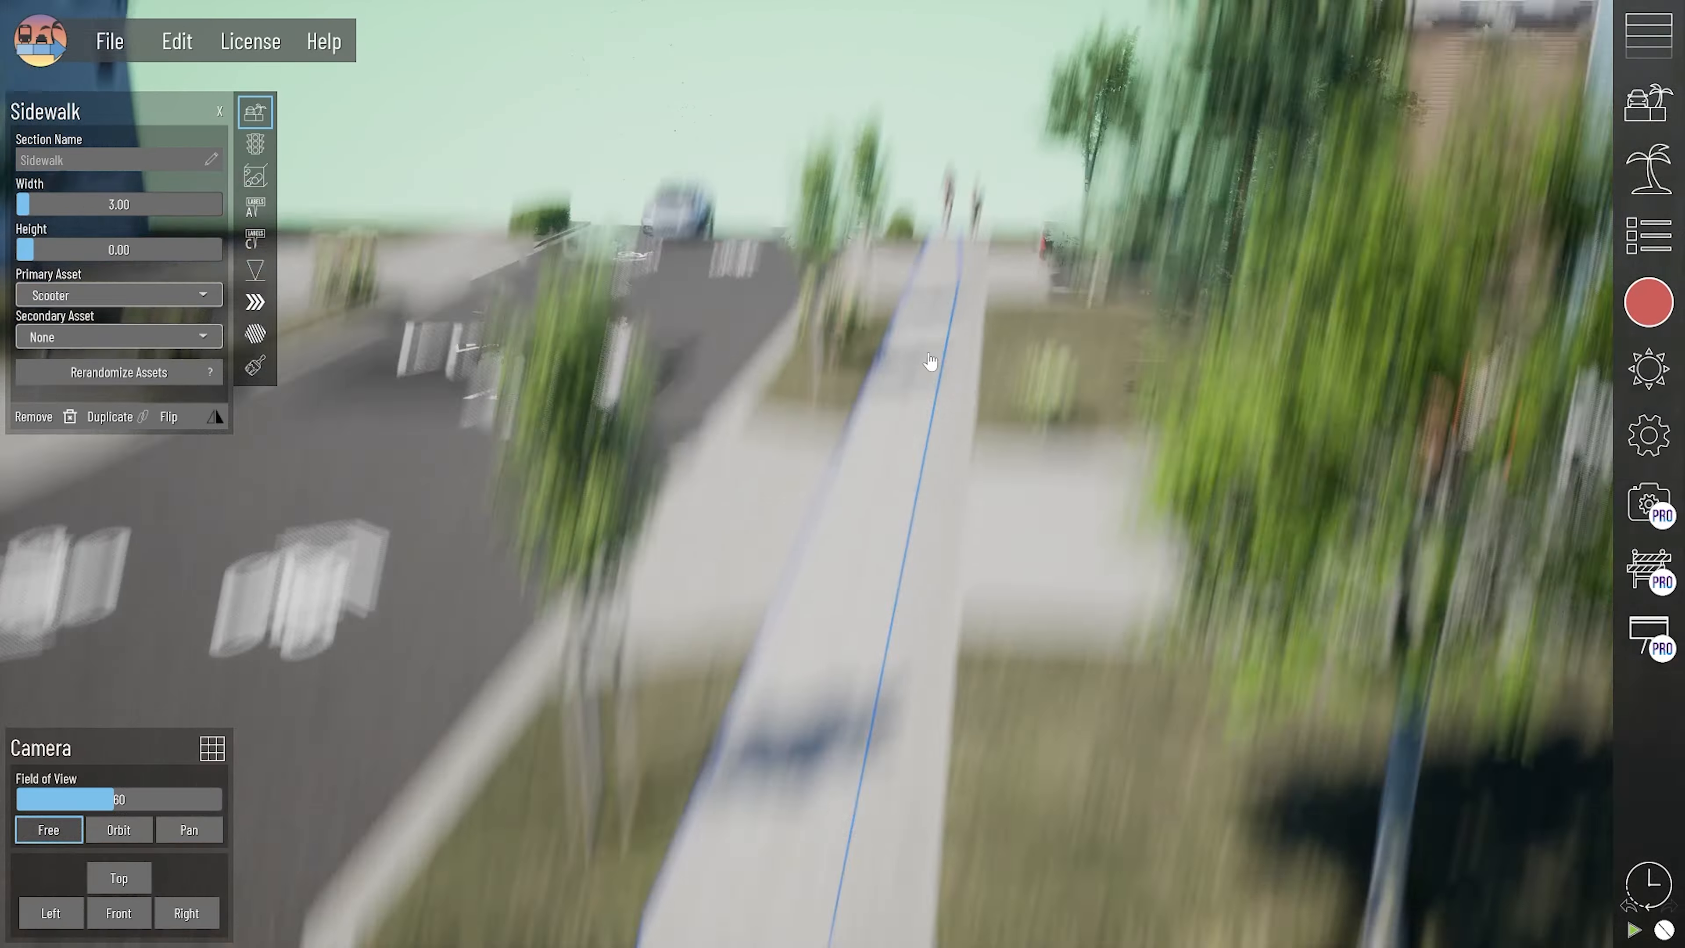
pyautogui.scroll(3, 931, 365)
pyautogui.click(964, 205)
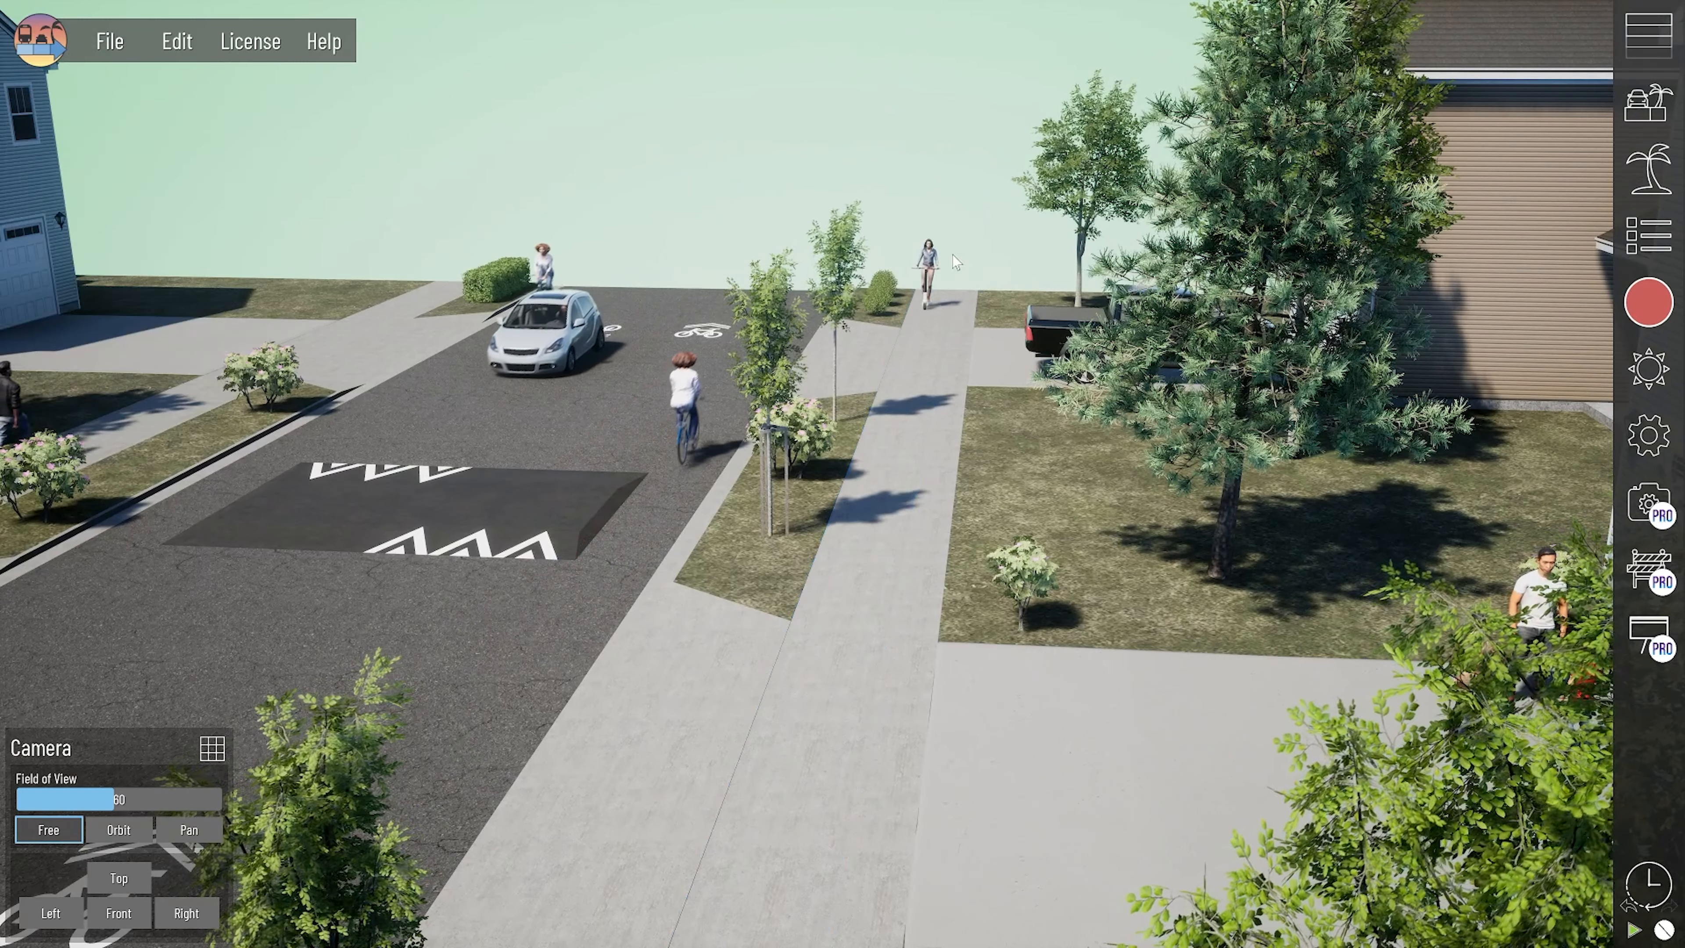
pyautogui.moveTo(932, 480); pyautogui.dragTo(922, 488, button='middle')
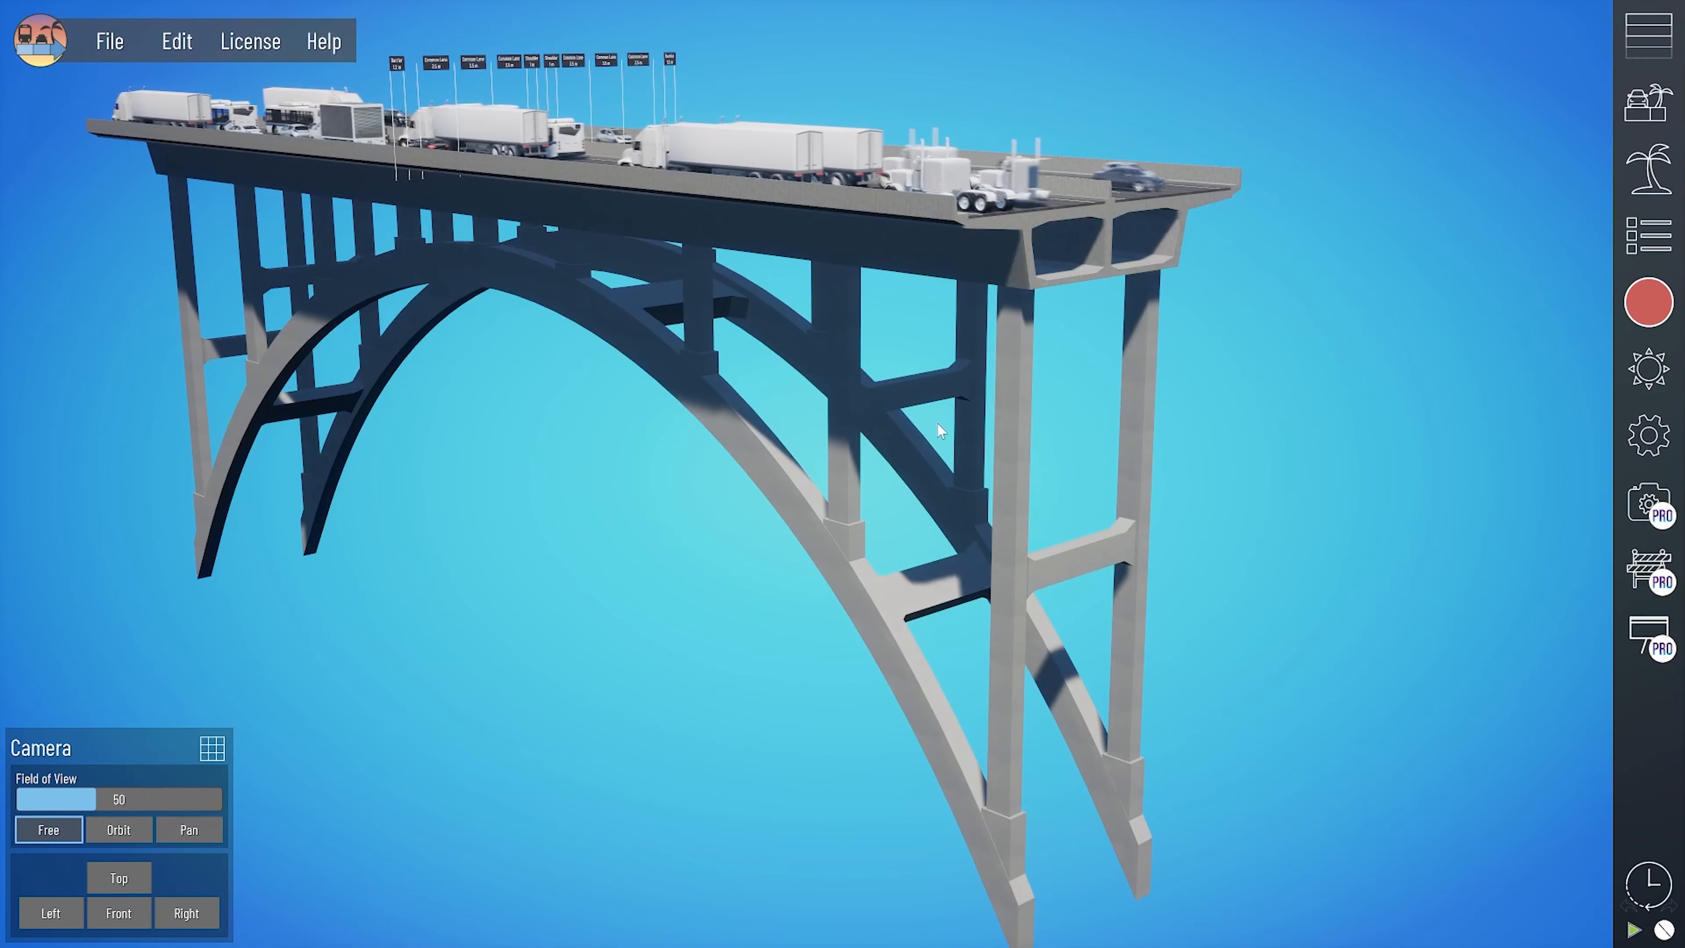
# - Select the 42" median barrier on the arch bridge and open its bridge structure settings
pyautogui.moveTo(1024, 430)
pyautogui.mouseDown(button='middle')
pyautogui.moveTo(985, 436)
pyautogui.moveTo(1026, 428)
pyautogui.mouseUp(button='middle')
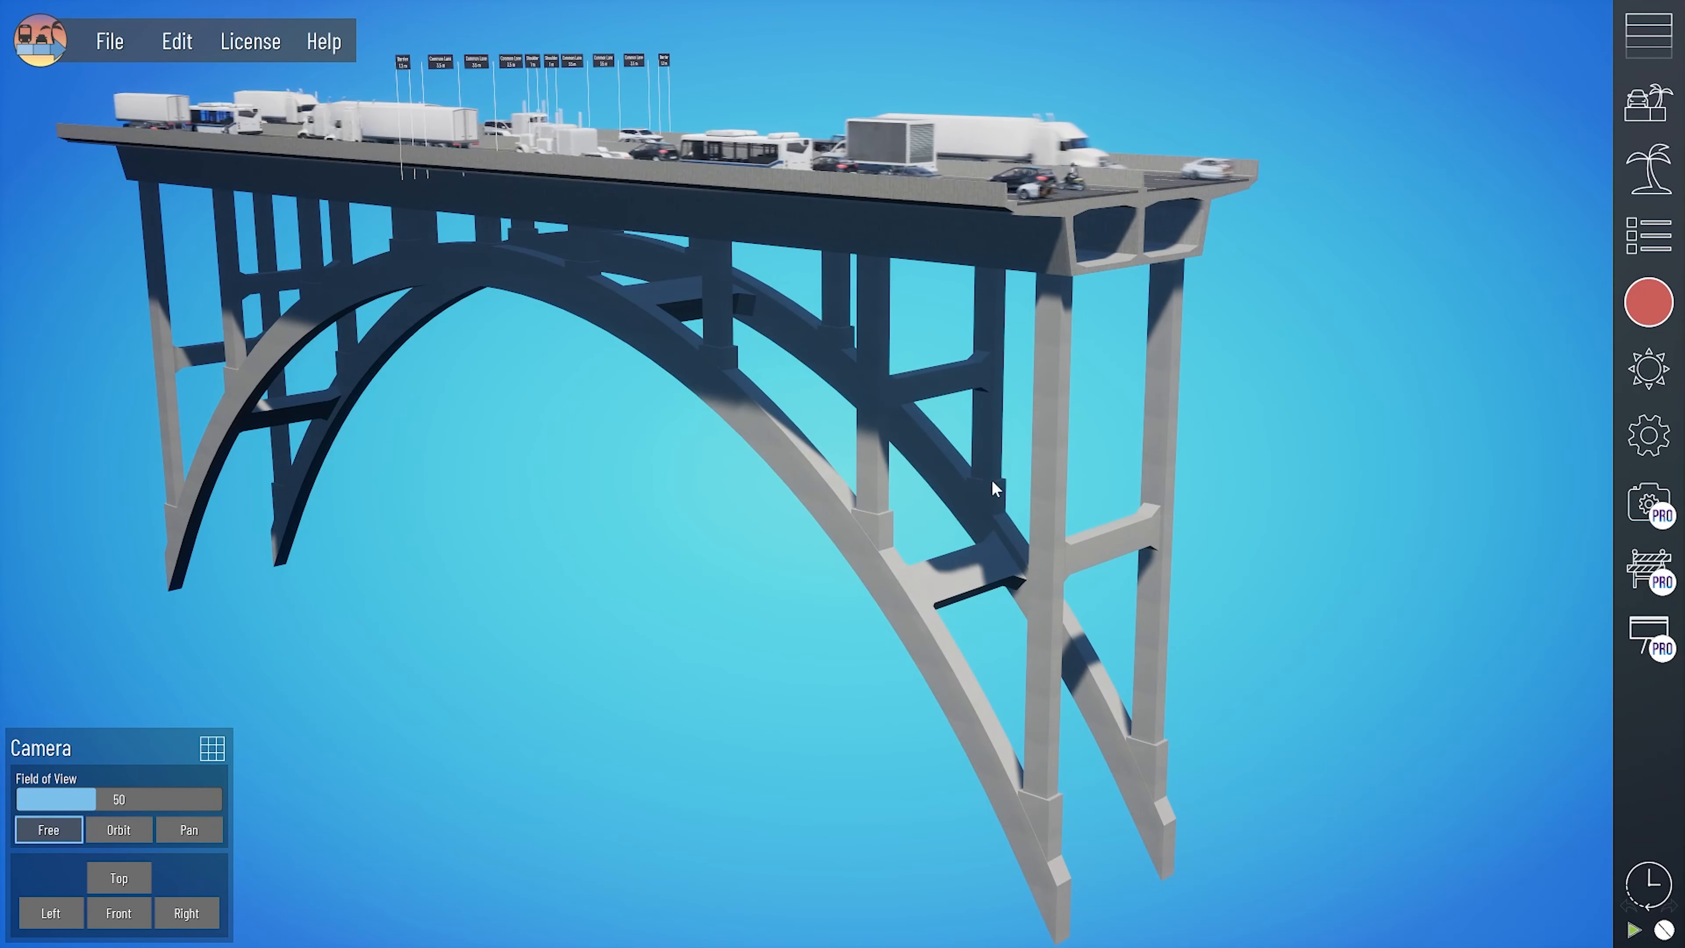
pyautogui.moveTo(991, 479); pyautogui.dragTo(883, 475, button='middle')
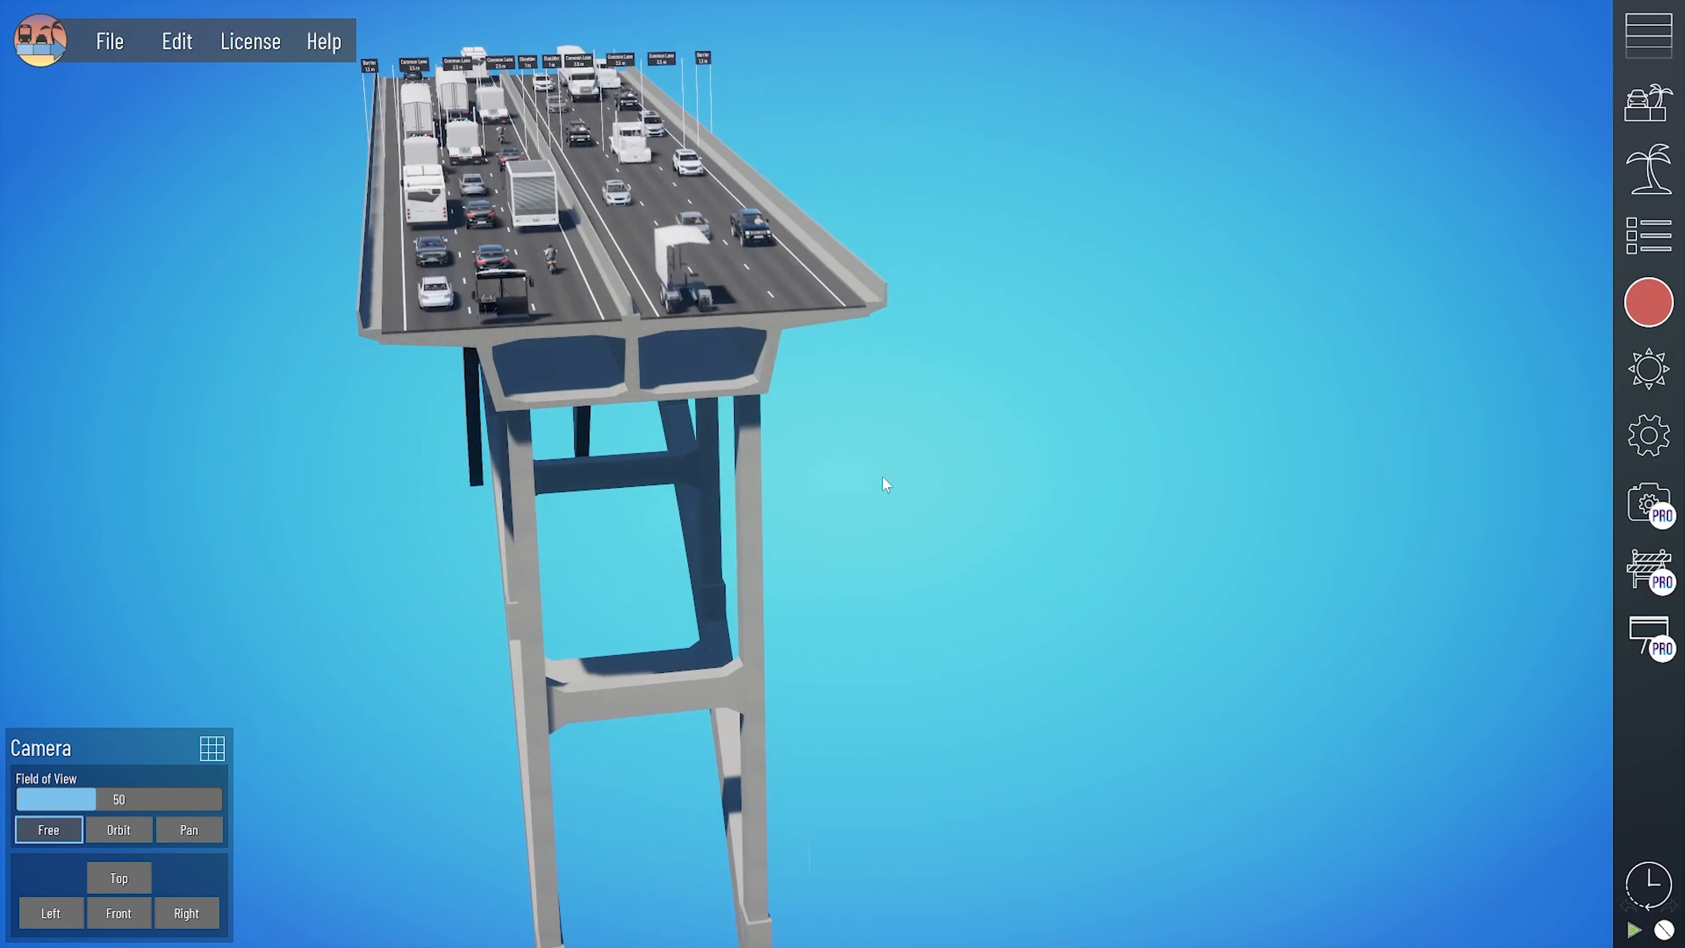
pyautogui.click(625, 325)
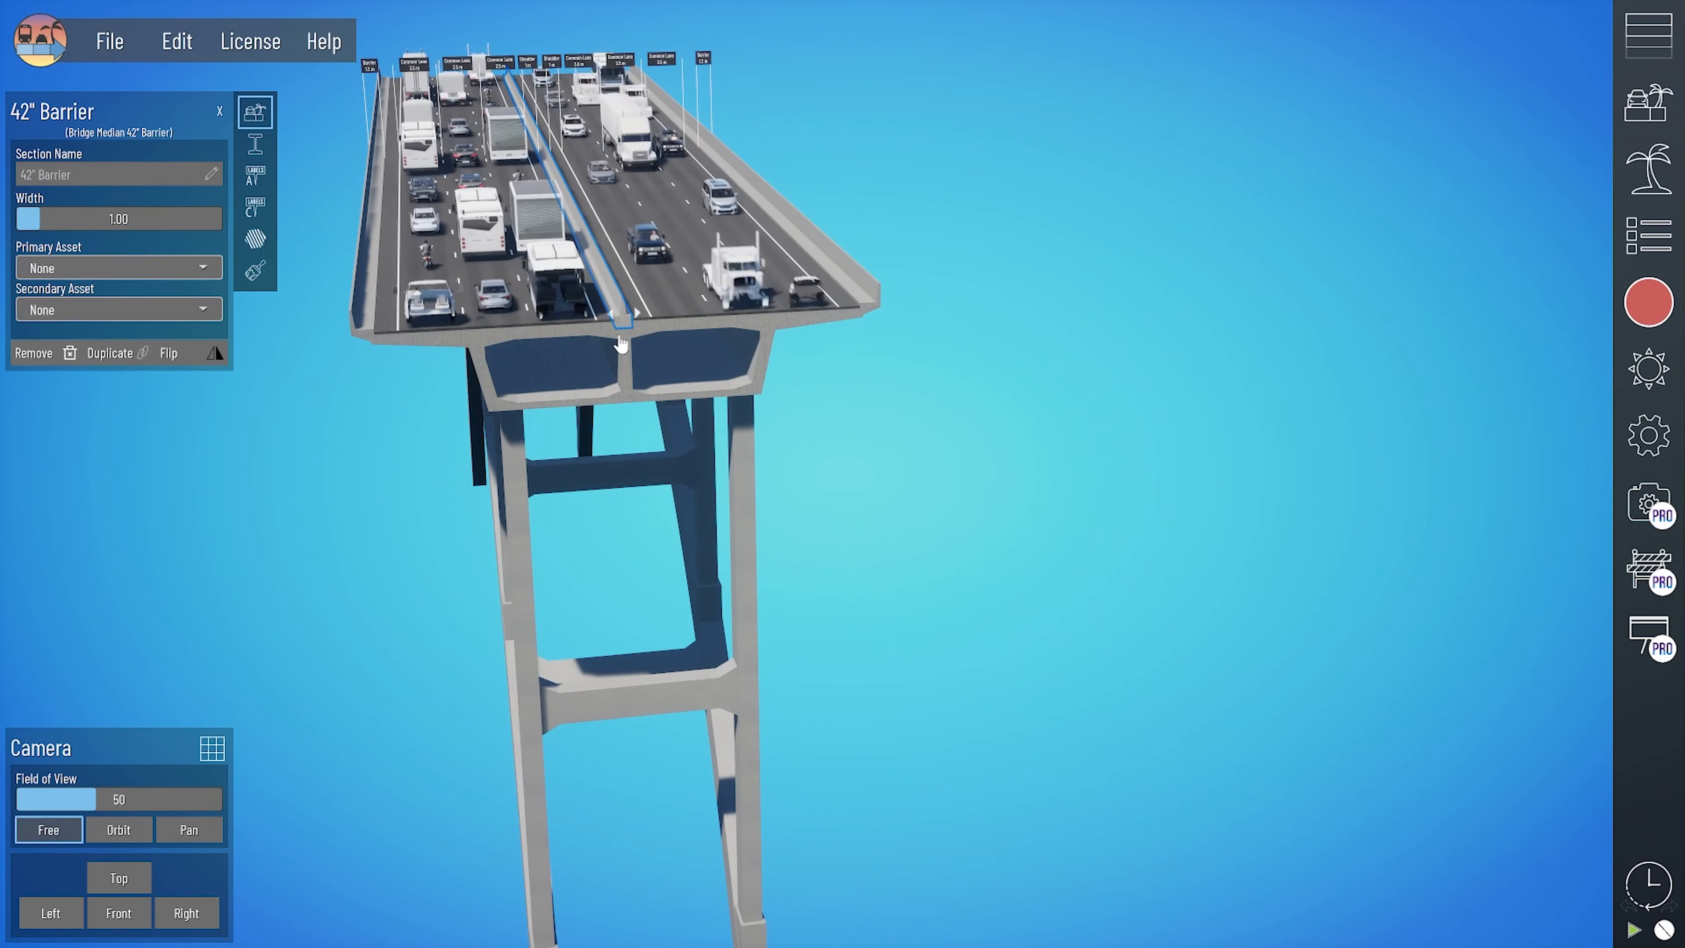
pyautogui.scroll(3, 621, 343)
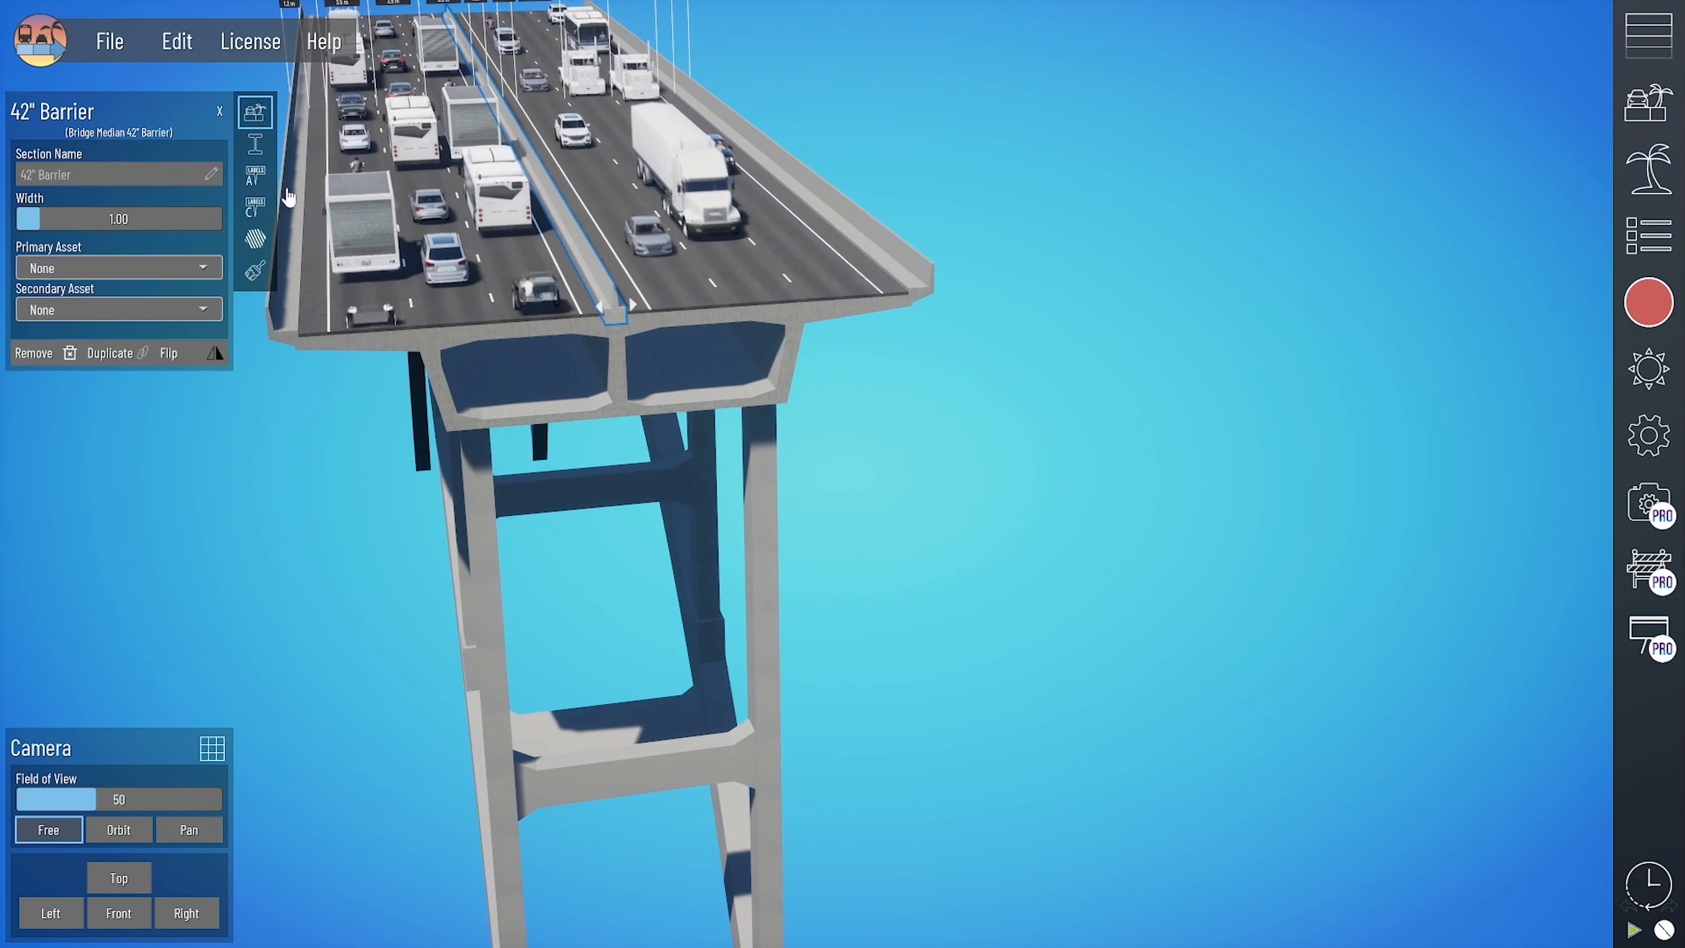
pyautogui.click(255, 144)
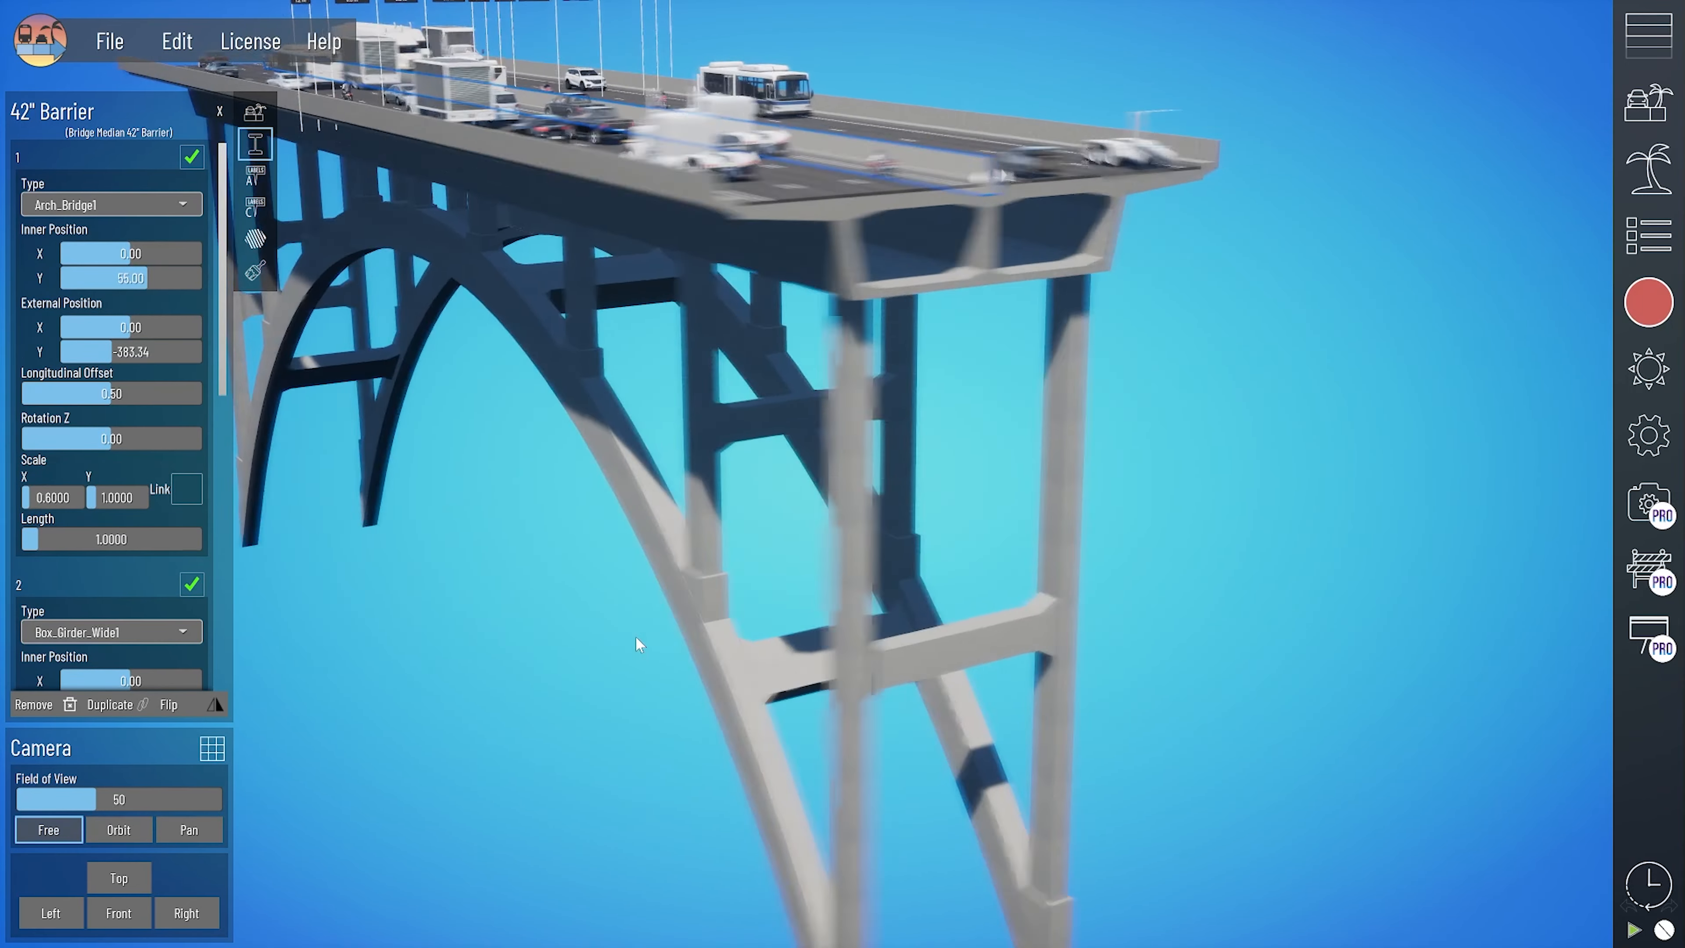
# - Turn the Arch_Bridge1 structure off and back on, and do the same for the Box_Girder_Wide1 structure
pyautogui.click(192, 158)
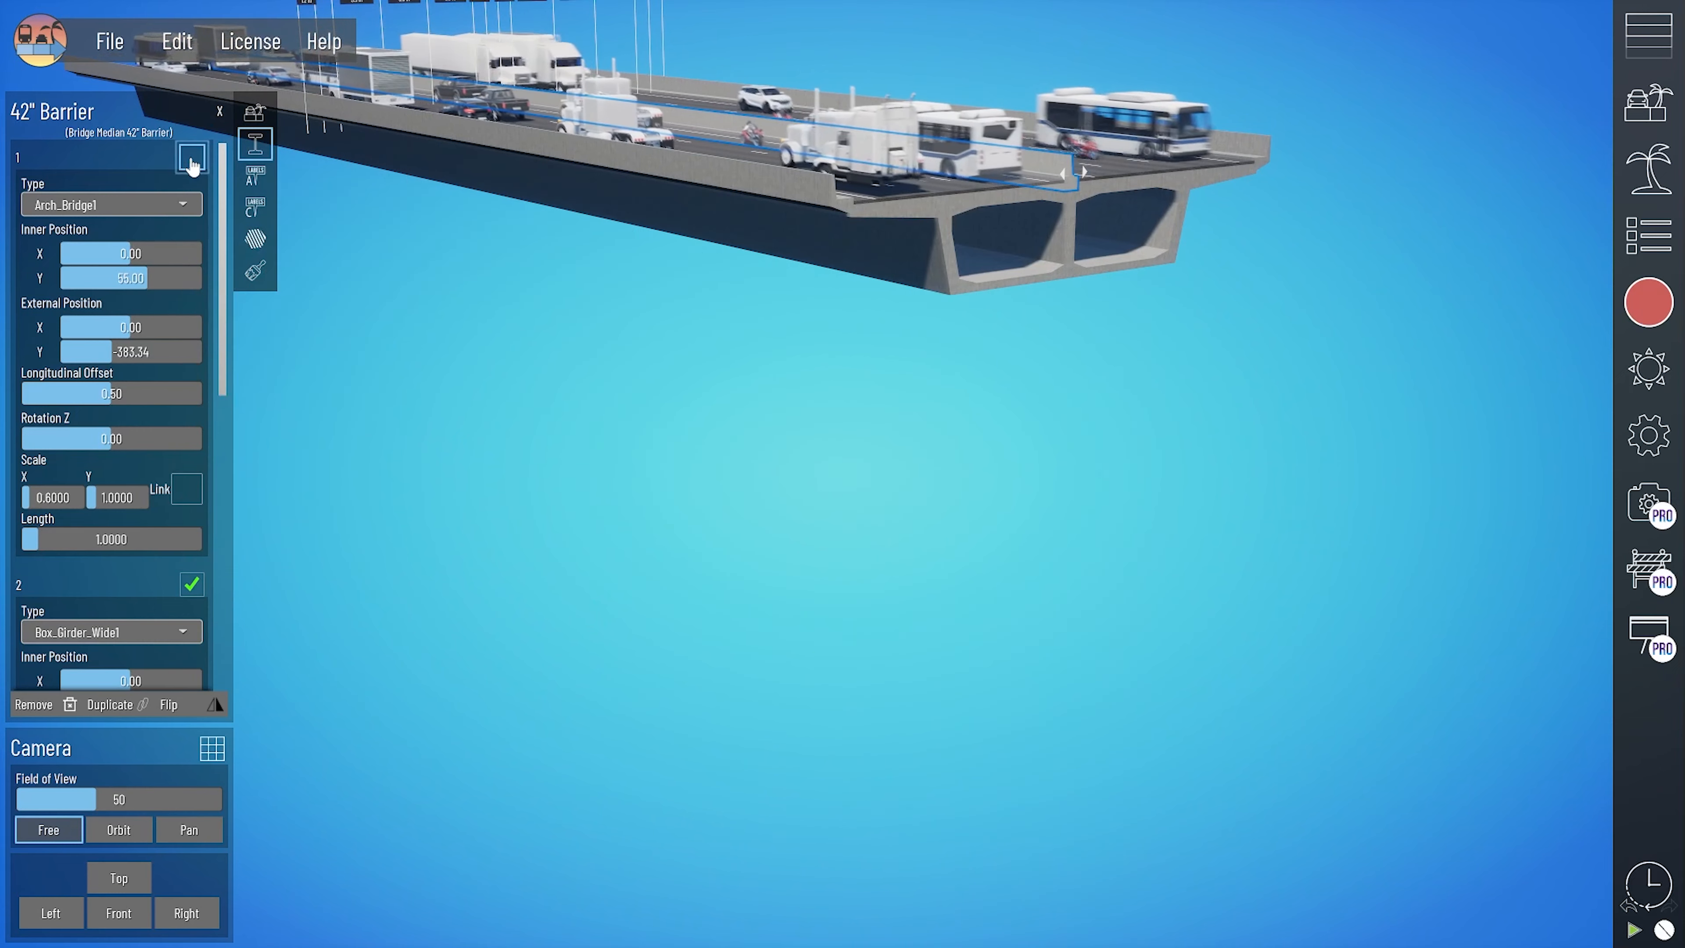
pyautogui.click(192, 158)
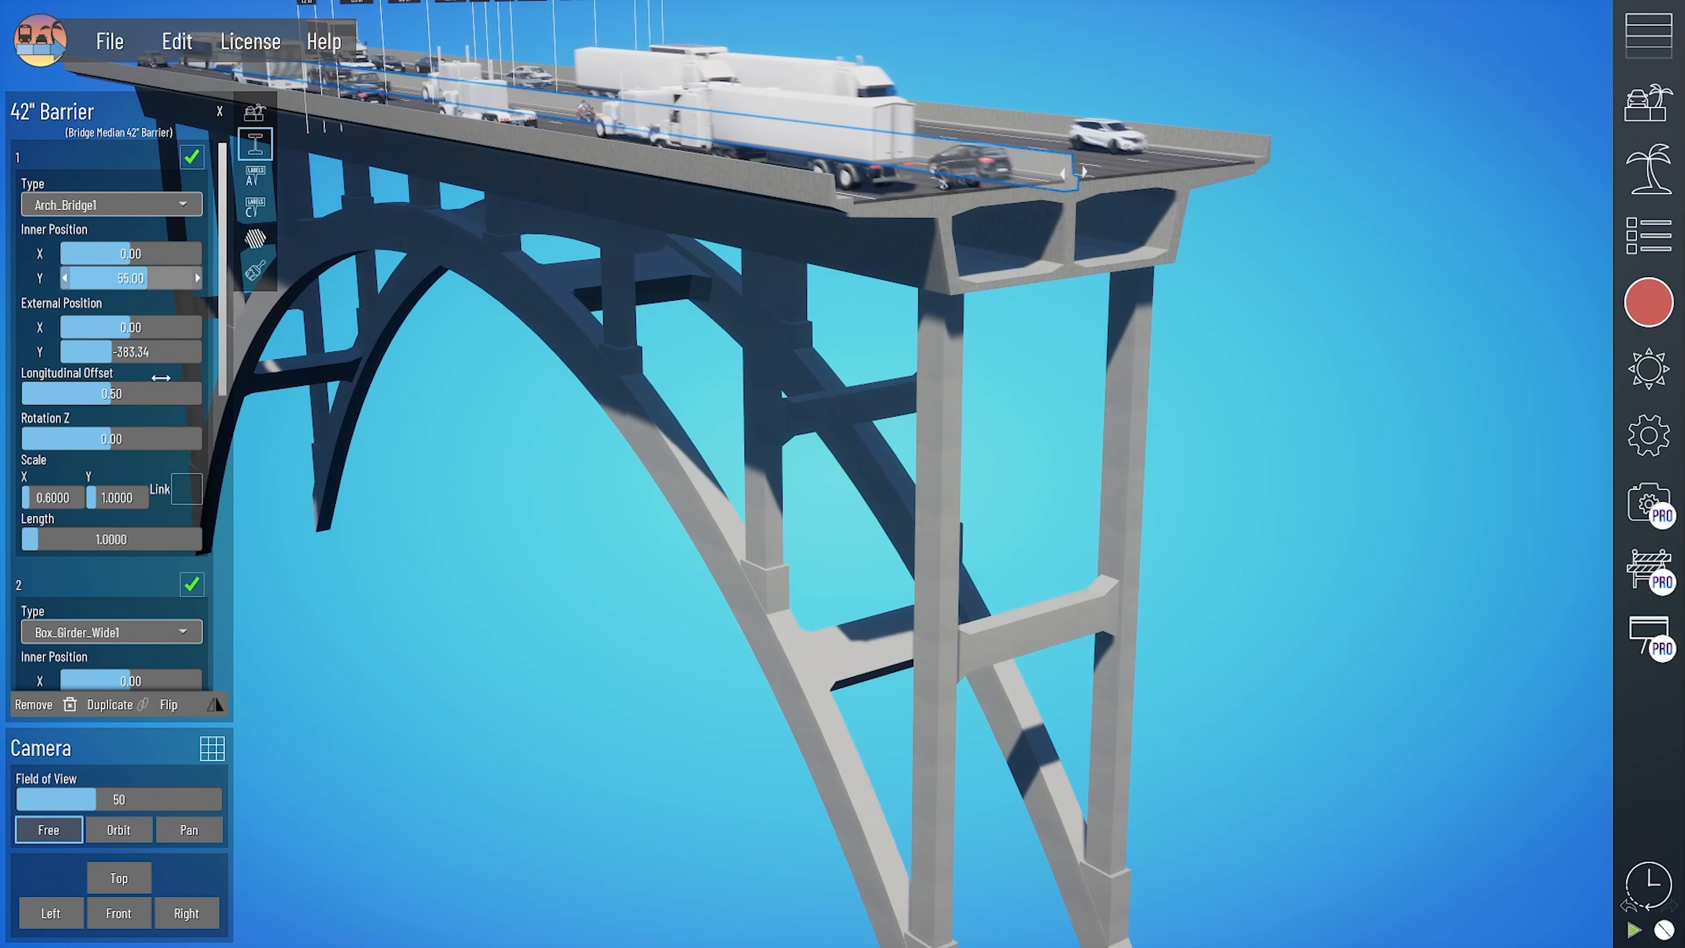
pyautogui.scroll(-3, 161, 377)
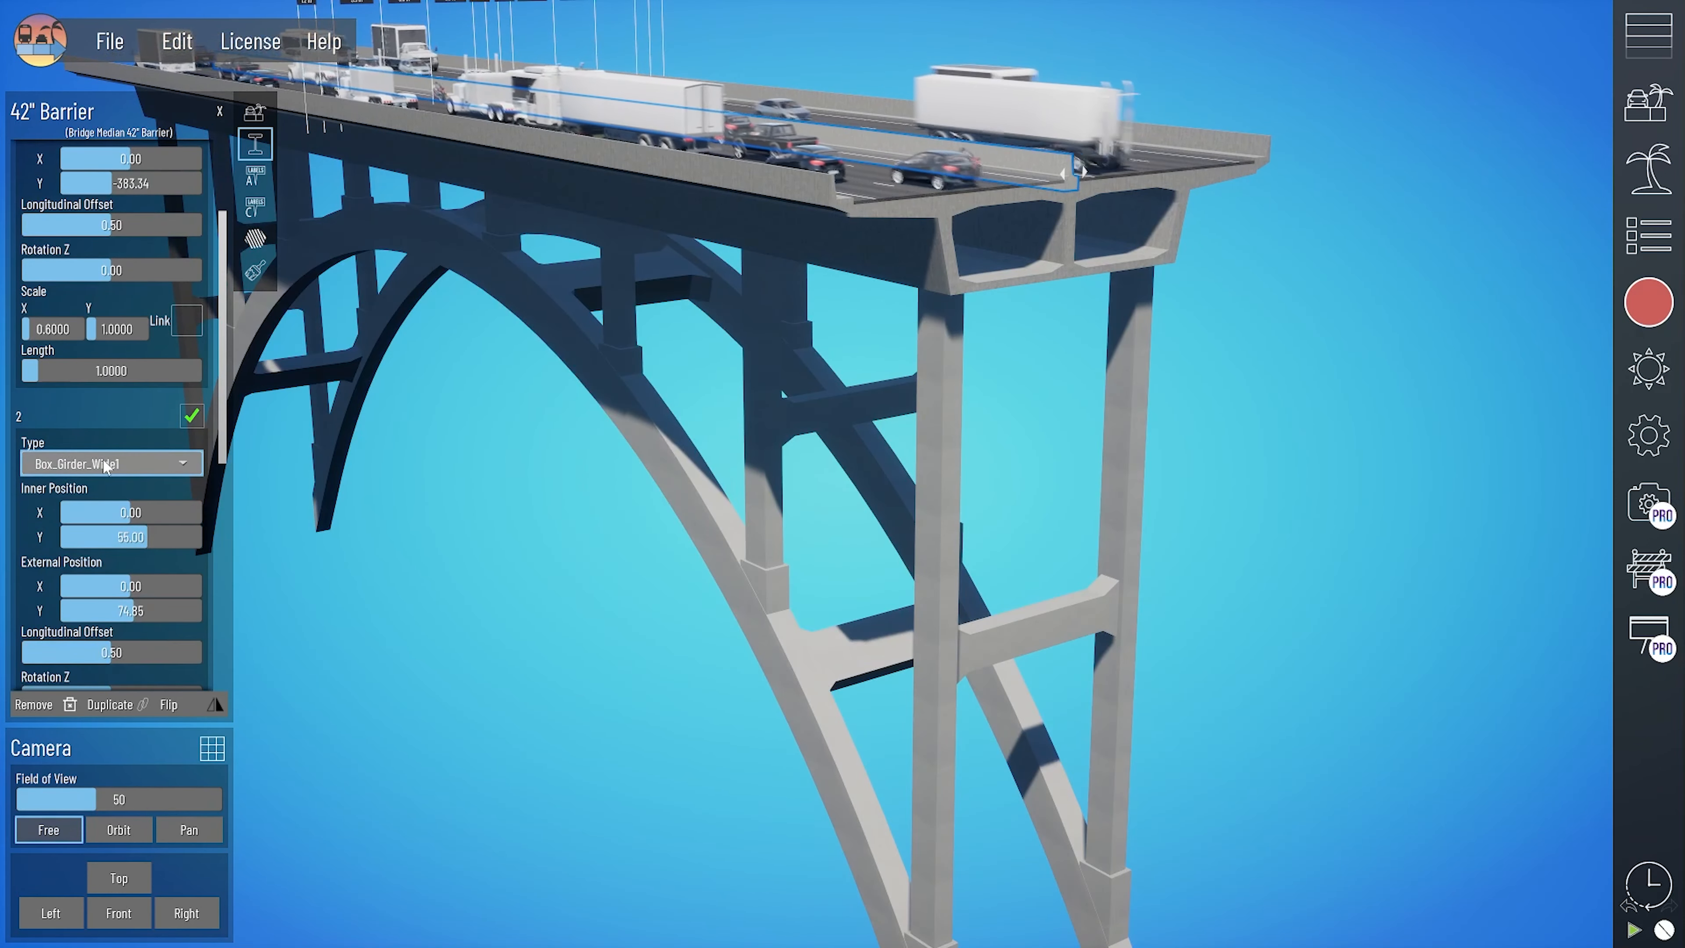
pyautogui.click(192, 416)
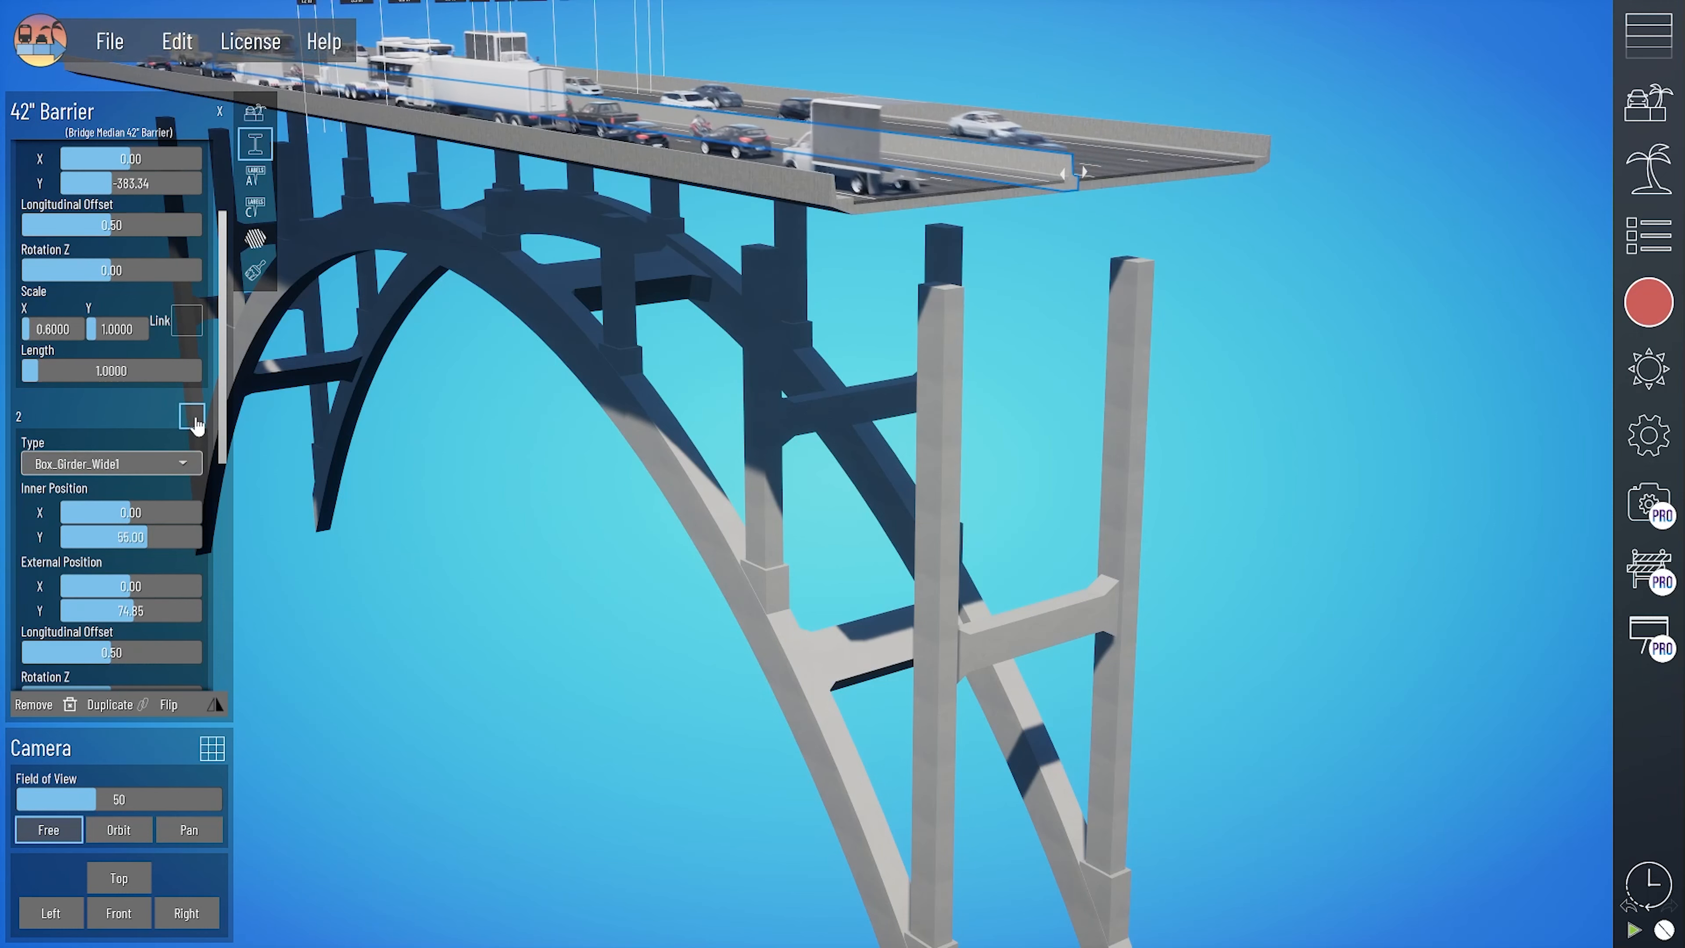
pyautogui.click(191, 416)
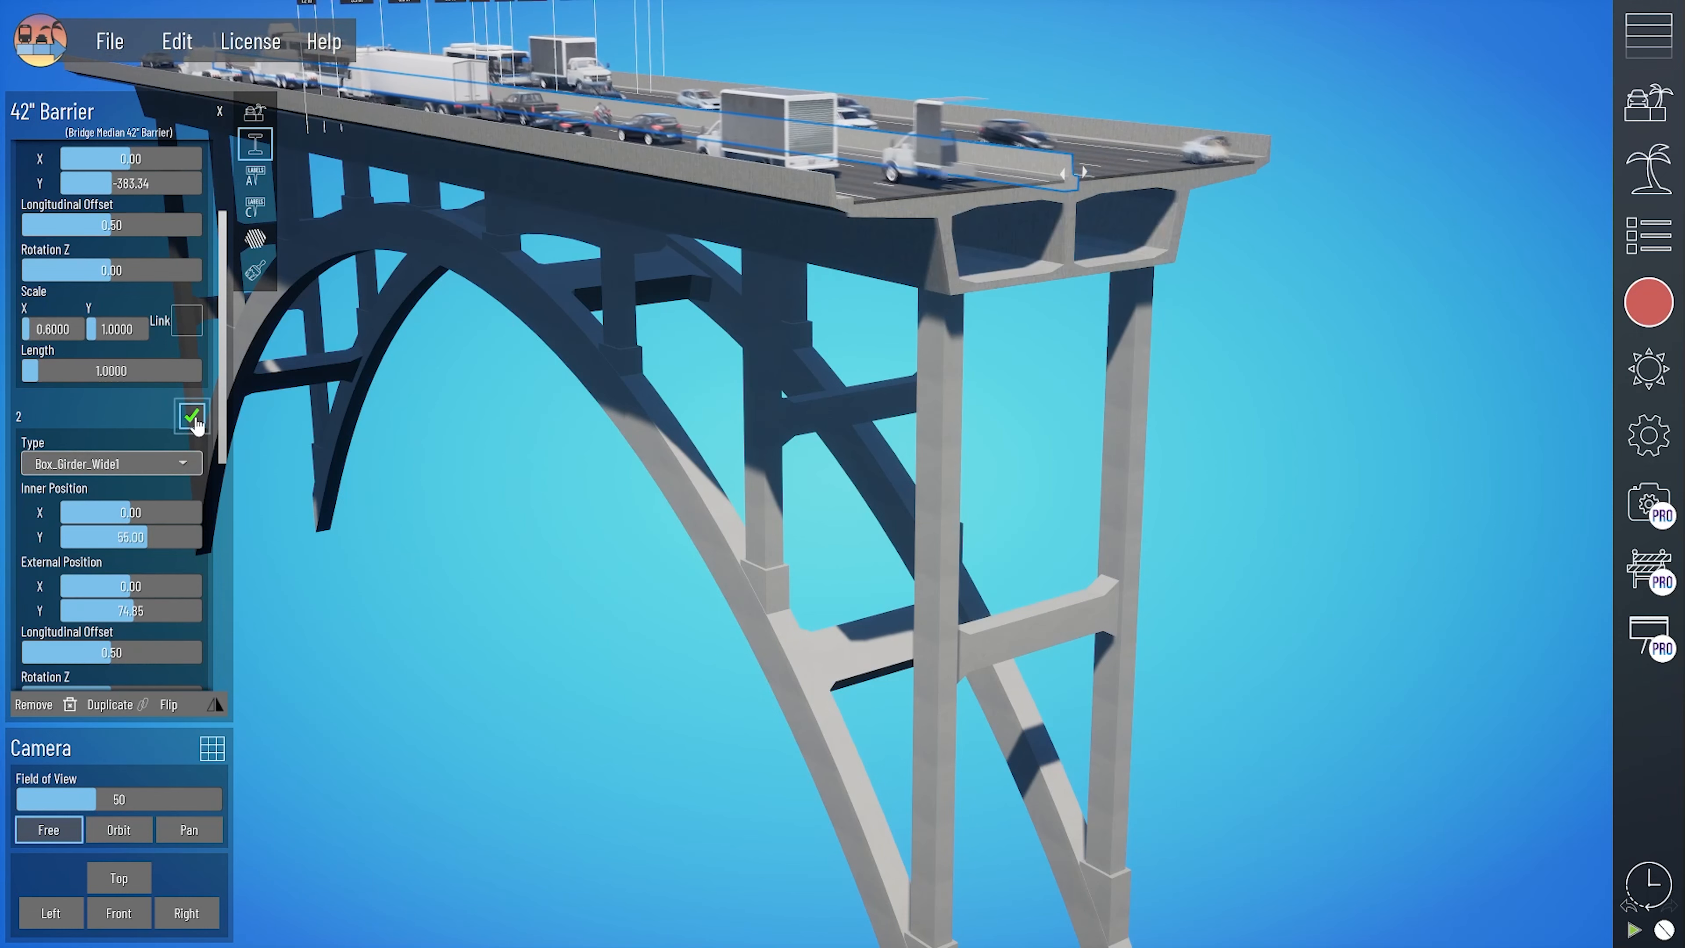
# - Try Box_girder_Wide2 as the type of the barrier's second structure and settle on Box_girder_Wide3
pyautogui.click(146, 467)
pyautogui.click(102, 704)
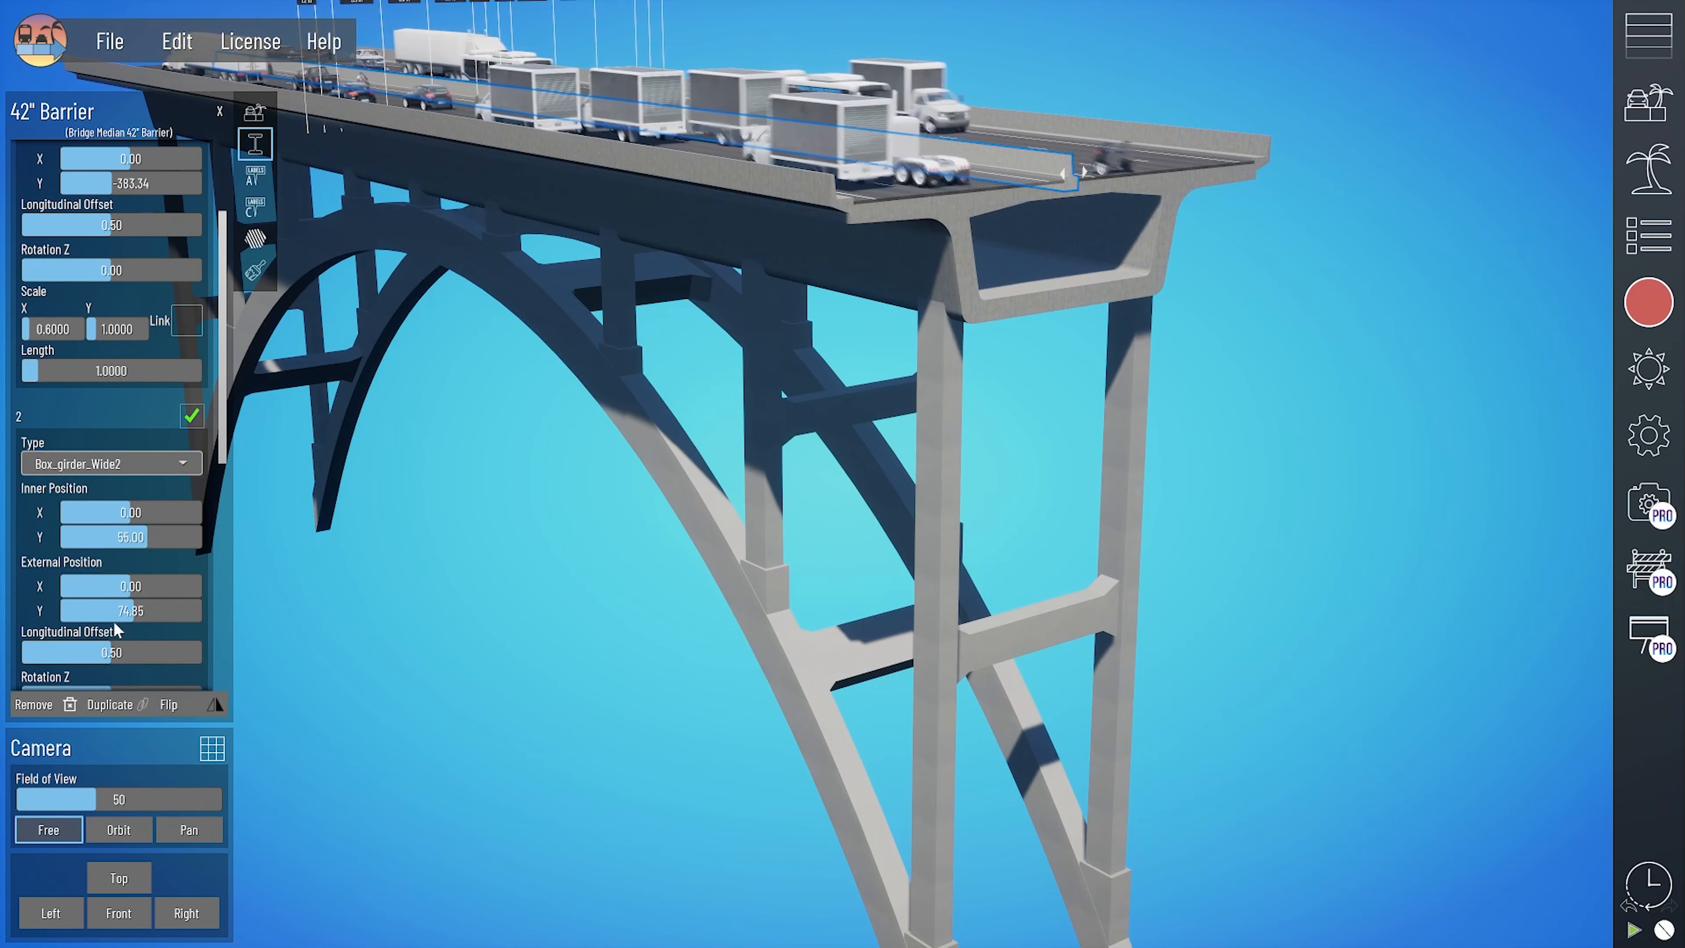
pyautogui.click(131, 466)
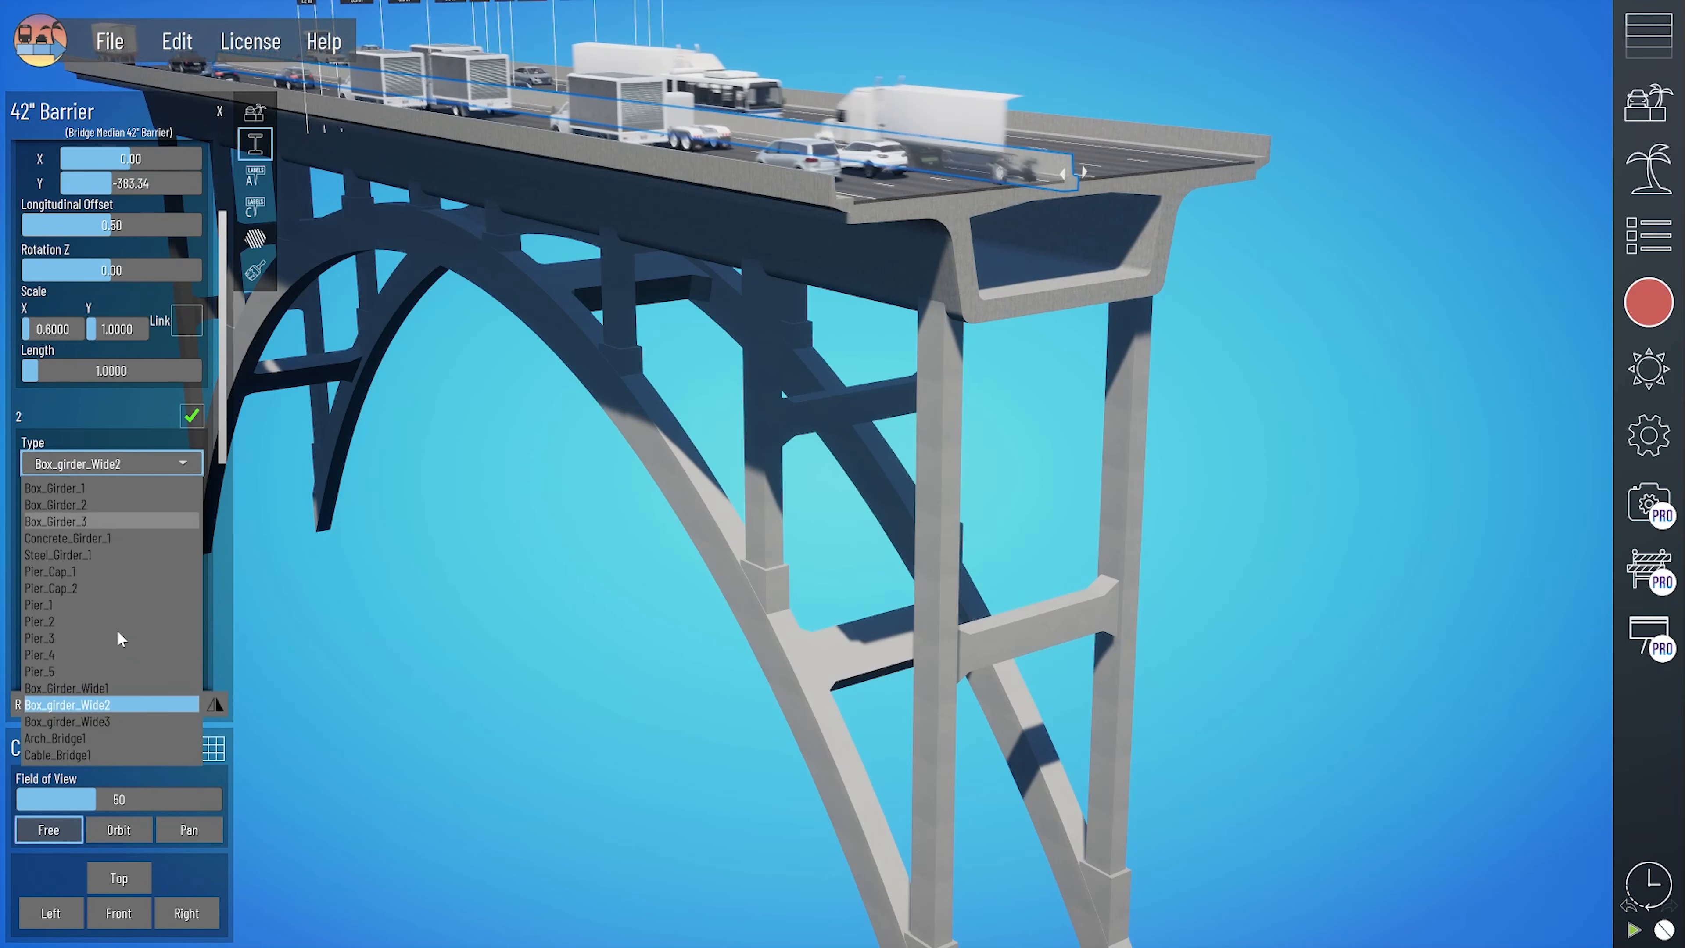
pyautogui.click(116, 720)
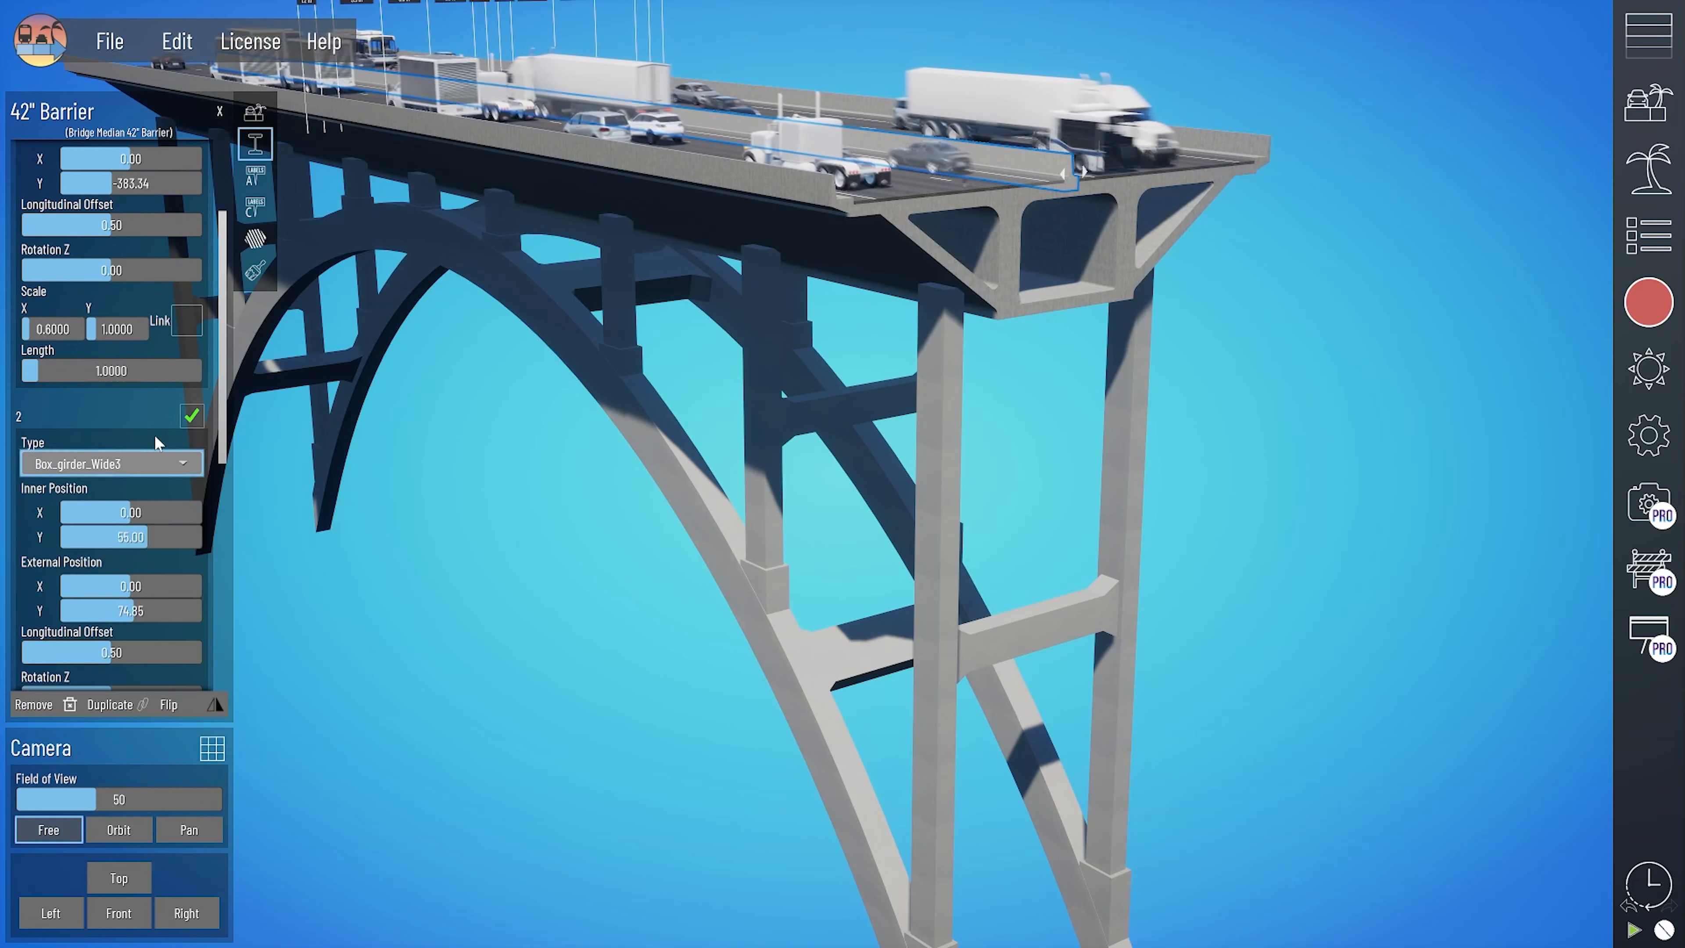
# - Turn off the barrier's second structure and set the first structure's type to Cable_Bridge1
pyautogui.click(190, 417)
pyautogui.scroll(3, 123, 355)
pyautogui.click(141, 211)
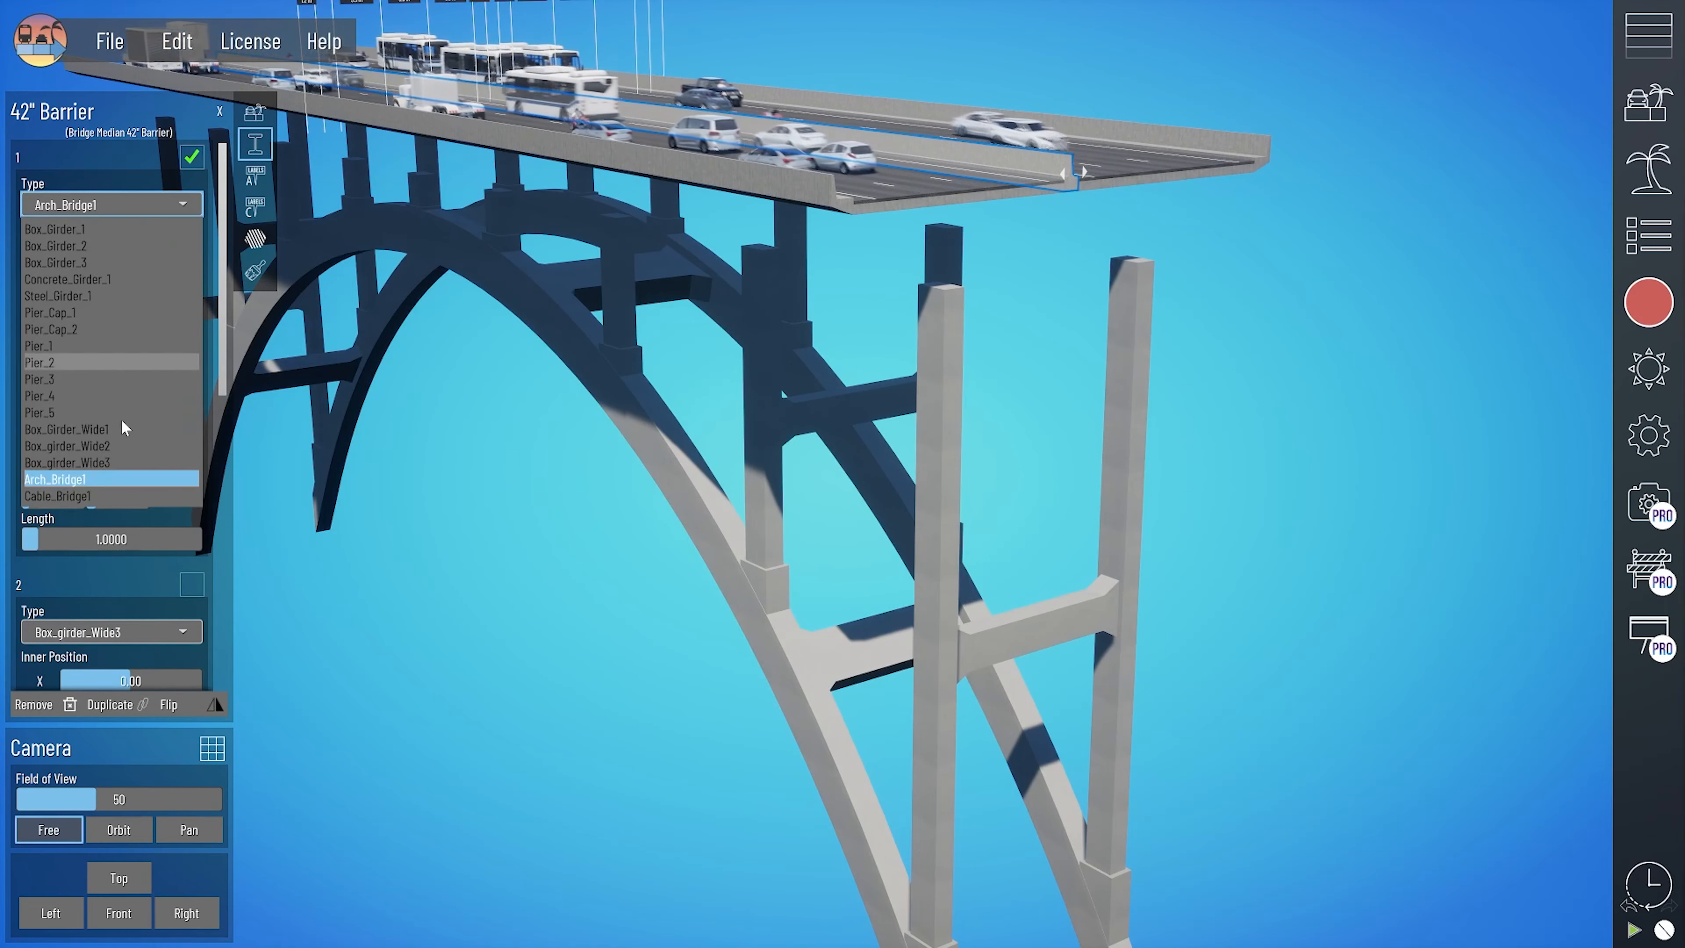
pyautogui.click(130, 496)
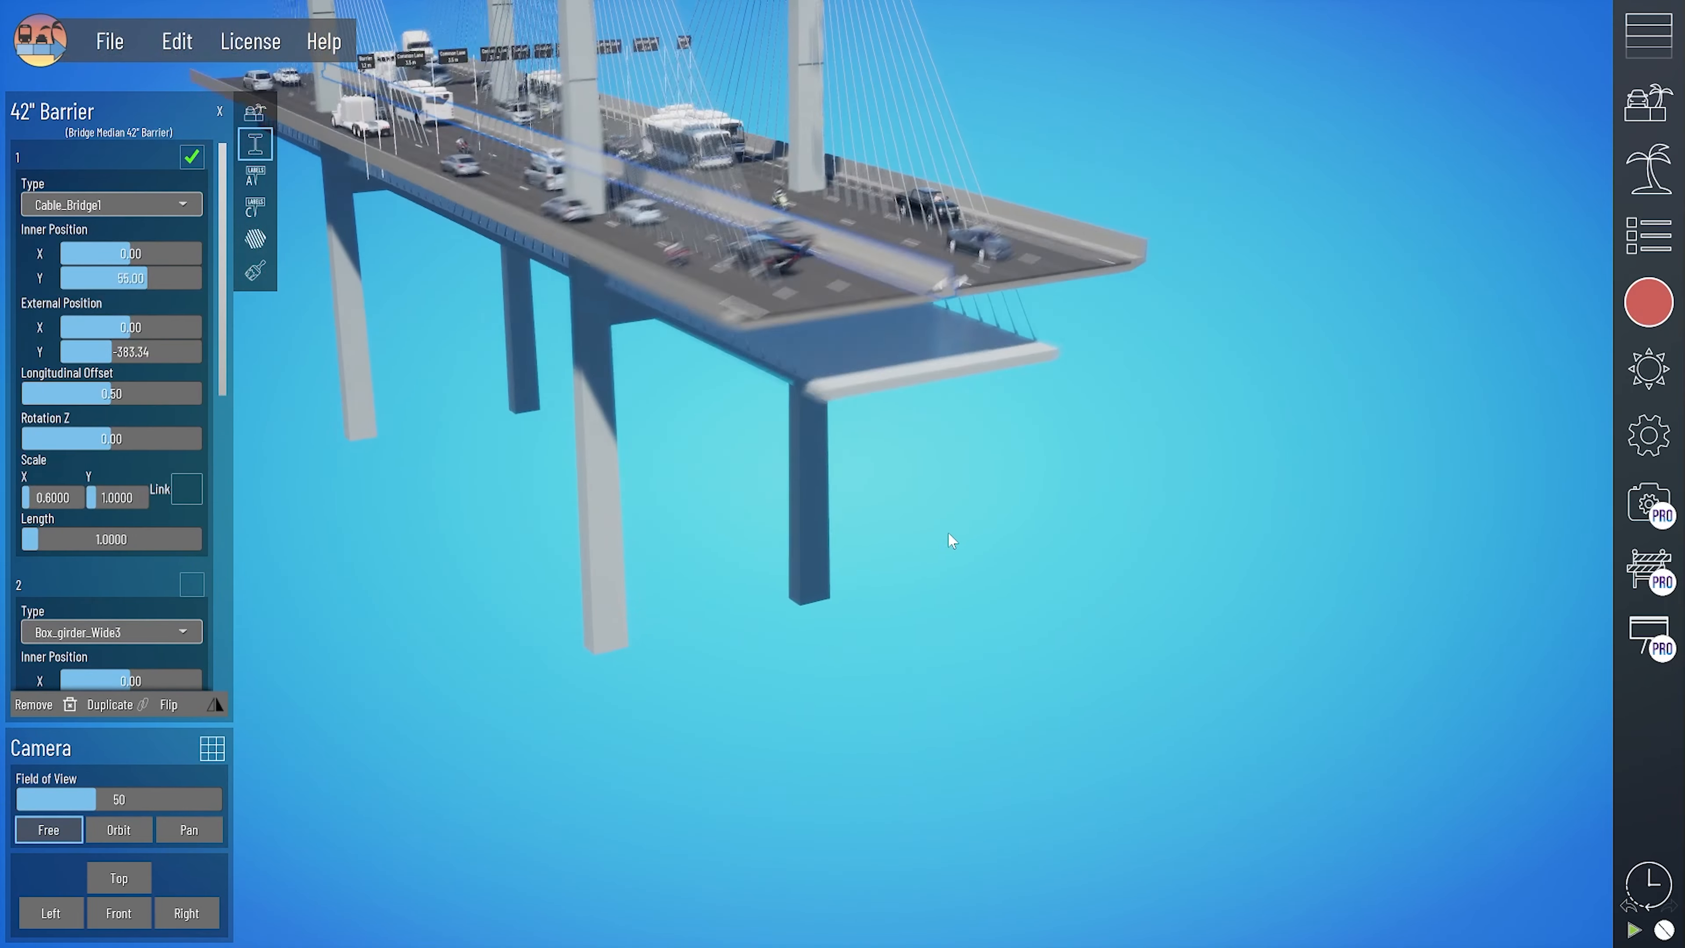
# - Set the cable bridge structure's X scale to 1.1 and raise its external Y position to 95
pyautogui.moveTo(921, 510); pyautogui.dragTo(879, 717, button='middle')
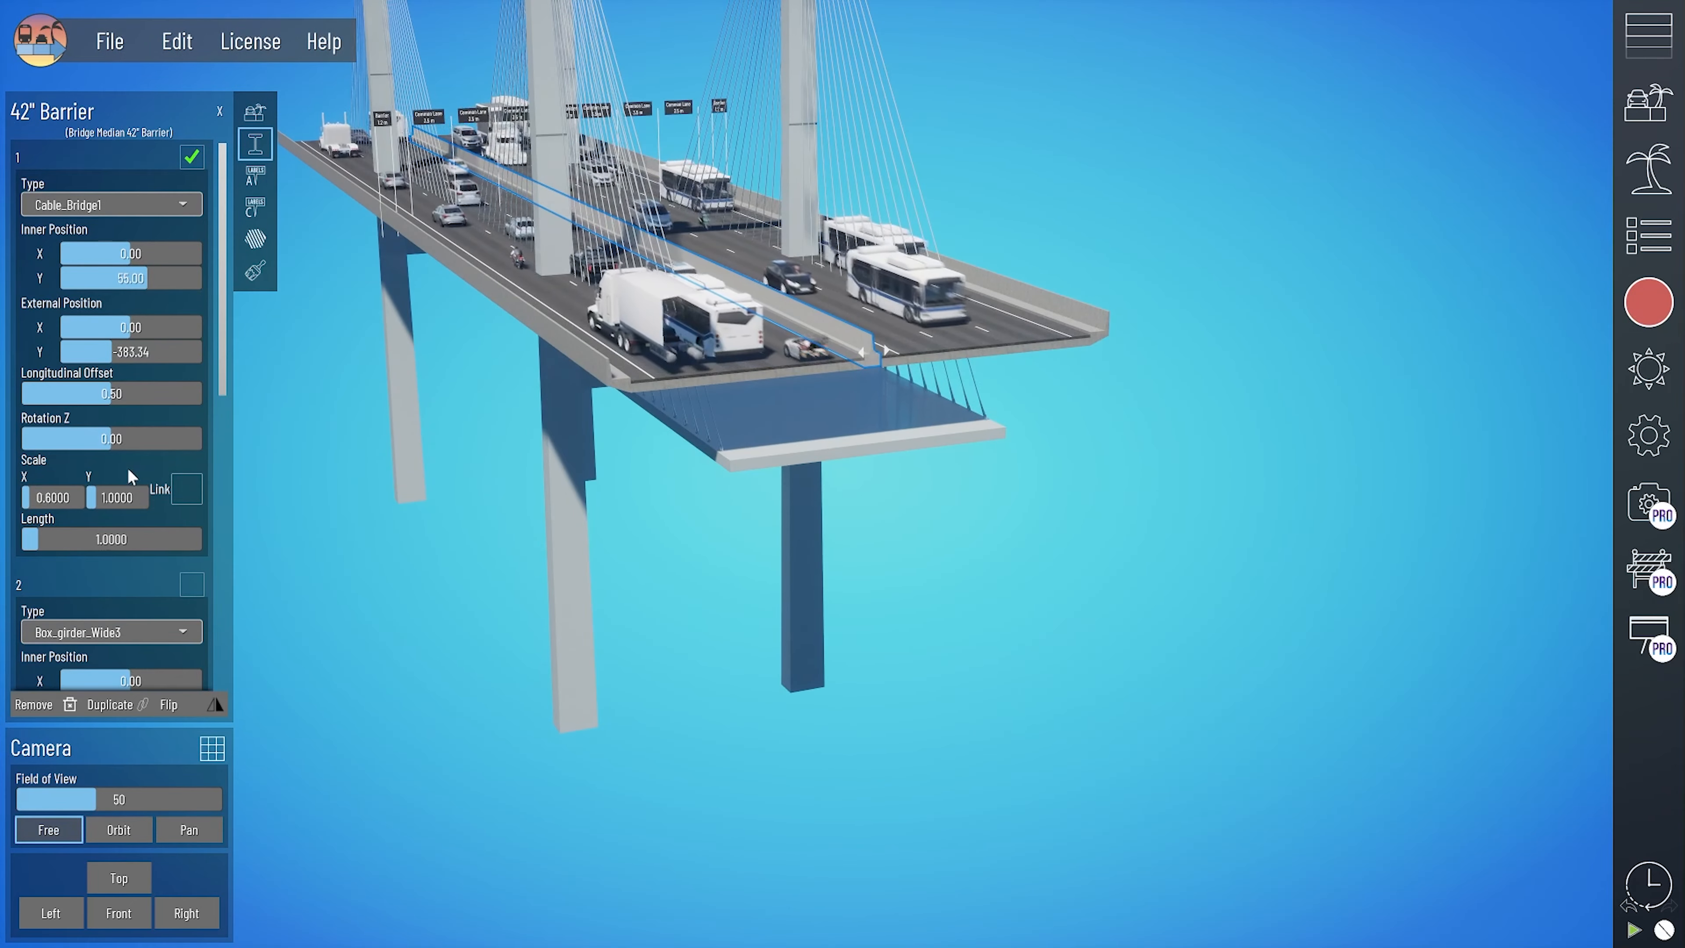
pyautogui.moveTo(501, 446); pyautogui.dragTo(551, 514, button='middle')
pyautogui.moveTo(861, 544); pyautogui.dragTo(692, 518, button='right')
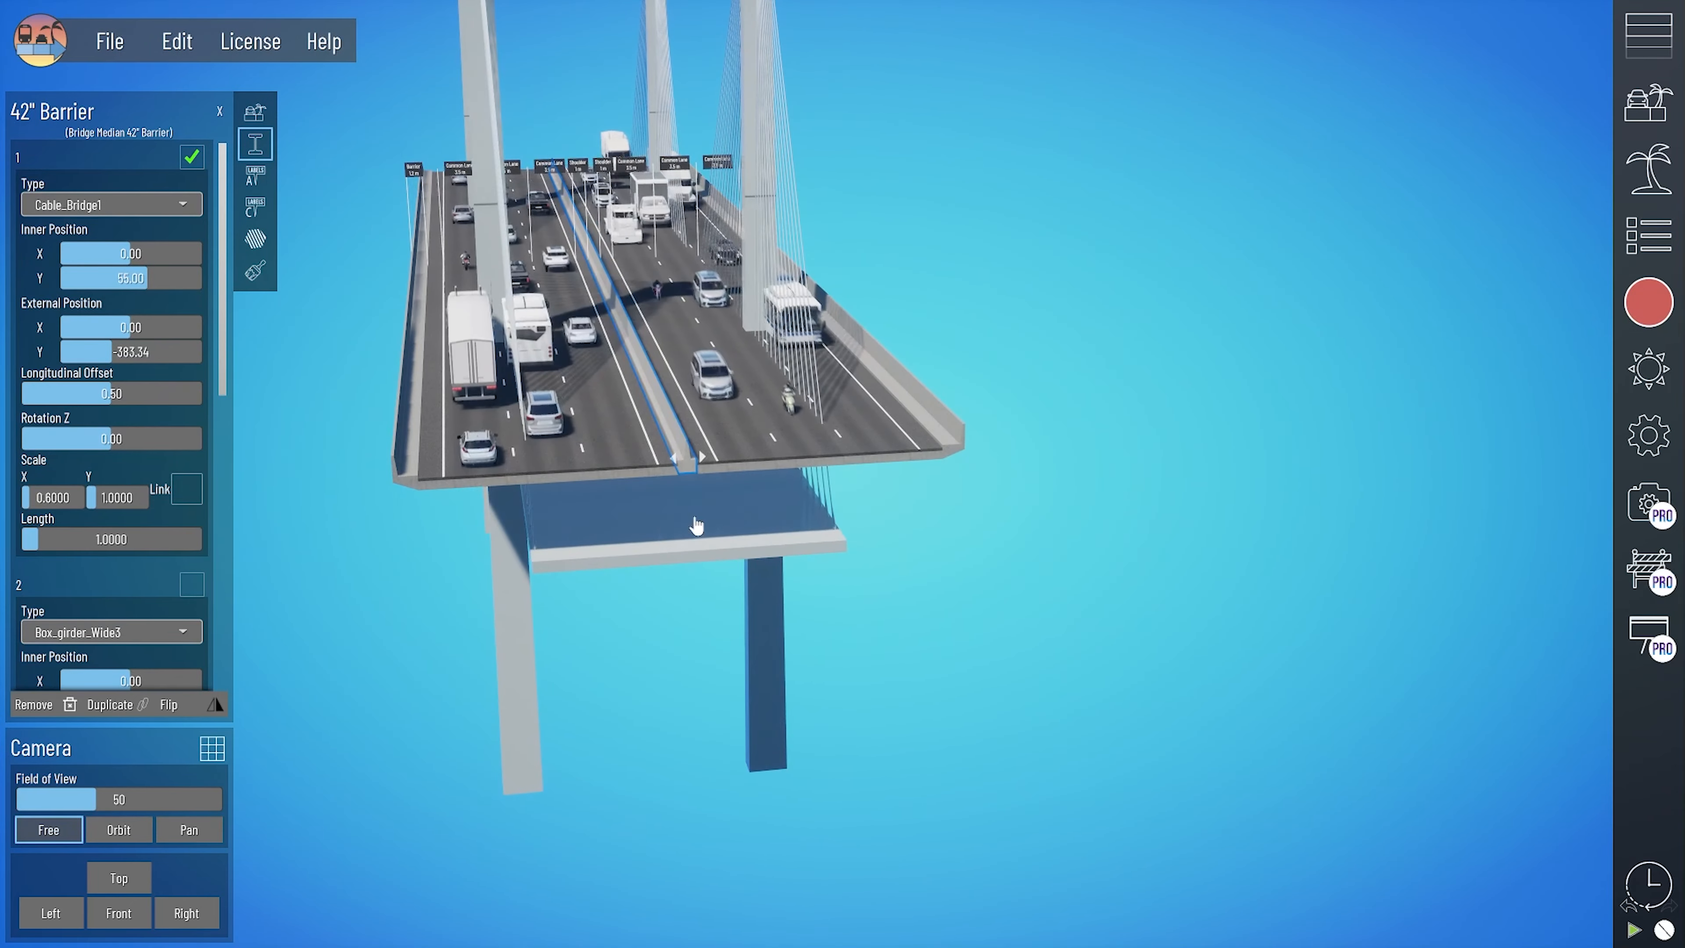
pyautogui.moveTo(52, 498); pyautogui.dragTo(63, 498)
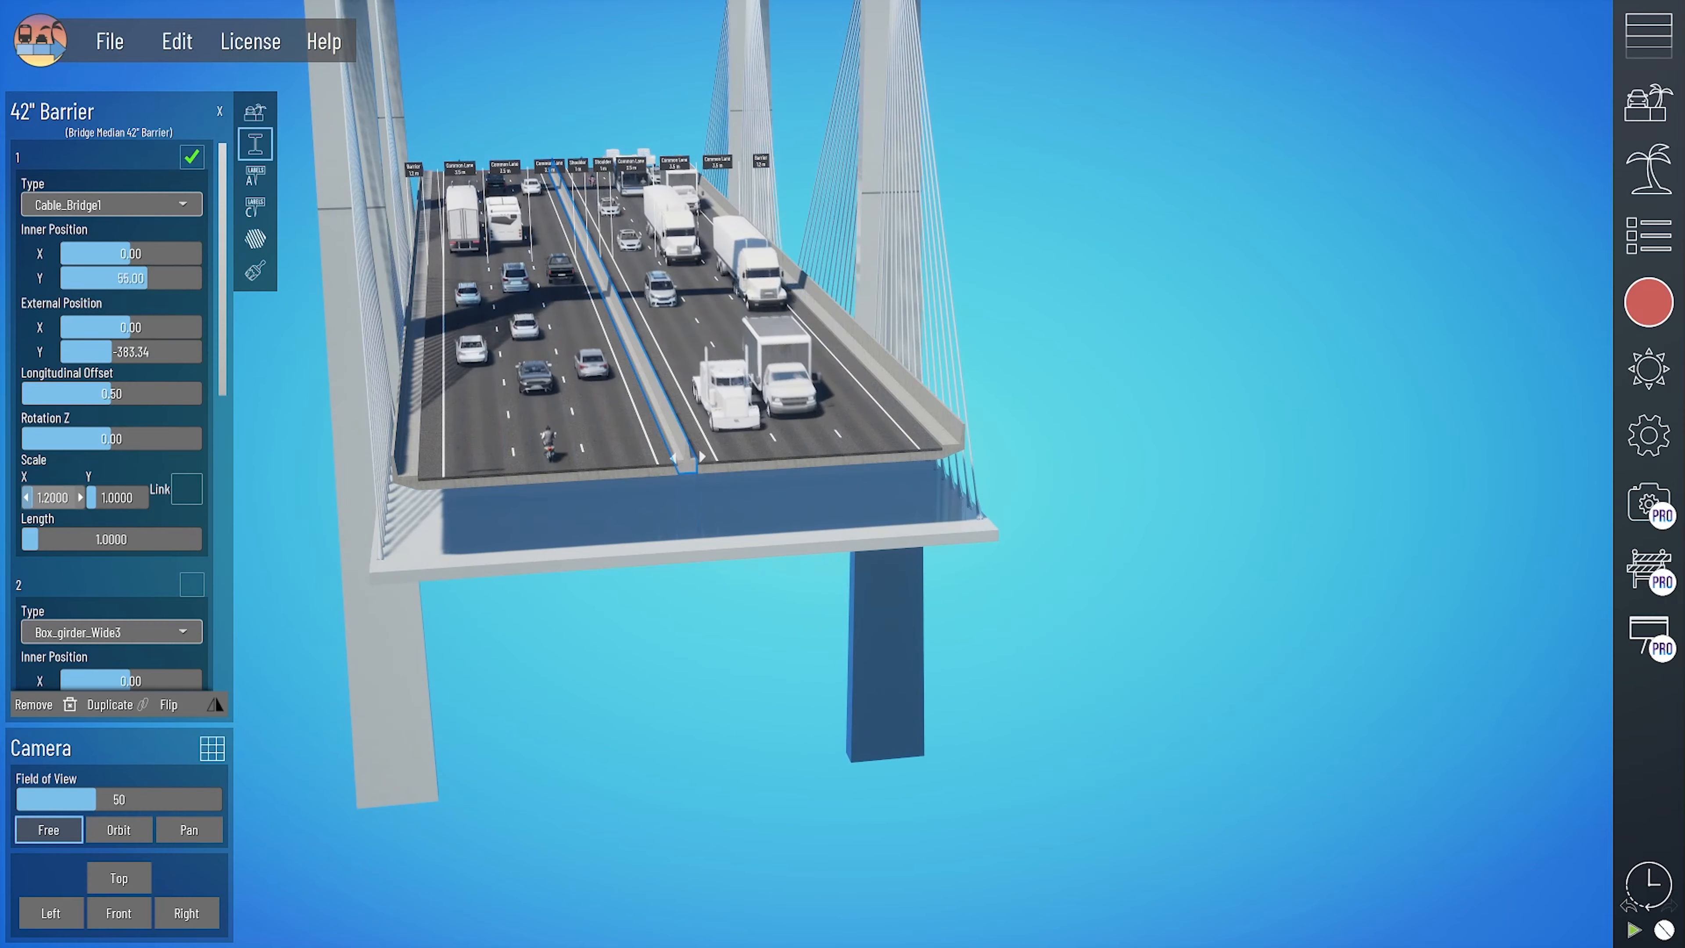
pyautogui.moveTo(388, 720); pyautogui.dragTo(551, 737, button='right')
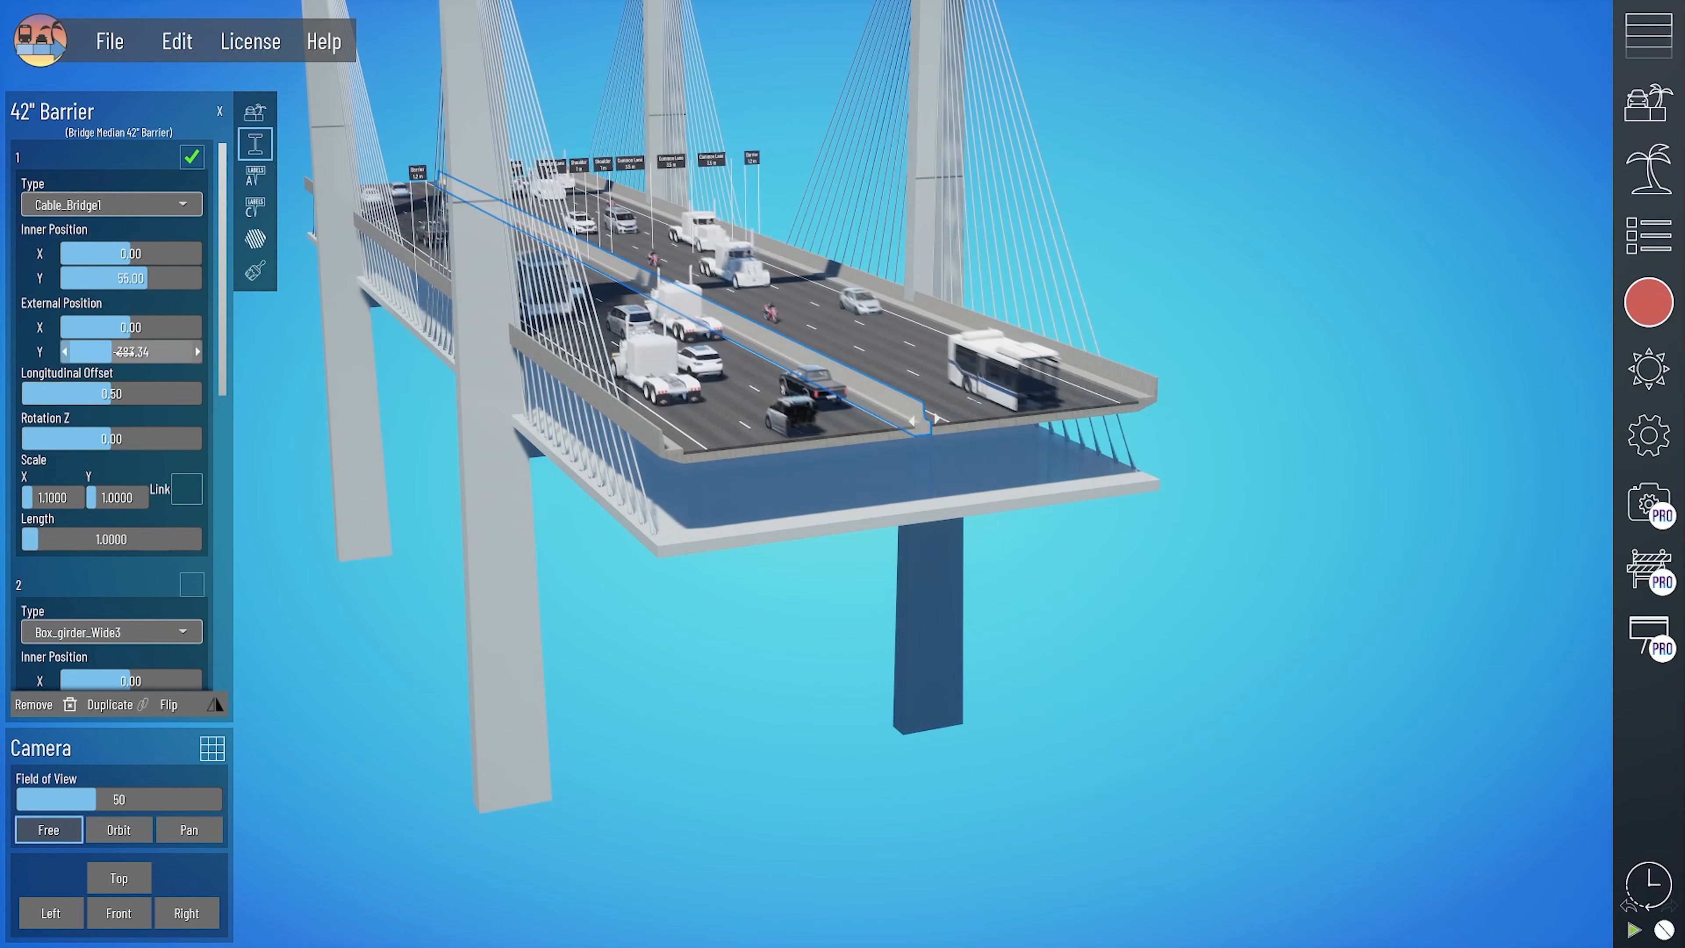
pyautogui.moveTo(113, 353); pyautogui.dragTo(140, 353)
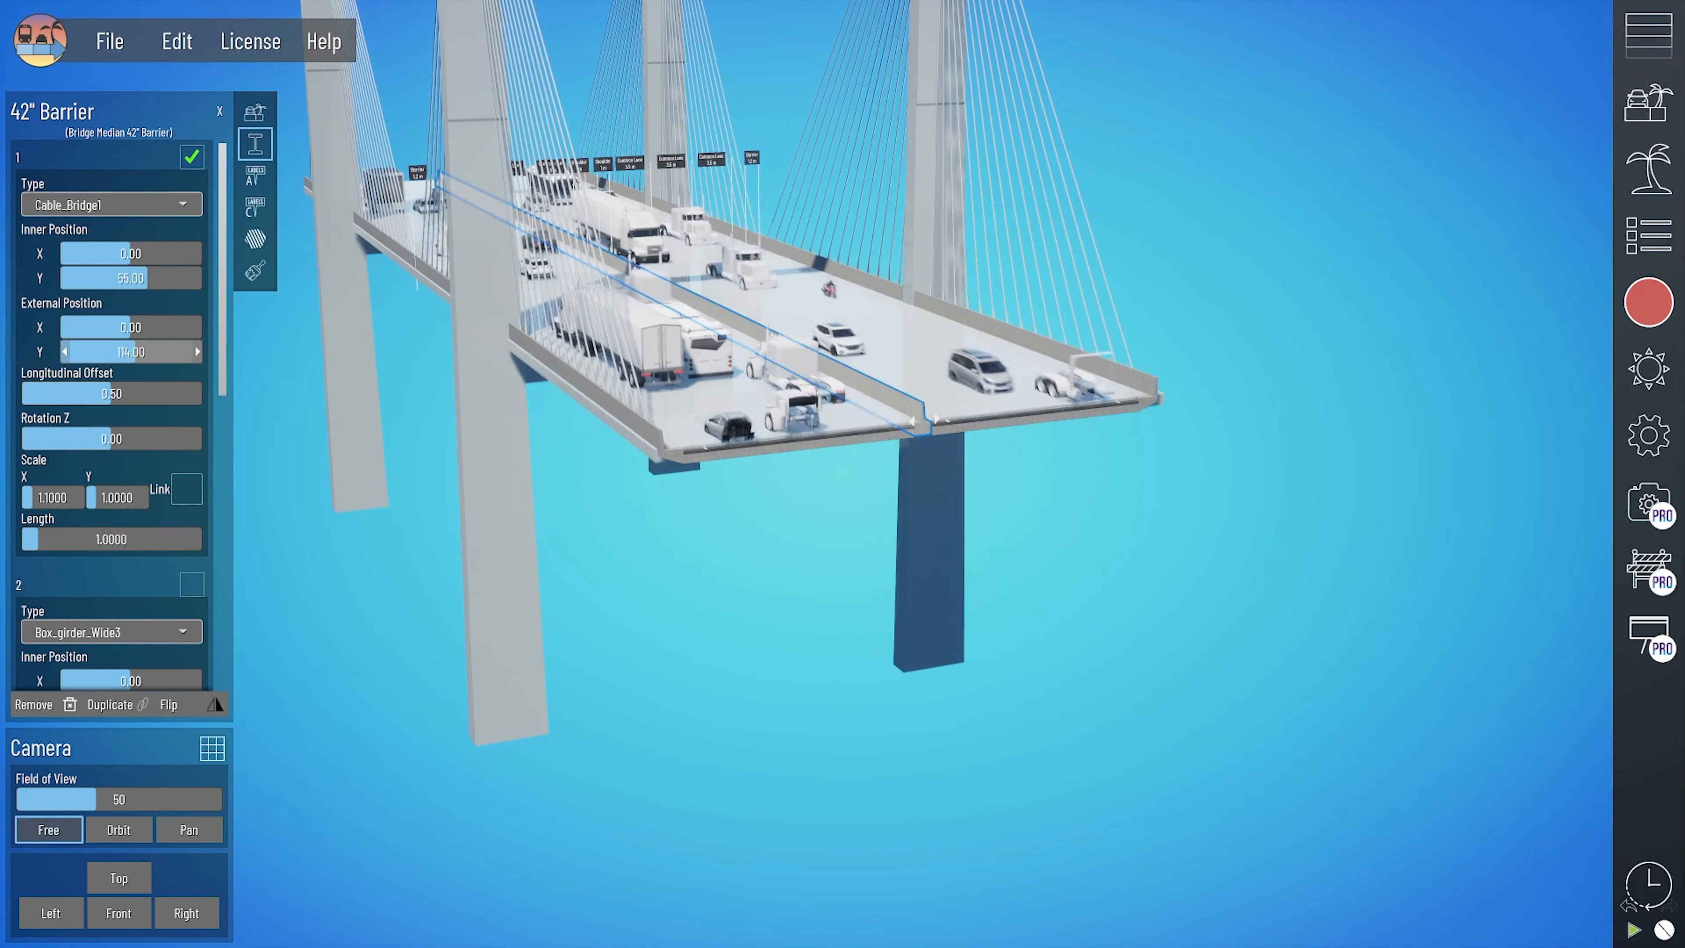
# - Set the cable bridge structure's length to 1.01 and inspect the bridge from both sides
pyautogui.click(196, 536)
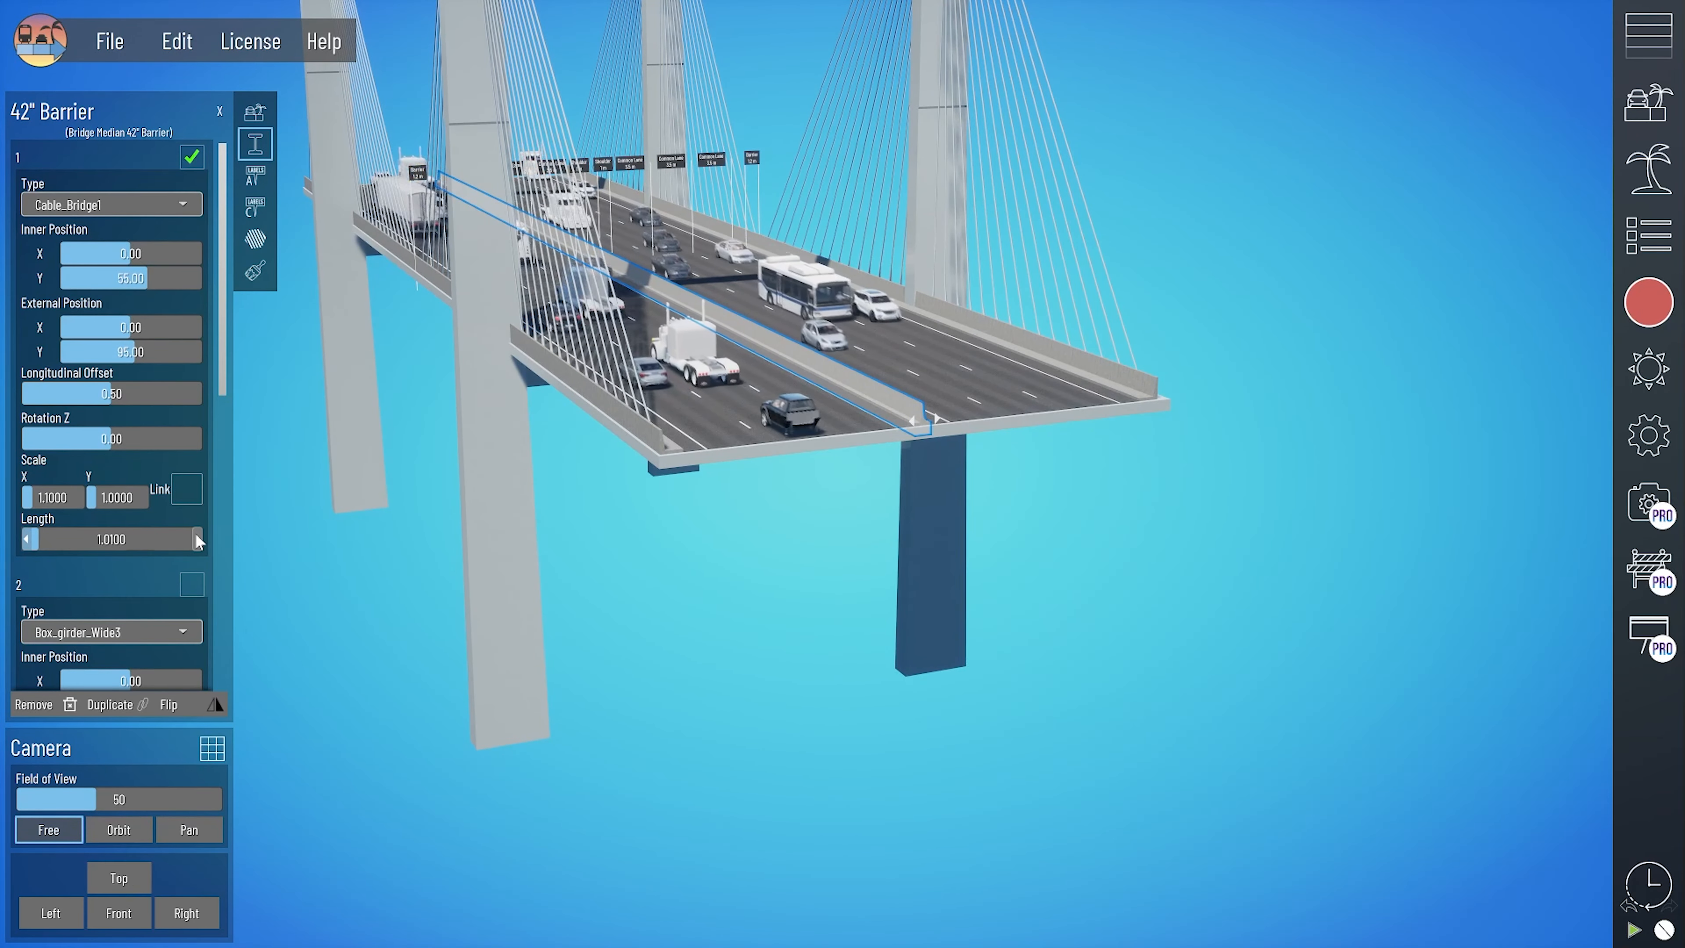
pyautogui.click(195, 537)
pyautogui.click(25, 543)
pyautogui.moveTo(591, 544); pyautogui.dragTo(637, 597, button='middle')
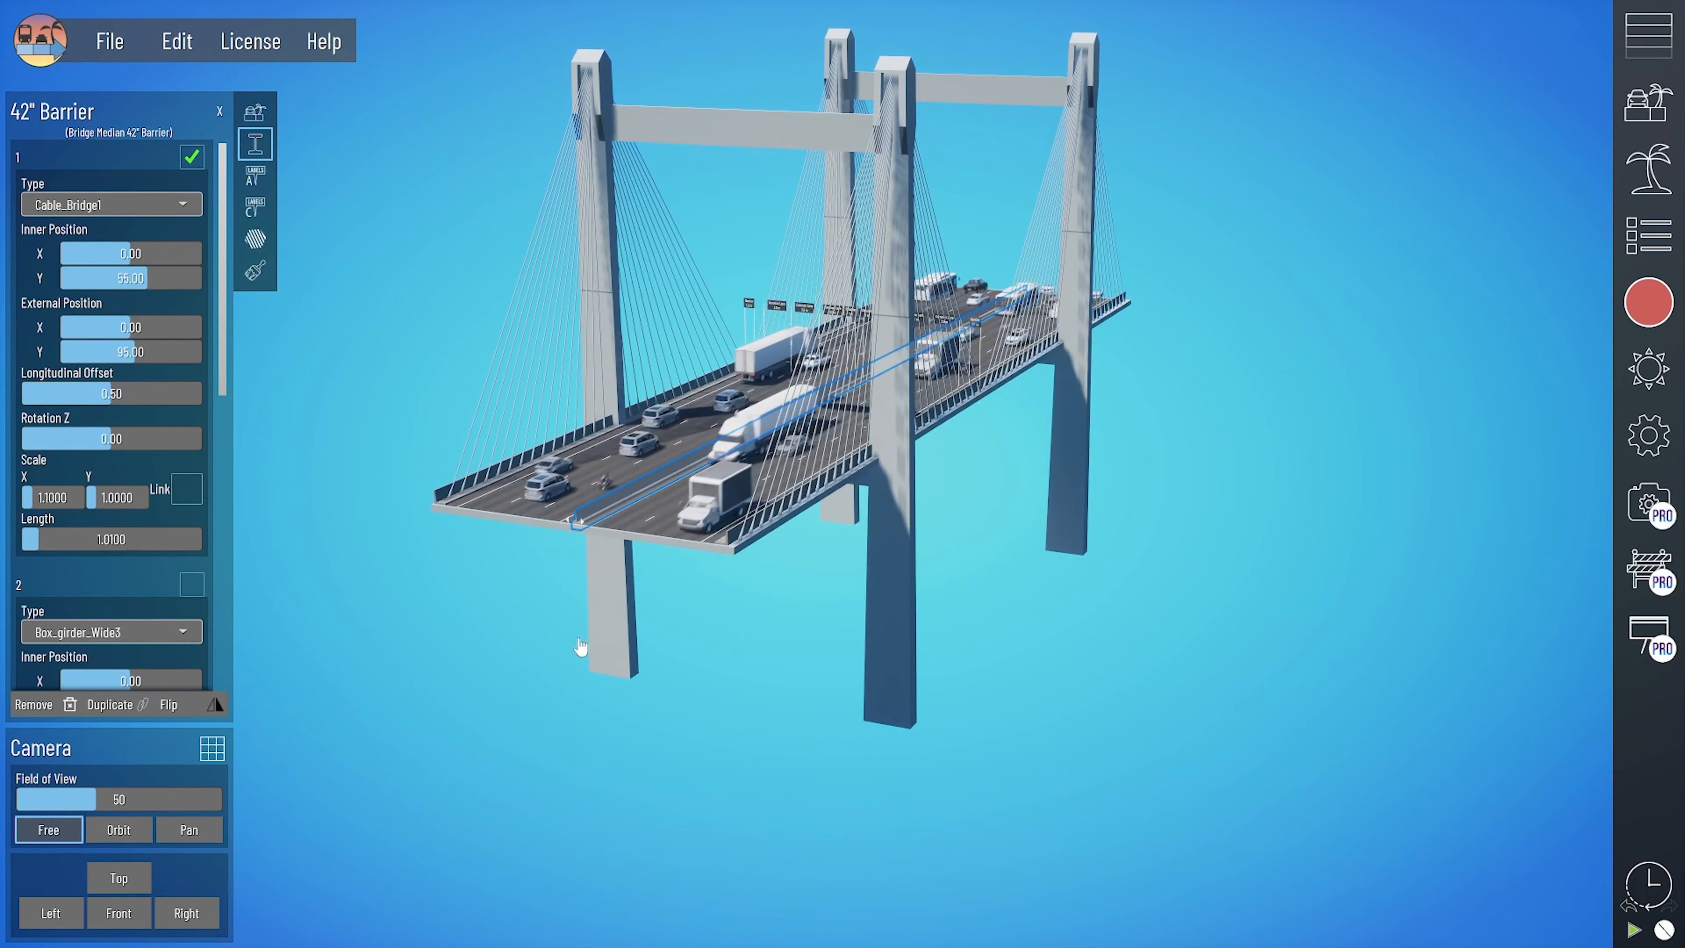
pyautogui.moveTo(581, 647); pyautogui.dragTo(1028, 492, button='middle')
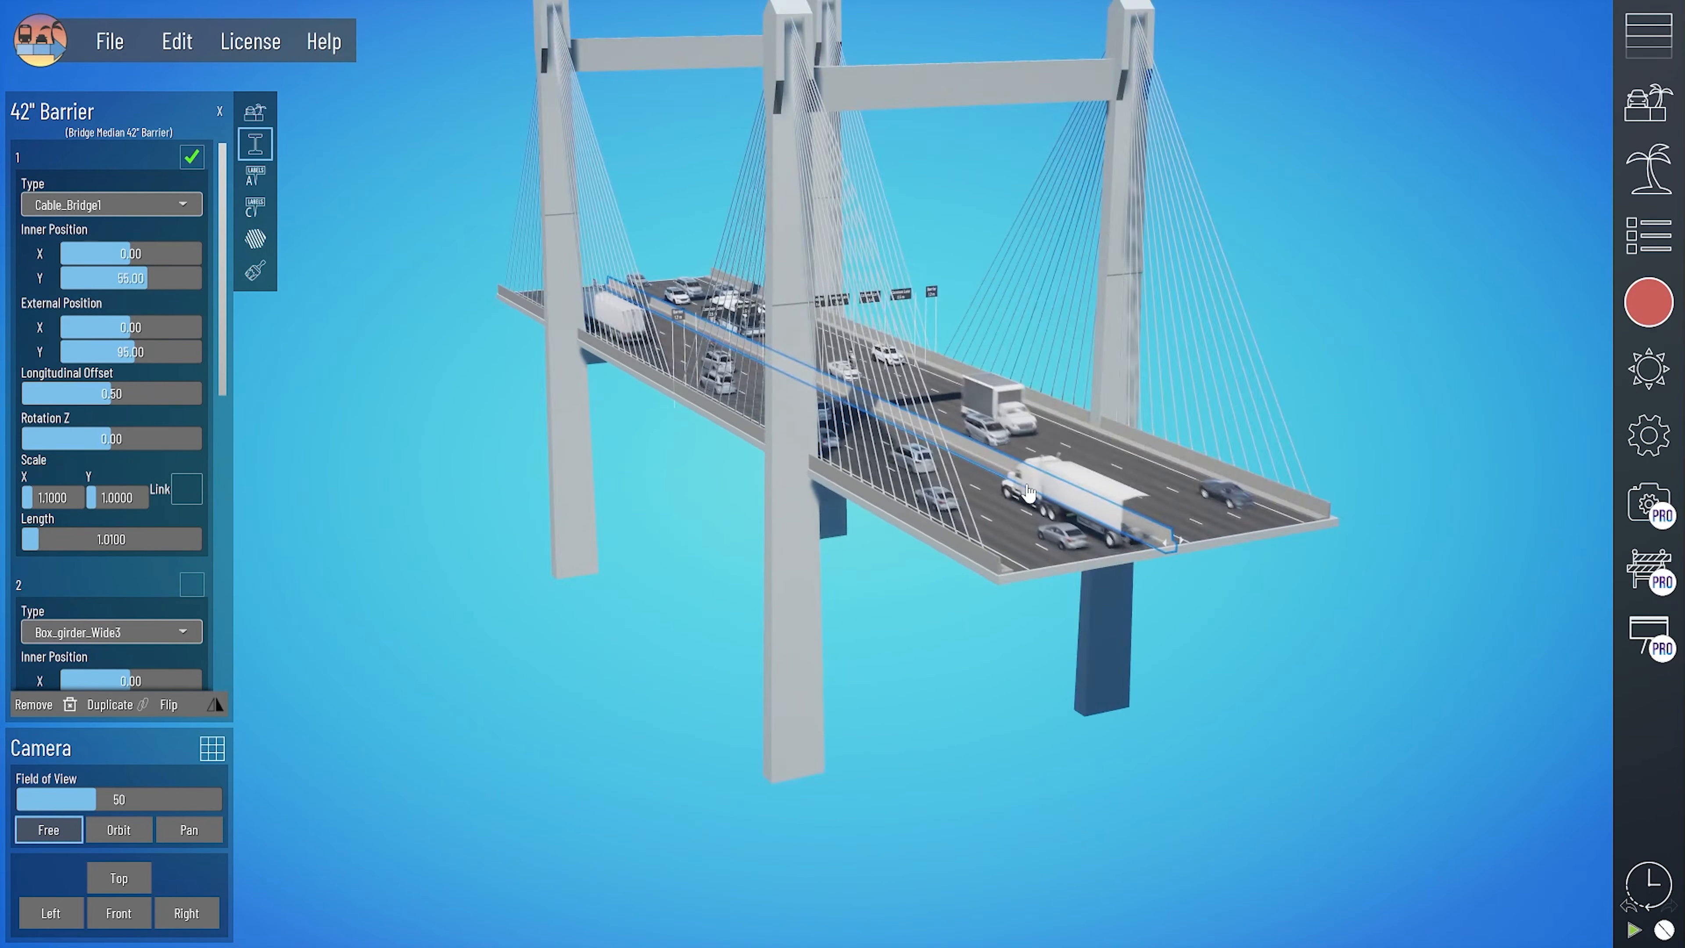
pyautogui.scroll(1, 1028, 493)
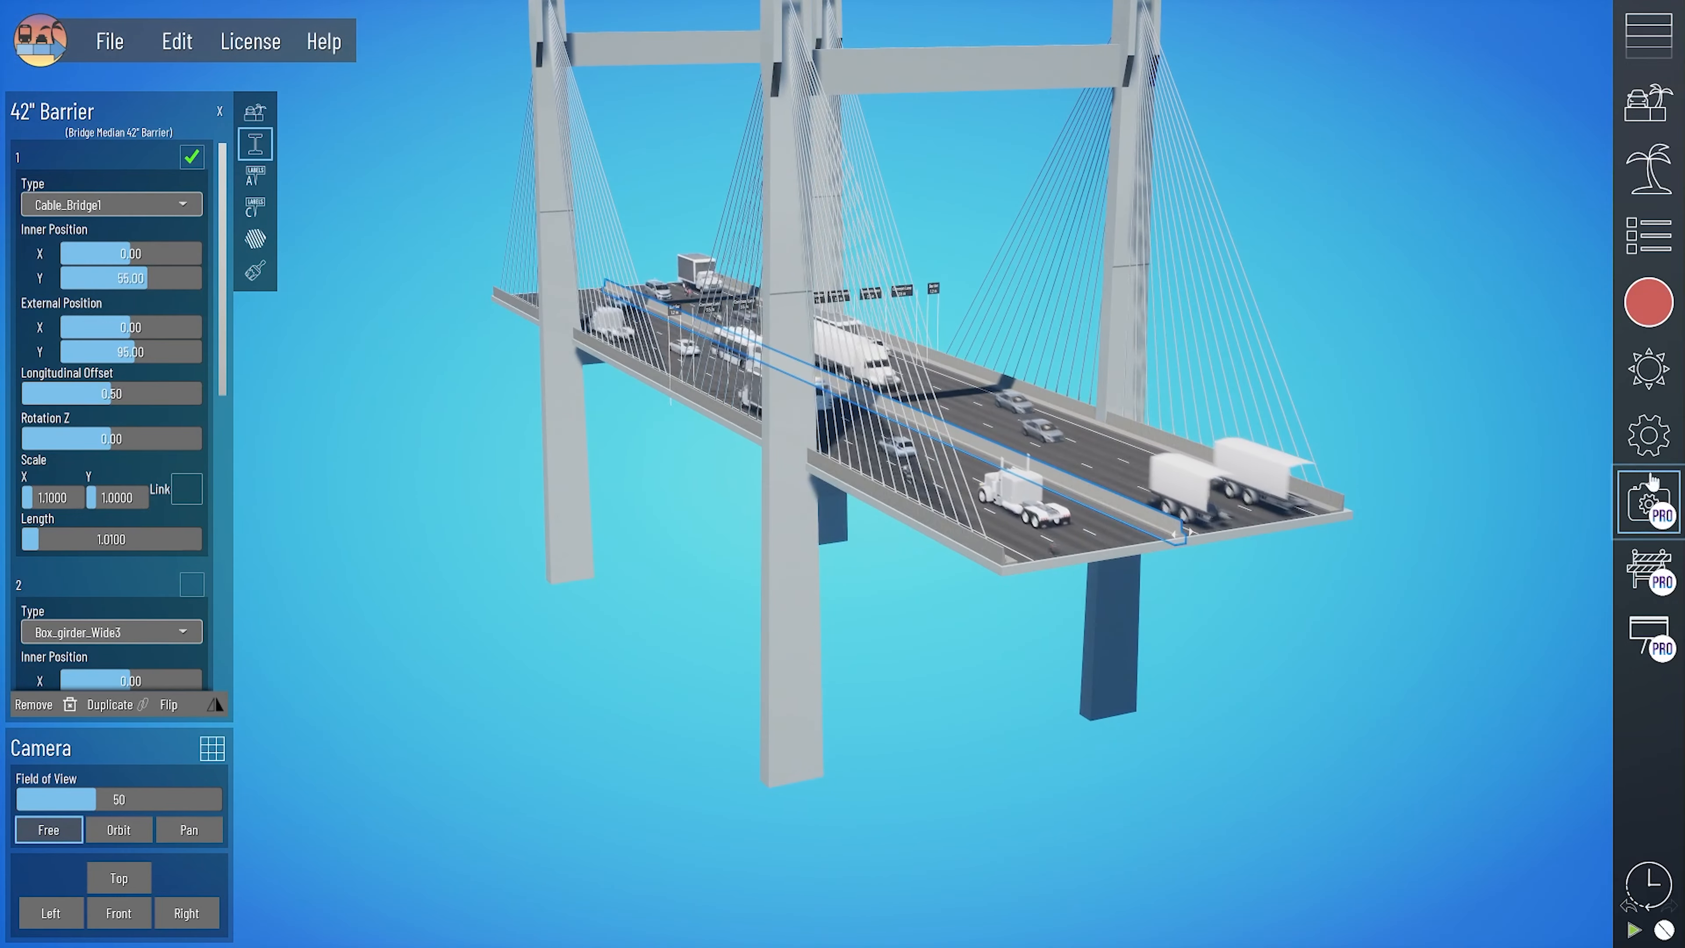
# - Shorten and apply the section length in the settings and set the cable bridge structure's Y scale to 0.6
pyautogui.click(1645, 453)
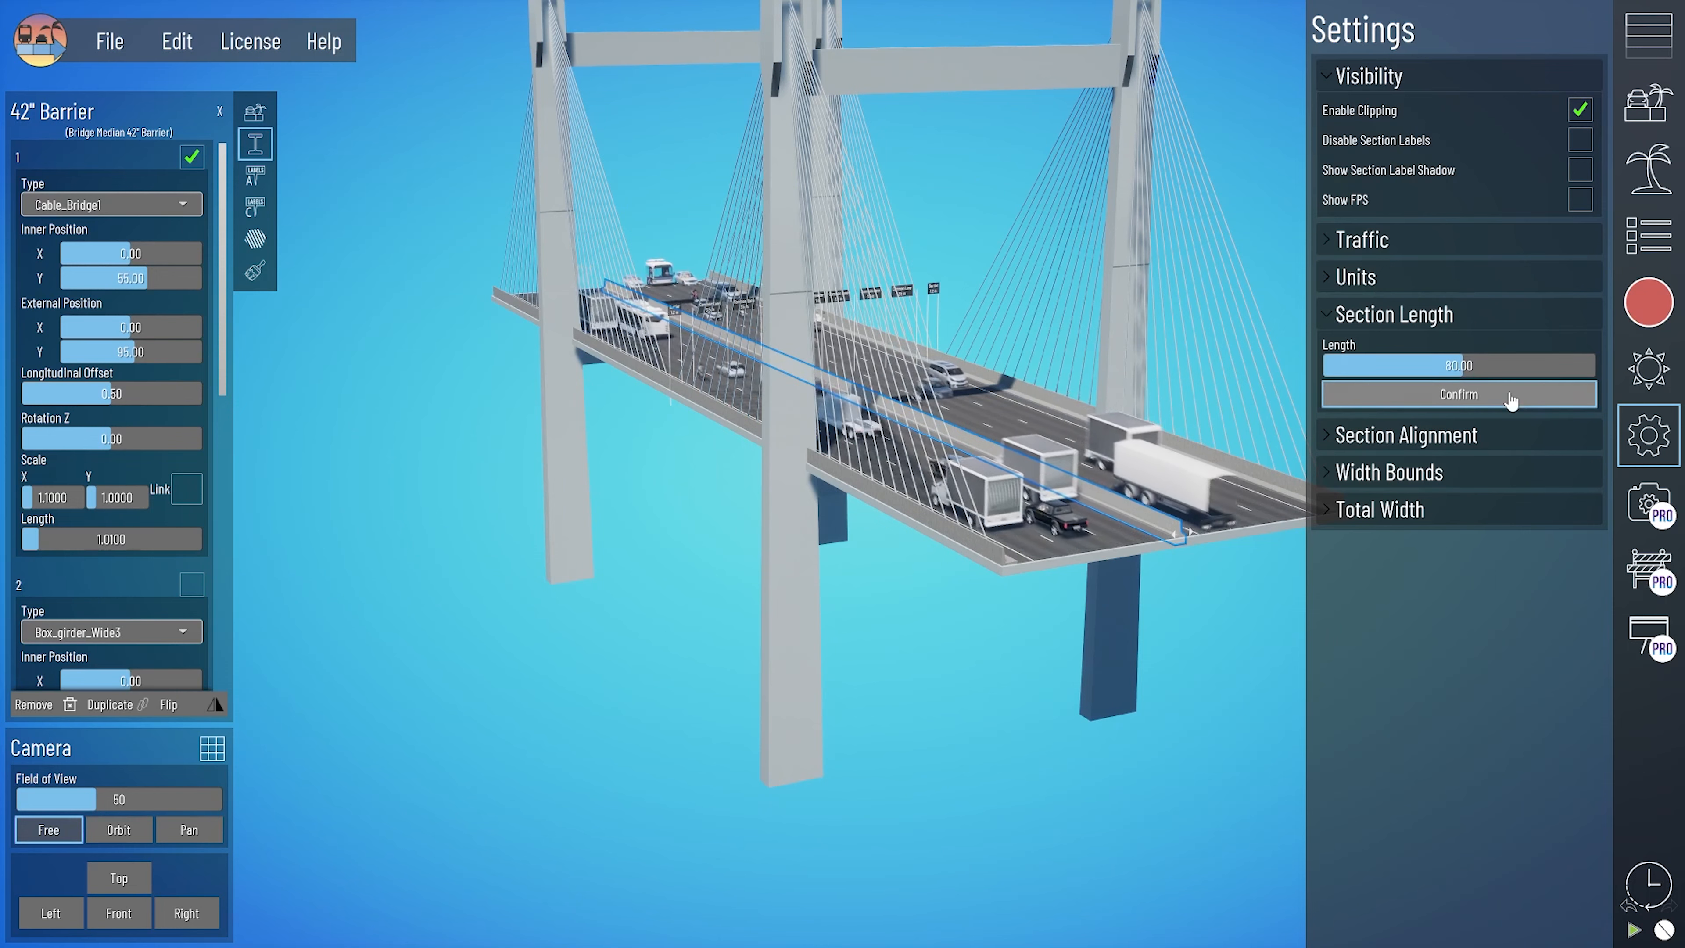
pyautogui.click(1459, 393)
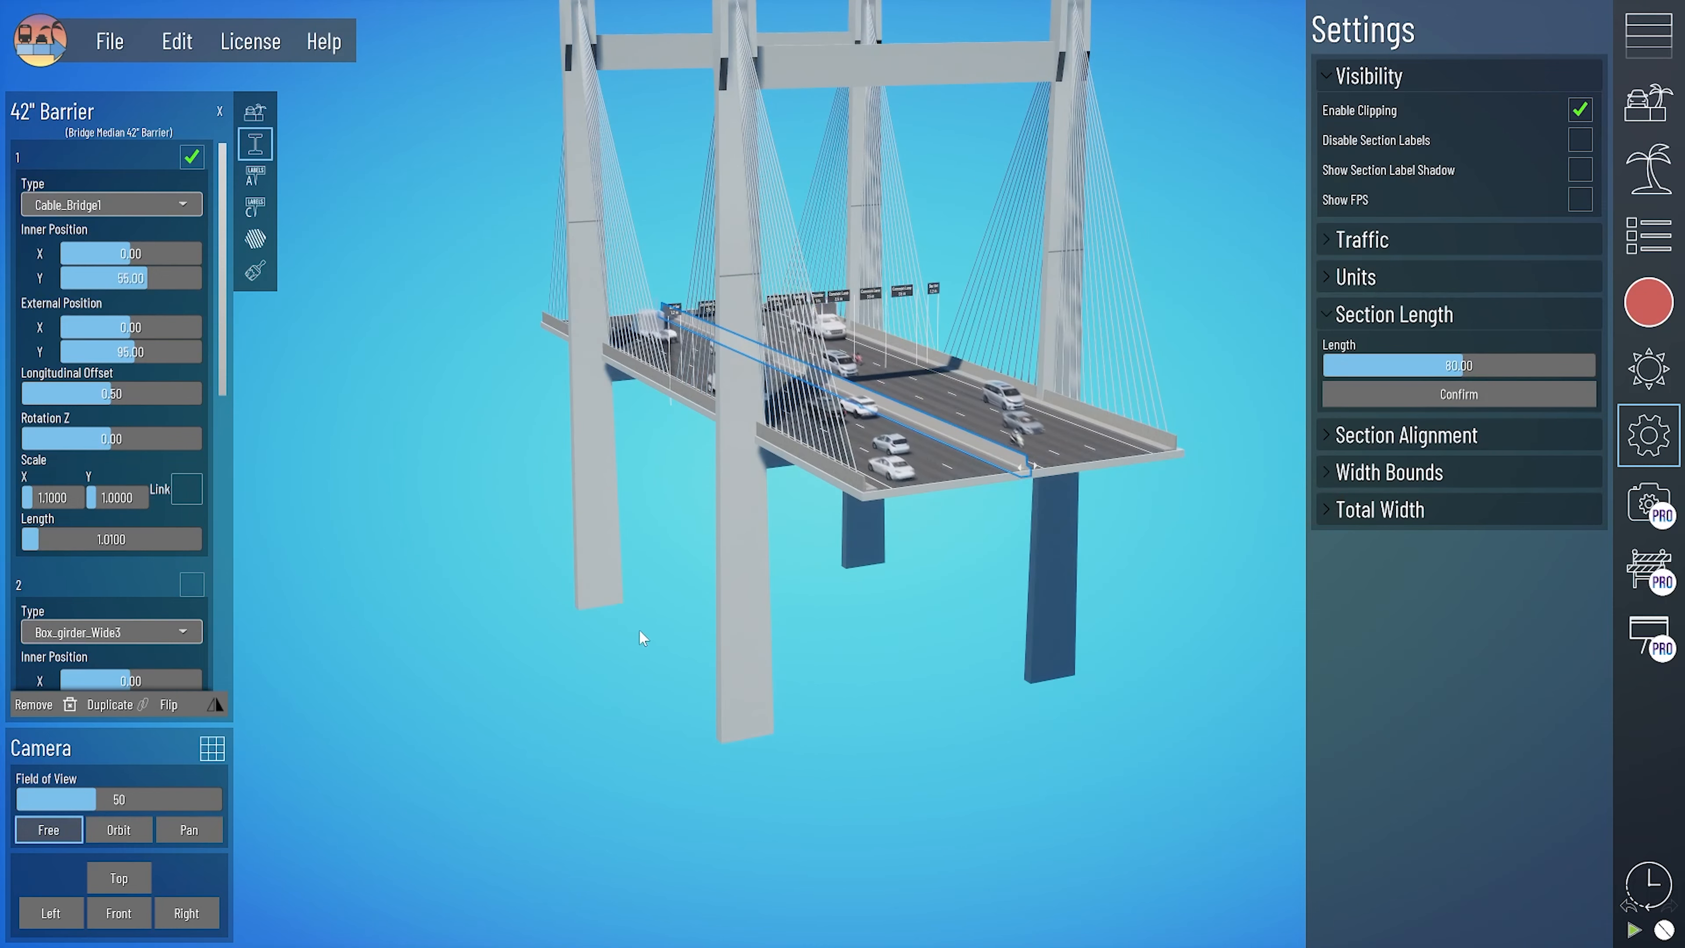
pyautogui.moveTo(638, 630); pyautogui.dragTo(804, 634, button='middle')
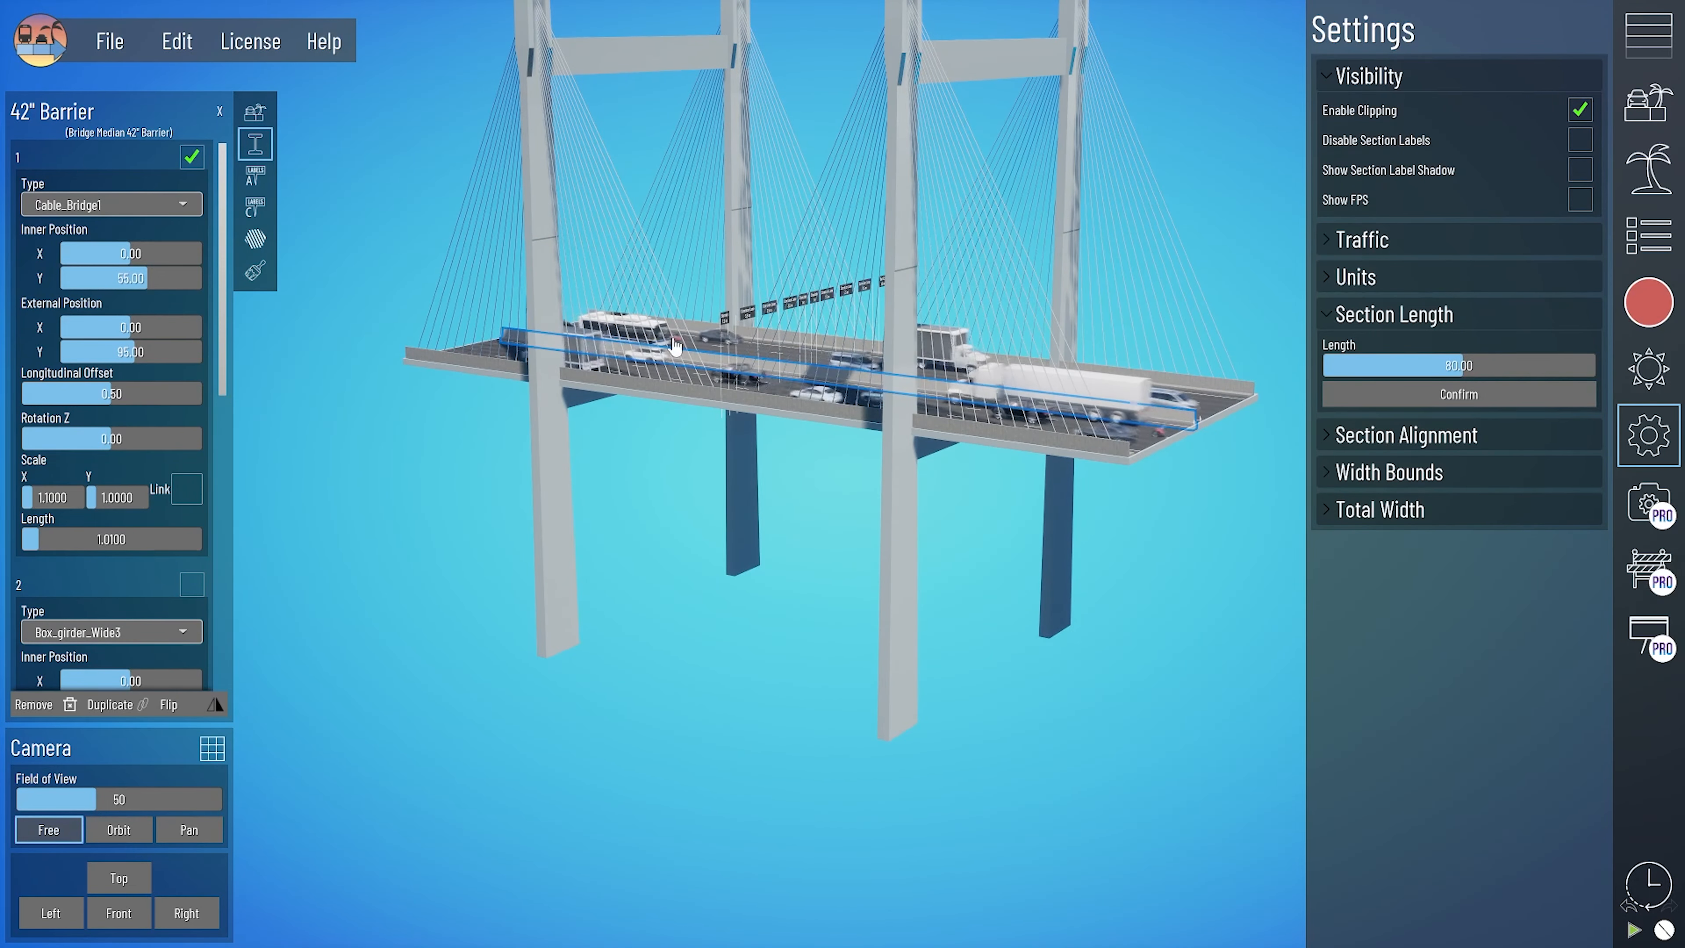
pyautogui.moveTo(844, 296); pyautogui.dragTo(836, 325, button='middle')
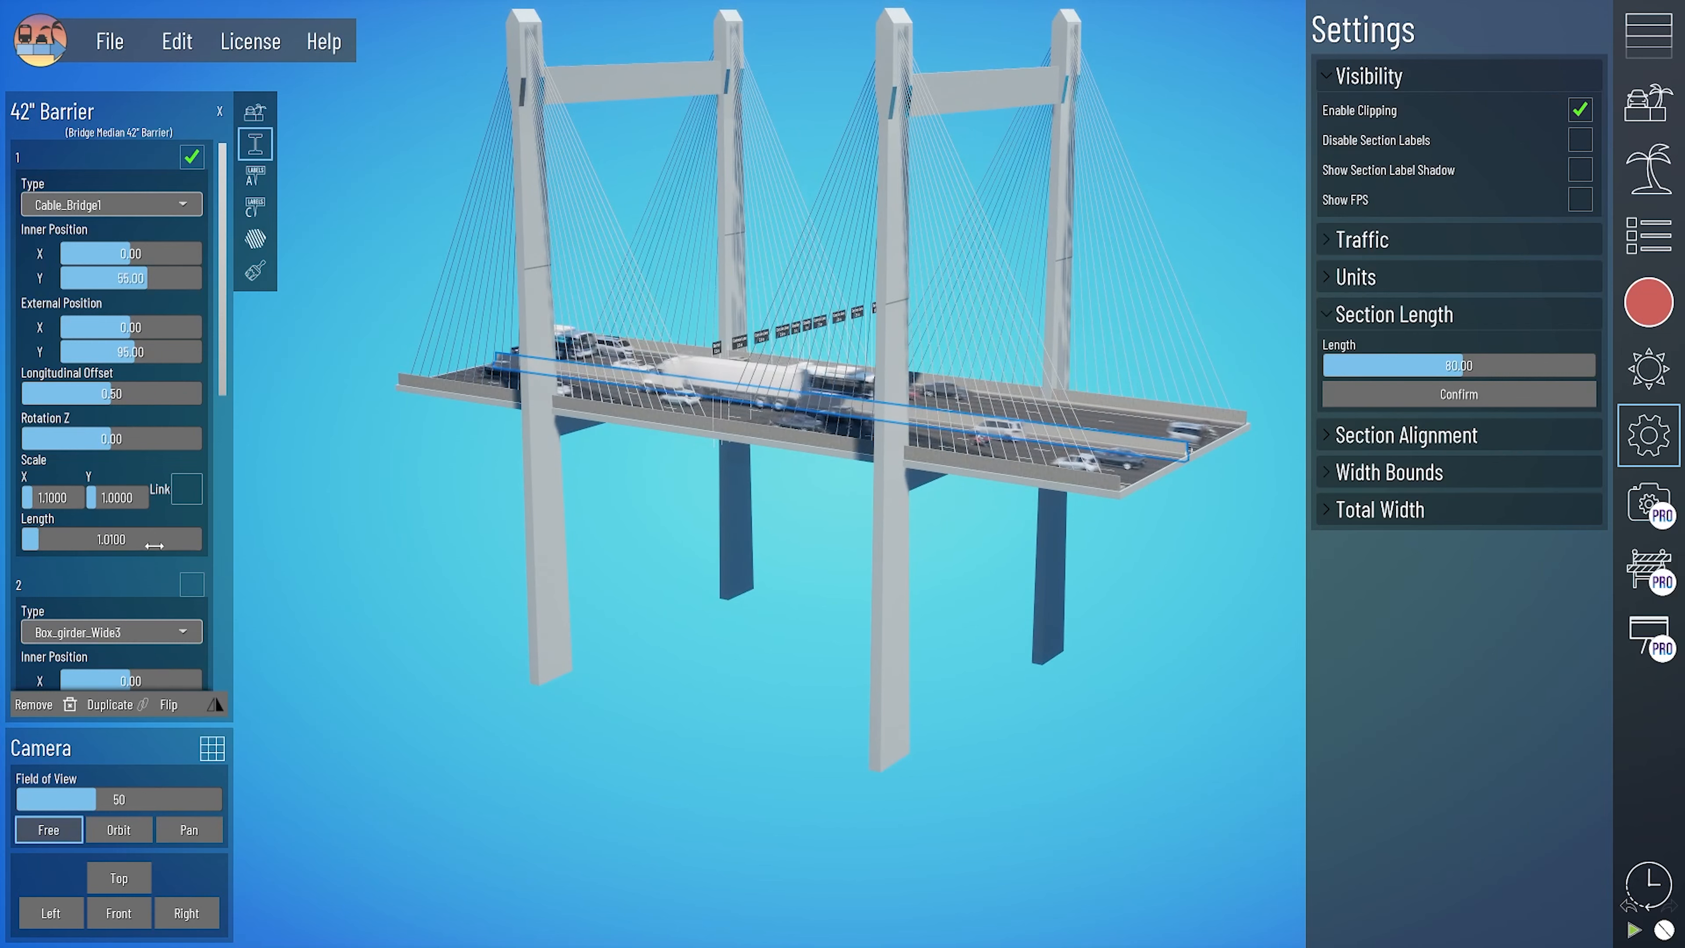
pyautogui.moveTo(117, 499); pyautogui.dragTo(77, 499)
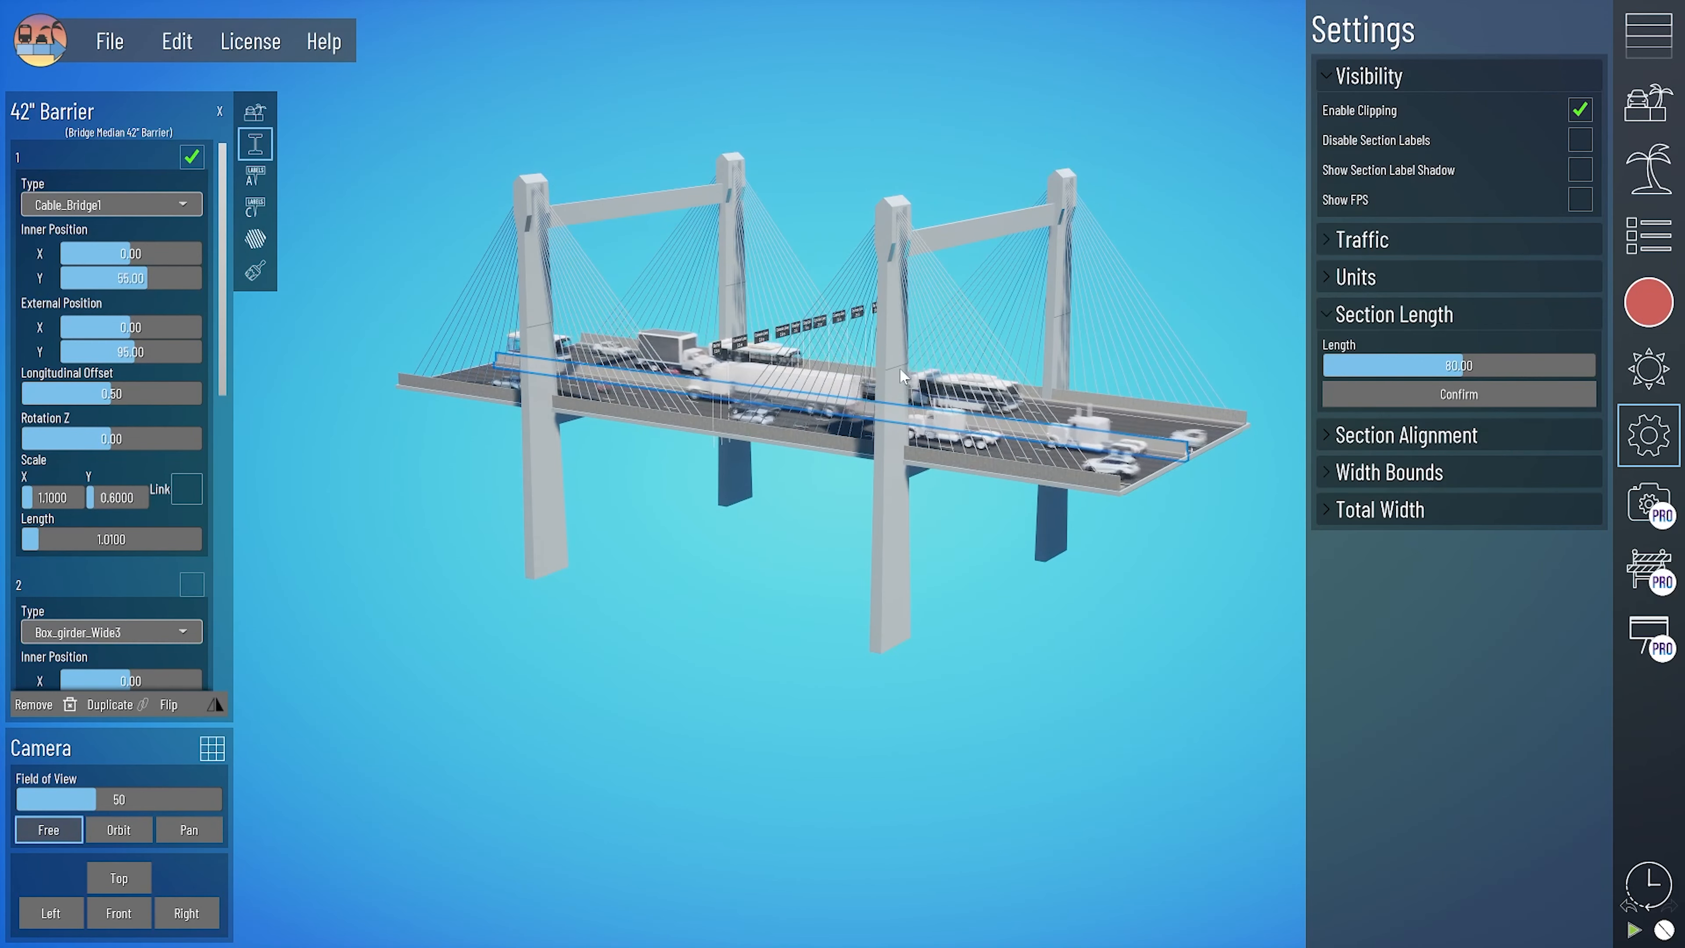
# - Switch the barrier's first structure to Arch_Bridge1 and reduce the section length and the structure's Y scale
pyautogui.click(99, 199)
pyautogui.click(87, 481)
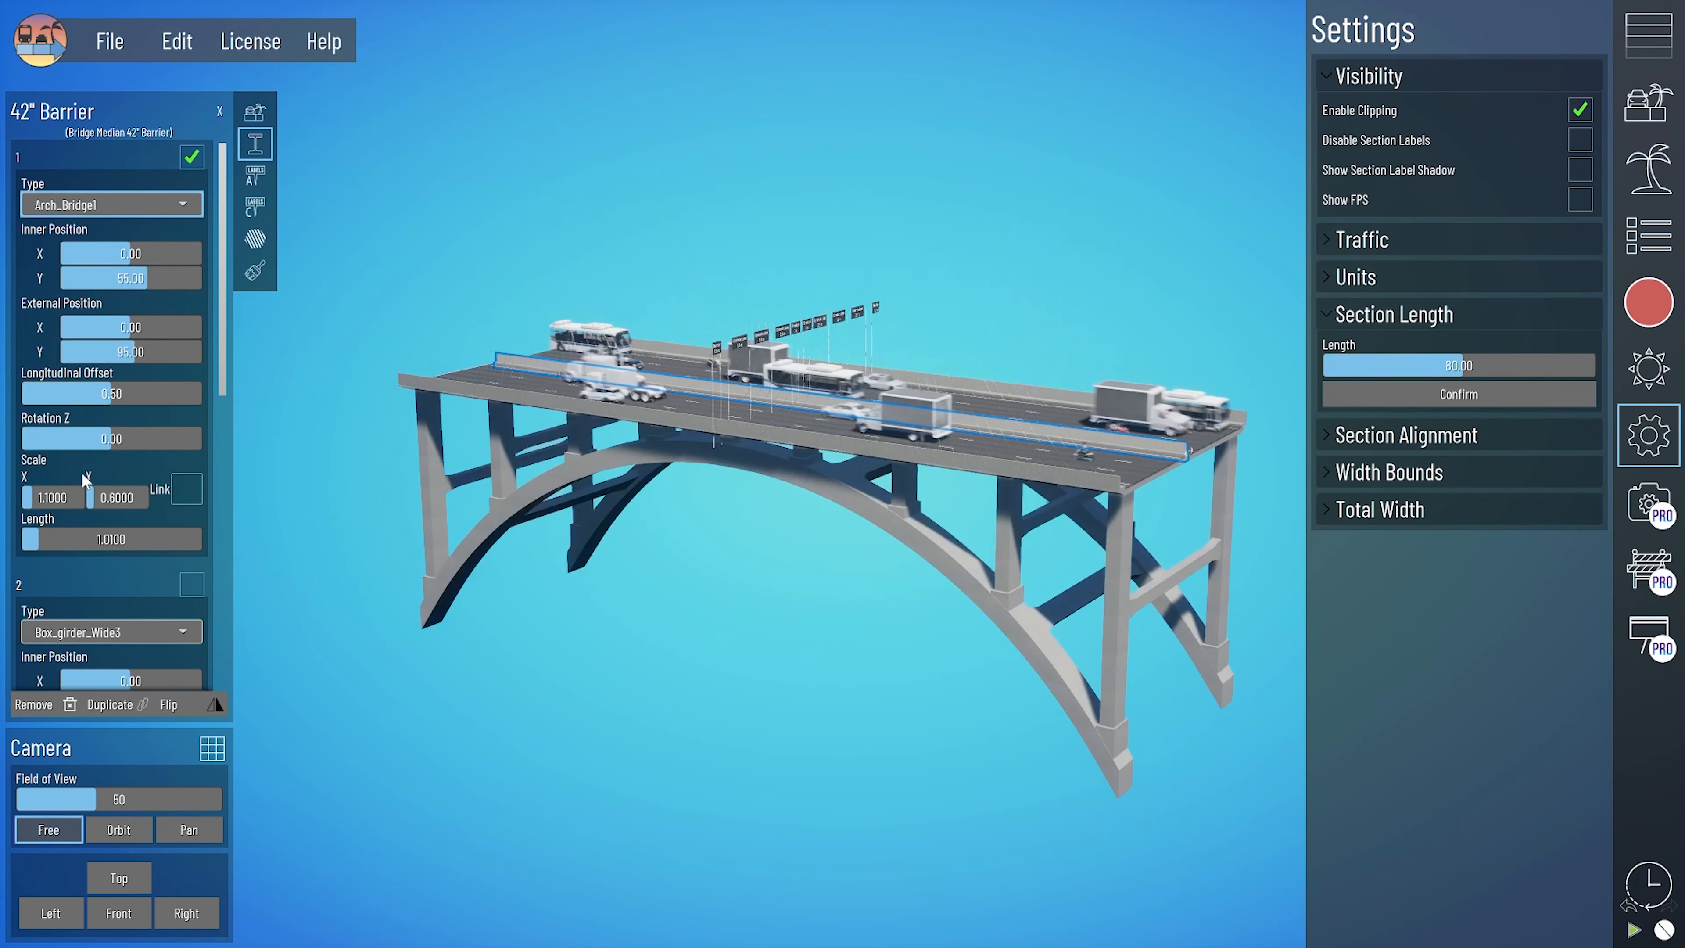
pyautogui.moveTo(1463, 365); pyautogui.dragTo(1407, 366)
pyautogui.click(1456, 398)
pyautogui.moveTo(117, 497); pyautogui.dragTo(99, 498)
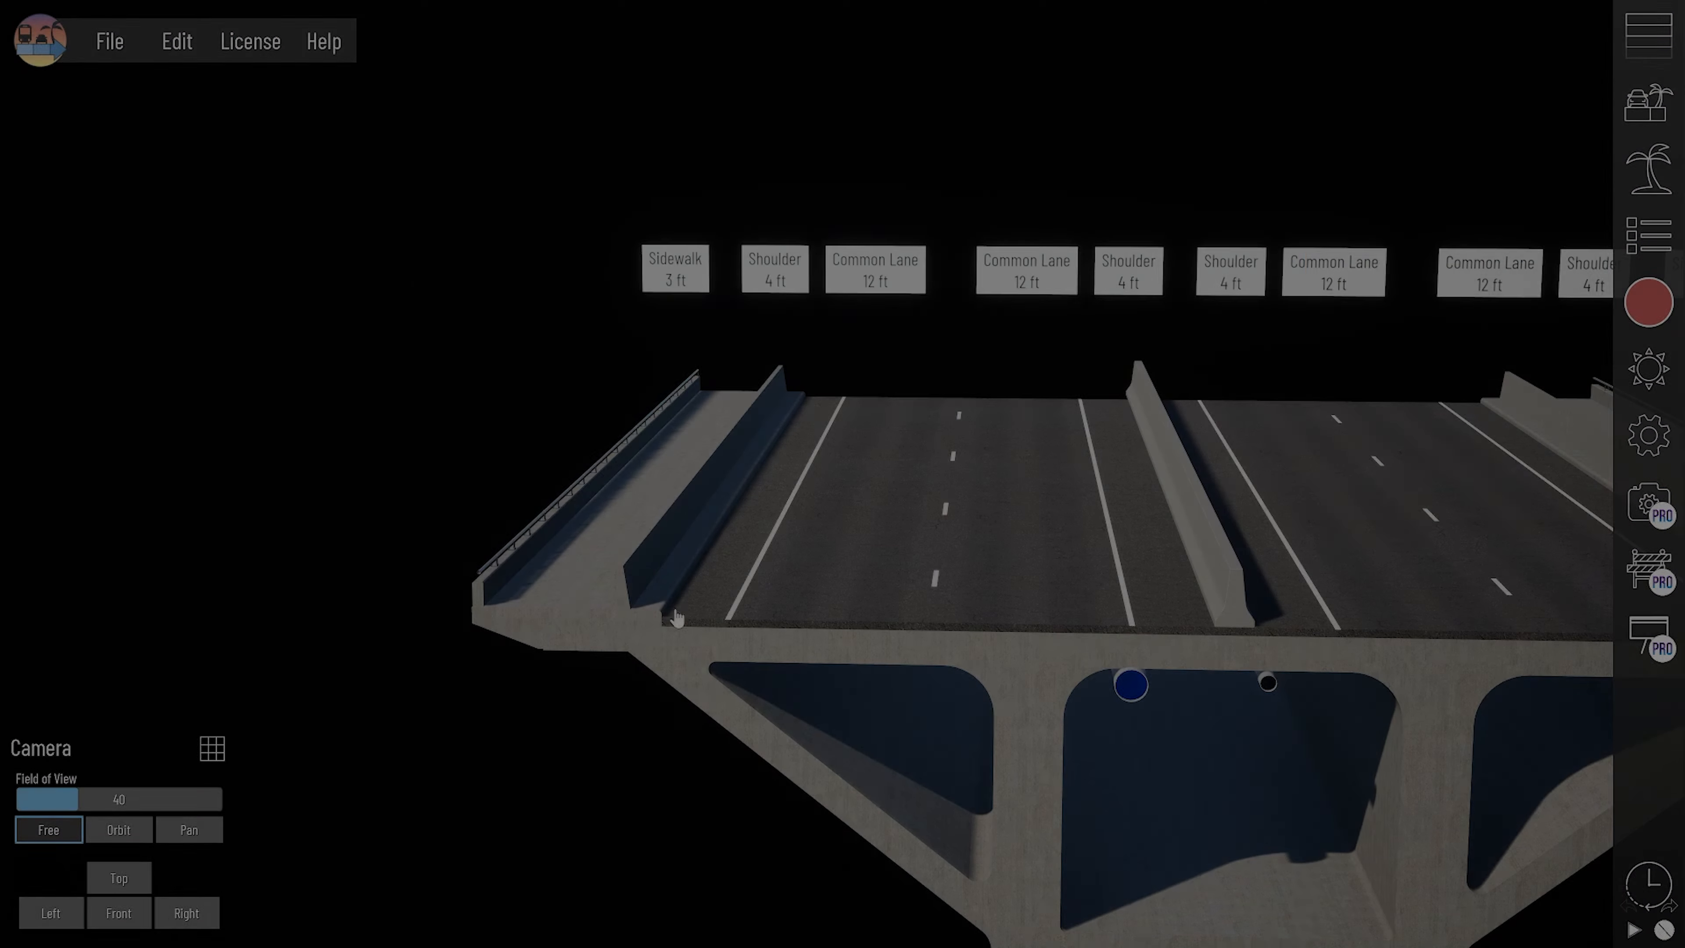
# - Select the bridge's Edge Lane beside the sidewalk and adjust its Old Barrier spacing, trying 14 ft before reducing it
pyautogui.scroll(2, 467, 604)
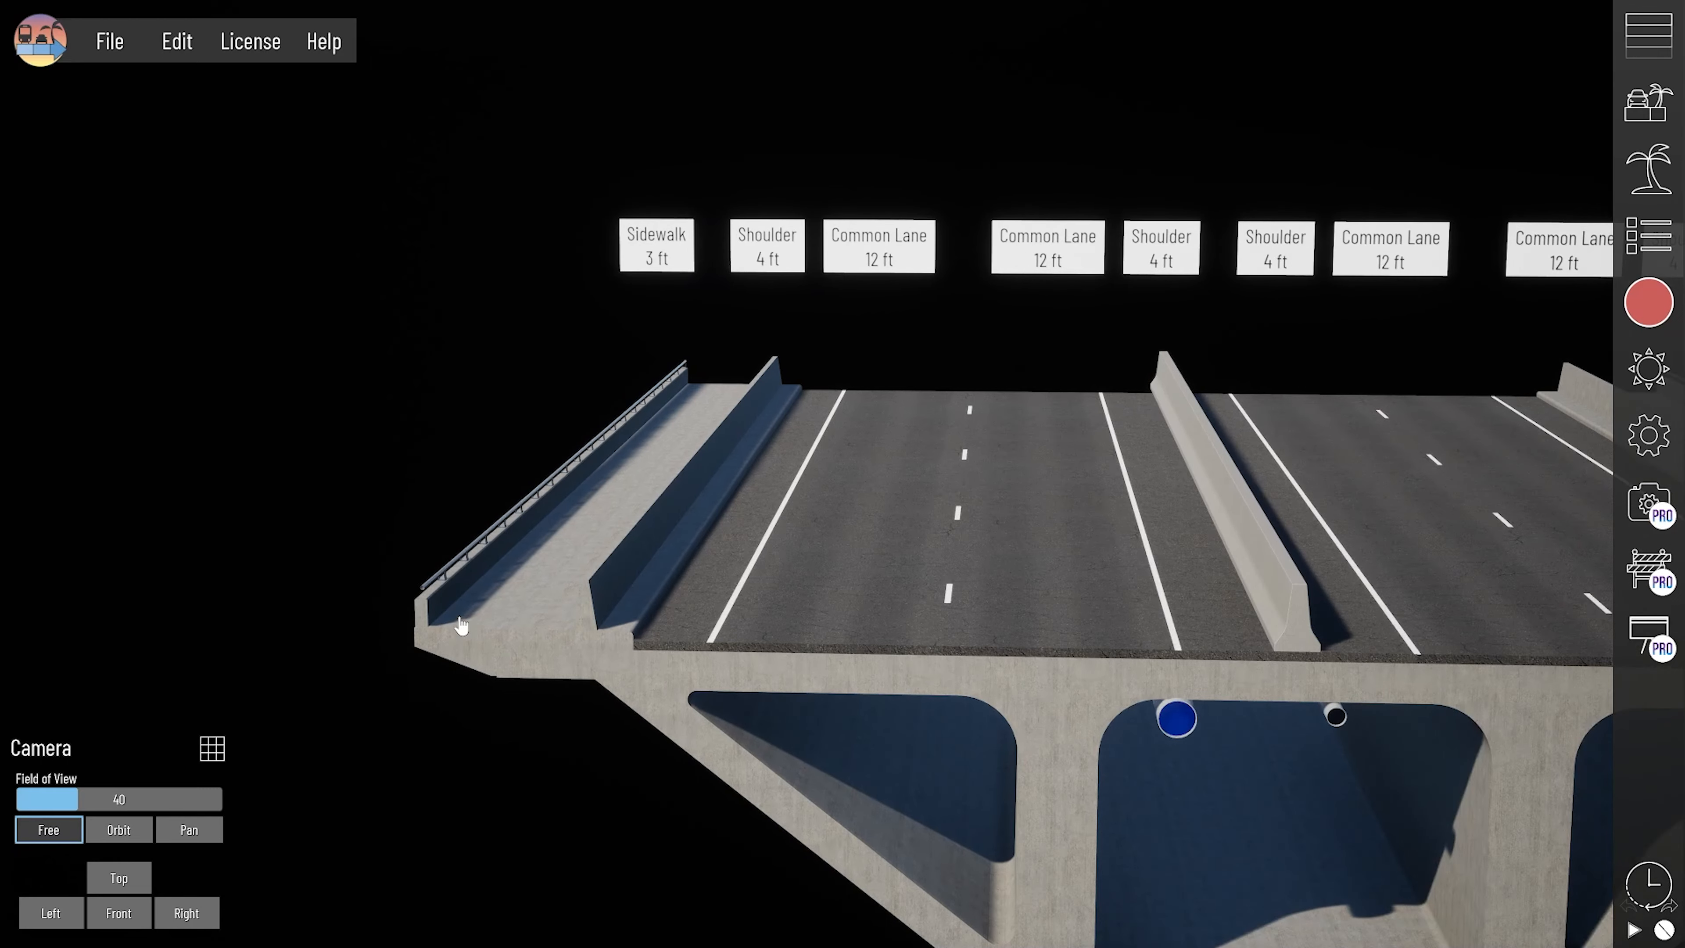
pyautogui.click(427, 647)
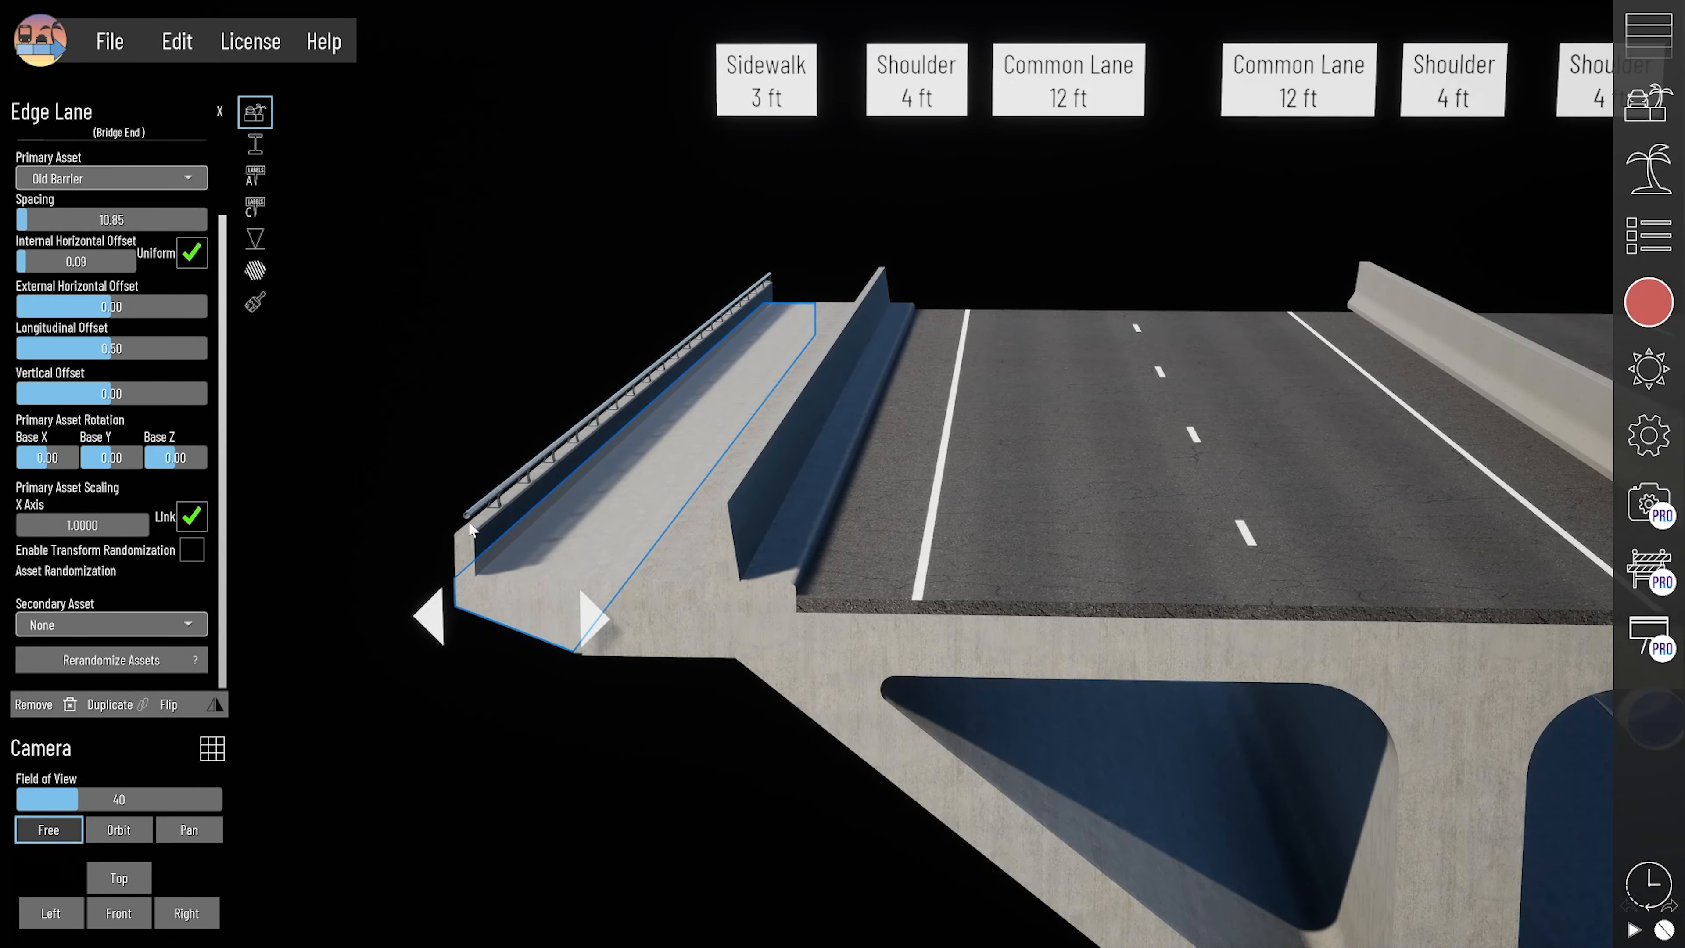
pyautogui.scroll(2, 468, 529)
pyautogui.moveTo(468, 529); pyautogui.dragTo(553, 528, button='middle')
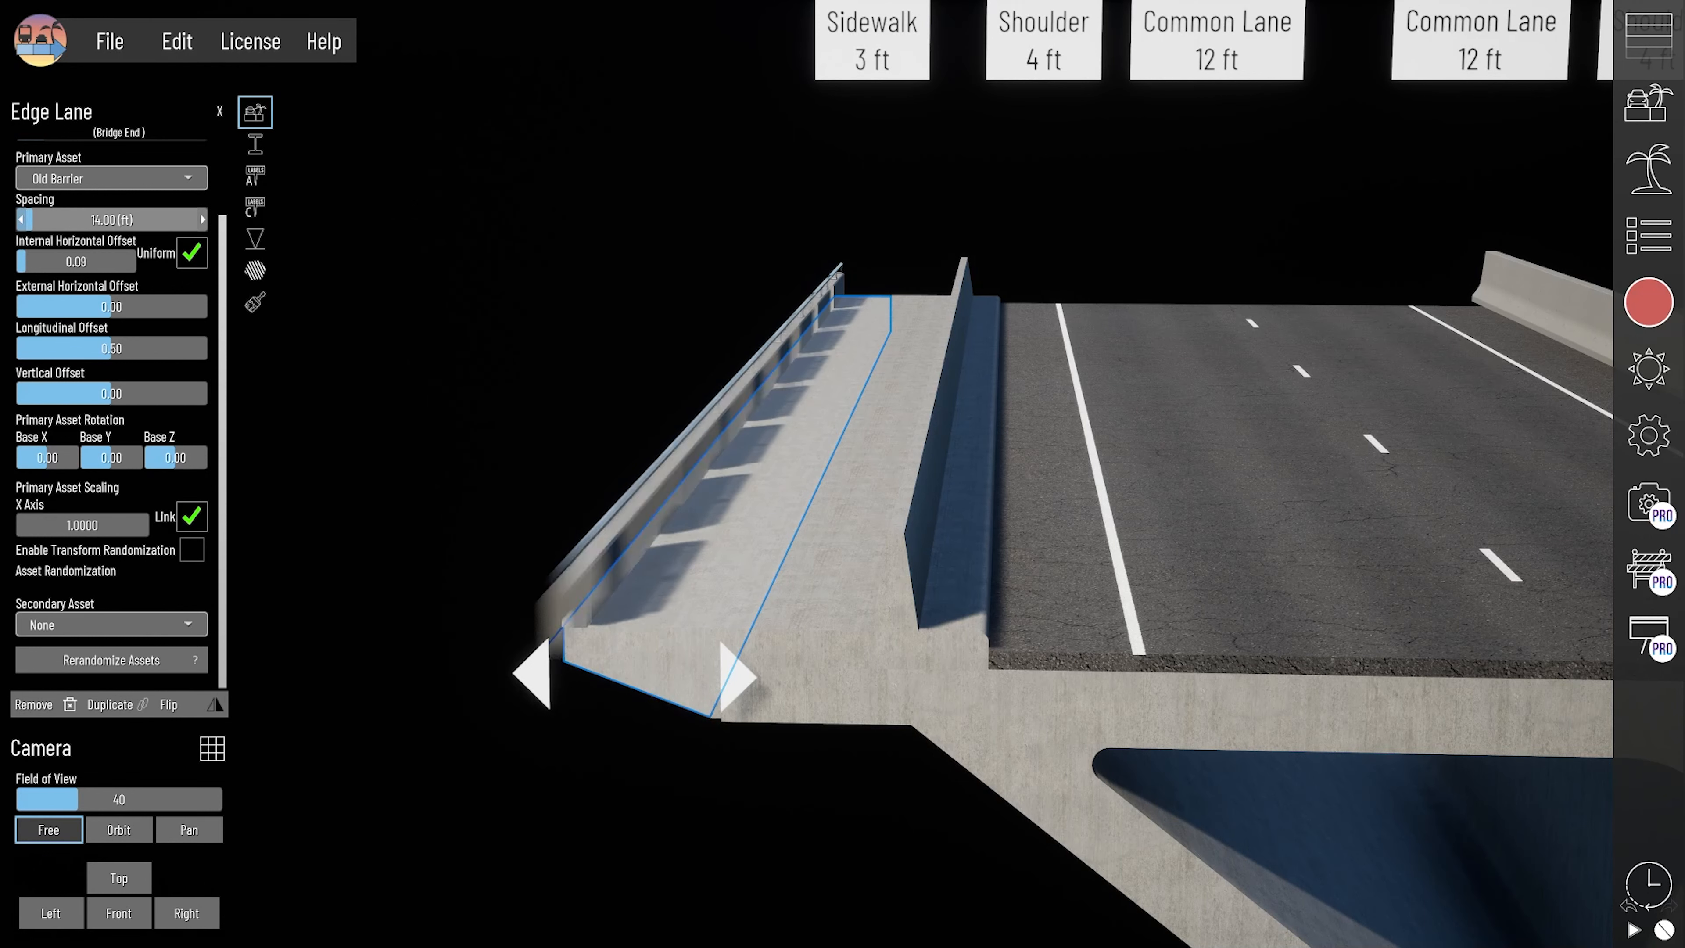
pyautogui.moveTo(32, 220); pyautogui.dragTo(23, 219)
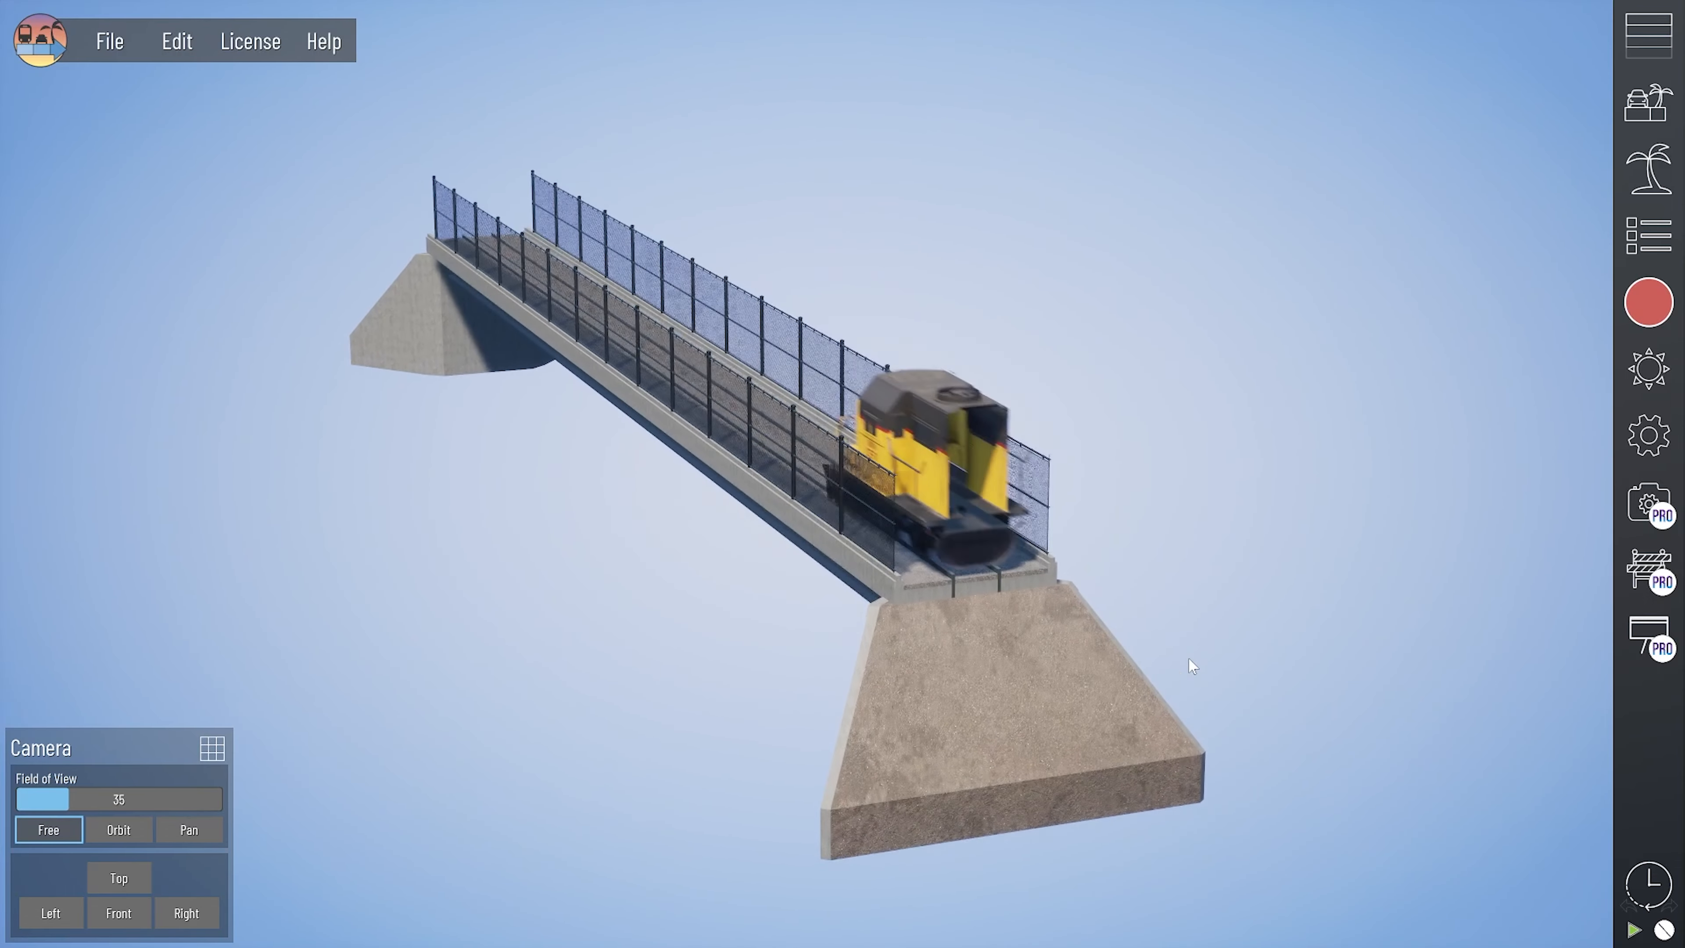
# - Select Abutment 2 at the near end of the rail bridge, slide it away from the deck, and delete it
pyautogui.click(975, 601)
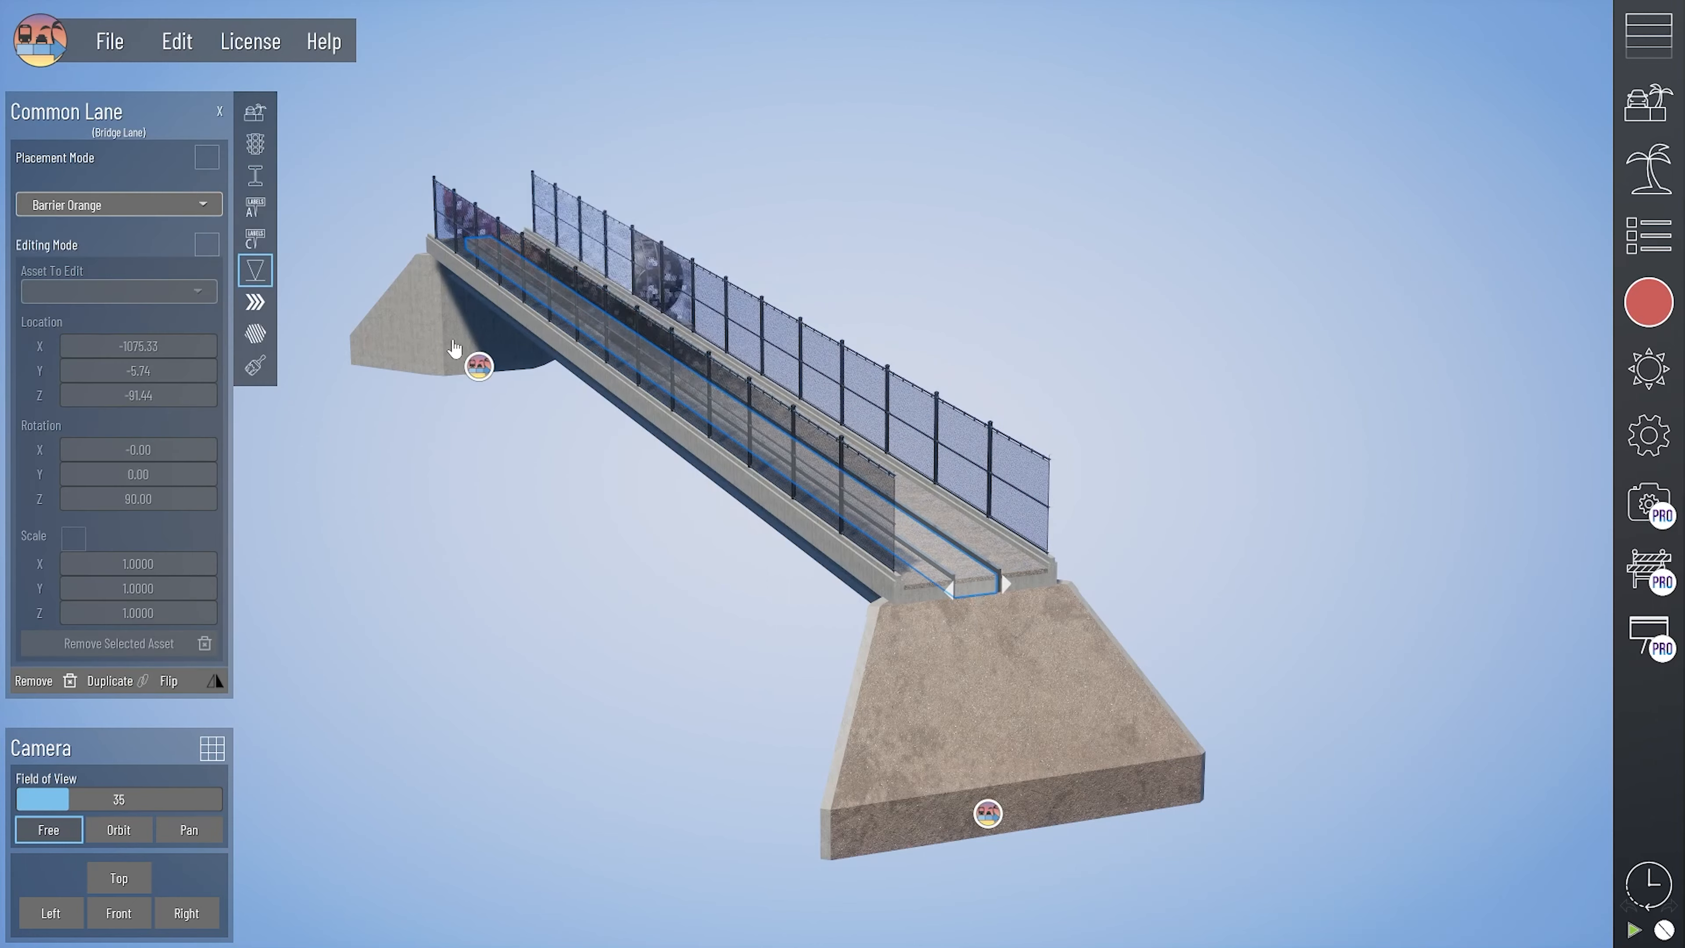
pyautogui.click(986, 815)
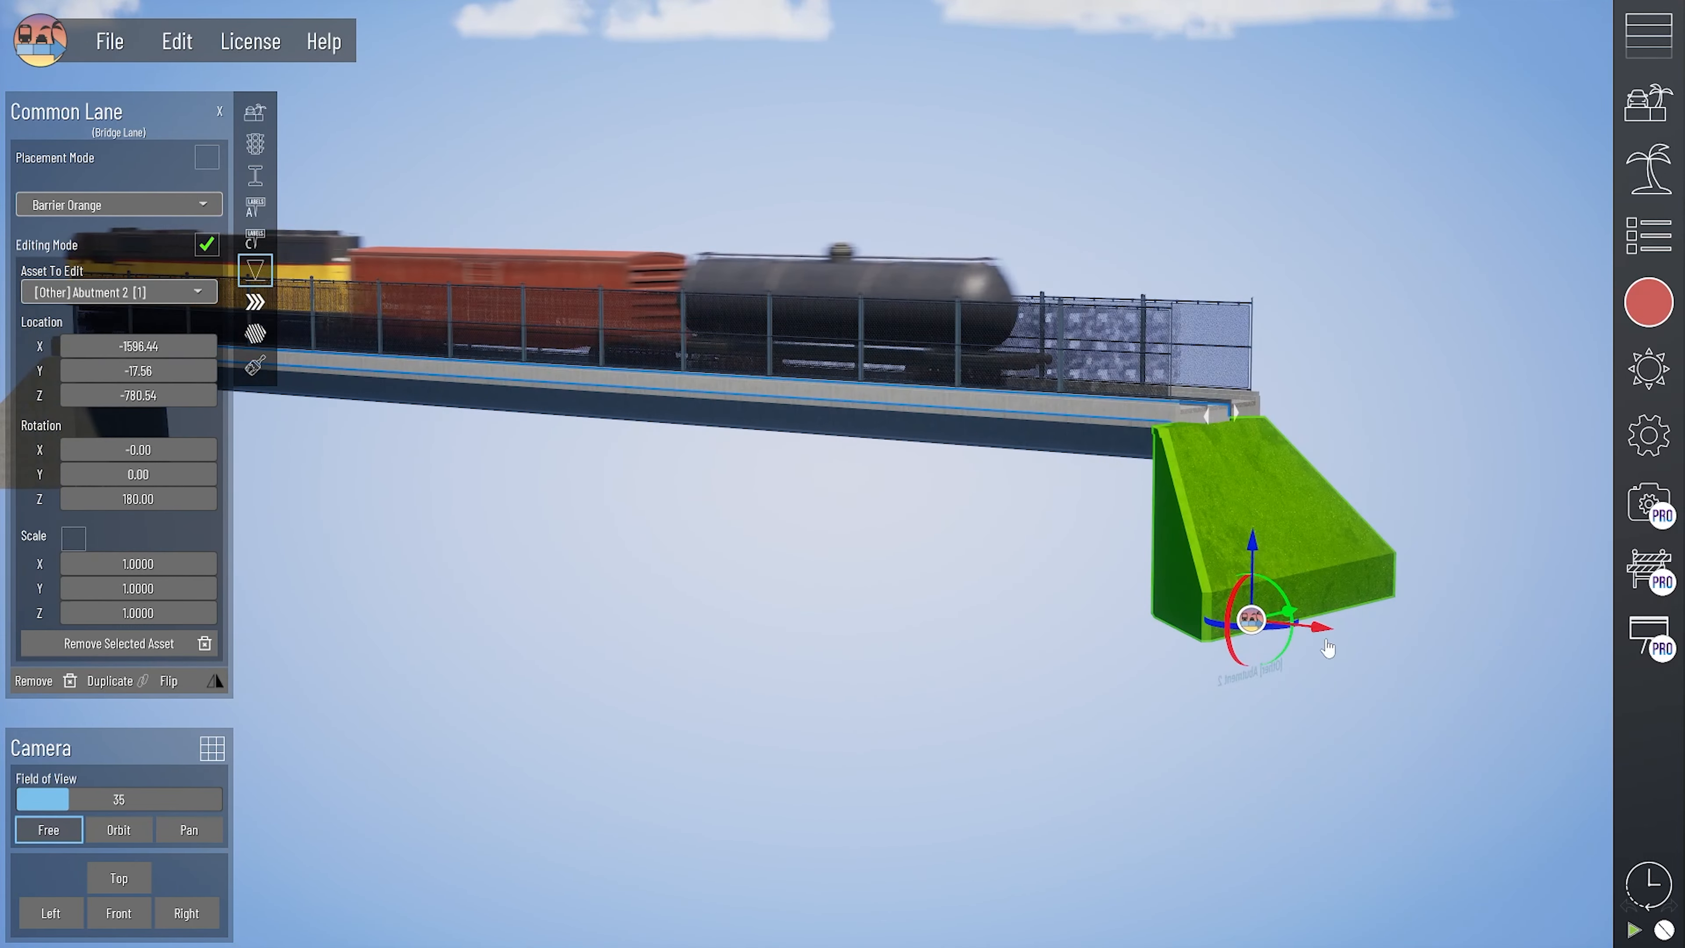
pyautogui.moveTo(1327, 634); pyautogui.dragTo(1372, 657)
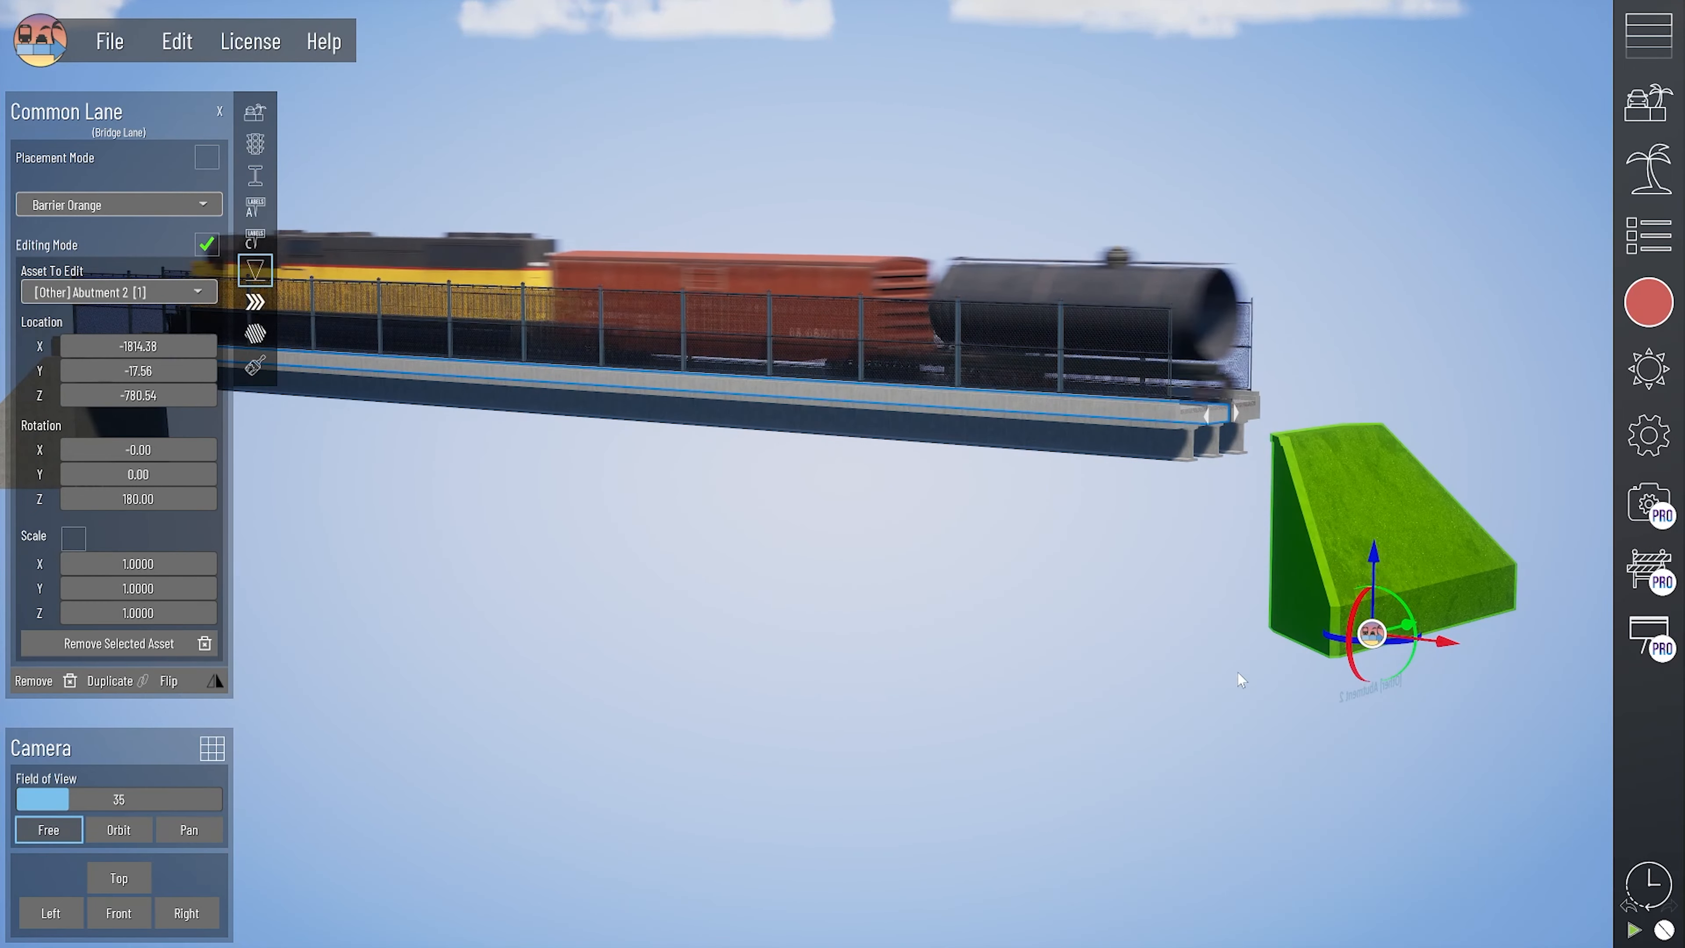
pyautogui.press('Delete')
# - Place an Abutment 1 asset from the library at the near end of the rail bridge
pyautogui.click(1660, 173)
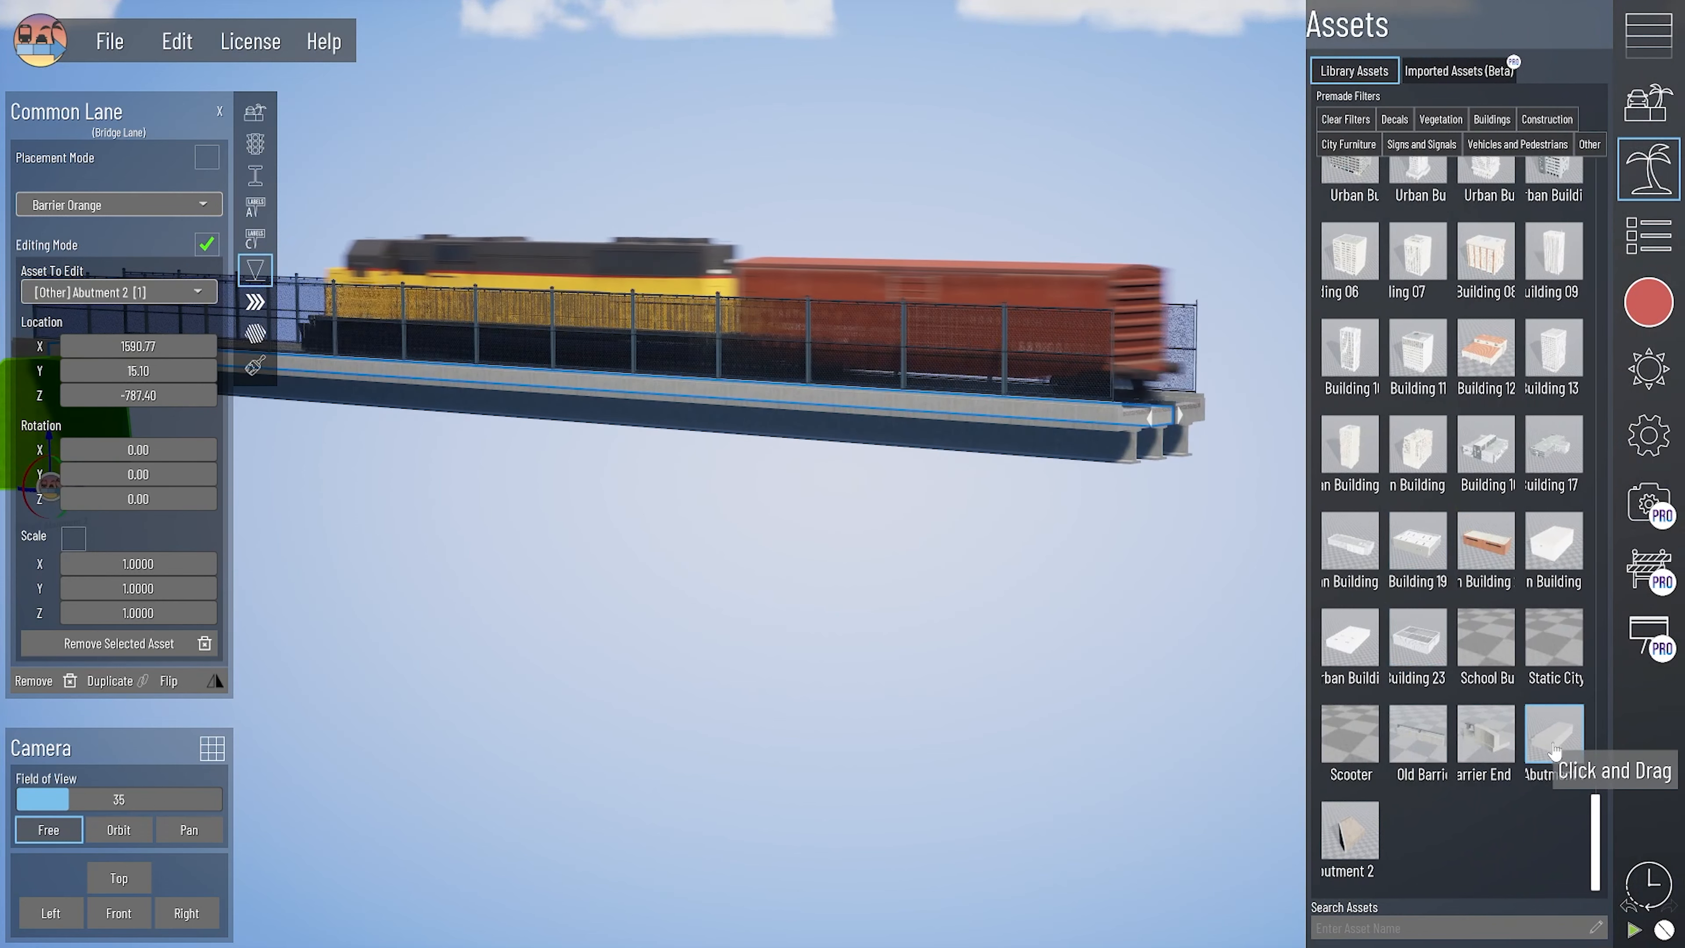
pyautogui.moveTo(1554, 751); pyautogui.dragTo(1020, 462)
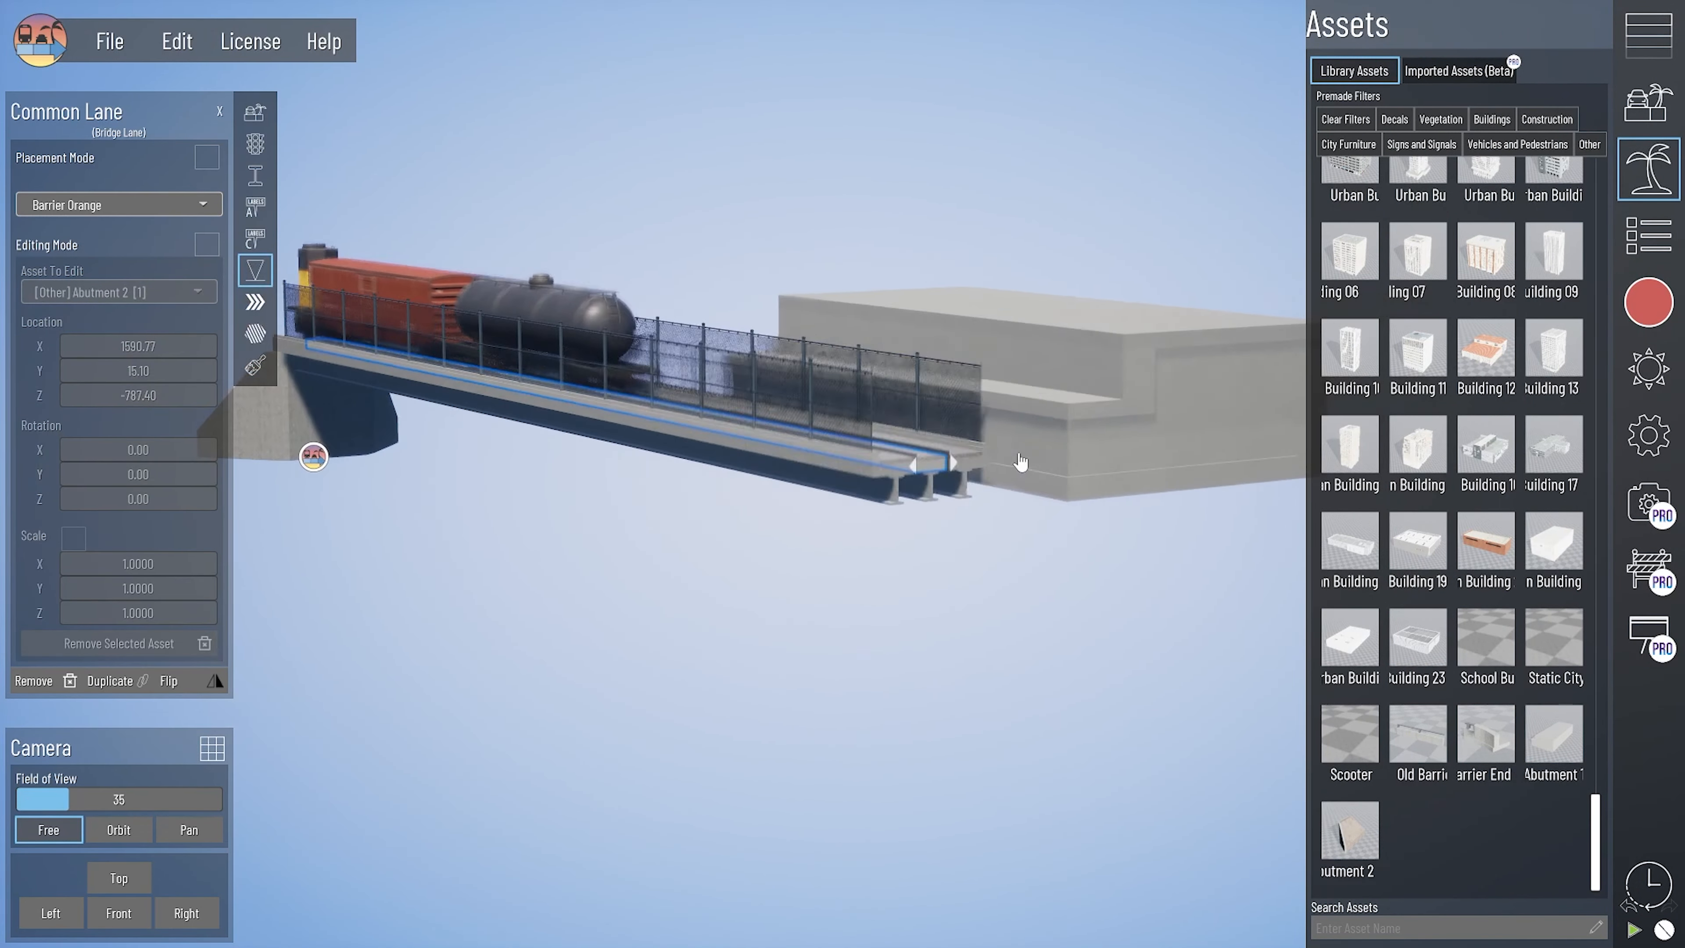
pyautogui.moveTo(939, 432); pyautogui.dragTo(878, 528, button='right')
pyautogui.moveTo(851, 550); pyautogui.dragTo(728, 579, button='right')
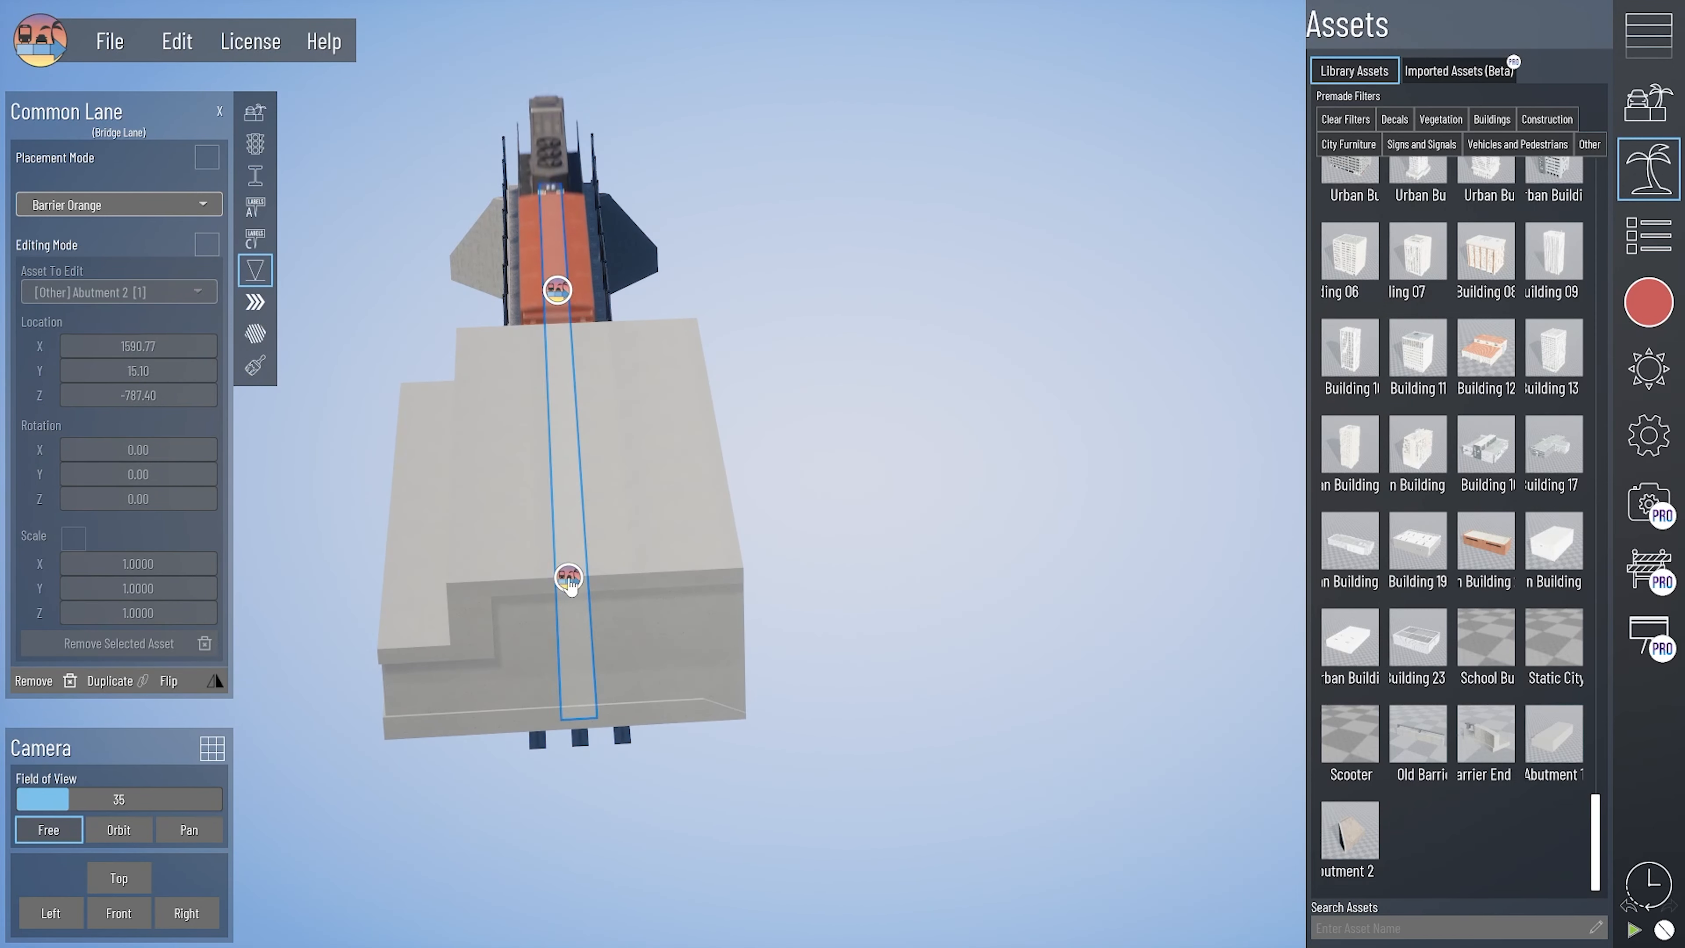
# - Select the placed Abutment 1 for editing and set its Z rotation to 180
pyautogui.click(569, 578)
pyautogui.moveTo(620, 889); pyautogui.dragTo(823, 659, button='right')
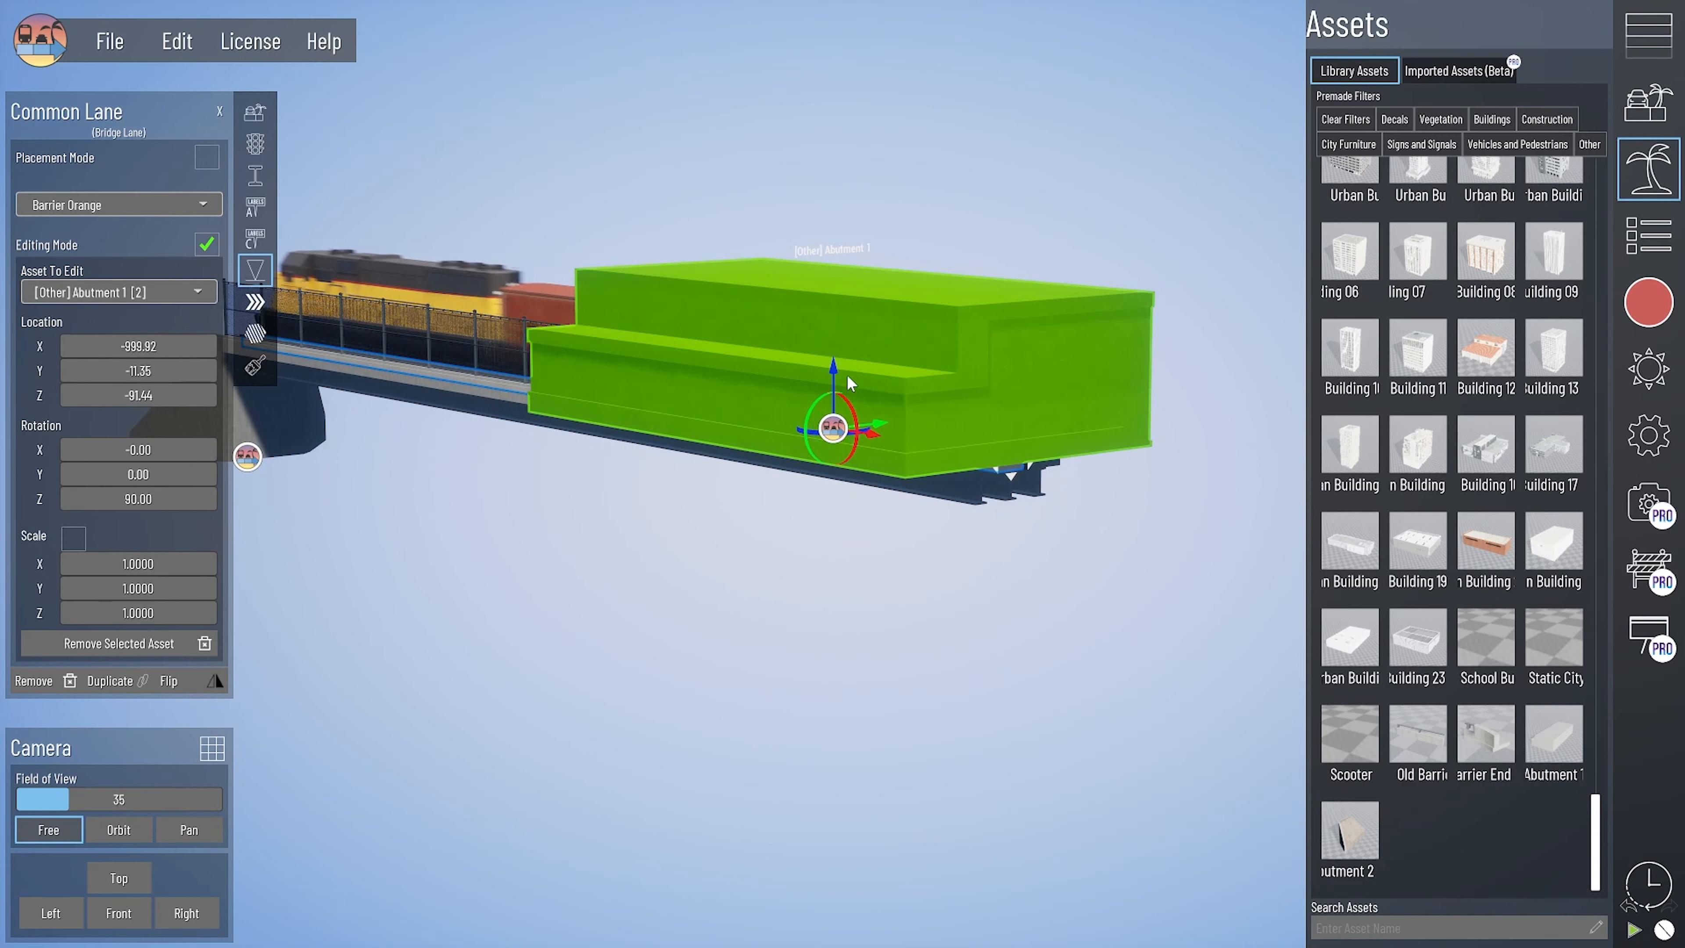
pyautogui.scroll(5, 852, 384)
pyautogui.moveTo(800, 417); pyautogui.dragTo(95, 496)
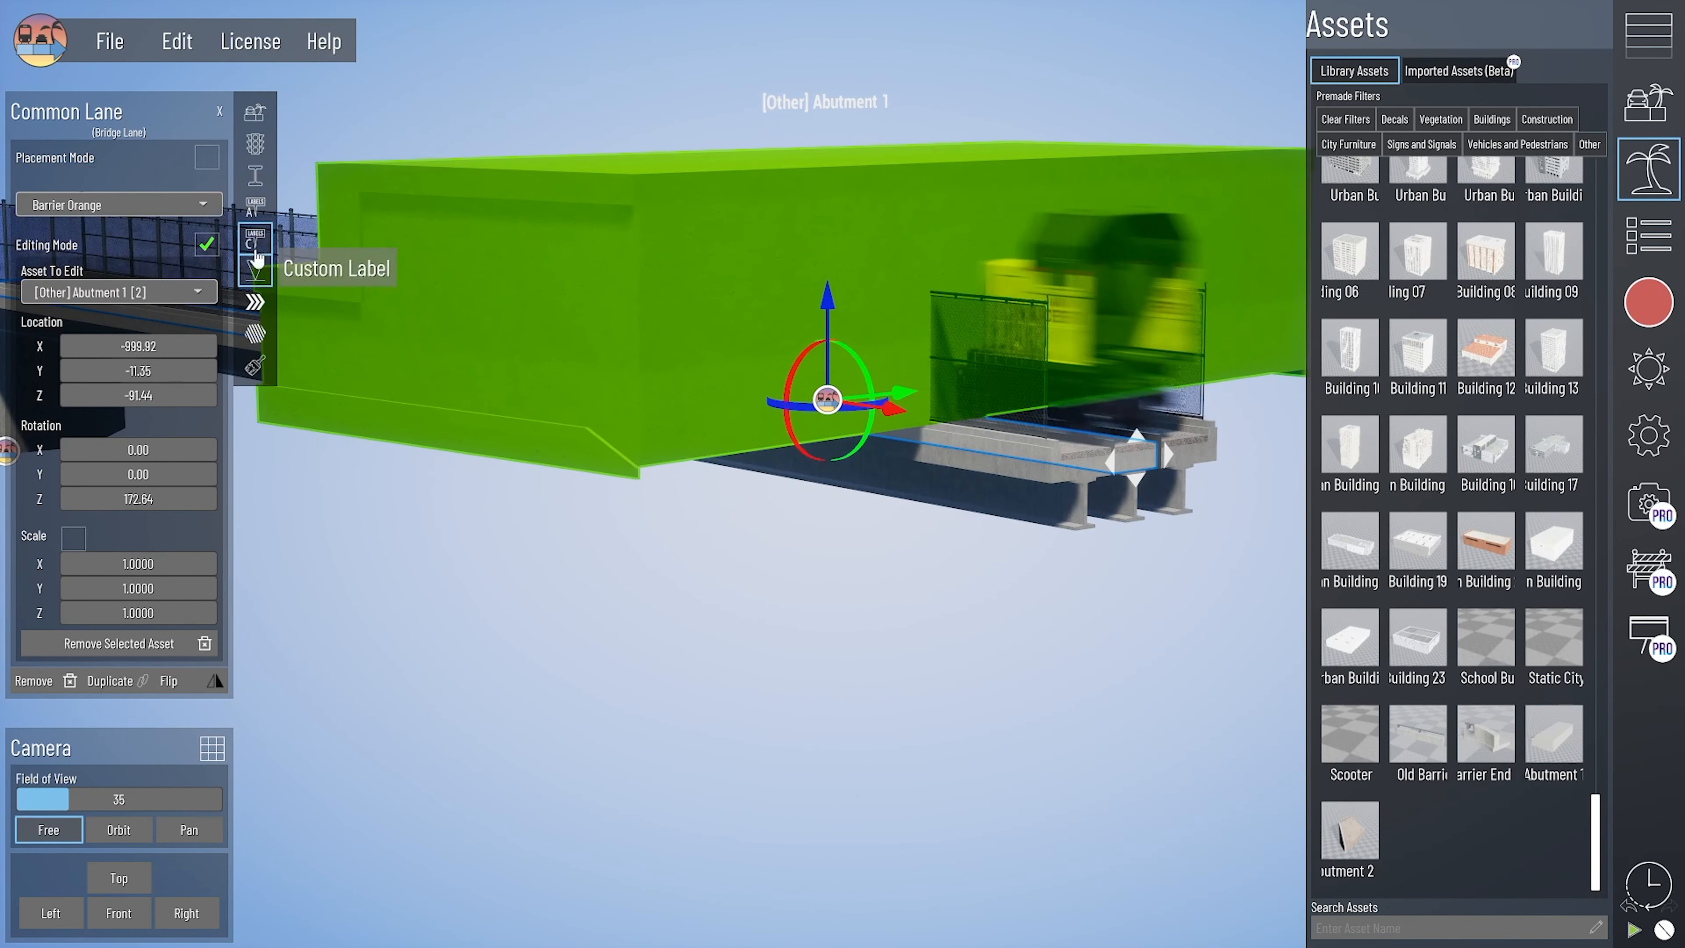
pyautogui.click(162, 499)
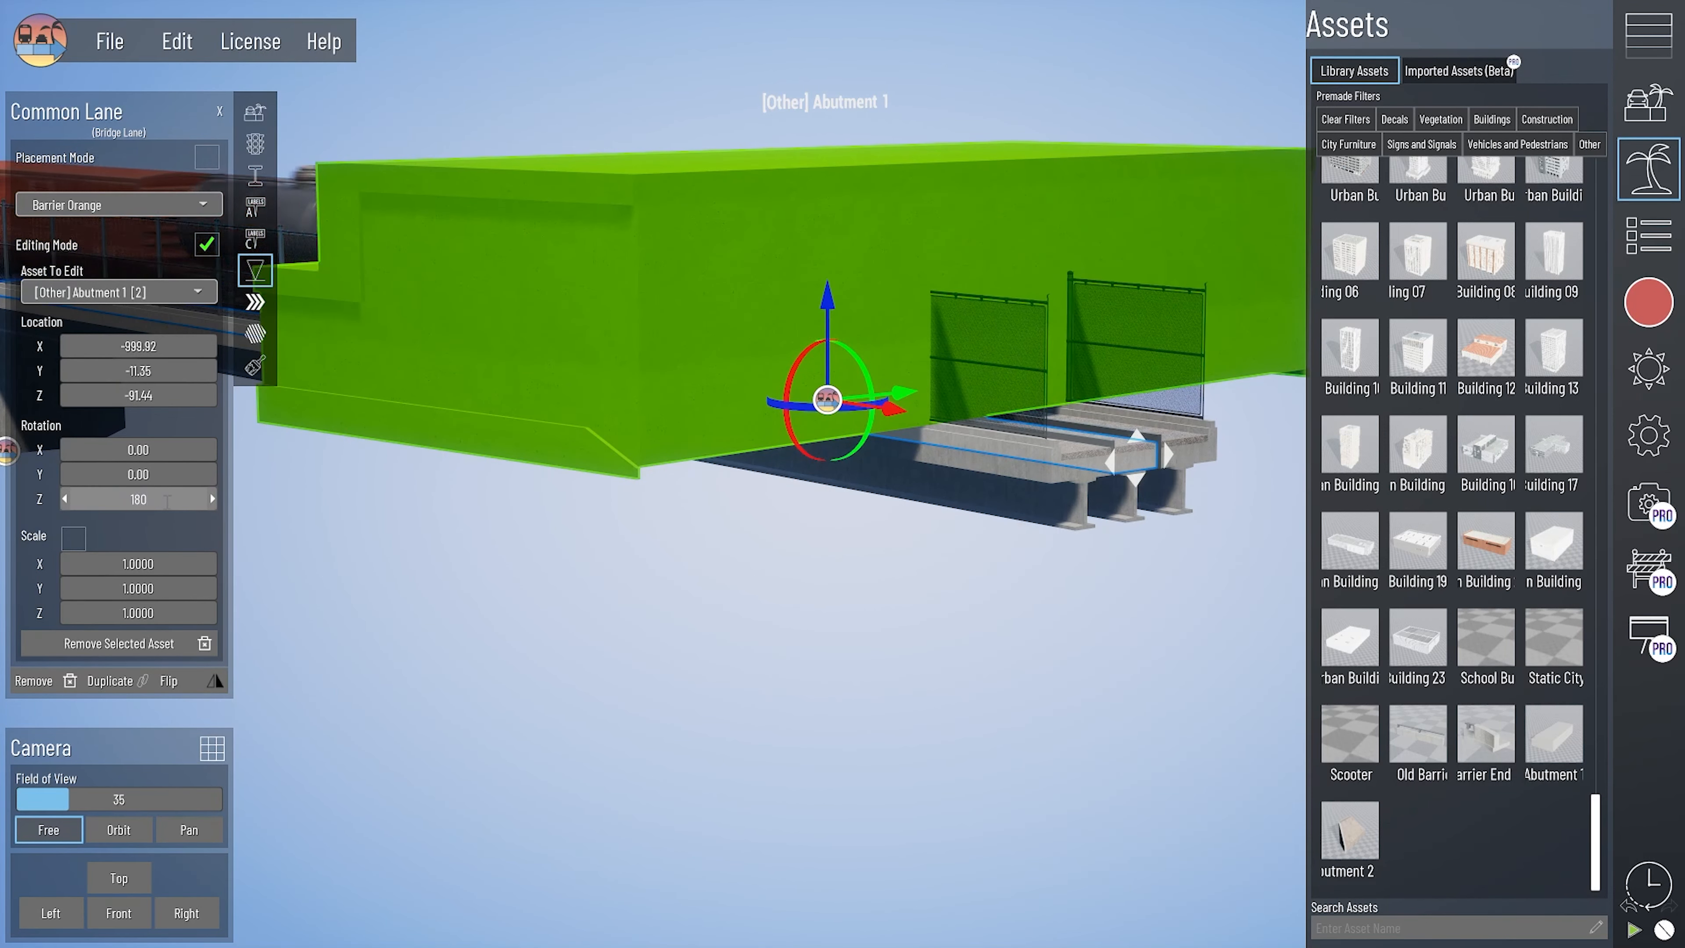
pyautogui.write('180')
pyautogui.press('Return')
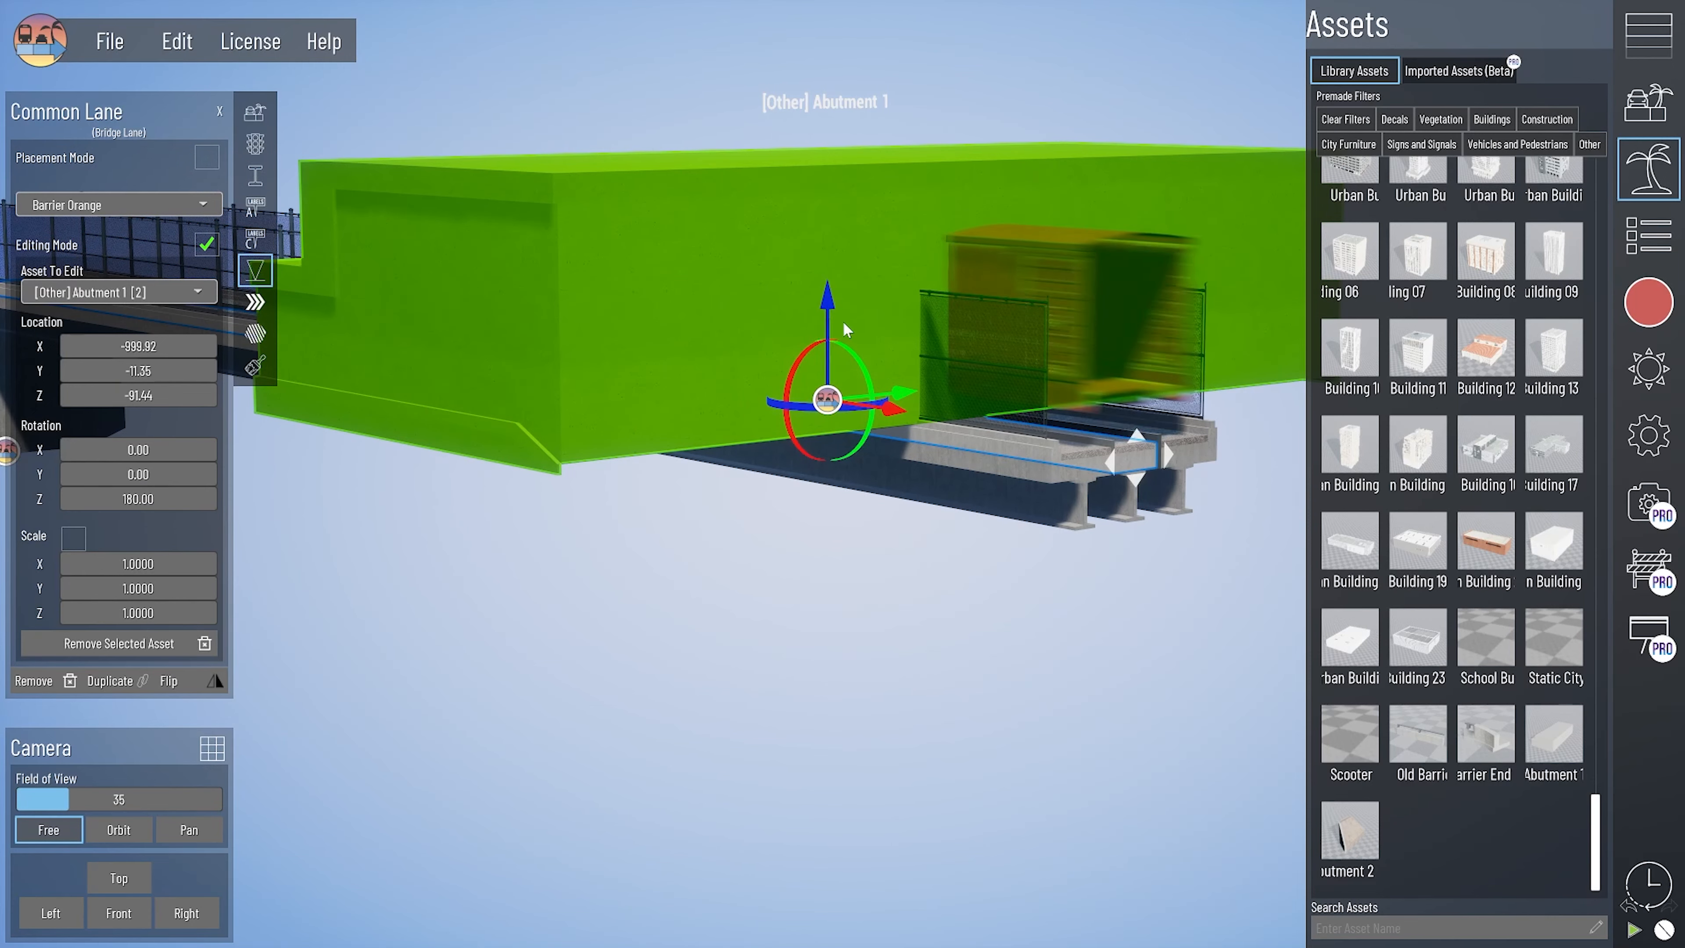
# - Lower Abutment 1 to about Z -563 and move it out to about X -1579 at the bridge's end
pyautogui.moveTo(828, 304); pyautogui.dragTo(829, 500)
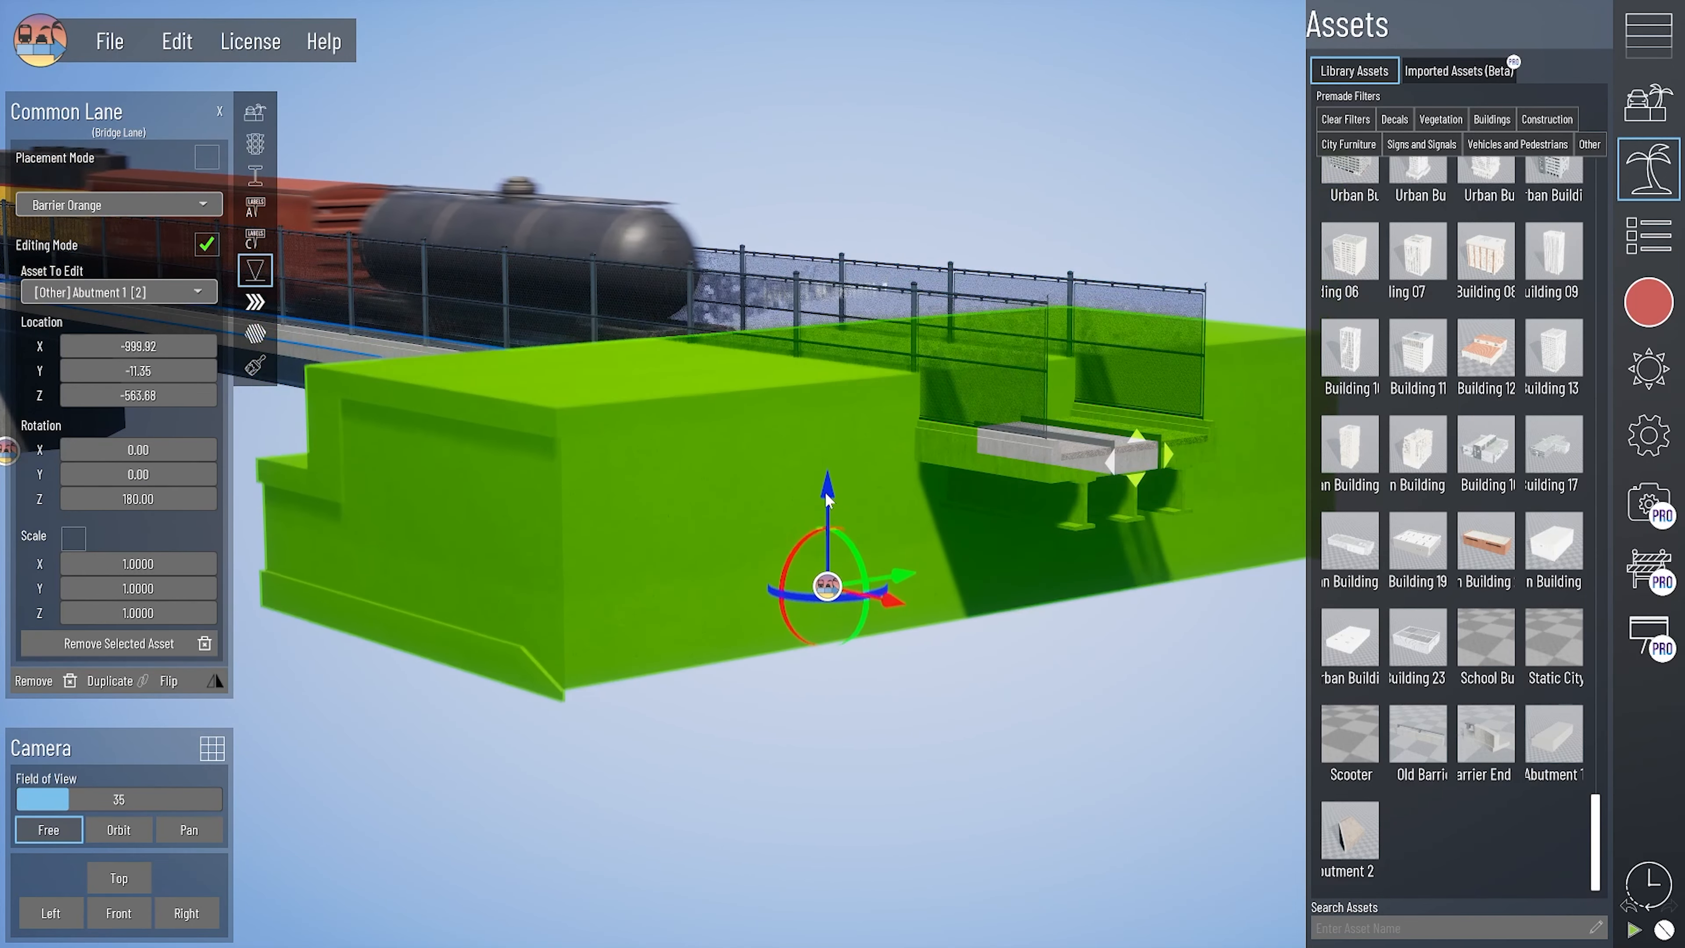
pyautogui.moveTo(893, 602); pyautogui.dragTo(1240, 681)
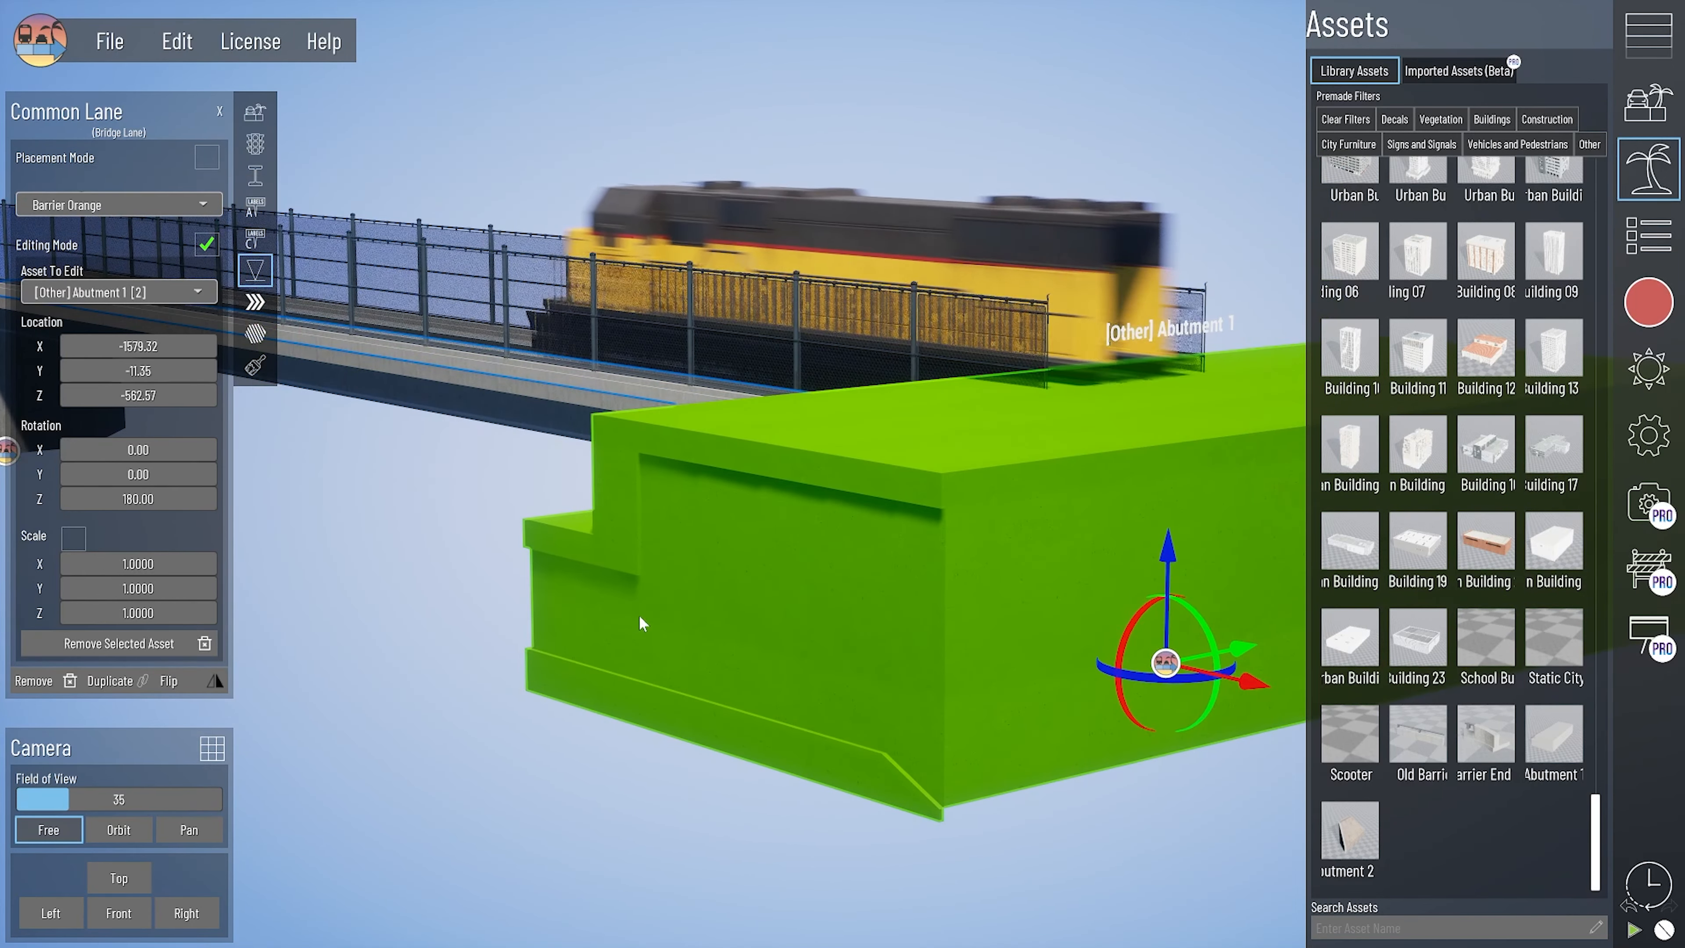
pyautogui.moveTo(638, 614)
pyautogui.mouseDown(button='right')
pyautogui.moveTo(725, 611)
pyautogui.moveTo(697, 592)
pyautogui.moveTo(710, 619)
pyautogui.moveTo(616, 617)
pyautogui.mouseUp(button='right')
pyautogui.press('d')
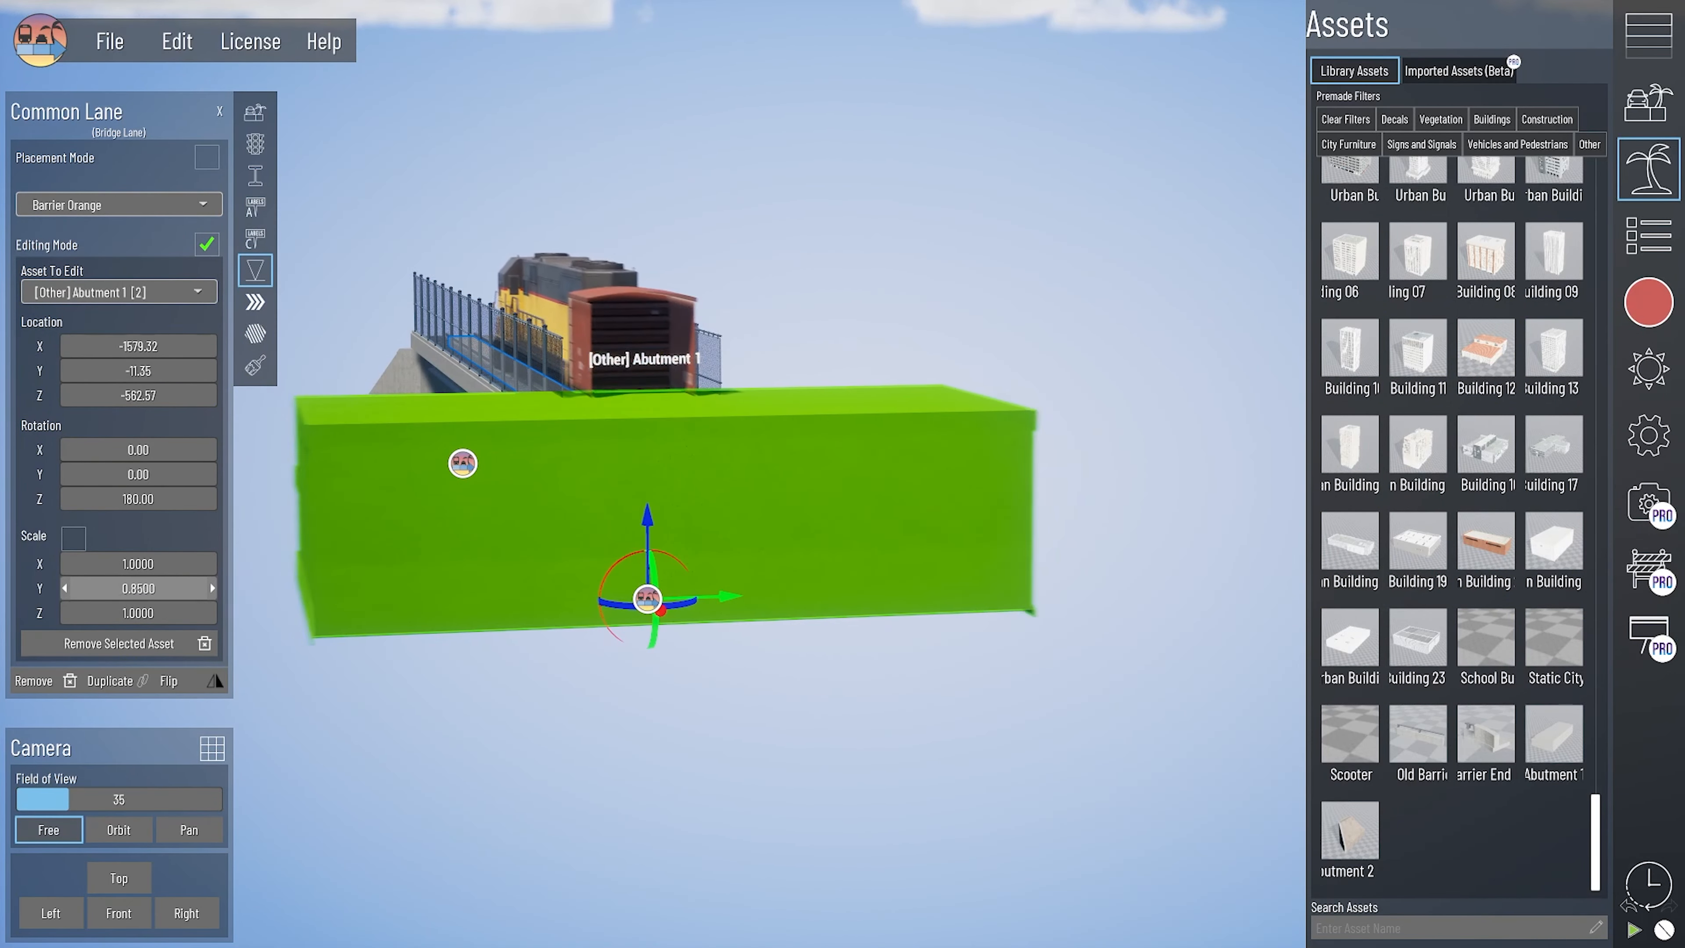
# - Narrow Abutment 1 to a Y scale of about 0.16 and shorten it to an X scale of about 0.49
pyautogui.moveTo(137, 589); pyautogui.dragTo(83, 589)
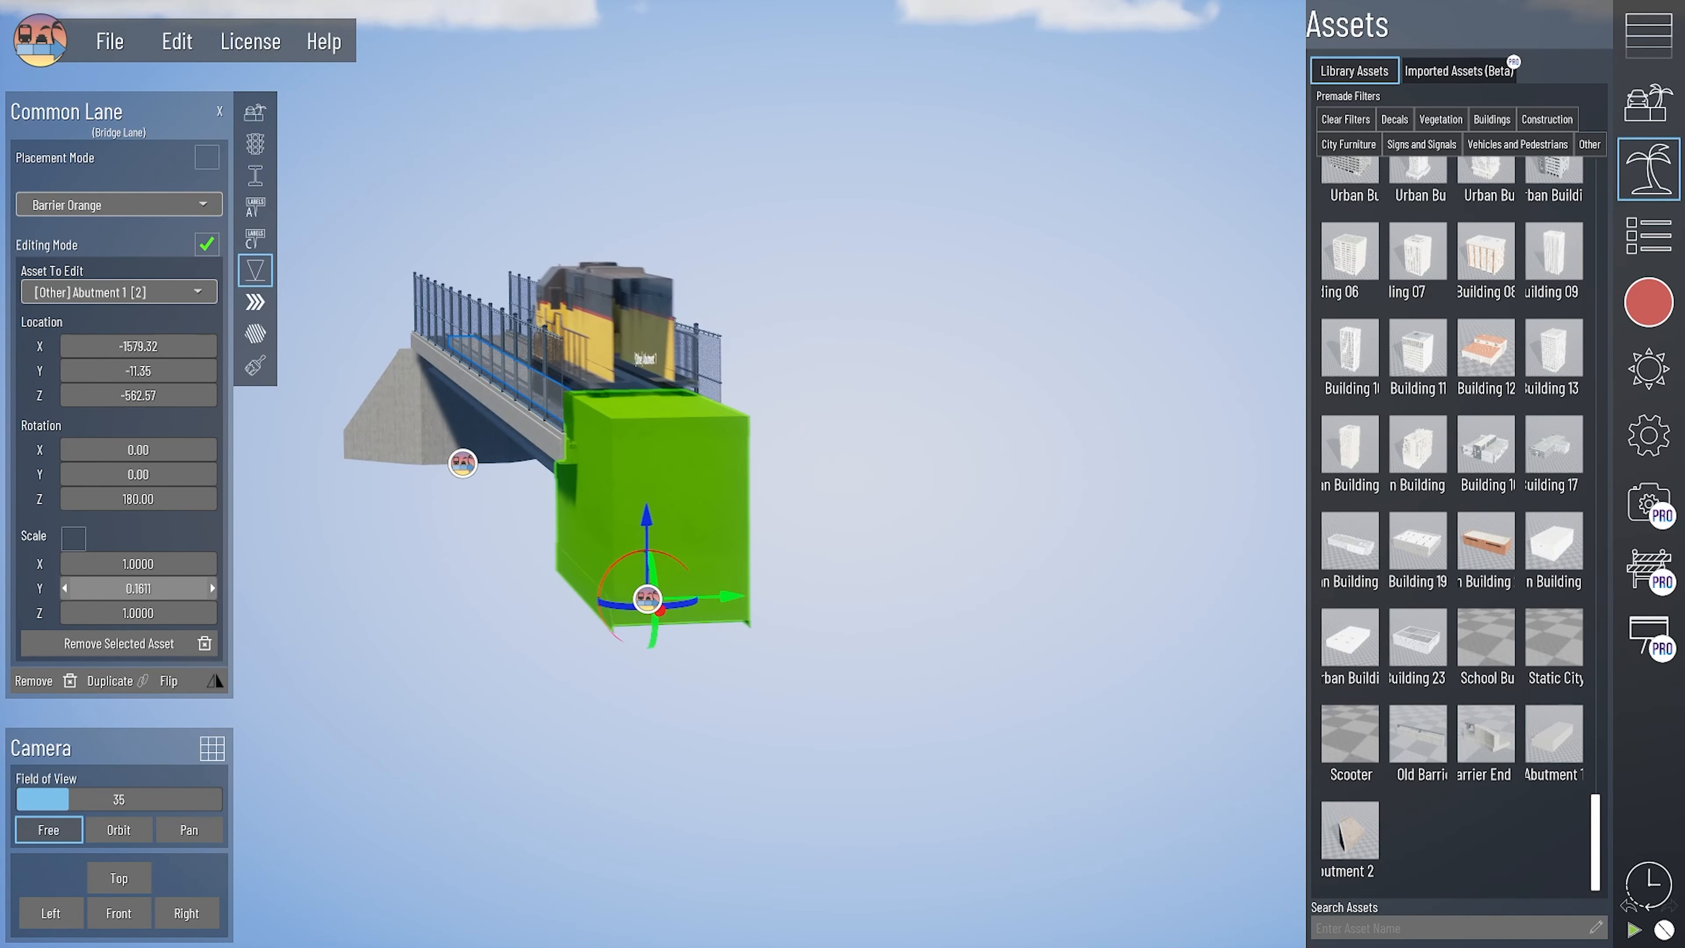
pyautogui.press('w')
pyautogui.press('a')
pyautogui.moveTo(457, 561); pyautogui.dragTo(564, 572, button='right')
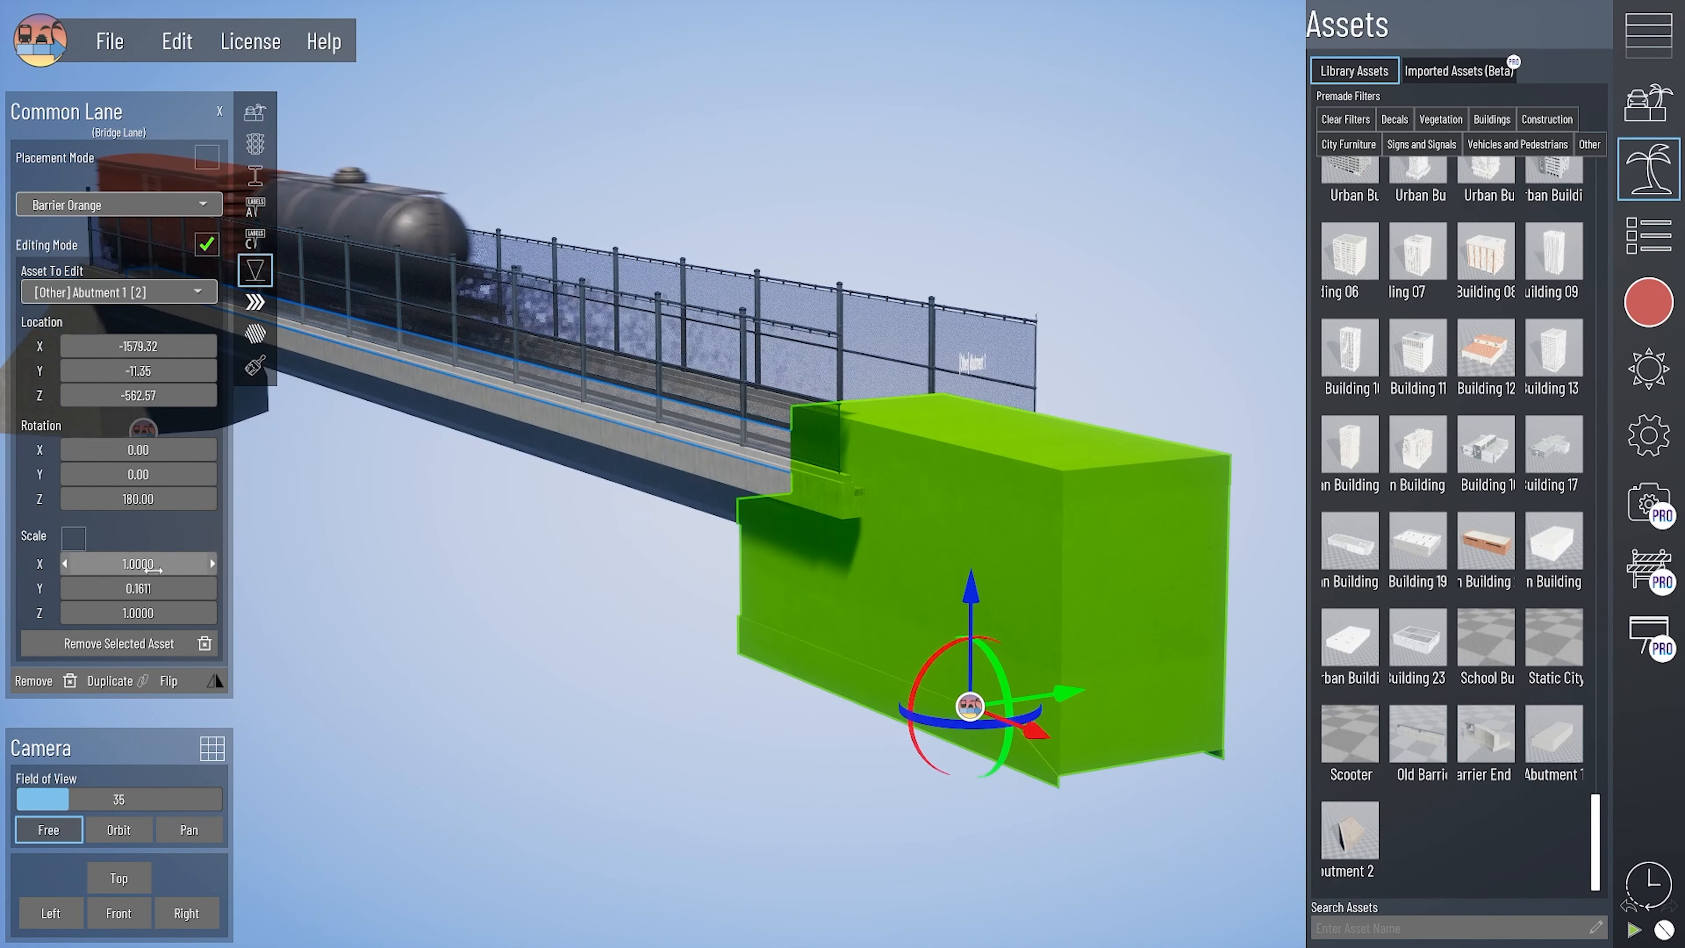
pyautogui.moveTo(137, 564); pyautogui.dragTo(106, 564)
# - Reduce Abutment 1's Z scale to about 0.68 and raise it to about Z -526 under the rail bridge deck
pyautogui.moveTo(281, 583); pyautogui.dragTo(234, 681, button='right')
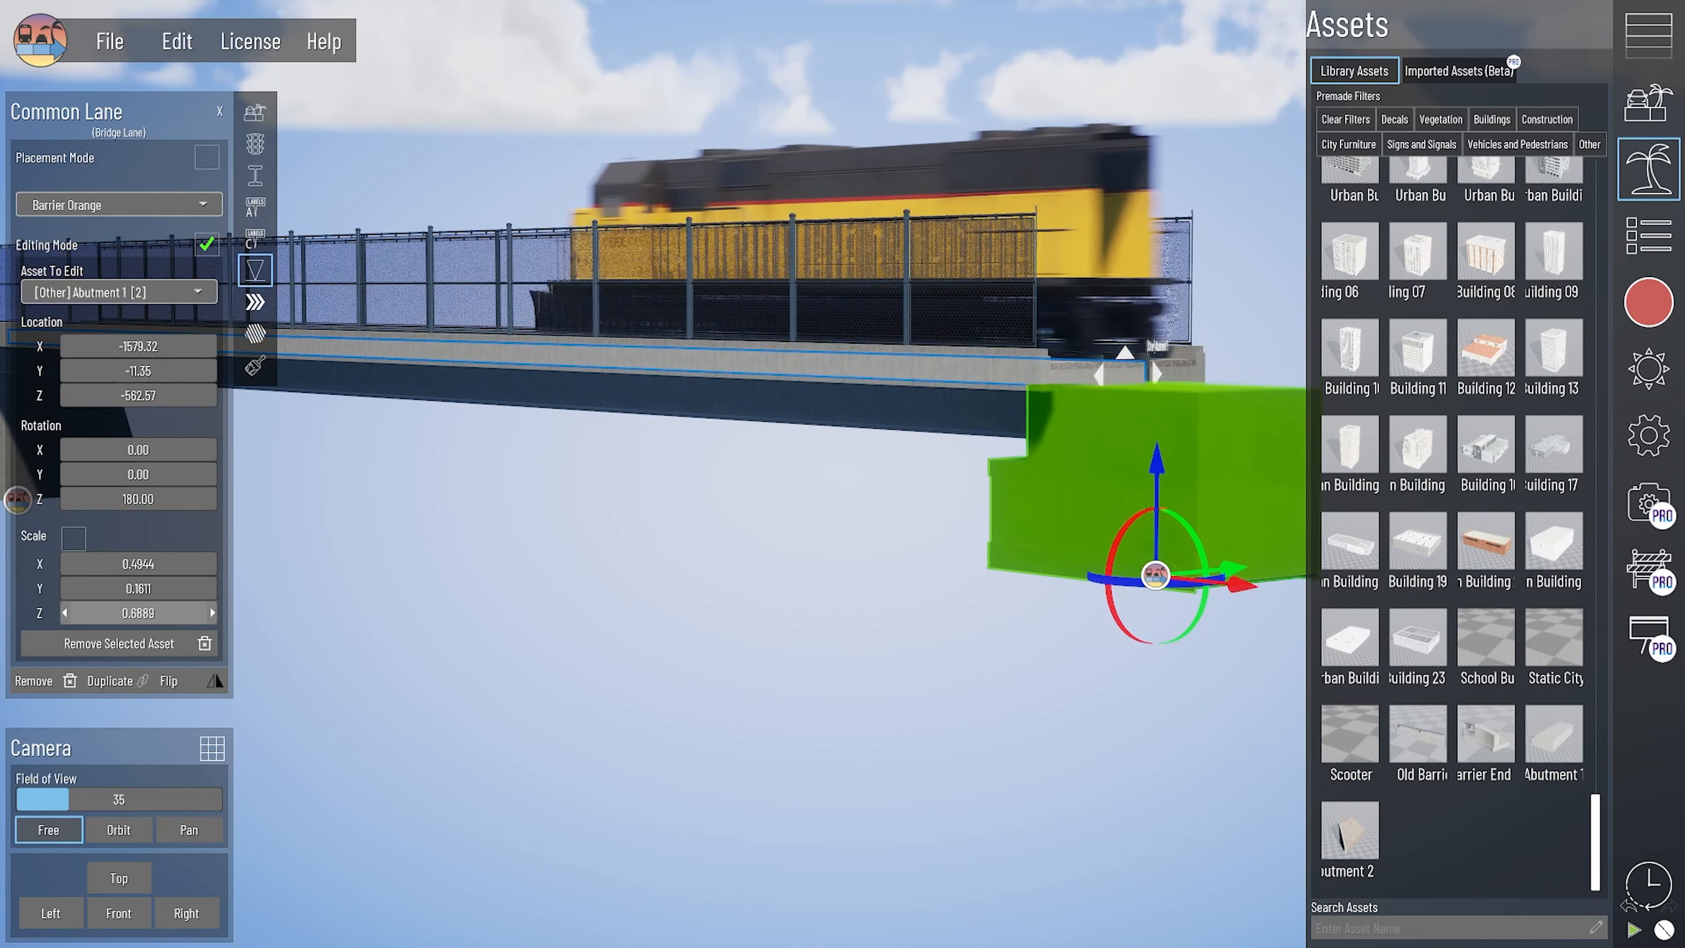
pyautogui.moveTo(137, 612); pyautogui.dragTo(133, 613)
pyautogui.moveTo(630, 670); pyautogui.dragTo(765, 440, button='right')
pyautogui.scroll(4, 1042, 564)
pyautogui.moveTo(1022, 468); pyautogui.dragTo(1062, 413)
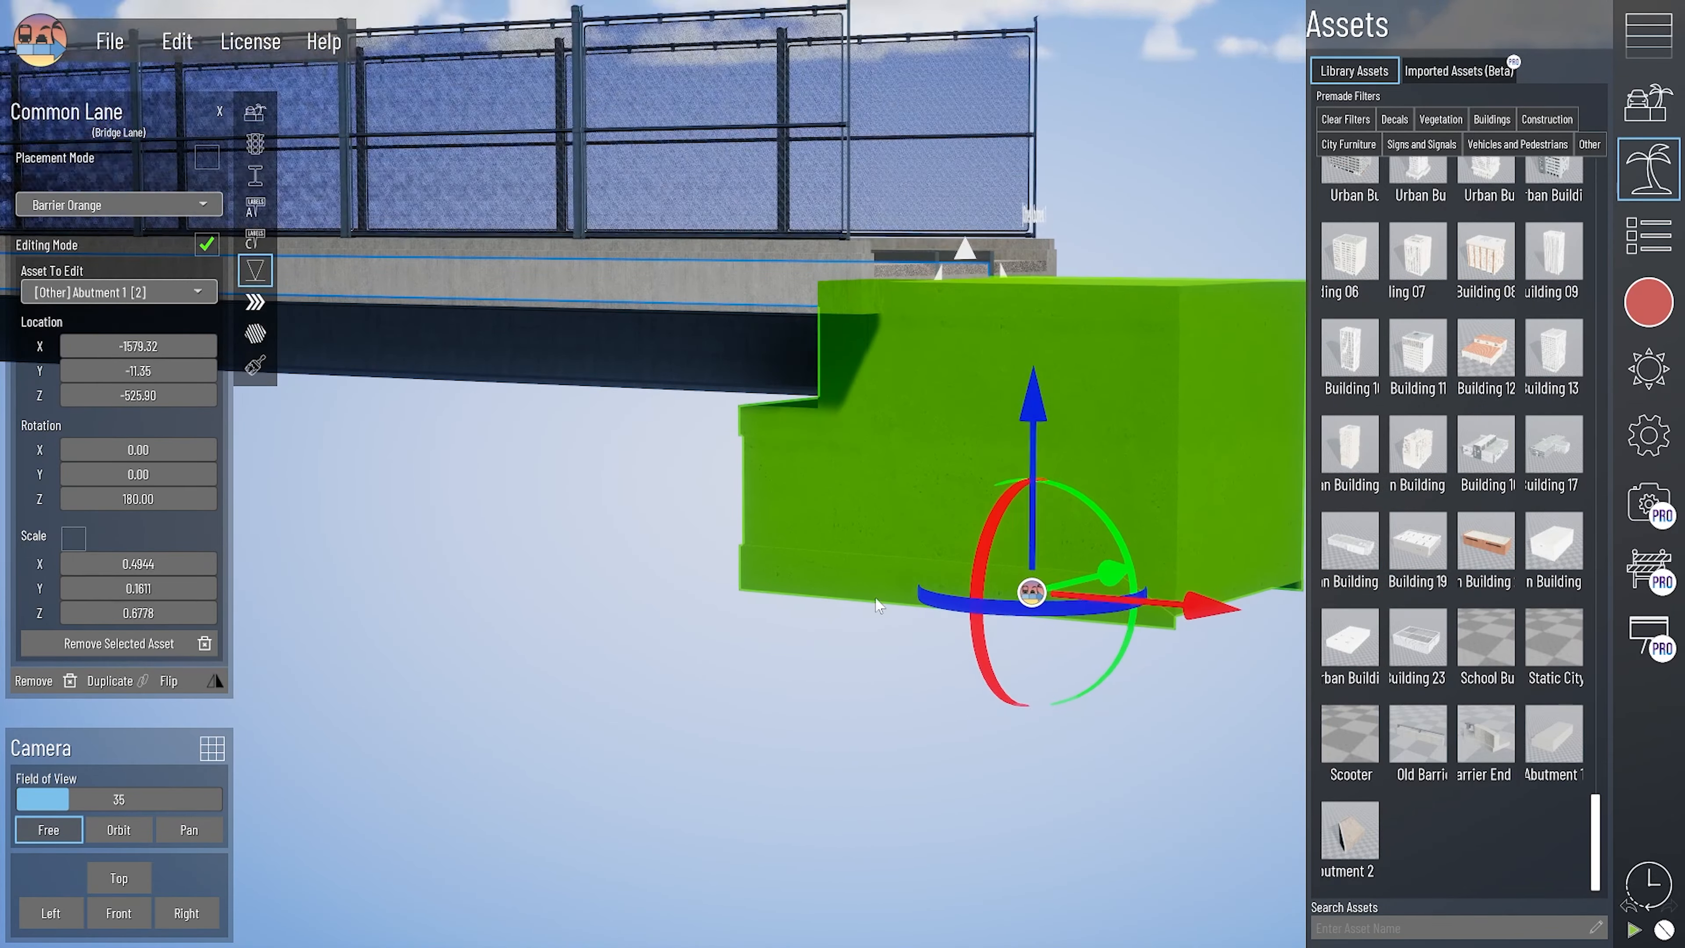
# - Set Abutment 1's Z scale to about 0.70, slide it to about X -1374 at the bridge end, and deselect it
pyautogui.moveTo(880, 602); pyautogui.dragTo(549, 701, button='right')
pyautogui.scroll(-2, 550, 701)
pyautogui.moveTo(138, 612); pyautogui.dragTo(147, 612)
pyautogui.moveTo(1060, 394); pyautogui.dragTo(1115, 381, button='right')
pyautogui.moveTo(1061, 531); pyautogui.dragTo(836, 533)
pyautogui.moveTo(953, 560); pyautogui.dragTo(713, 629, button='right')
pyautogui.click(713, 628)
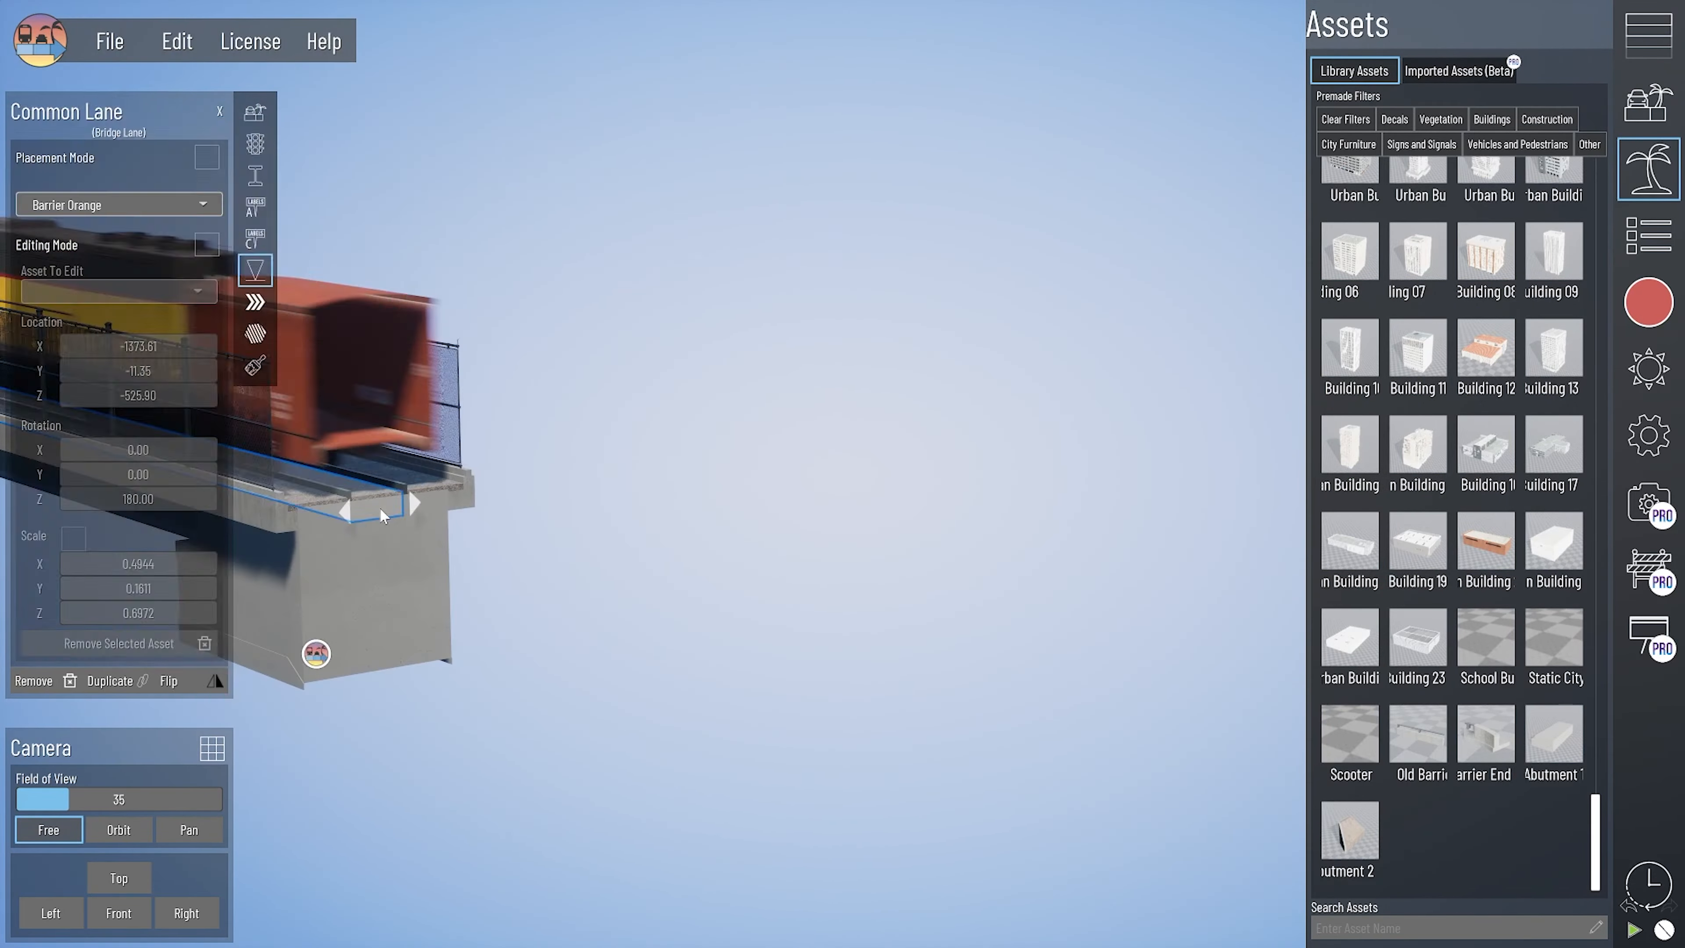
# - Reselect Abutment 1, widen it to a Y scale of about 0.22, center it under the deck at about Y 9, and deselect it
pyautogui.click(312, 654)
pyautogui.moveTo(312, 655); pyautogui.dragTo(485, 693, button='right')
pyautogui.moveTo(138, 588); pyautogui.dragTo(153, 588)
pyautogui.moveTo(485, 693); pyautogui.dragTo(617, 750, button='right')
pyautogui.moveTo(691, 701); pyautogui.dragTo(701, 702)
pyautogui.moveTo(138, 588); pyautogui.dragTo(147, 588)
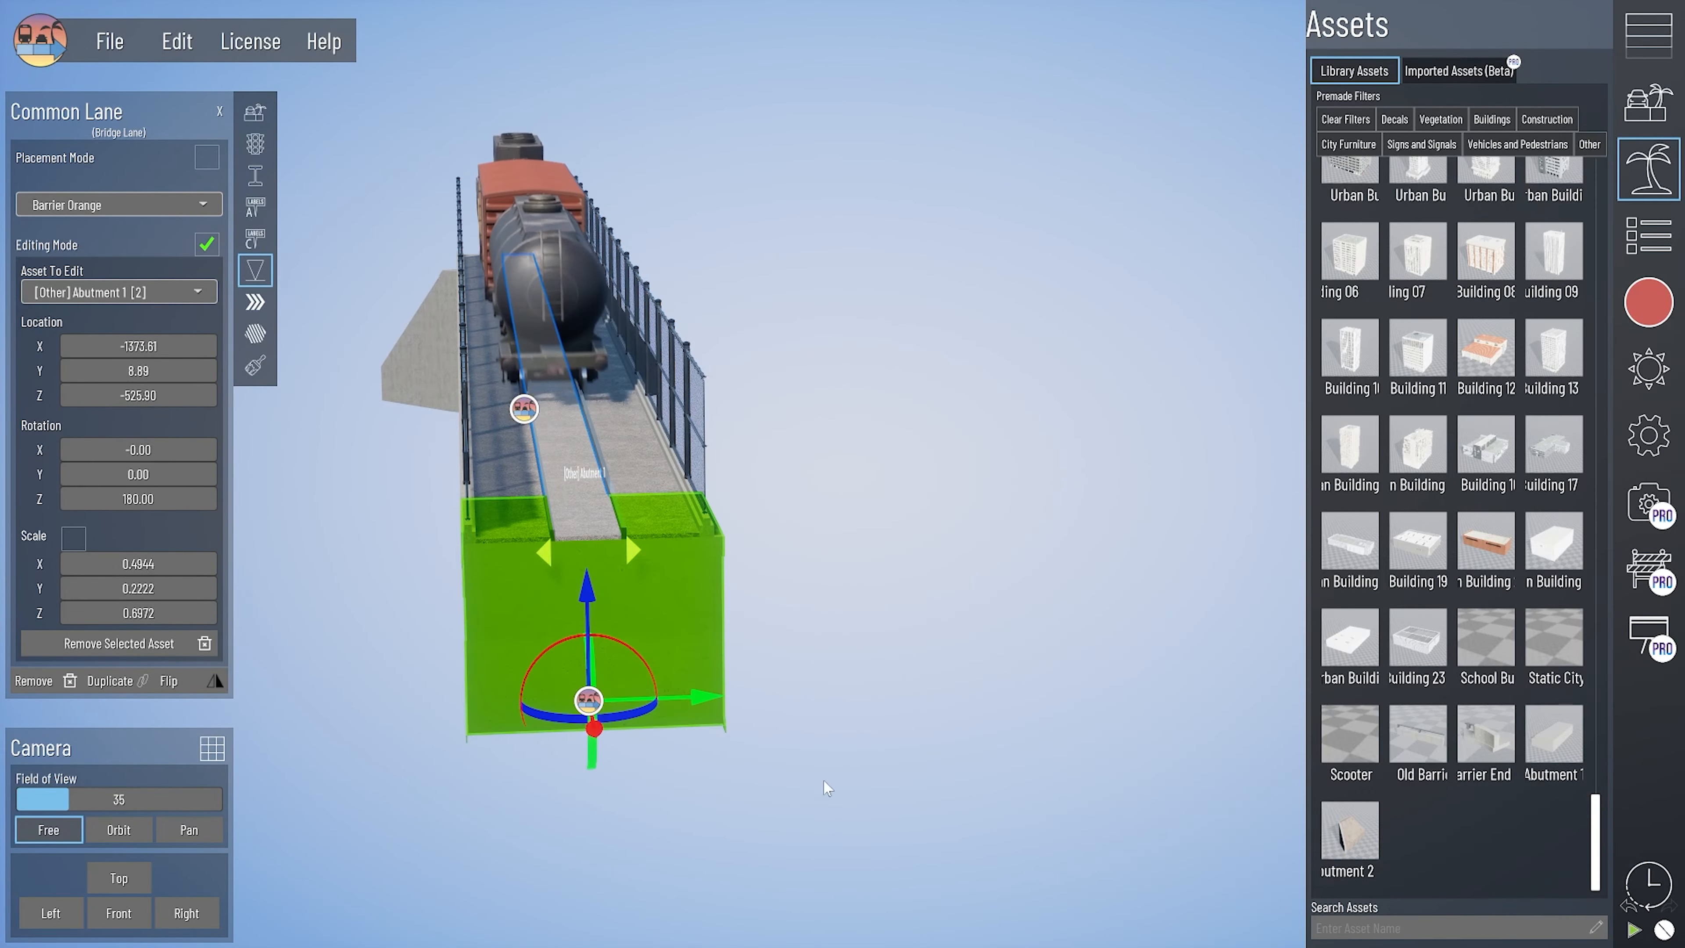
pyautogui.click(827, 786)
pyautogui.moveTo(827, 787); pyautogui.dragTo(792, 813, button='right')
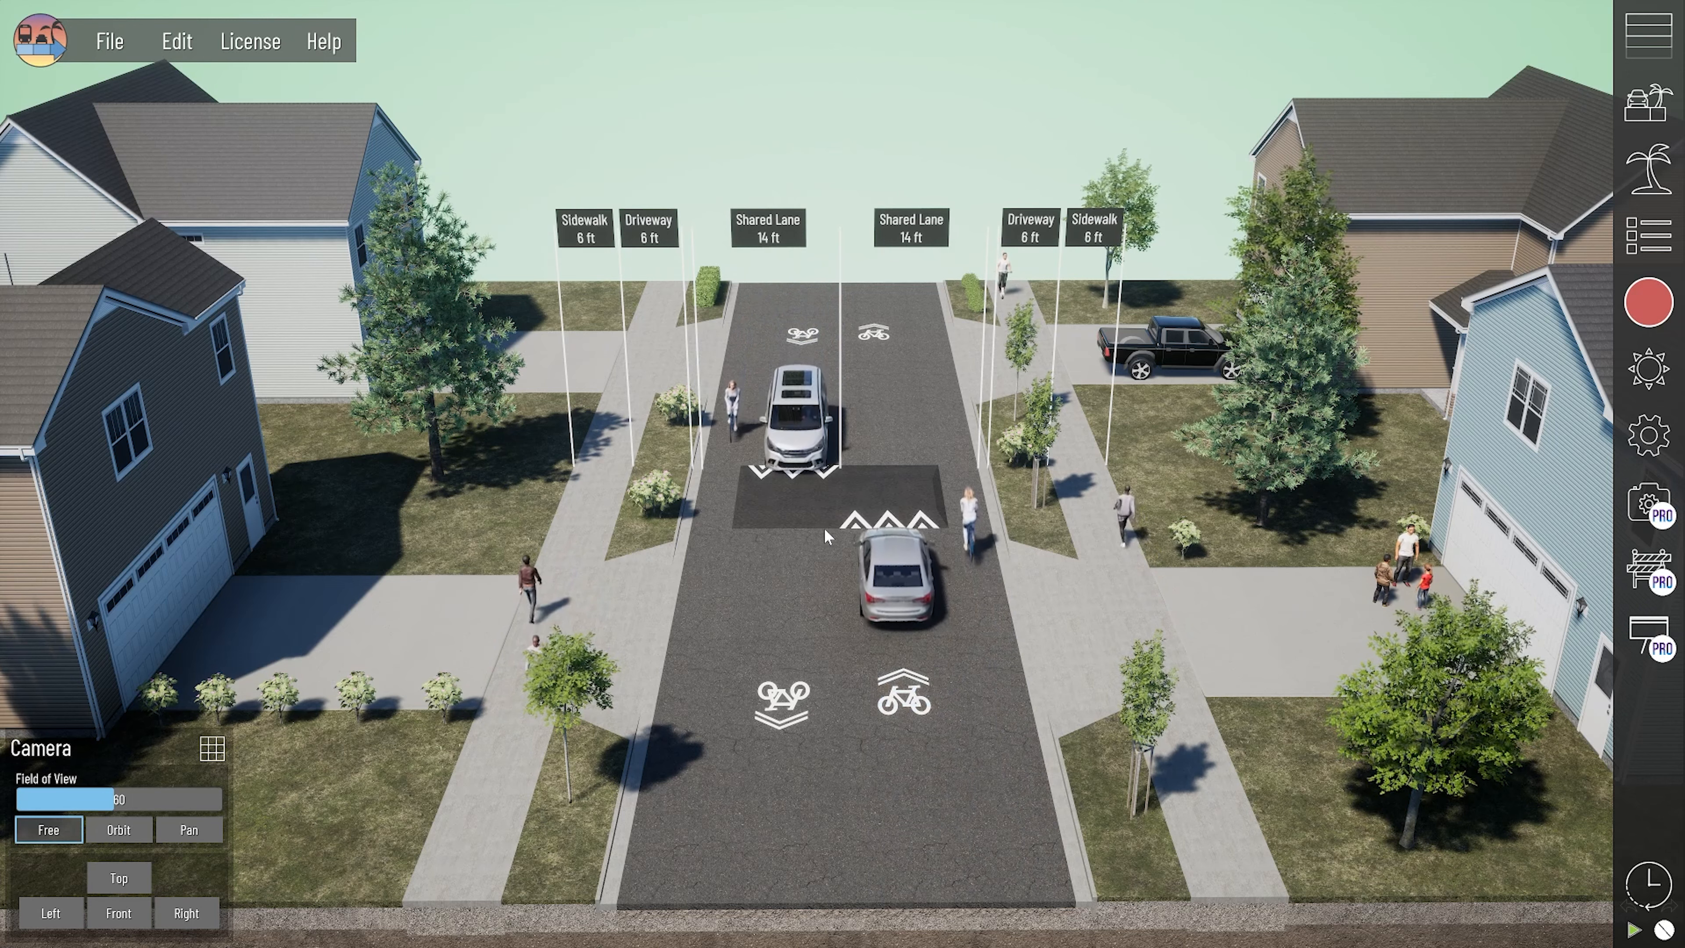
# - Load the saved highway tunnel cross-section with the twin tunnels
pyautogui.click(114, 55)
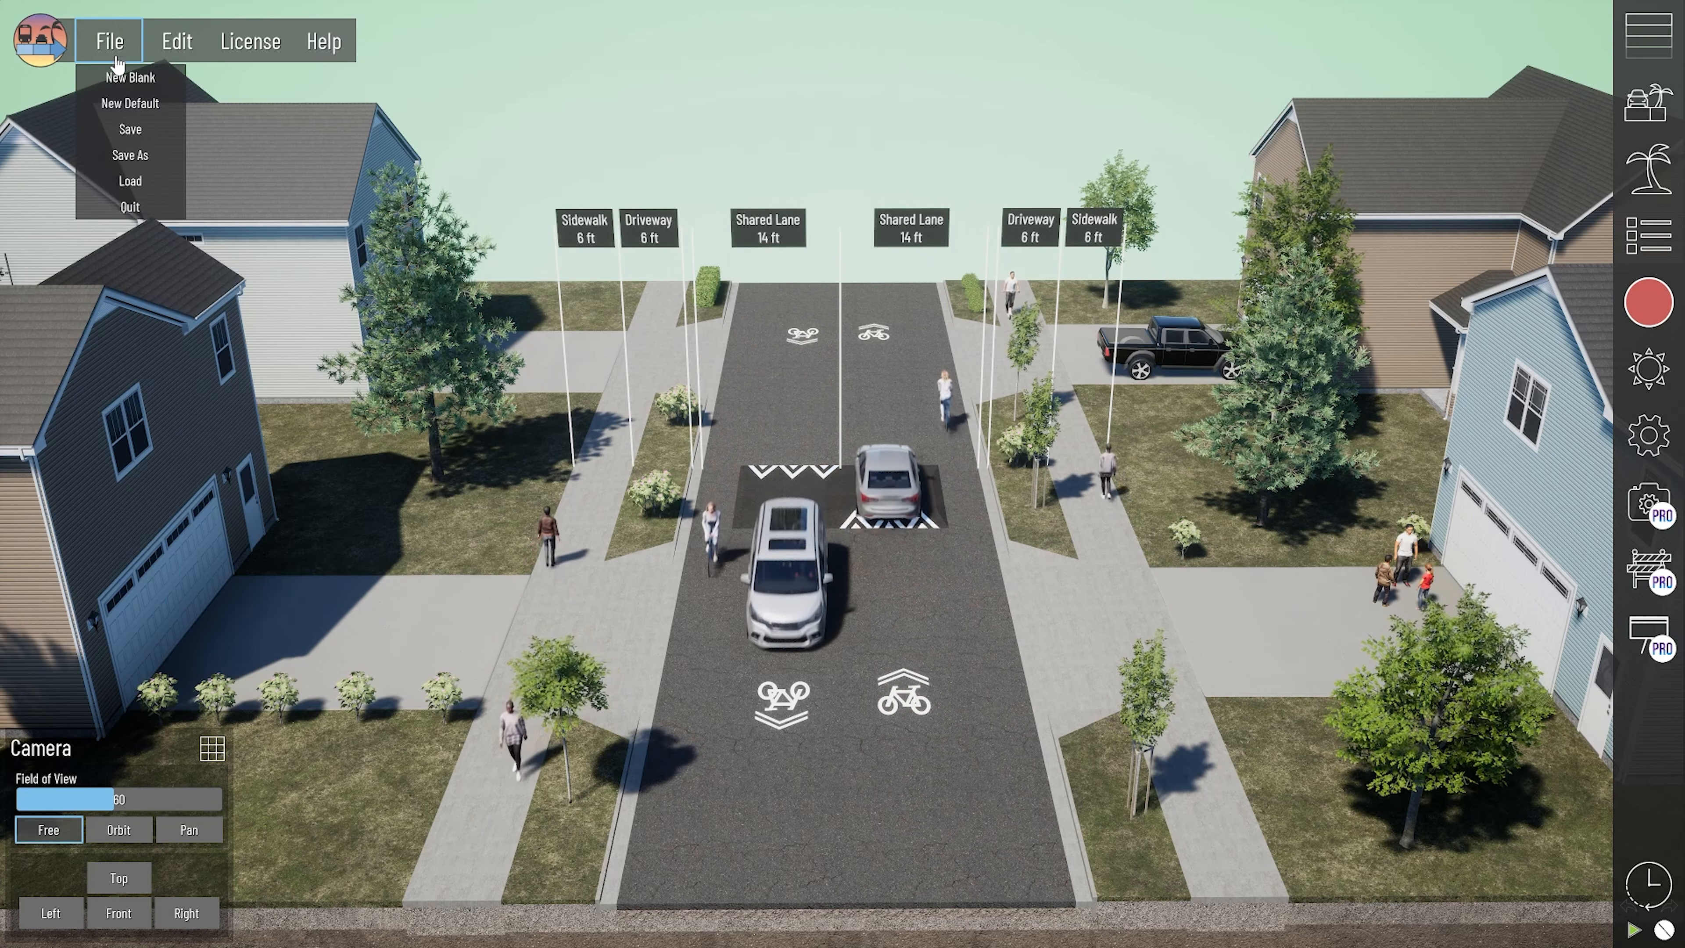
pyautogui.click(129, 179)
pyautogui.doubleClick(707, 369)
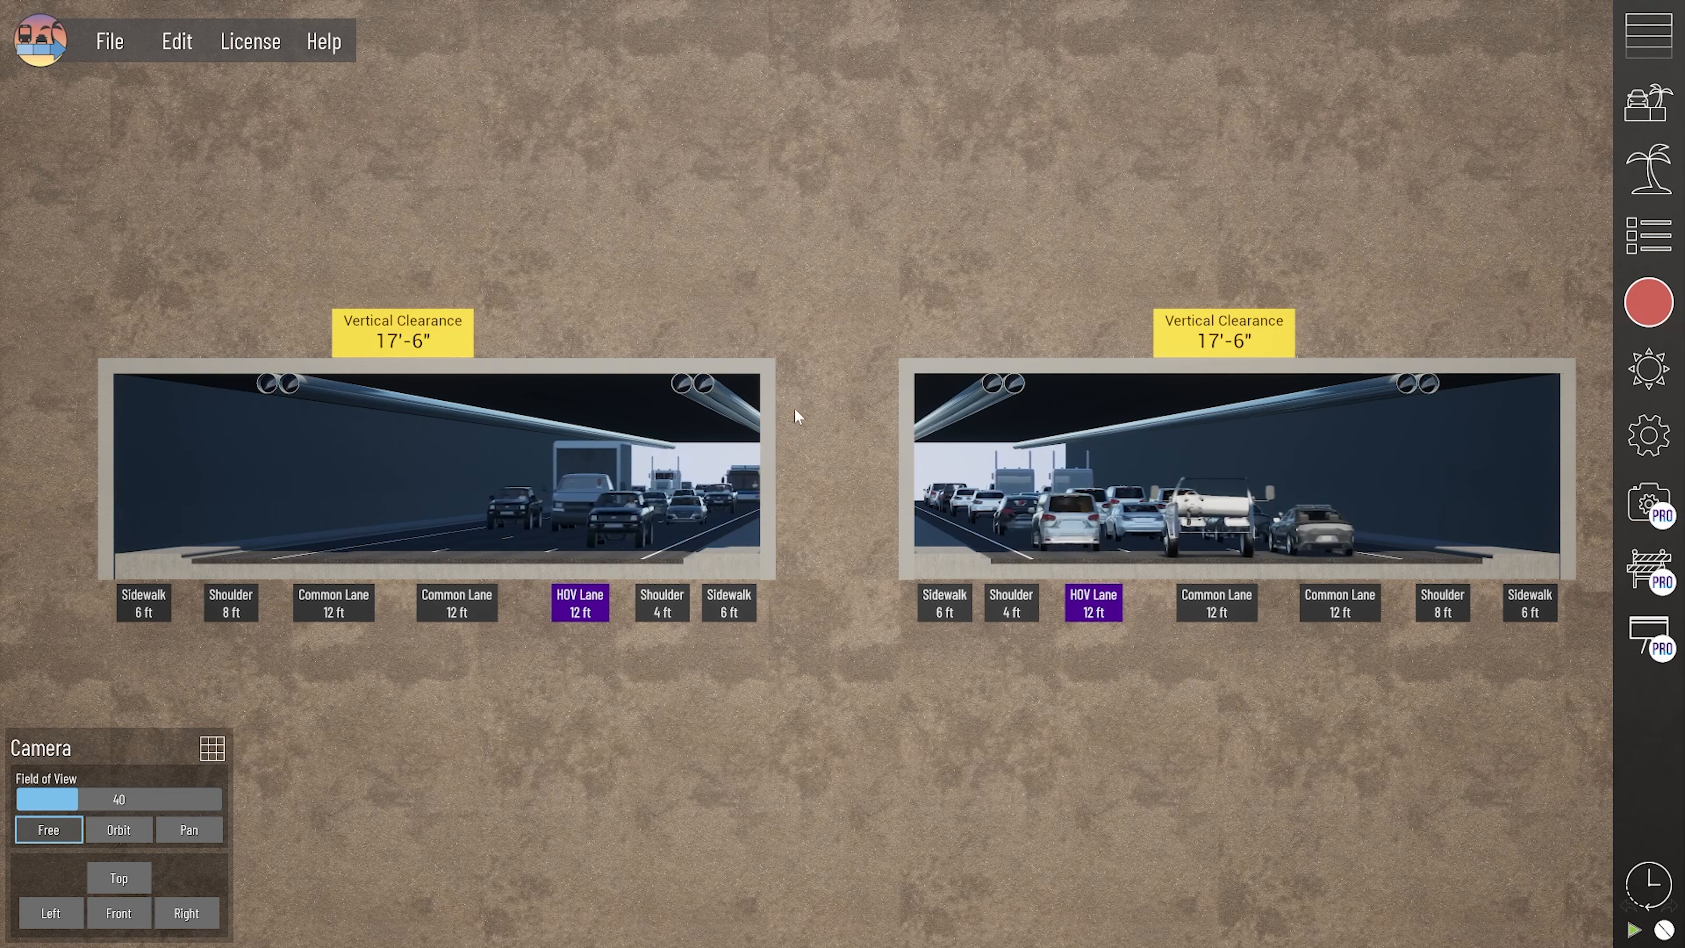
# - Load the saved parking lot cross-section and choose its Strip Mall view
pyautogui.click(110, 41)
pyautogui.click(130, 179)
pyautogui.doubleClick(681, 454)
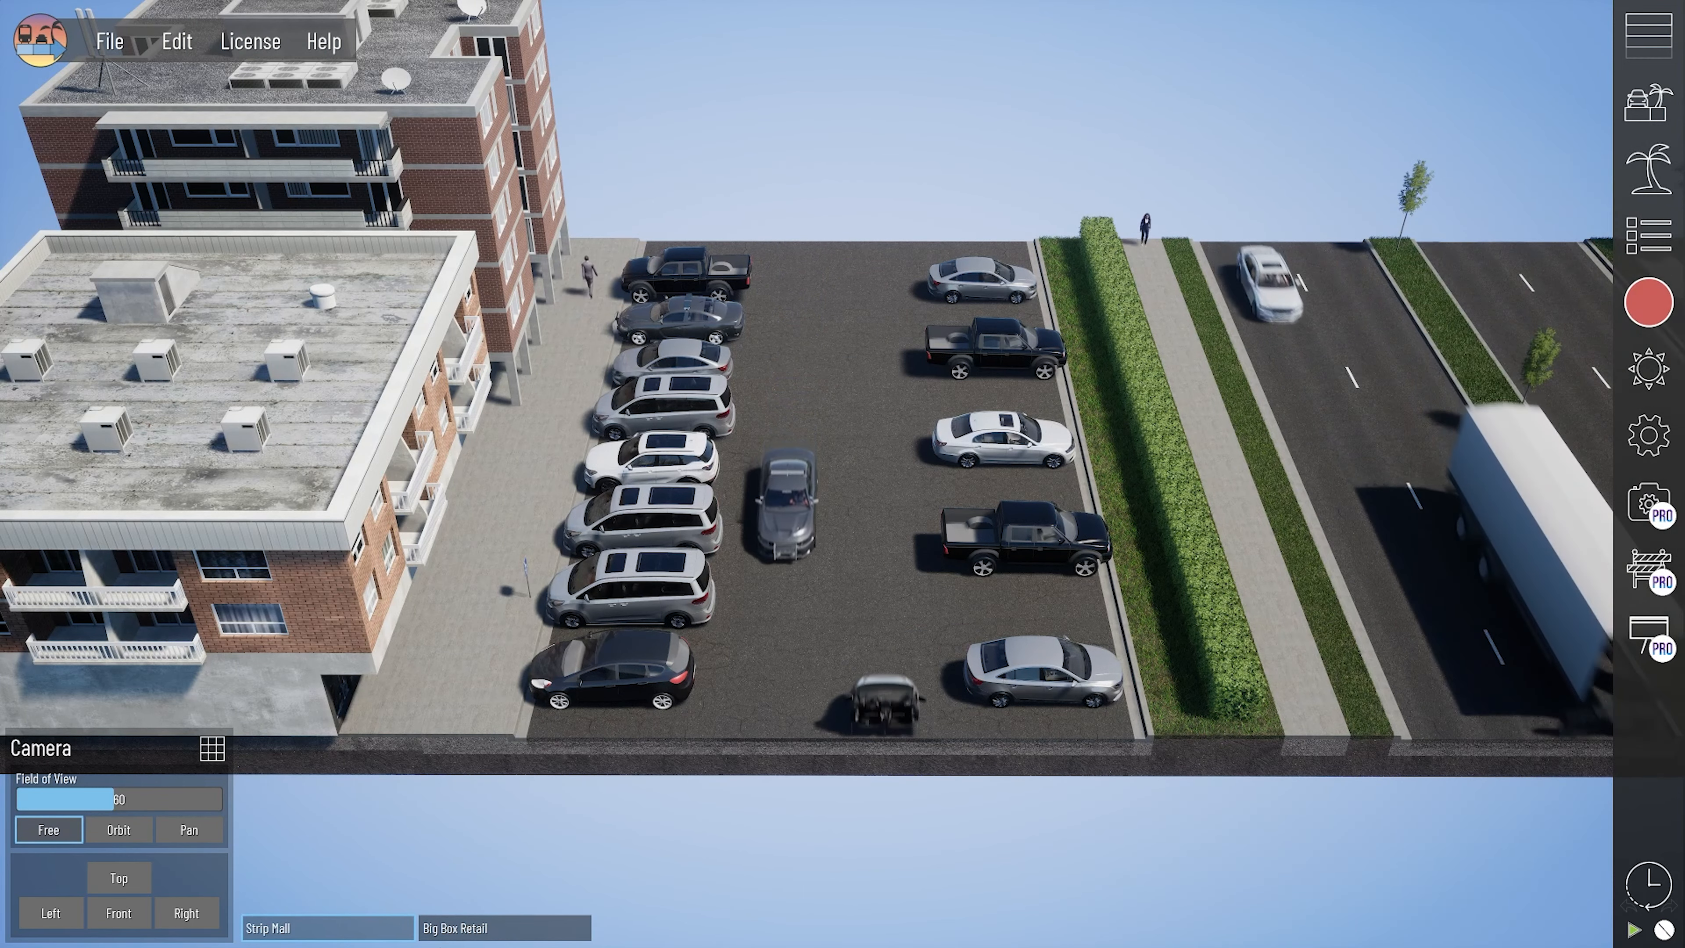
pyautogui.click(282, 929)
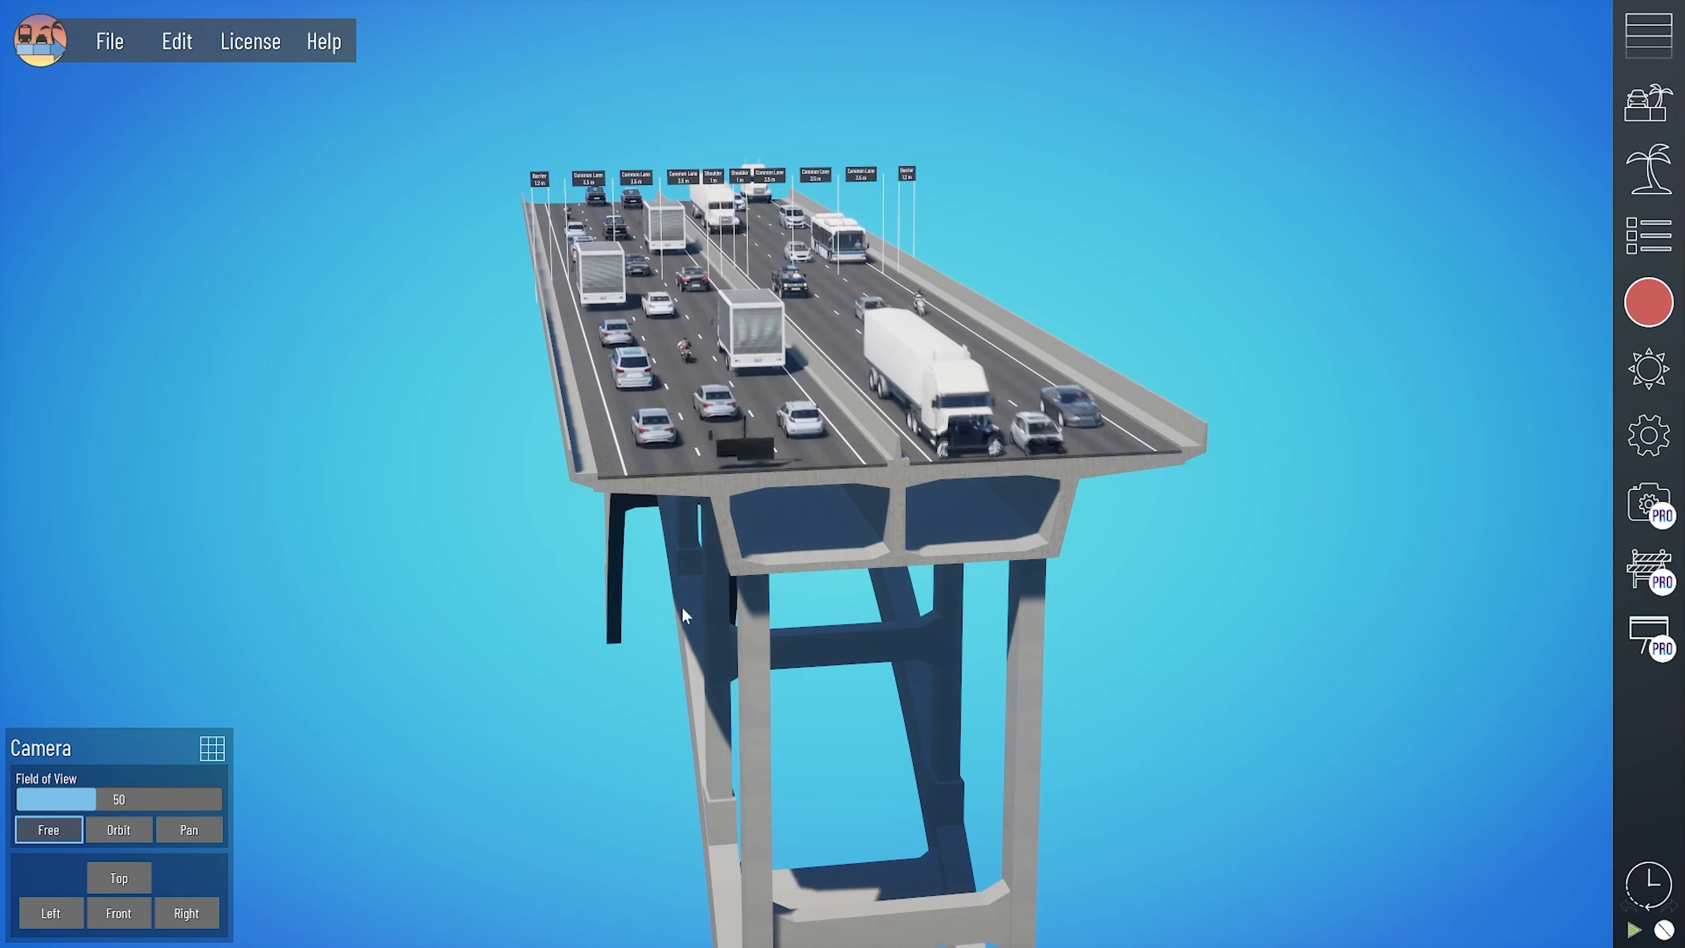
# - Examine the arch bridge's supports, box girder and traffic deck from the side and the end
pyautogui.moveTo(687, 642); pyautogui.dragTo(758, 673)
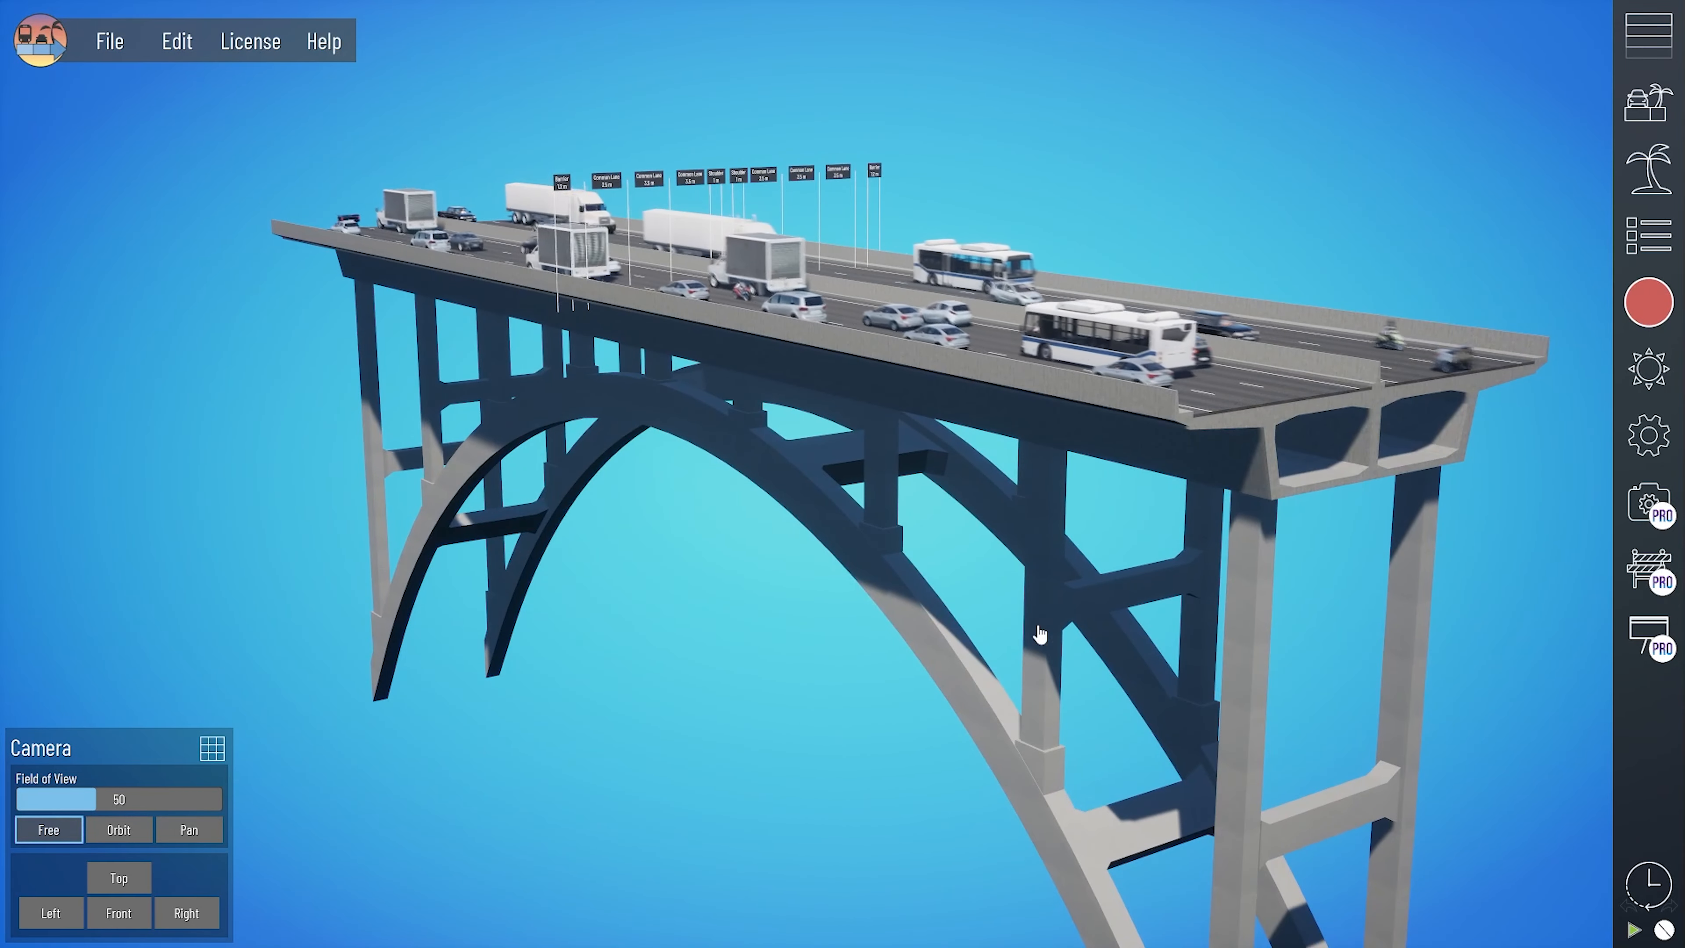
pyautogui.moveTo(1042, 639); pyautogui.dragTo(802, 634)
pyautogui.scroll(8, 509, 589)
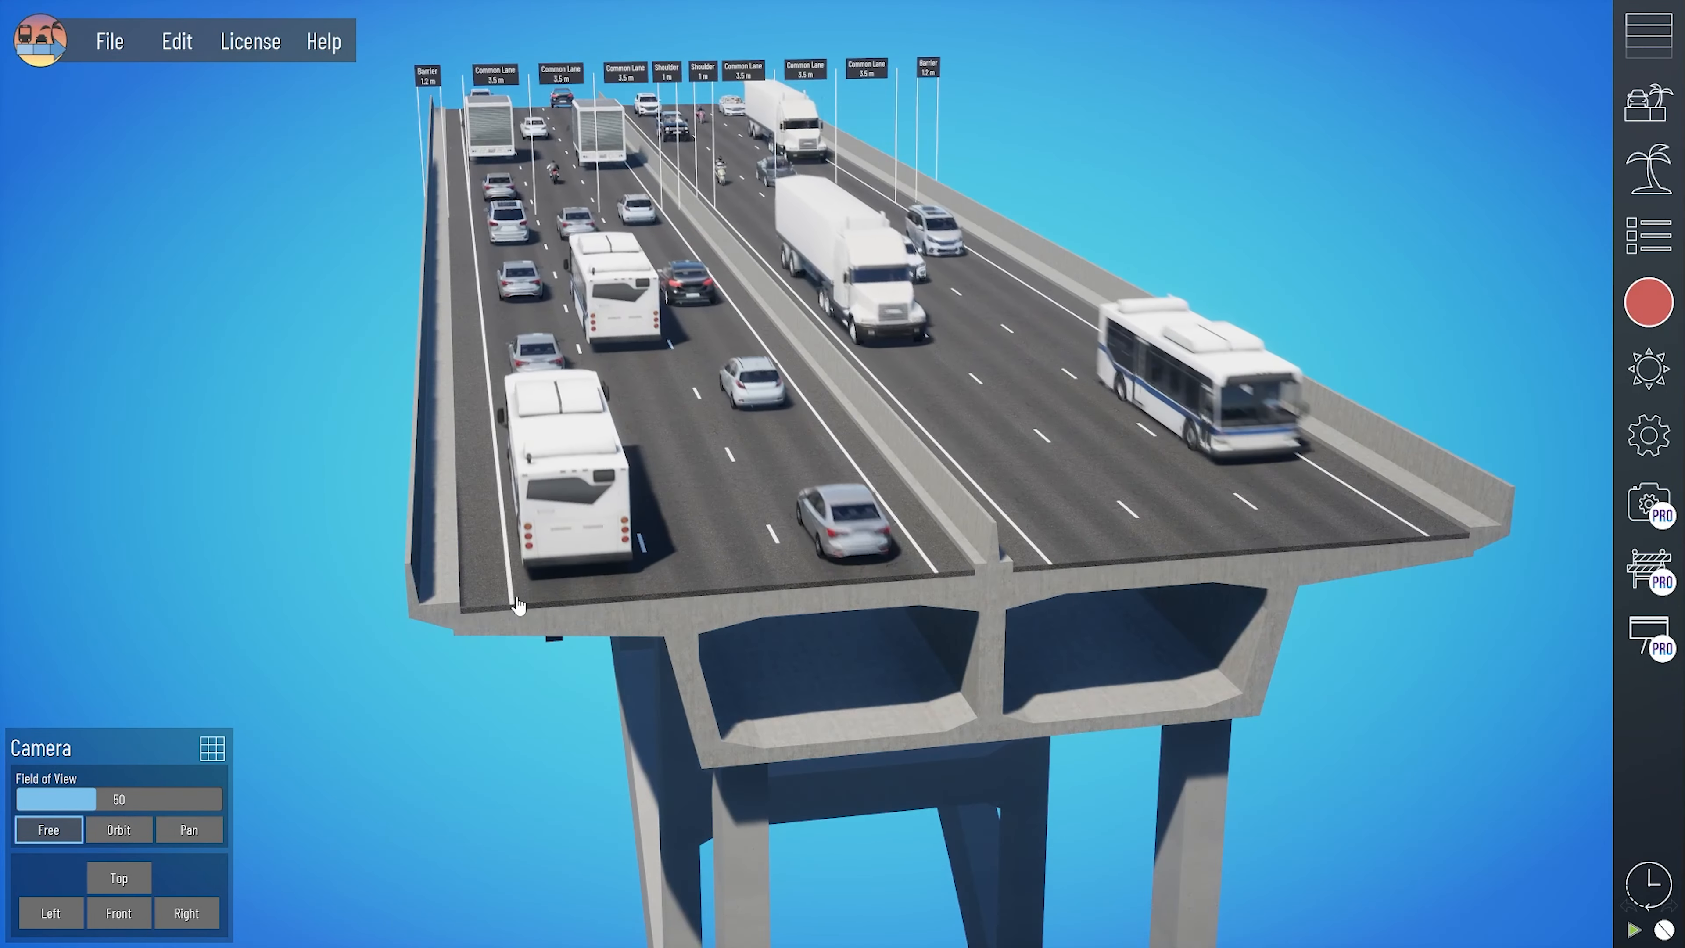
pyautogui.press('q')
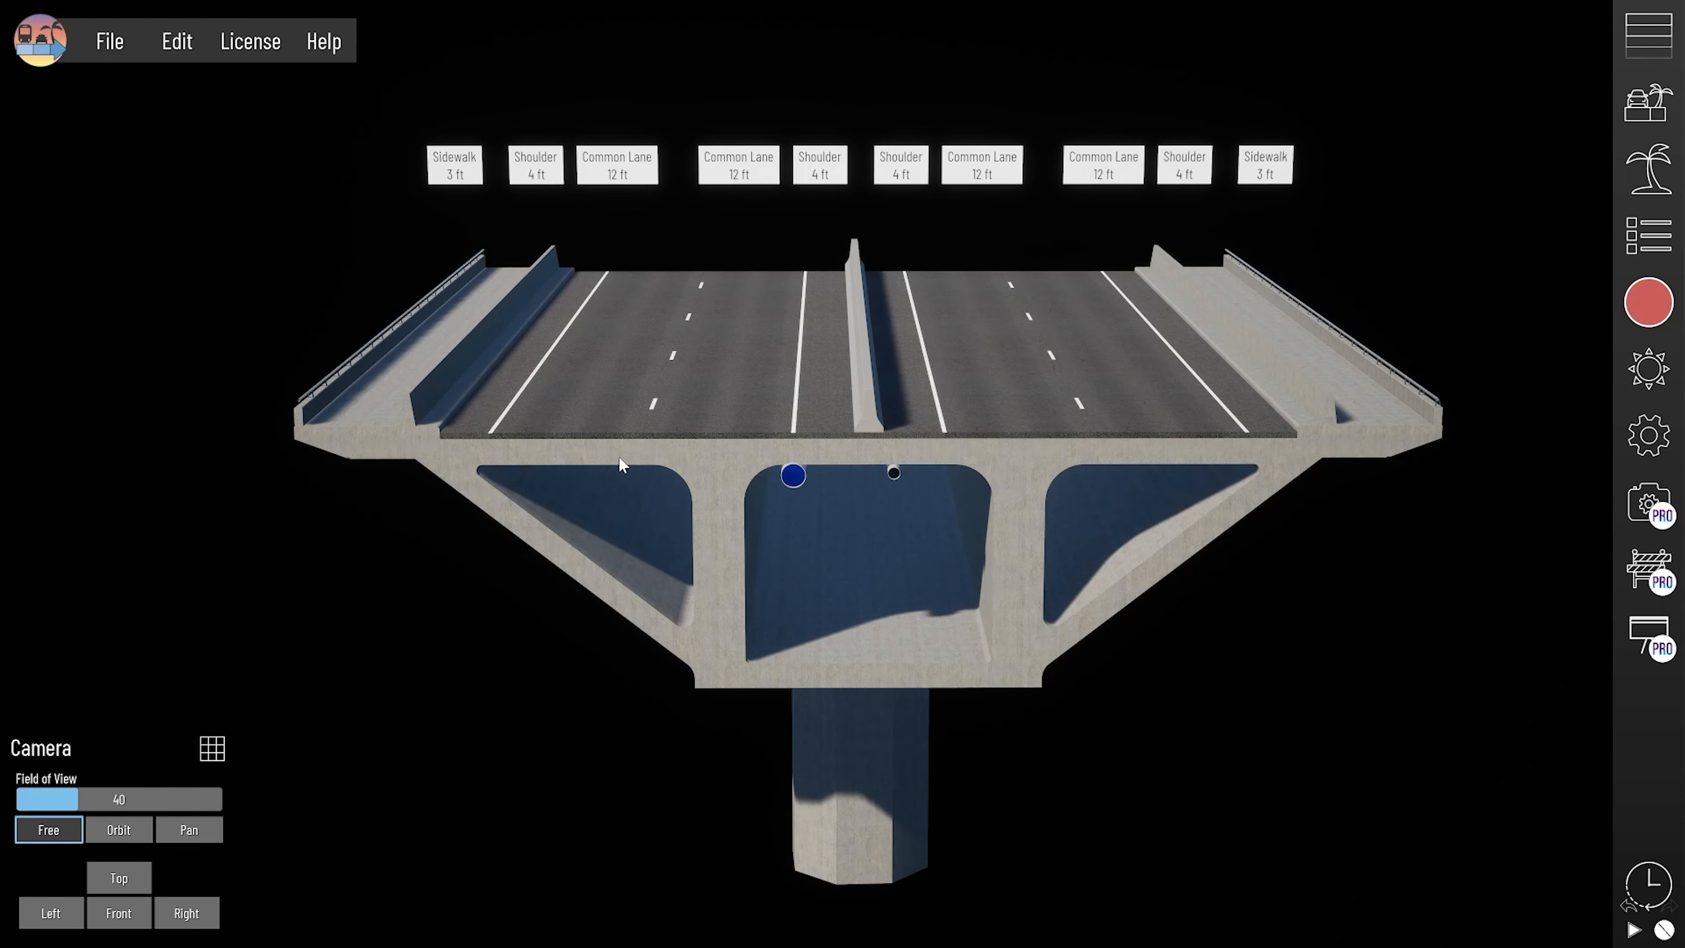
# - Select the outer edge lane beside the 3 ft sidewalk on the box-girder bridge and examine its Old Barrier railing up close
pyautogui.scroll(3, 303, 399)
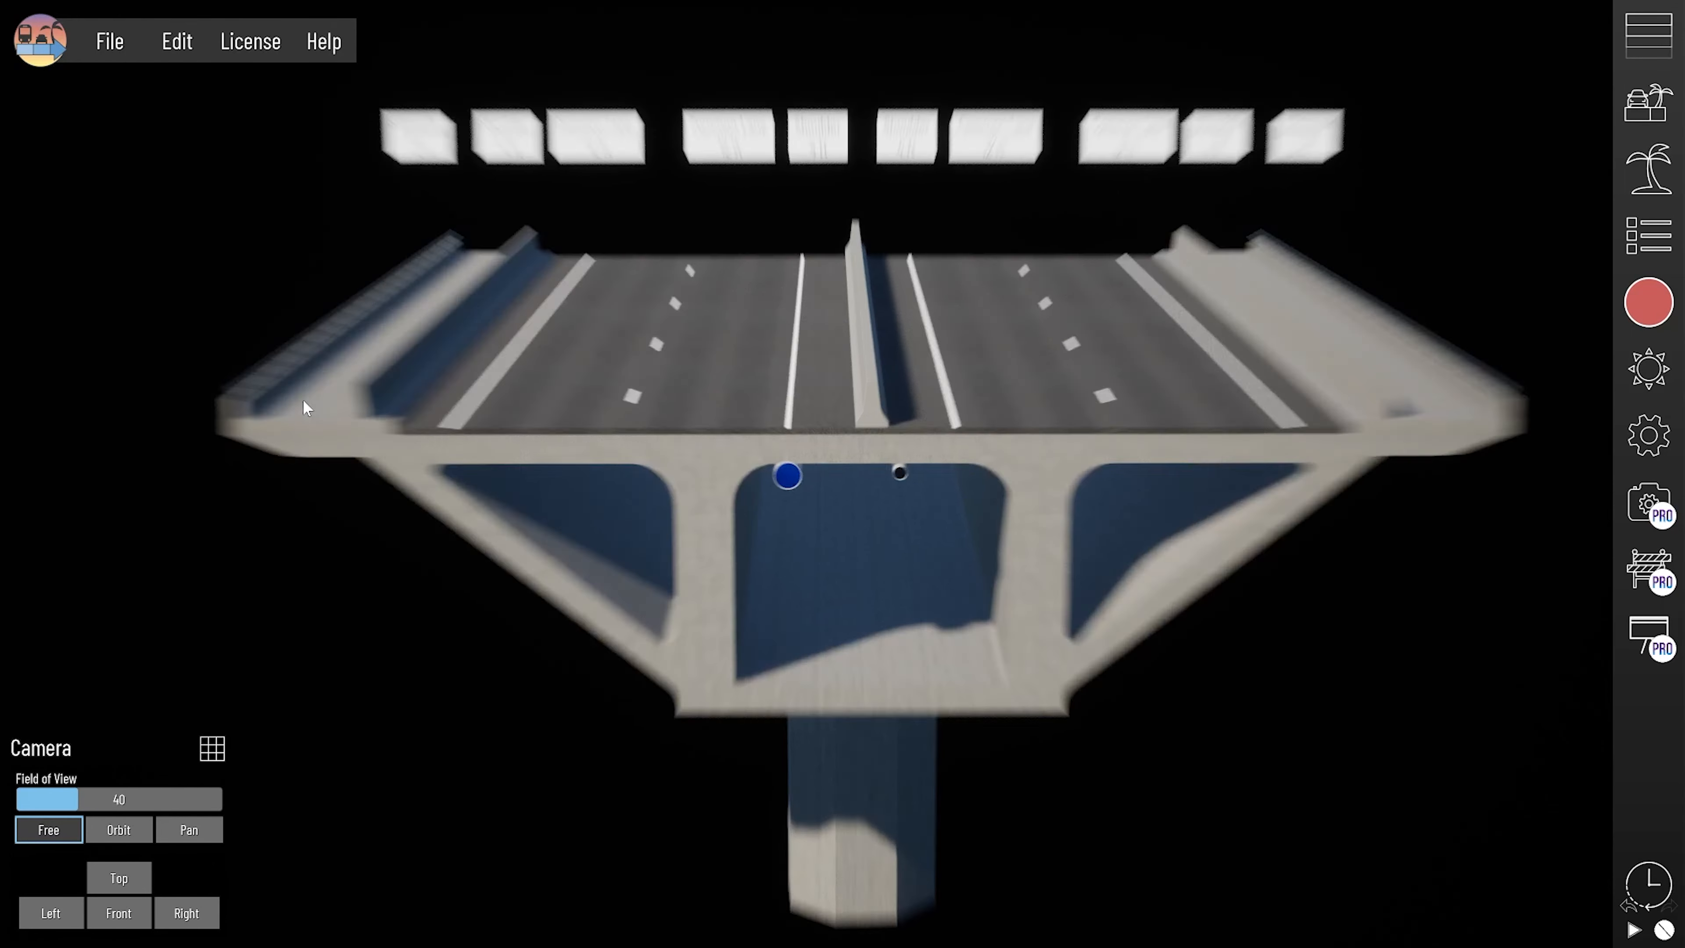
pyautogui.moveTo(302, 399); pyautogui.dragTo(715, 482, button='middle')
pyautogui.scroll(2, 272, 498)
pyautogui.click(318, 507)
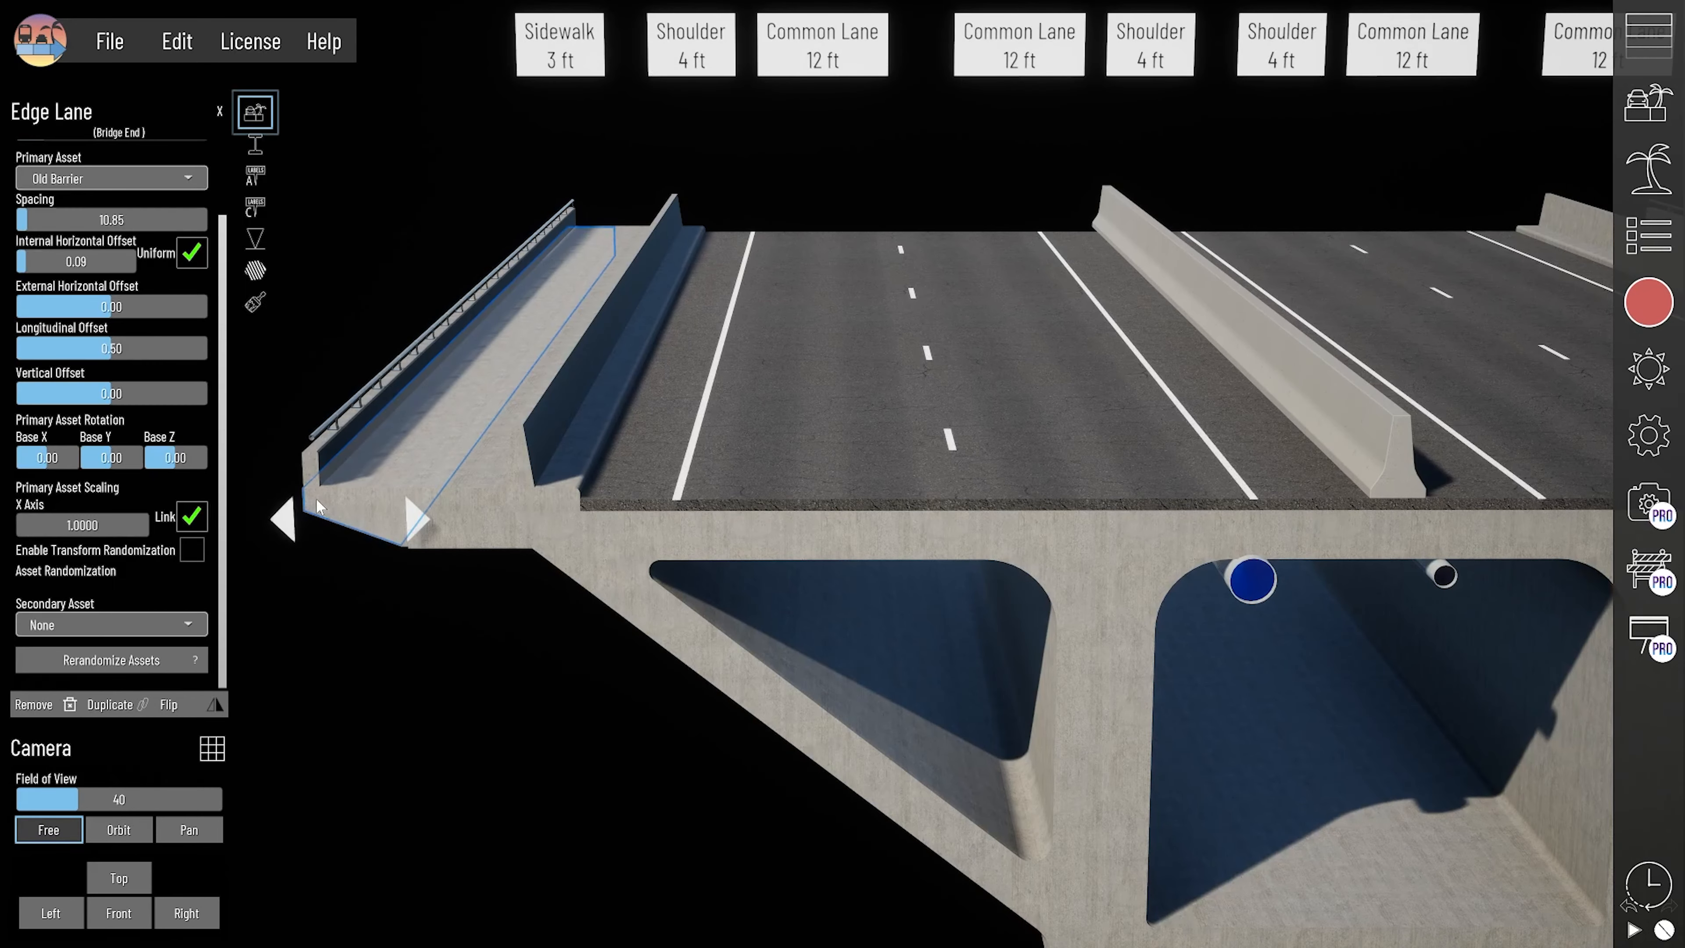
pyautogui.moveTo(959, 531); pyautogui.dragTo(1021, 621, button='middle')
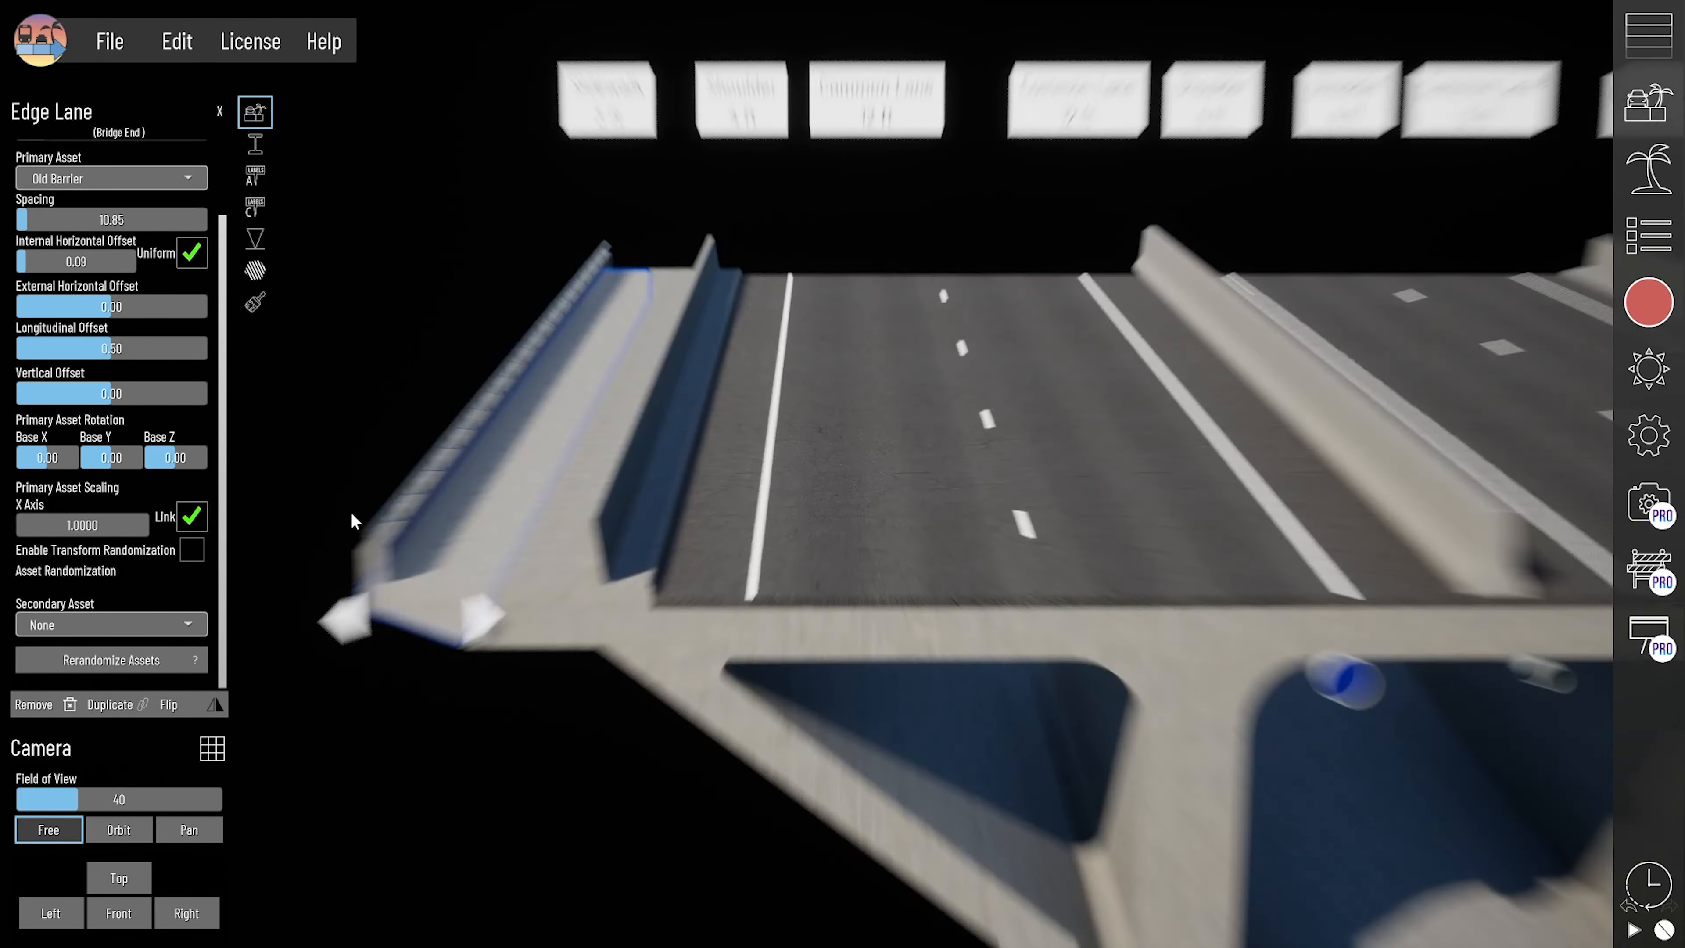
pyautogui.scroll(2, 354, 520)
pyautogui.moveTo(564, 440); pyautogui.dragTo(852, 440, button='middle')
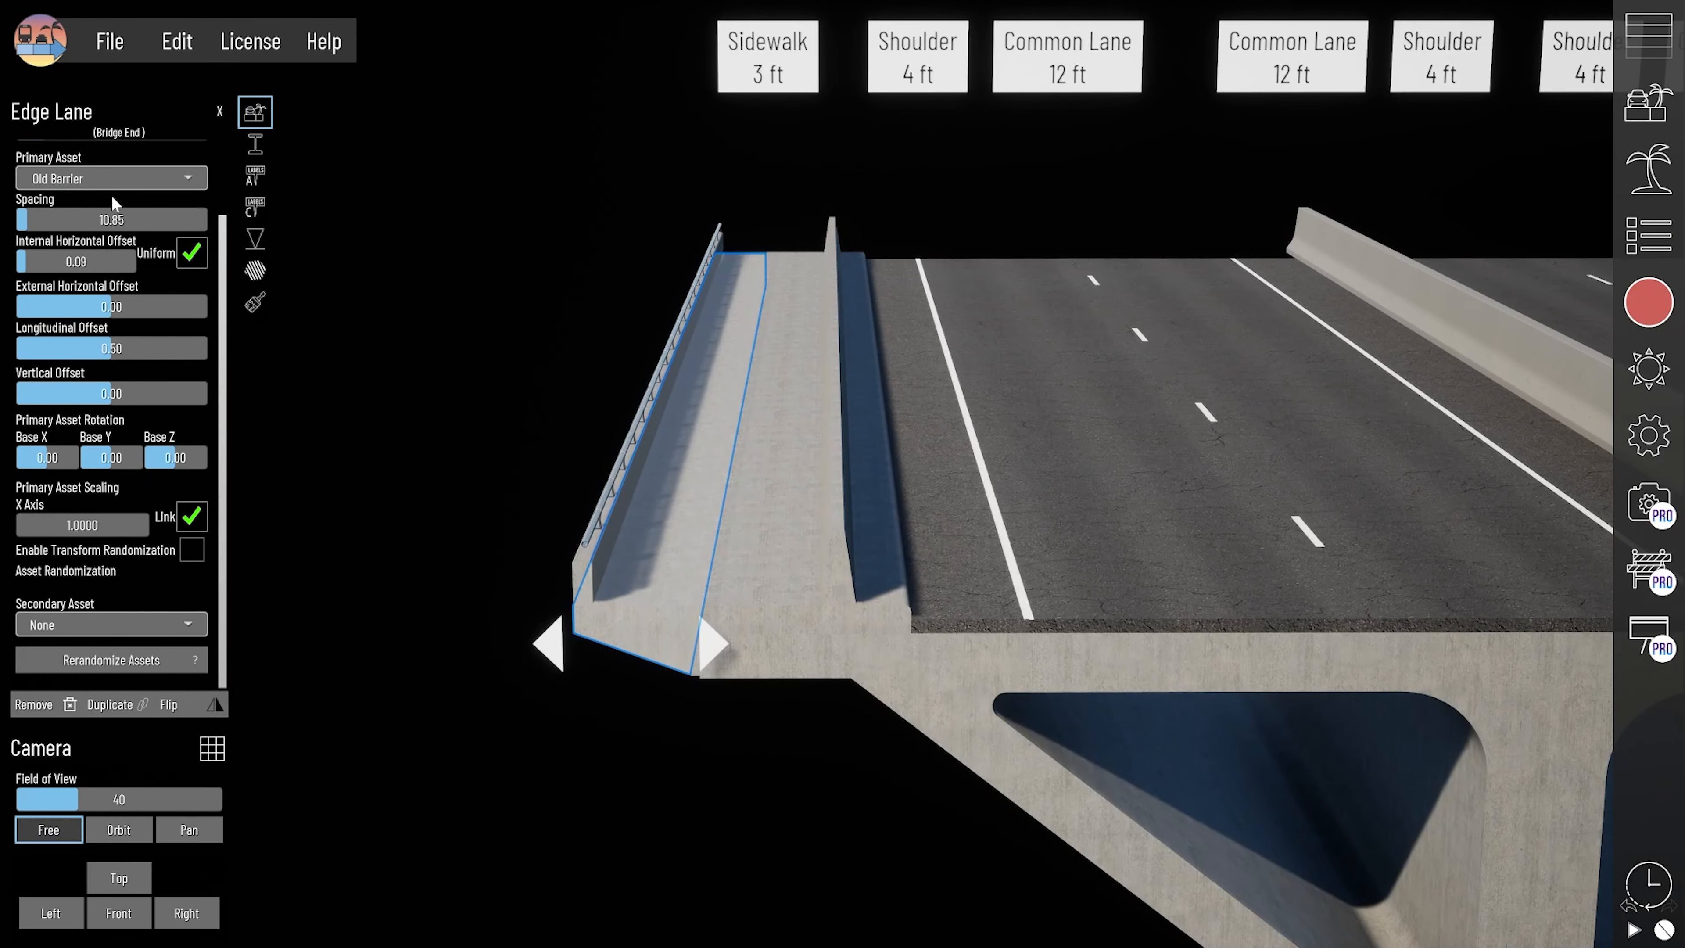
pyautogui.moveTo(642, 521); pyautogui.dragTo(448, 455, button='right')
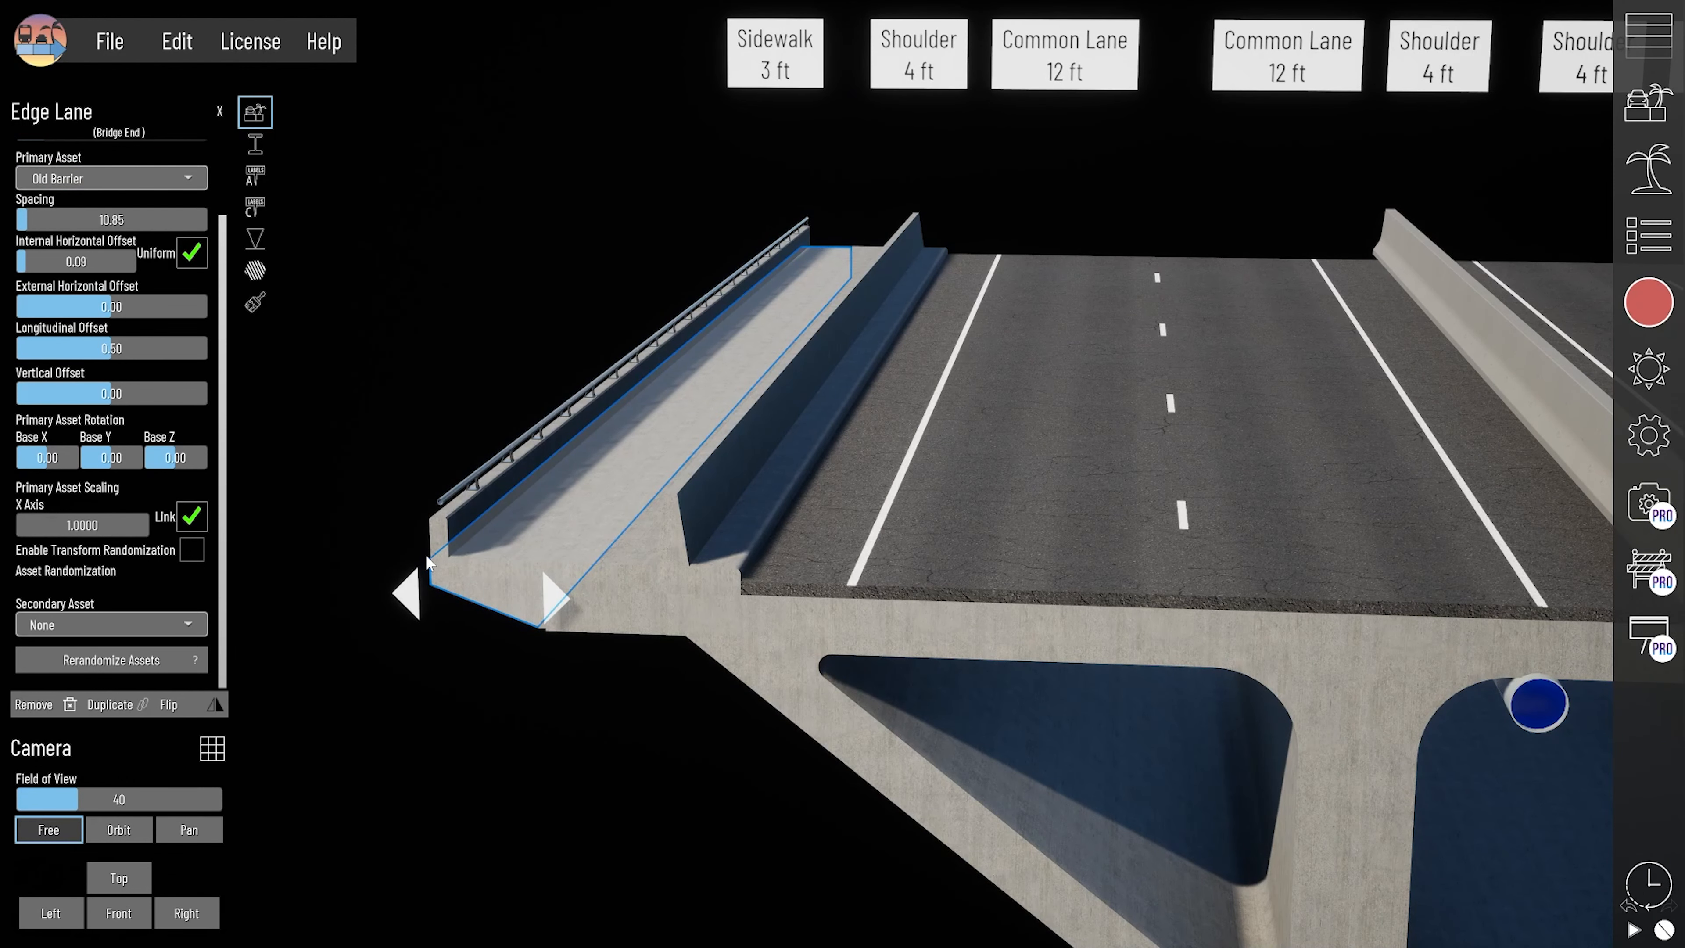
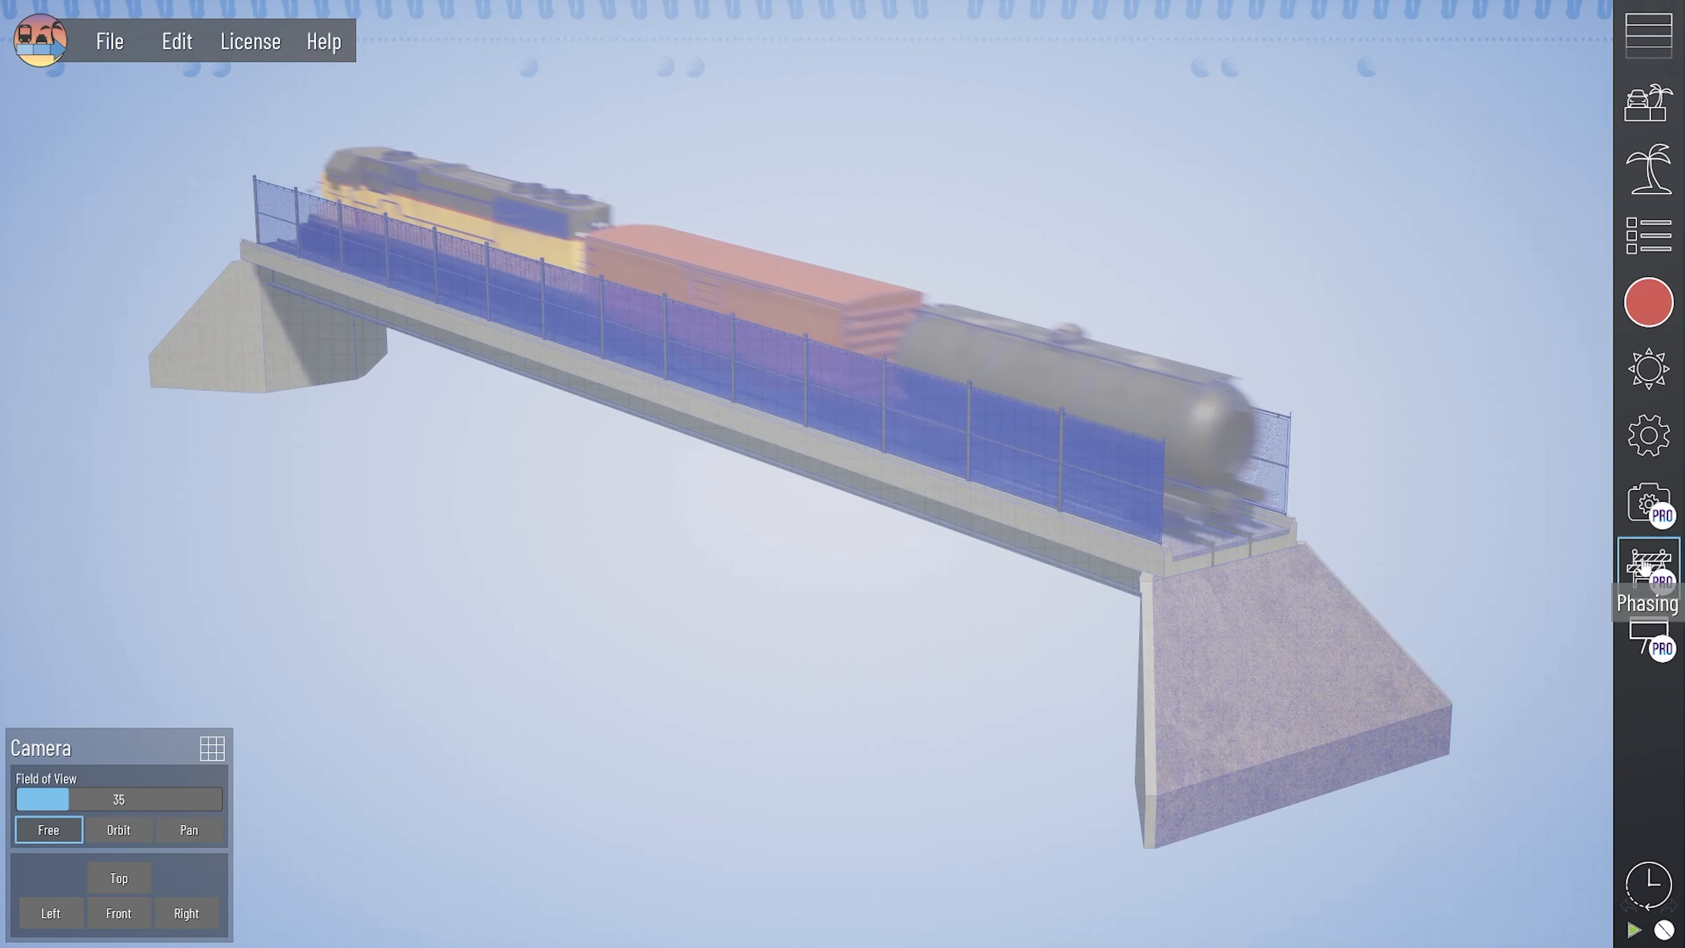
# - Set the Ballpoint Pen scene effect's line opacity and paper opacity to 1.00, and turn the effect off
pyautogui.click(1647, 506)
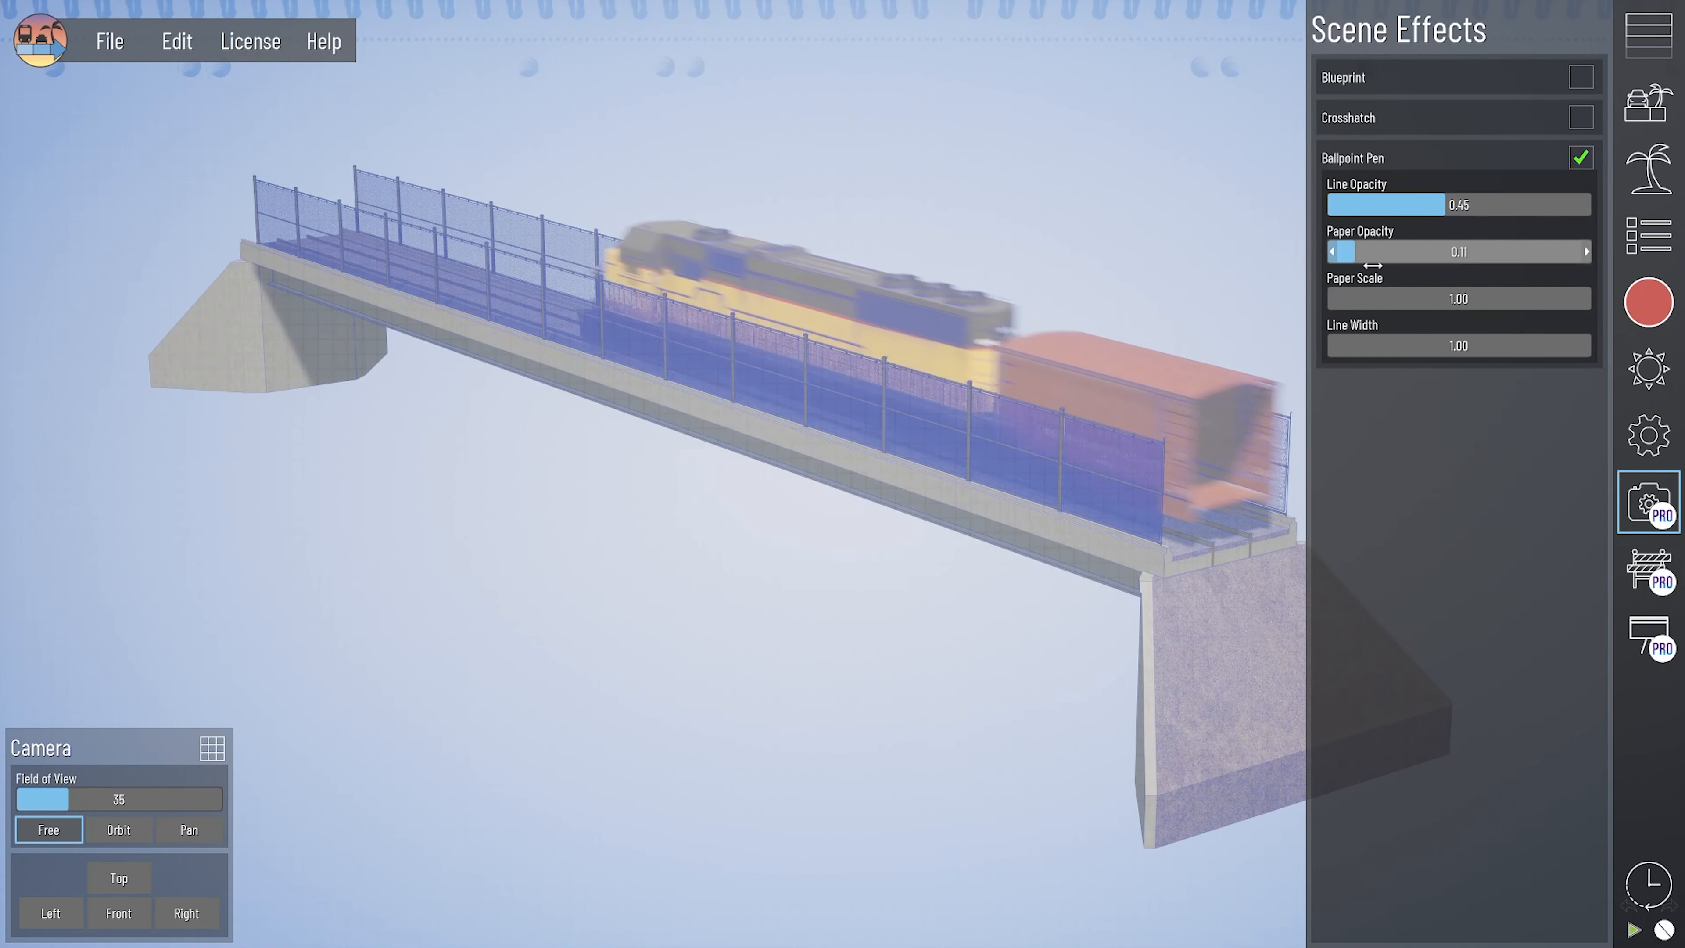
pyautogui.moveTo(1437, 211); pyautogui.dragTo(1592, 211)
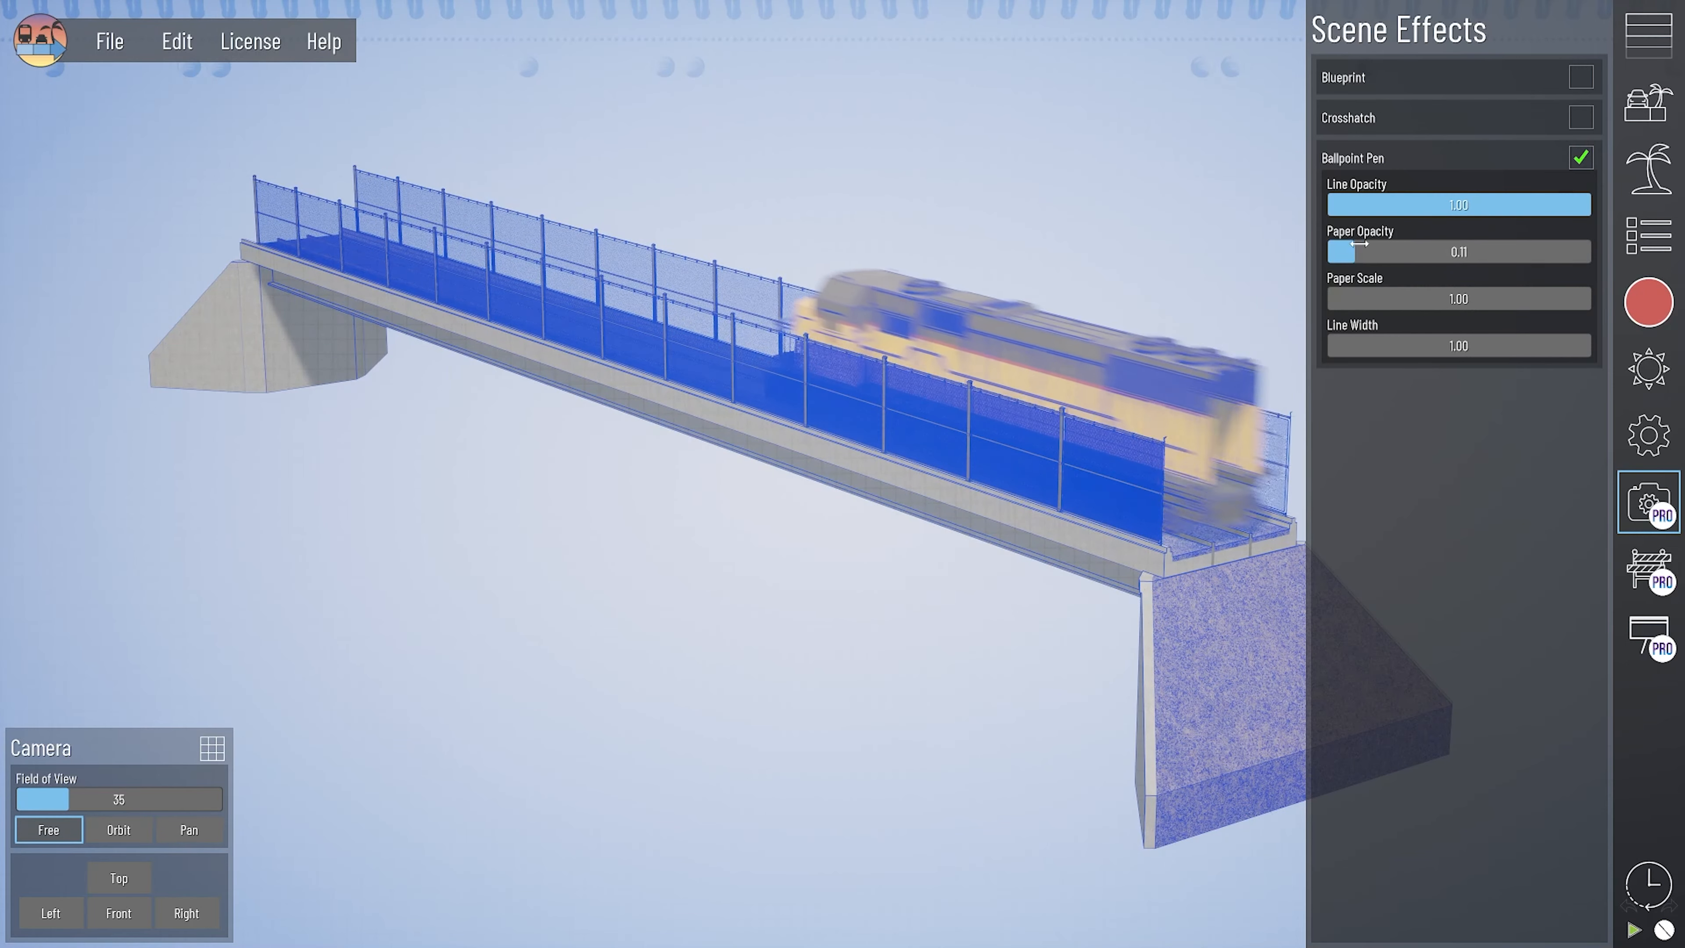
pyautogui.moveTo(1356, 253); pyautogui.dragTo(1592, 254)
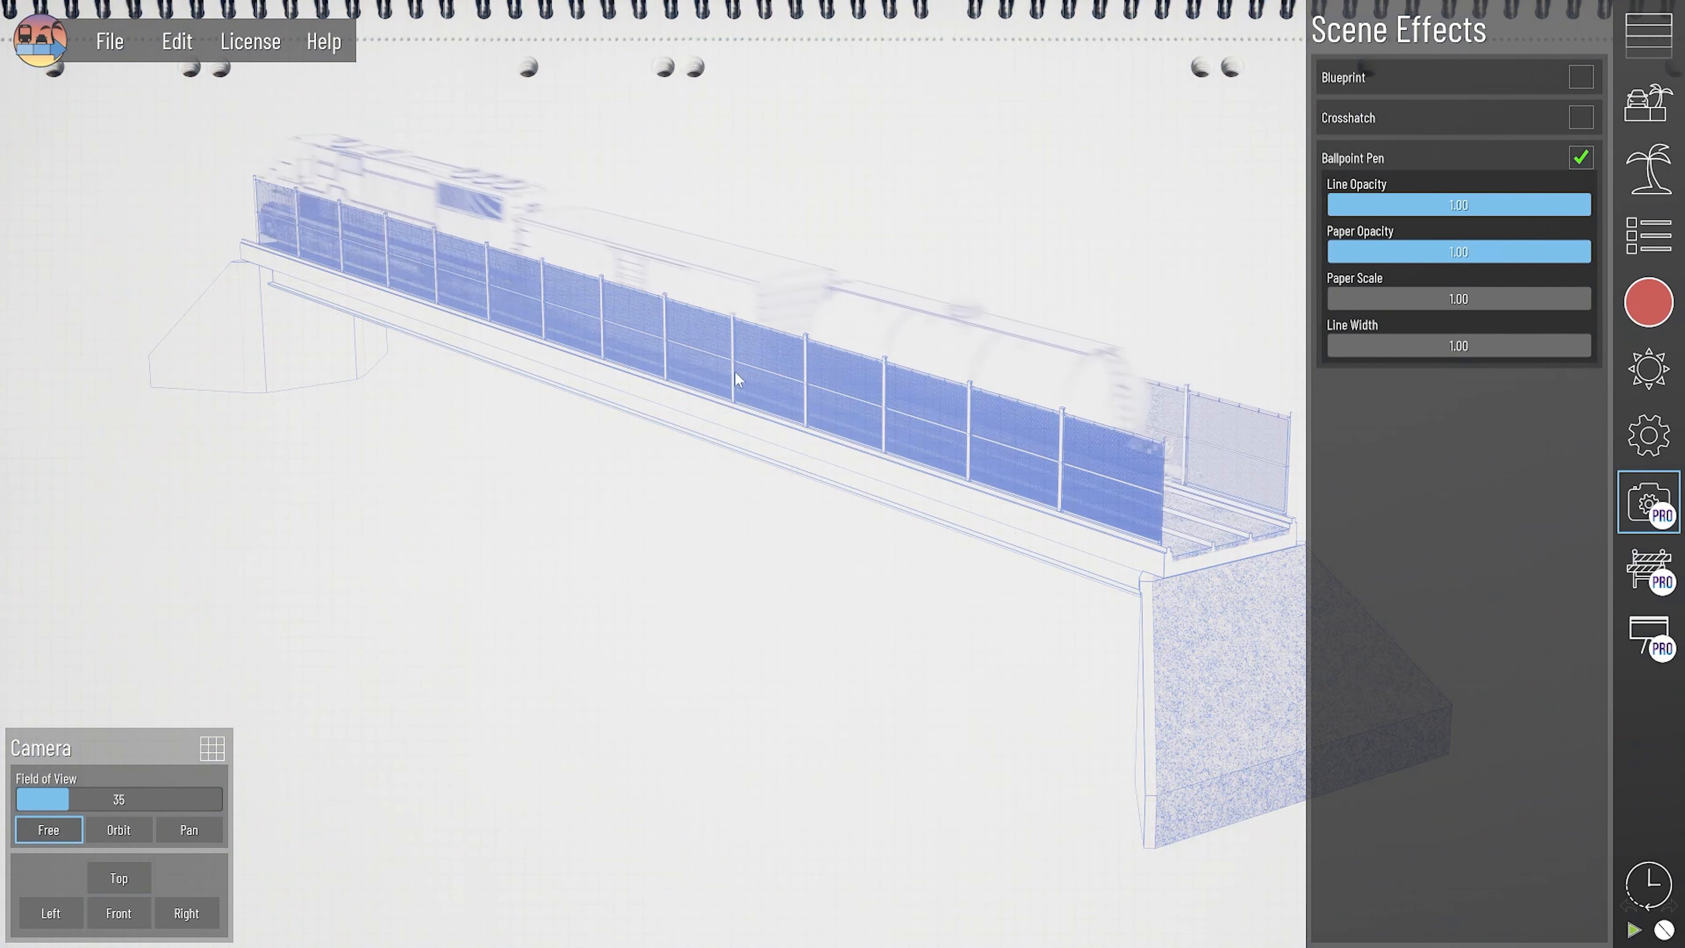
pyautogui.click(1582, 158)
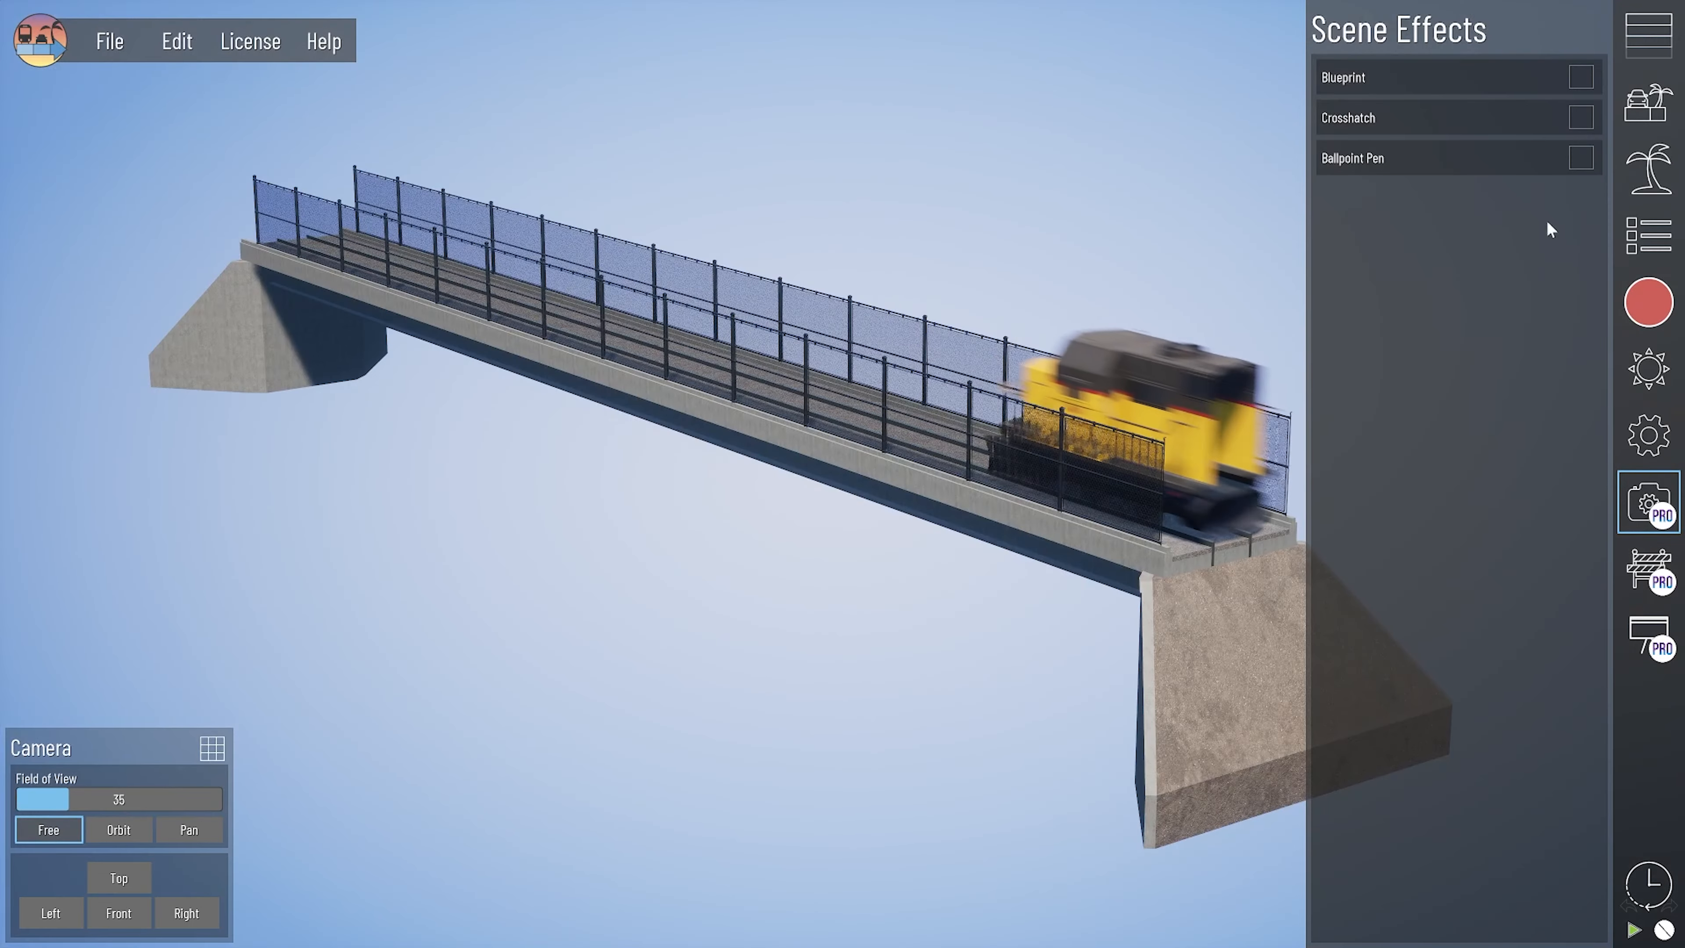
pyautogui.click(1660, 498)
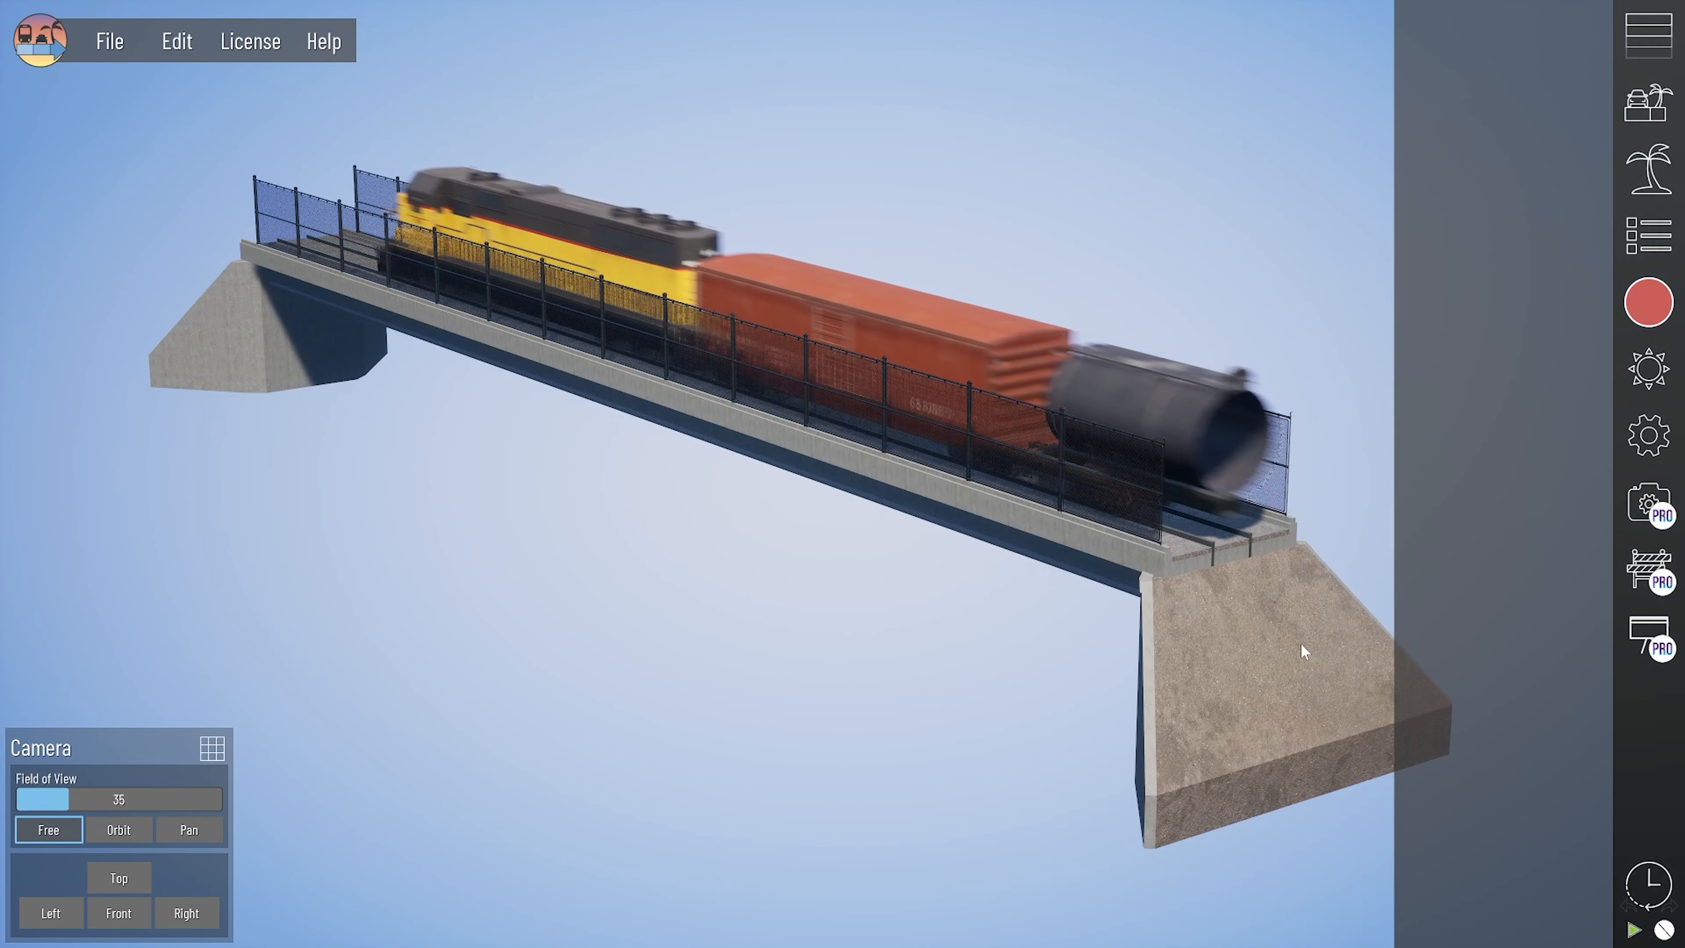
# - Select the rail bridge's train lane and examine the abutment assets attached to it at both ends
pyautogui.moveTo(1302, 644); pyautogui.dragTo(1155, 644, button='middle')
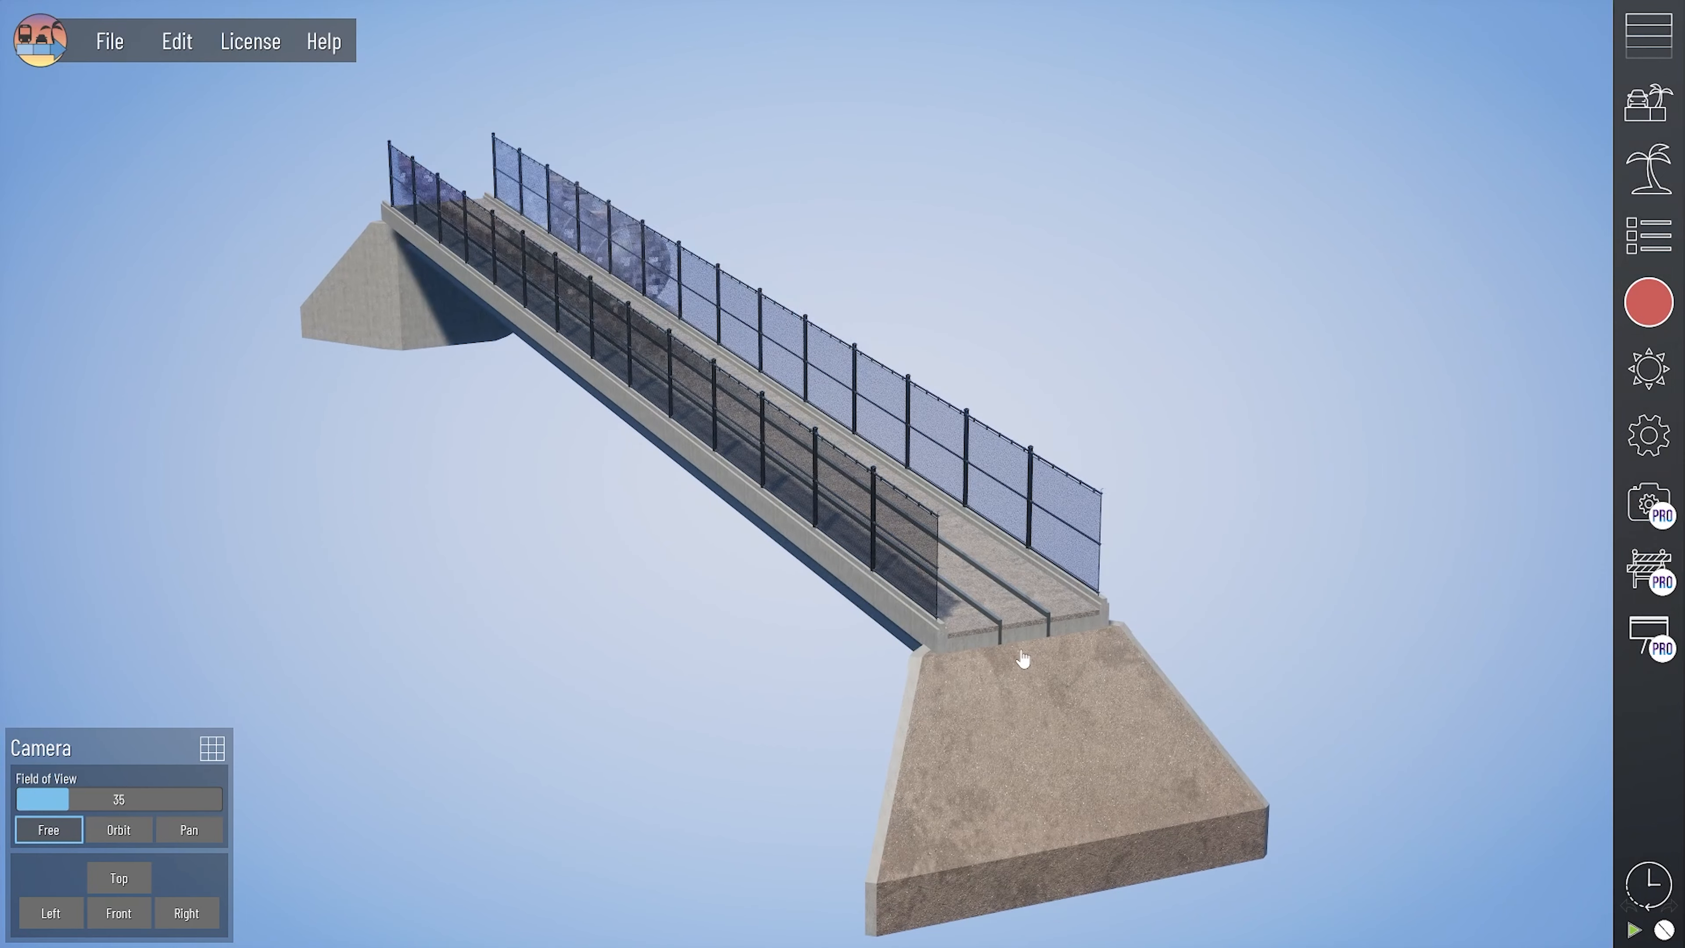
pyautogui.click(1022, 634)
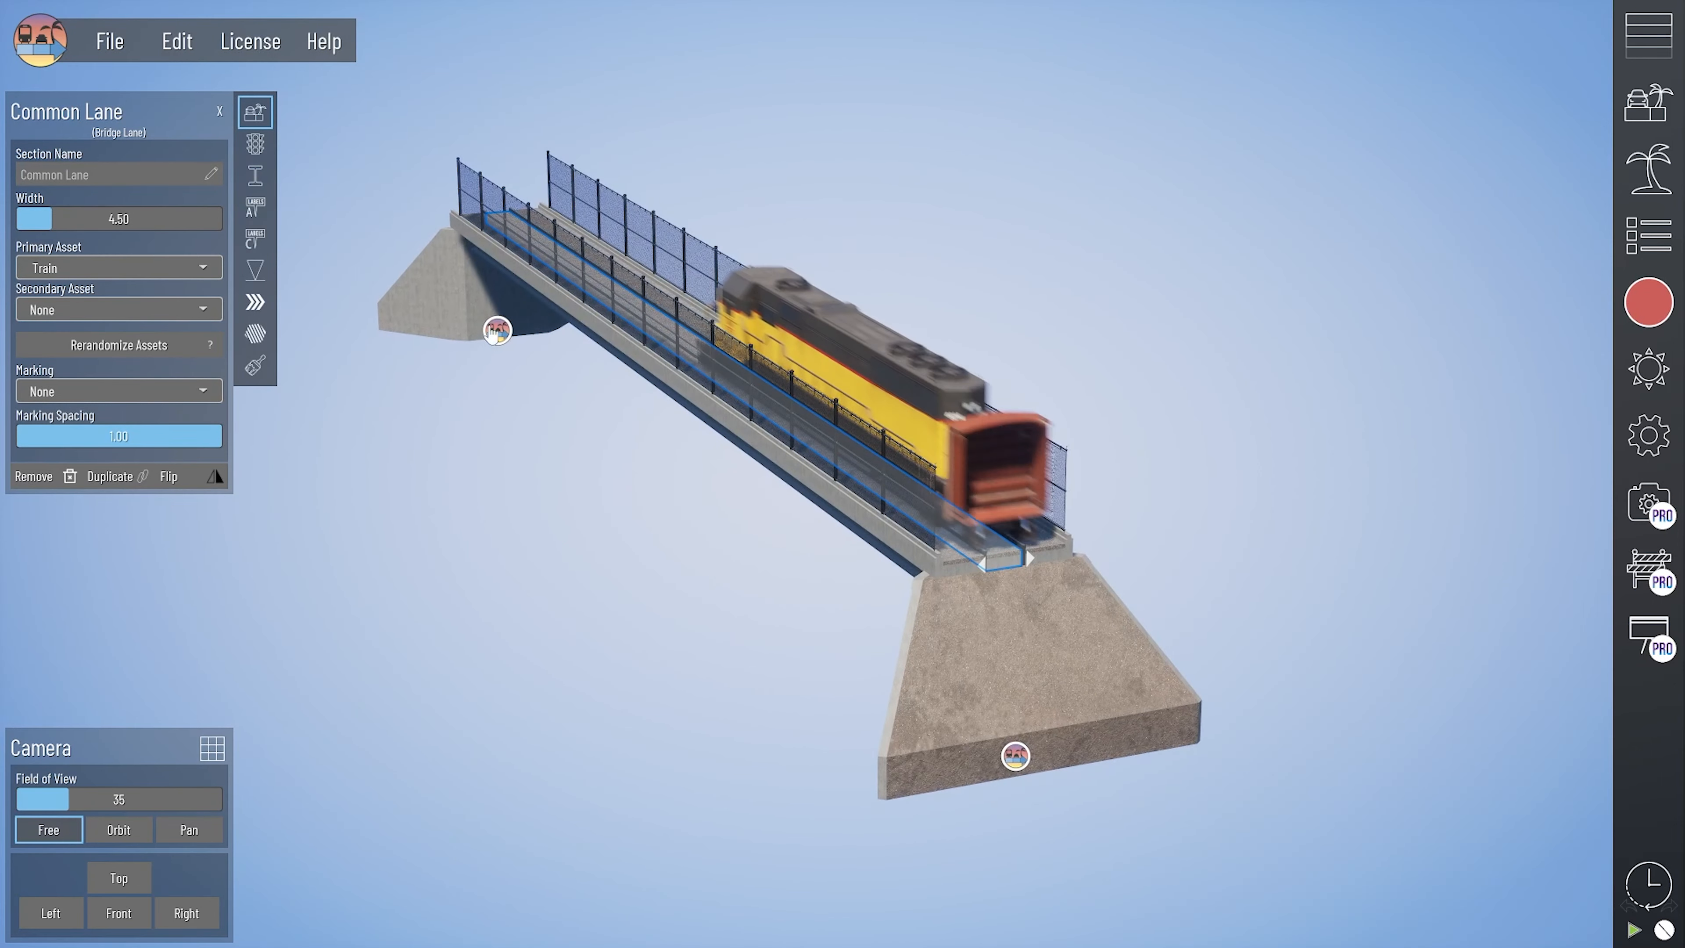
pyautogui.click(498, 330)
pyautogui.click(1016, 756)
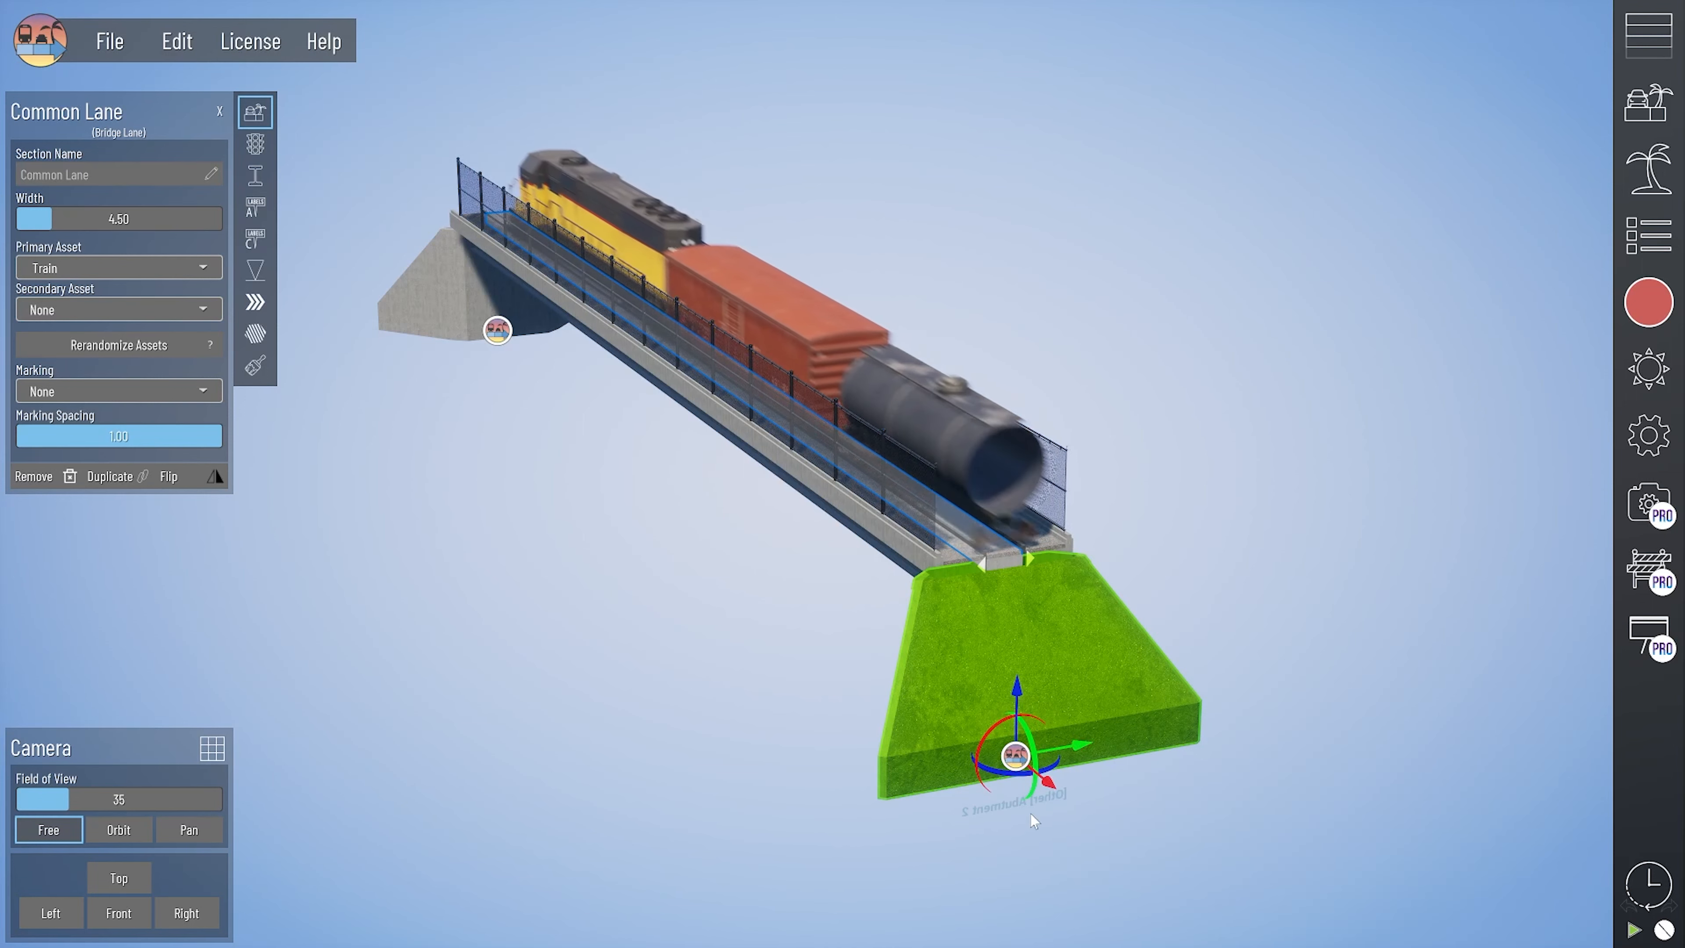
pyautogui.moveTo(1035, 822); pyautogui.dragTo(1020, 817, button='right')
pyautogui.moveTo(1031, 723); pyautogui.dragTo(645, 720, button='right')
# - Inspect the sub-structure settings of the two outer gravel lanes and the center train lane on the rail bridge
pyautogui.click(556, 468)
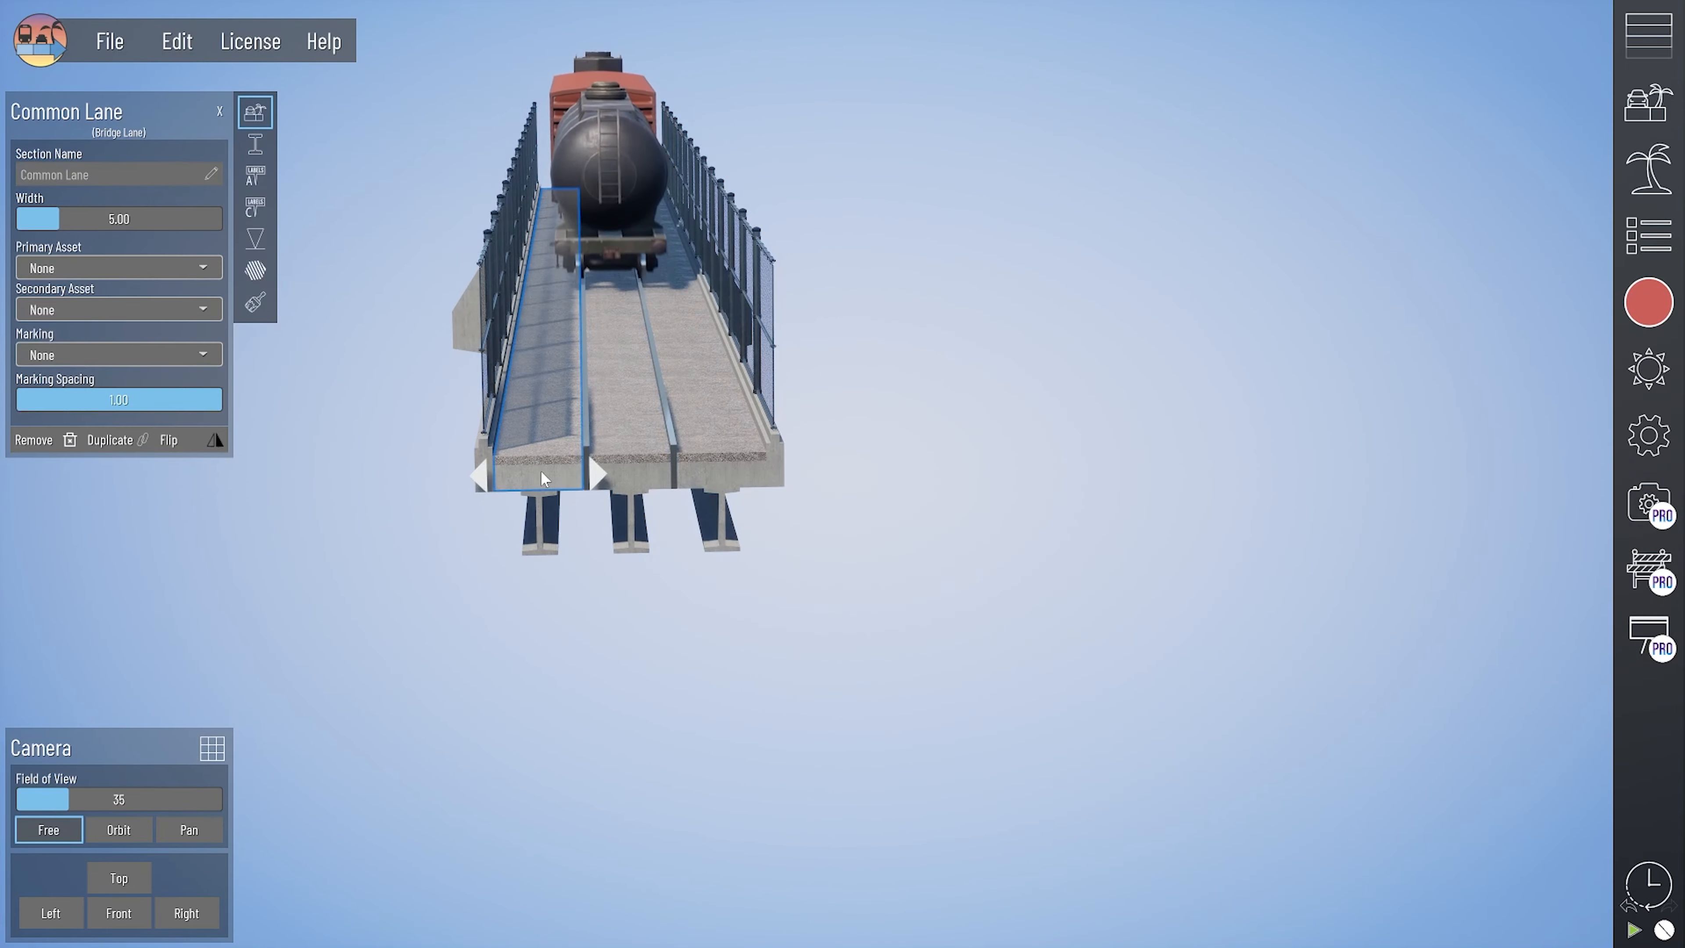
pyautogui.click(256, 144)
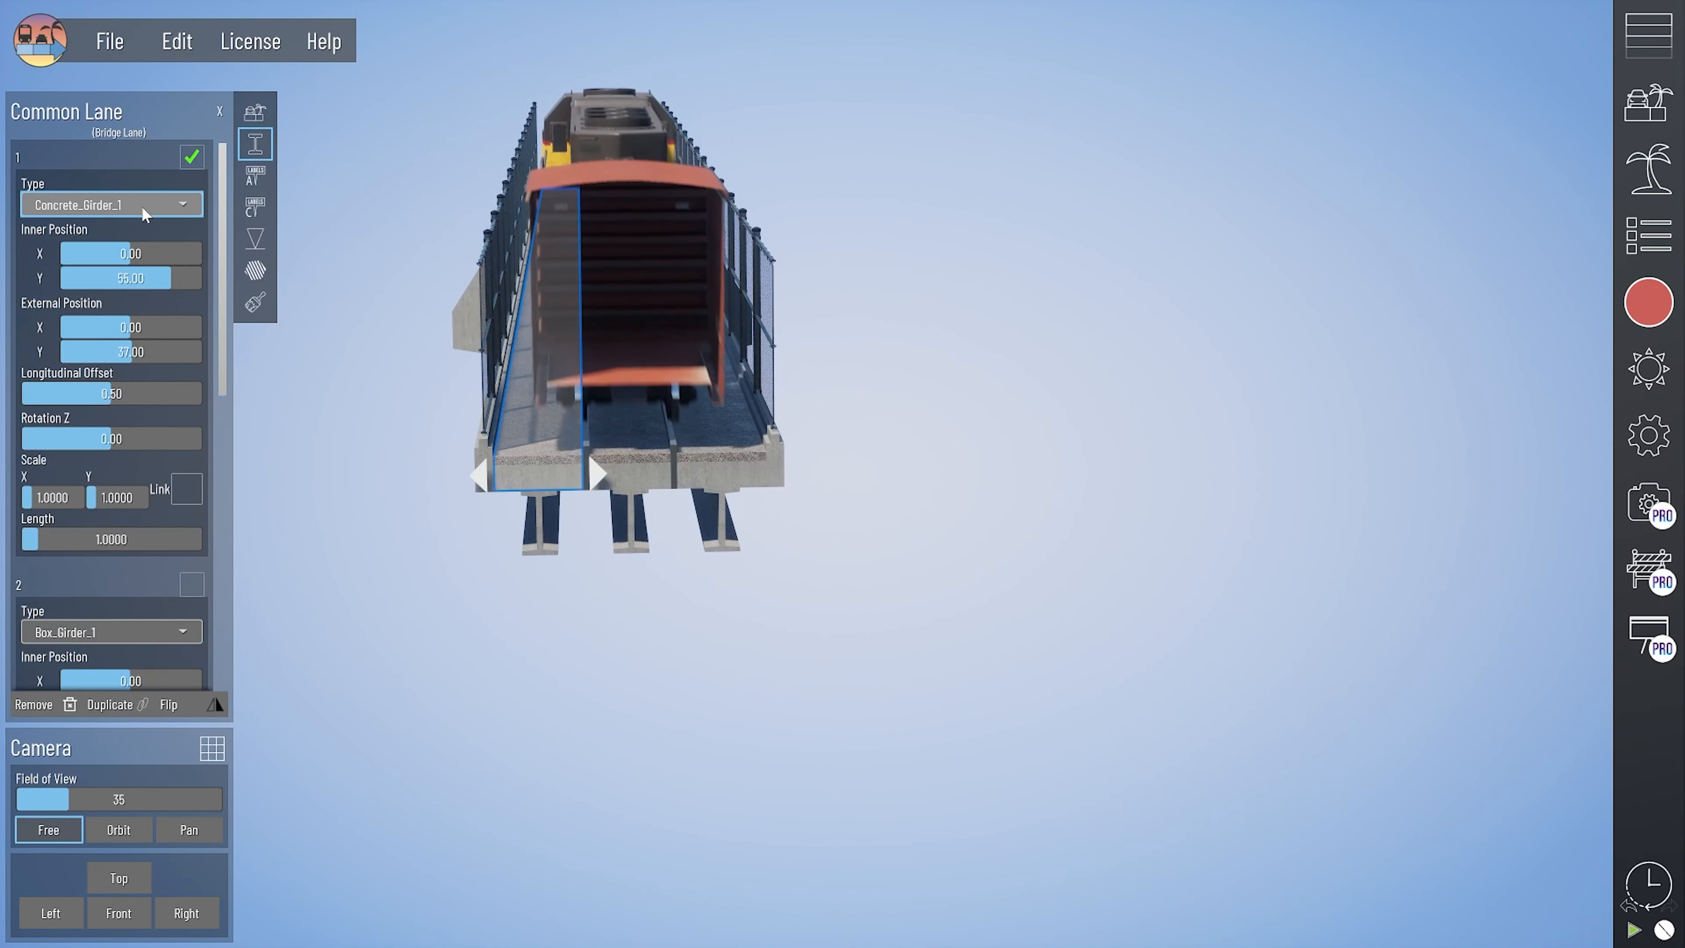
pyautogui.click(625, 466)
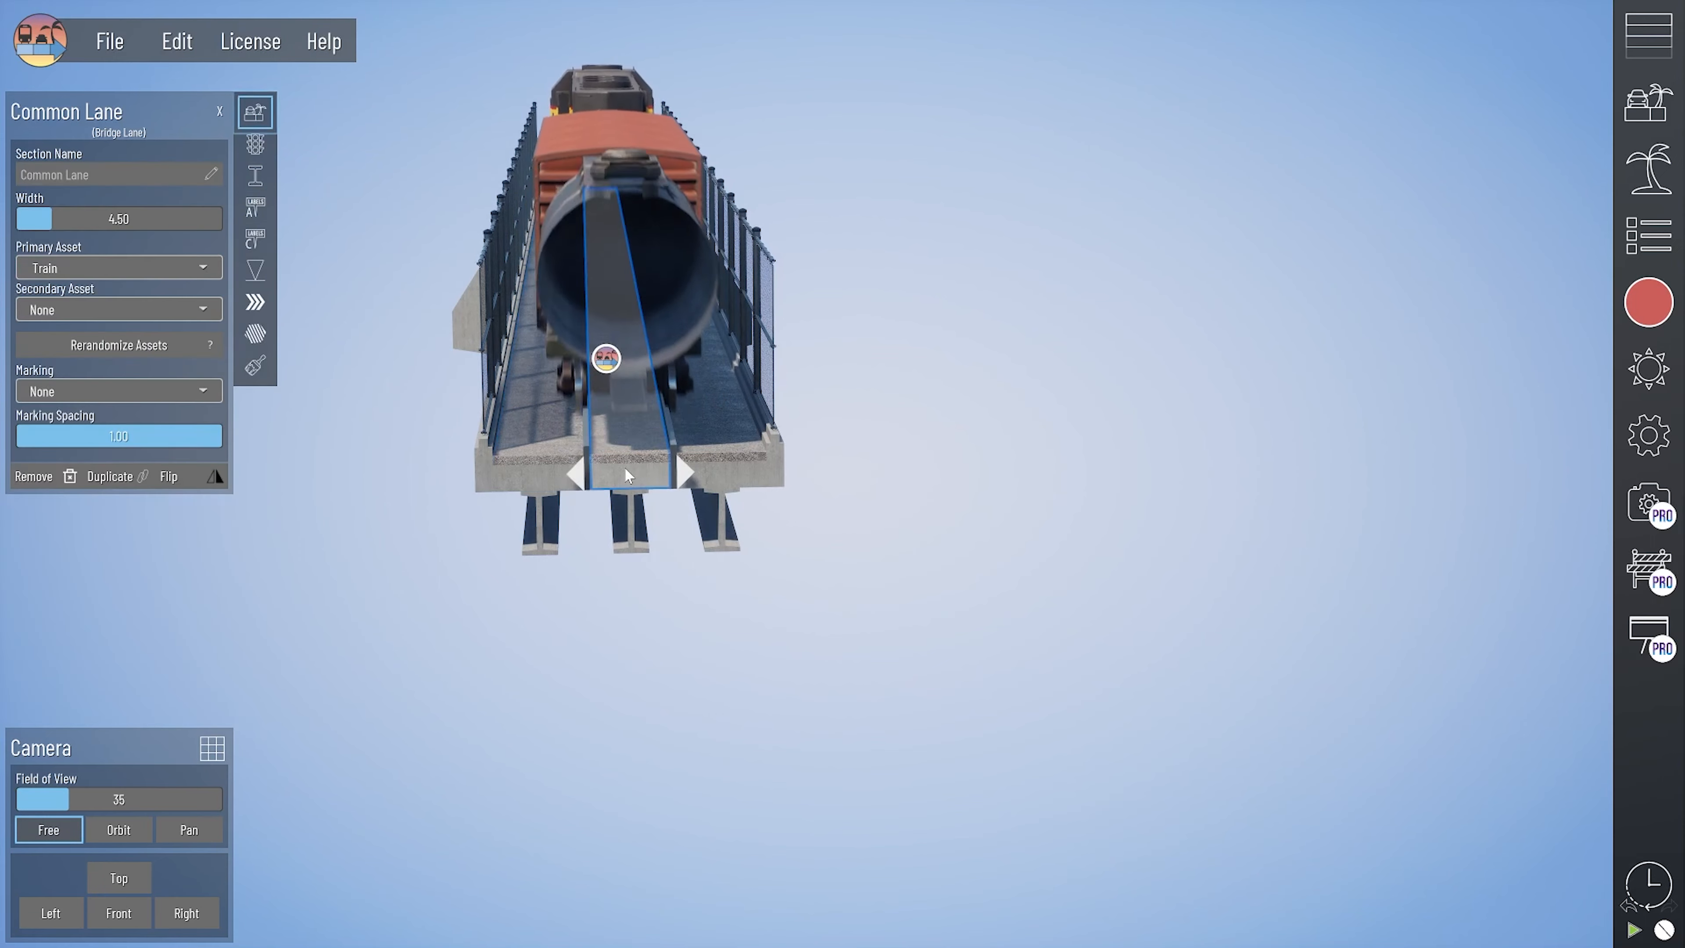
pyautogui.click(256, 177)
pyautogui.click(733, 474)
pyautogui.click(256, 144)
pyautogui.click(638, 636)
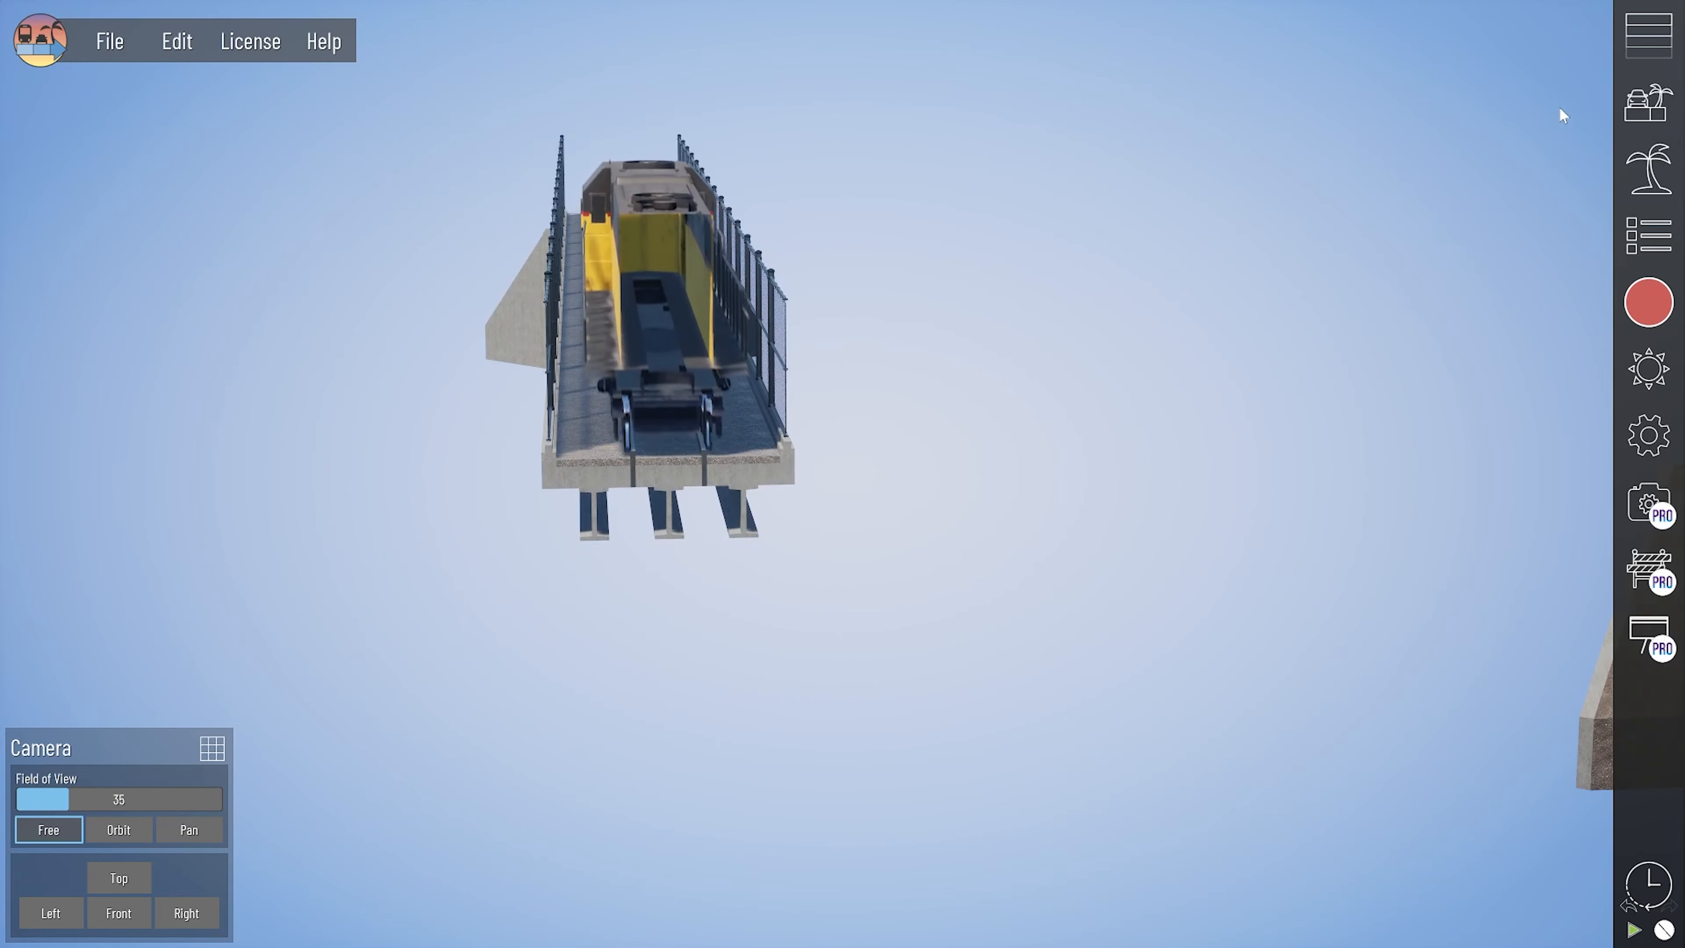
# - Open the bridge section library and inspect the texturing of the outer gravel lane on the rail bridge
pyautogui.click(1648, 34)
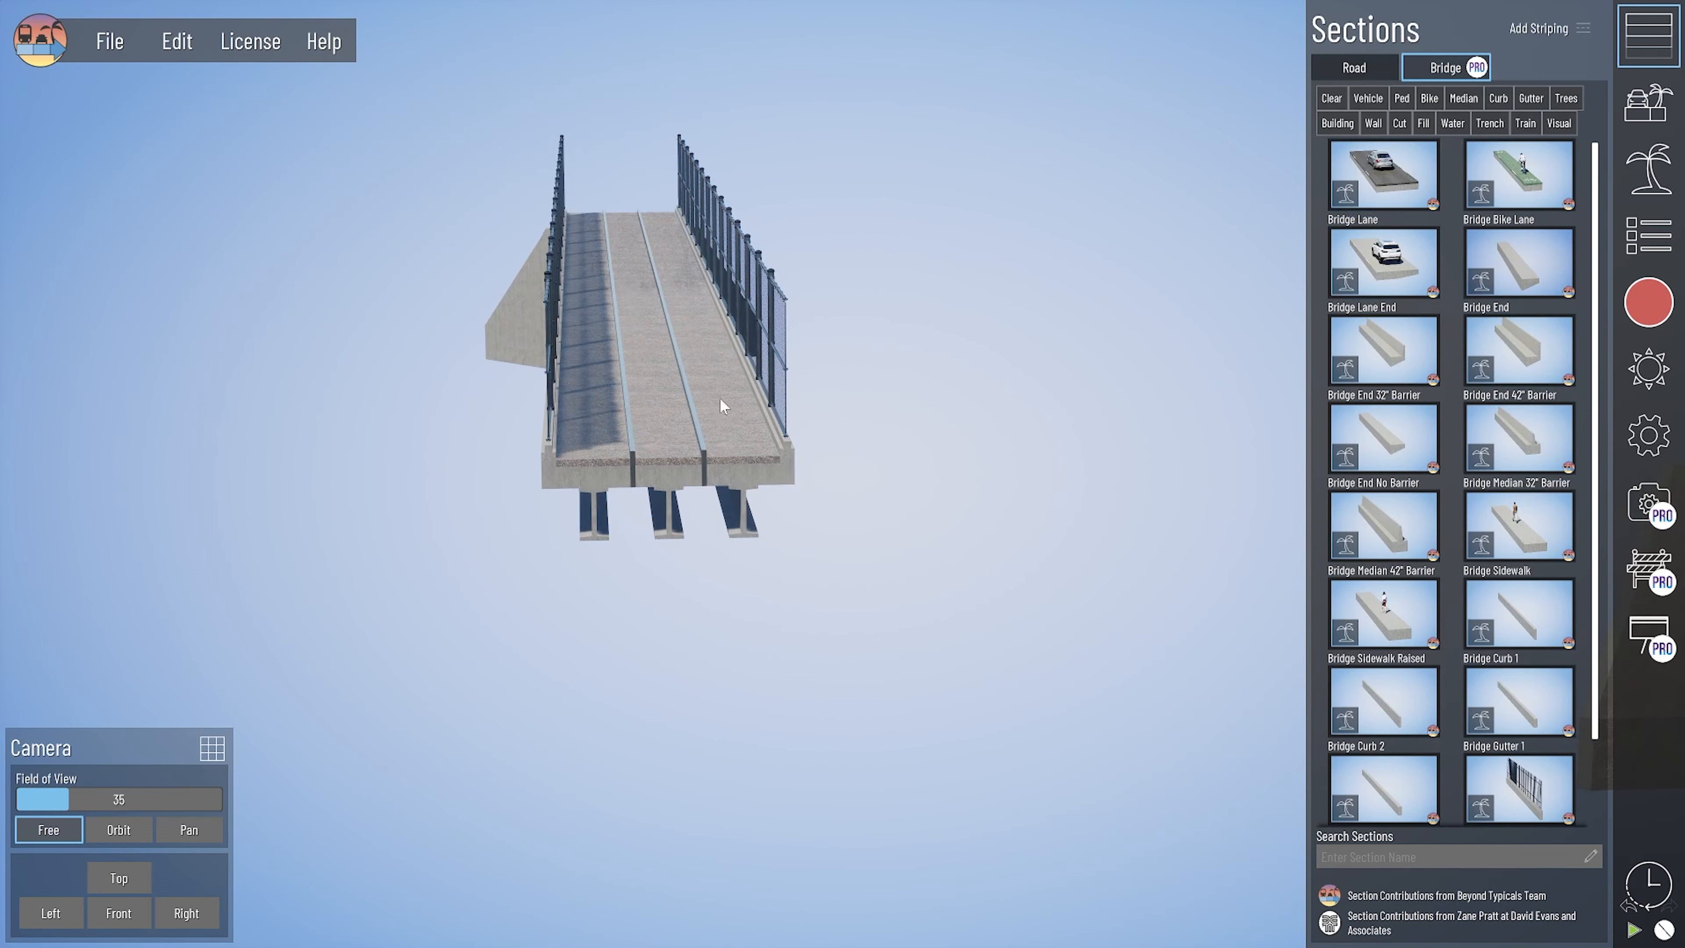
pyautogui.moveTo(748, 535); pyautogui.dragTo(647, 533, button='right')
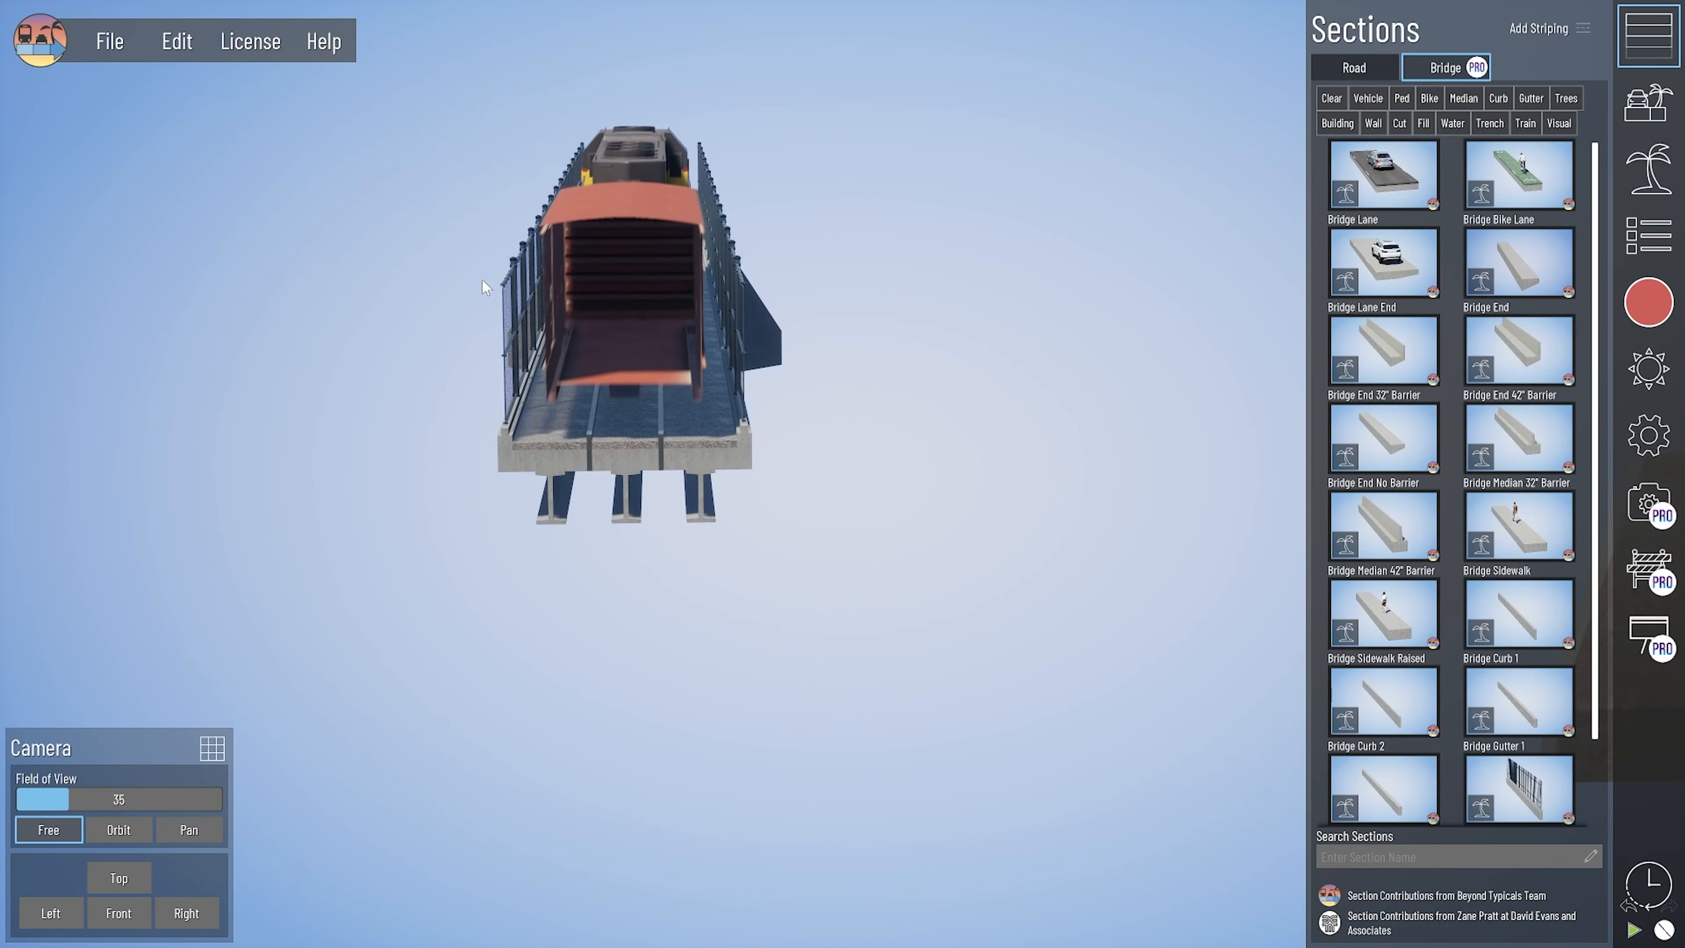
pyautogui.moveTo(613, 532); pyautogui.dragTo(704, 557, button='middle')
pyautogui.scroll(2, 606, 494)
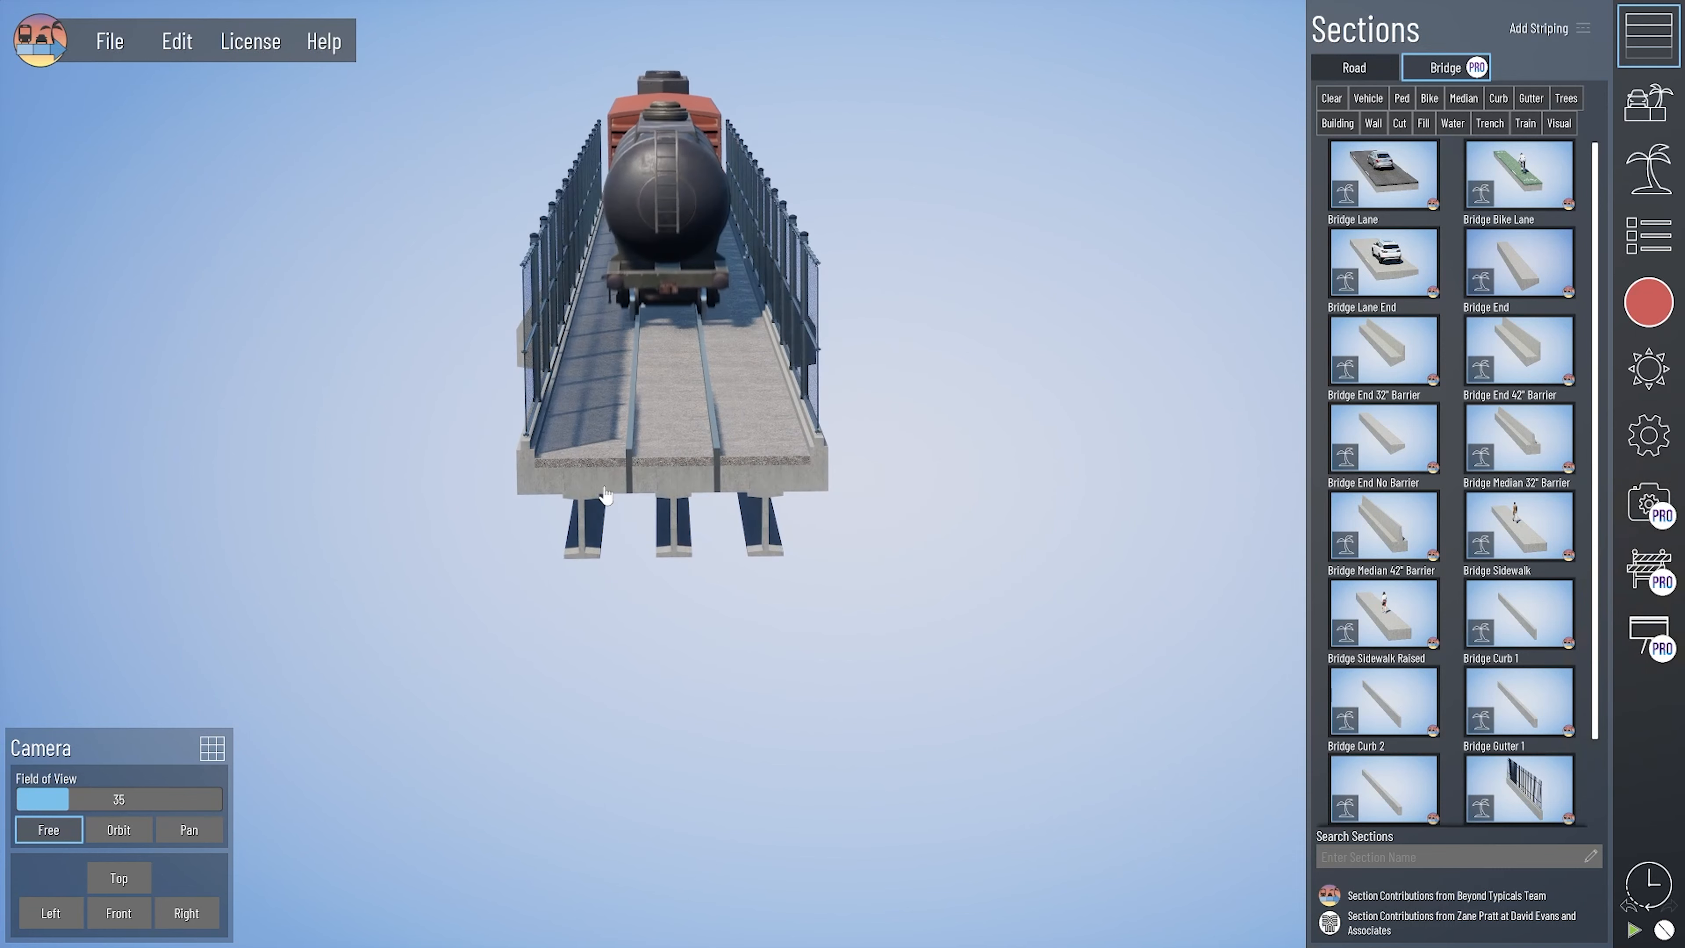
pyautogui.scroll(2, 607, 495)
pyautogui.click(511, 490)
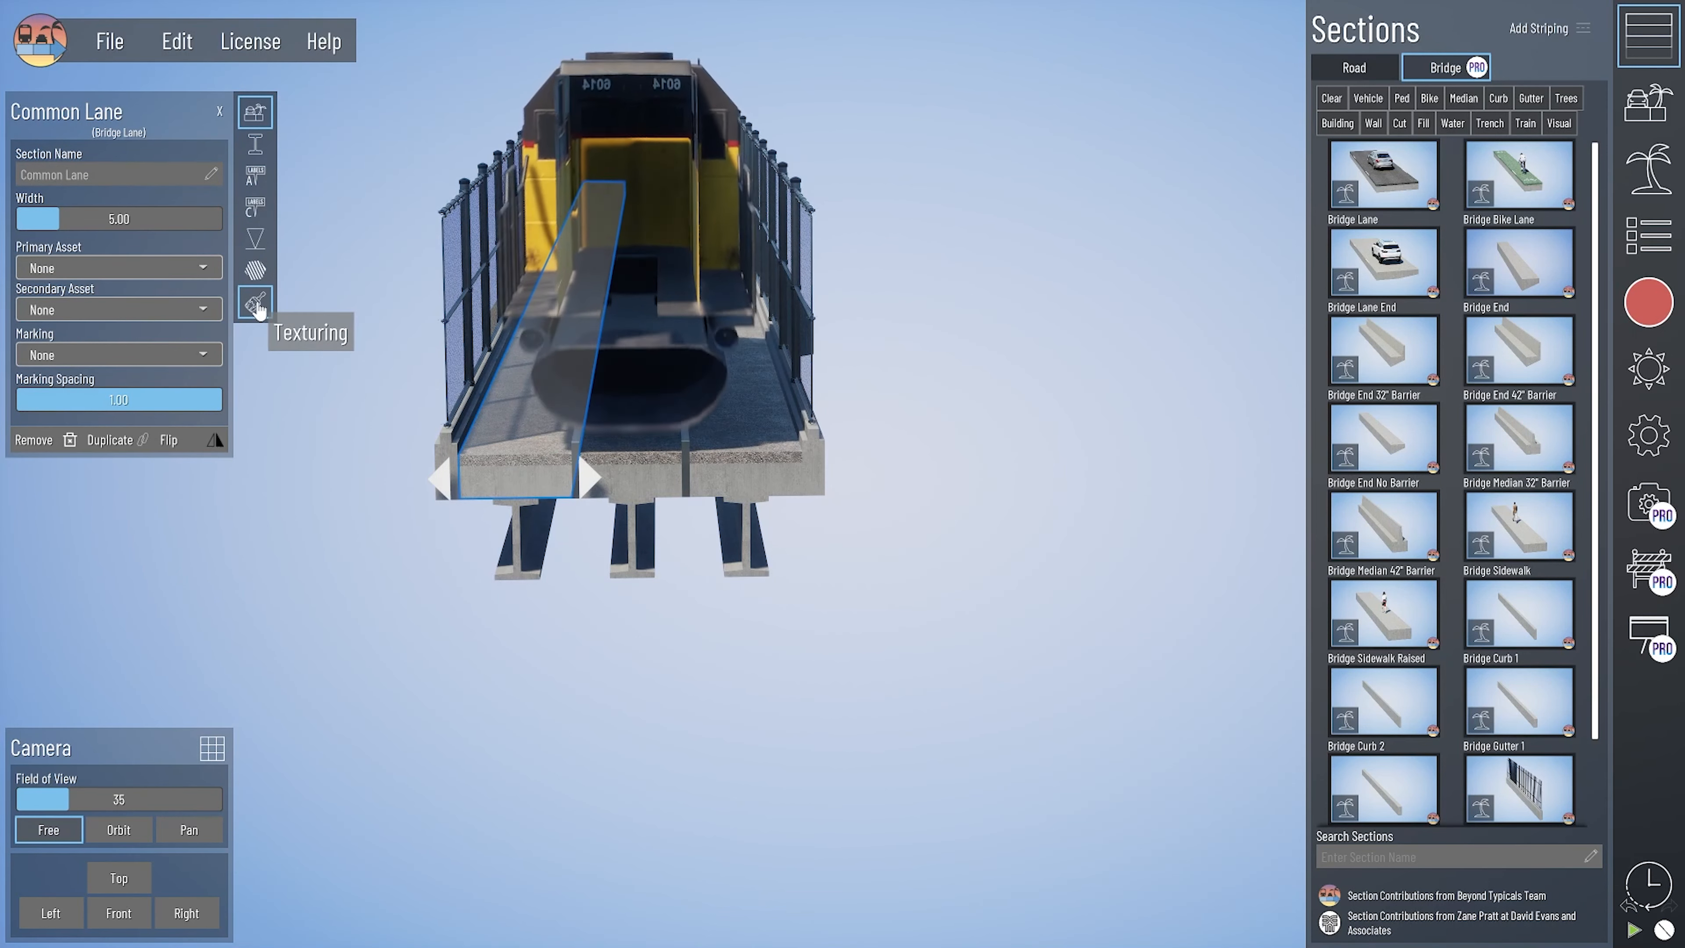
pyautogui.click(256, 304)
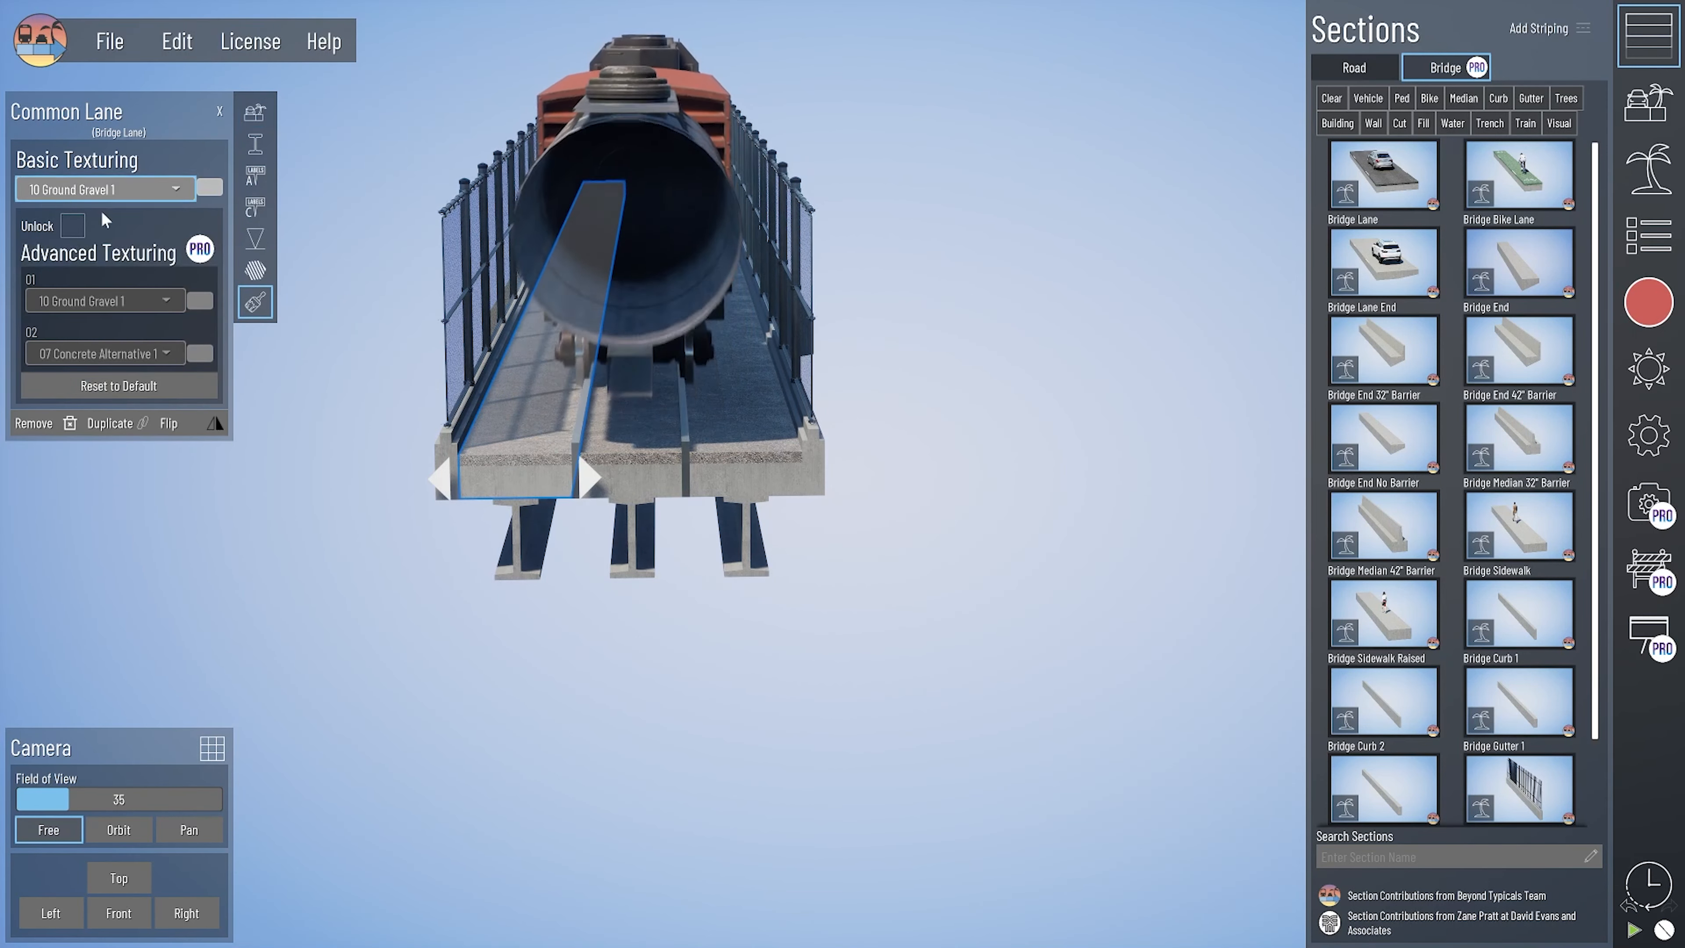
# - Add a Bridge Lane outside the rail bridge's fence, set its primary asset to None and its width to 4 ft
pyautogui.moveTo(1383, 174); pyautogui.dragTo(896, 533)
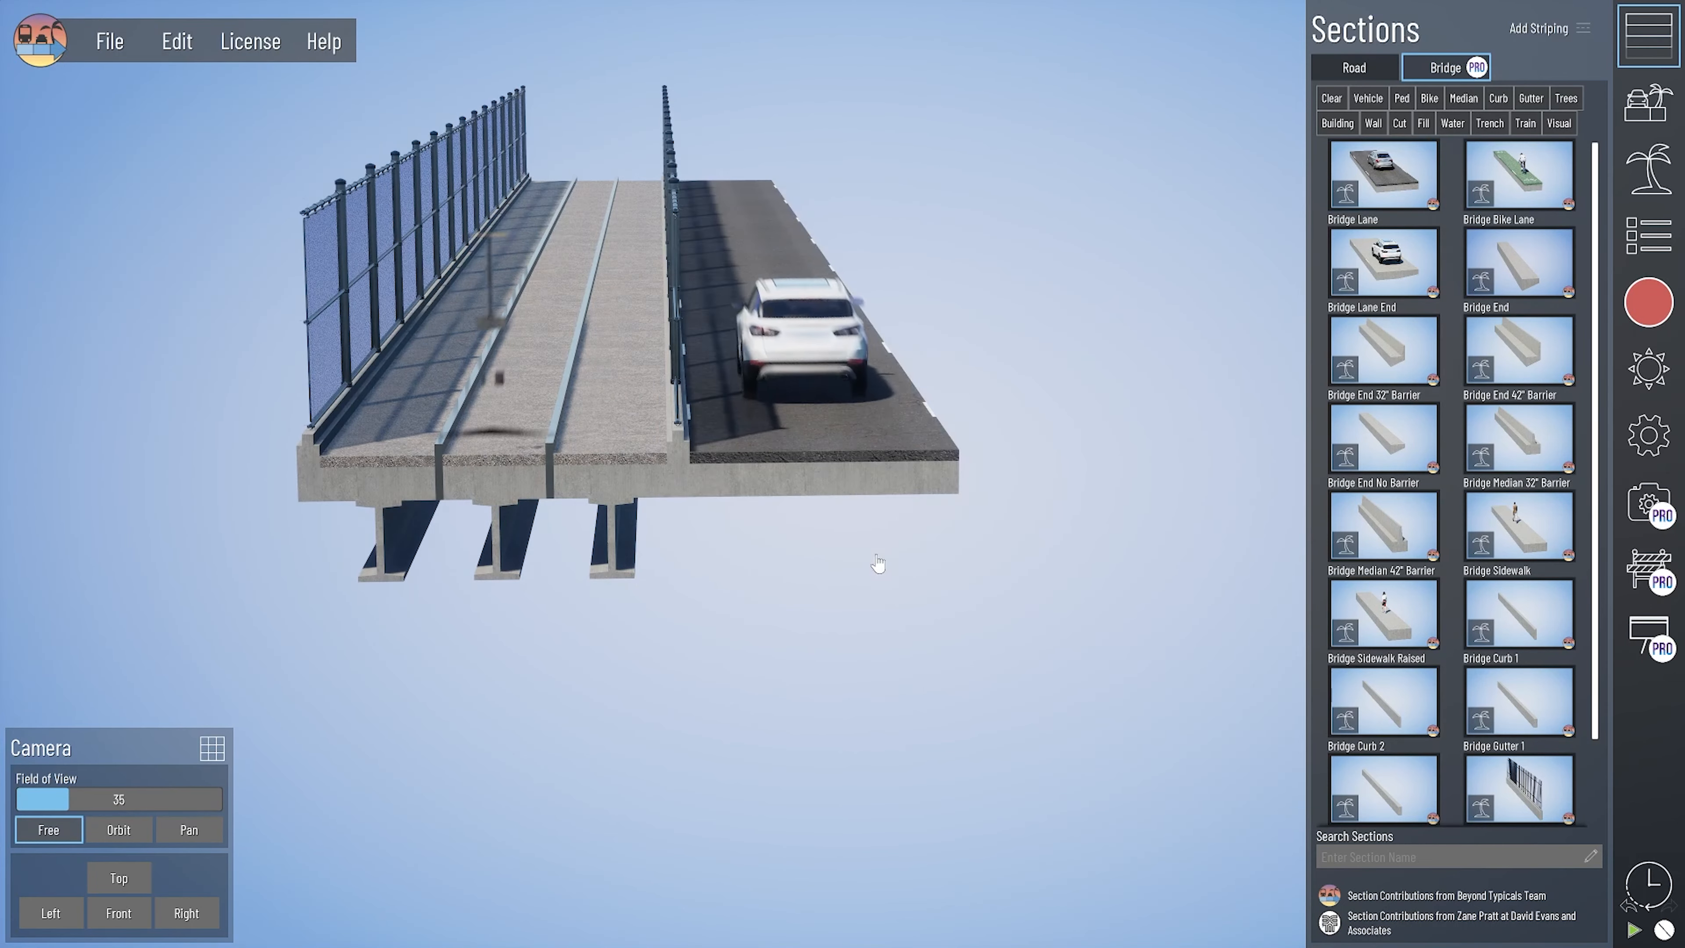
pyautogui.click(641, 503)
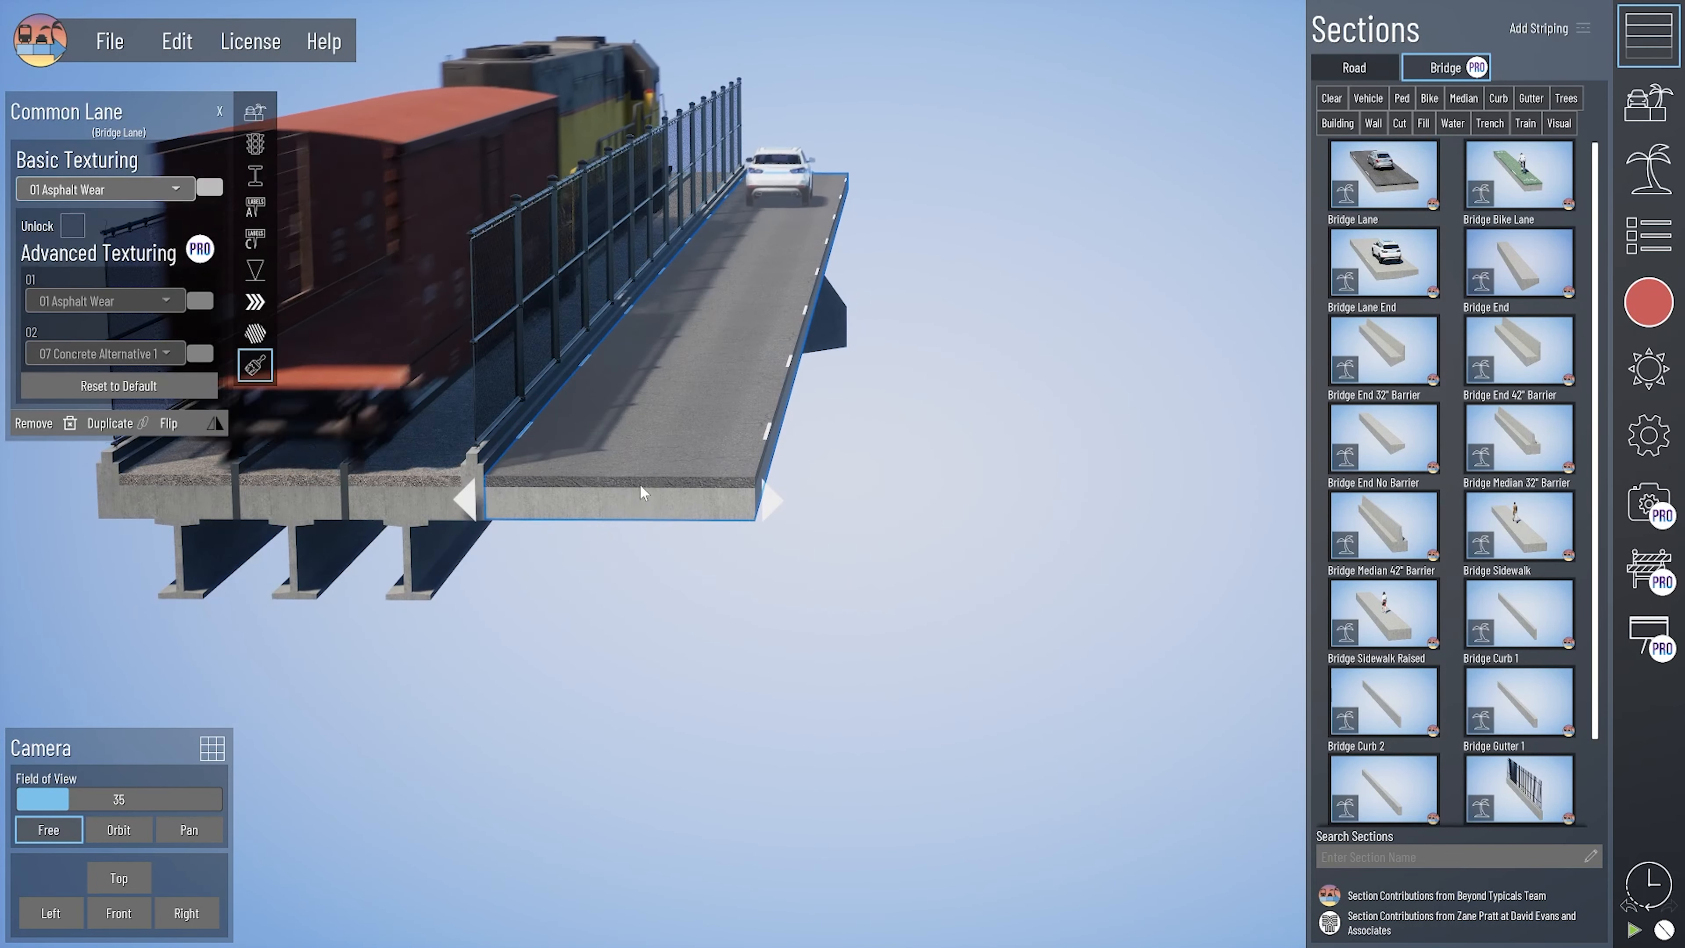
pyautogui.click(255, 111)
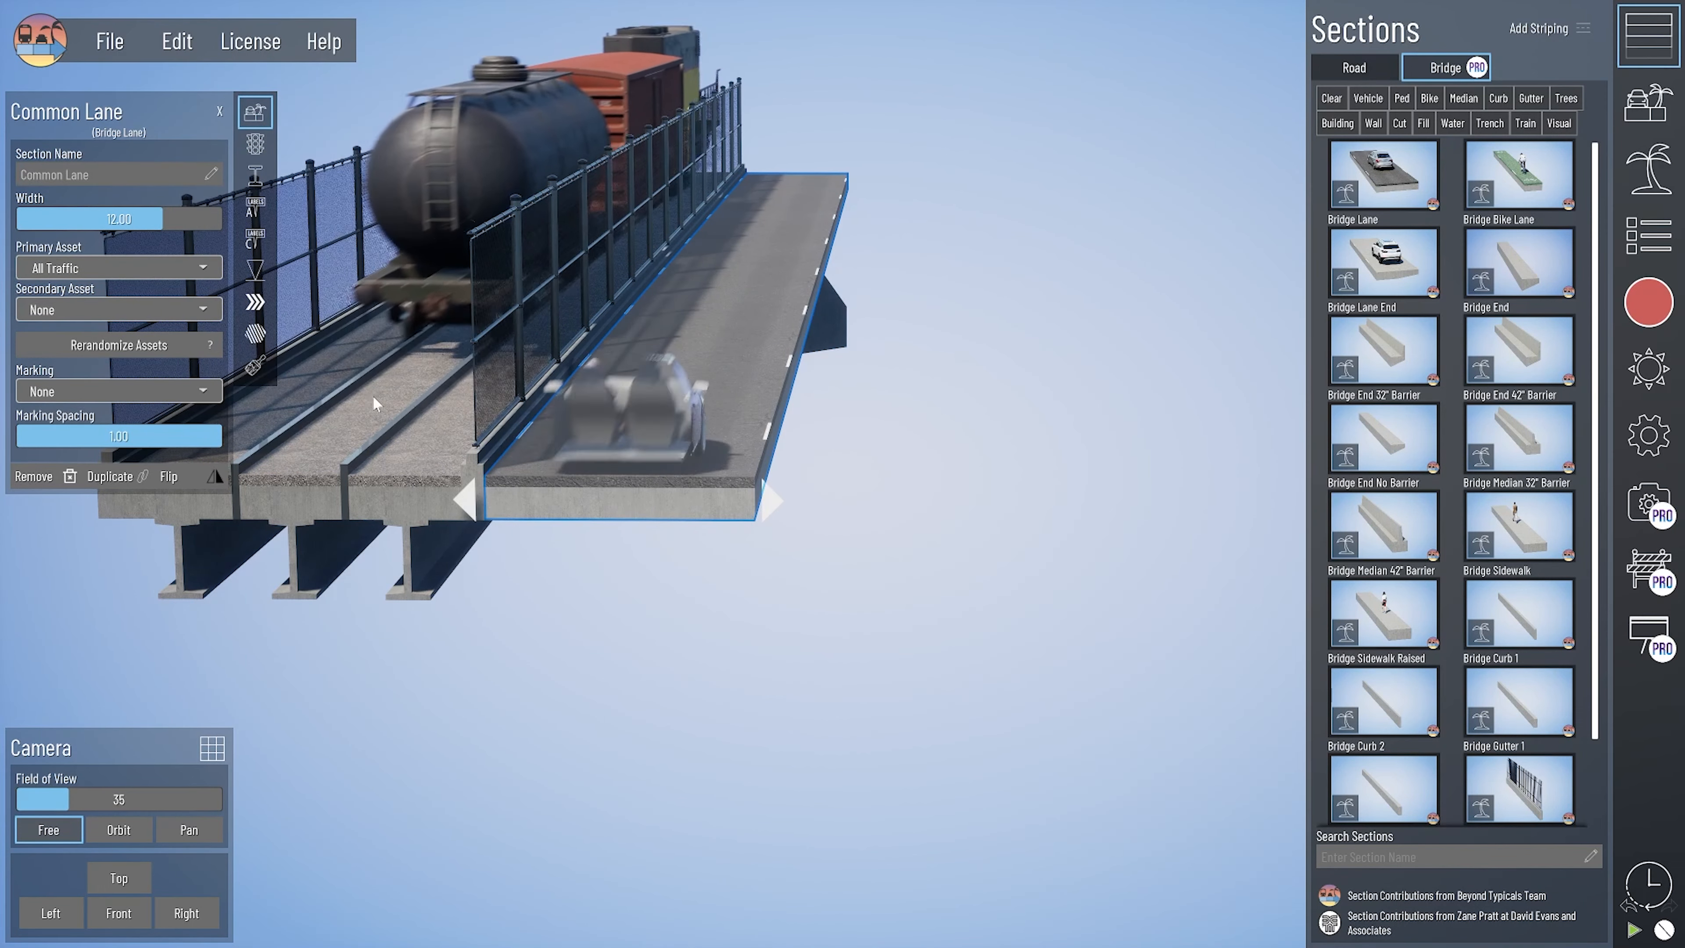
pyautogui.click(59, 267)
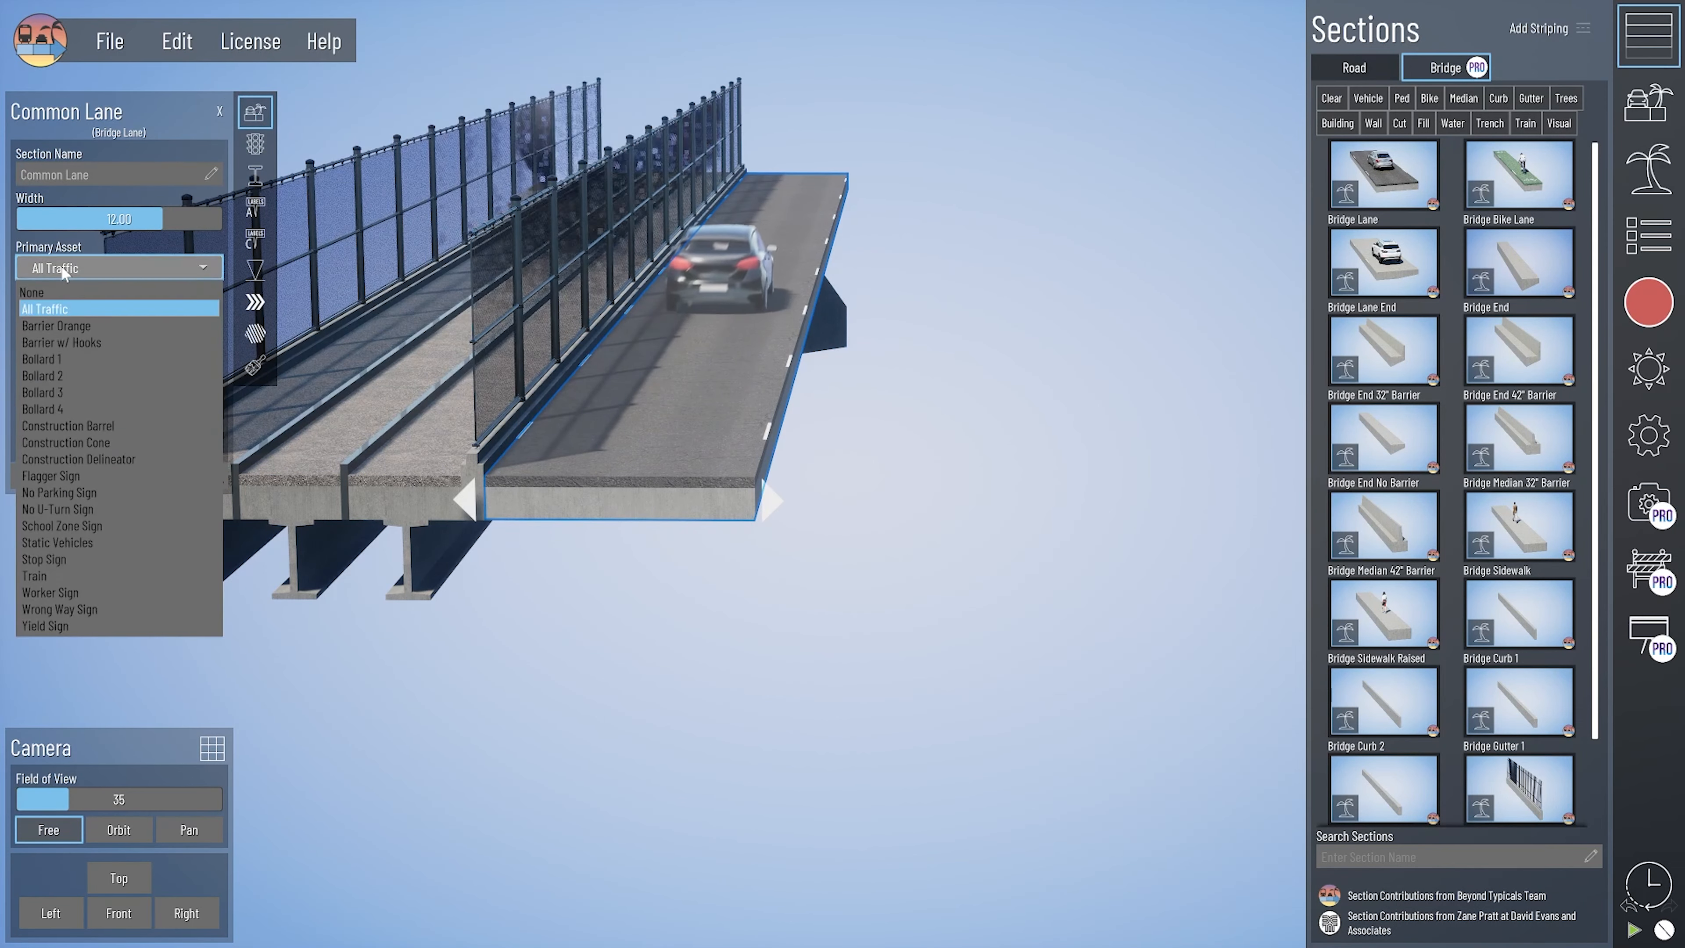
pyautogui.click(60, 292)
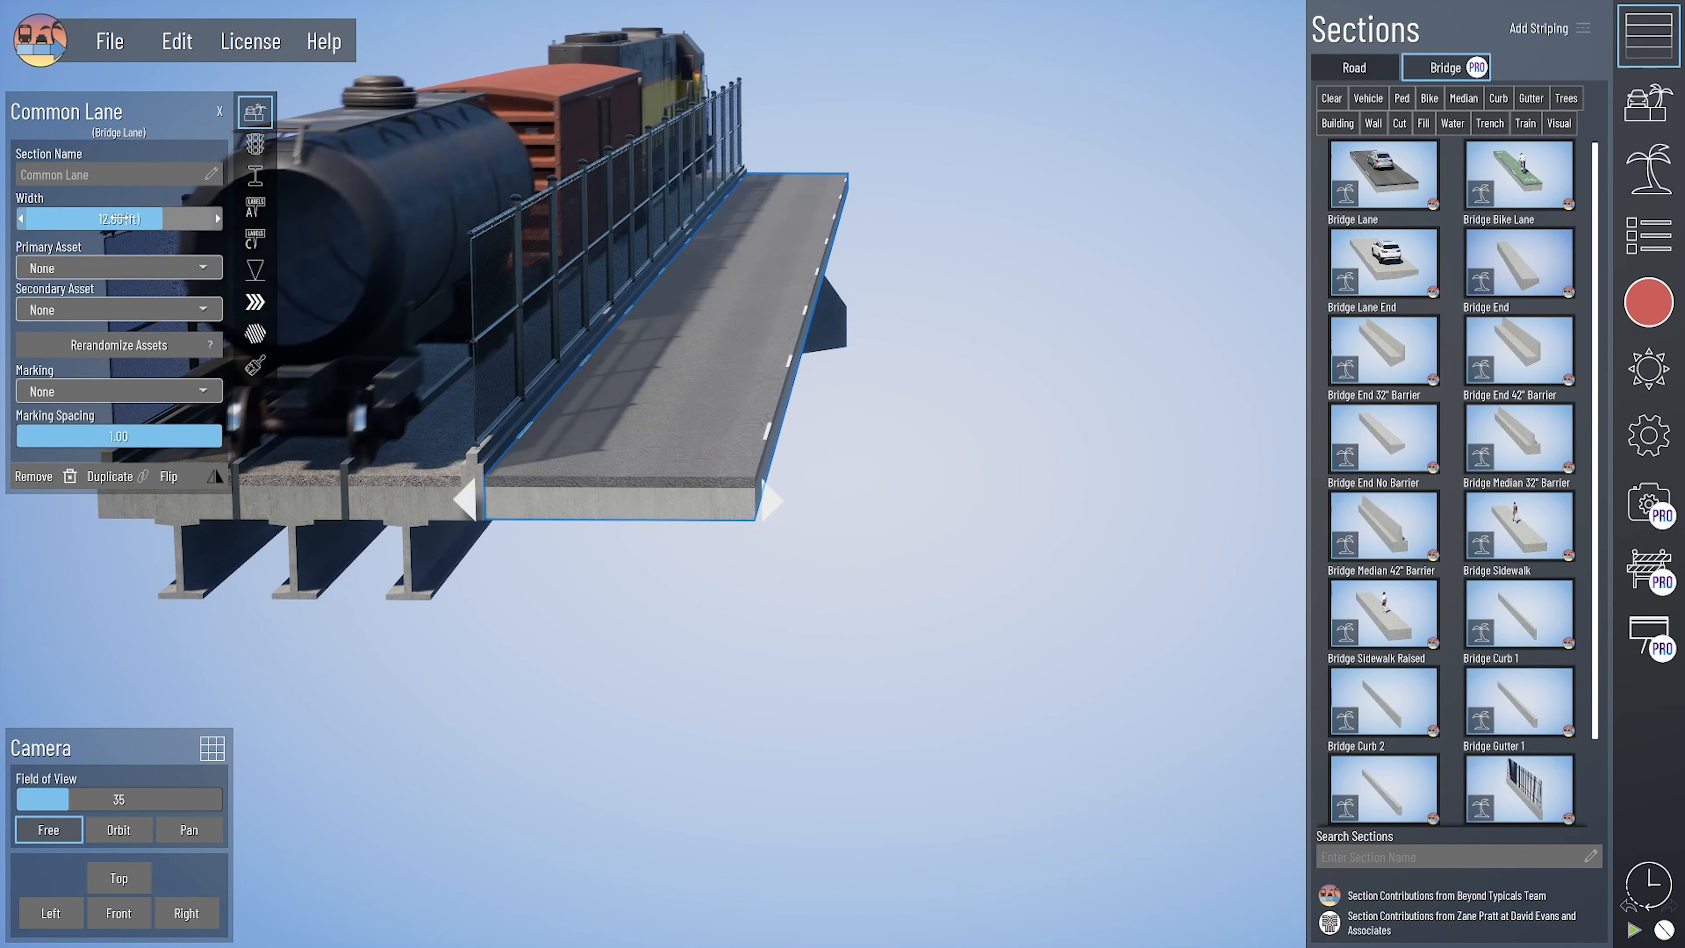
pyautogui.click(120, 218)
pyautogui.write('4')
pyautogui.press('Return')
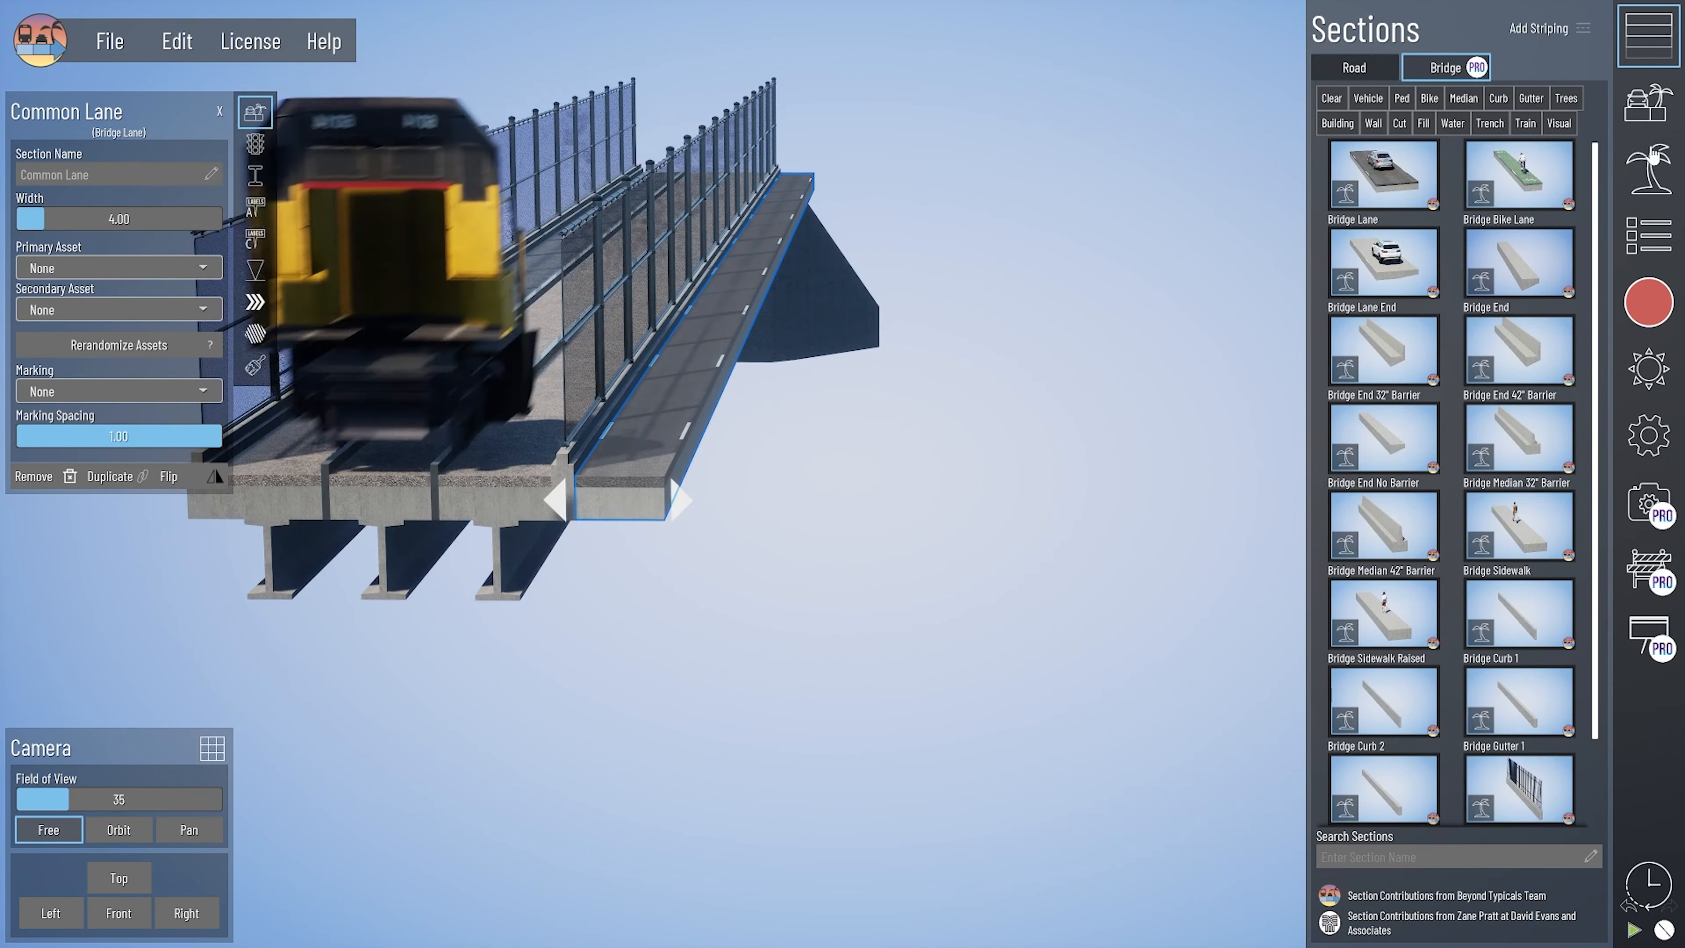
# - Delete the striping beside the added bridge lane and give the lane the 10 Ground Gravel 1 texture
pyautogui.click(1649, 236)
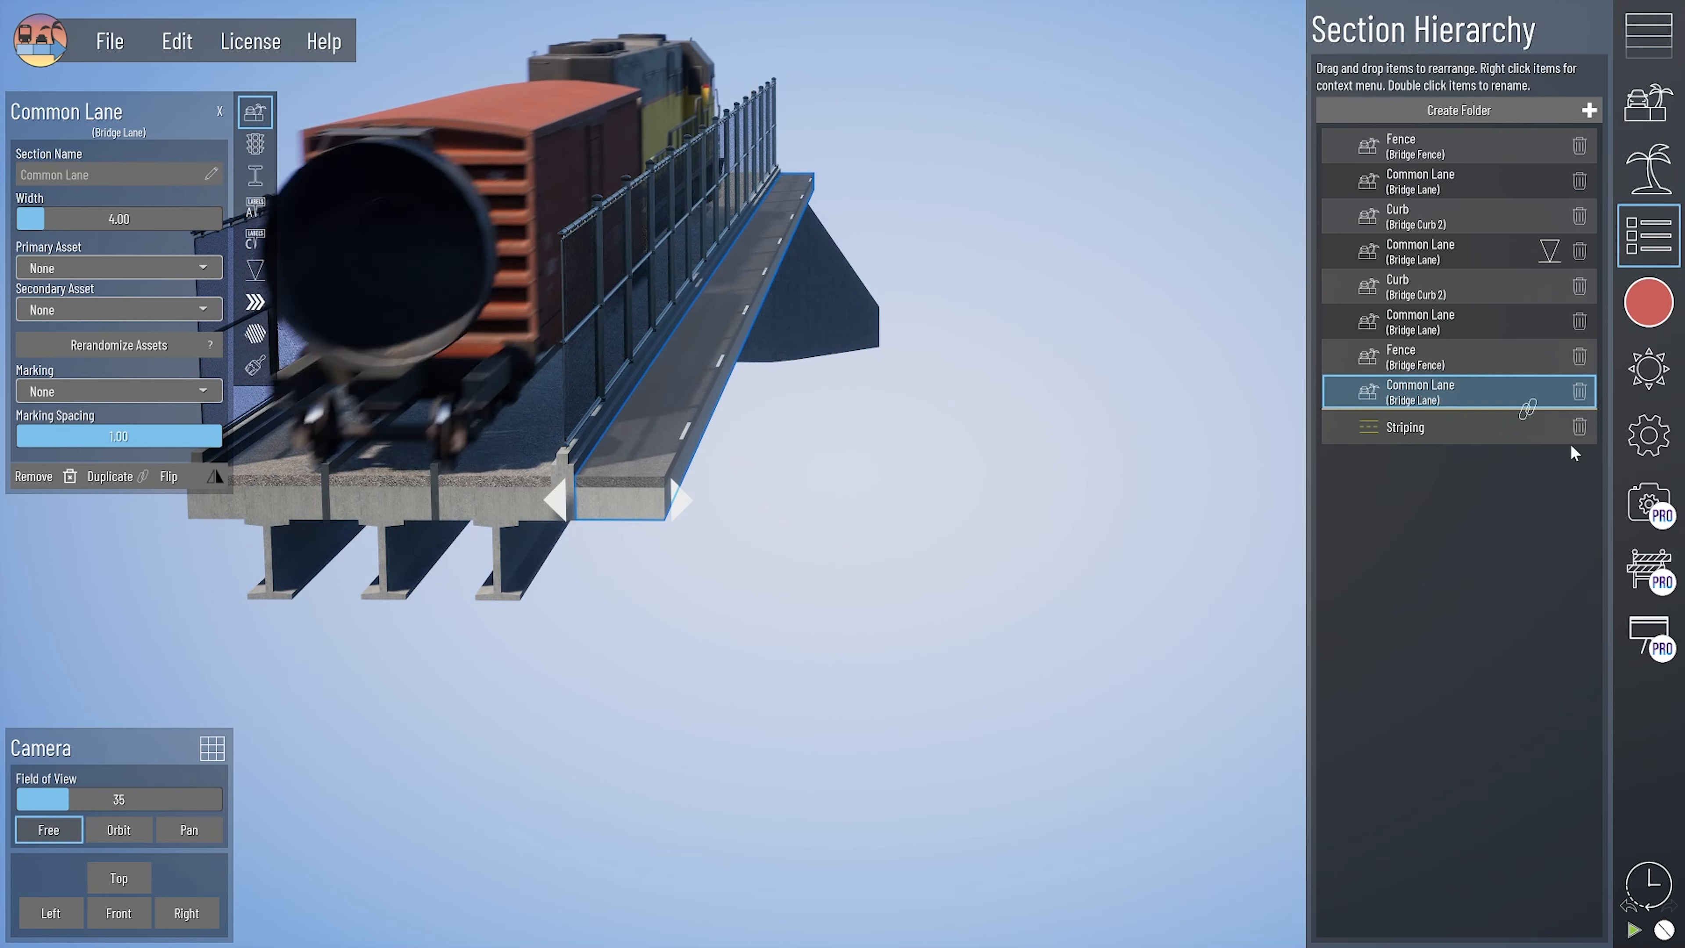
pyautogui.click(1580, 427)
pyautogui.click(255, 302)
pyautogui.click(107, 190)
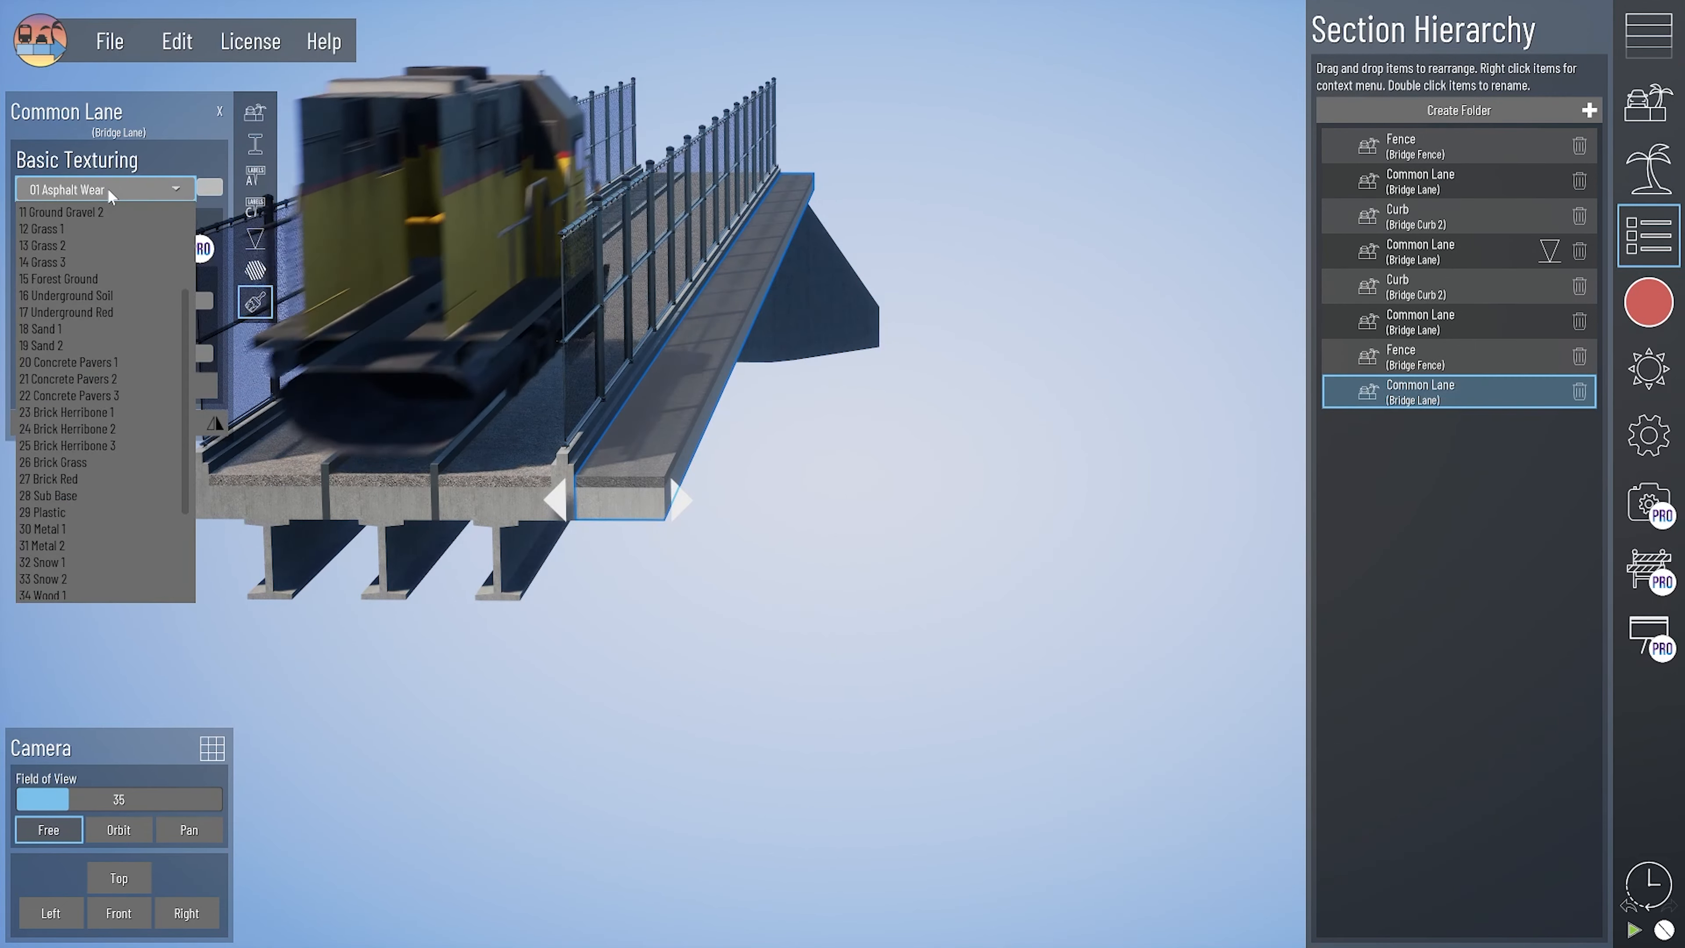
pyautogui.scroll(2, 73, 272)
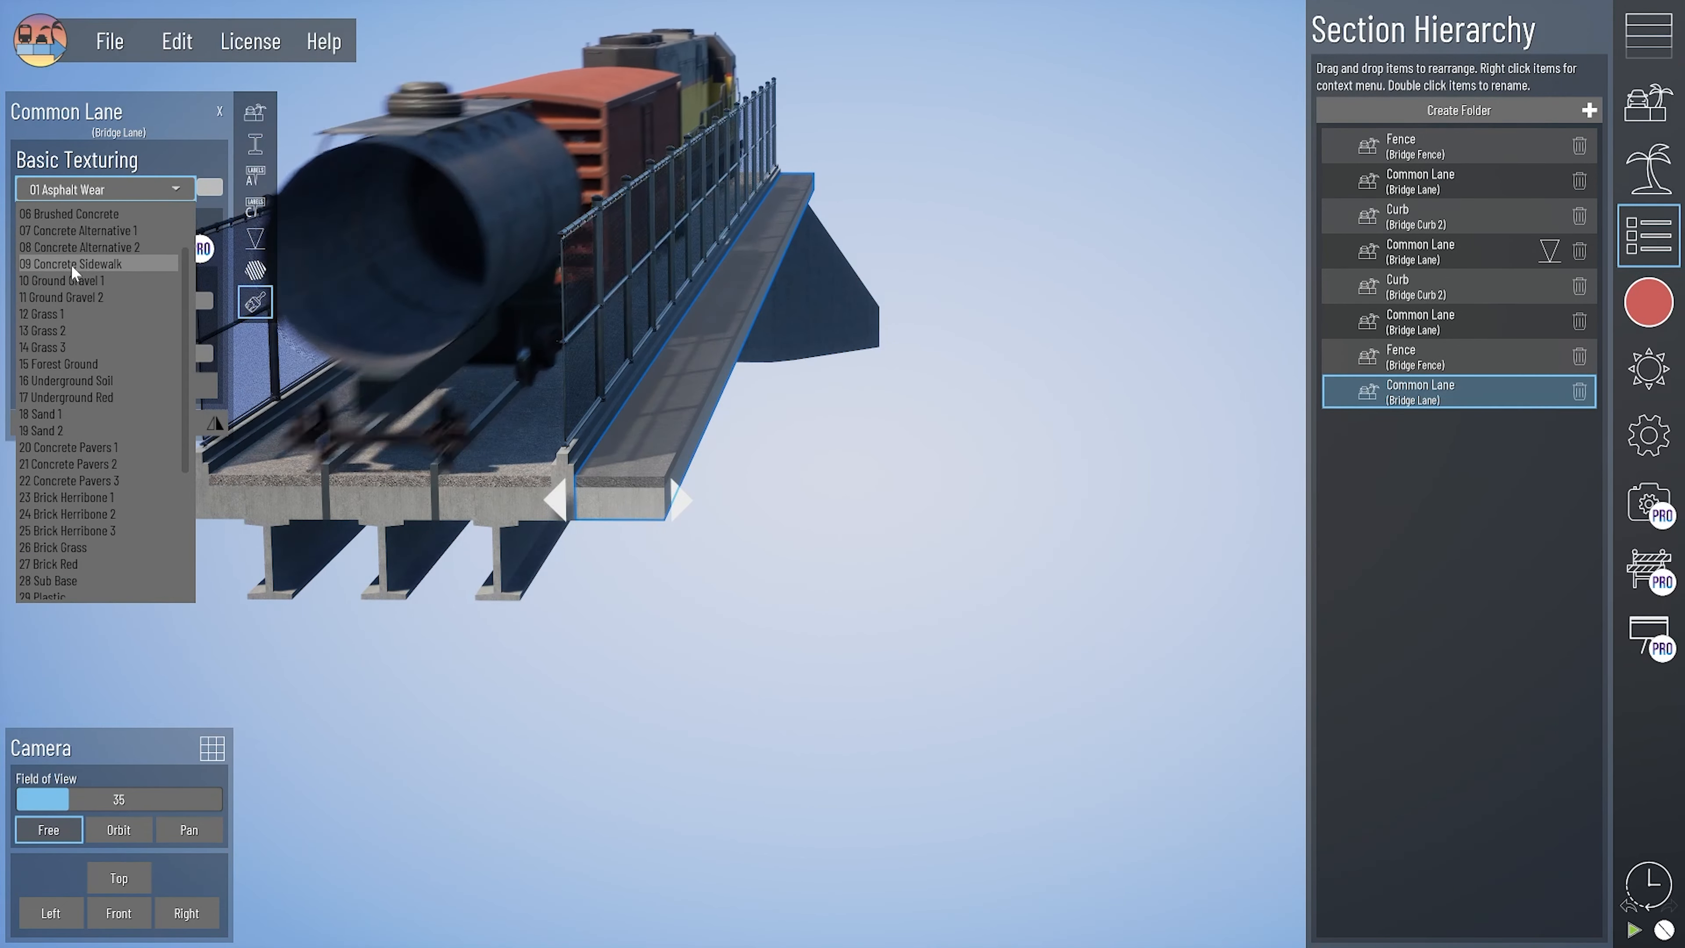
pyautogui.click(73, 280)
# - Move the added gravel lane inside the fence, between the outer lane and the rail curb, and delete the extra lane
pyautogui.moveTo(496, 499); pyautogui.dragTo(791, 494, button='middle')
pyautogui.moveTo(922, 491); pyautogui.dragTo(612, 491)
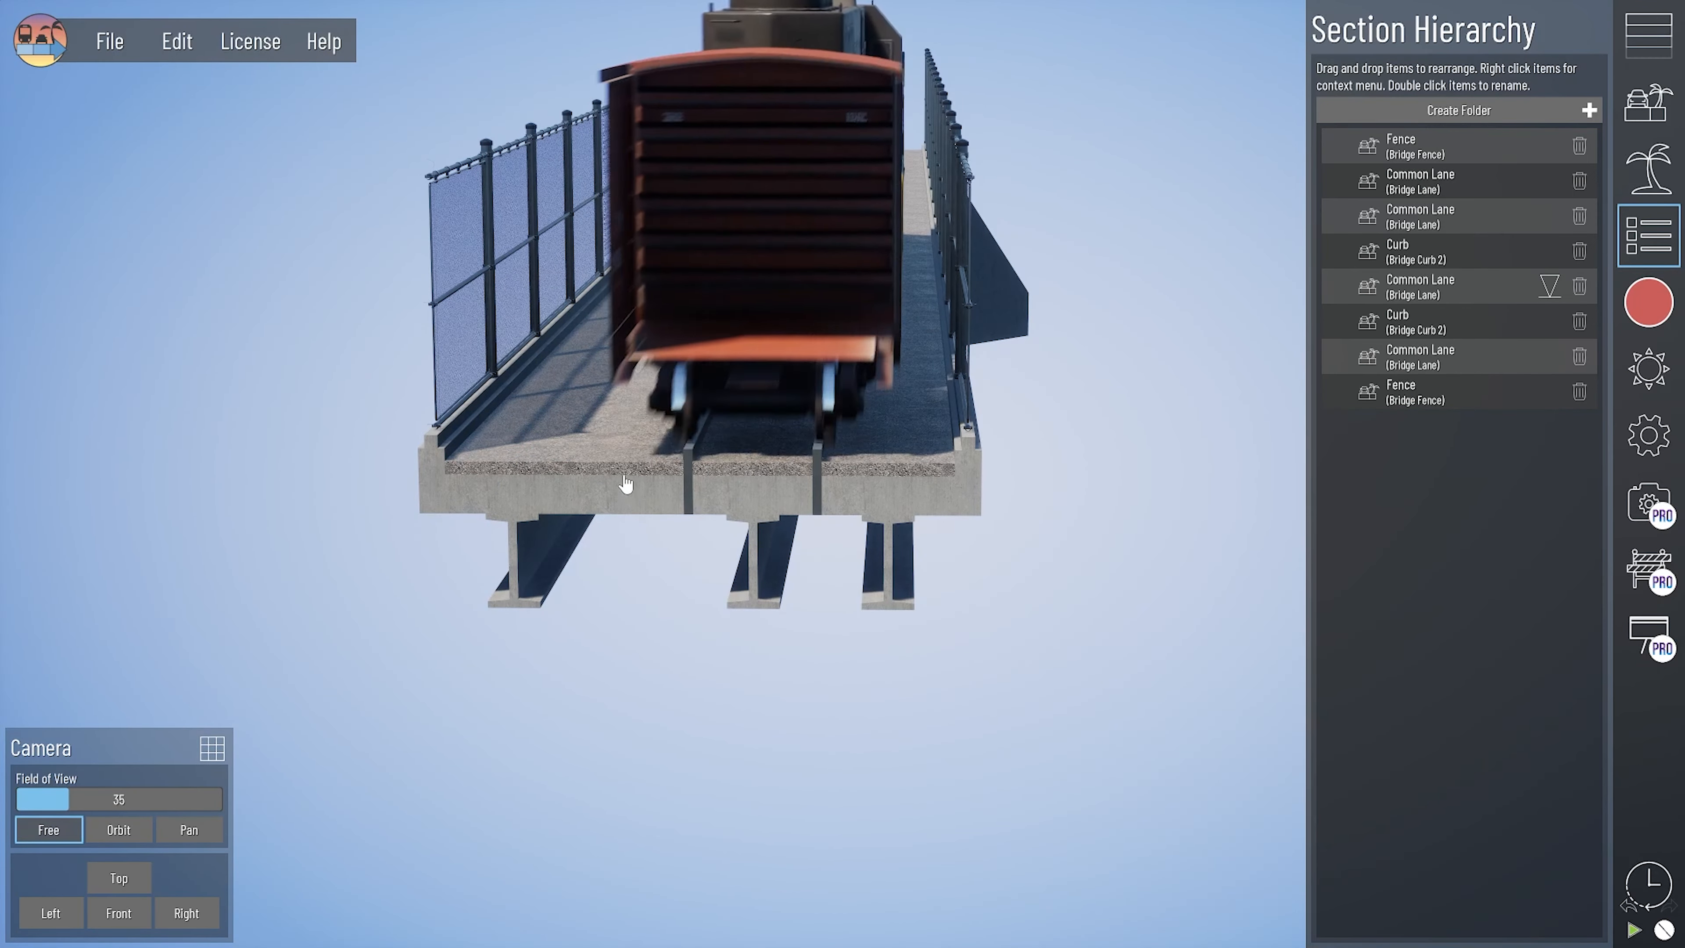
pyautogui.click(637, 486)
pyautogui.press('Delete')
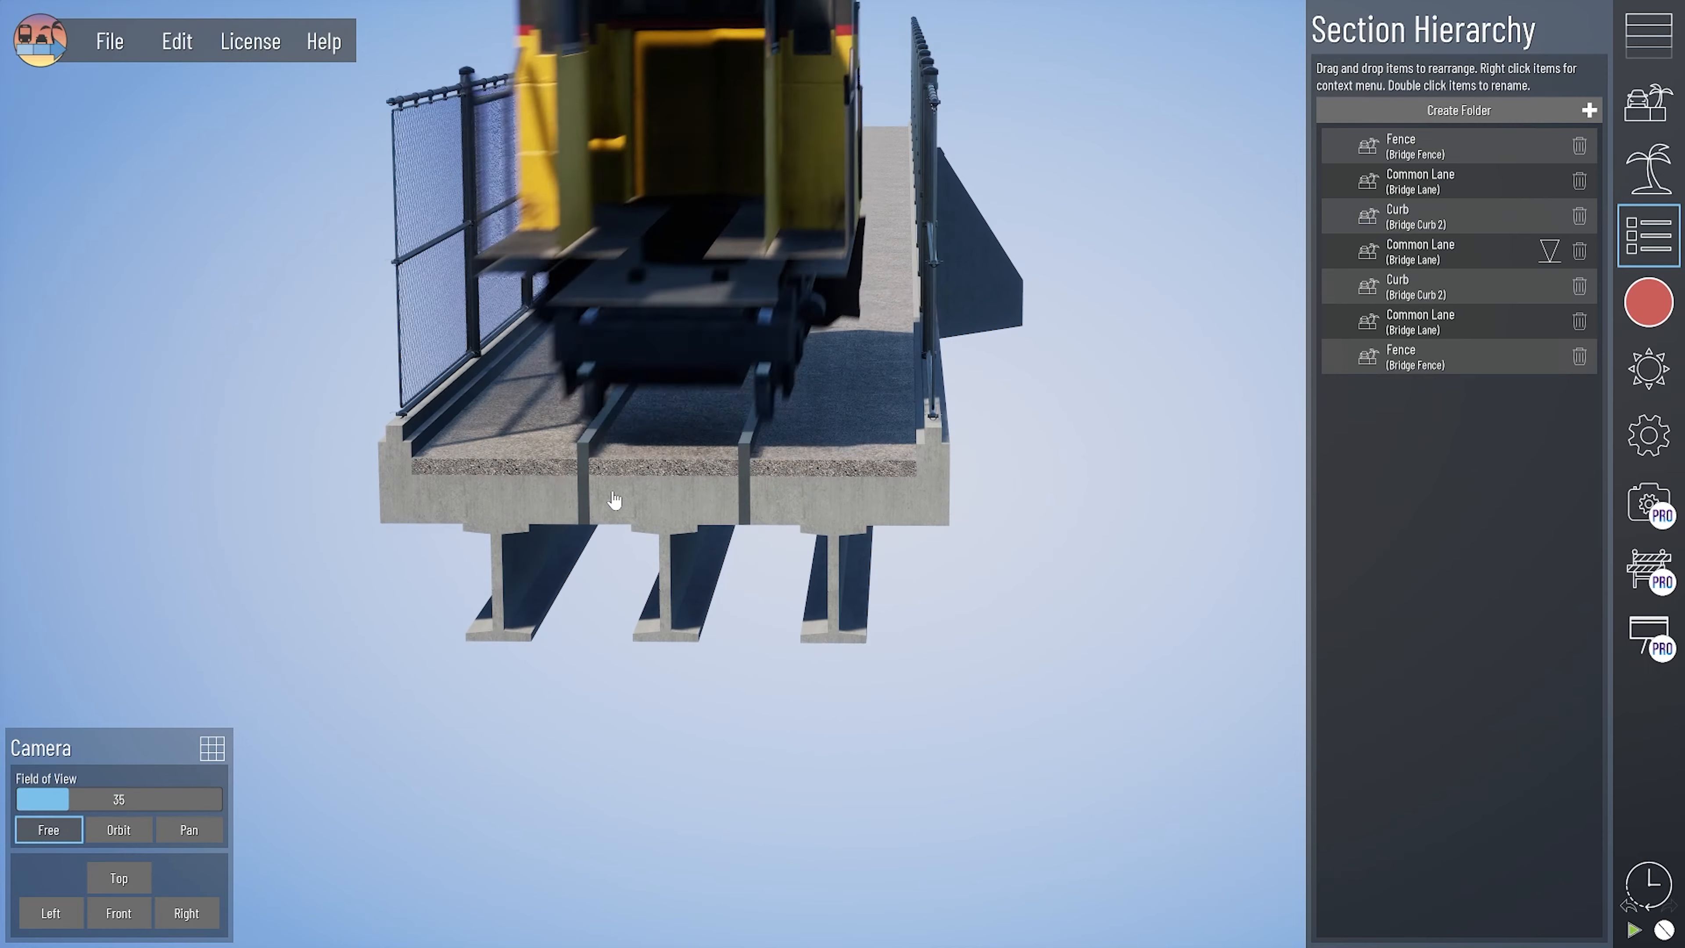
# - Inspect the texturing of a rail curb and the center lane, and review the center lane's asset settings
pyautogui.moveTo(616, 562); pyautogui.dragTo(631, 568, button='middle')
pyautogui.moveTo(831, 556); pyautogui.dragTo(730, 517, button='middle')
pyautogui.click(728, 513)
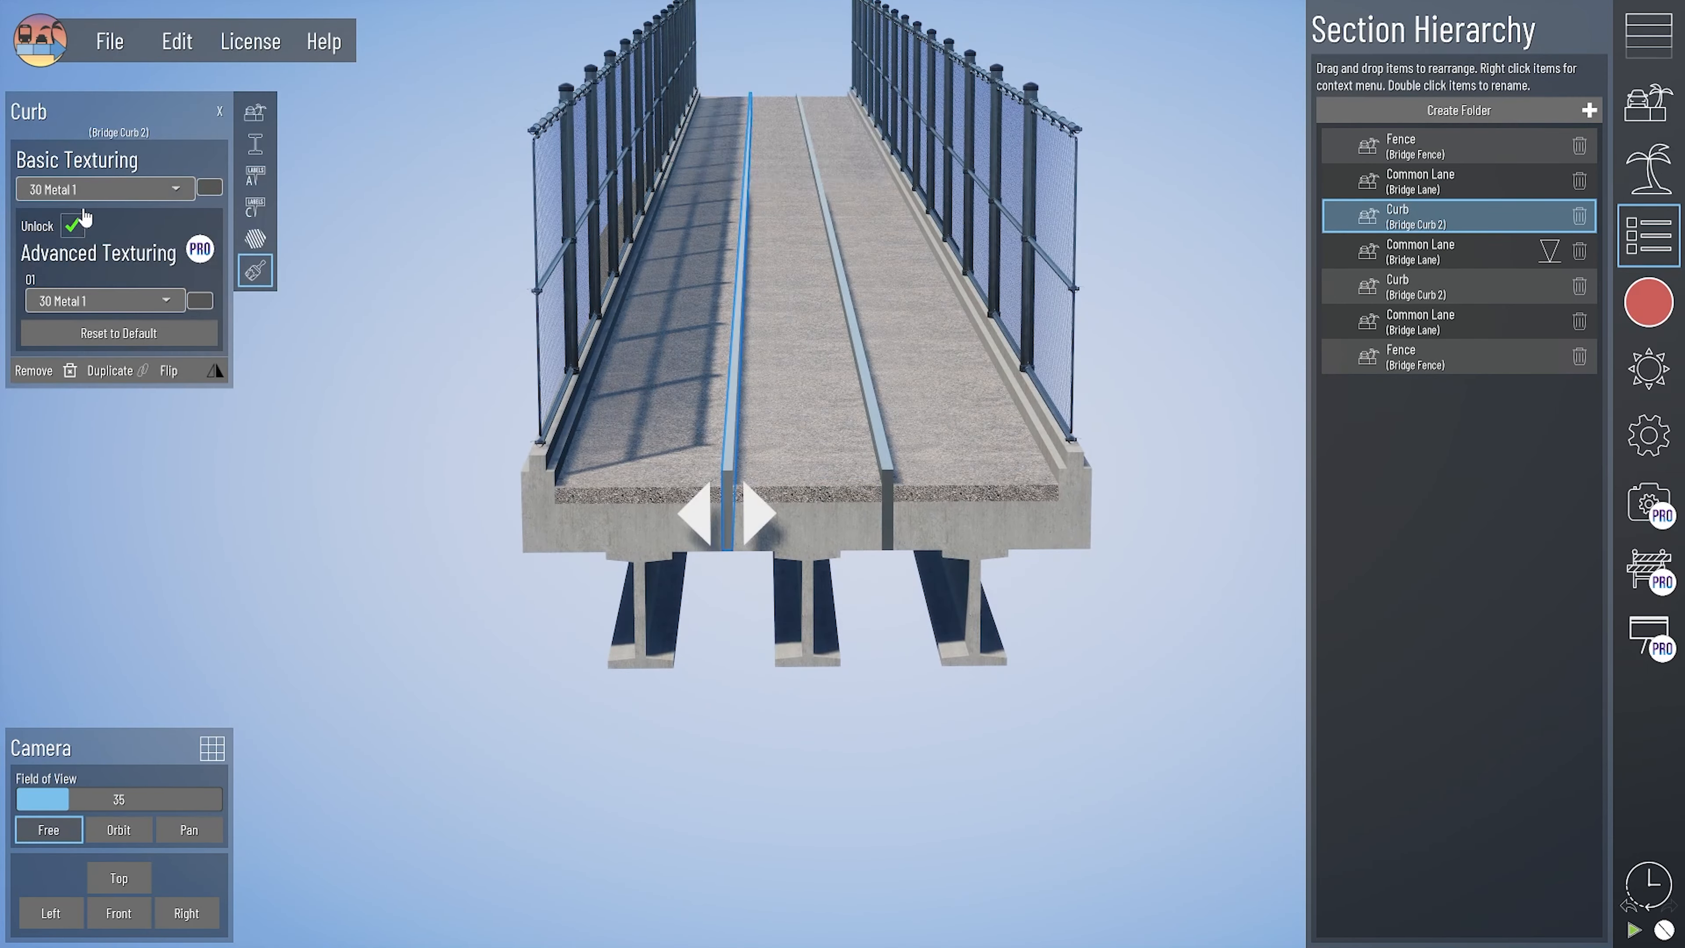
pyautogui.click(815, 524)
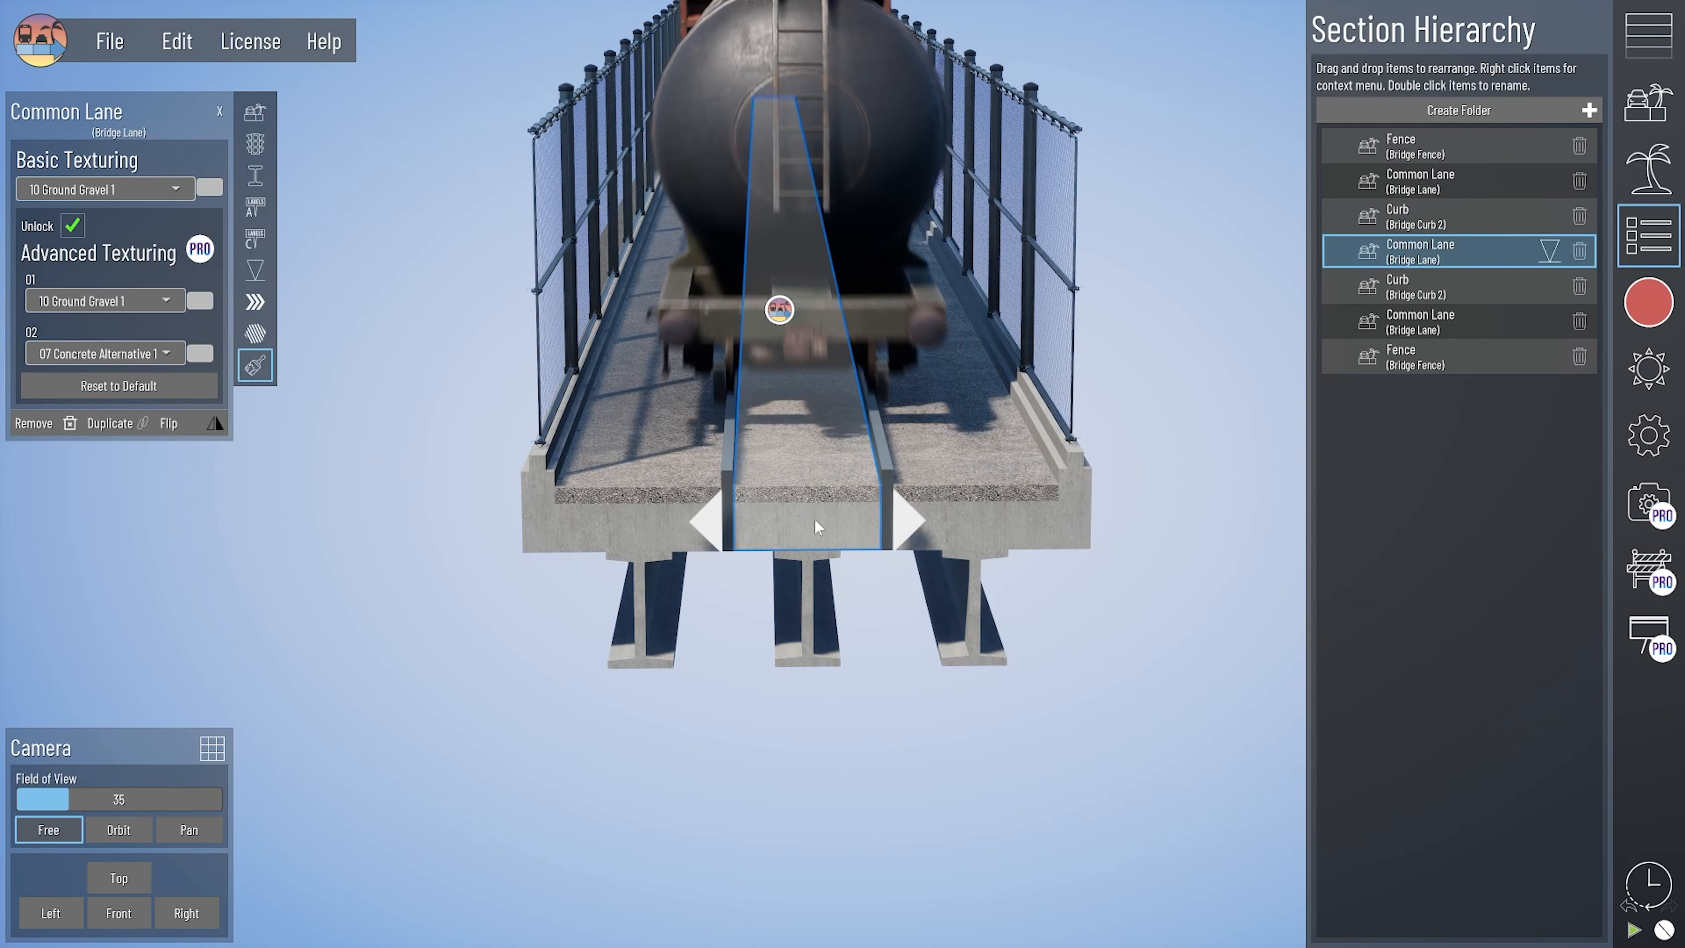
pyautogui.click(257, 119)
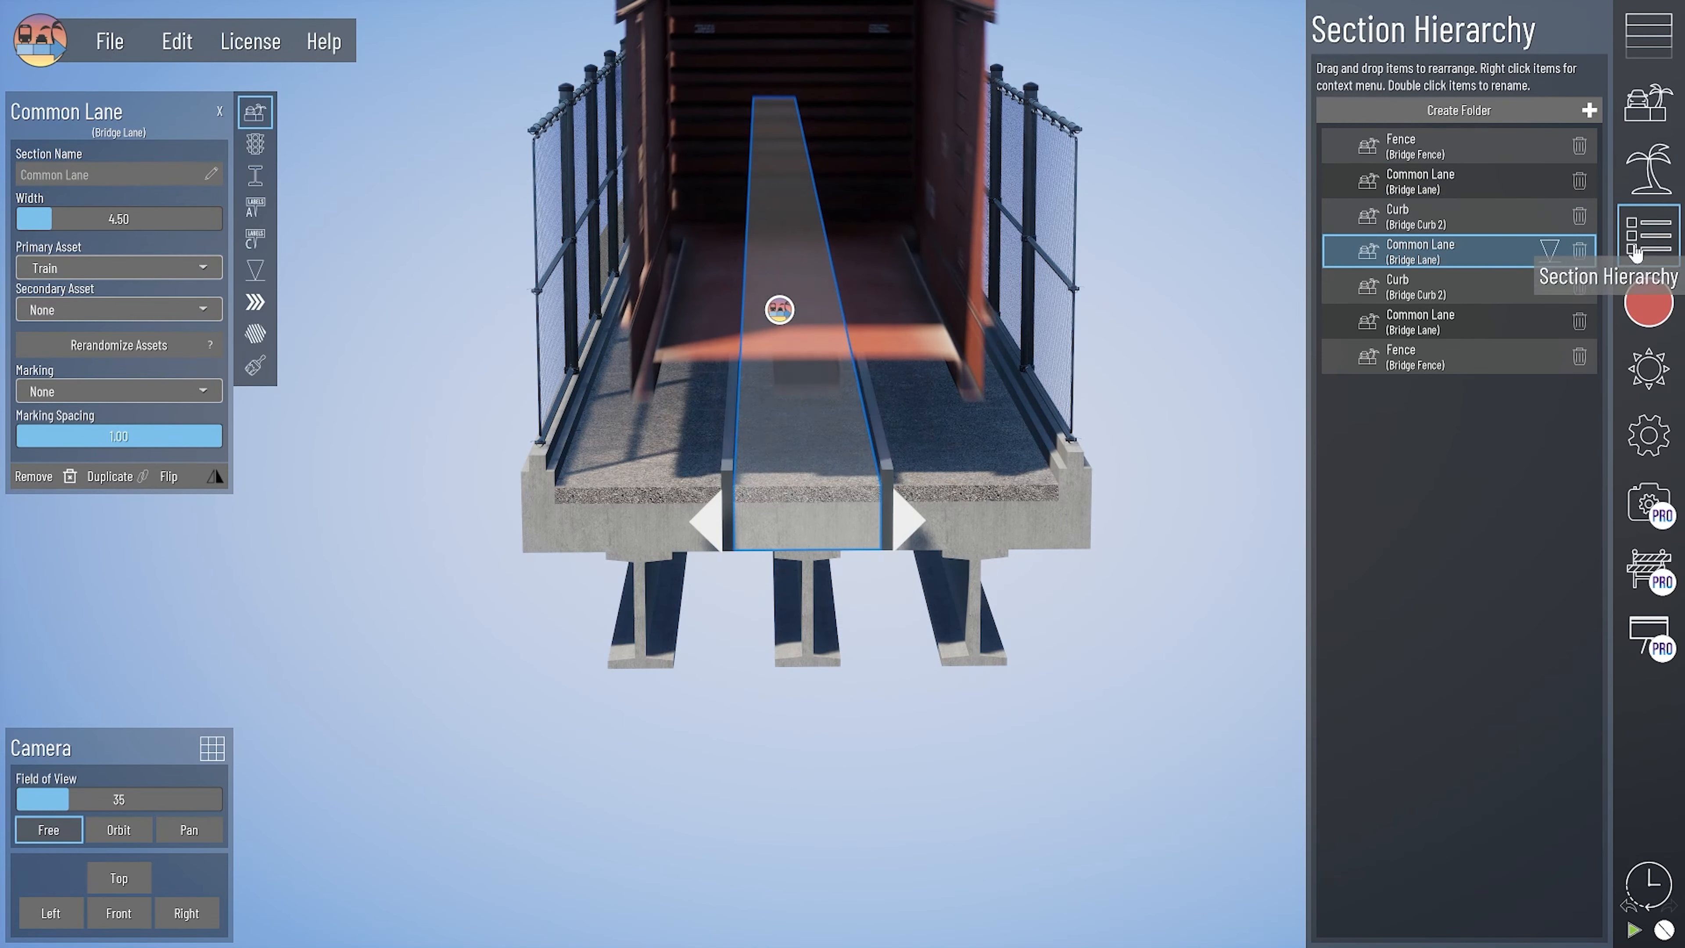
# - Add a Light Rail road section beside the rail bridge's outer fence and select it
pyautogui.click(1649, 235)
pyautogui.scroll(-3, 608, 502)
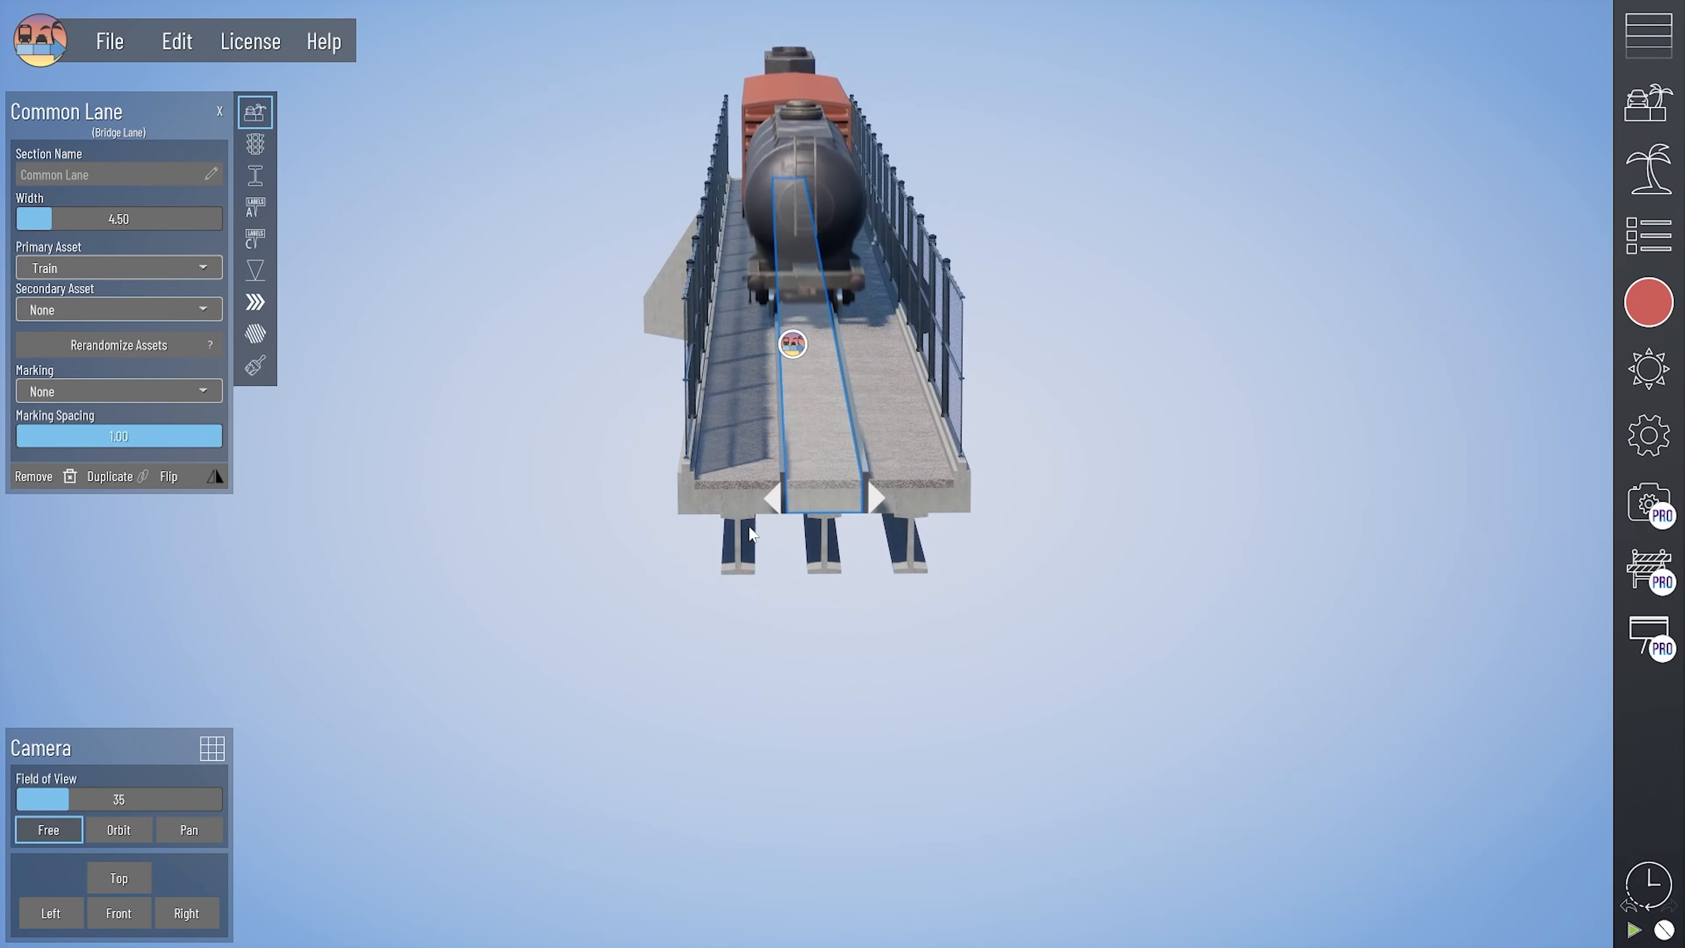
pyautogui.moveTo(827, 548); pyautogui.dragTo(770, 551, button='right')
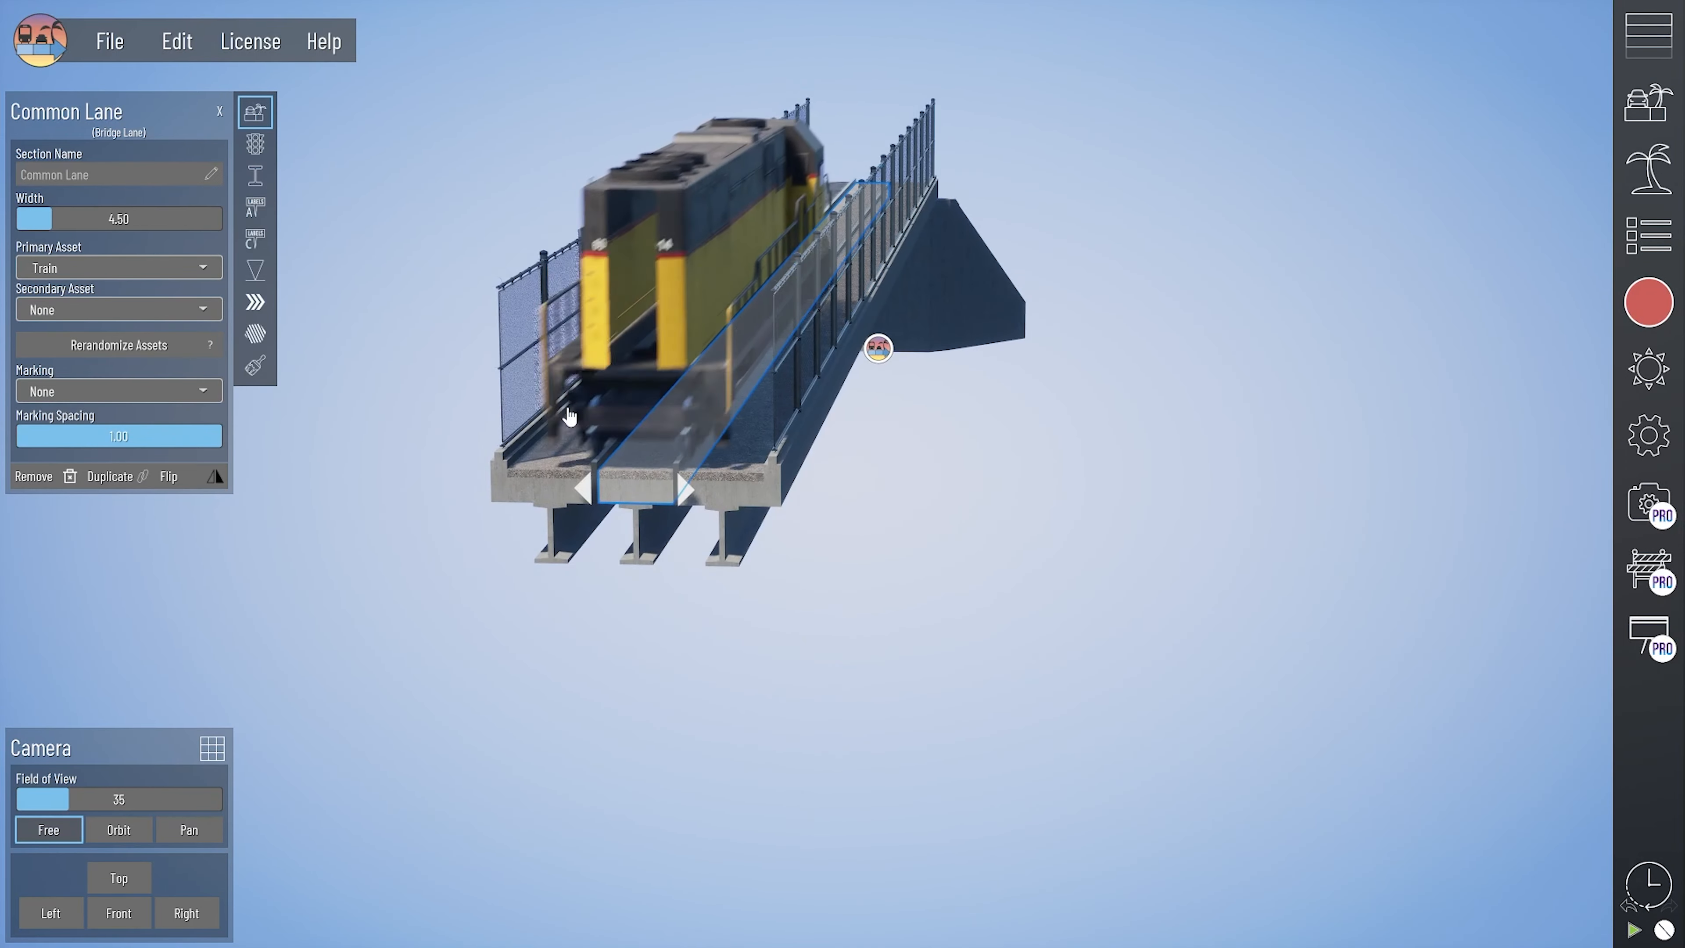
pyautogui.click(1634, 27)
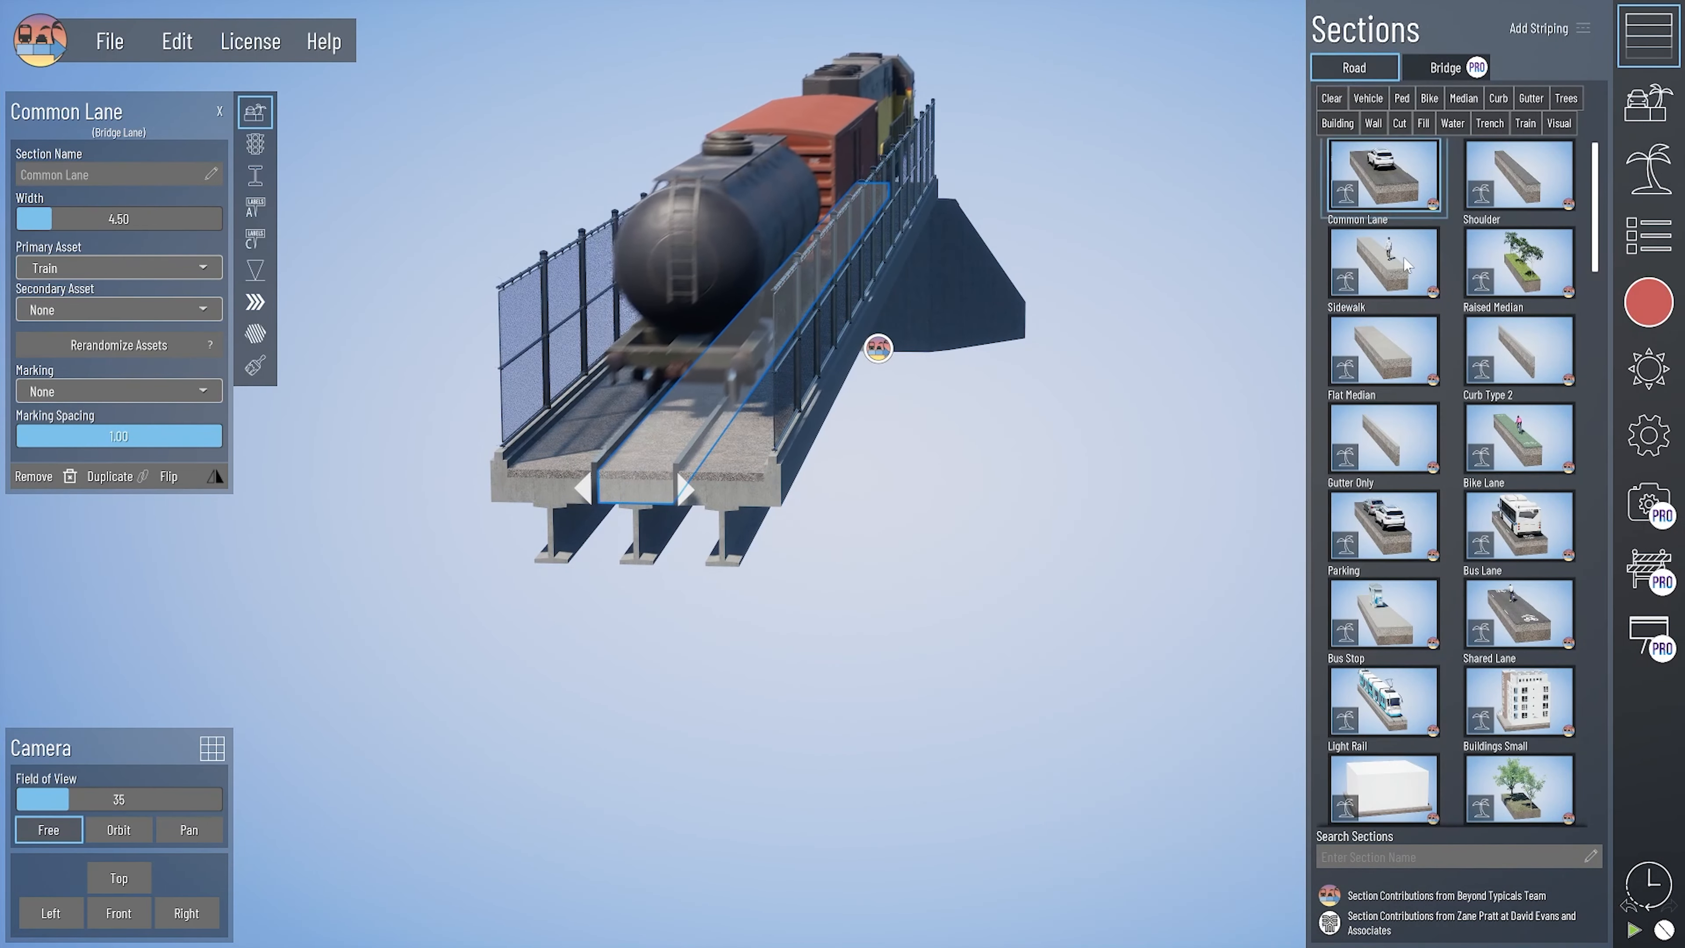
pyautogui.scroll(-5, 1434, 571)
pyautogui.moveTo(1392, 367); pyautogui.dragTo(725, 559)
pyautogui.click(806, 522)
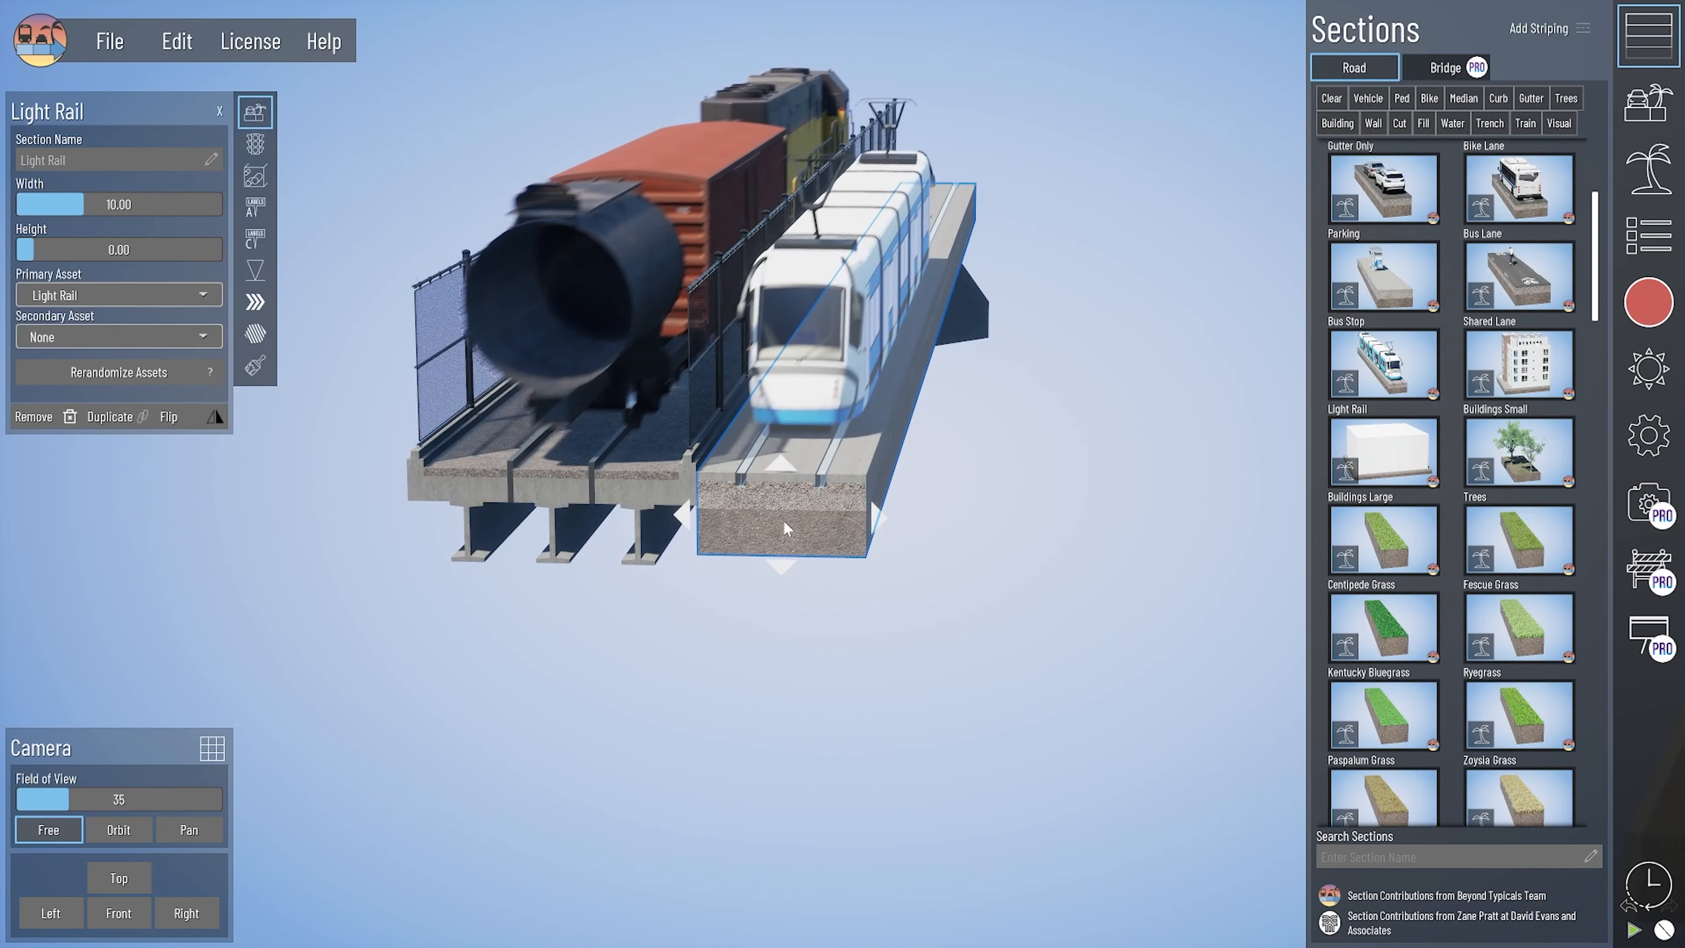
# - Delete the Light Rail section and add a Bridge Lane End section beside the rail bridge's outer fence
pyautogui.press('Delete')
pyautogui.click(1446, 67)
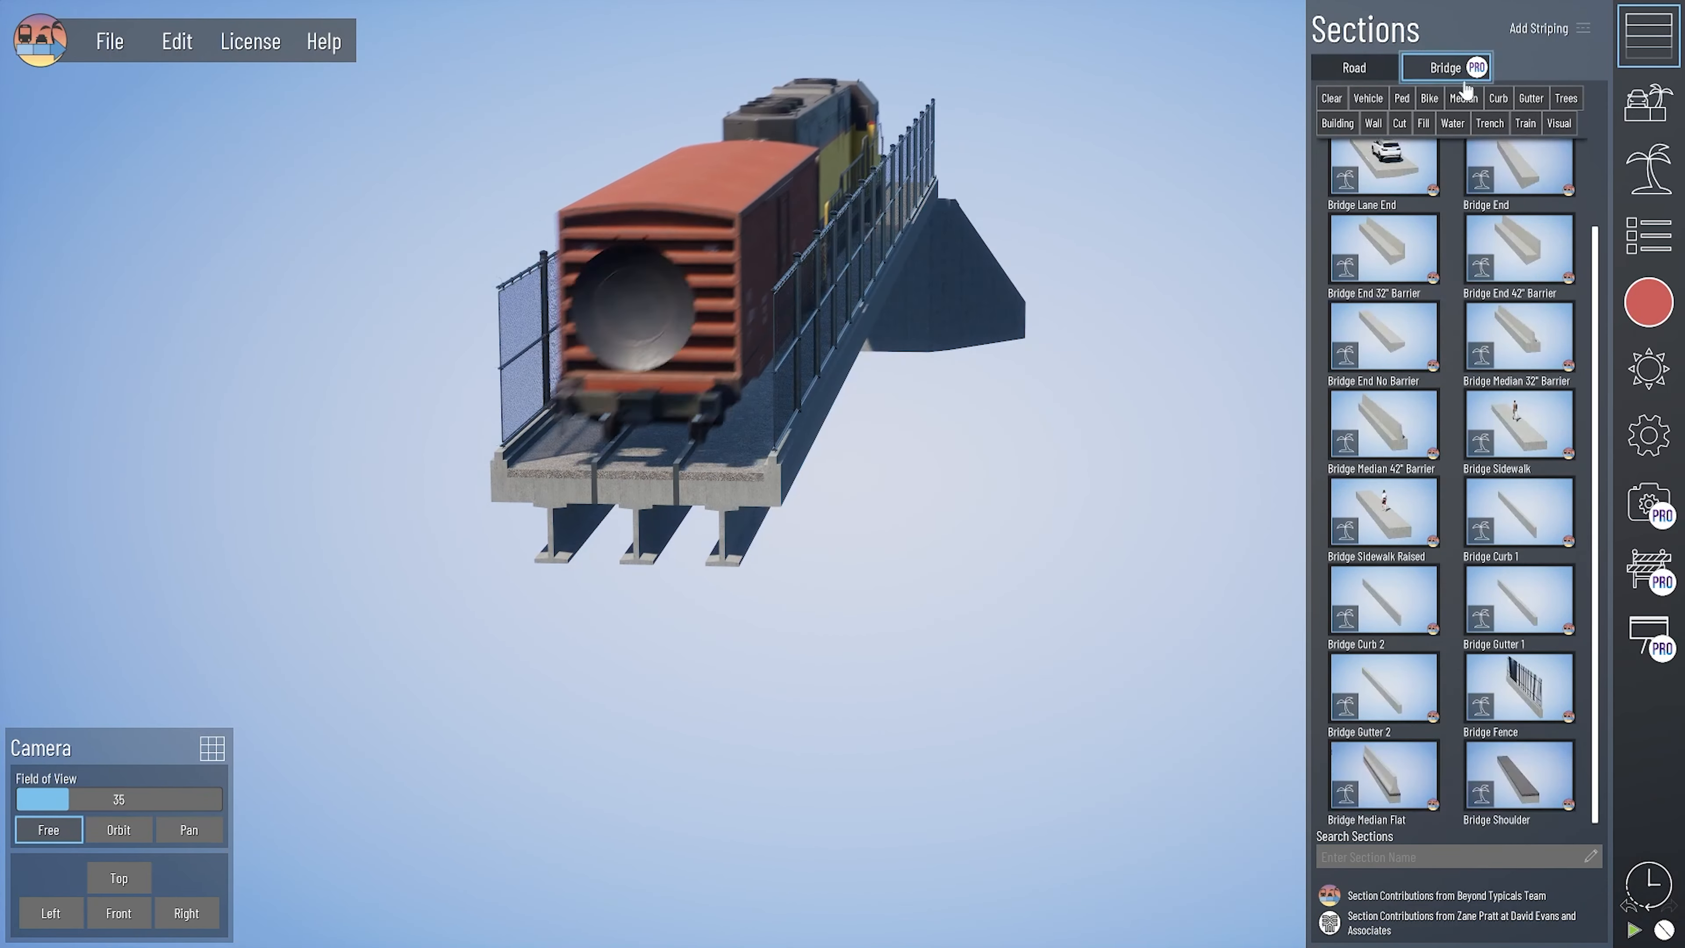
pyautogui.scroll(2, 1360, 232)
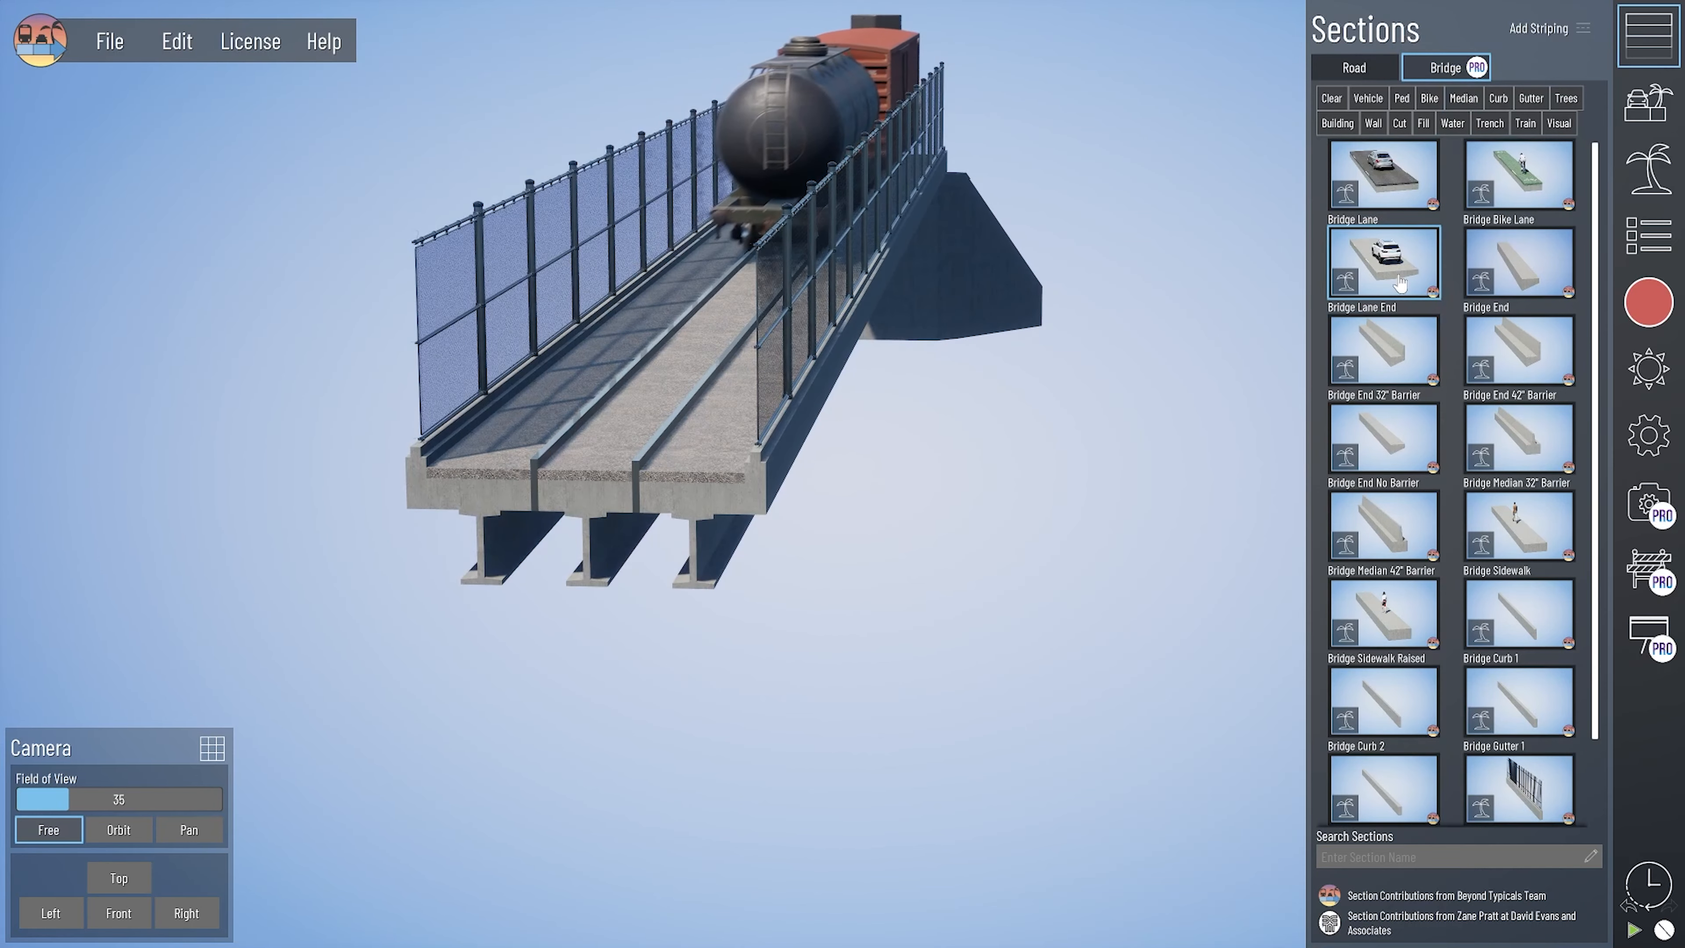
pyautogui.moveTo(1378, 272); pyautogui.dragTo(914, 527)
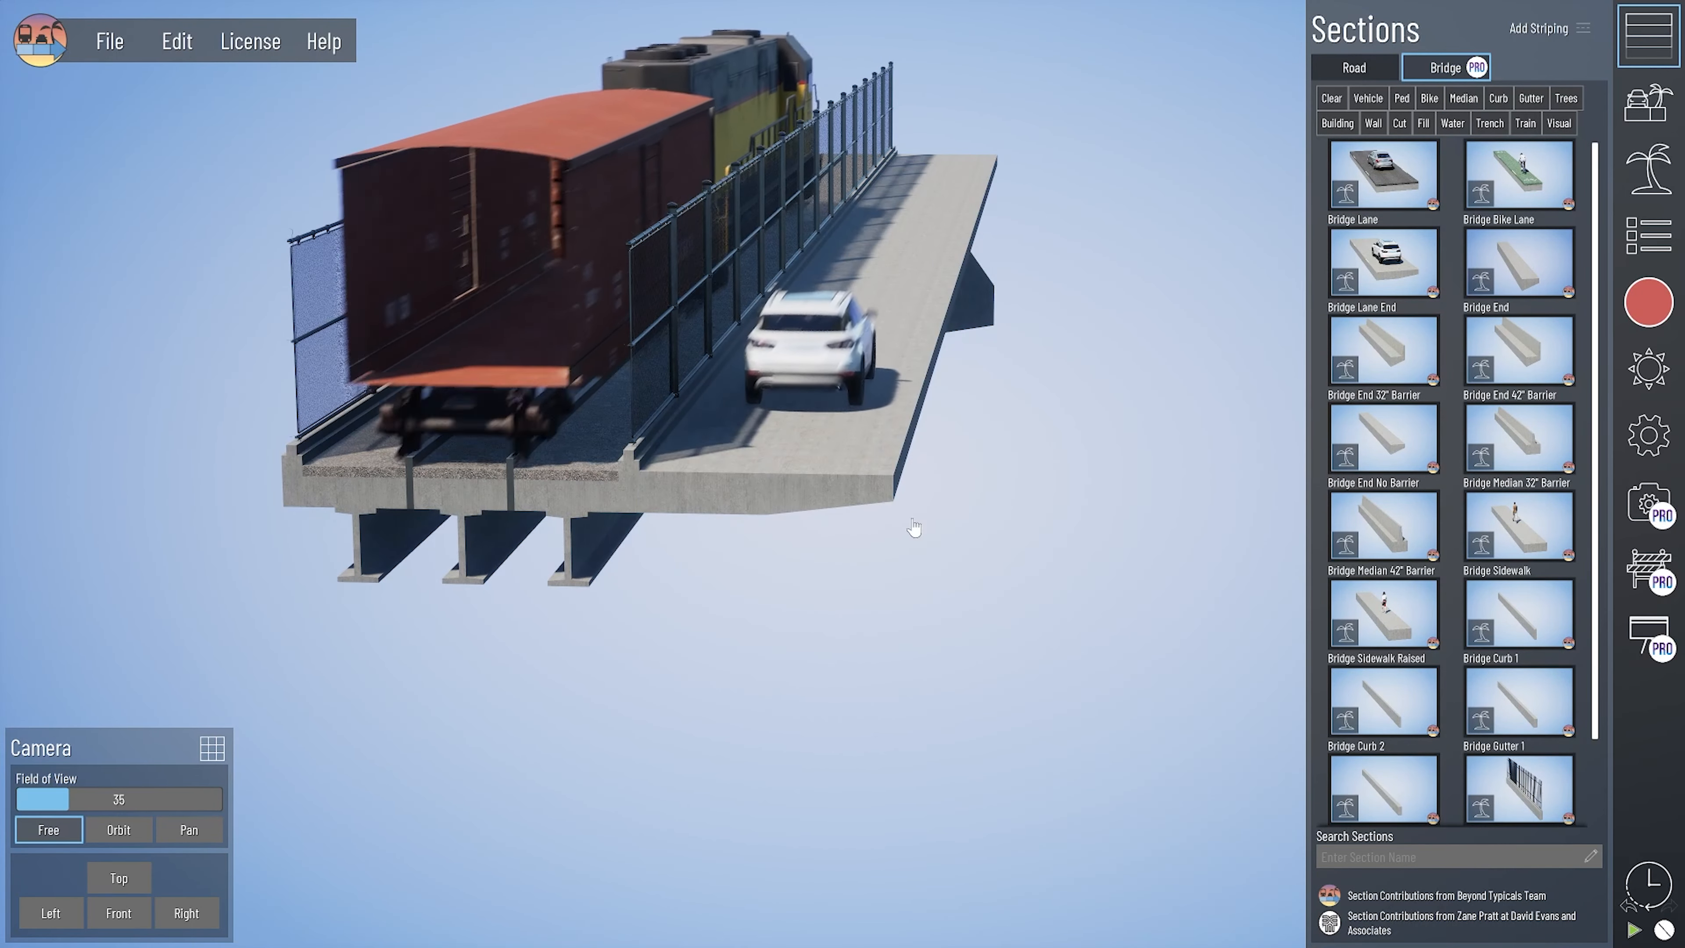
# - Customize the Bridge Lane End section's available assets so that Train is enabled
pyautogui.click(742, 493)
pyautogui.click(88, 272)
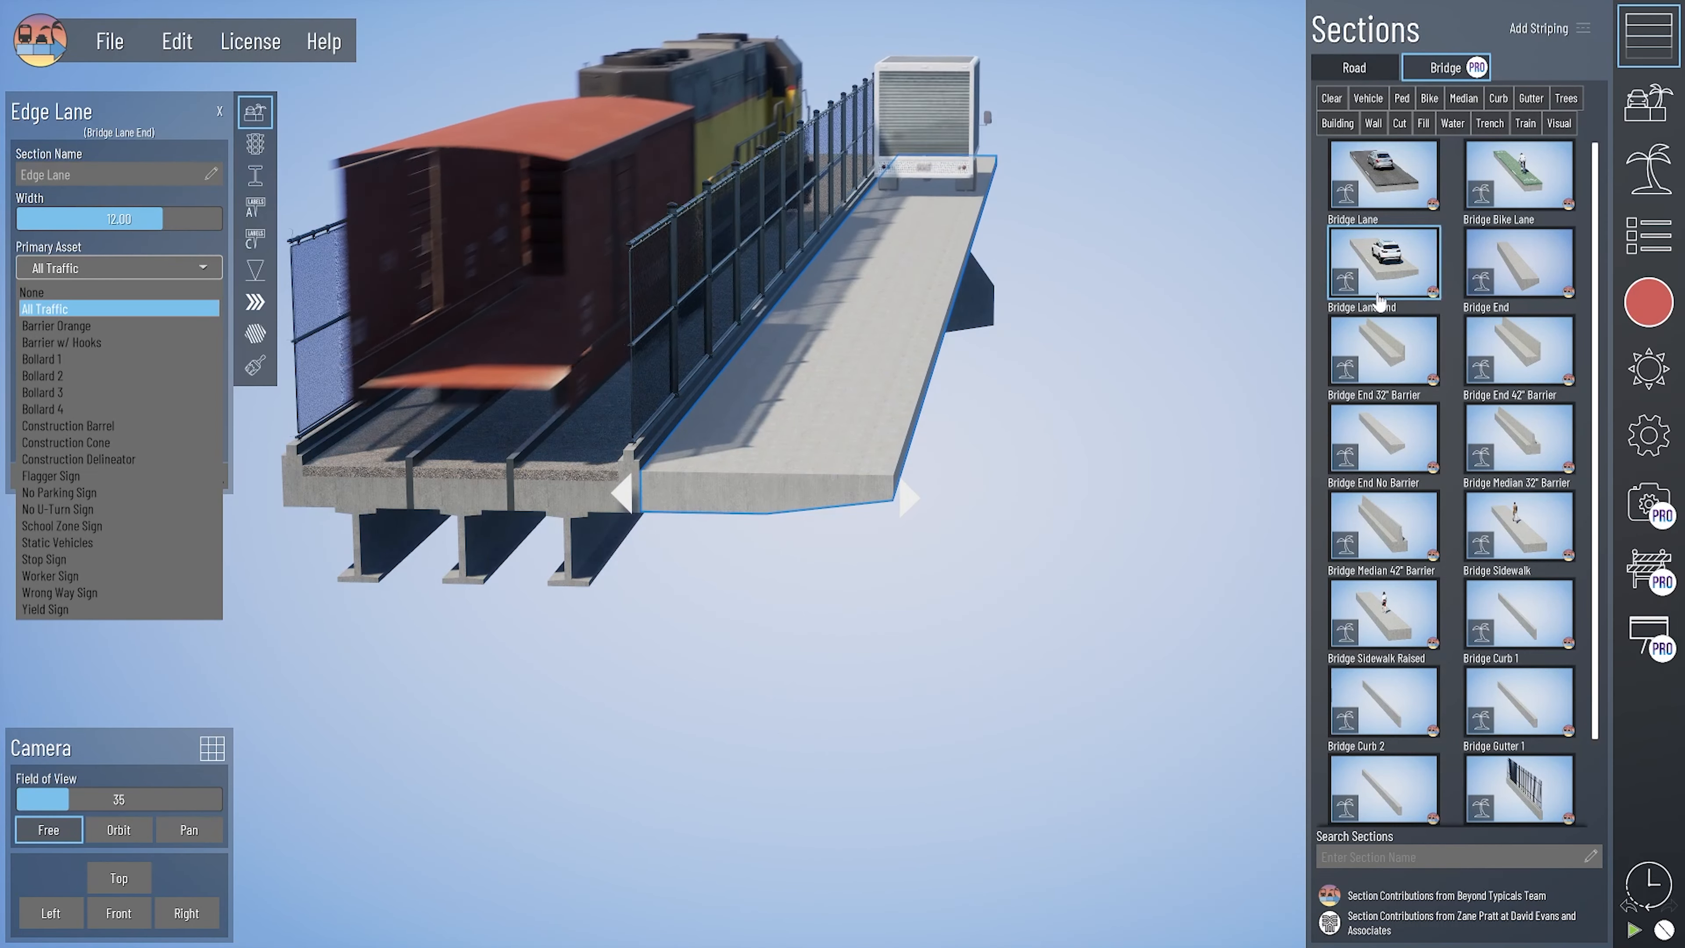
pyautogui.click(1347, 283)
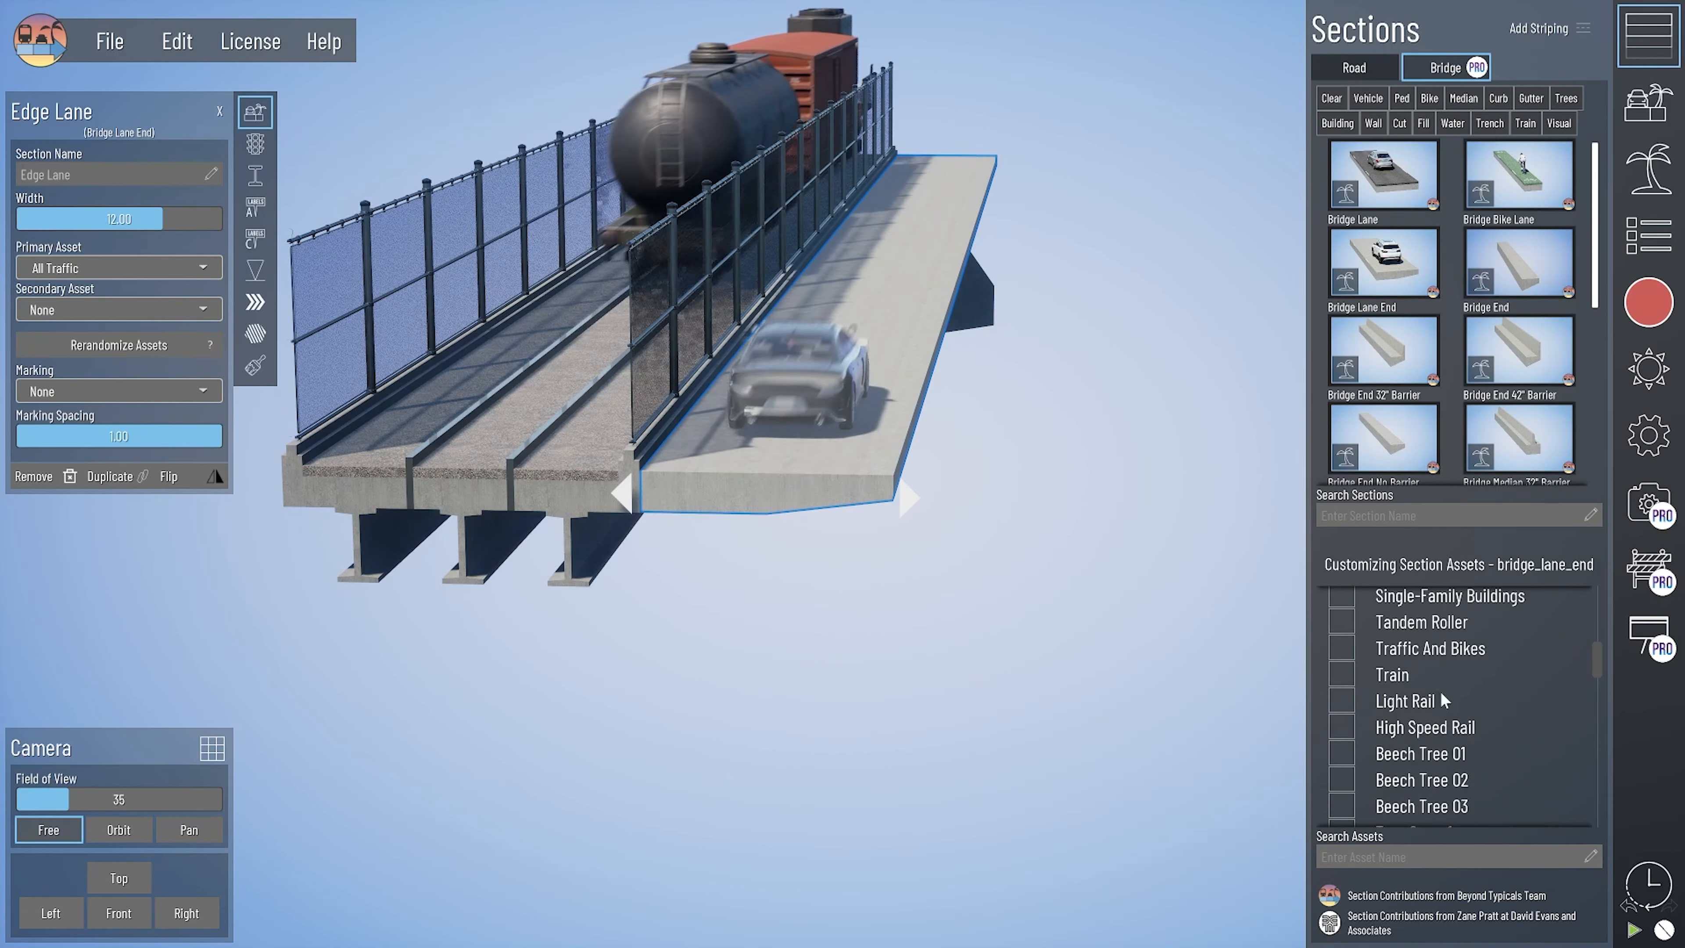
pyautogui.scroll(1, 1420, 688)
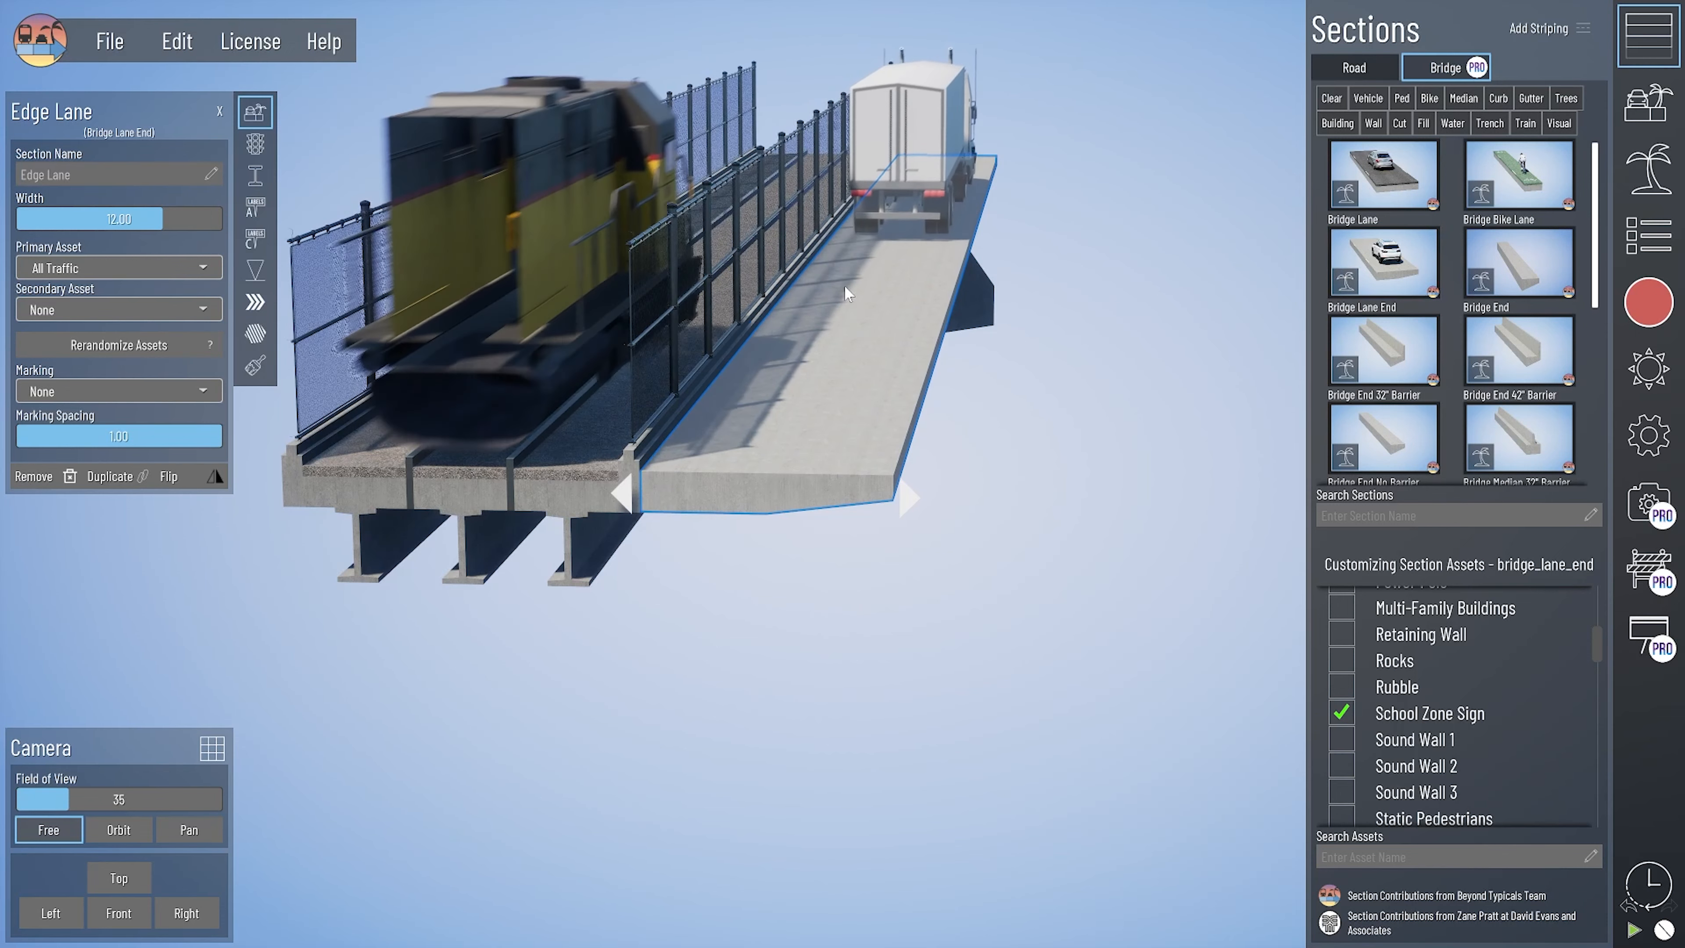
pyautogui.scroll(-3, 1368, 707)
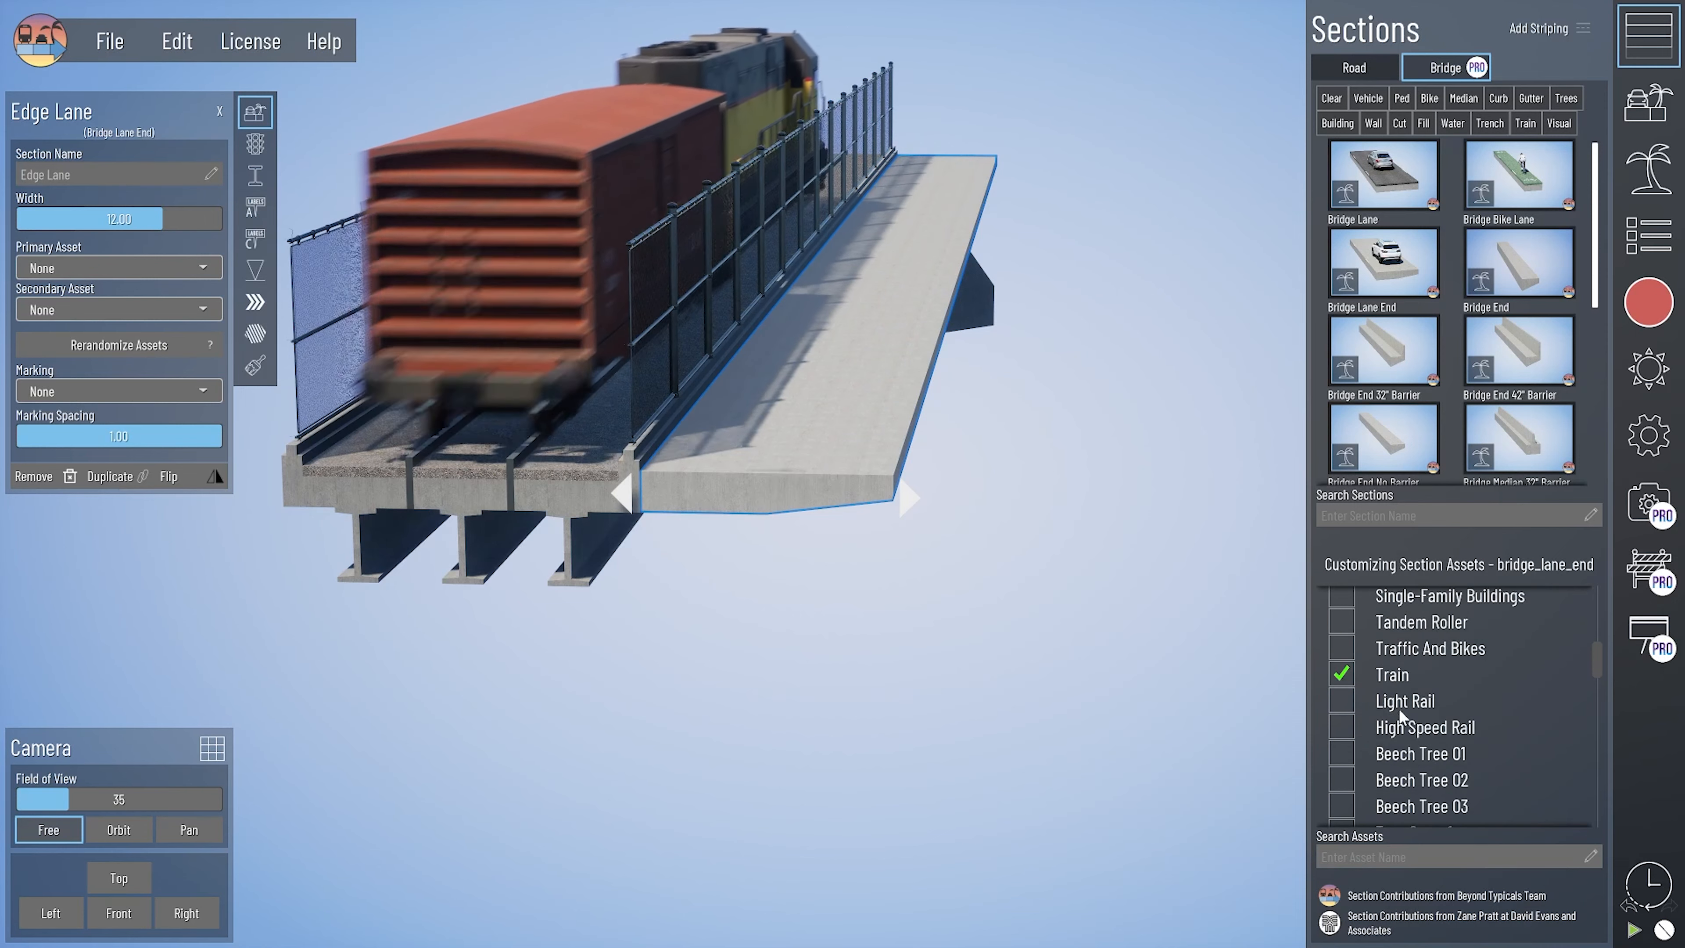
pyautogui.click(1340, 649)
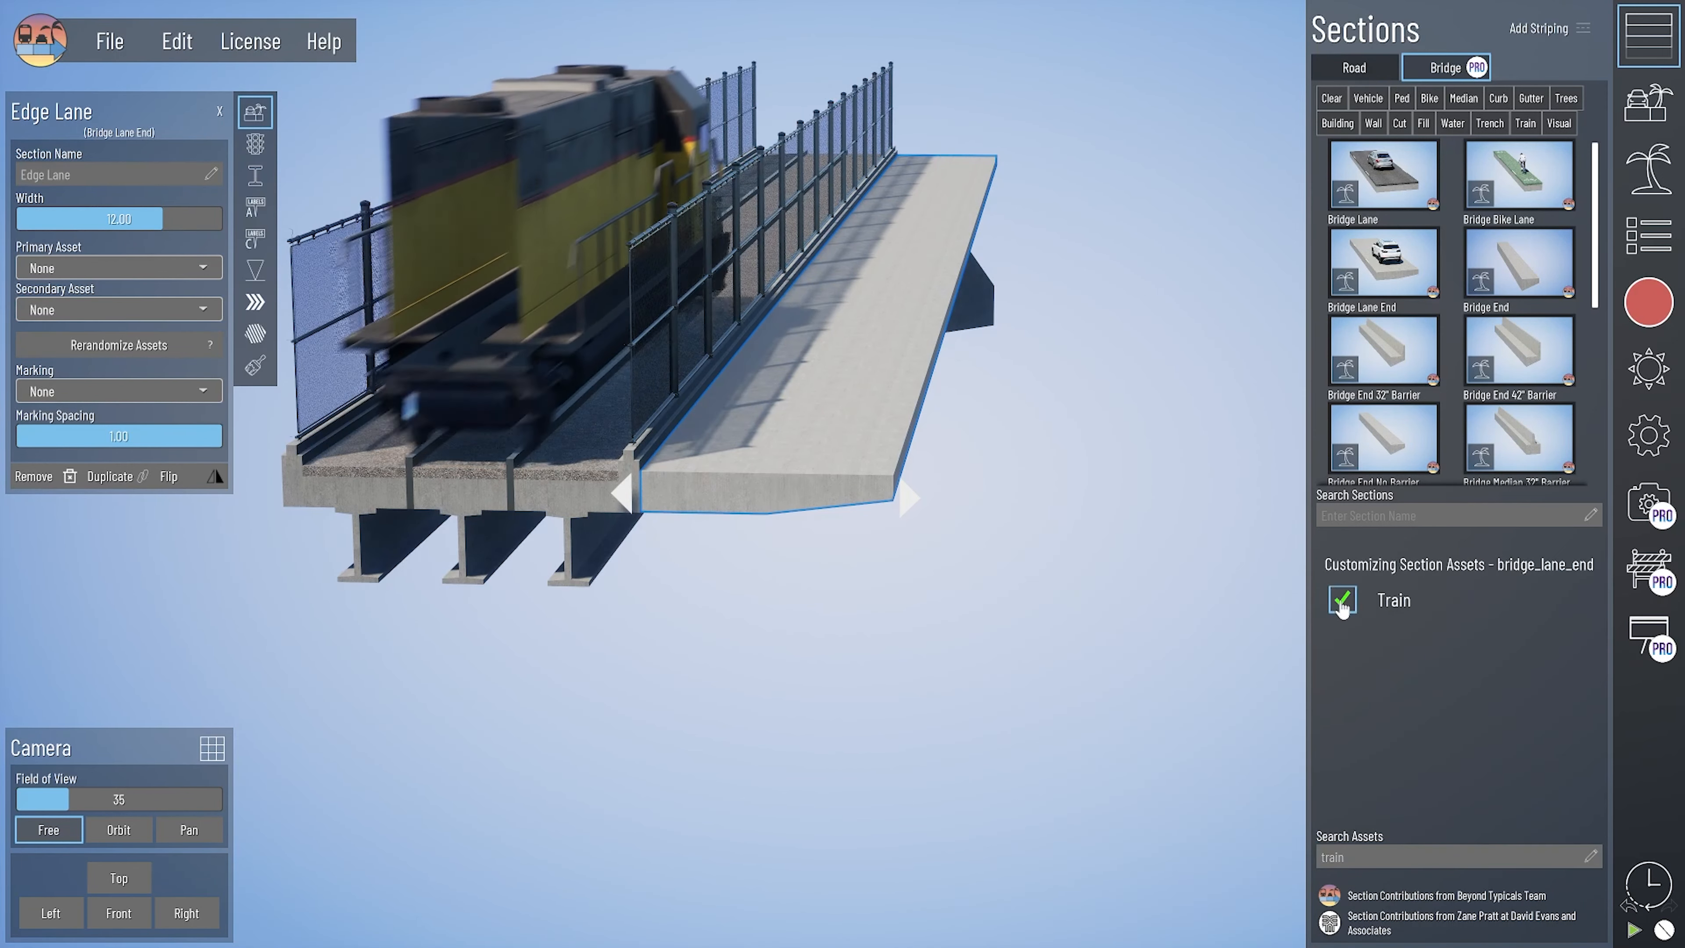
pyautogui.click(1341, 601)
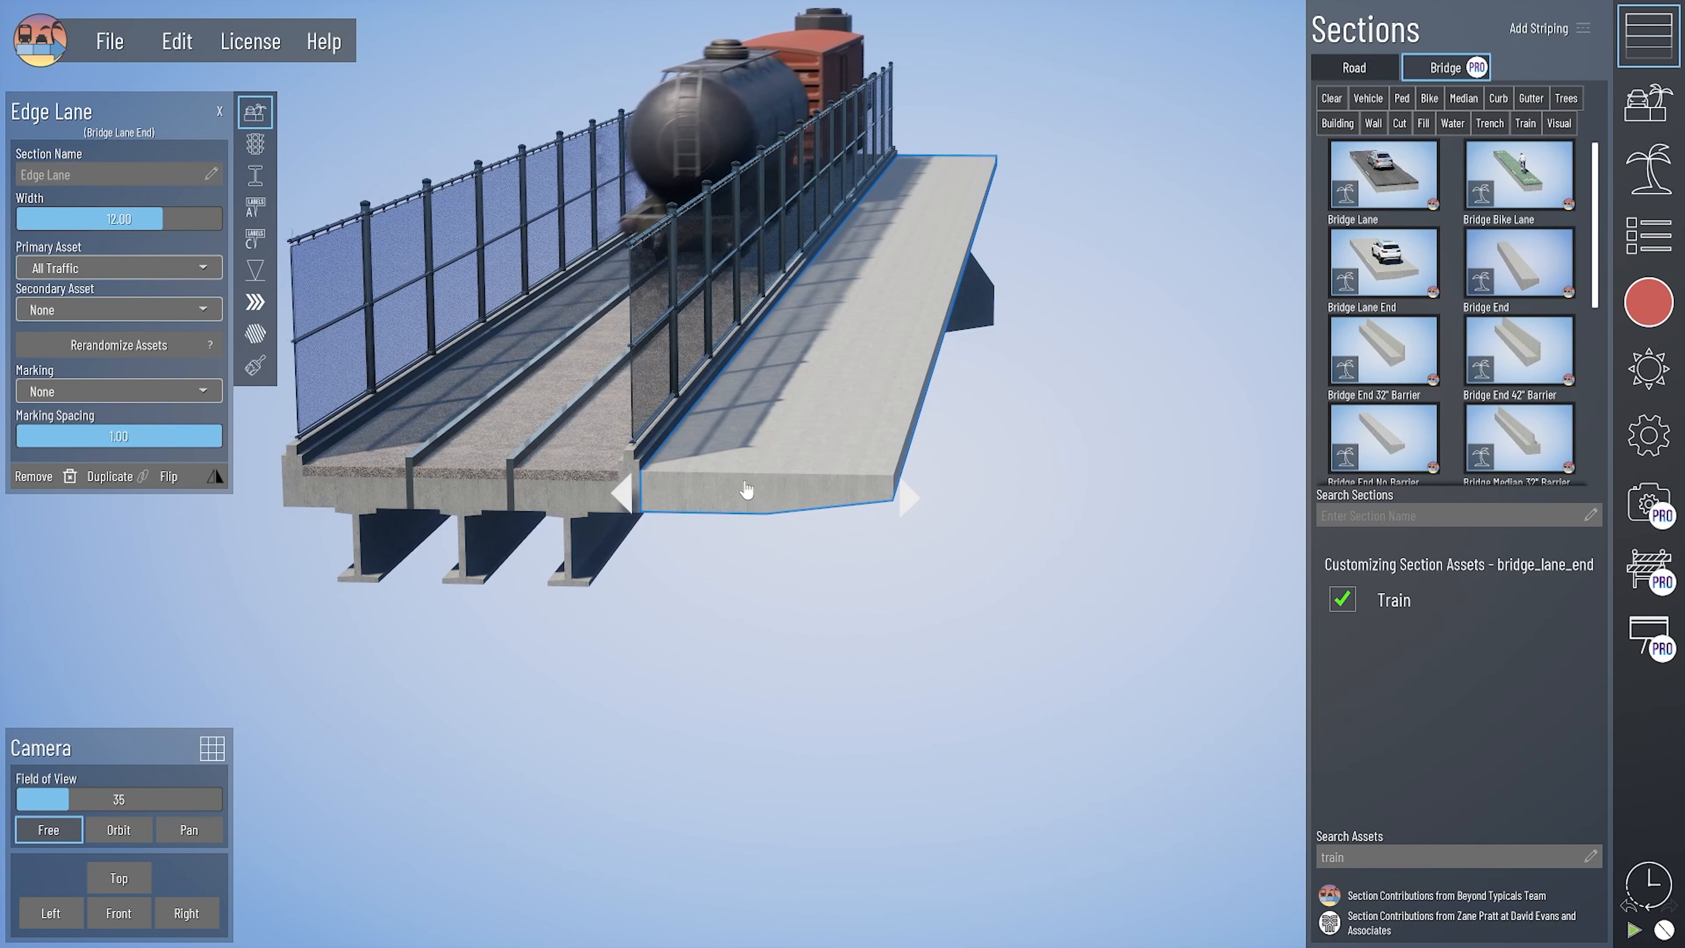
# - Set the primary asset of the added edge lane to Train
pyautogui.click(86, 266)
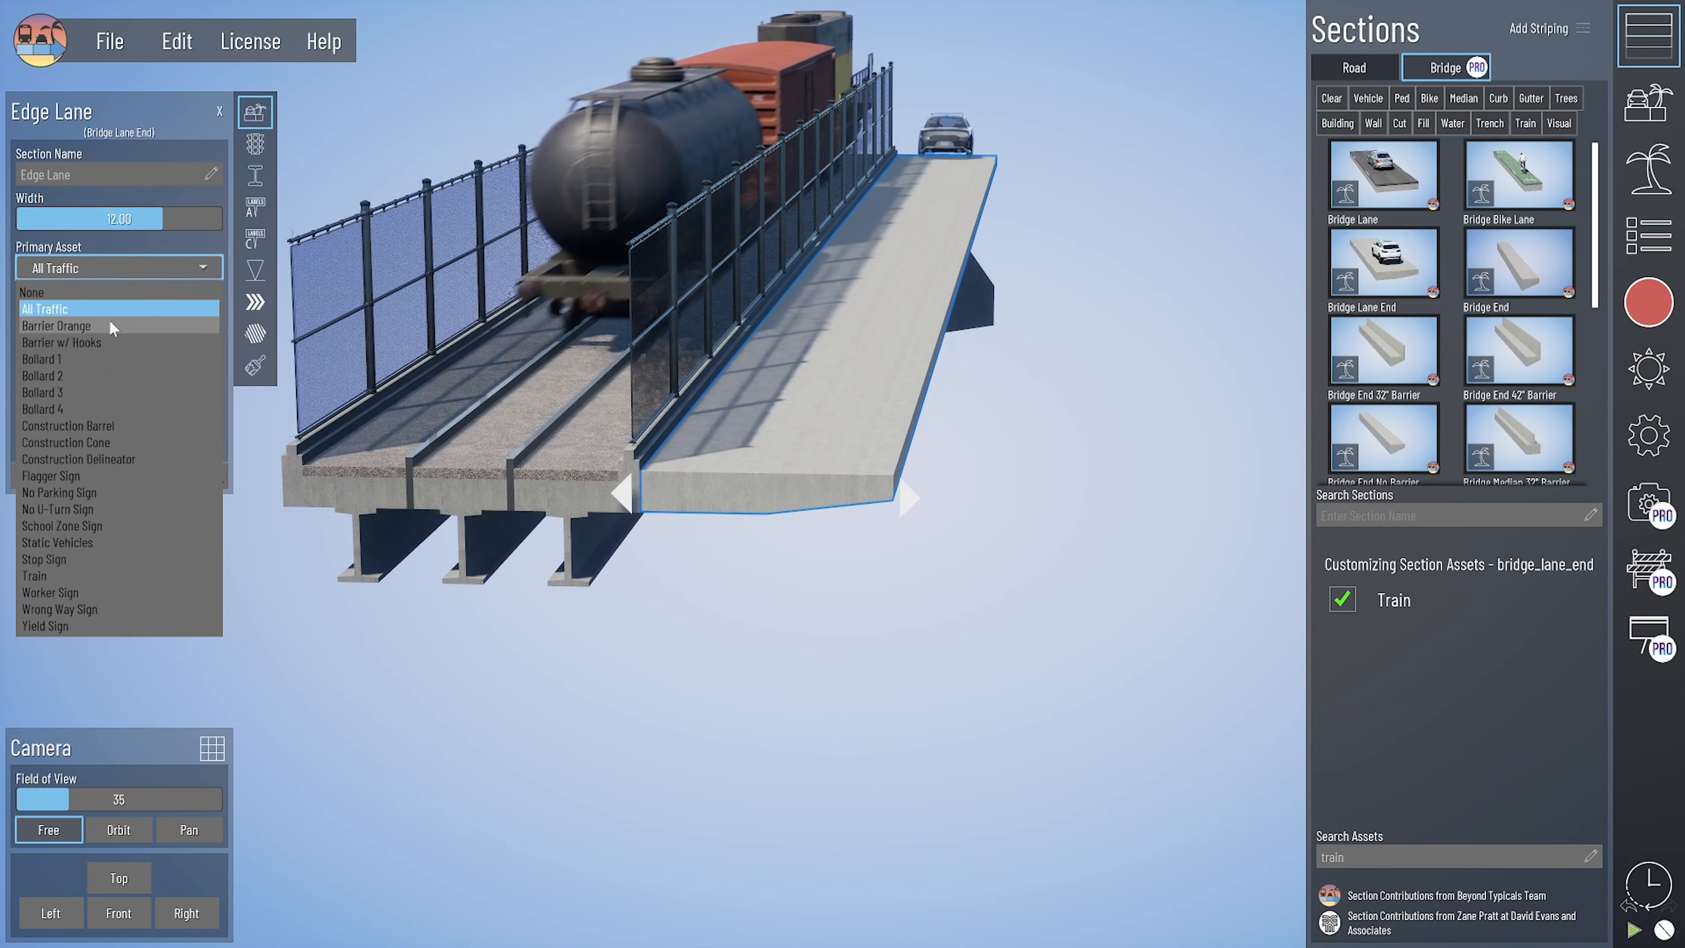
pyautogui.click(92, 576)
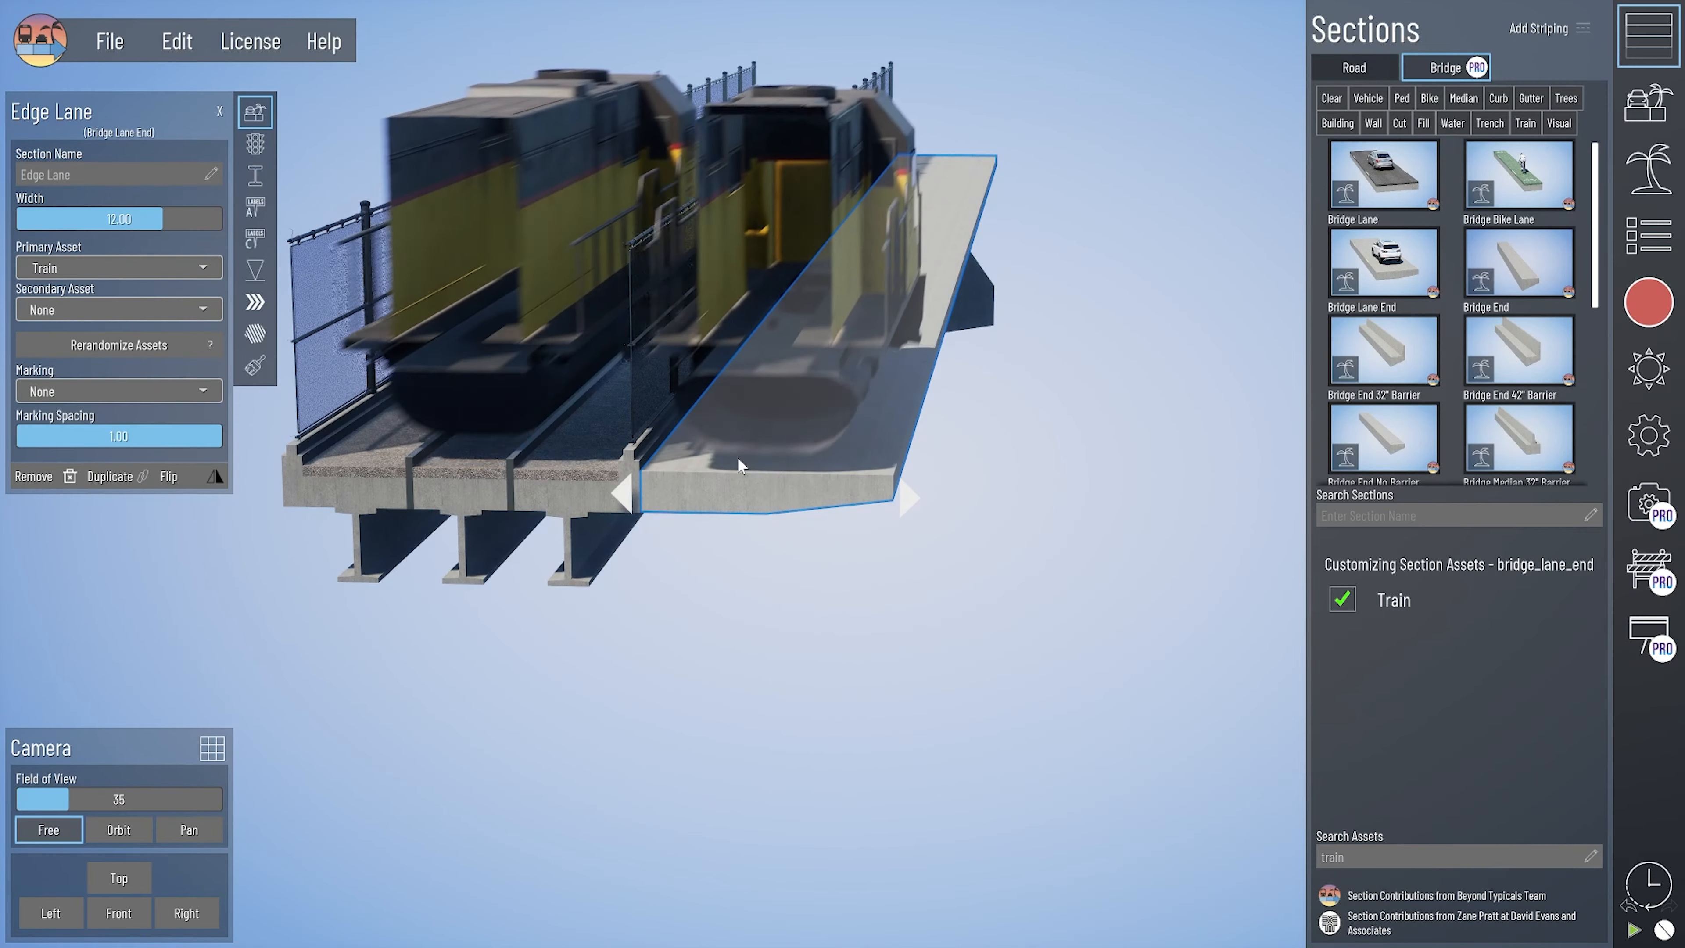
# - Open the saved light rail street example and look over its Side Boarding LRT cross-section
pyautogui.click(297, 485)
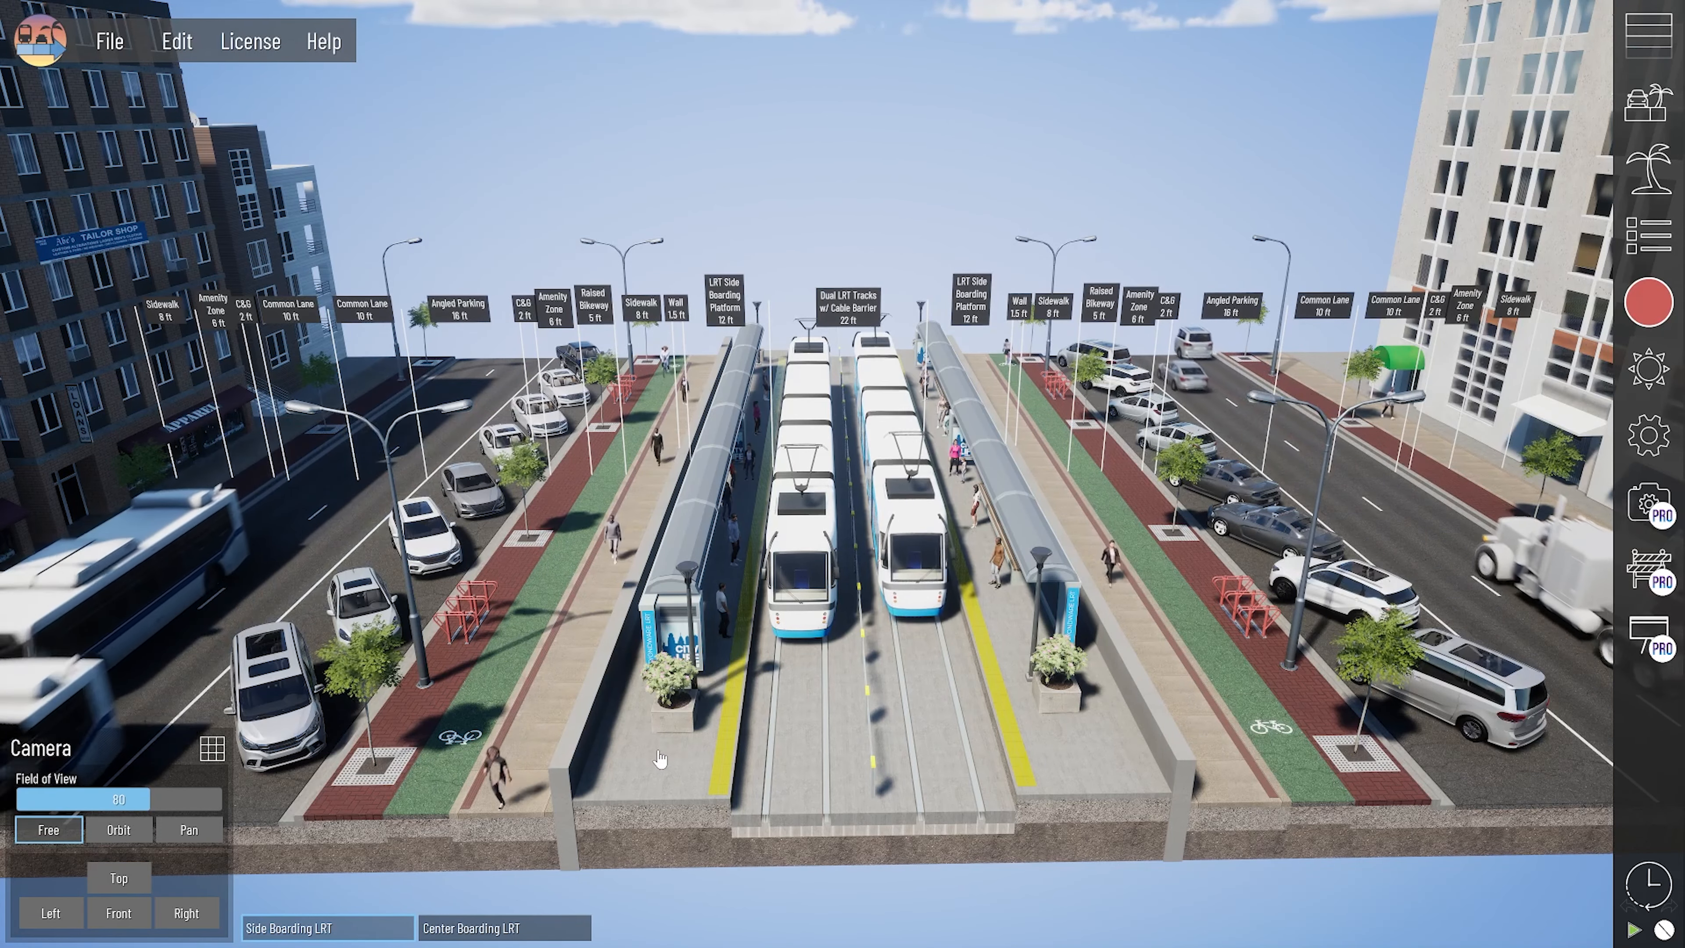
pyautogui.moveTo(657, 764); pyautogui.dragTo(843, 746, button='middle')
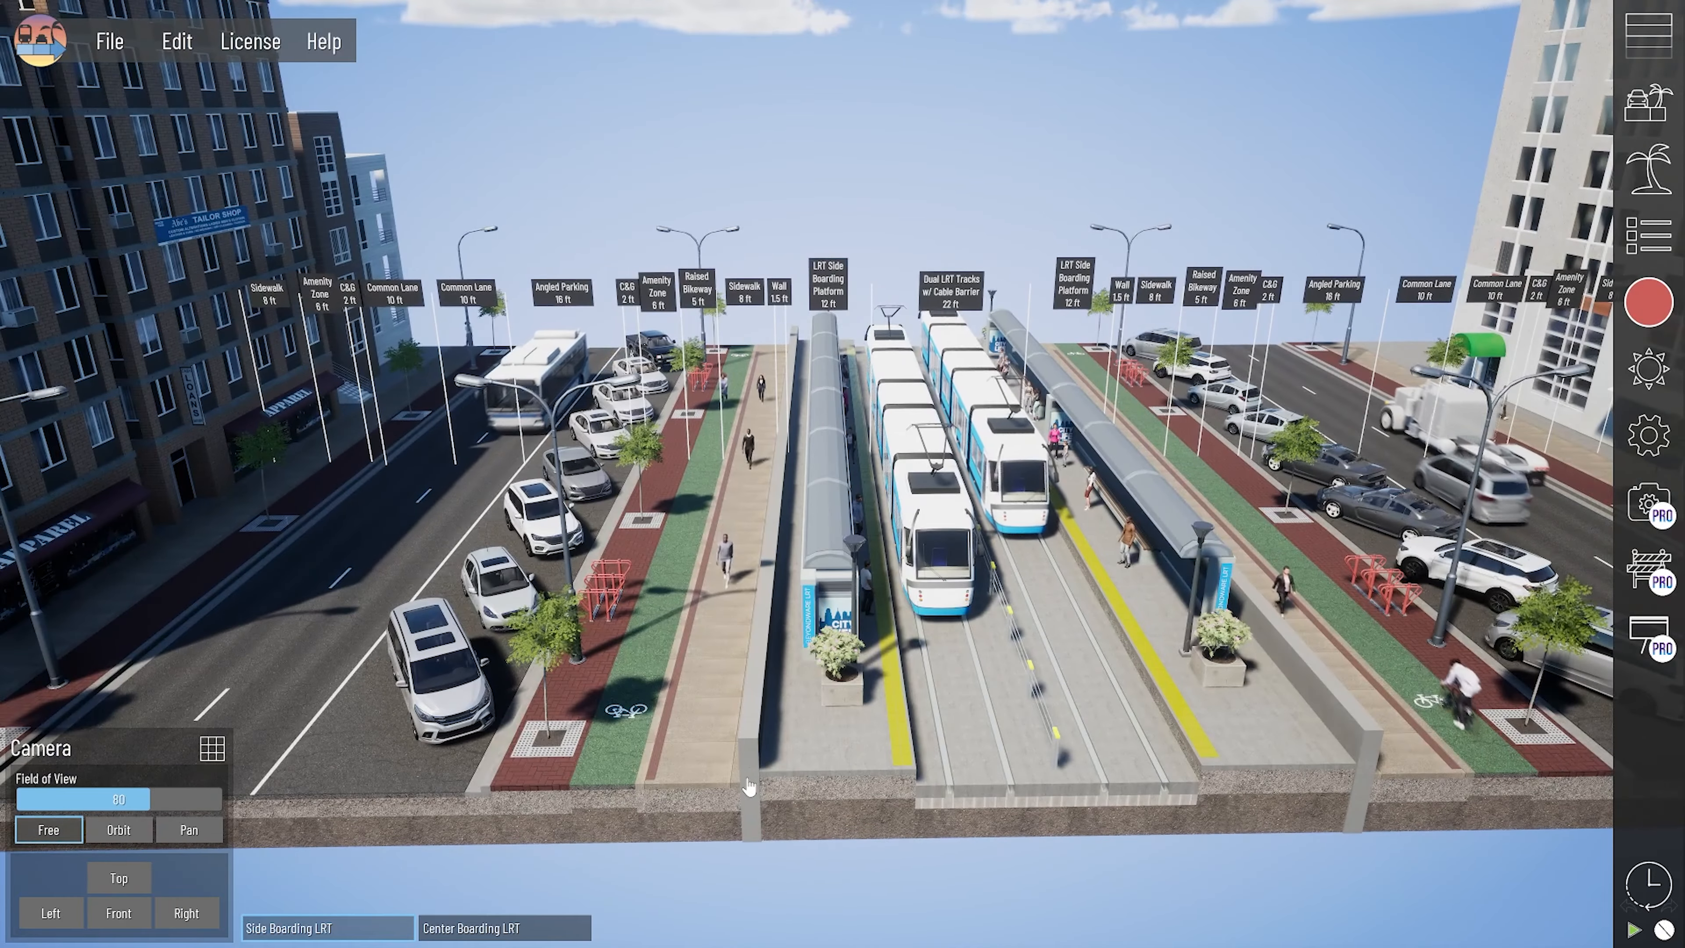
pyautogui.moveTo(743, 766); pyautogui.dragTo(863, 775, button='middle')
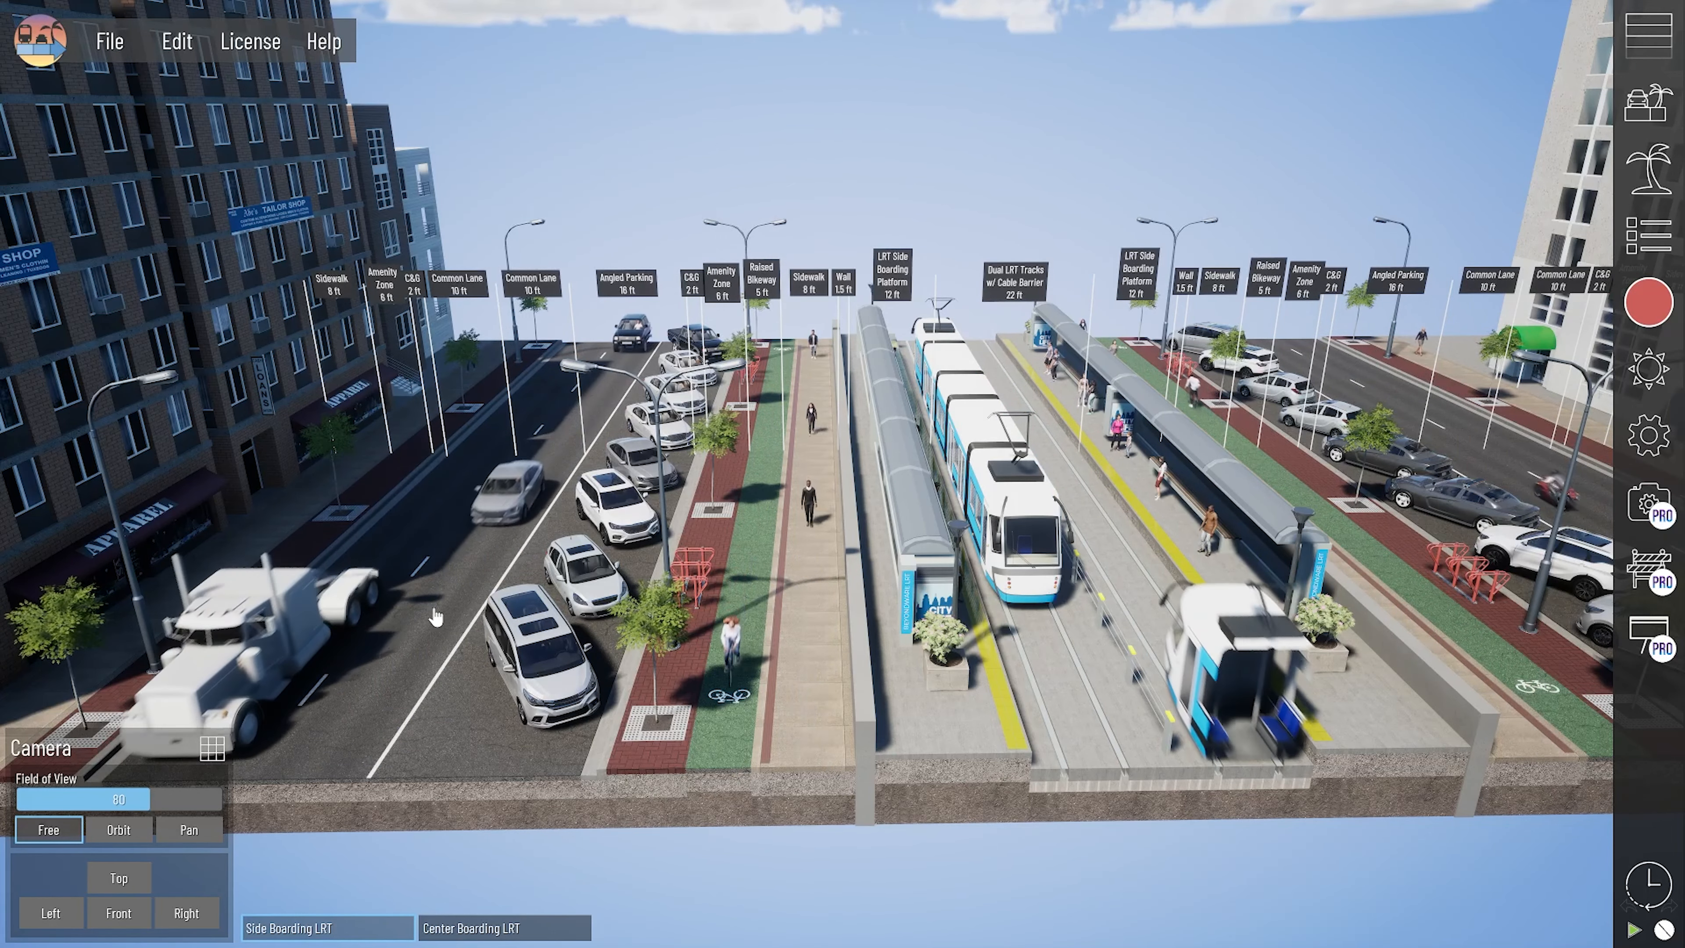
pyautogui.moveTo(799, 618); pyautogui.dragTo(713, 623, button='middle')
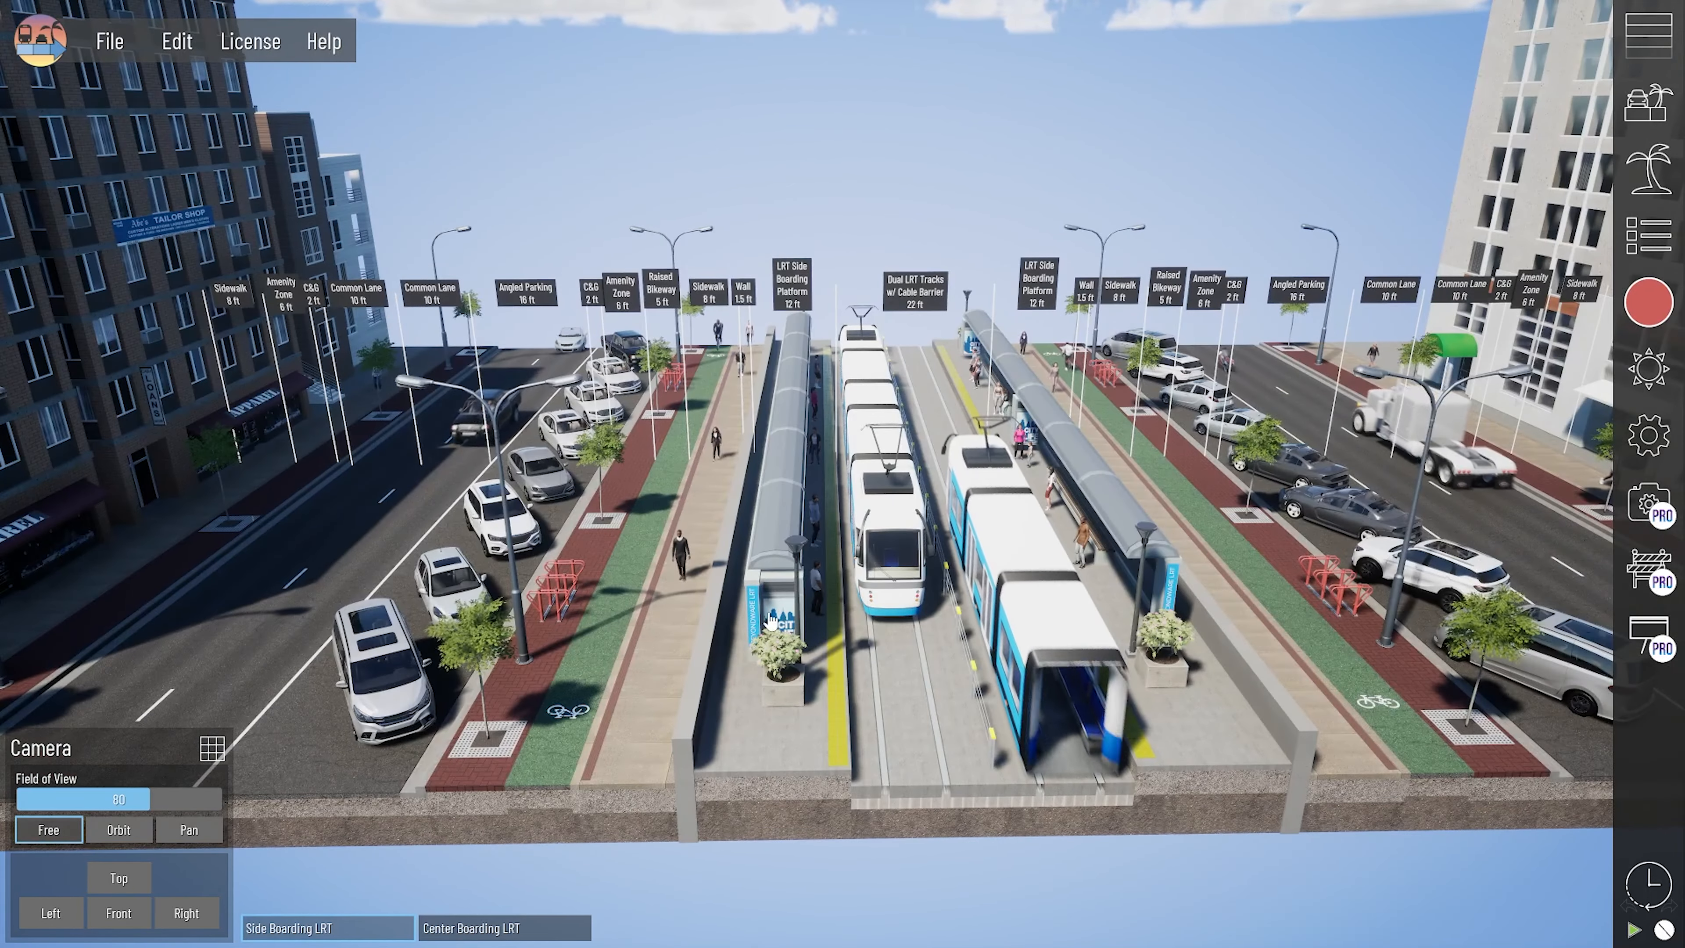
pyautogui.moveTo(927, 604); pyautogui.dragTo(879, 576, button='middle')
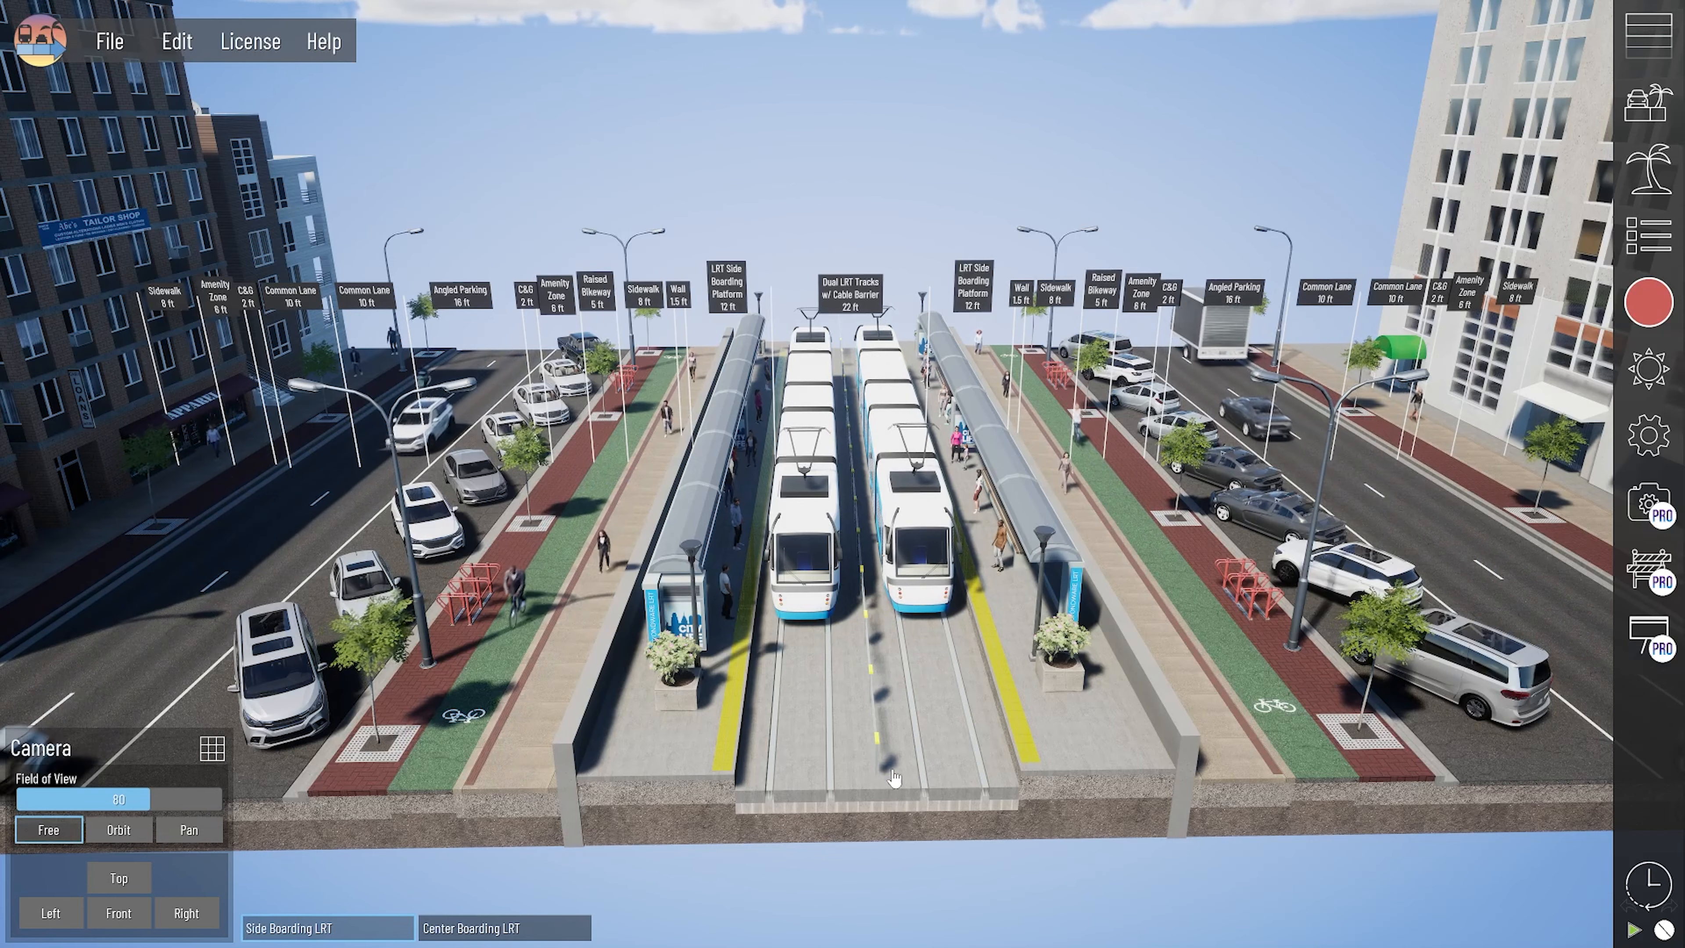
# - Switch to the Center Boarding LRT alternative, examine its platform layout, and return to Side Boarding LRT
pyautogui.click(534, 926)
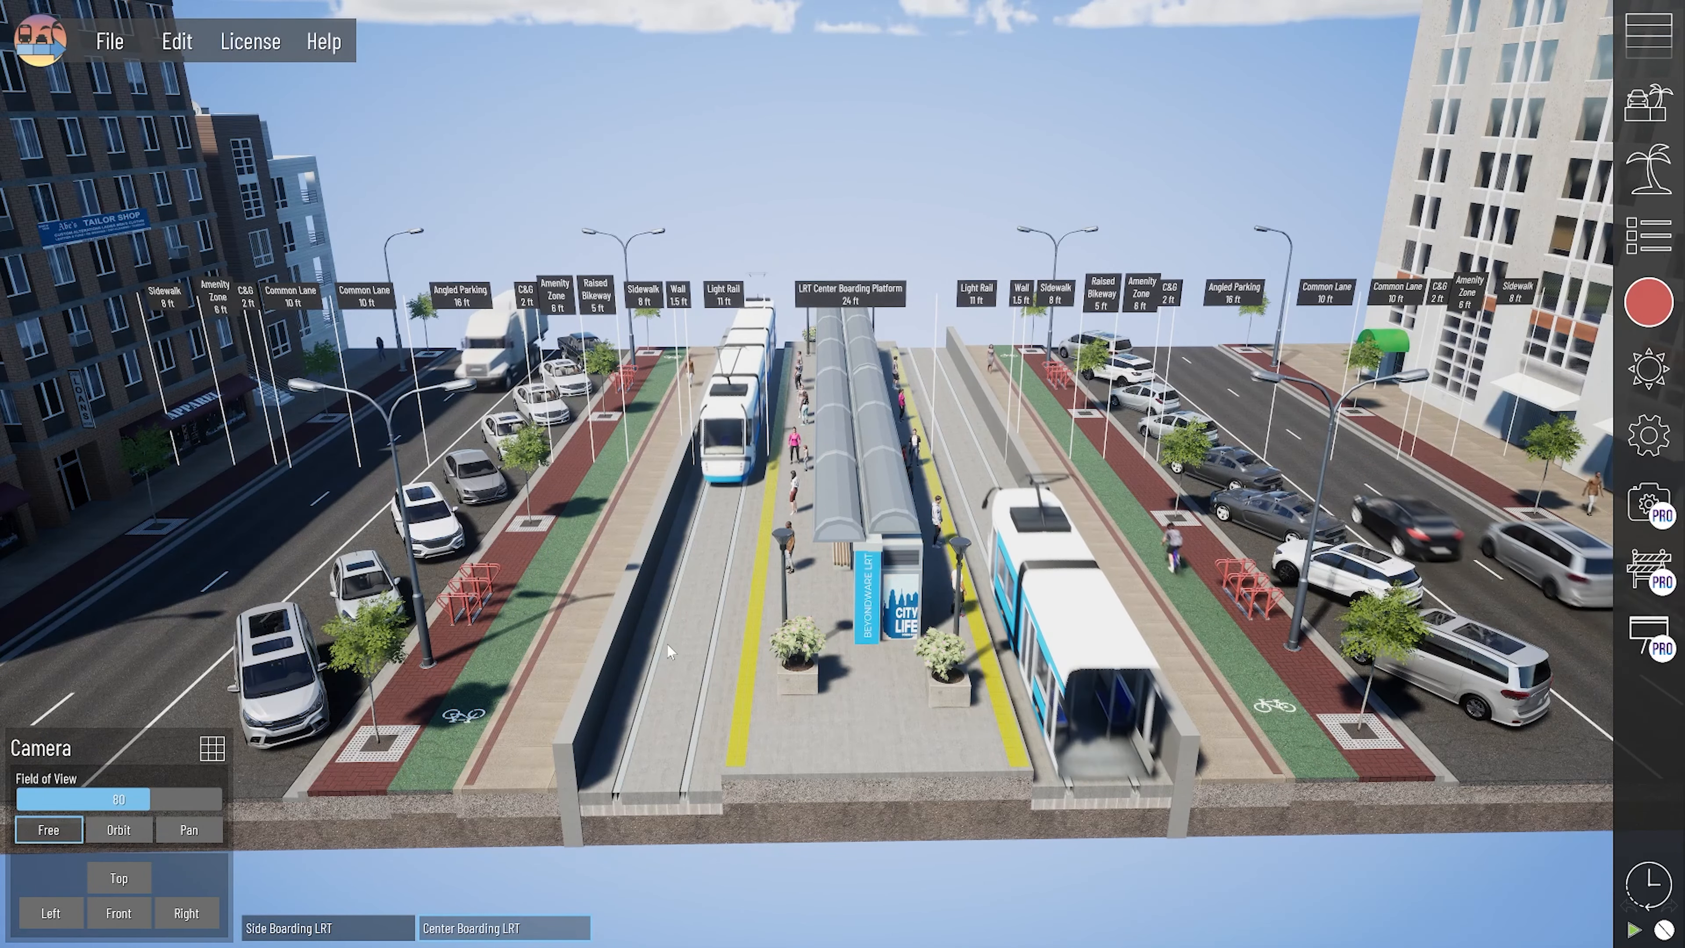
pyautogui.moveTo(810, 664); pyautogui.dragTo(1102, 834)
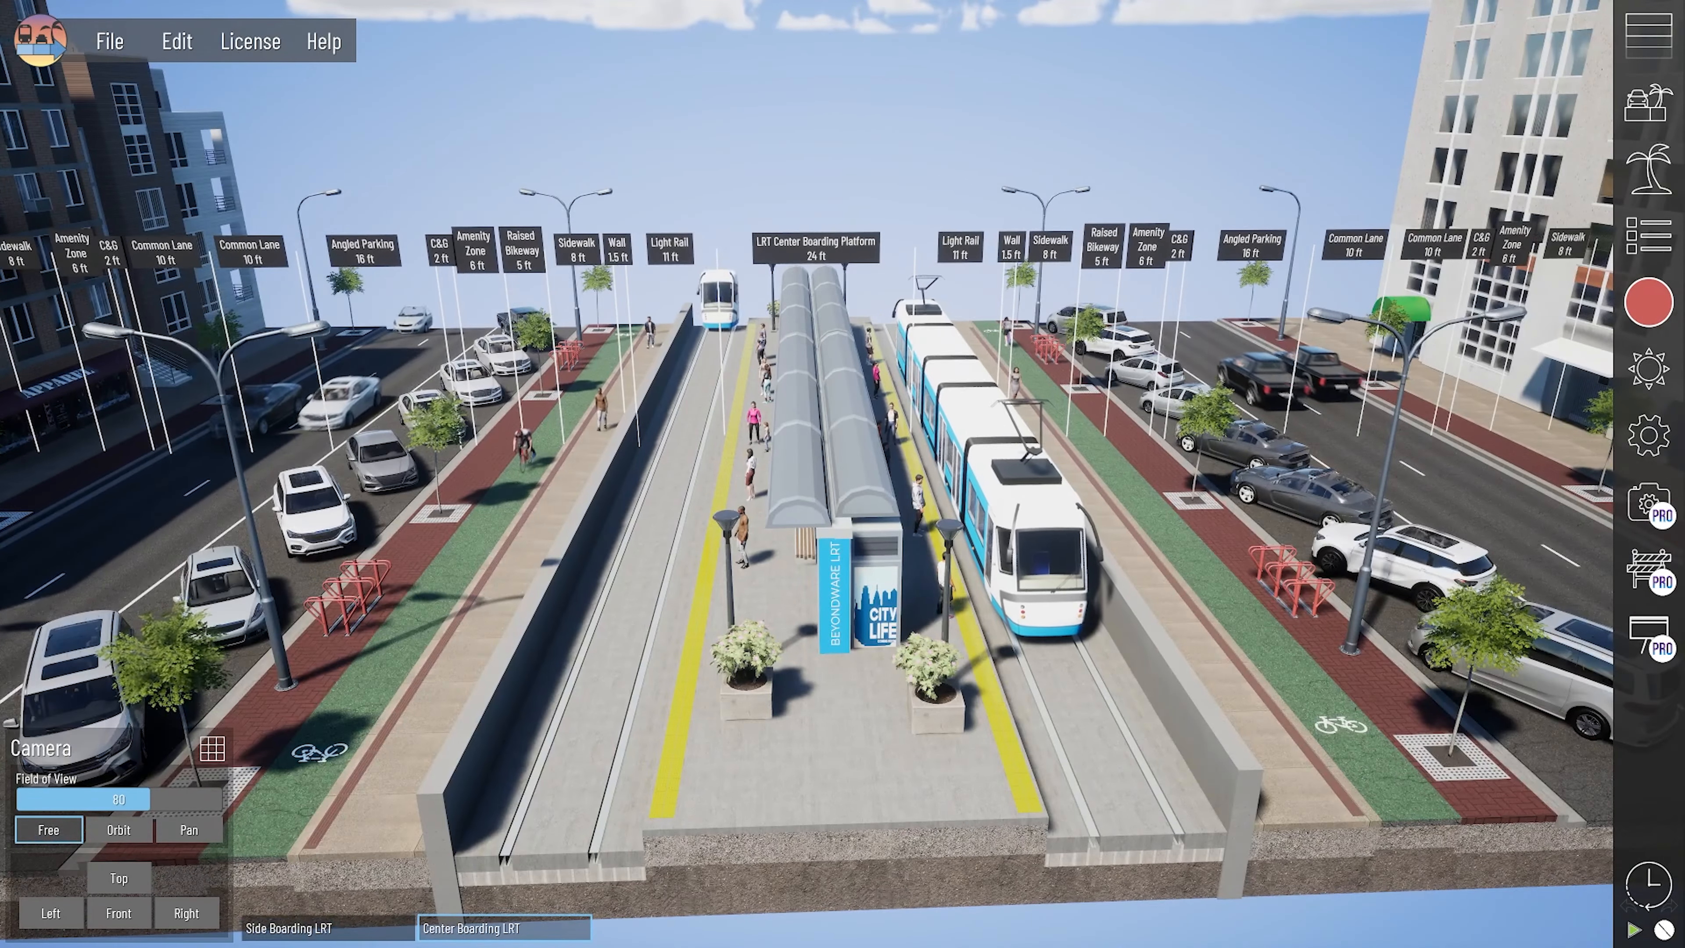
pyautogui.click(338, 928)
# - Inspect the texturing and the primary and secondary asset settings of the amenity zone beside the brick building
pyautogui.moveTo(543, 685); pyautogui.dragTo(955, 675, button='middle')
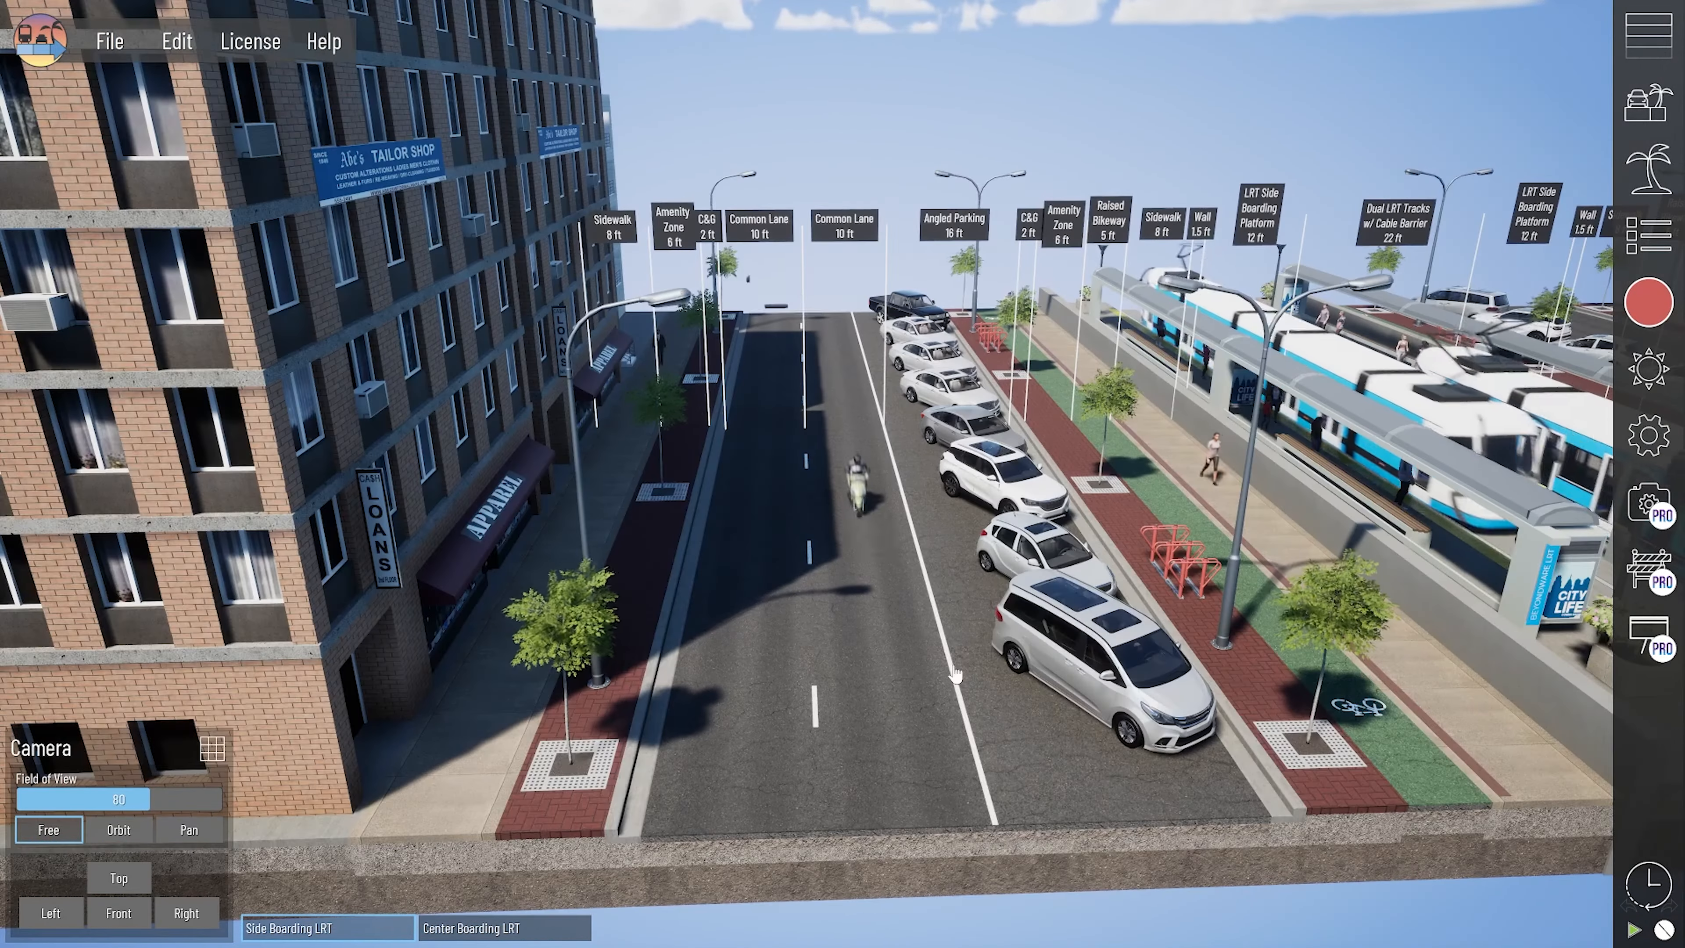
pyautogui.moveTo(535, 788); pyautogui.dragTo(525, 788)
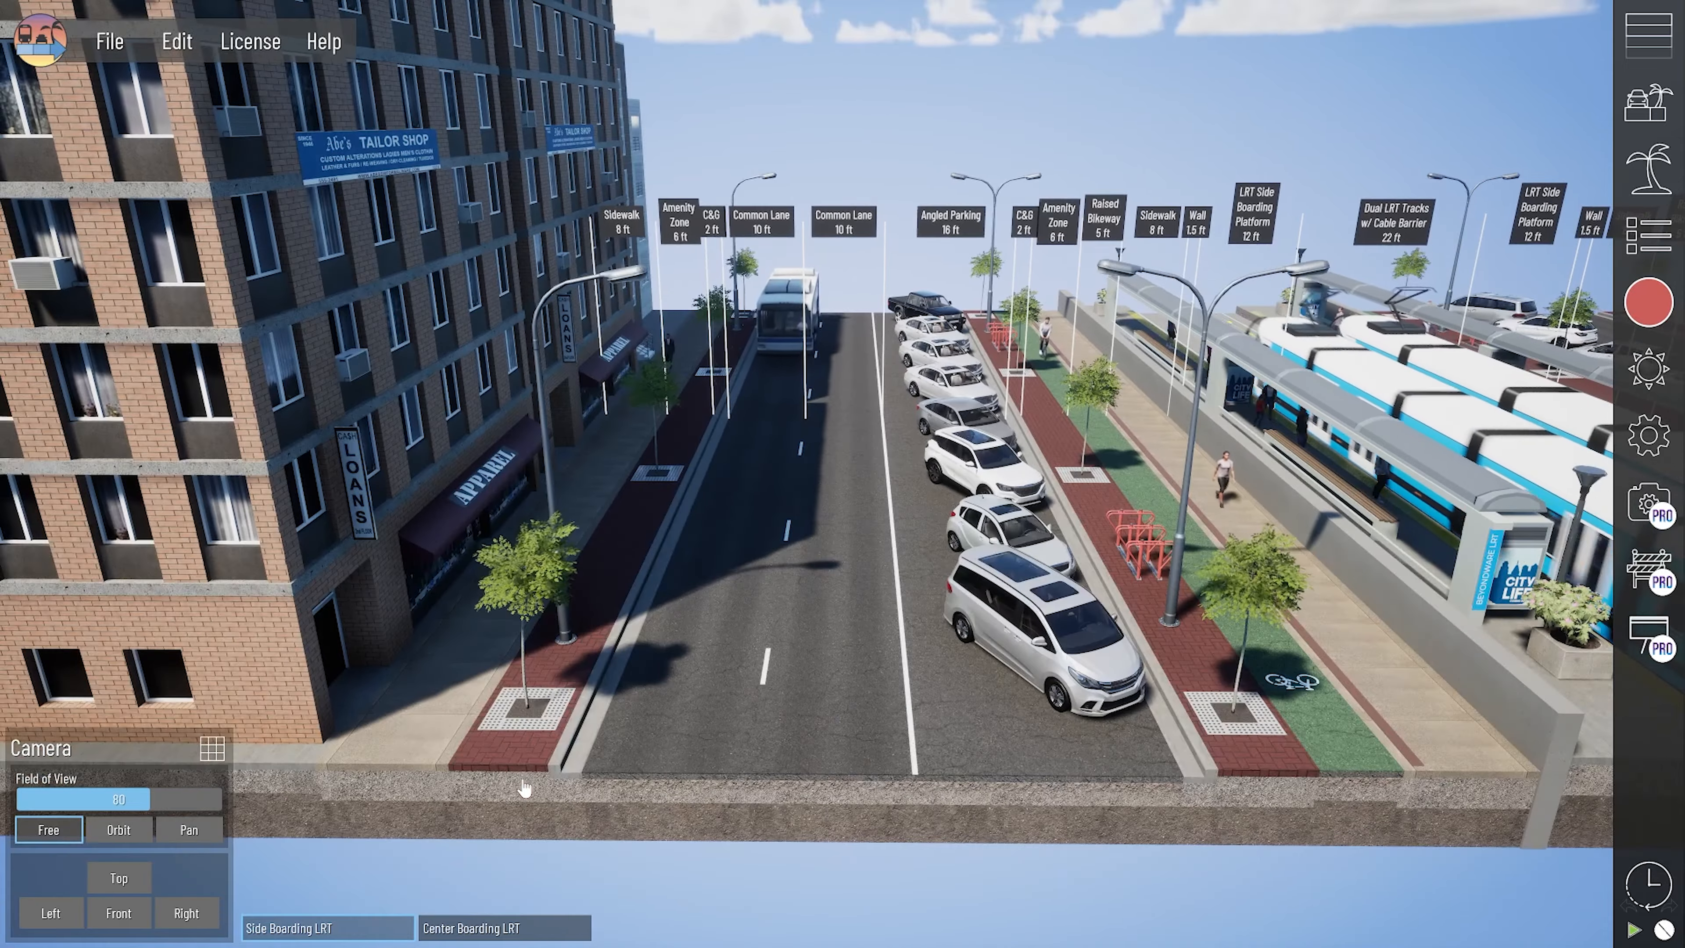
pyautogui.click(393, 784)
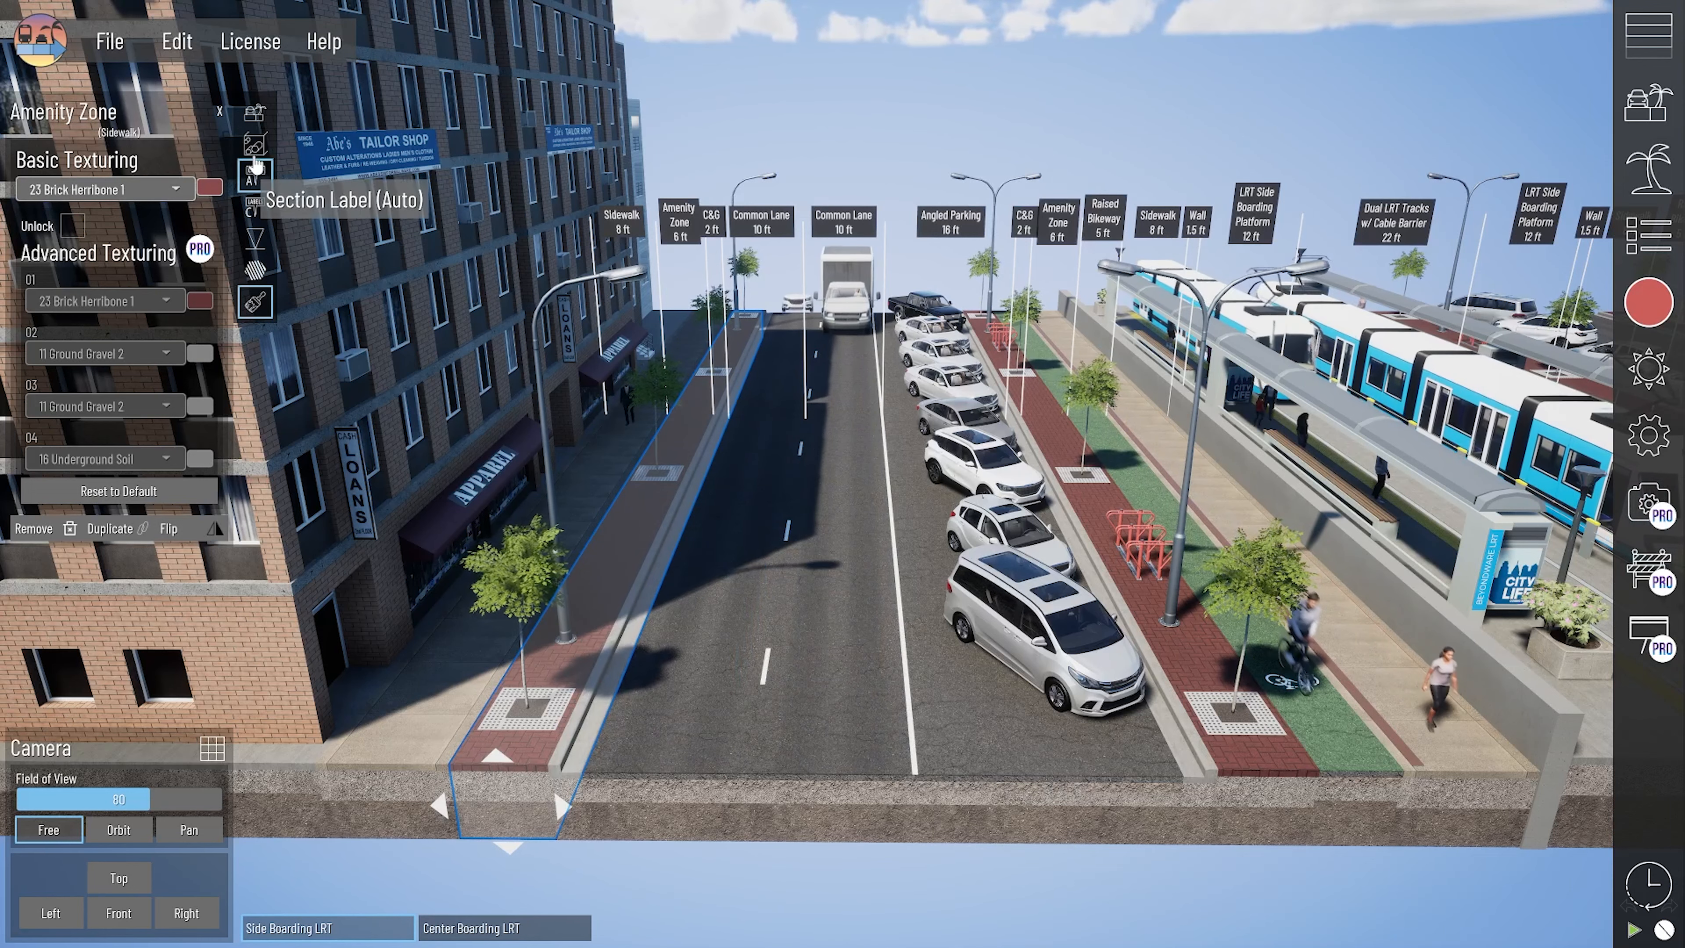
pyautogui.click(255, 125)
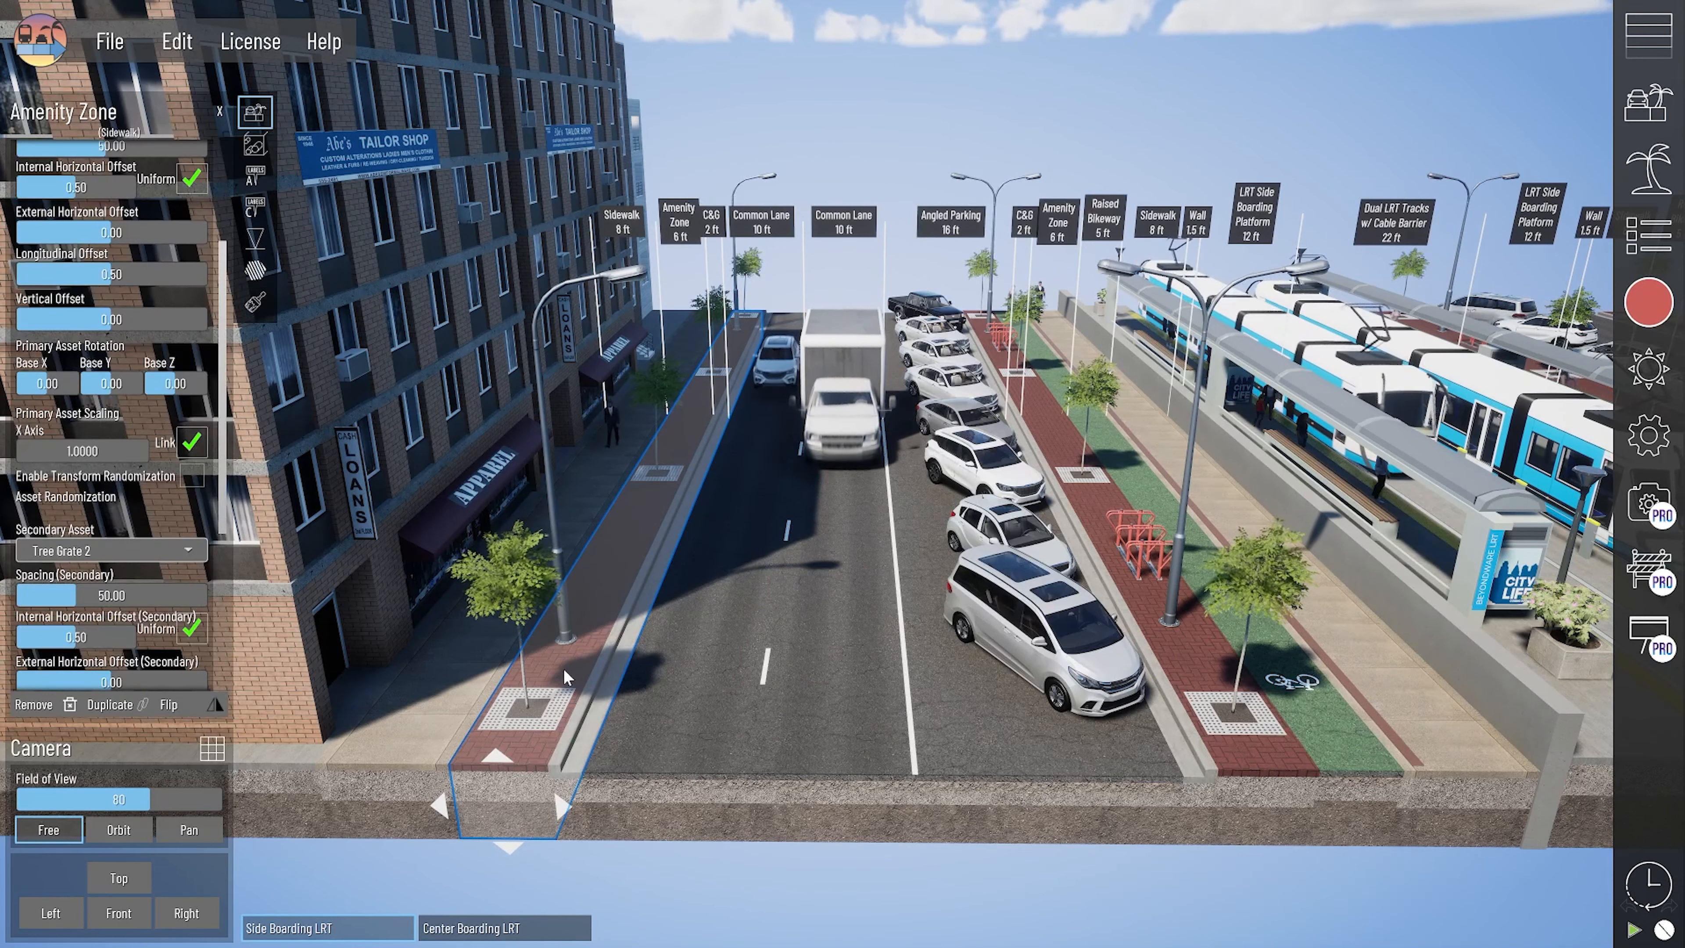
pyautogui.moveTo(719, 389); pyautogui.dragTo(664, 490, button='middle')
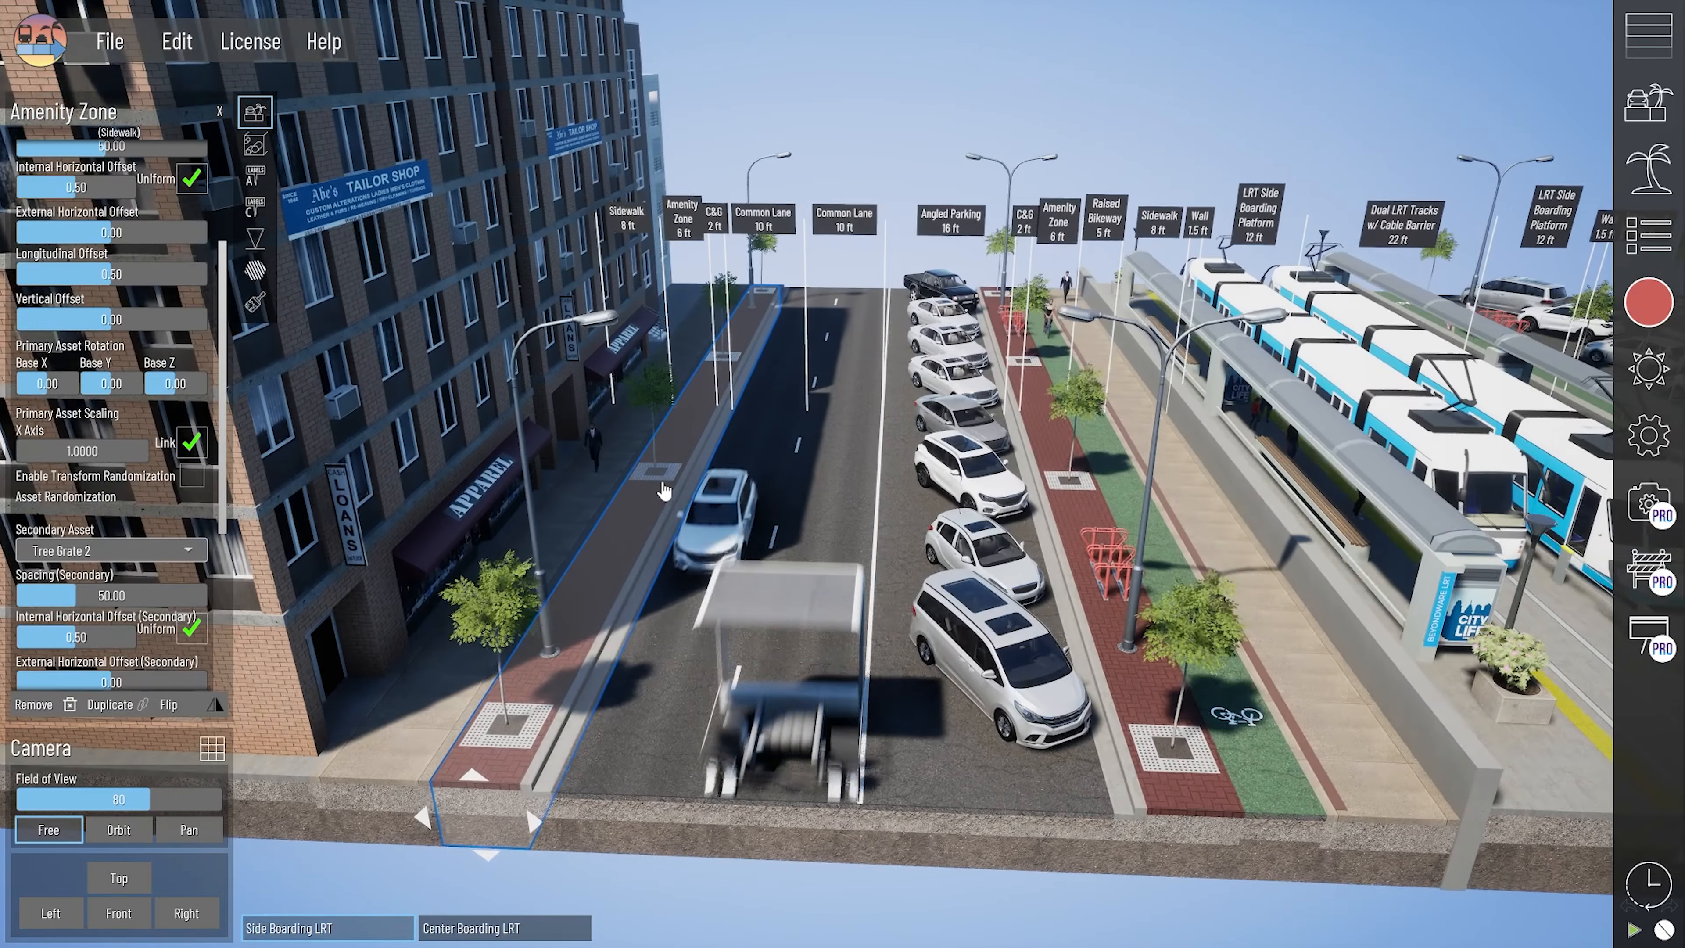
pyautogui.scroll(3, 137, 302)
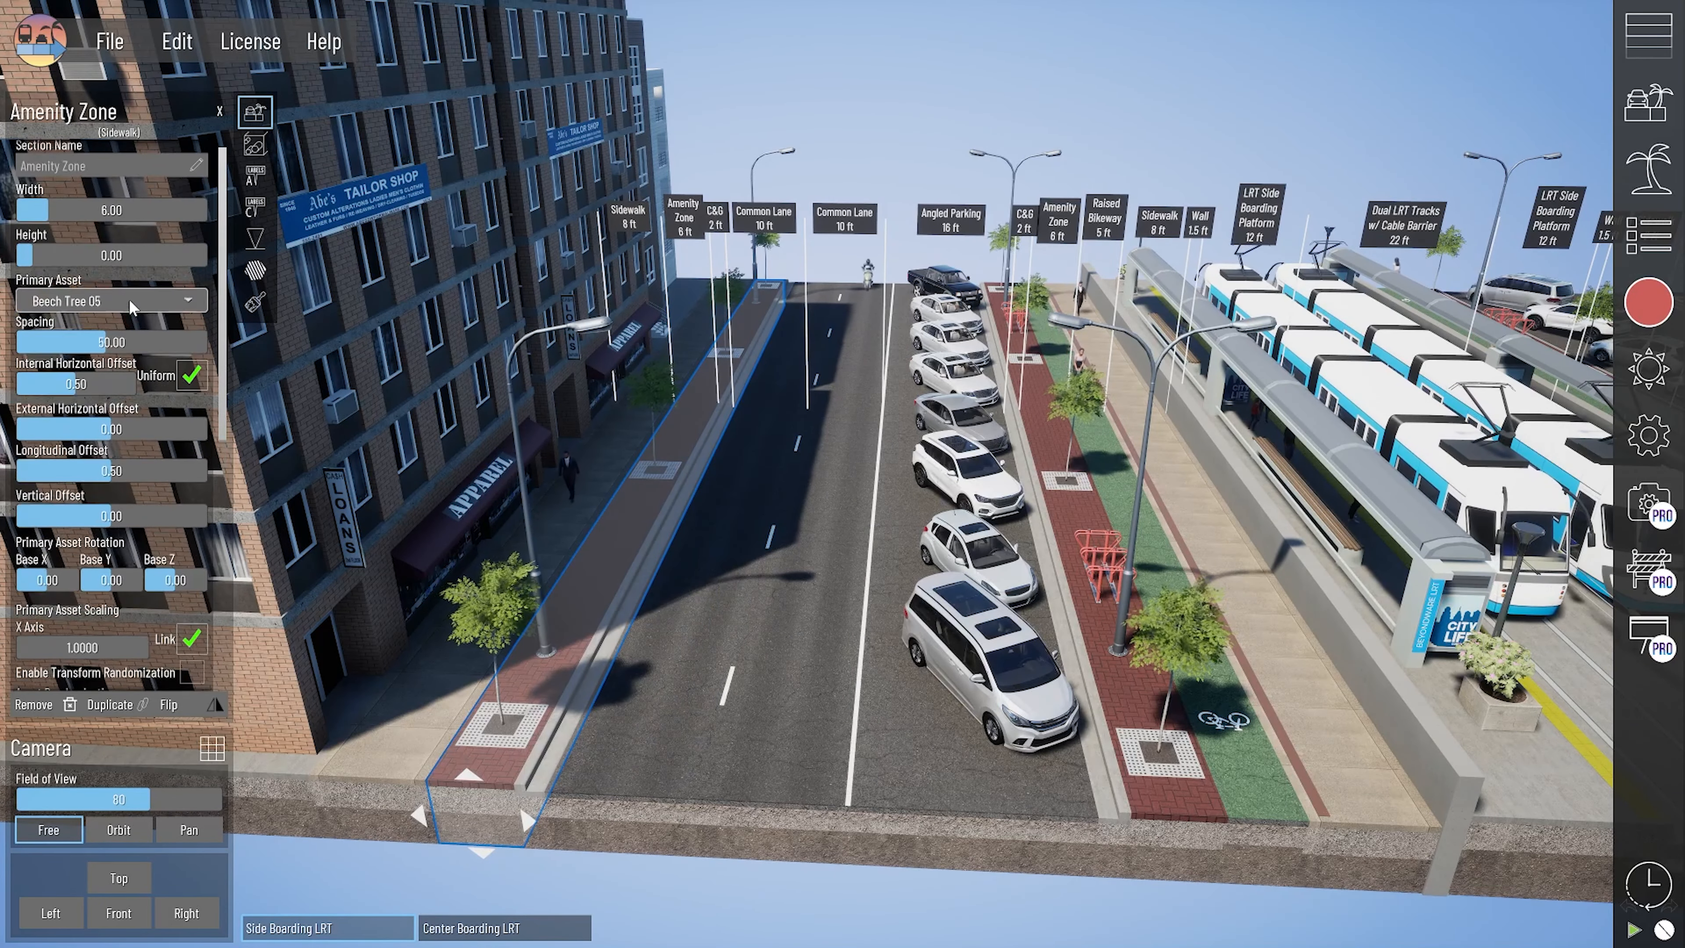
pyautogui.scroll(-1, 121, 313)
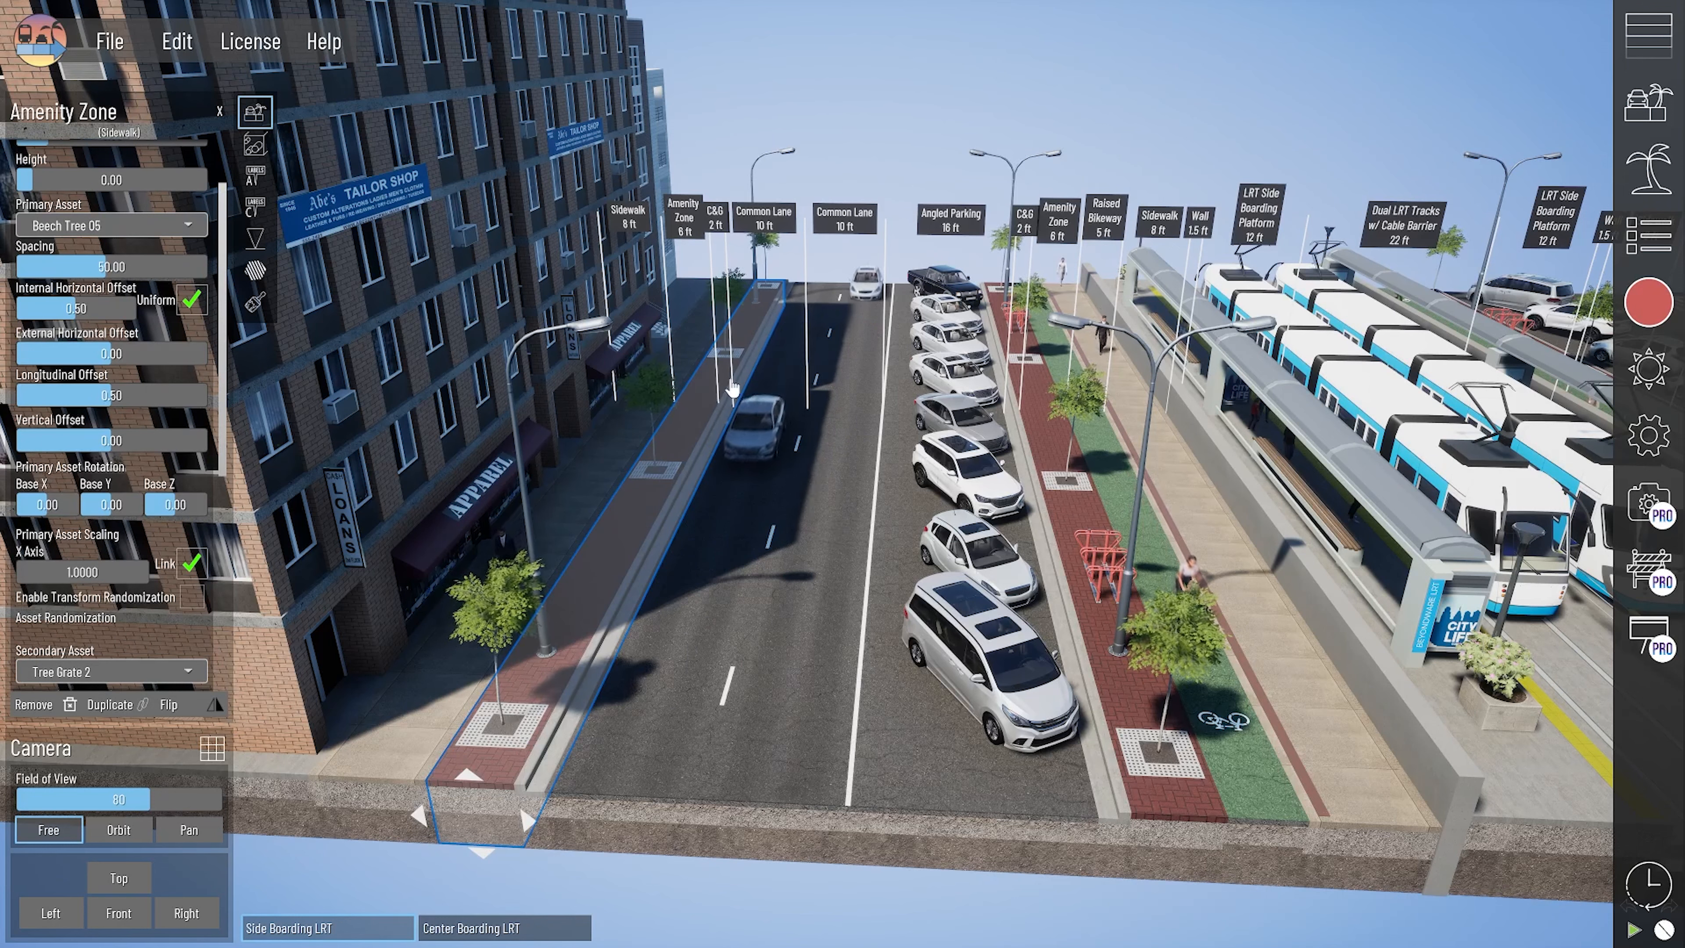
# - Examine the inner amenity zone, the bike lane's Street Light 3 external horizontal offset, and the angled parking's asset settings
pyautogui.click(1160, 720)
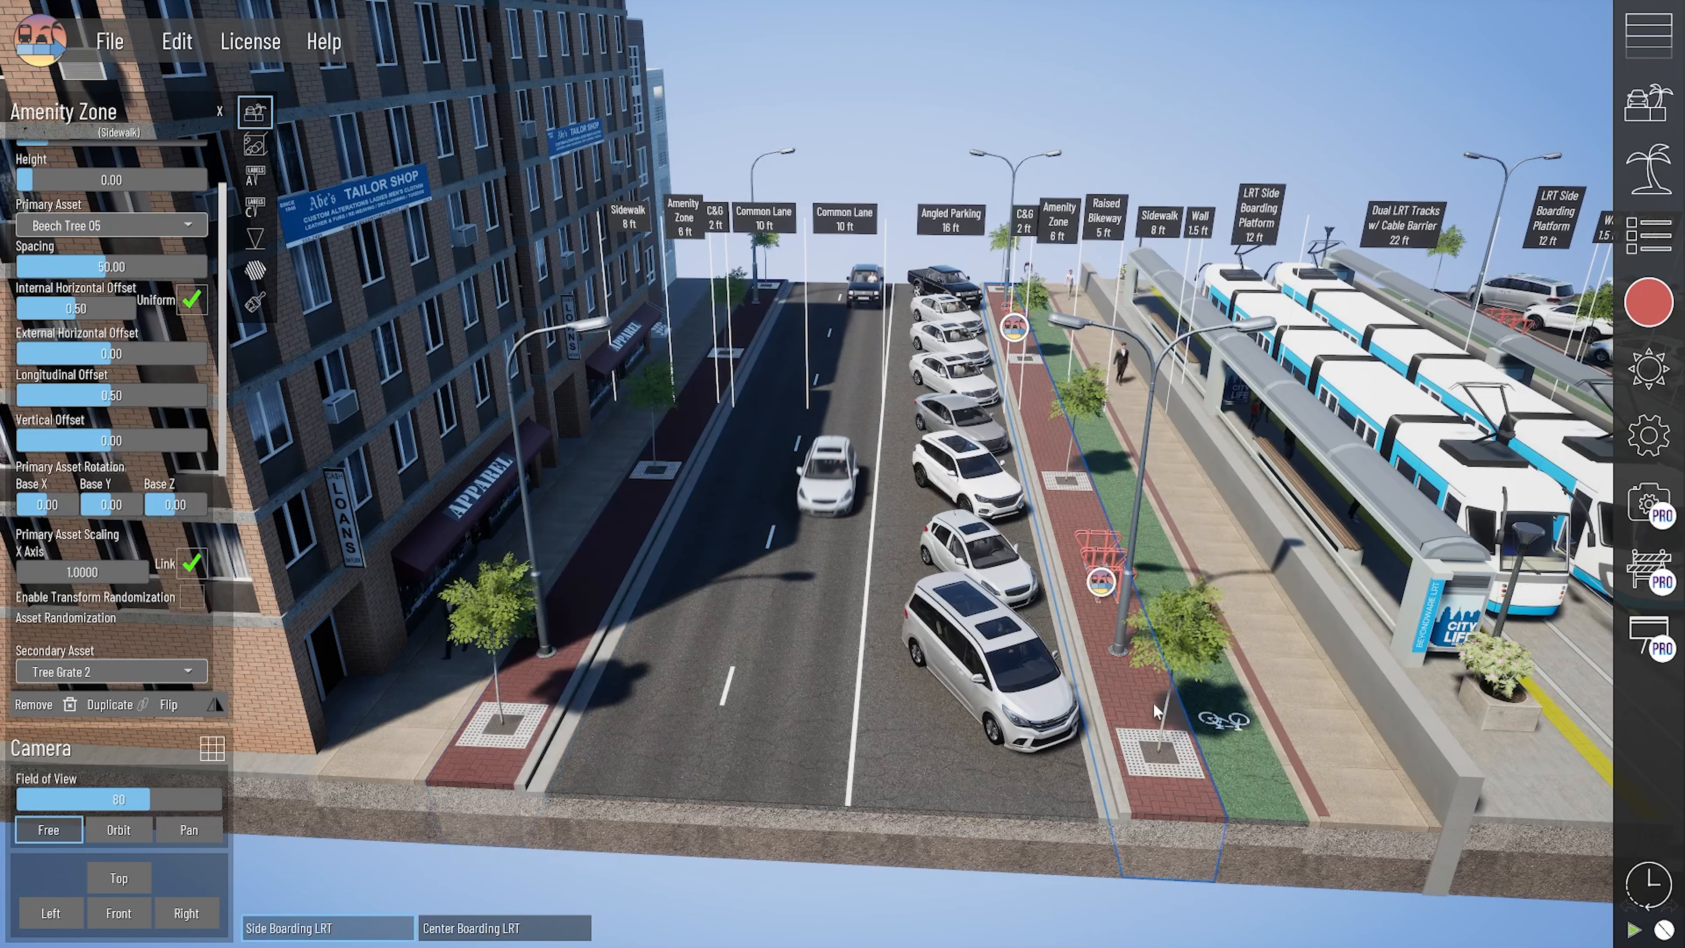
pyautogui.click(1258, 811)
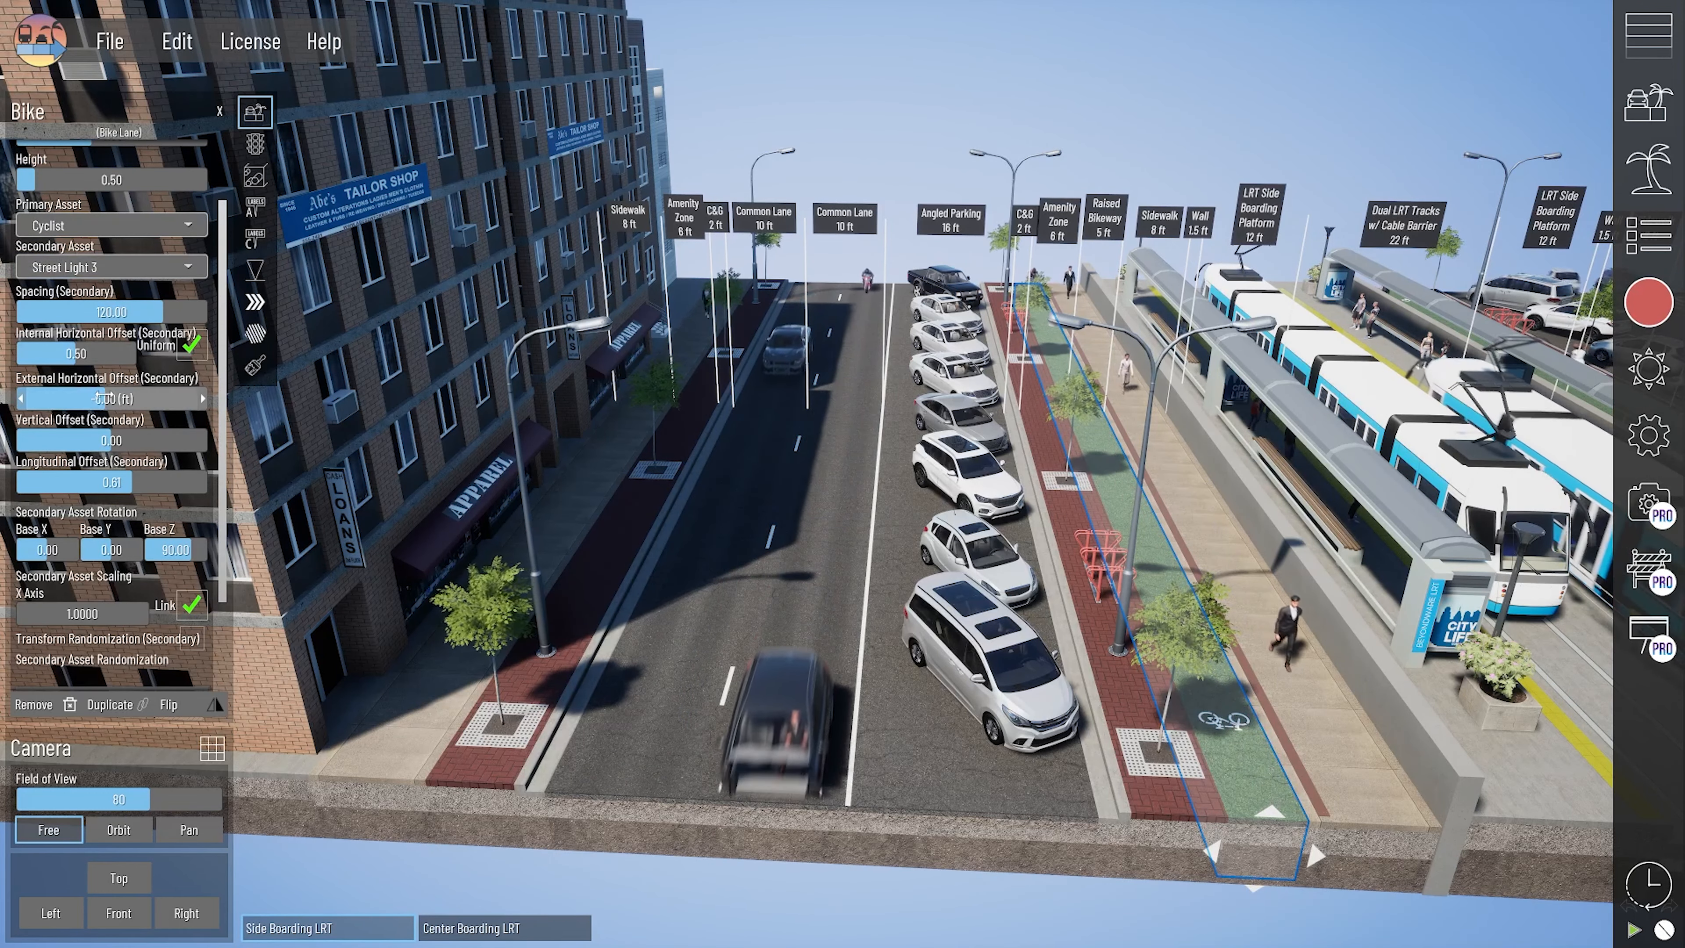
pyautogui.moveTo(110, 399); pyautogui.dragTo(105, 399)
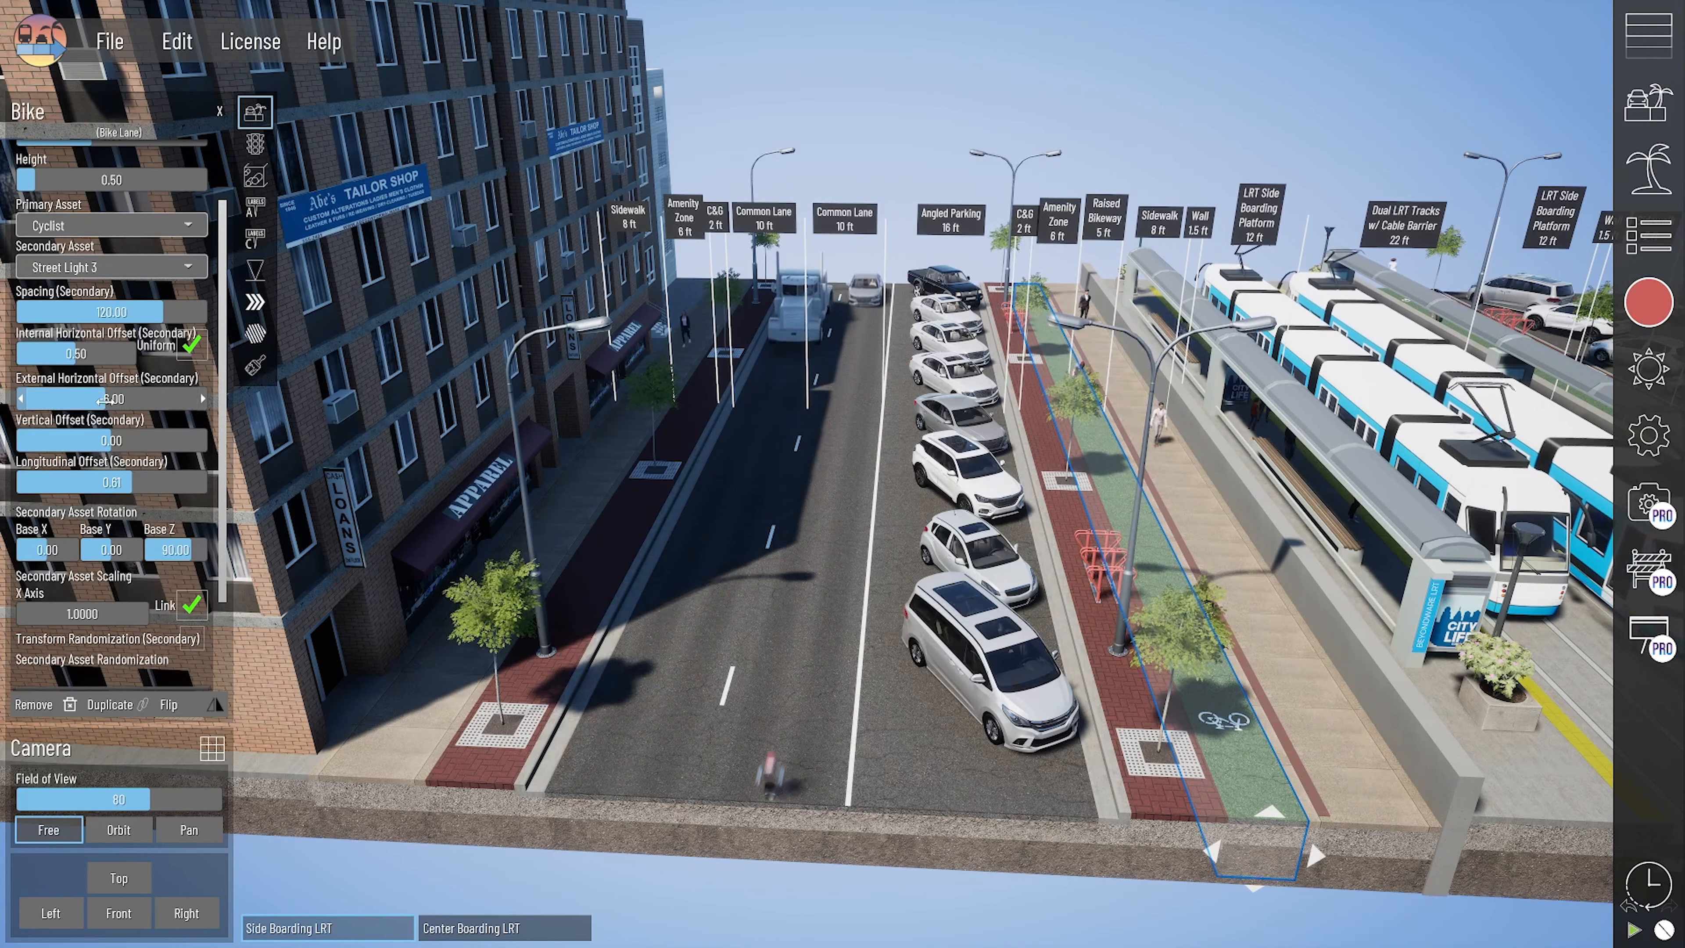
pyautogui.click(1035, 807)
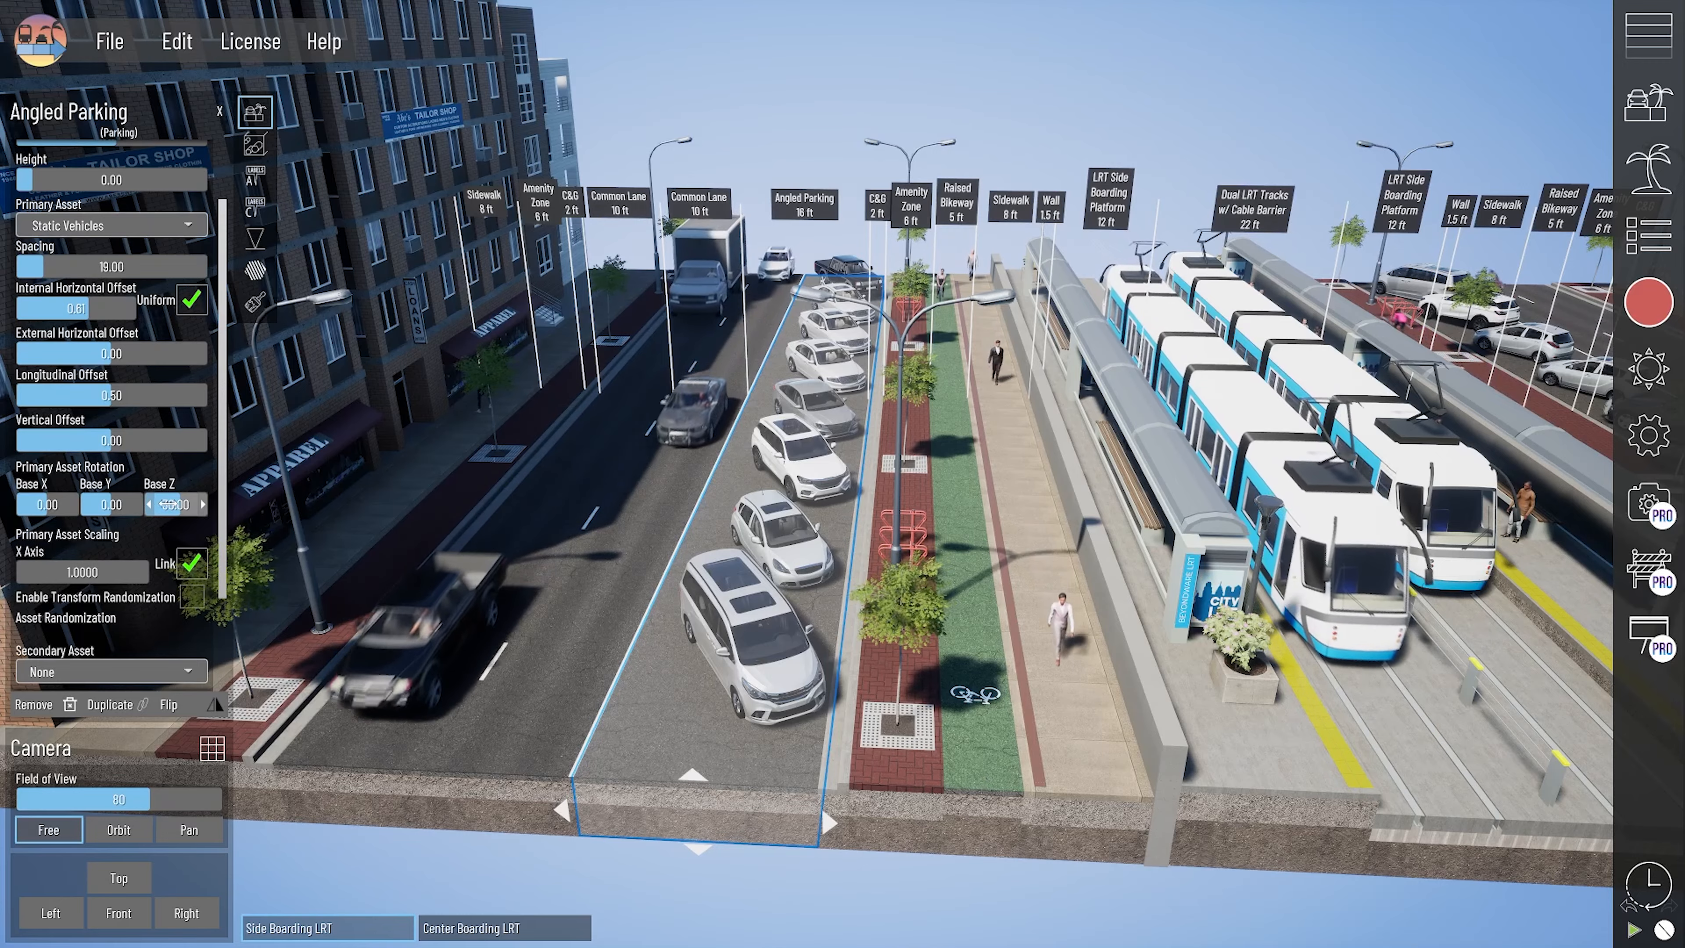
# - Select the sidewalk beside the raised bikeway and inspect its Tactile Warning Small Iron secondary asset up close
pyautogui.moveTo(1098, 853); pyautogui.dragTo(664, 702, button='middle')
pyautogui.click(1068, 809)
pyautogui.scroll(3, 664, 702)
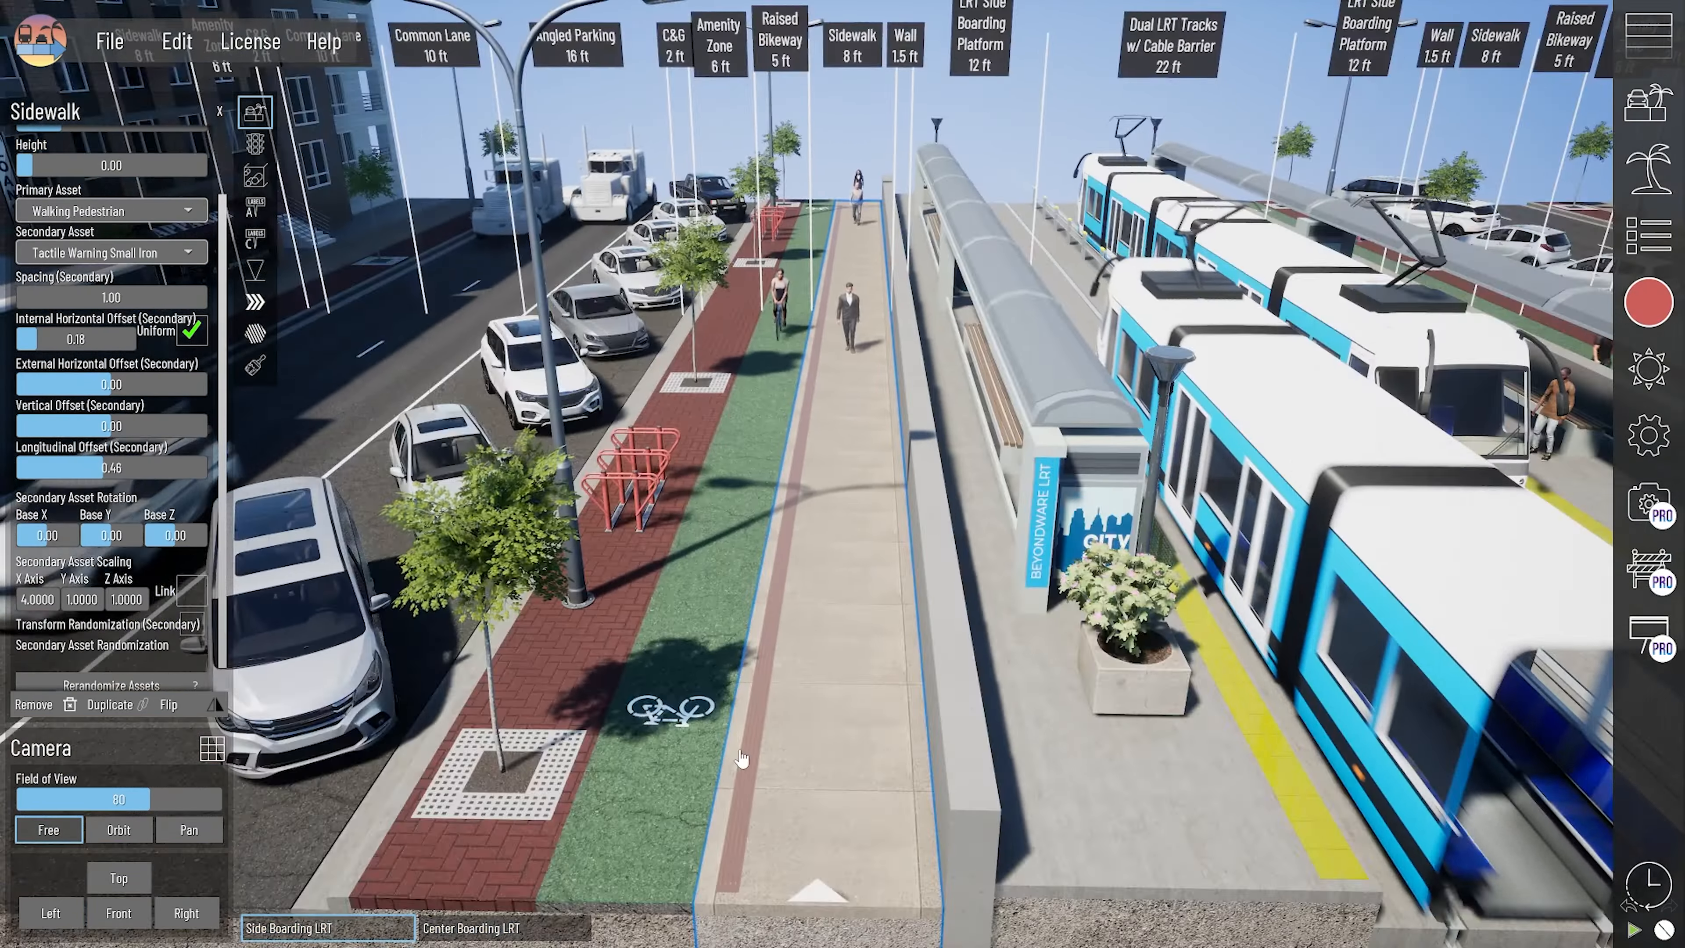
pyautogui.moveTo(741, 765); pyautogui.dragTo(789, 736, button='middle')
pyautogui.scroll(3, 791, 741)
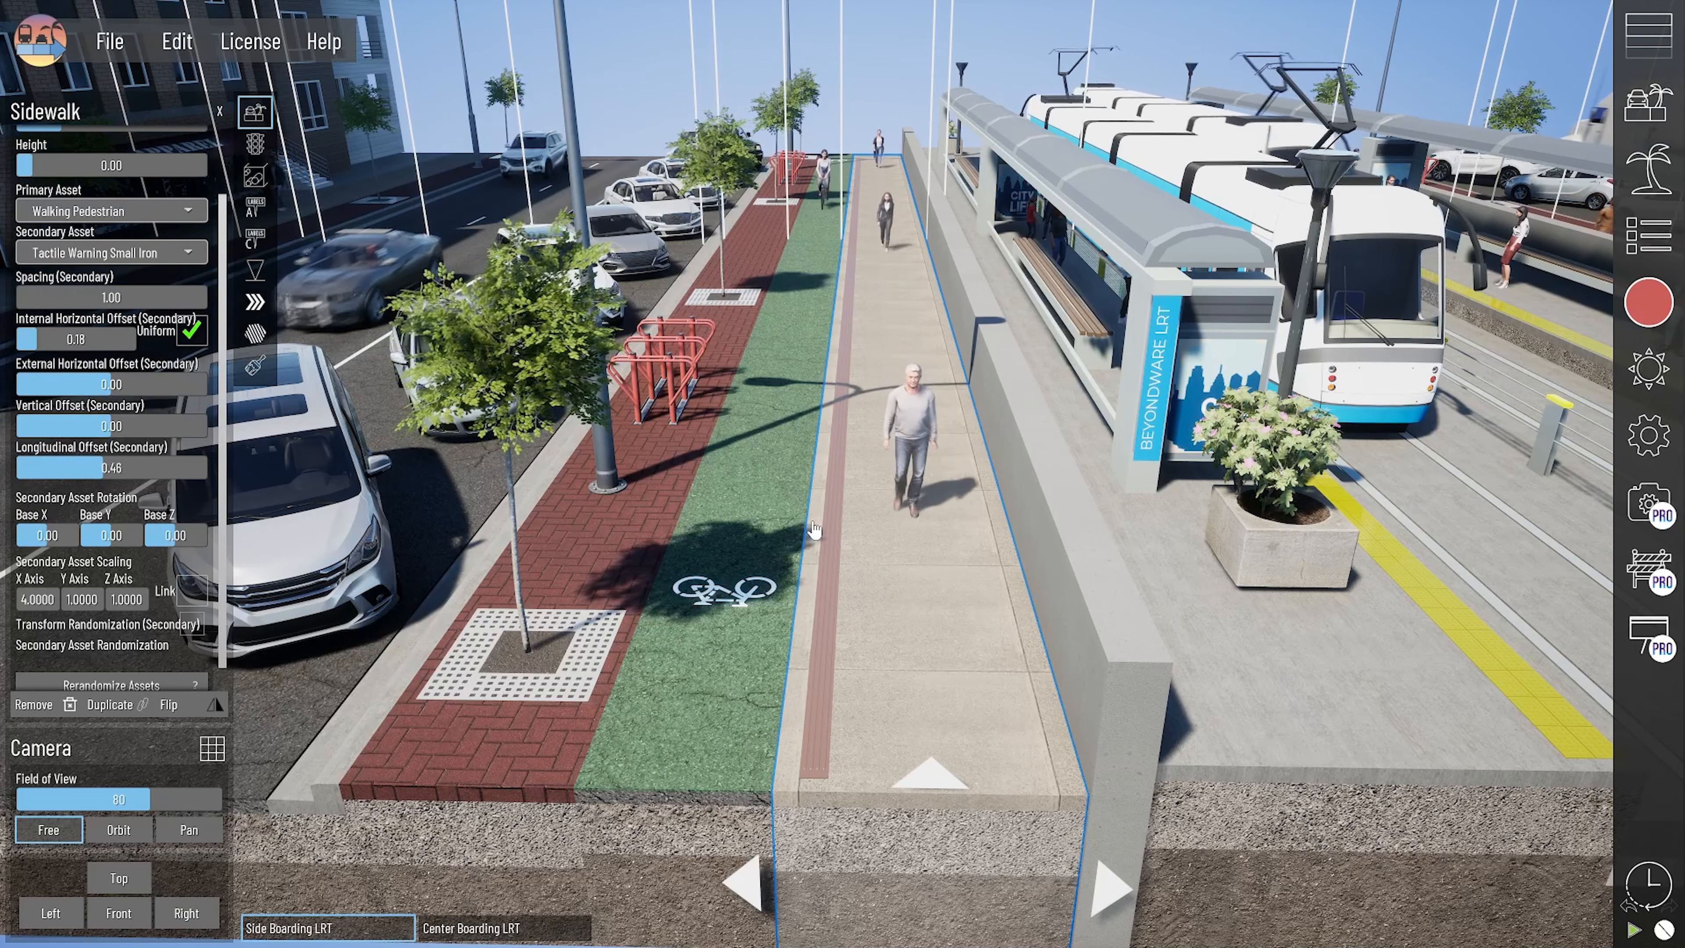
pyautogui.press('s')
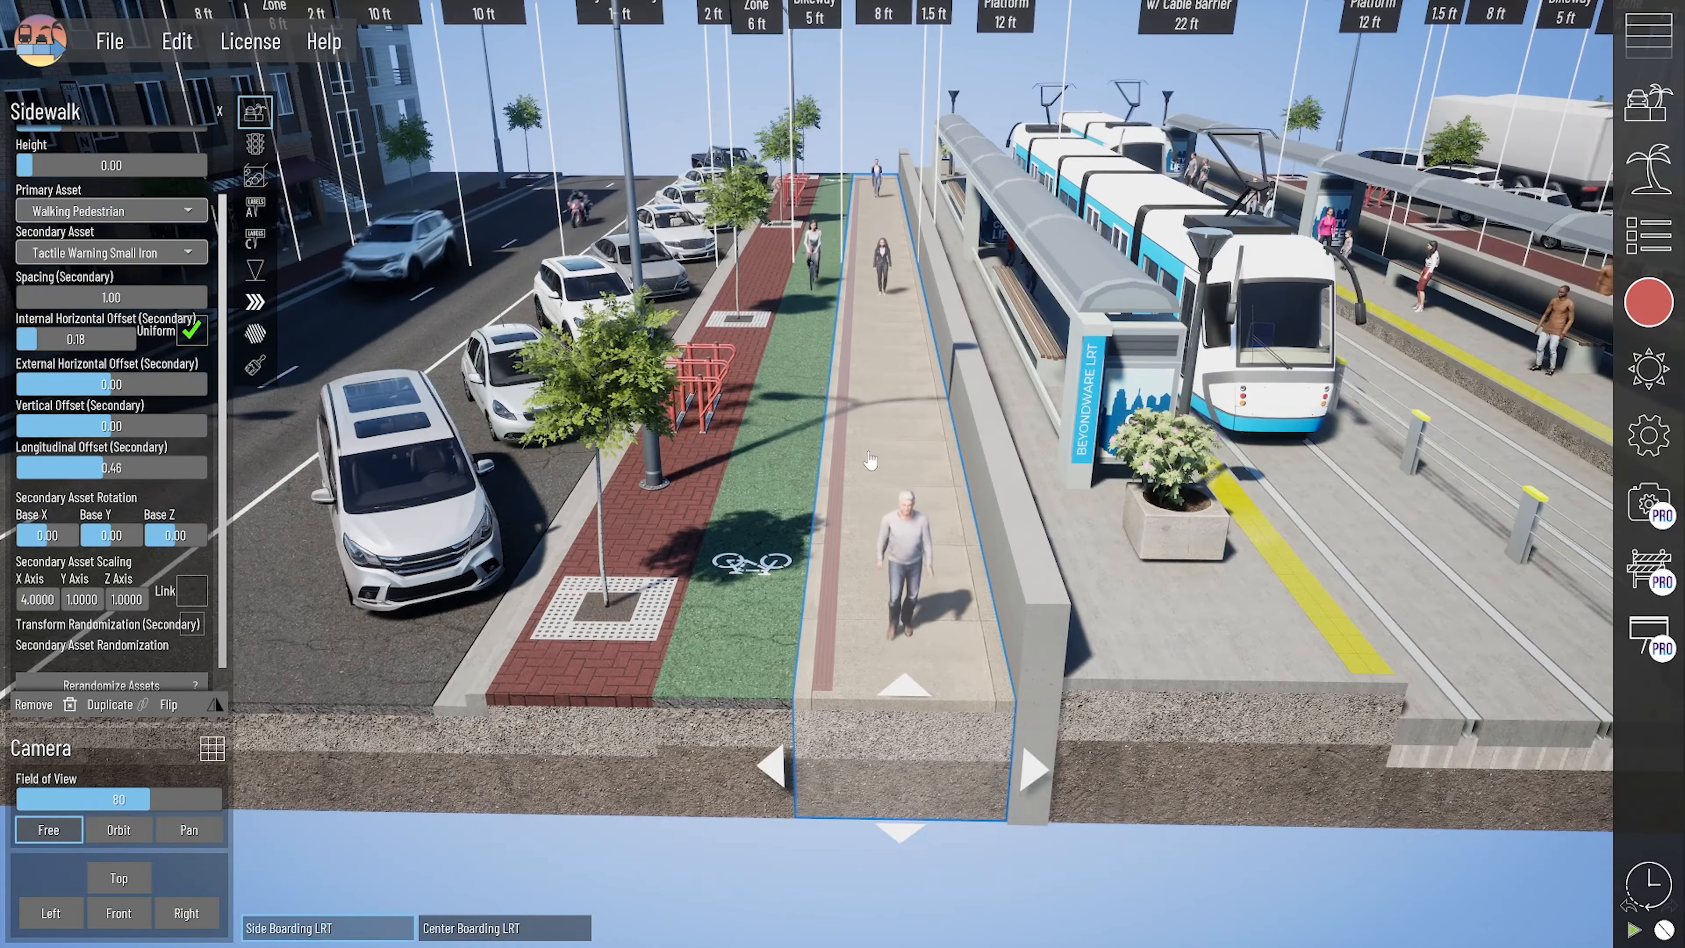
pyautogui.press('d')
# - Use the section hierarchy to inspect the Retaining Wall Custom and the Invisible Section between it and the sidewalk
pyautogui.click(1648, 236)
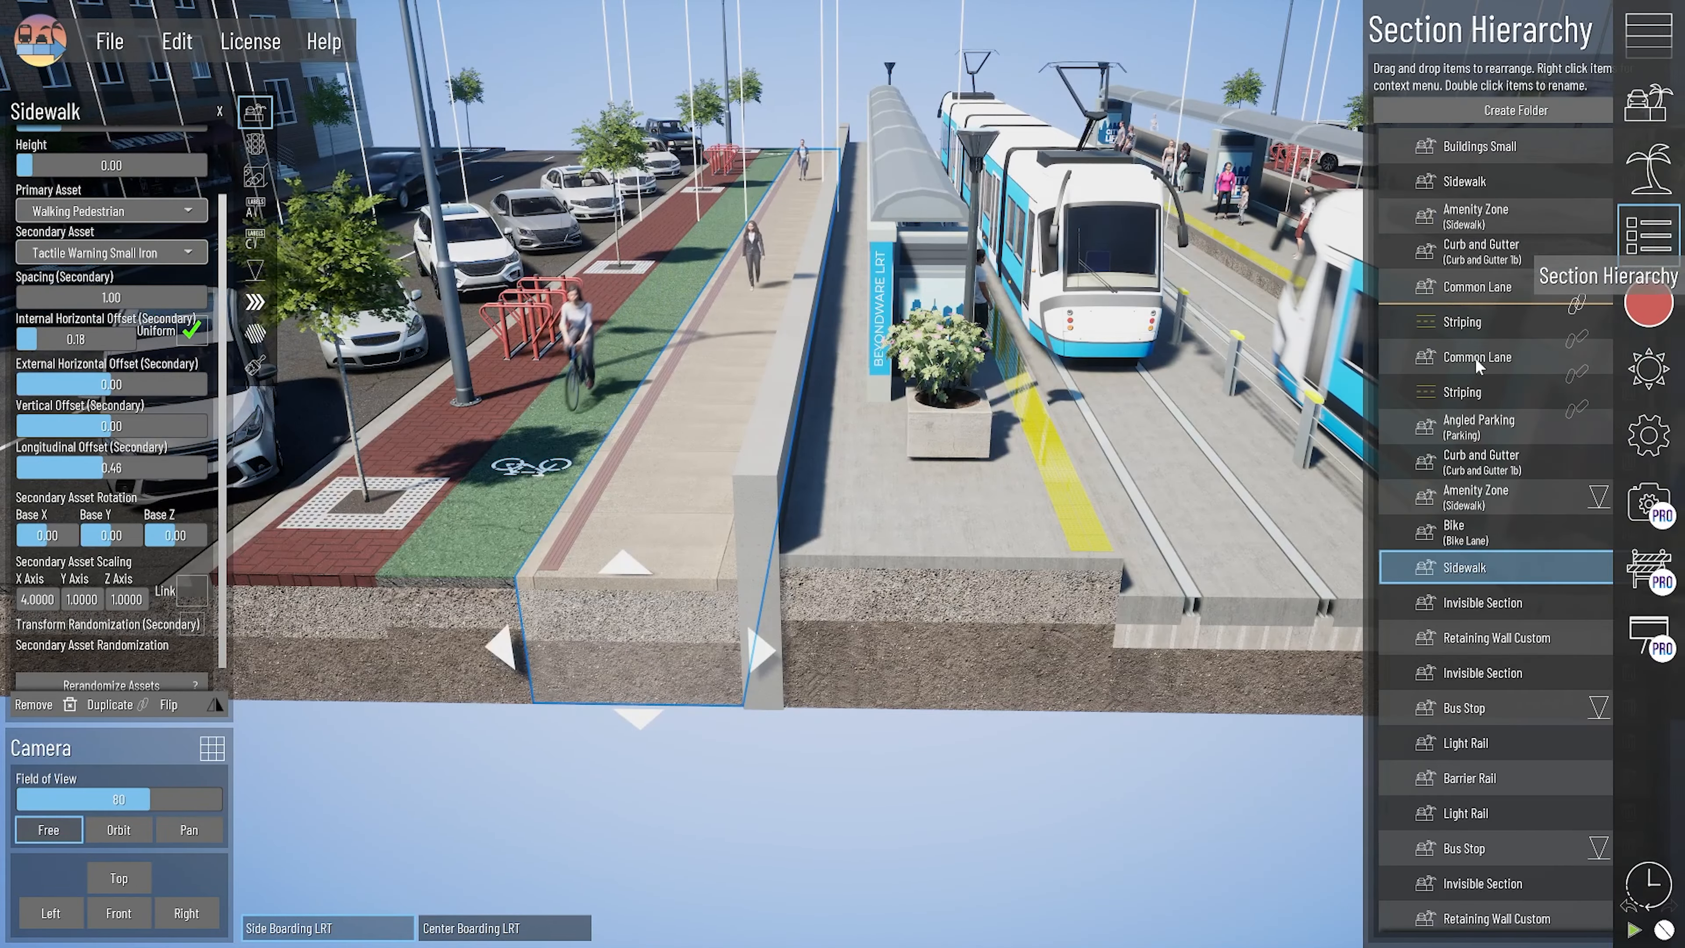
pyautogui.click(1442, 638)
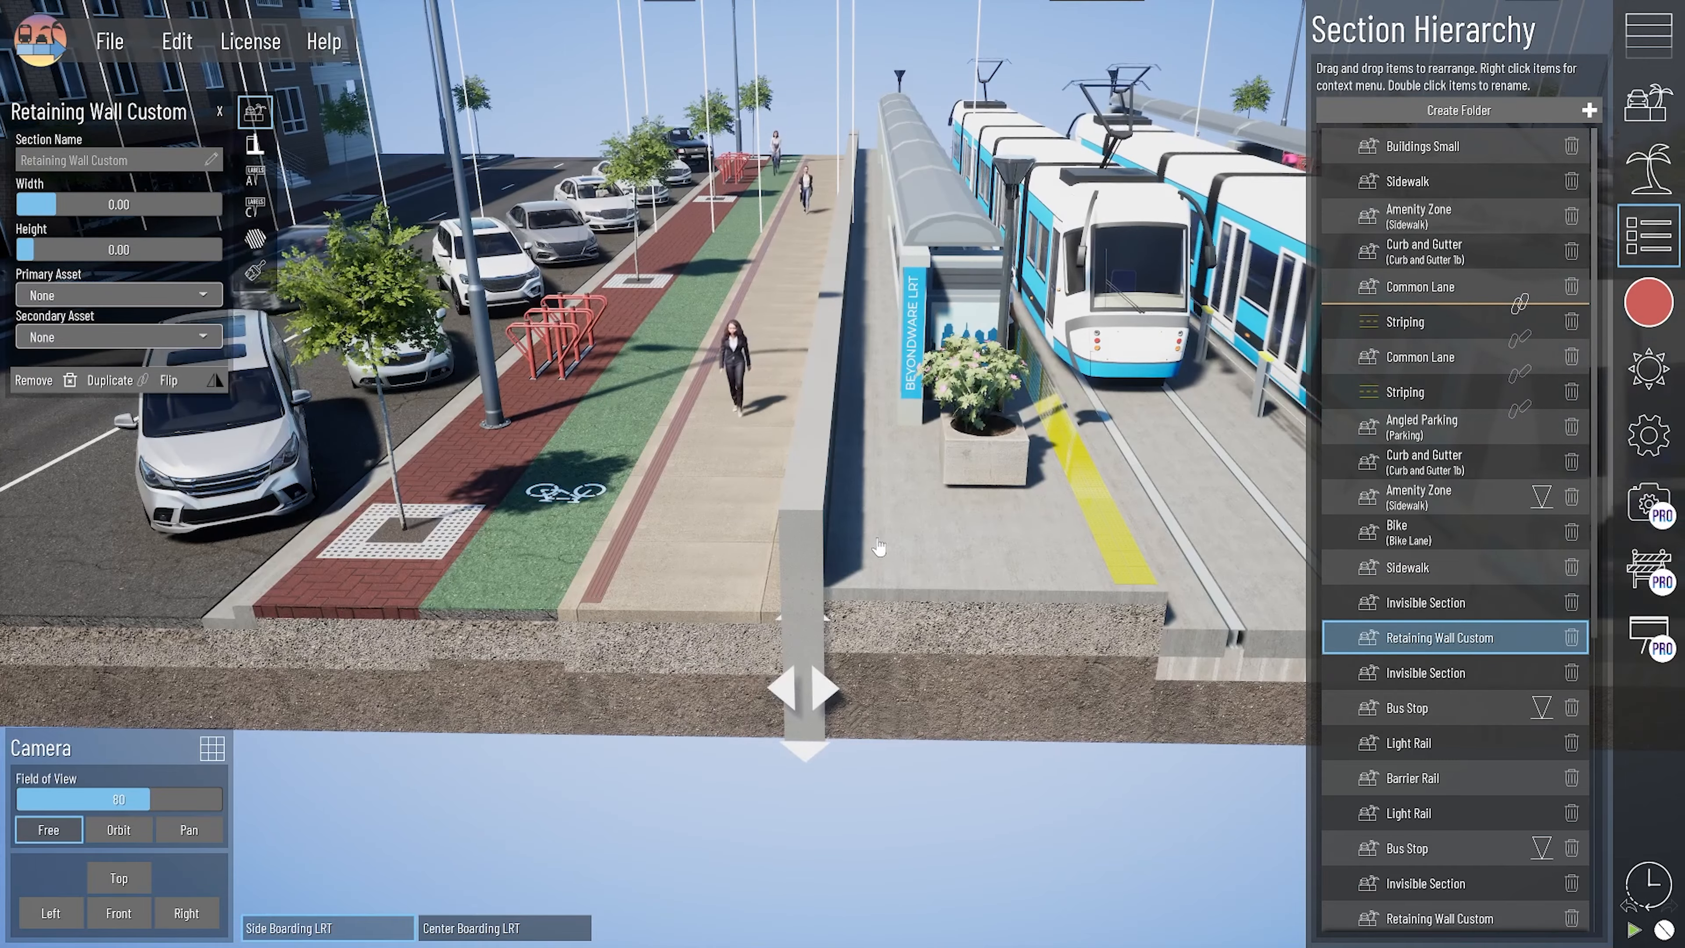
pyautogui.click(1436, 603)
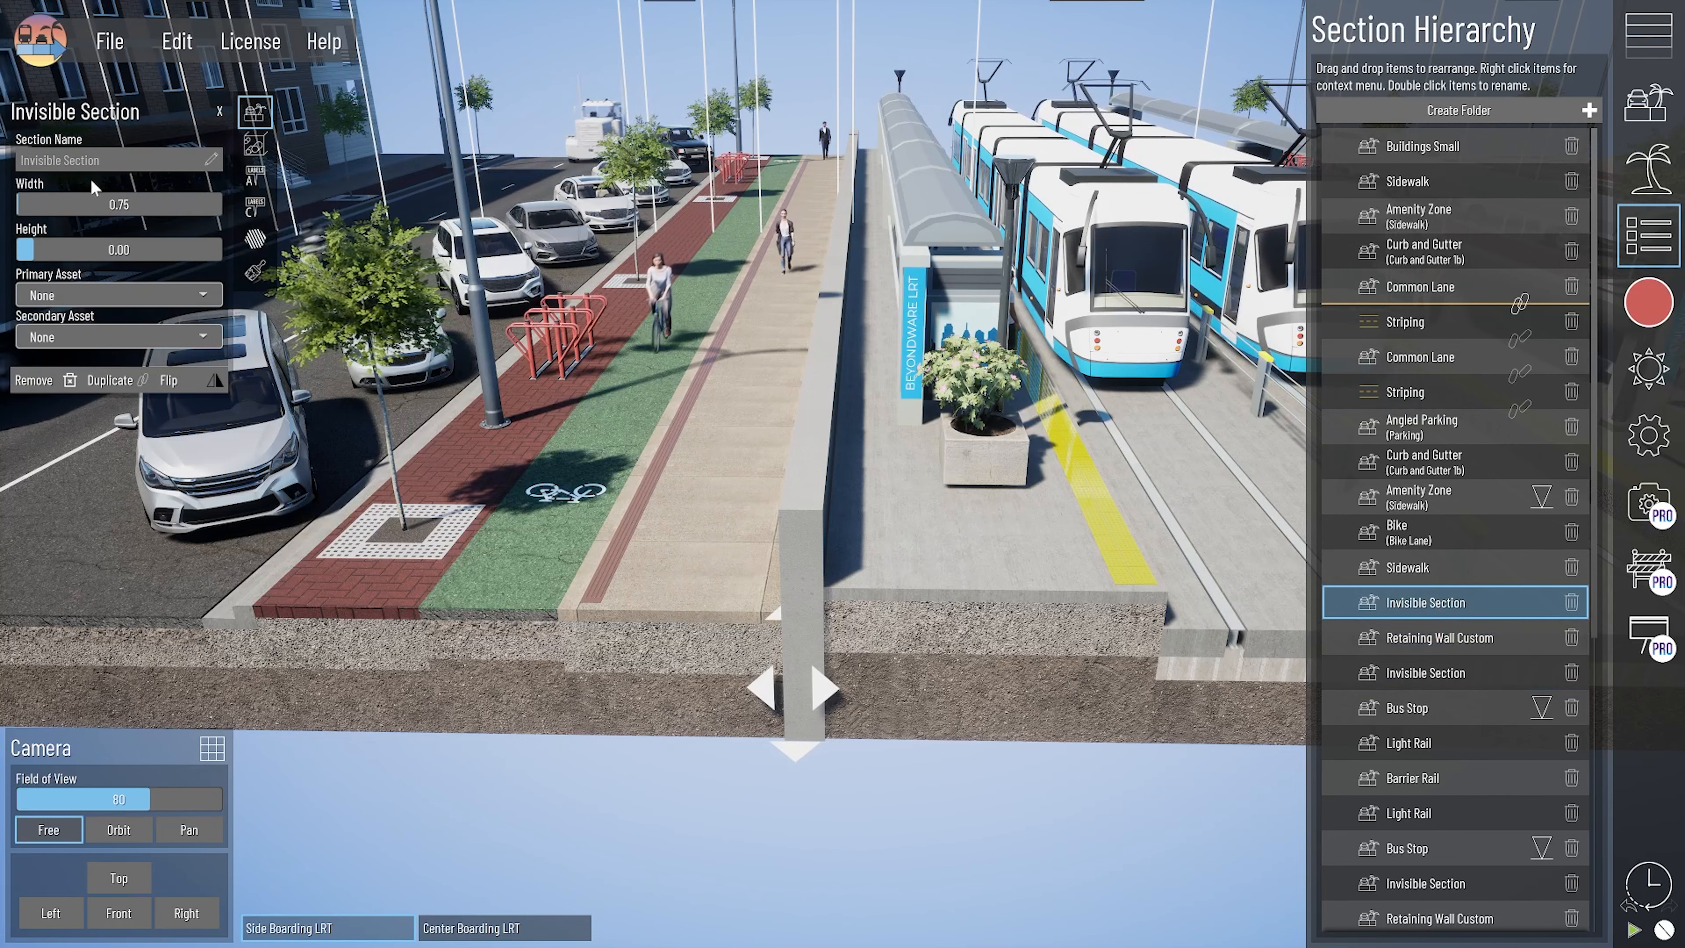
# - Remove the Retaining Wall Custom between the two Invisible Sections and inspect the space between the sidewalk and the Bus Stop platform
pyautogui.click(1462, 687)
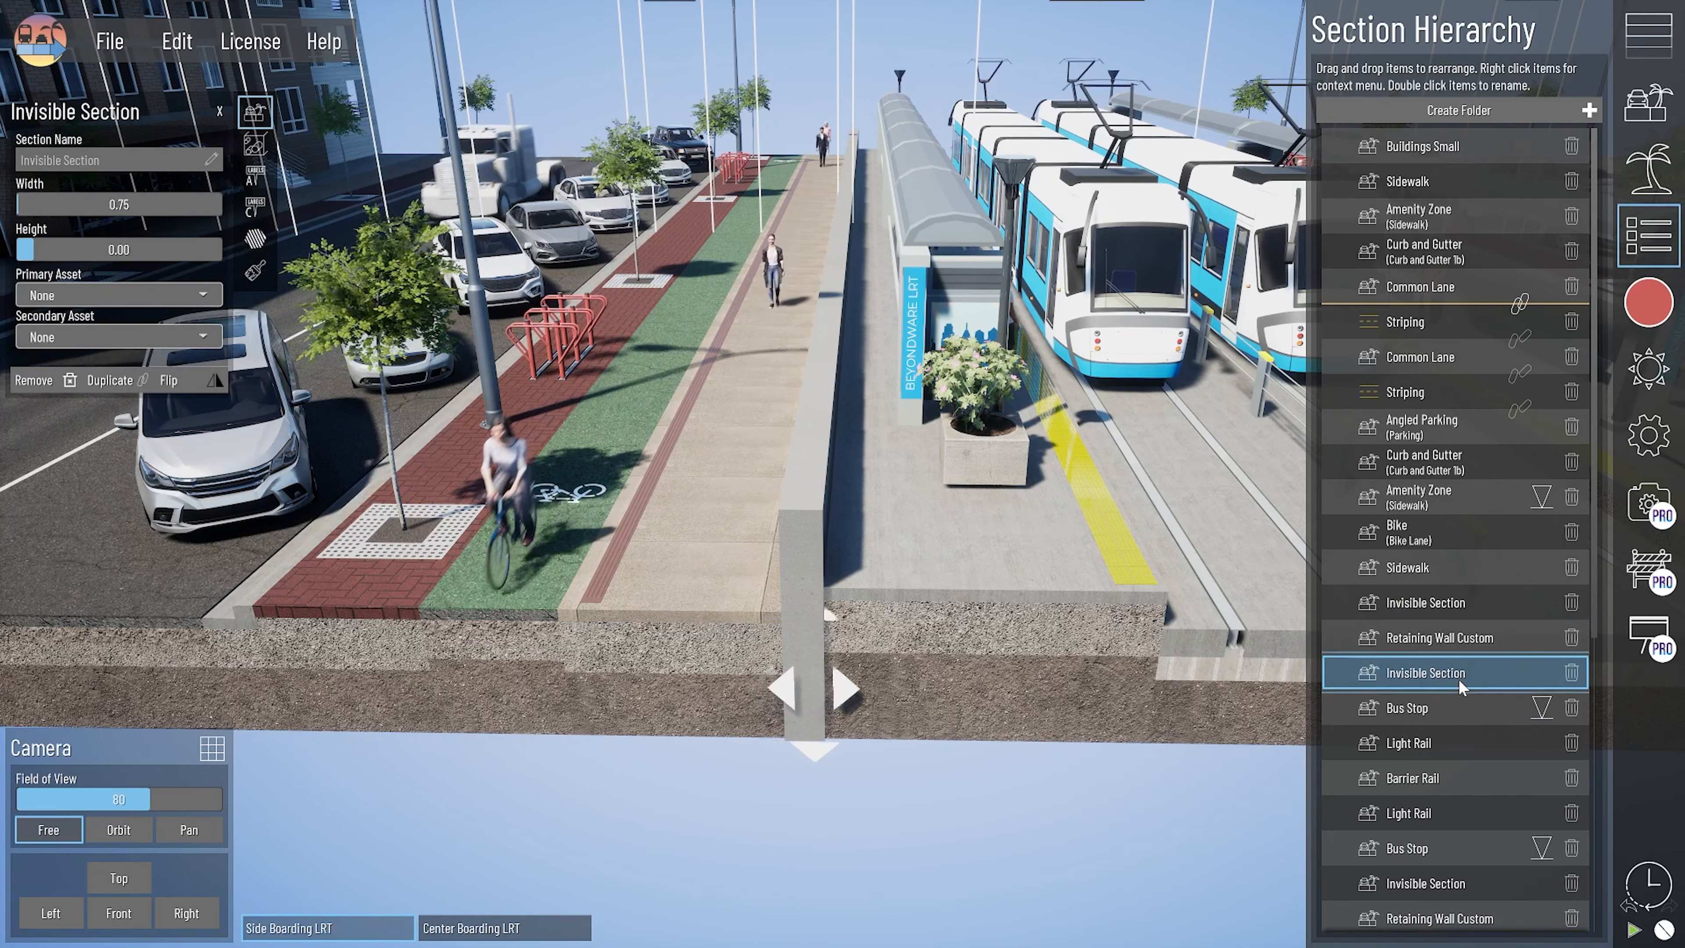
pyautogui.click(1459, 641)
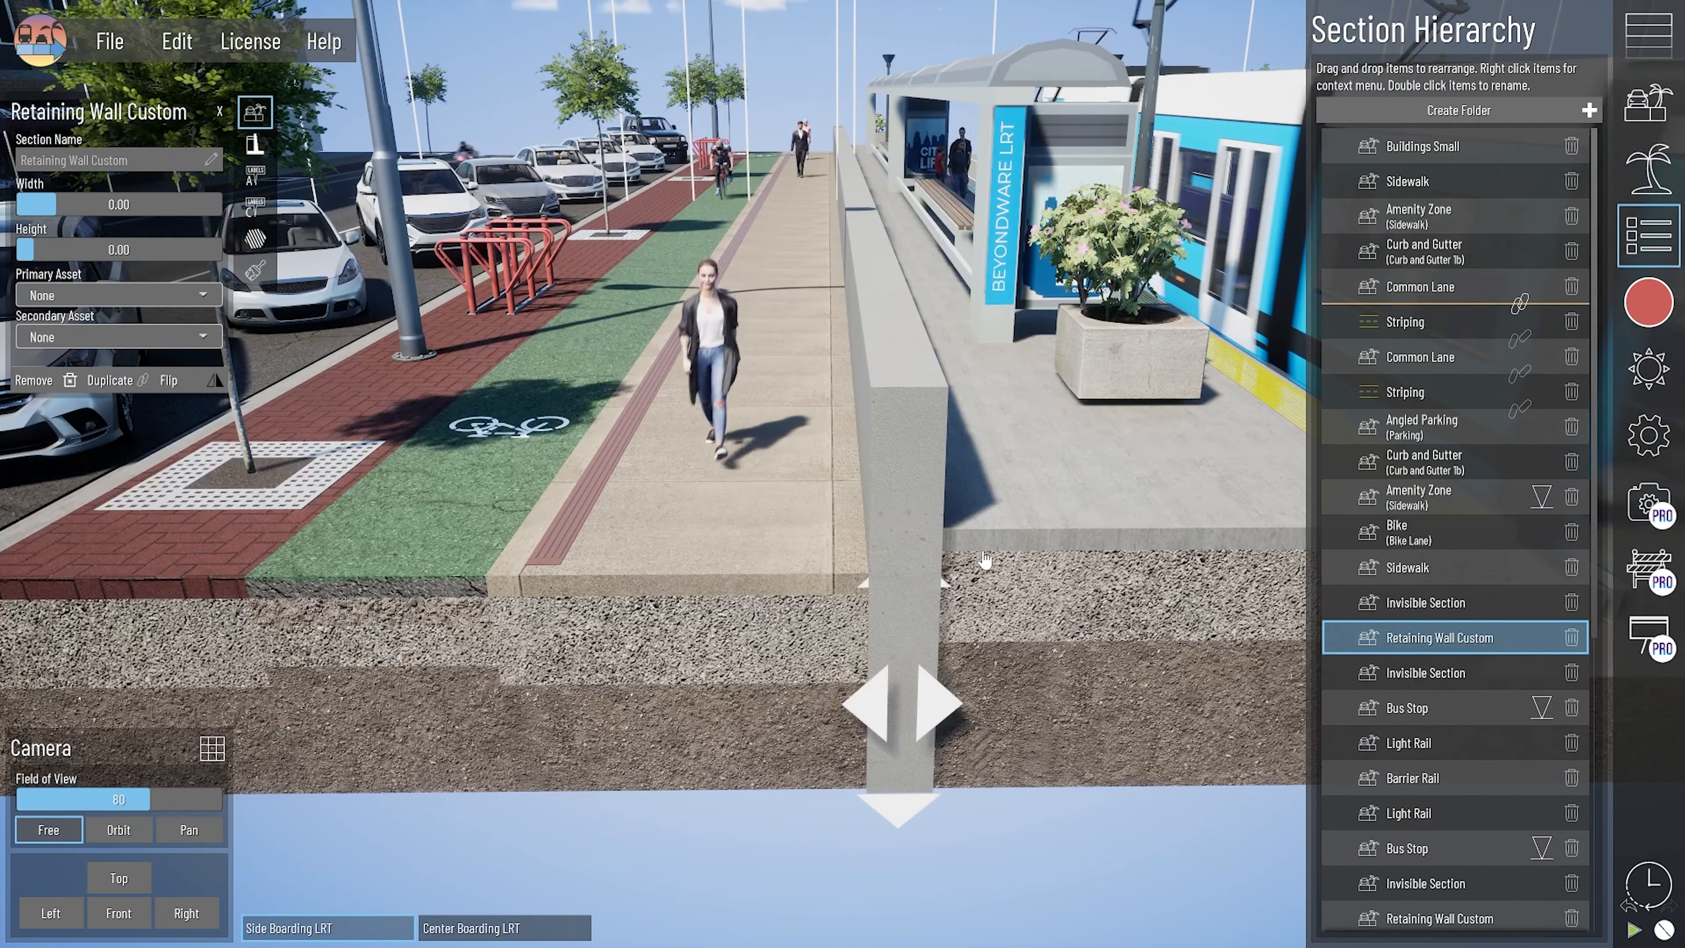
pyautogui.click(1571, 639)
pyautogui.press('d')
pyautogui.rightClick(894, 689)
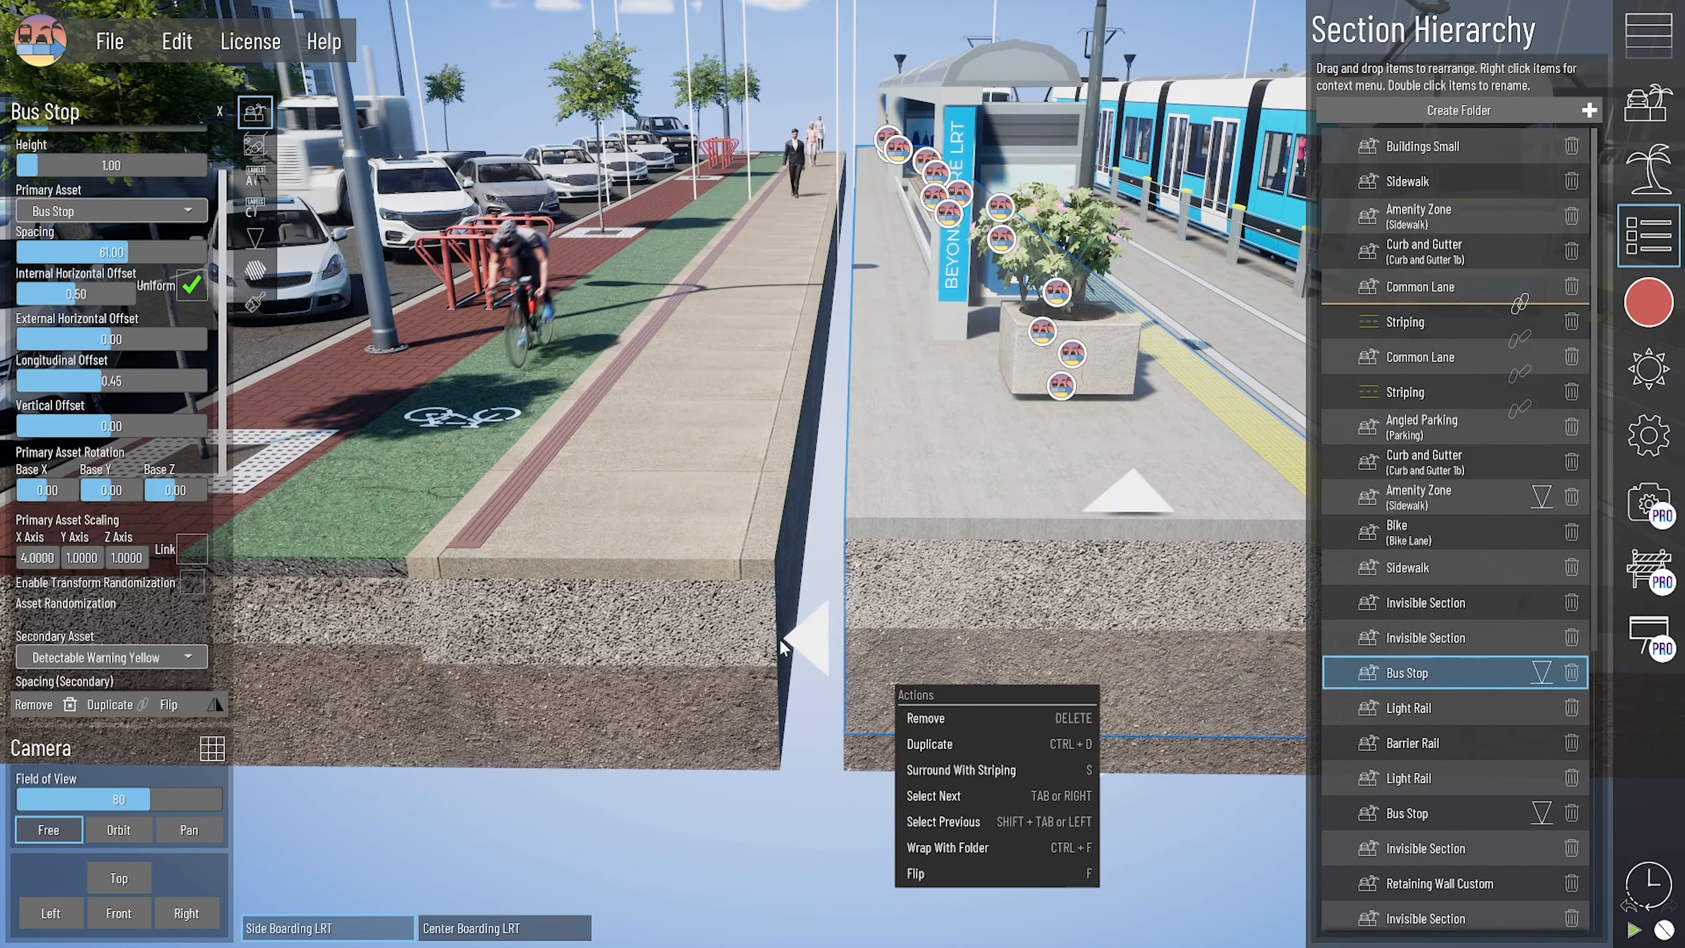
pyautogui.click(822, 564)
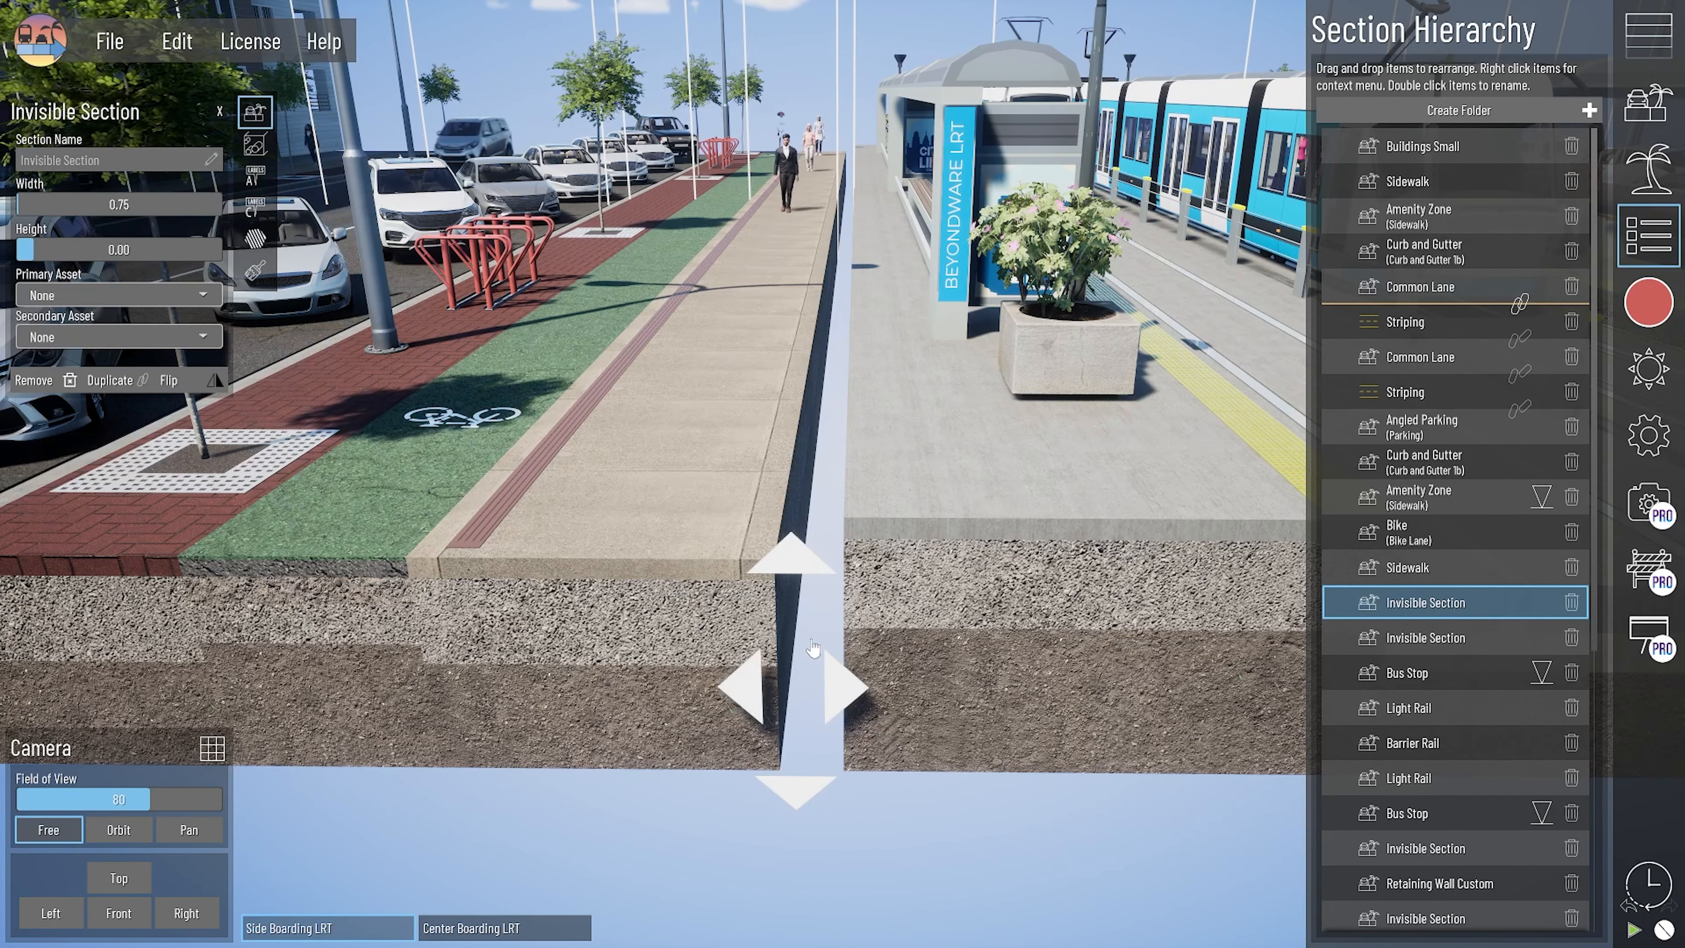
pyautogui.moveTo(803, 595); pyautogui.dragTo(805, 596, button='right')
pyautogui.rightClick(805, 596)
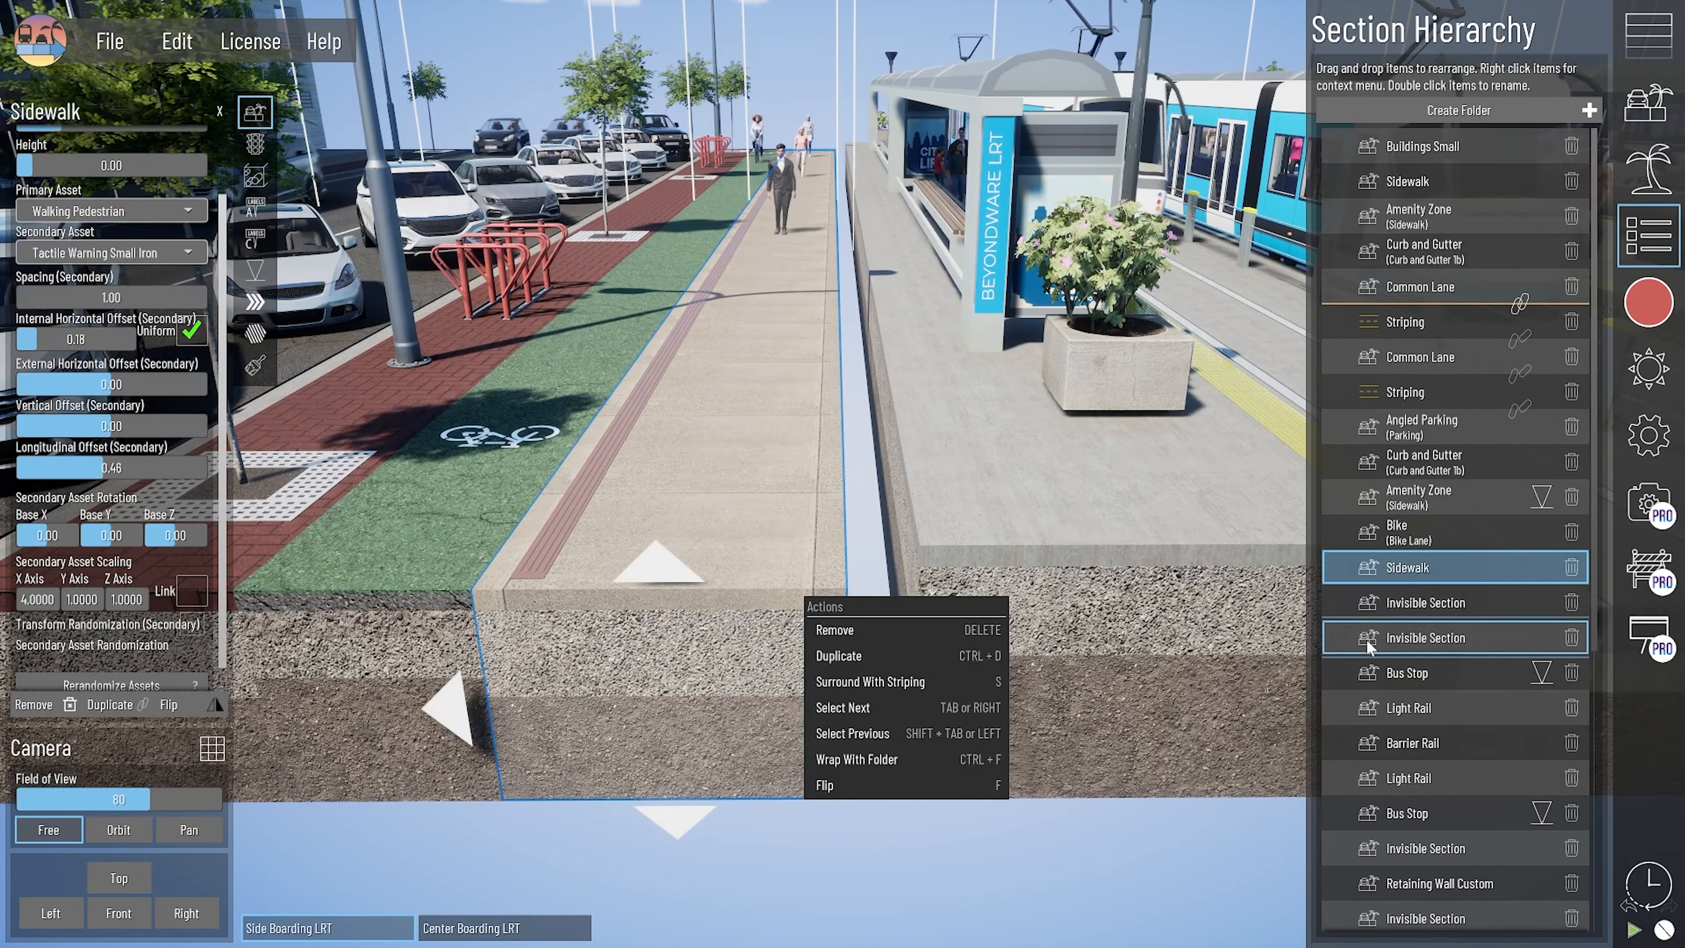
pyautogui.click(952, 897)
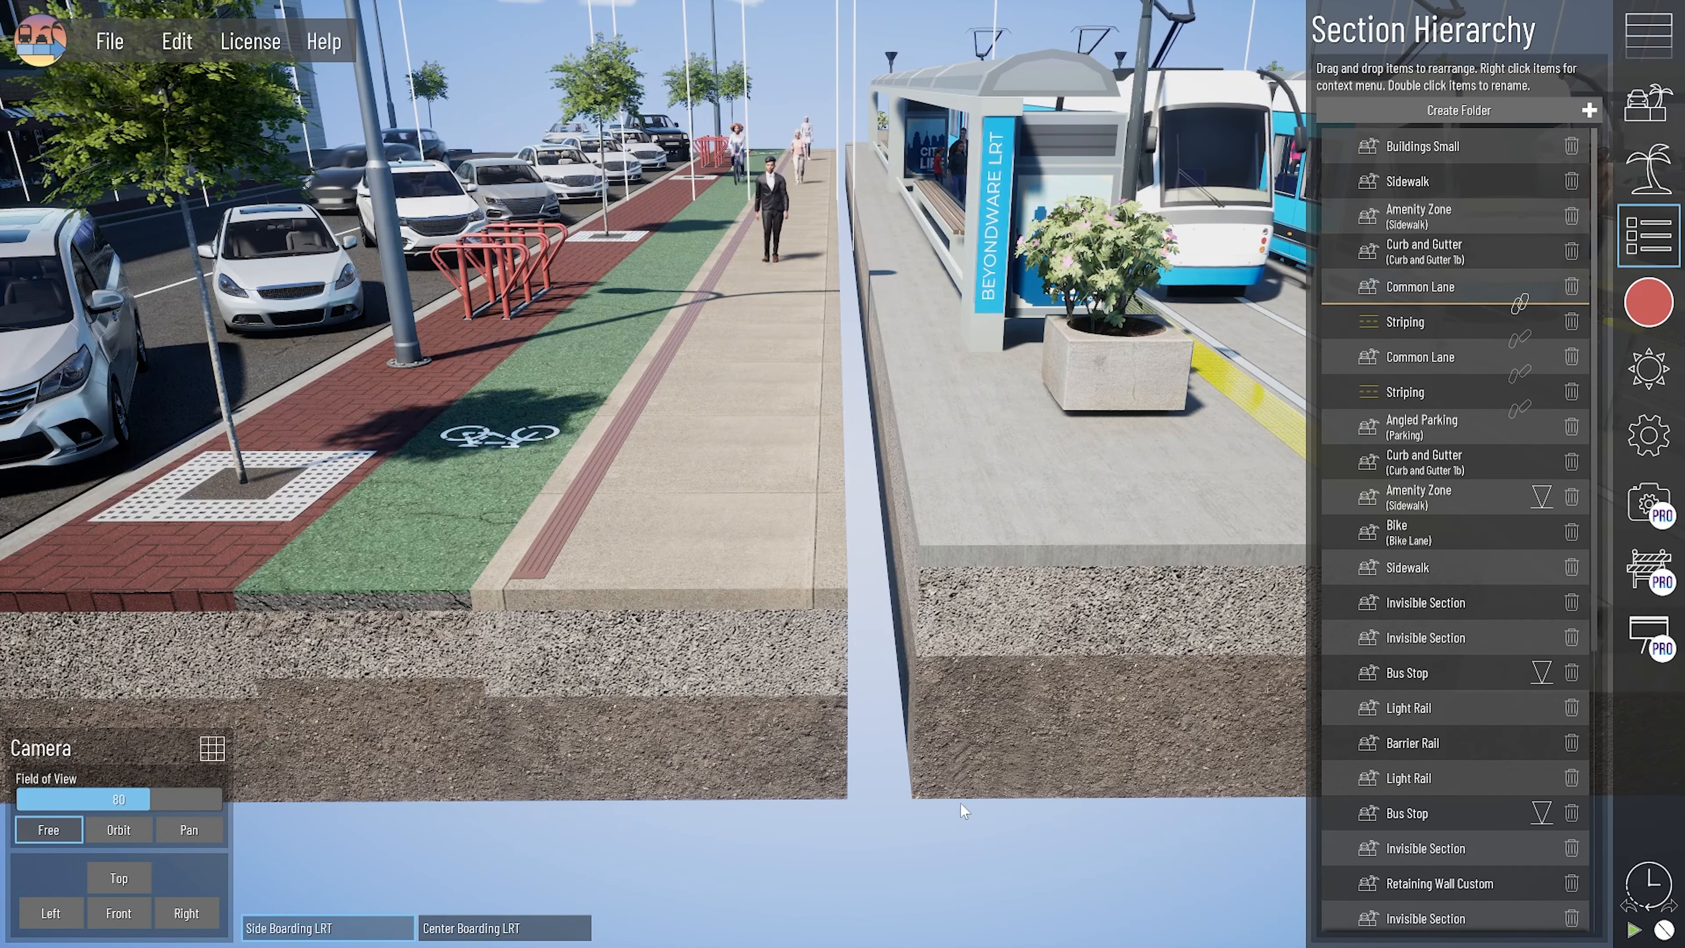
# - Undo the retaining wall removal and try deleting the wall and the Invisible Section next to it
pyautogui.hotkey('ctrl', 'z')
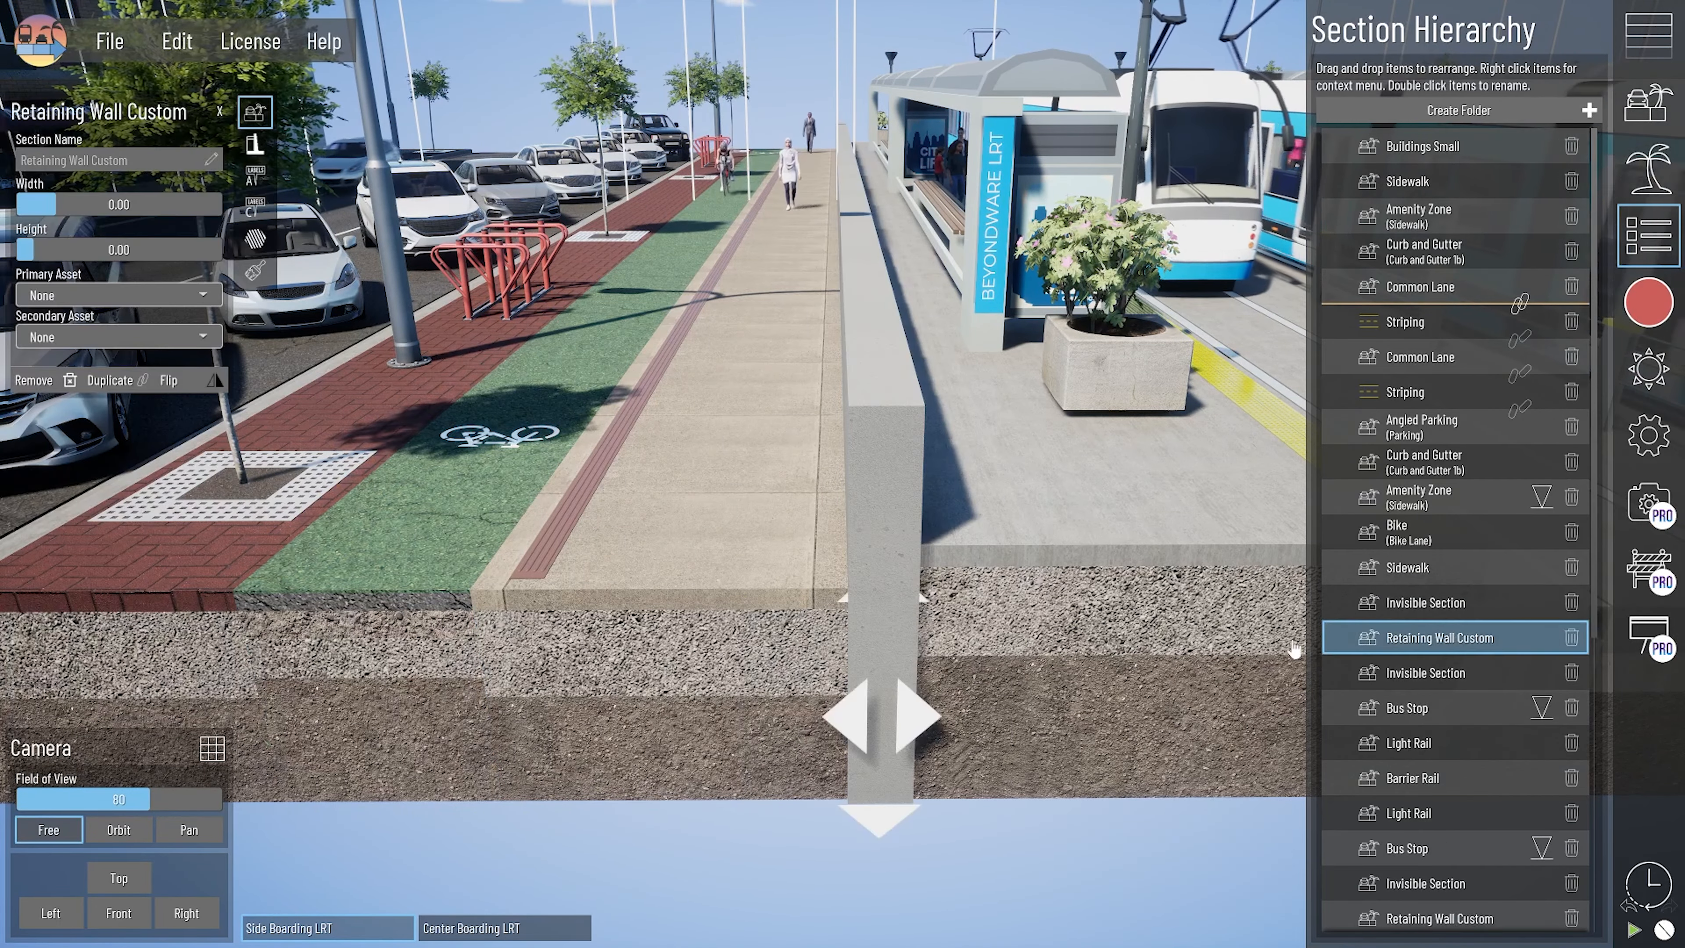
pyautogui.click(1573, 604)
pyautogui.click(1571, 638)
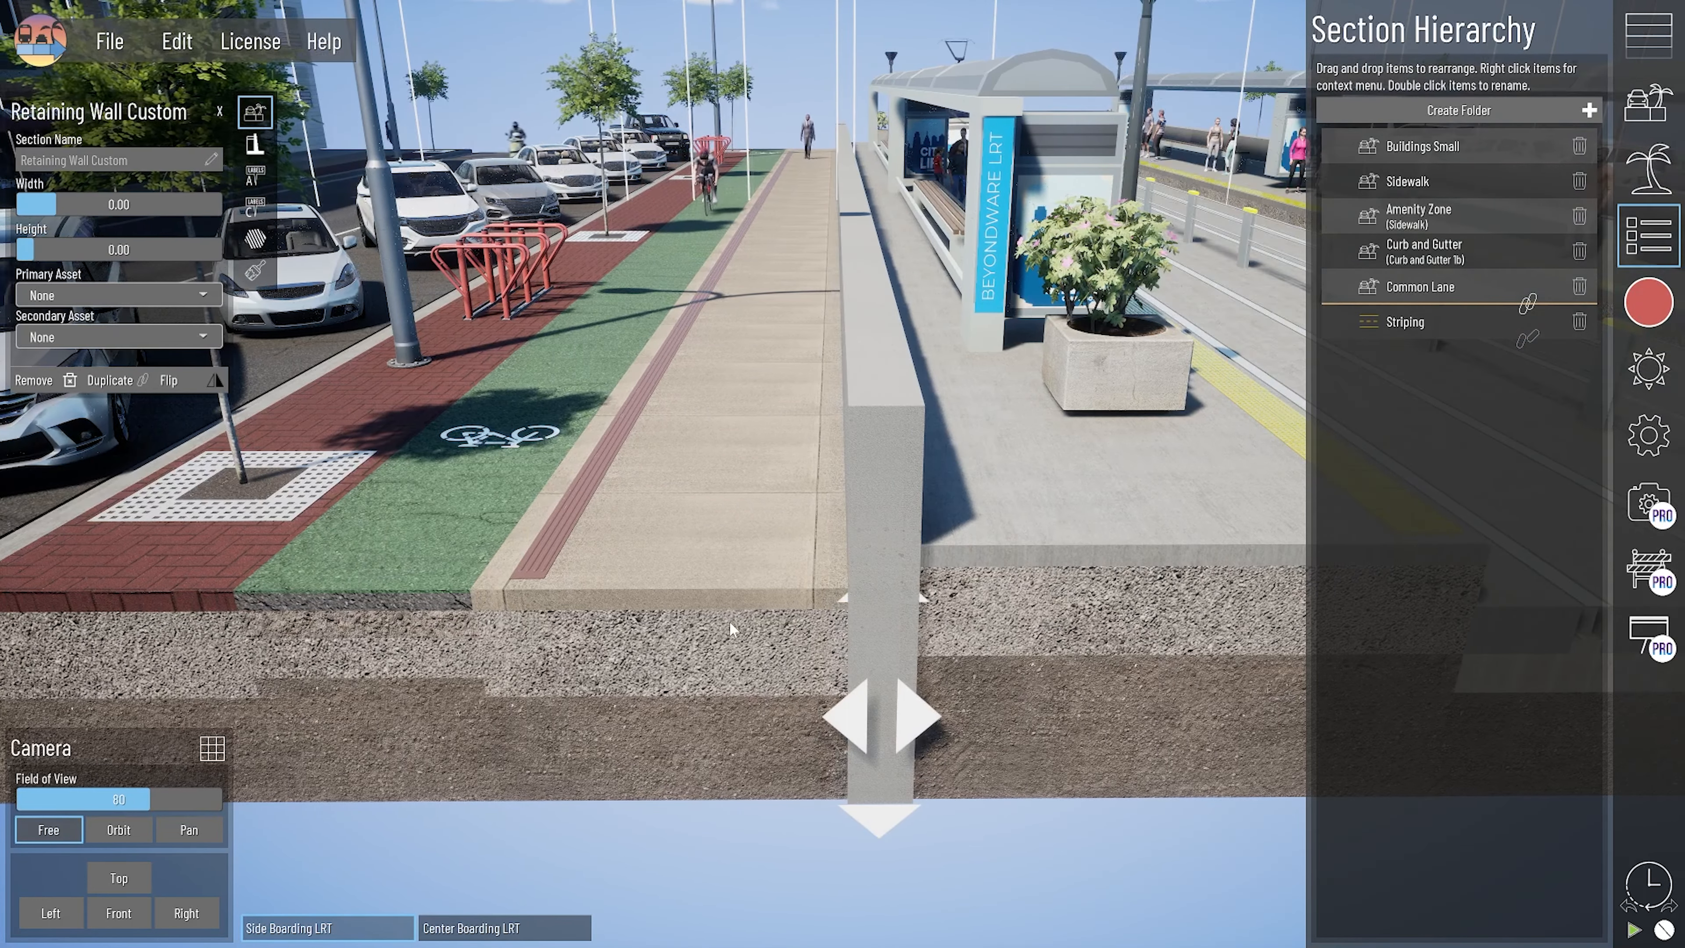
# - Select the Bus Stop platform beside the retaining wall and inspect its primary asset's spacing, offsets and X-axis scaling
pyautogui.click(731, 620)
pyautogui.click(1137, 599)
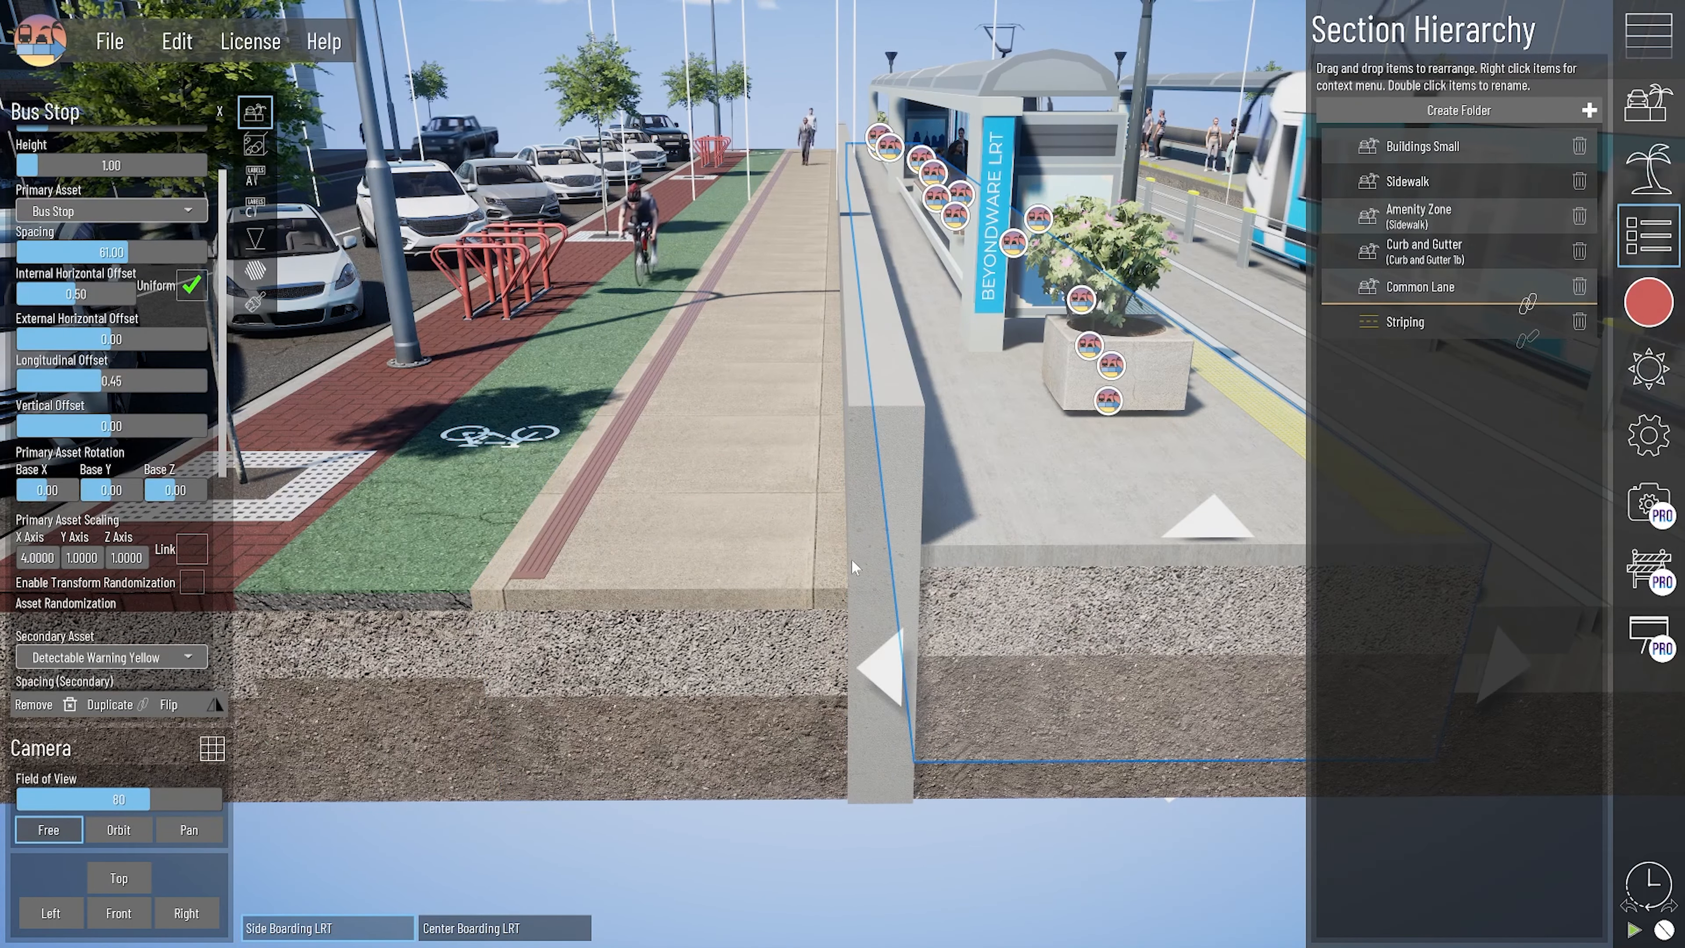
pyautogui.moveTo(892, 596); pyautogui.dragTo(752, 691, button='middle')
pyautogui.scroll(-2, 780, 624)
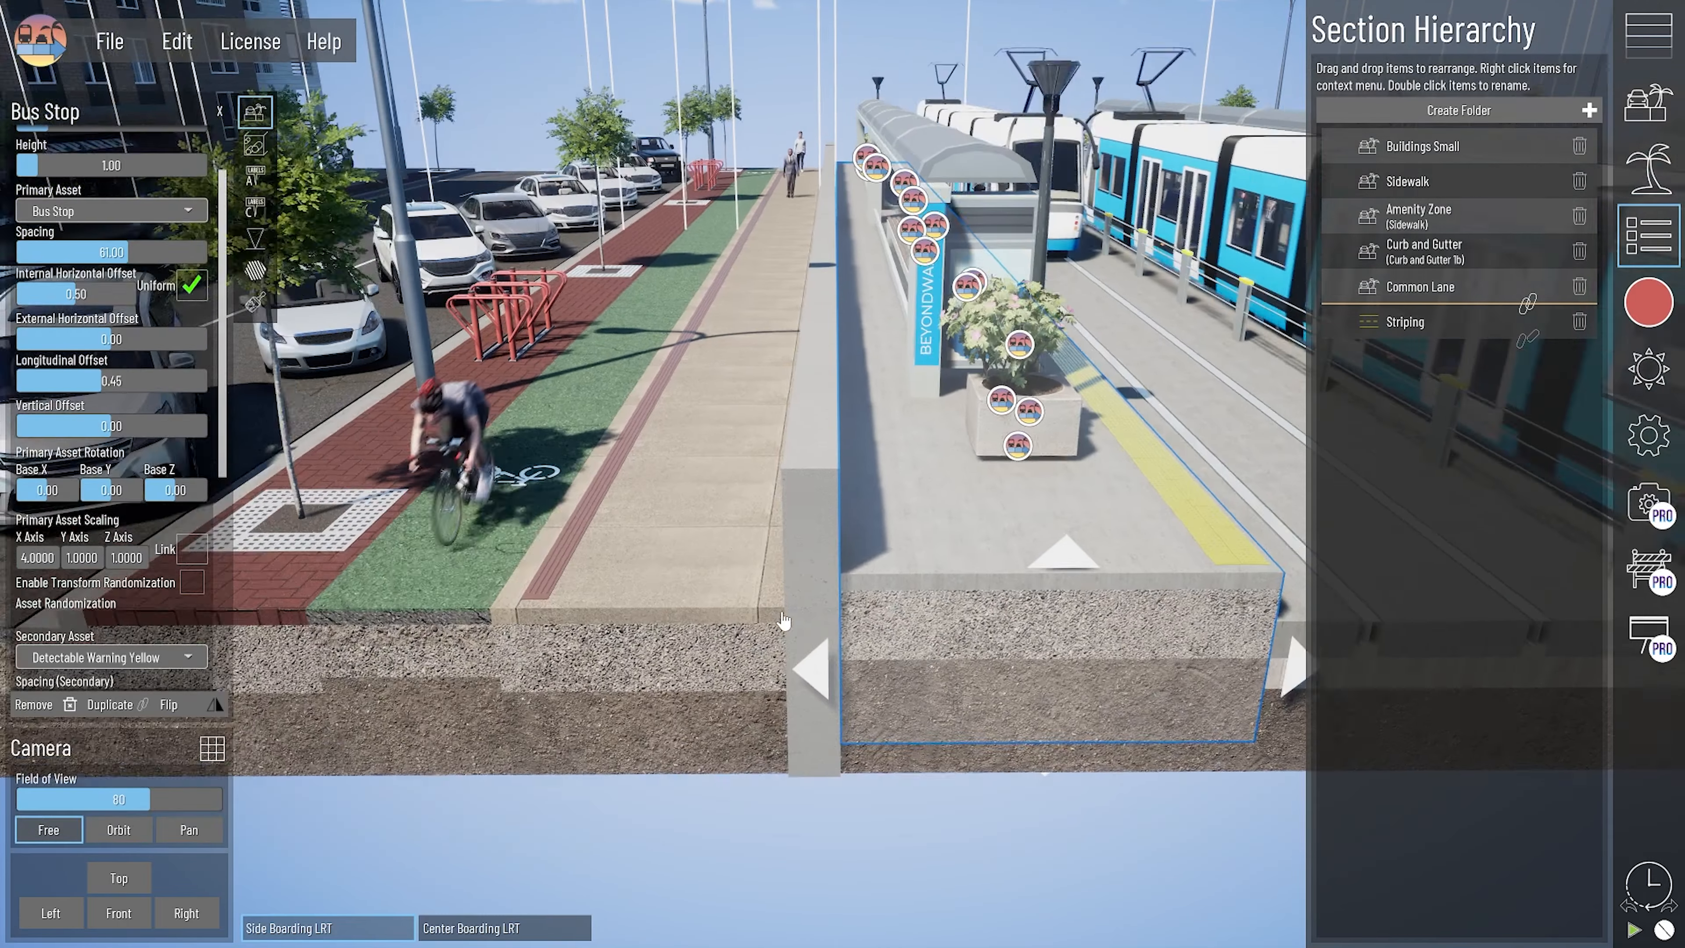
pyautogui.scroll(-1, 785, 620)
pyautogui.moveTo(1046, 669); pyautogui.dragTo(940, 678, button='middle')
pyautogui.scroll(-4, 841, 657)
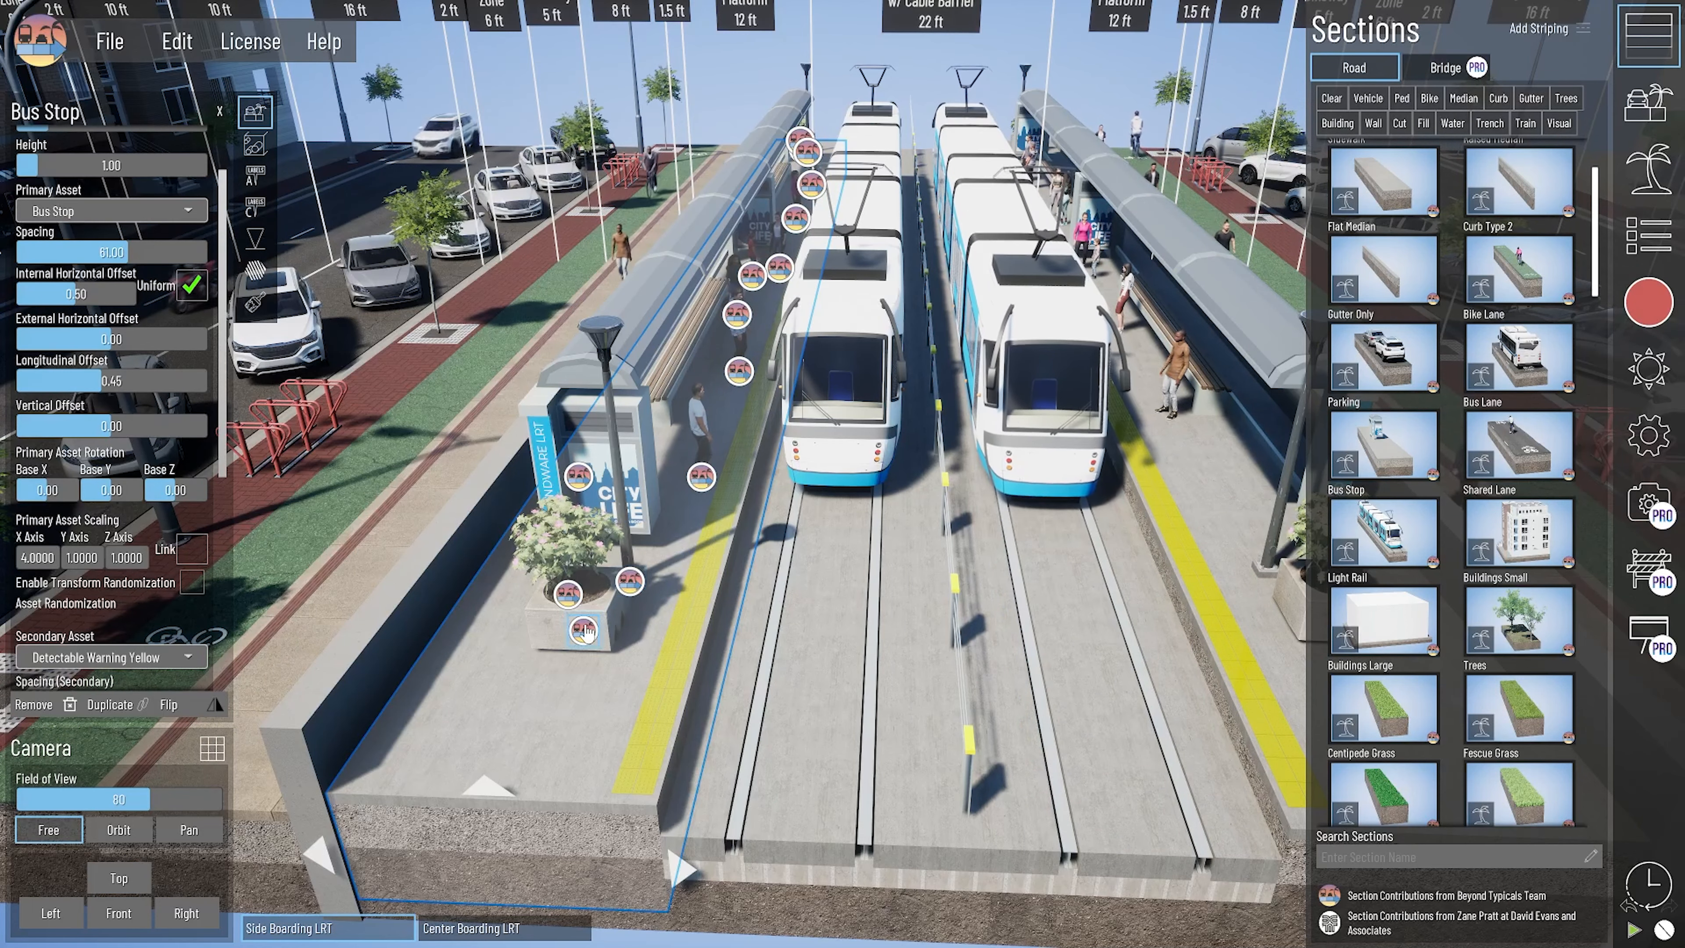
pyautogui.moveTo(653, 496); pyautogui.dragTo(473, 739, button='right')
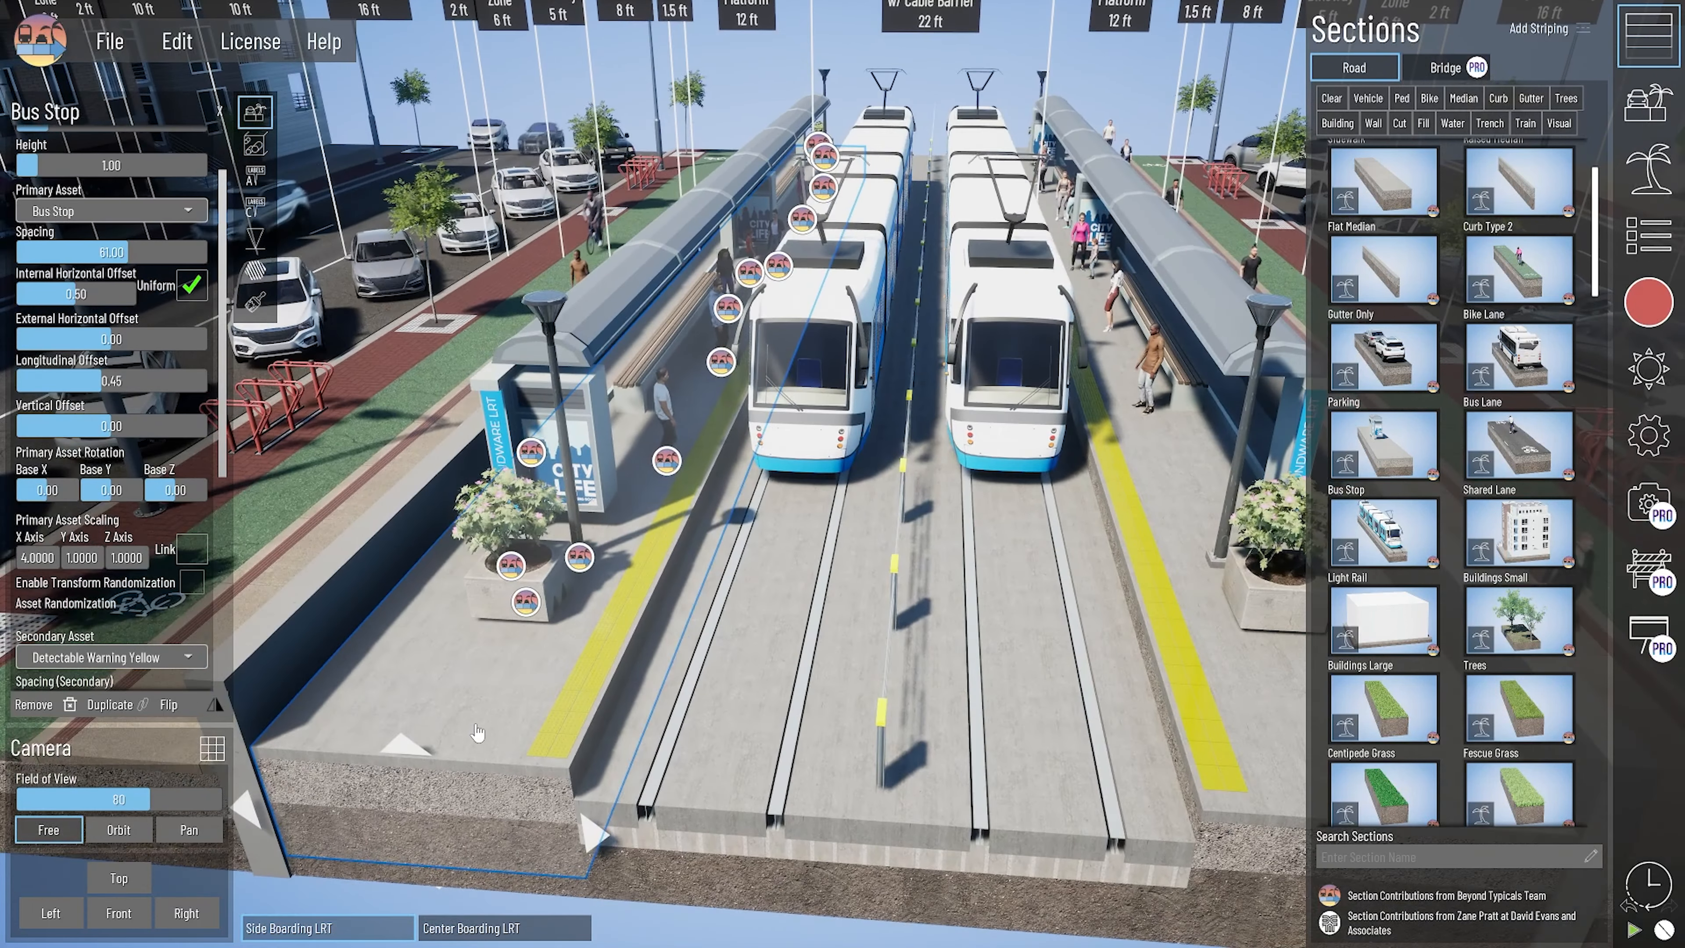
pyautogui.scroll(2, 132, 370)
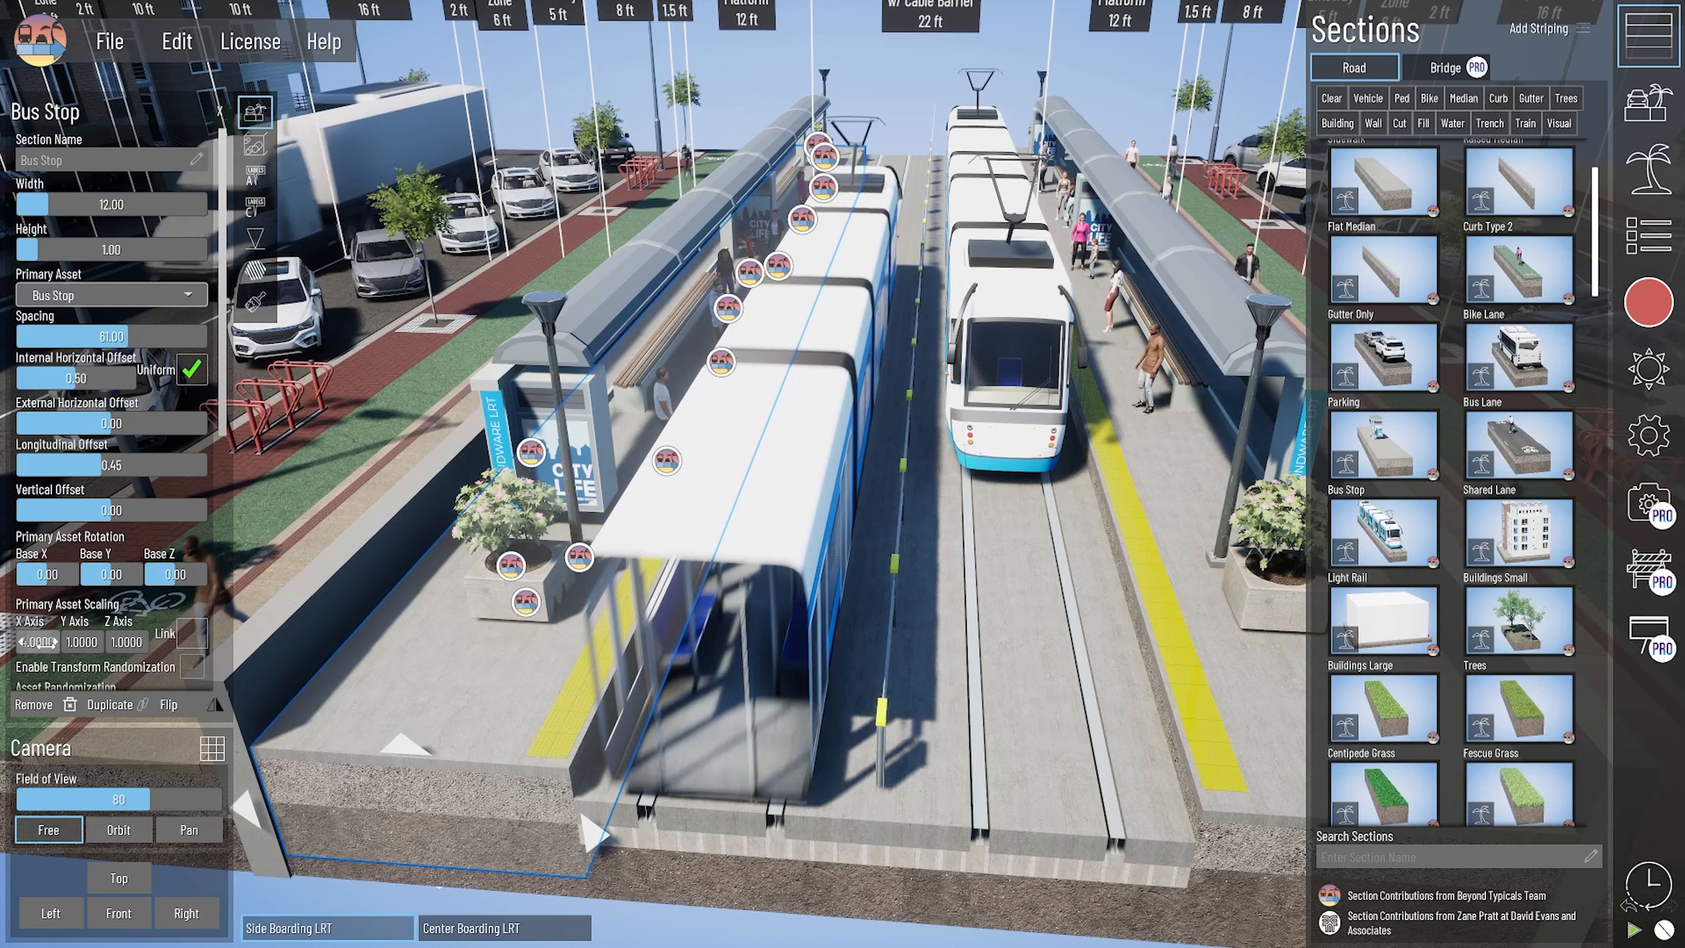
pyautogui.moveTo(38, 642); pyautogui.dragTo(42, 642)
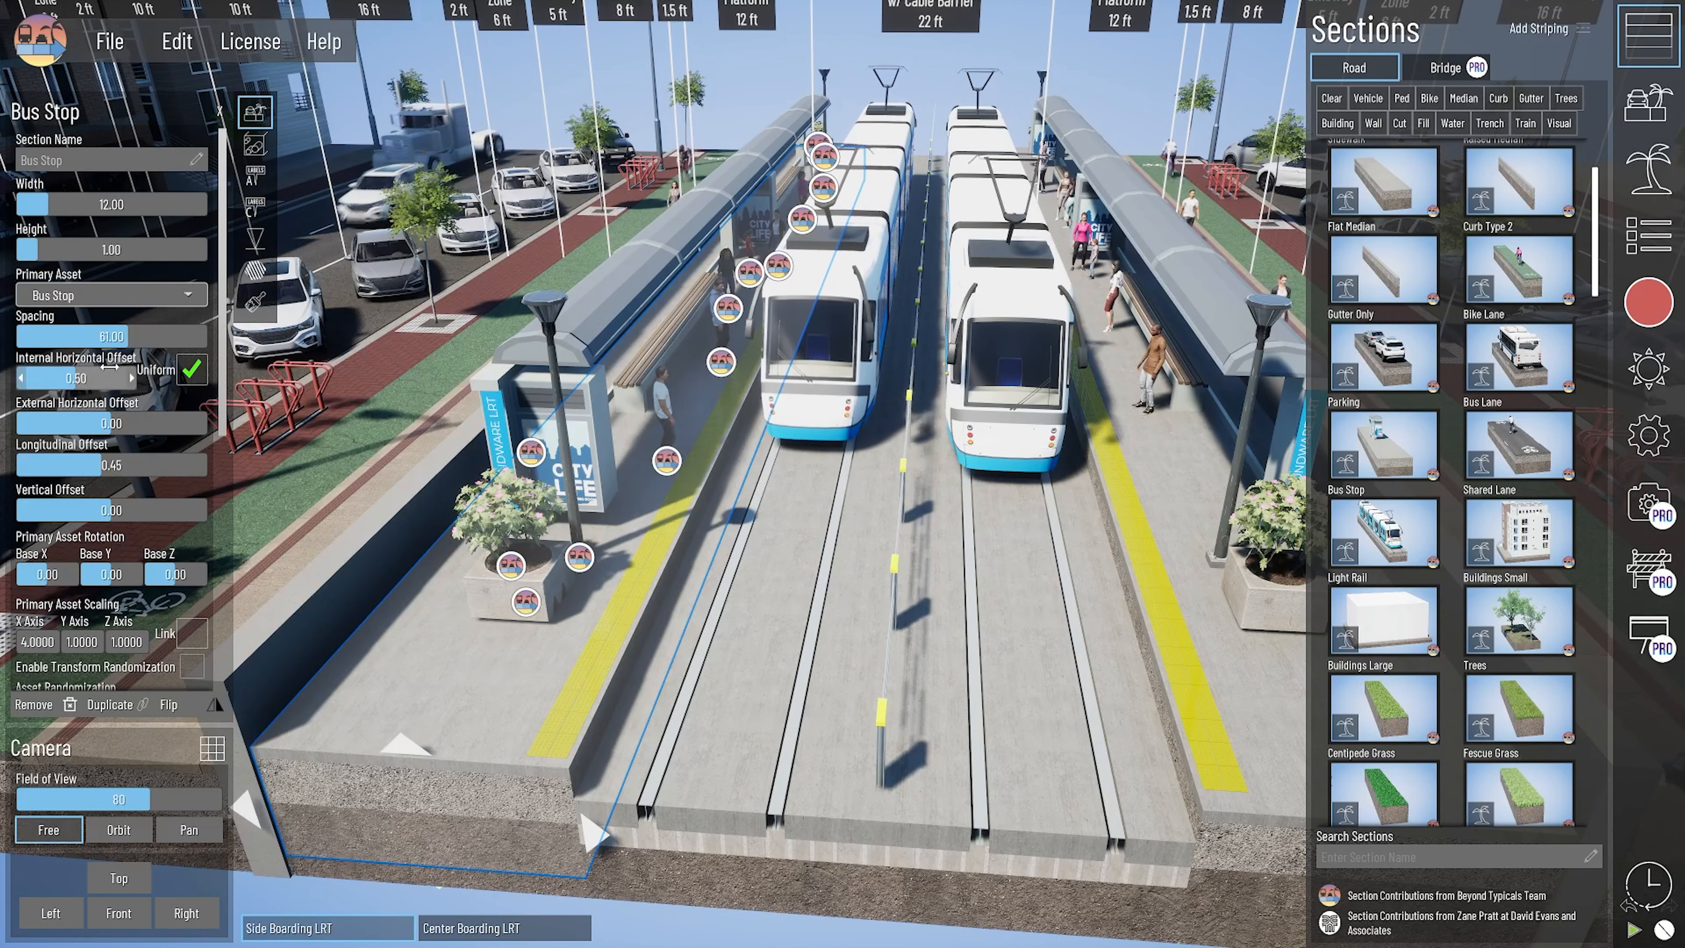
# - Examine the Bus Stop's BEYONDWARE LRT custom label settings and its placement on the shelter sign up close, and deselect the platform
pyautogui.moveTo(465, 671); pyautogui.dragTo(641, 794, button='right')
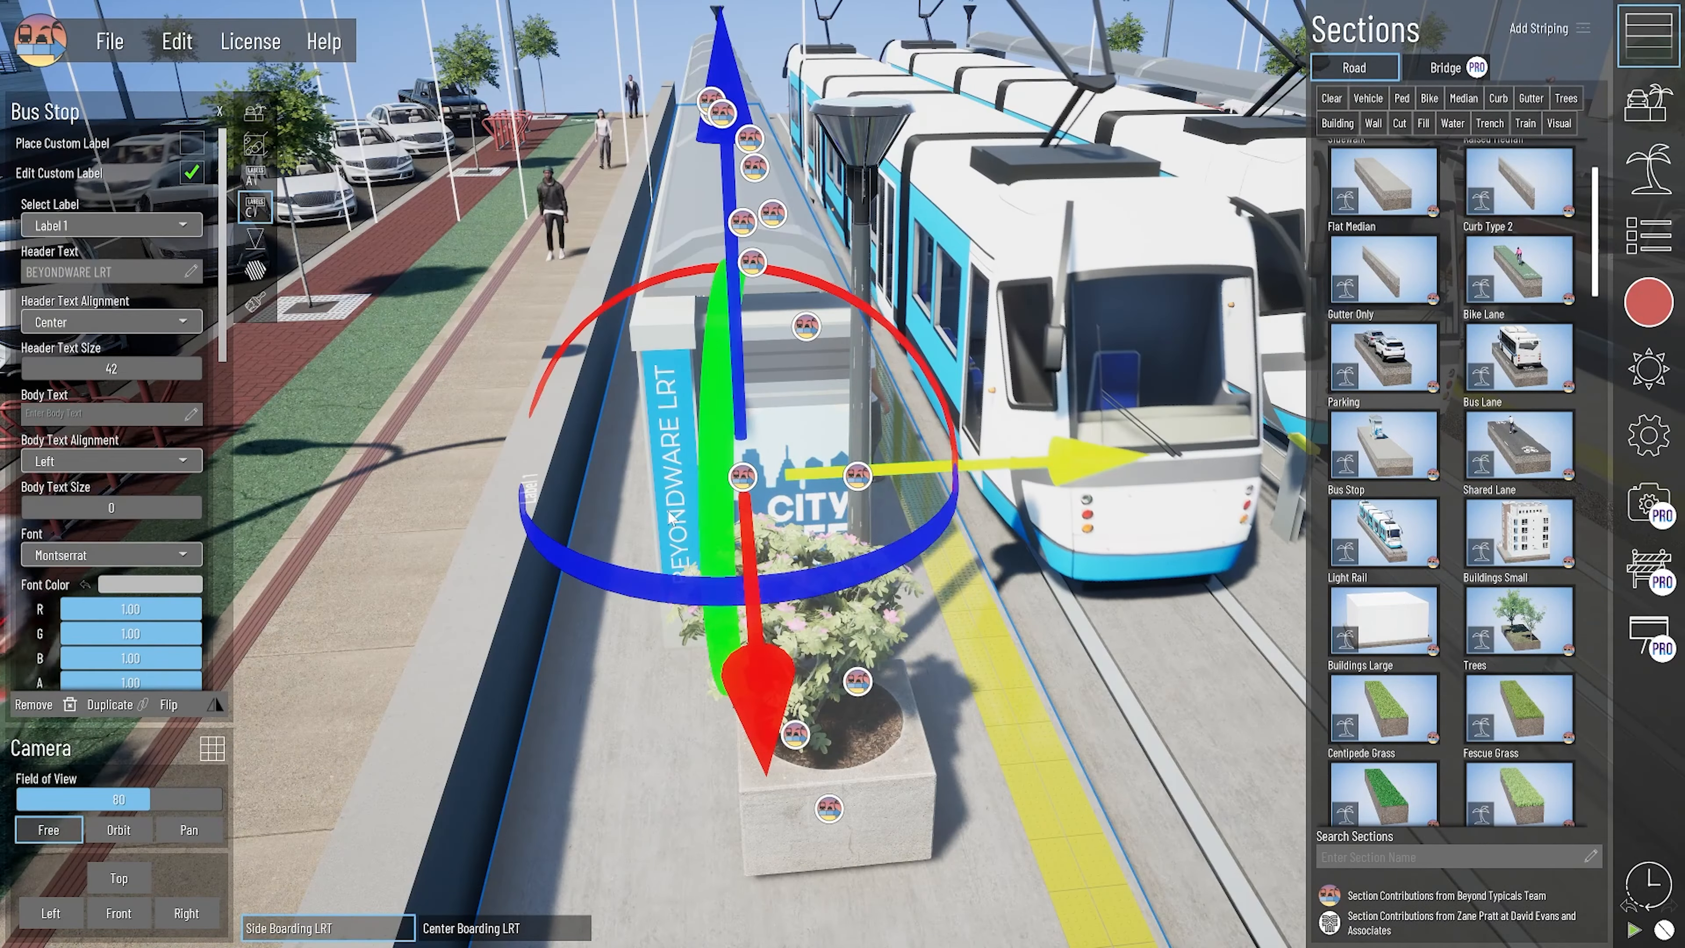
pyautogui.scroll(-3, 618, 584)
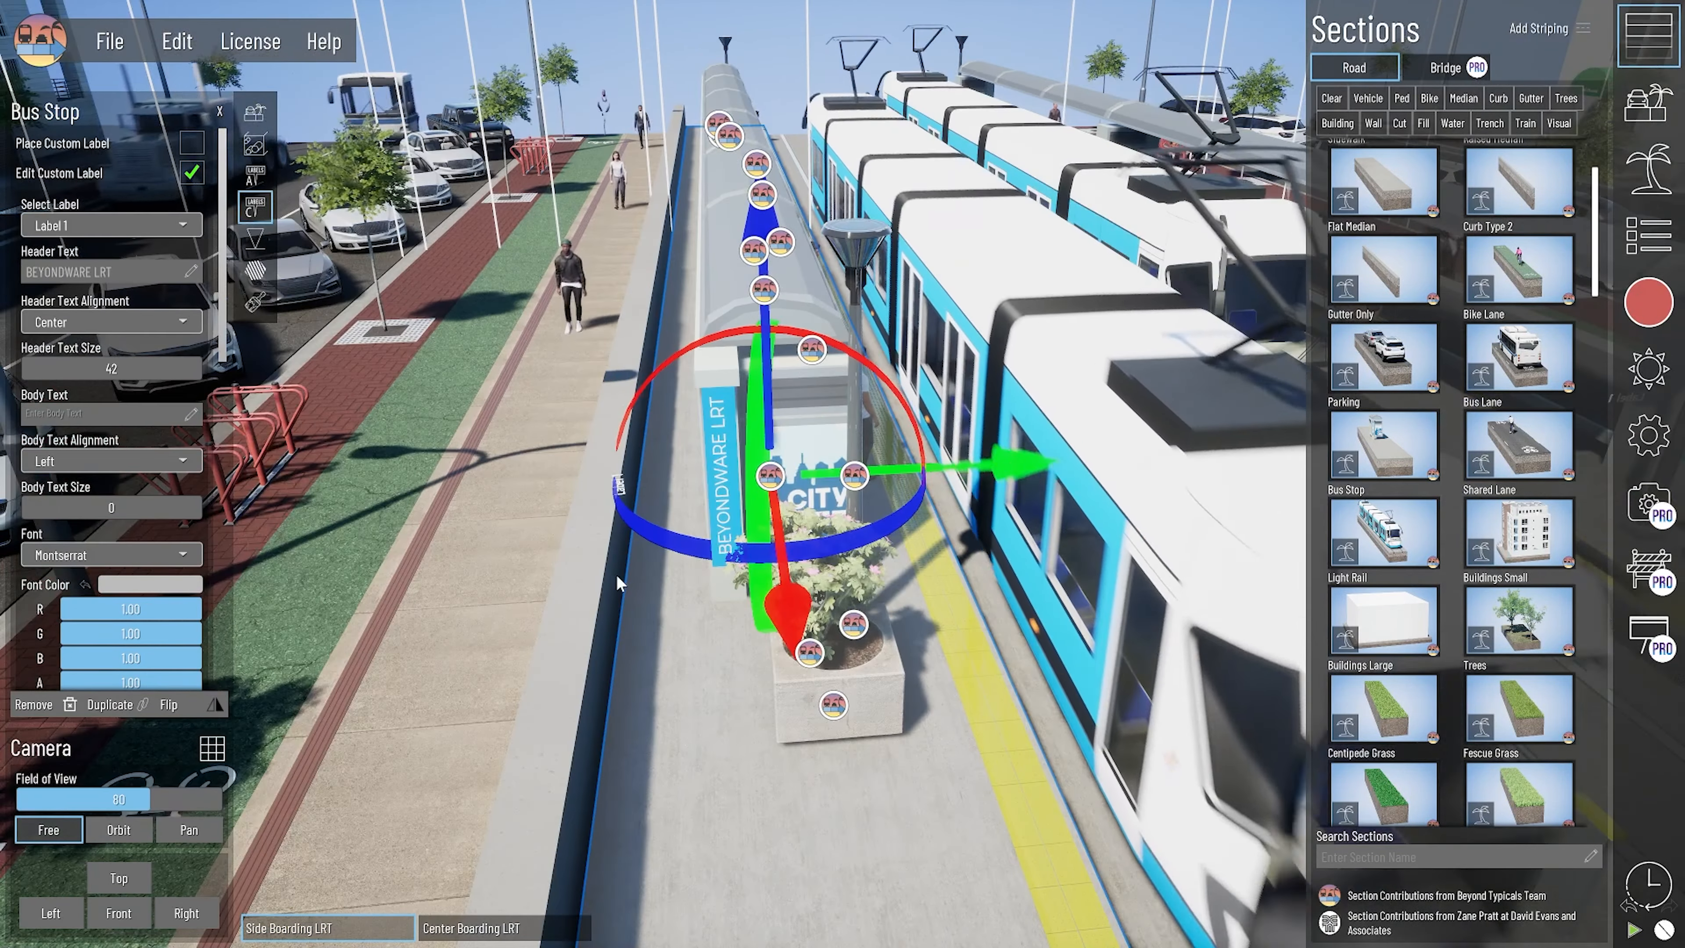
pyautogui.moveTo(879, 482); pyautogui.dragTo(1010, 593)
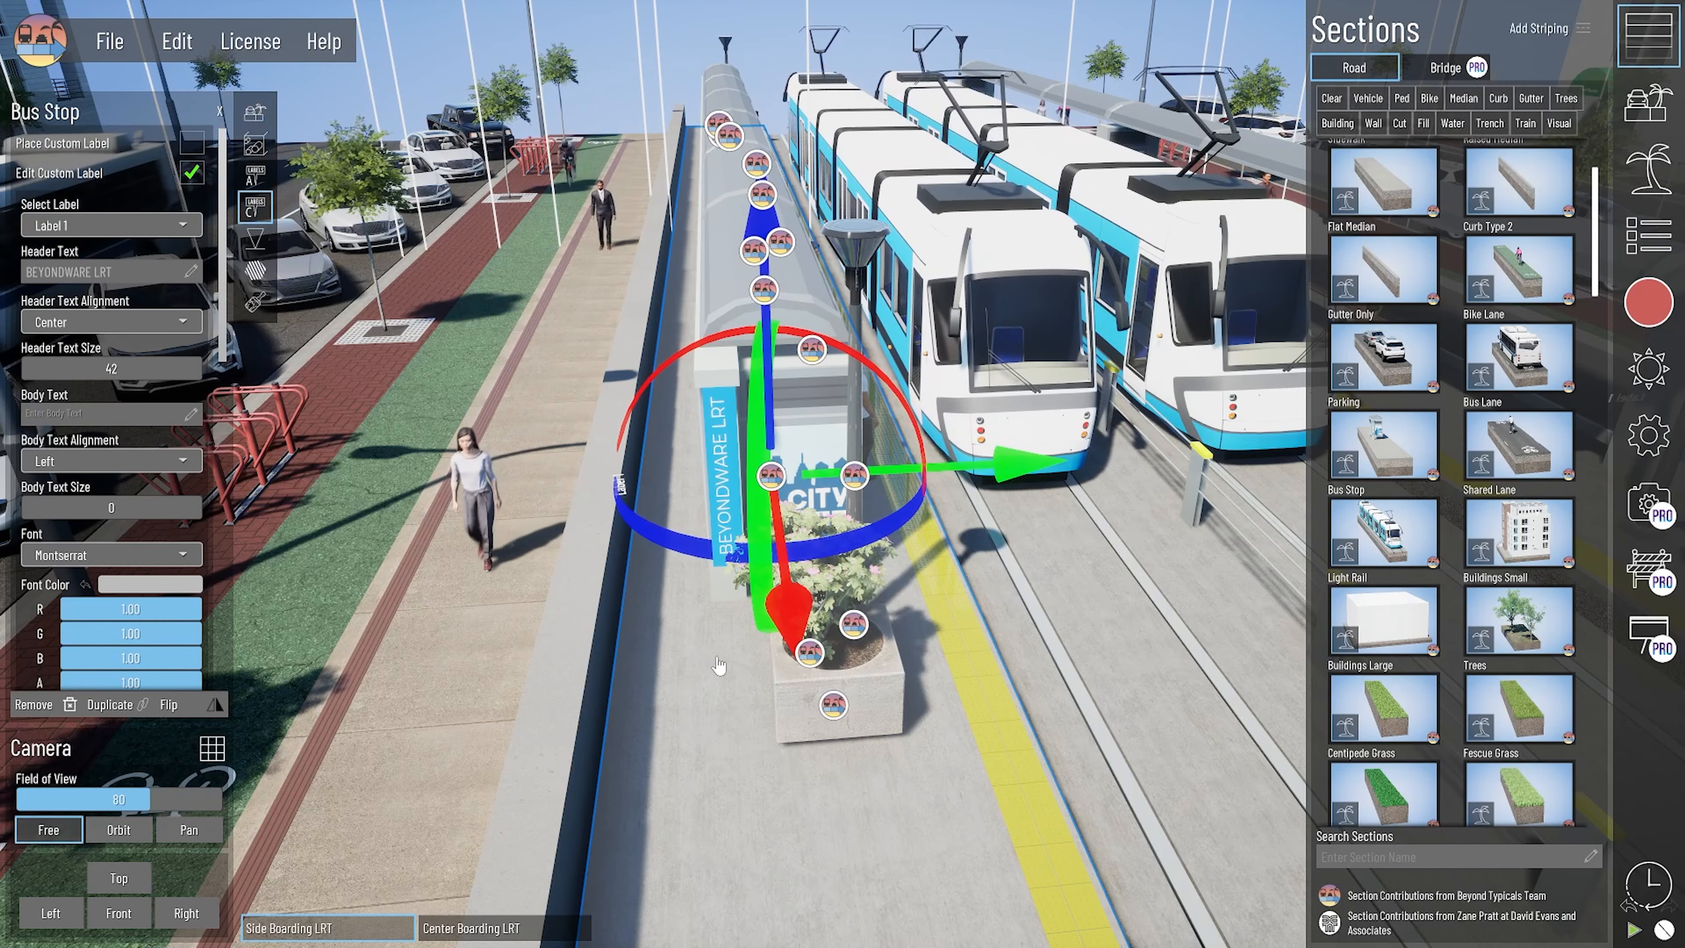
pyautogui.moveTo(720, 668); pyautogui.dragTo(738, 610, button='right')
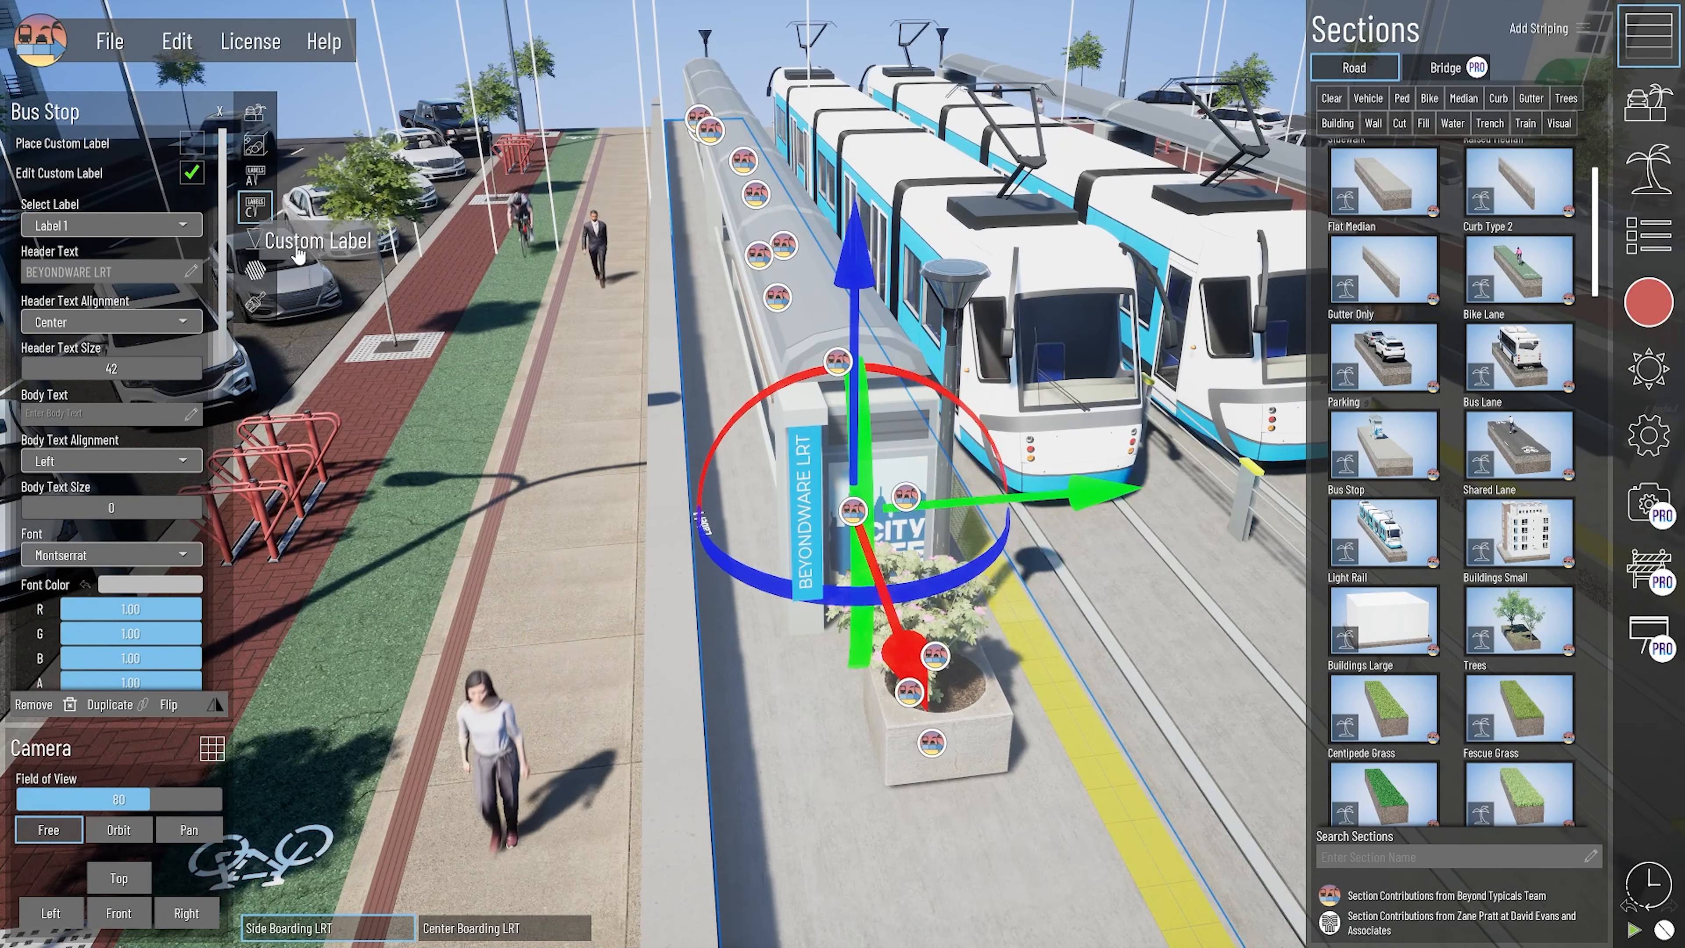
pyautogui.scroll(4, 1035, 489)
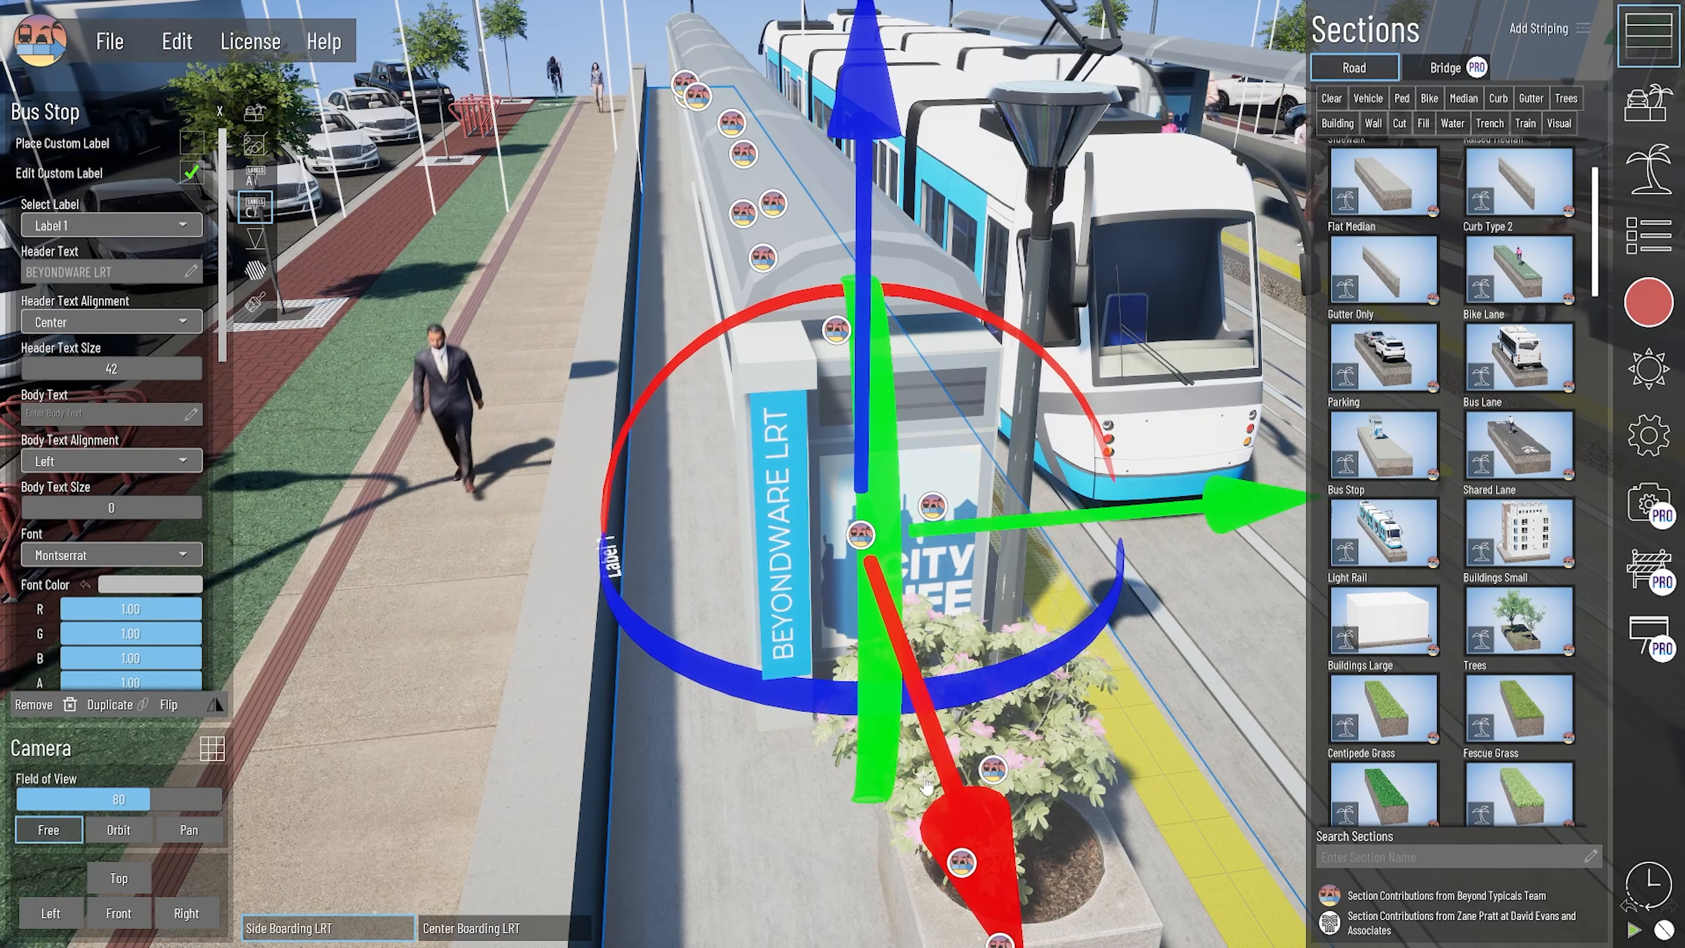
pyautogui.press('d')
pyautogui.moveTo(794, 693); pyautogui.dragTo(649, 506, button='right')
pyautogui.press('s')
pyautogui.press('s')
pyautogui.press('Escape')
# - Select the Light Rail track with Backward direction and inspect its traffic speed, volume and stopbar settings
pyautogui.press('d')
pyautogui.moveTo(801, 535); pyautogui.dragTo(908, 731, button='right')
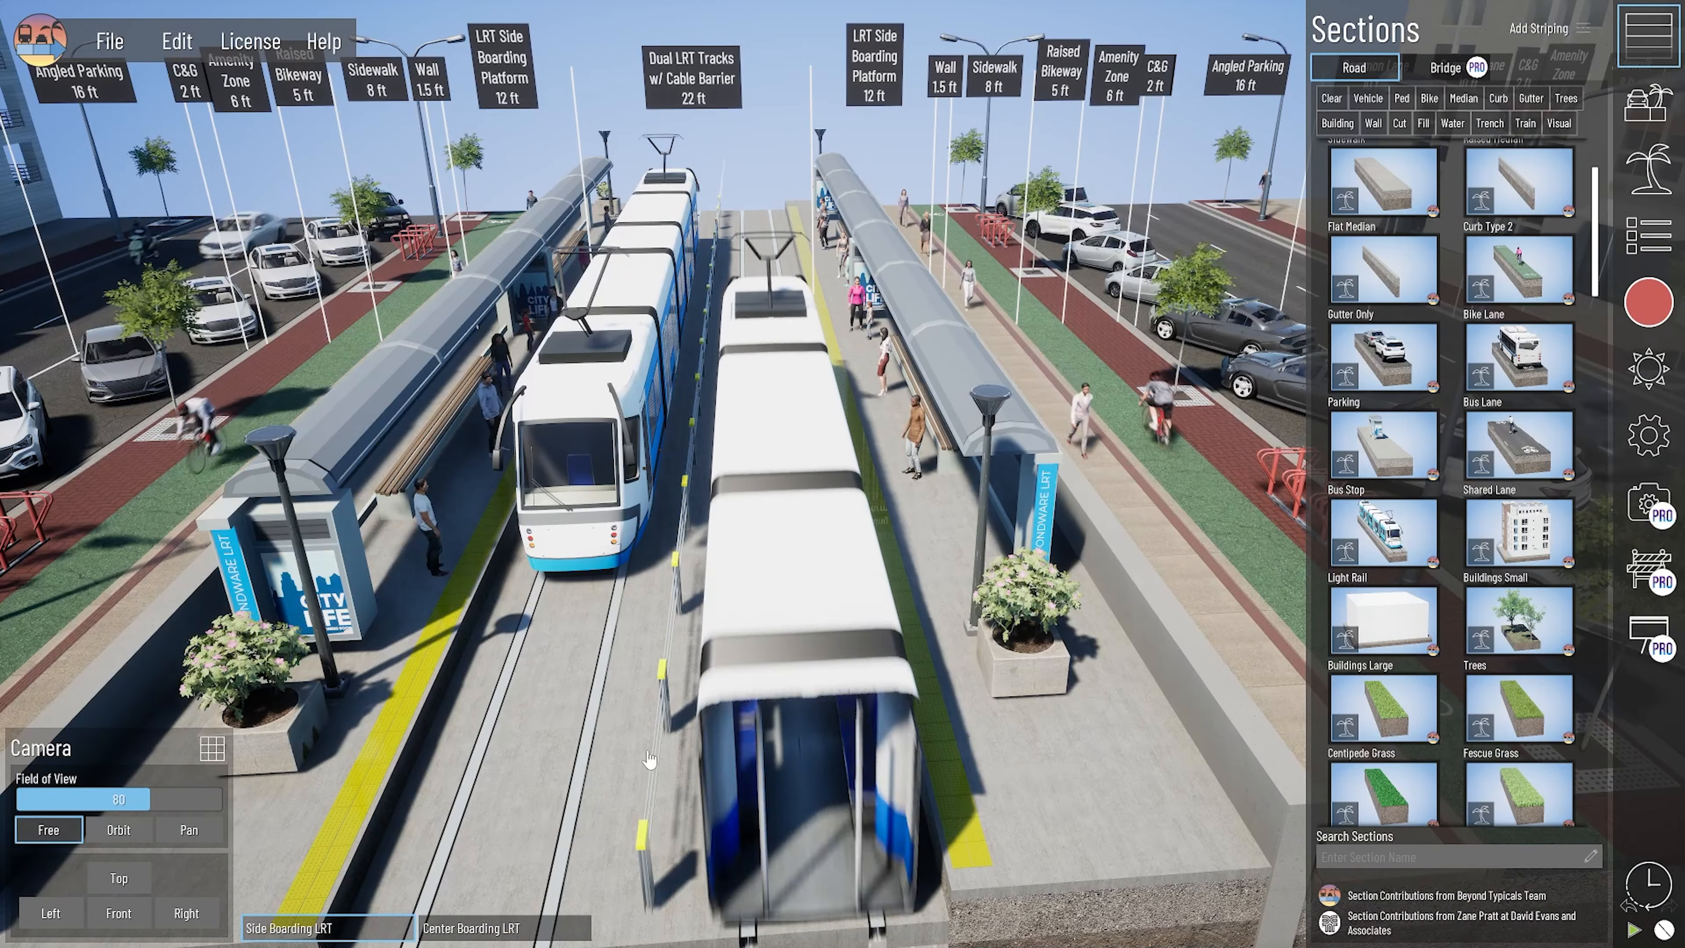
pyautogui.press('s')
pyautogui.press('a')
pyautogui.click(649, 713)
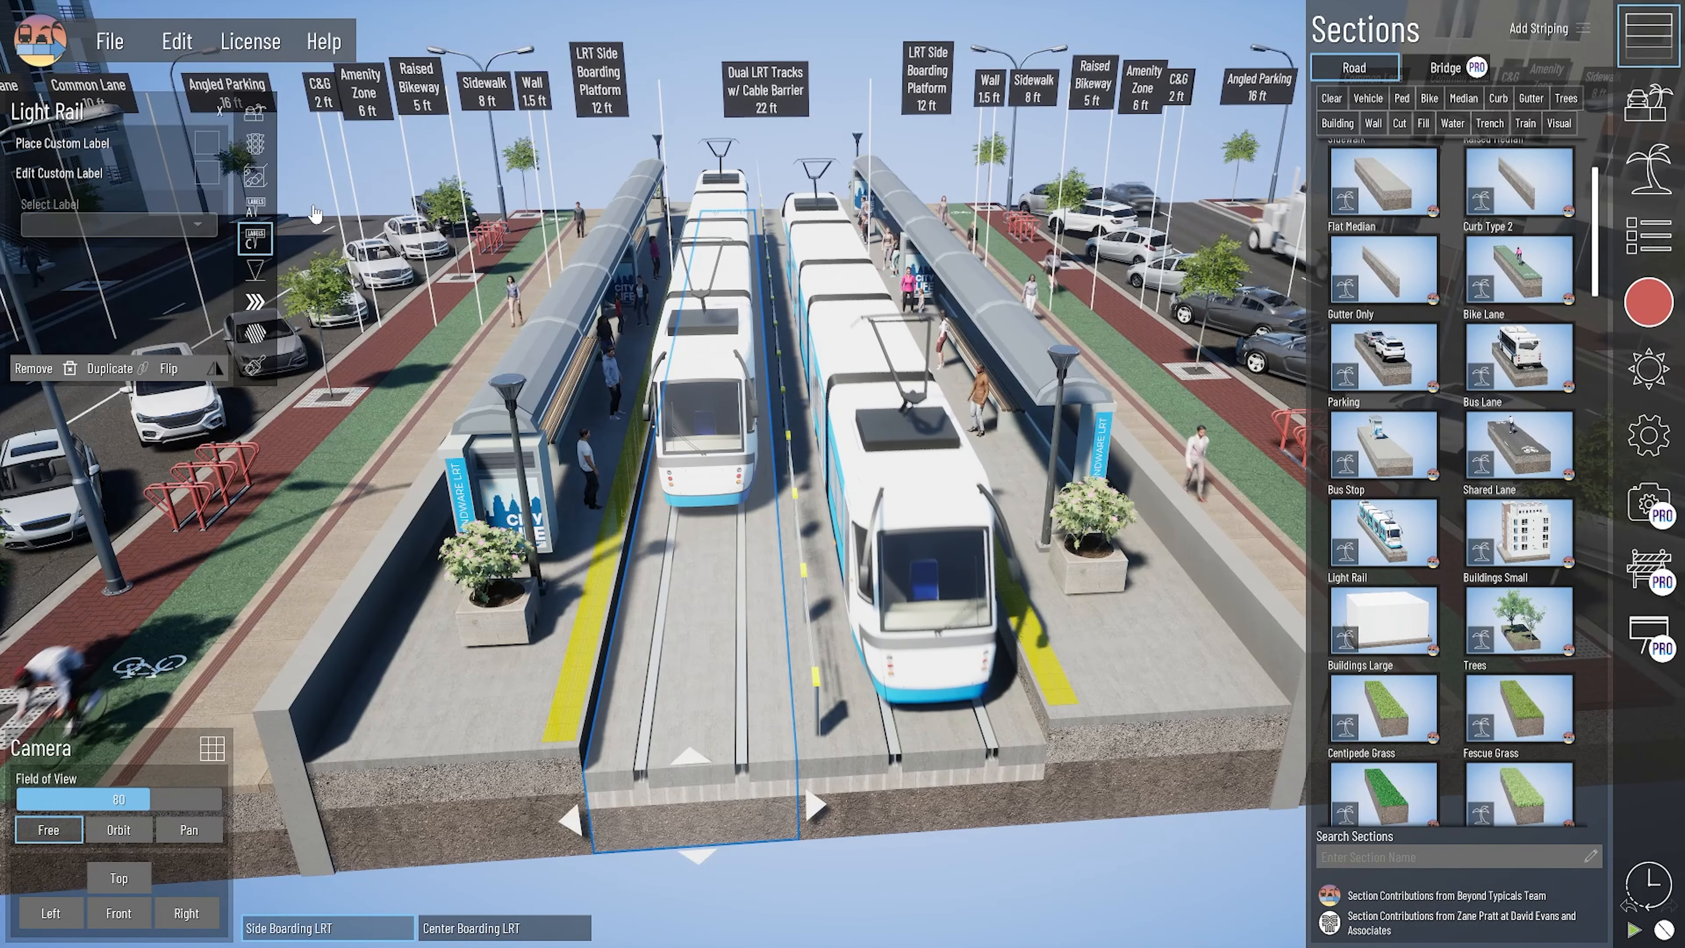
pyautogui.click(256, 145)
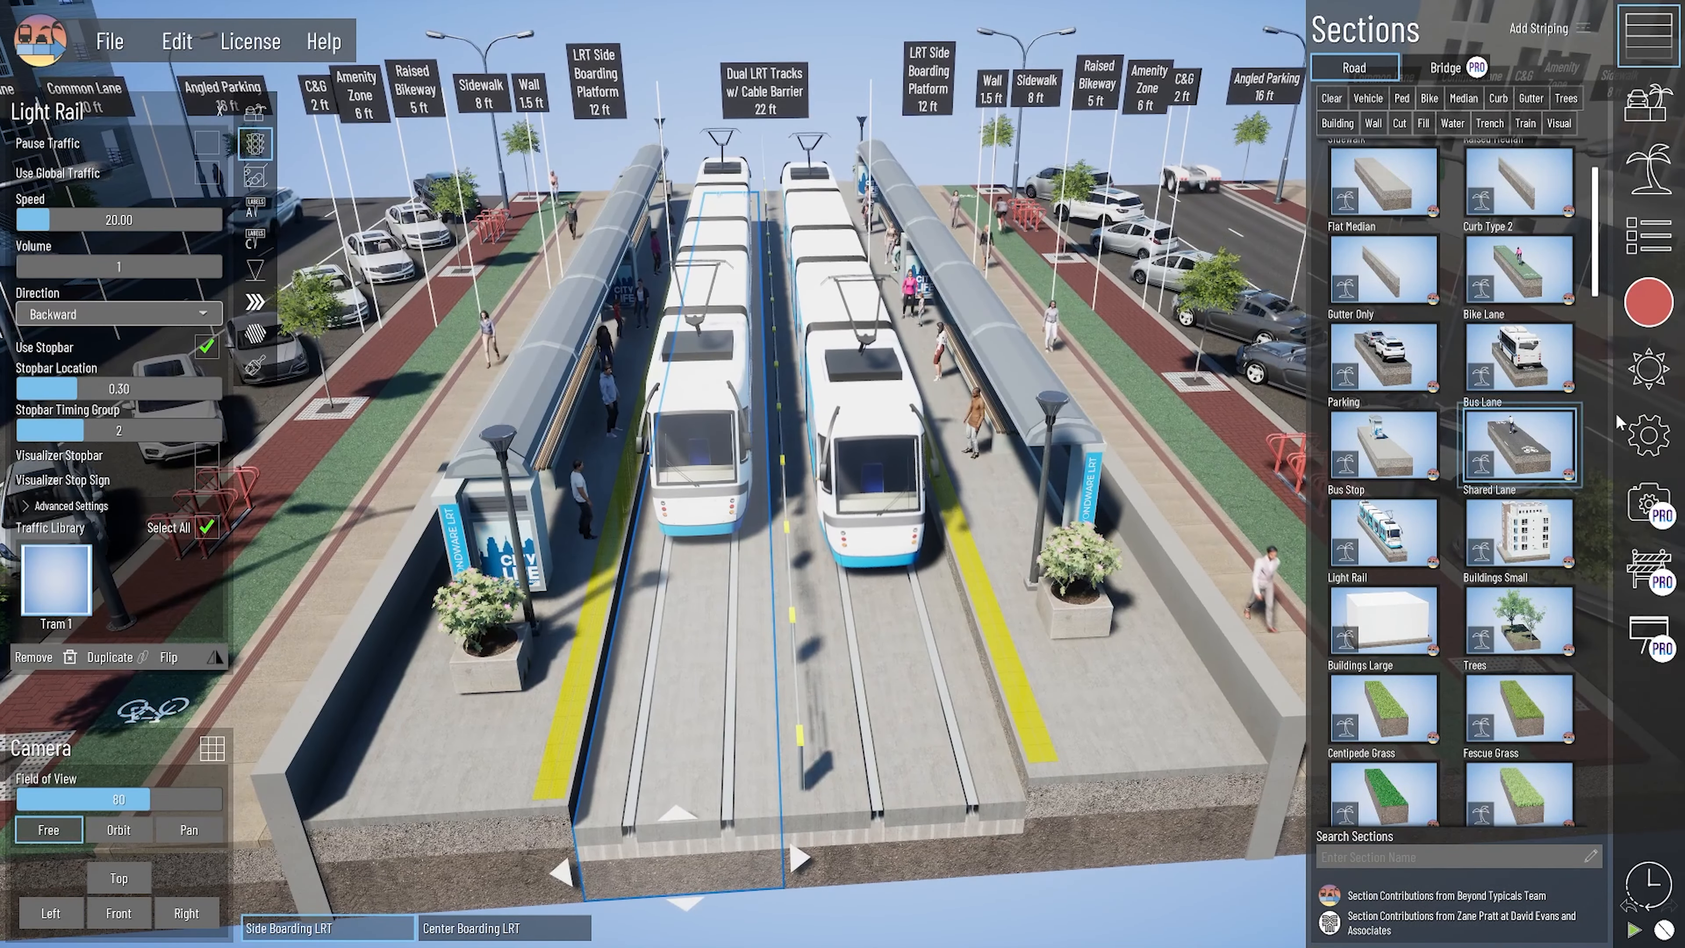
# - Examine the global intersection timing stages and compare them with the stopbar timing group of the opposite Light Rail track
pyautogui.click(1648, 435)
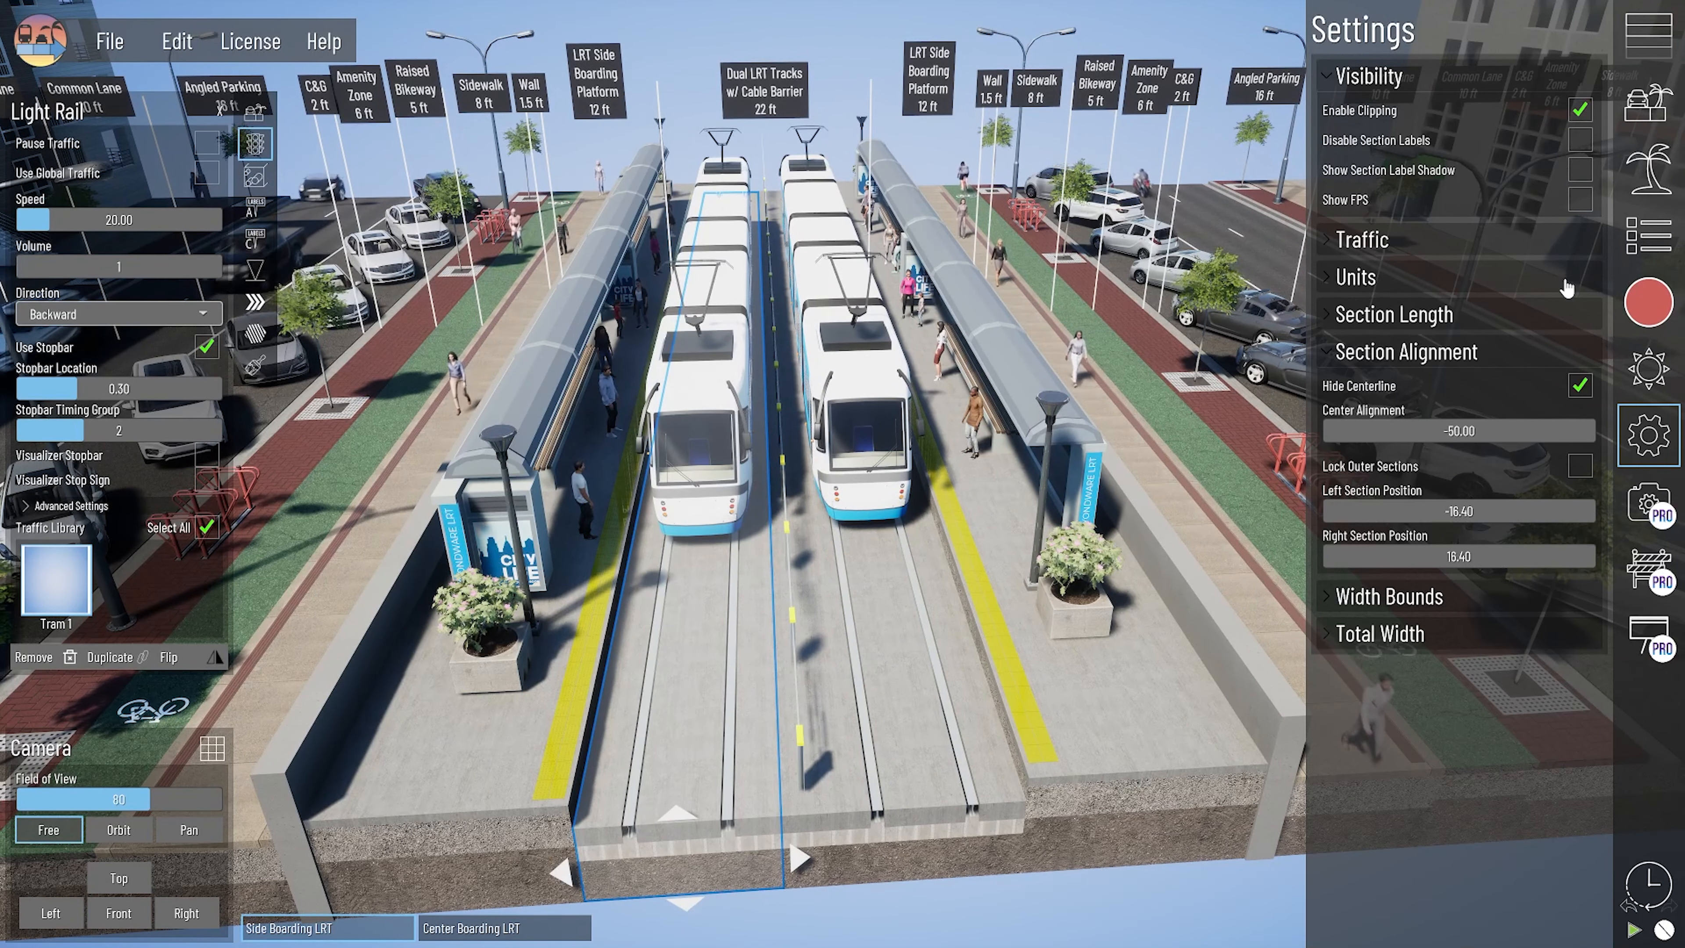
pyautogui.click(1556, 247)
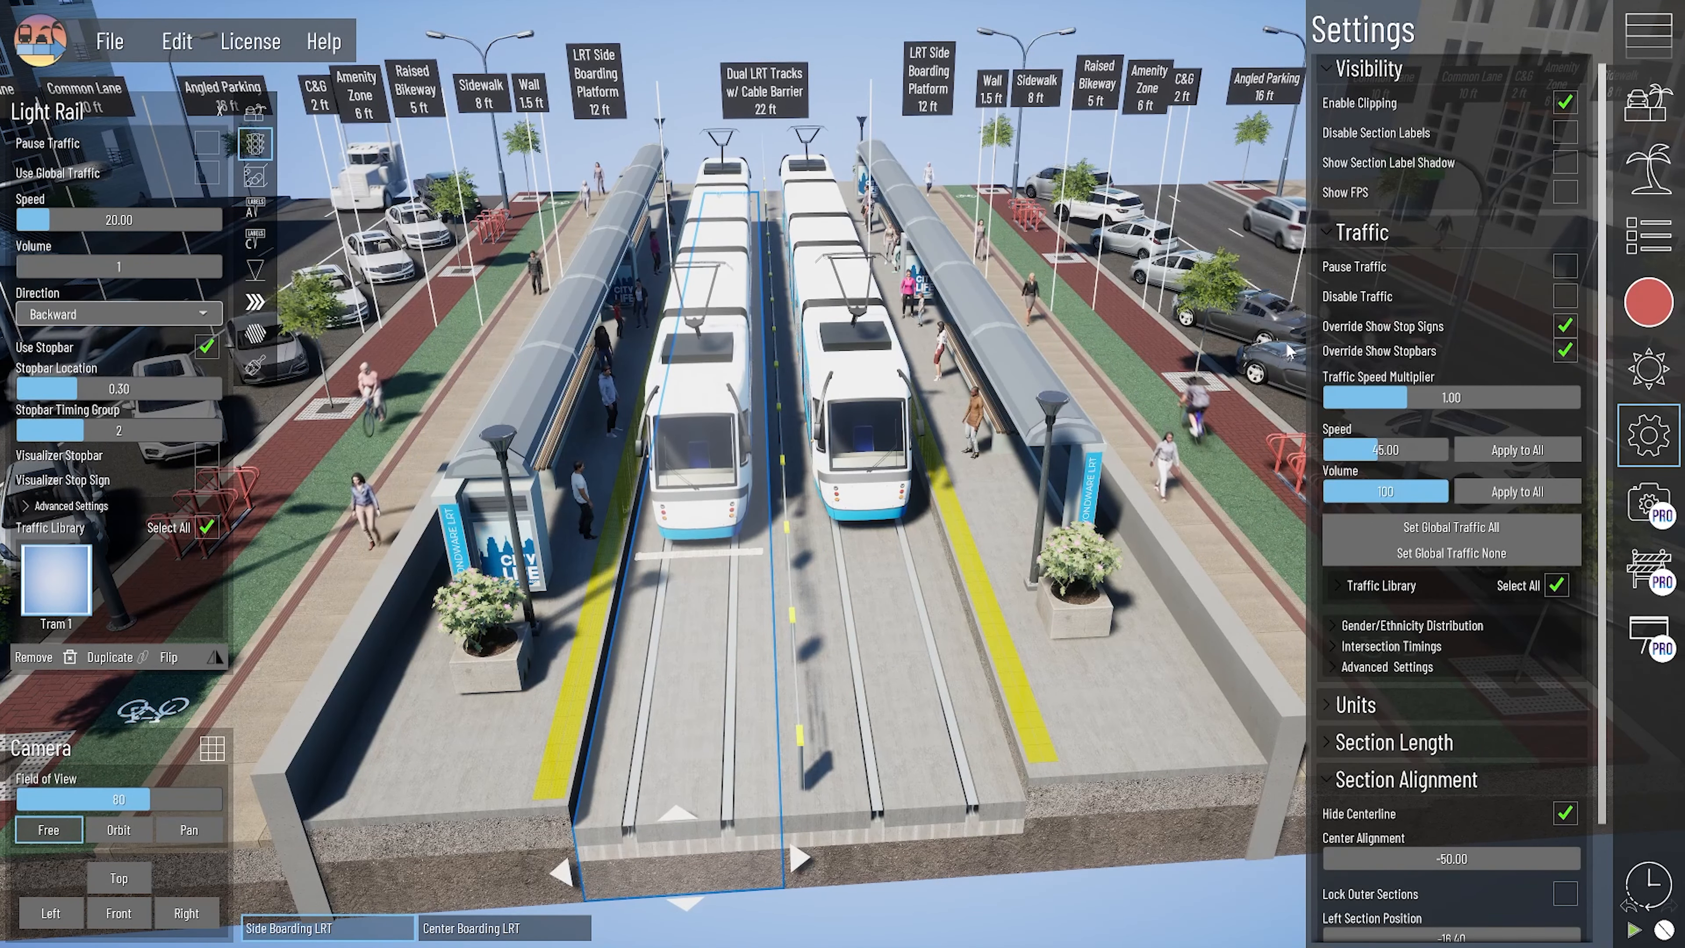
pyautogui.moveTo(938, 463); pyautogui.dragTo(808, 635, button='right')
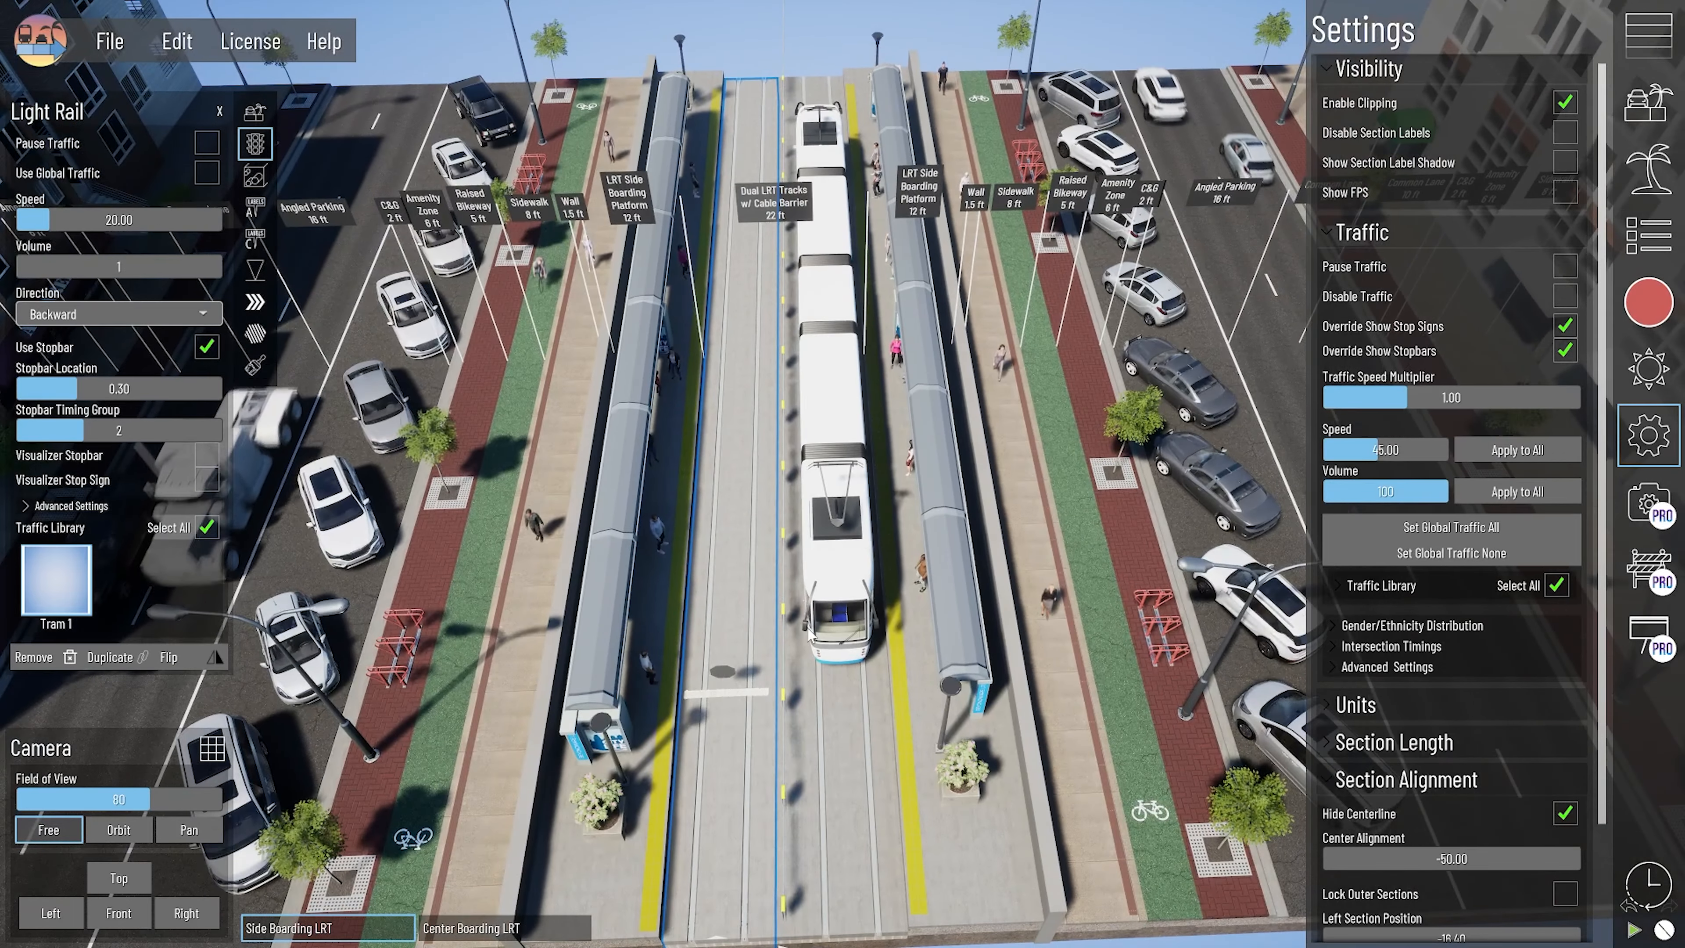
pyautogui.click(1391, 646)
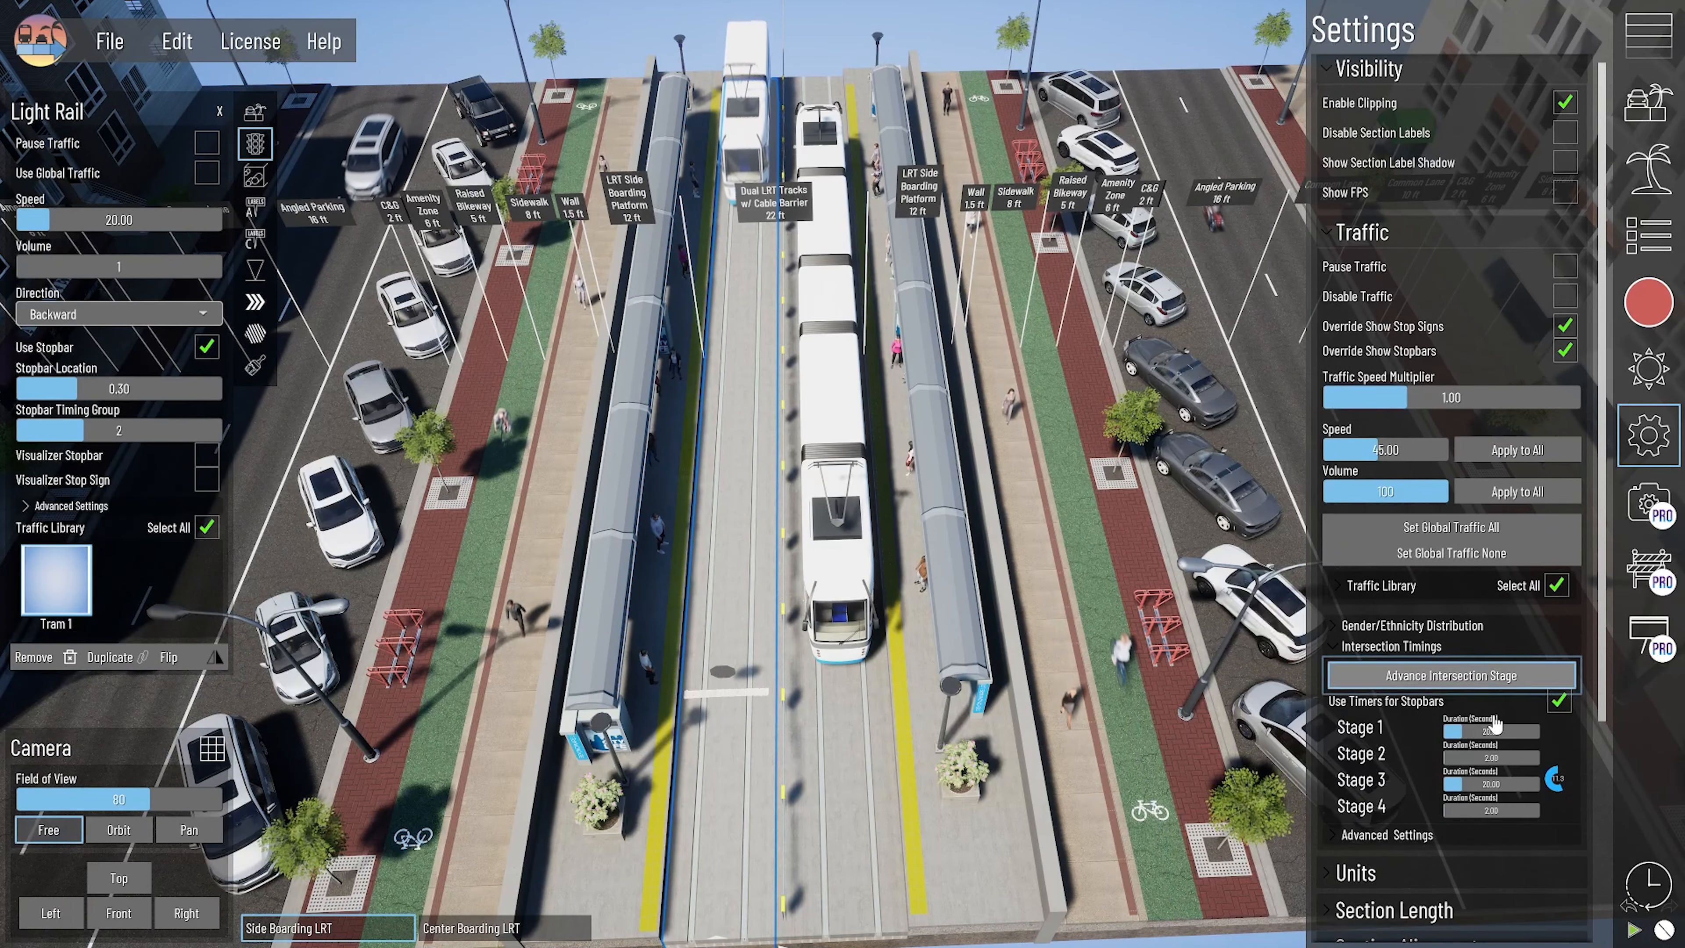
pyautogui.scroll(-3, 1495, 724)
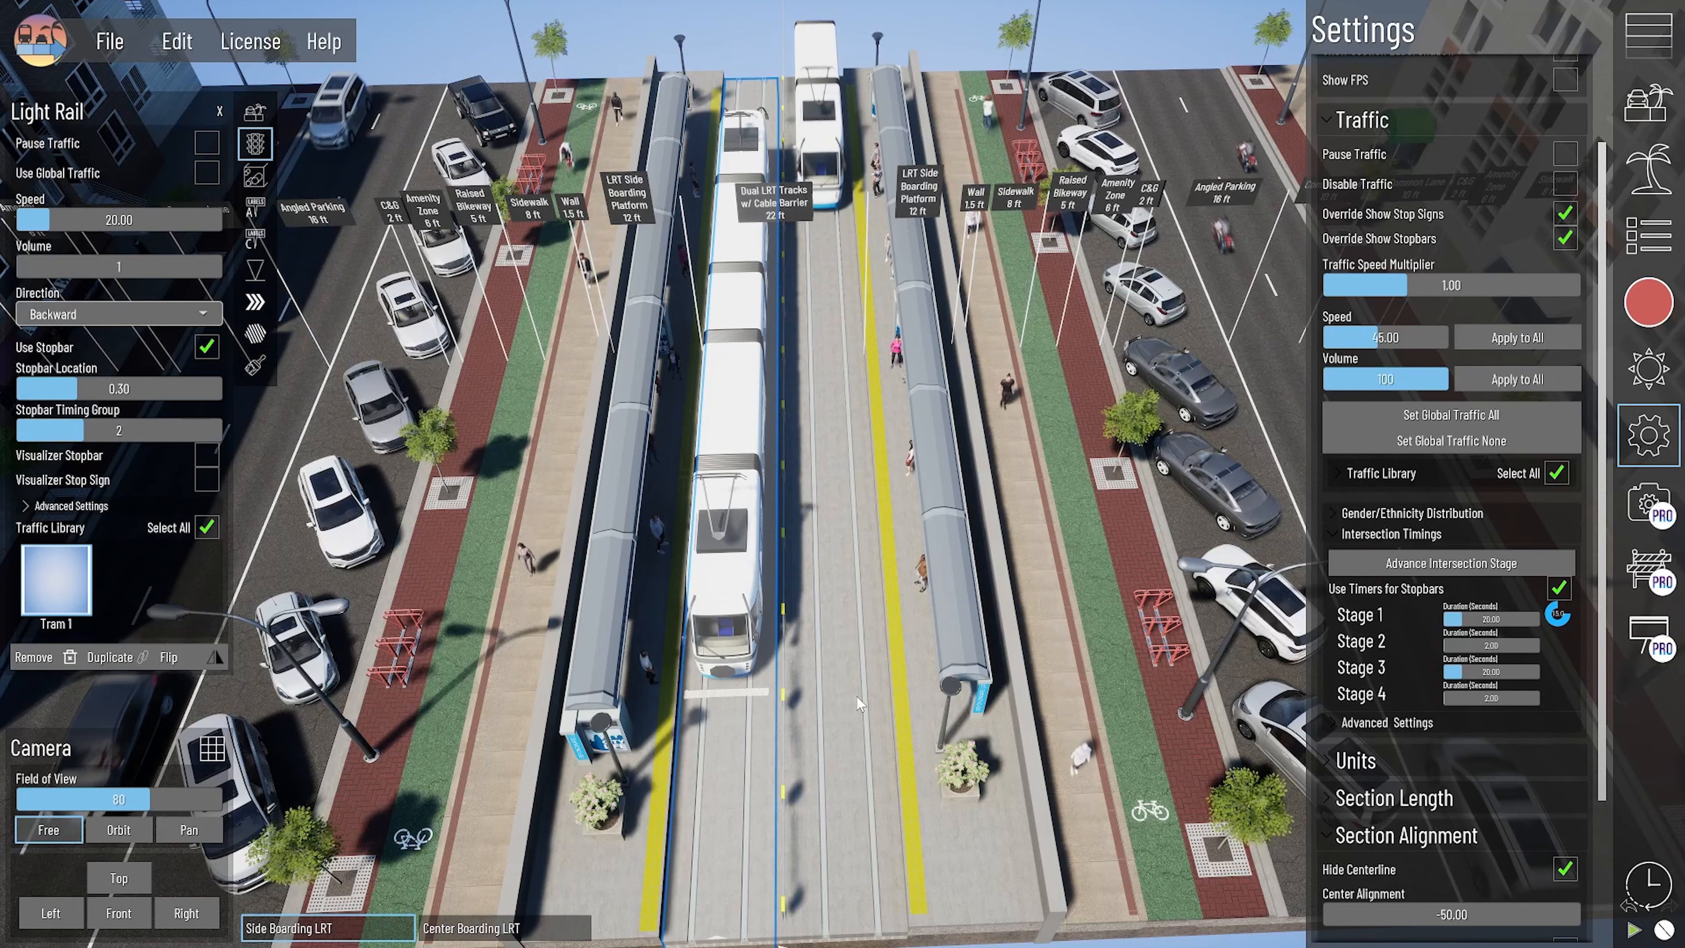
pyautogui.click(844, 591)
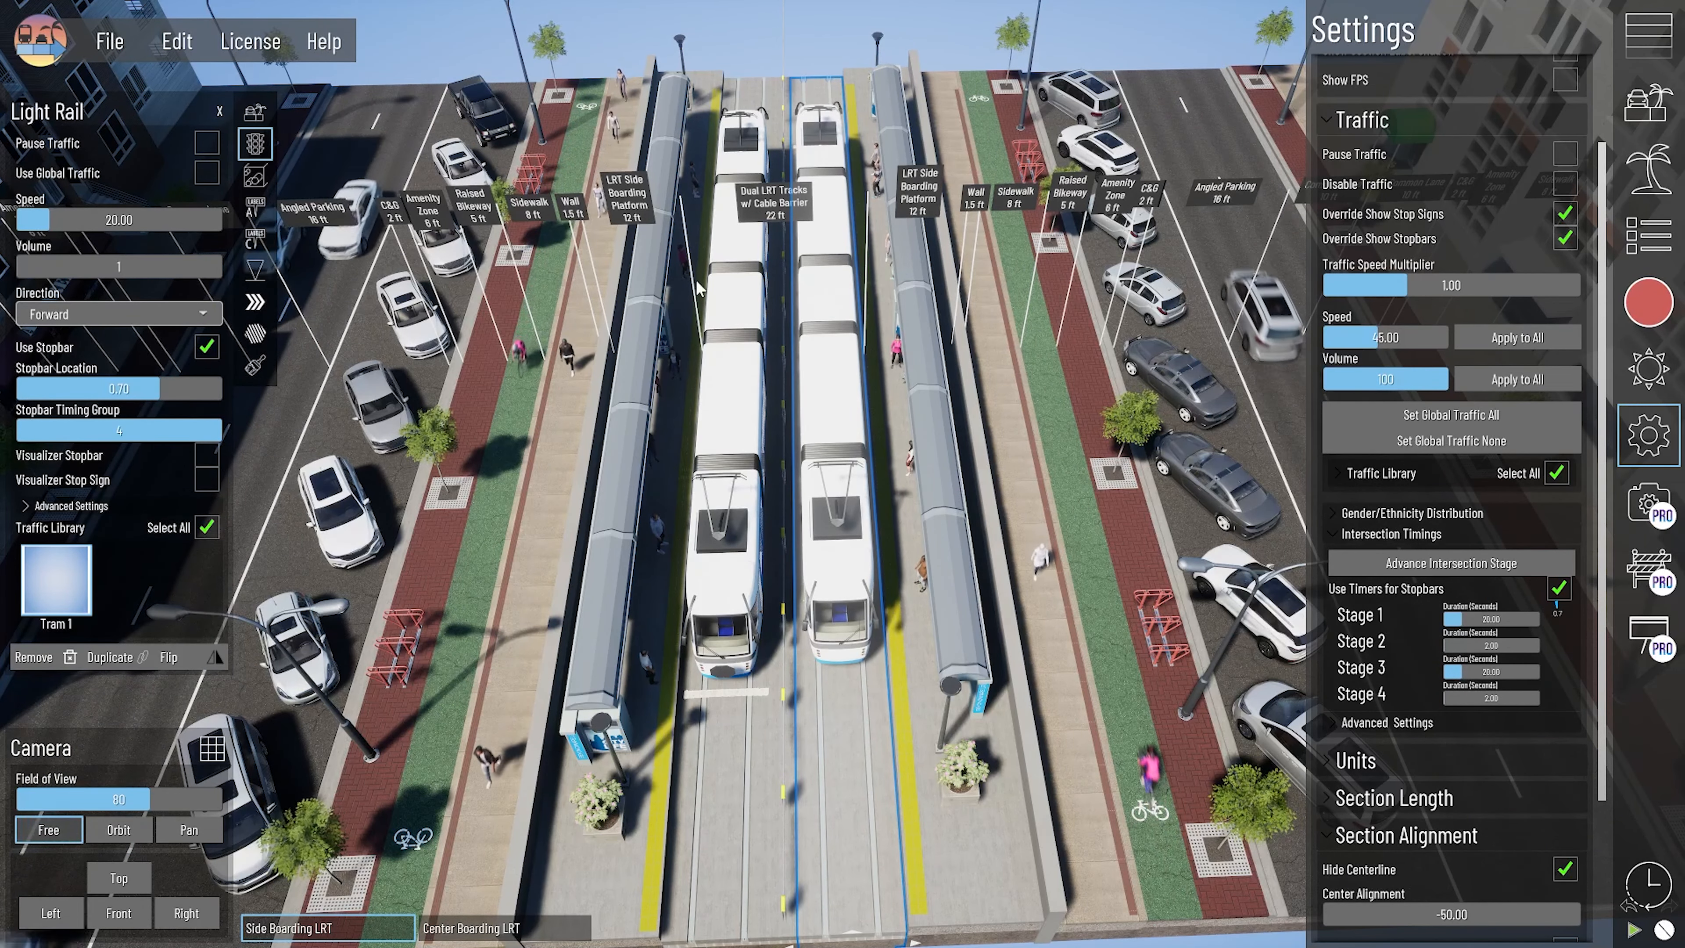
pyautogui.scroll(-4, 823, 683)
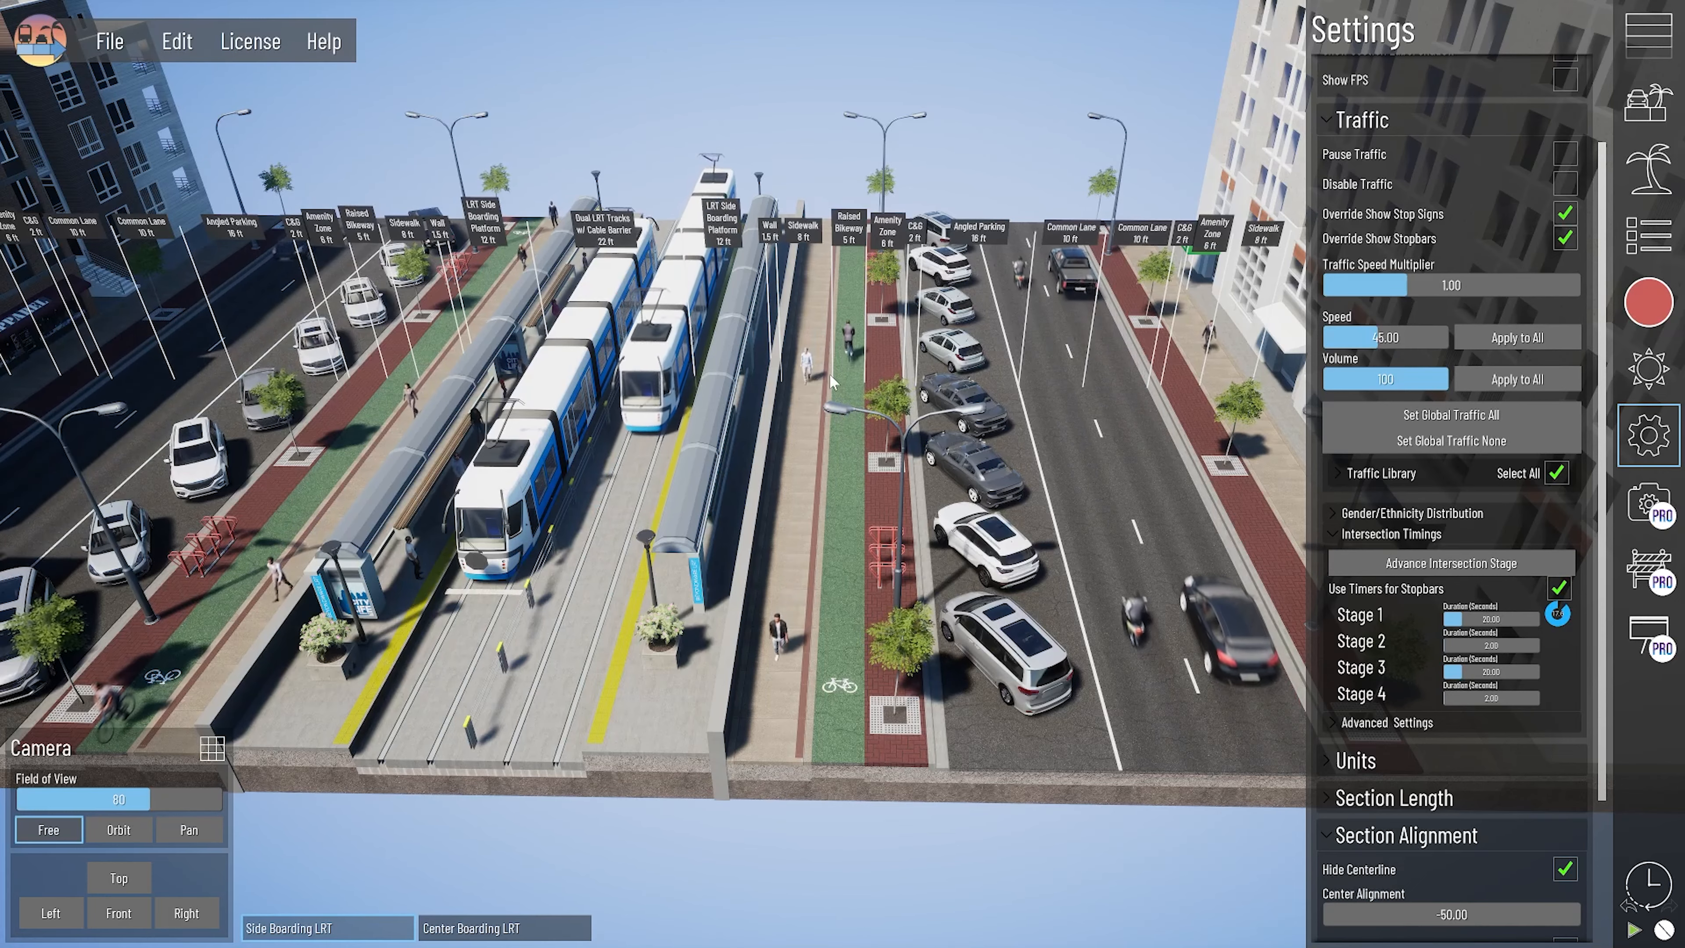
# - Select the Urban Building 07 asset on the Buildings Large section across the road and open its location, rotation and scale for editing
pyautogui.moveTo(1026, 715); pyautogui.dragTo(922, 798)
pyautogui.moveTo(1158, 715); pyautogui.dragTo(1084, 803)
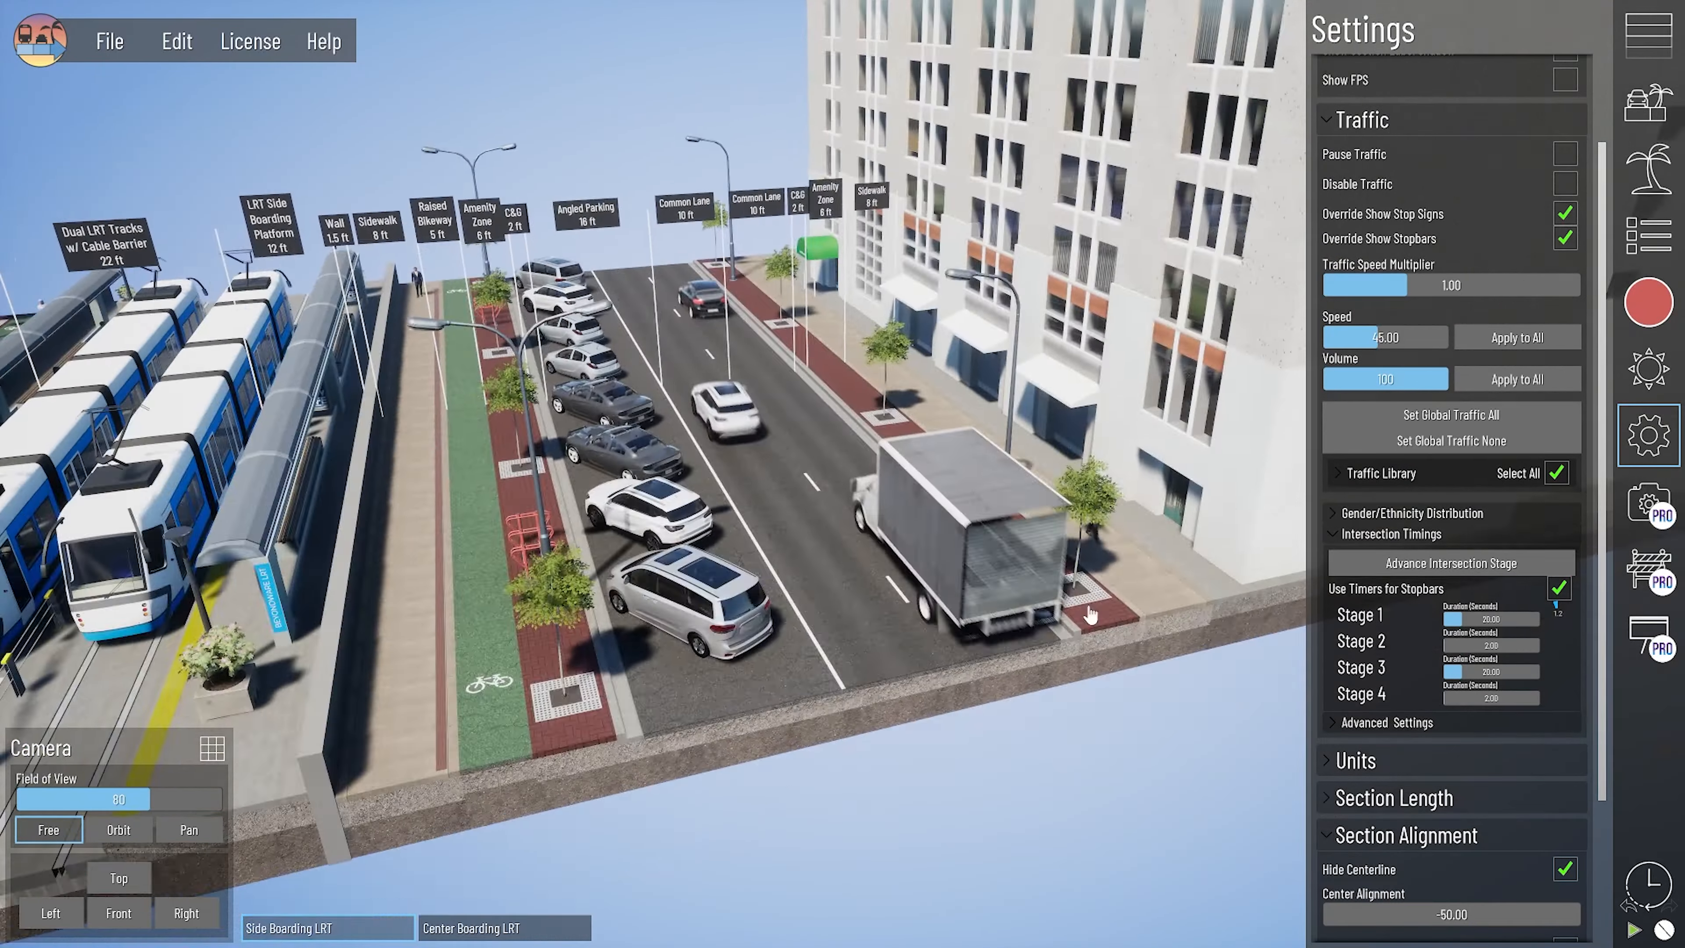
pyautogui.moveTo(1091, 618); pyautogui.dragTo(1076, 722, button='right')
pyautogui.click(1076, 722)
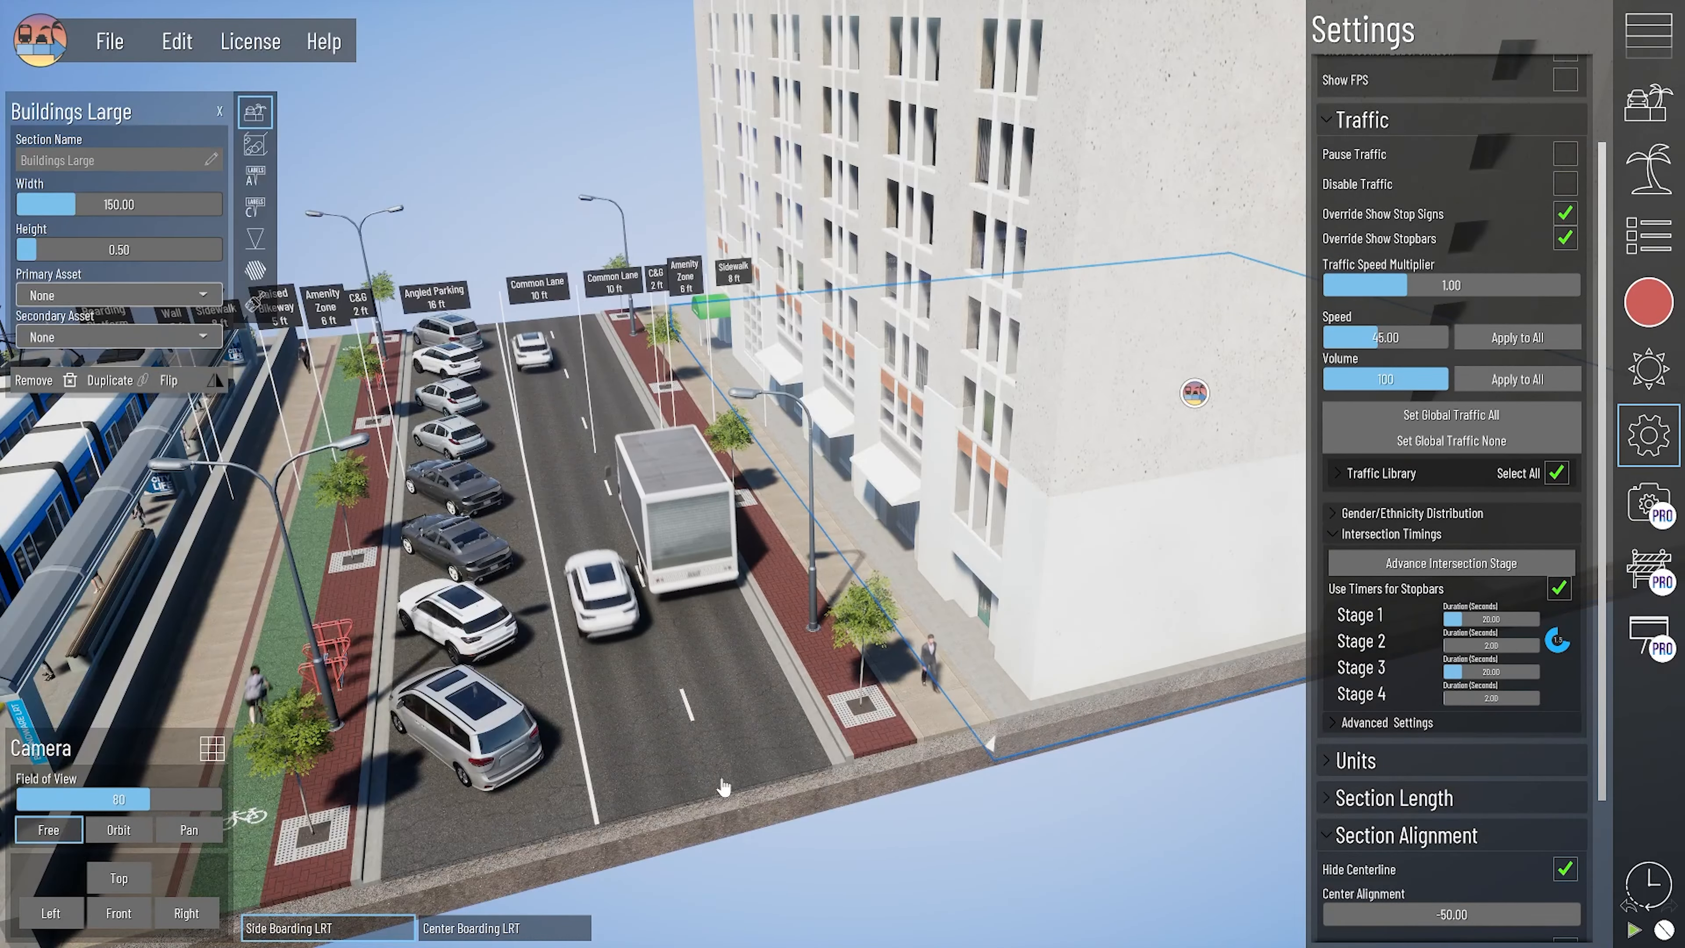
pyautogui.moveTo(715, 798); pyautogui.dragTo(877, 647, button='right')
pyautogui.moveTo(878, 647); pyautogui.dragTo(962, 550, button='right')
pyautogui.click(977, 546)
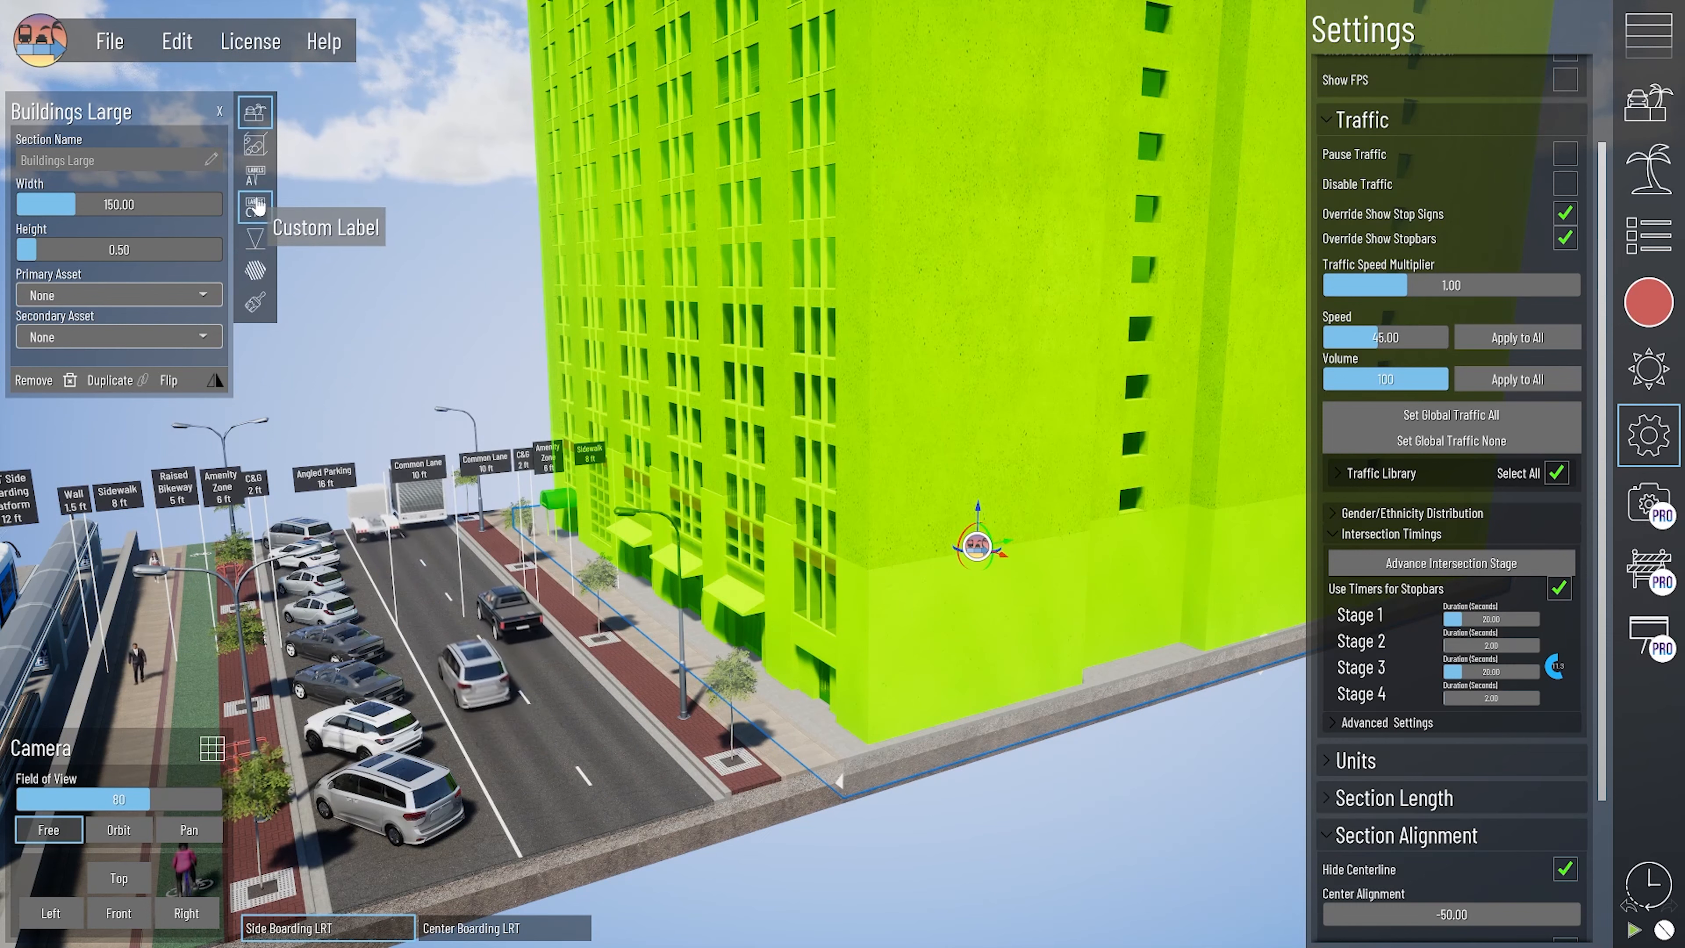
pyautogui.click(257, 208)
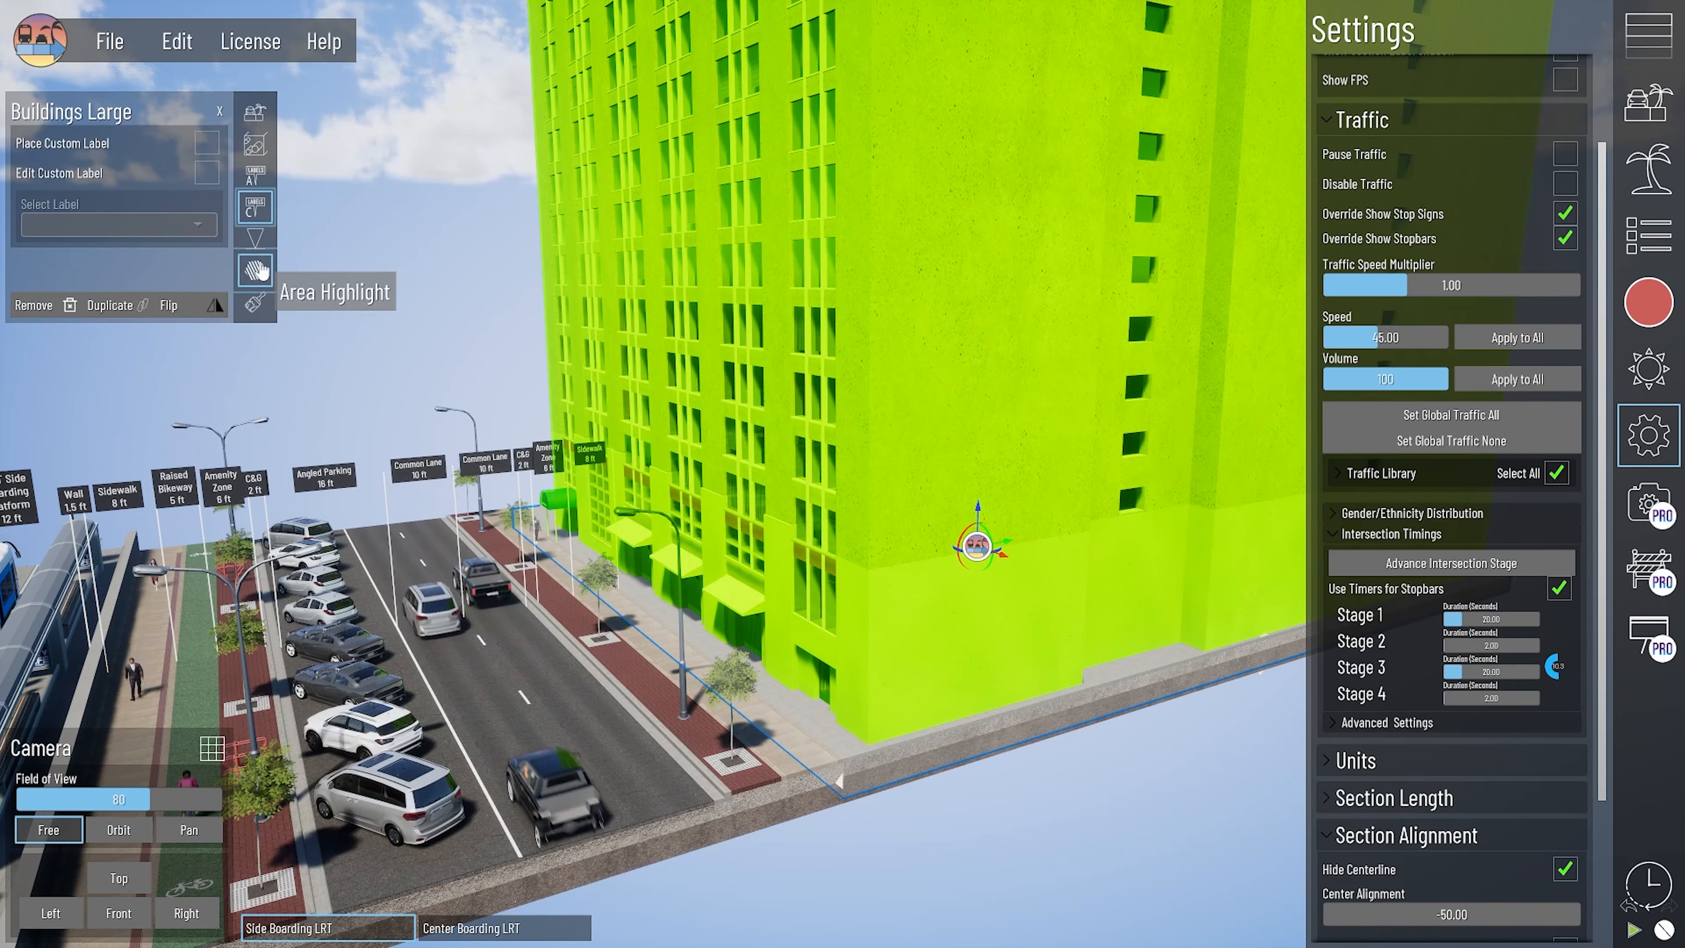
pyautogui.click(254, 246)
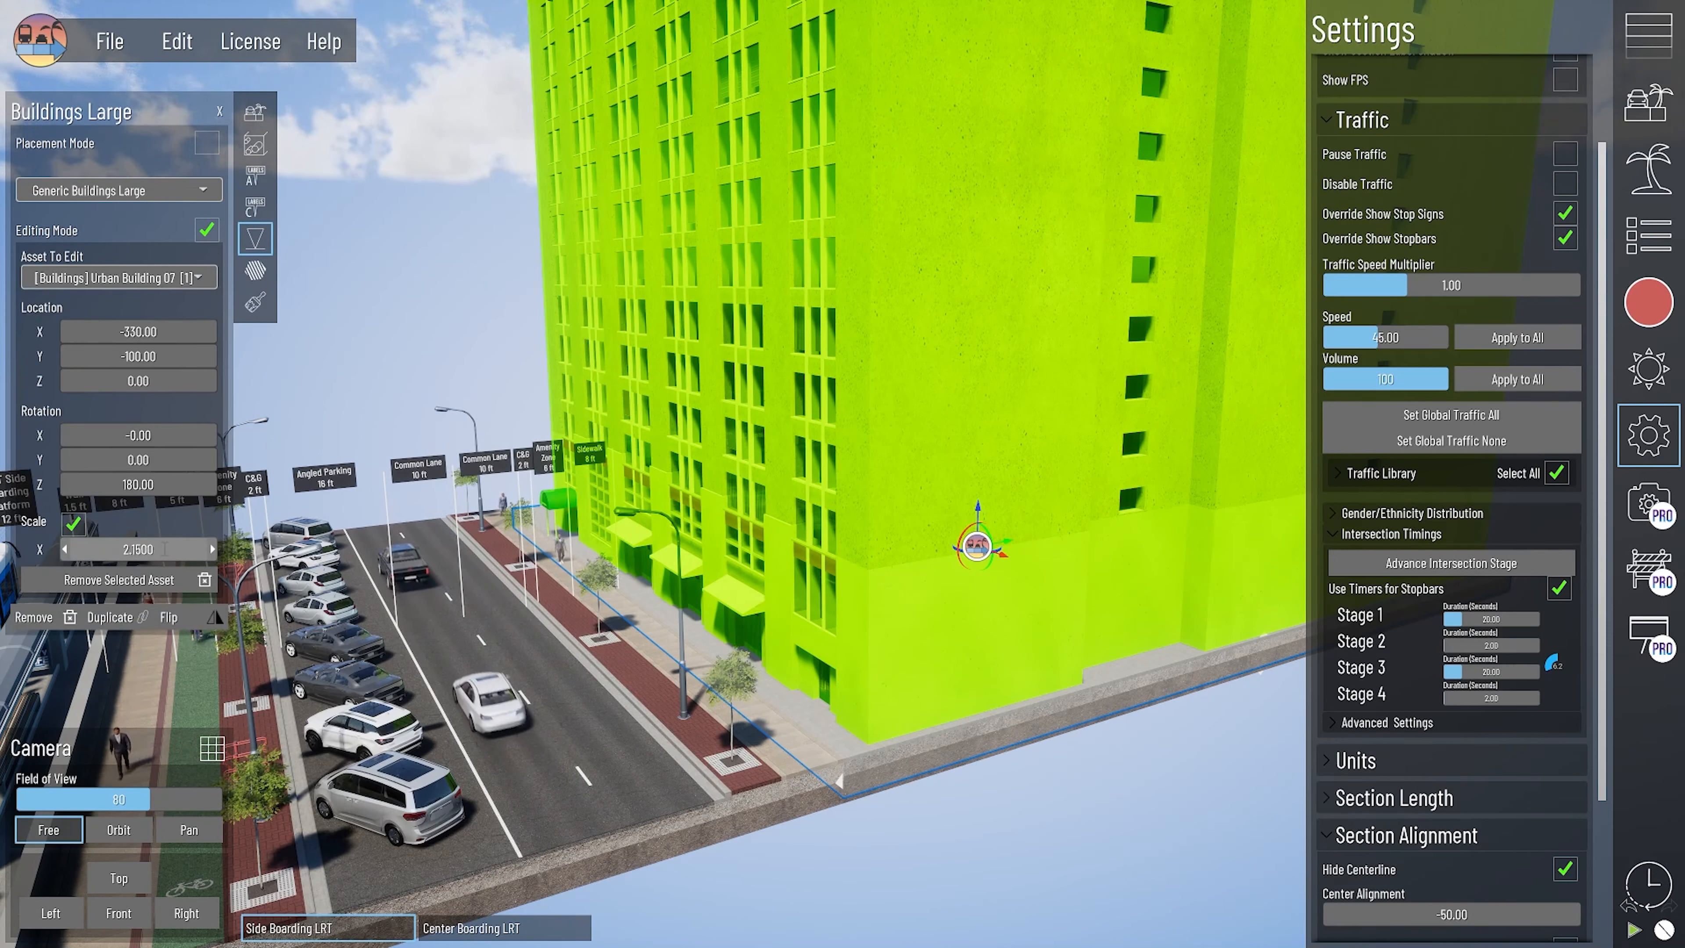
# - Set Urban Building 07's uniform scale to 1.0 and move it along the Y axis to about -1348.88
pyautogui.press('Return')
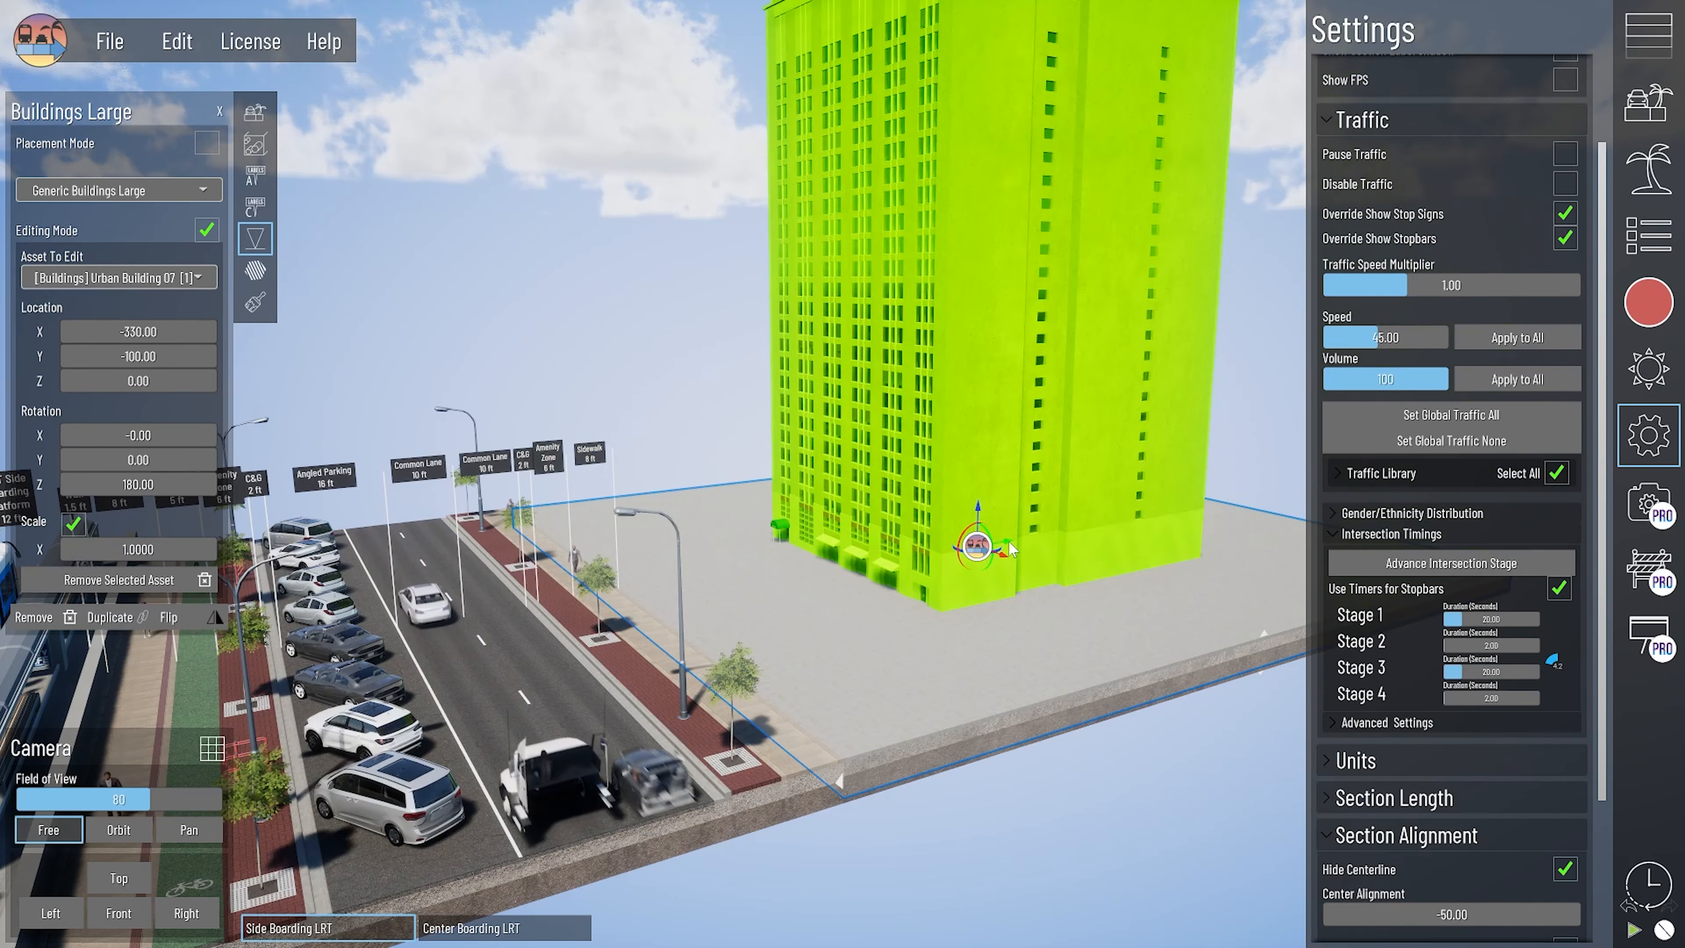
pyautogui.moveTo(1008, 549); pyautogui.dragTo(575, 634)
pyautogui.scroll(5, 610, 654)
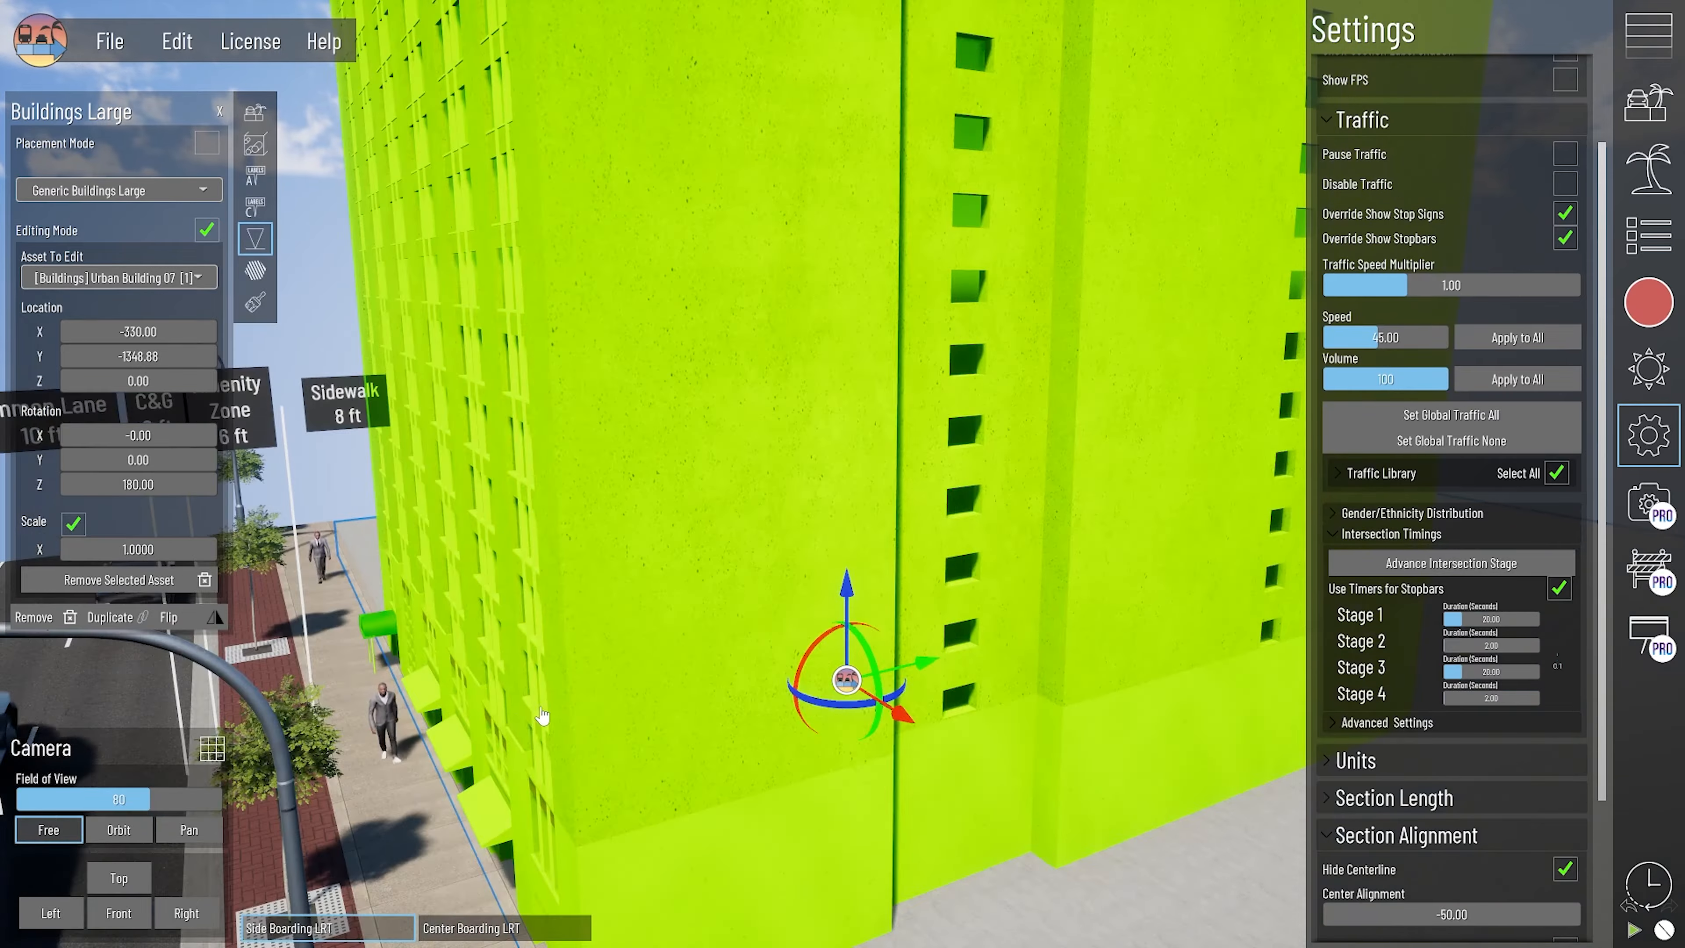
# - Undo the scale and Y location changes of Urban Building 07, and select the building again to check its placement along the sidewalk
pyautogui.moveTo(539, 710); pyautogui.dragTo(722, 457, button='middle')
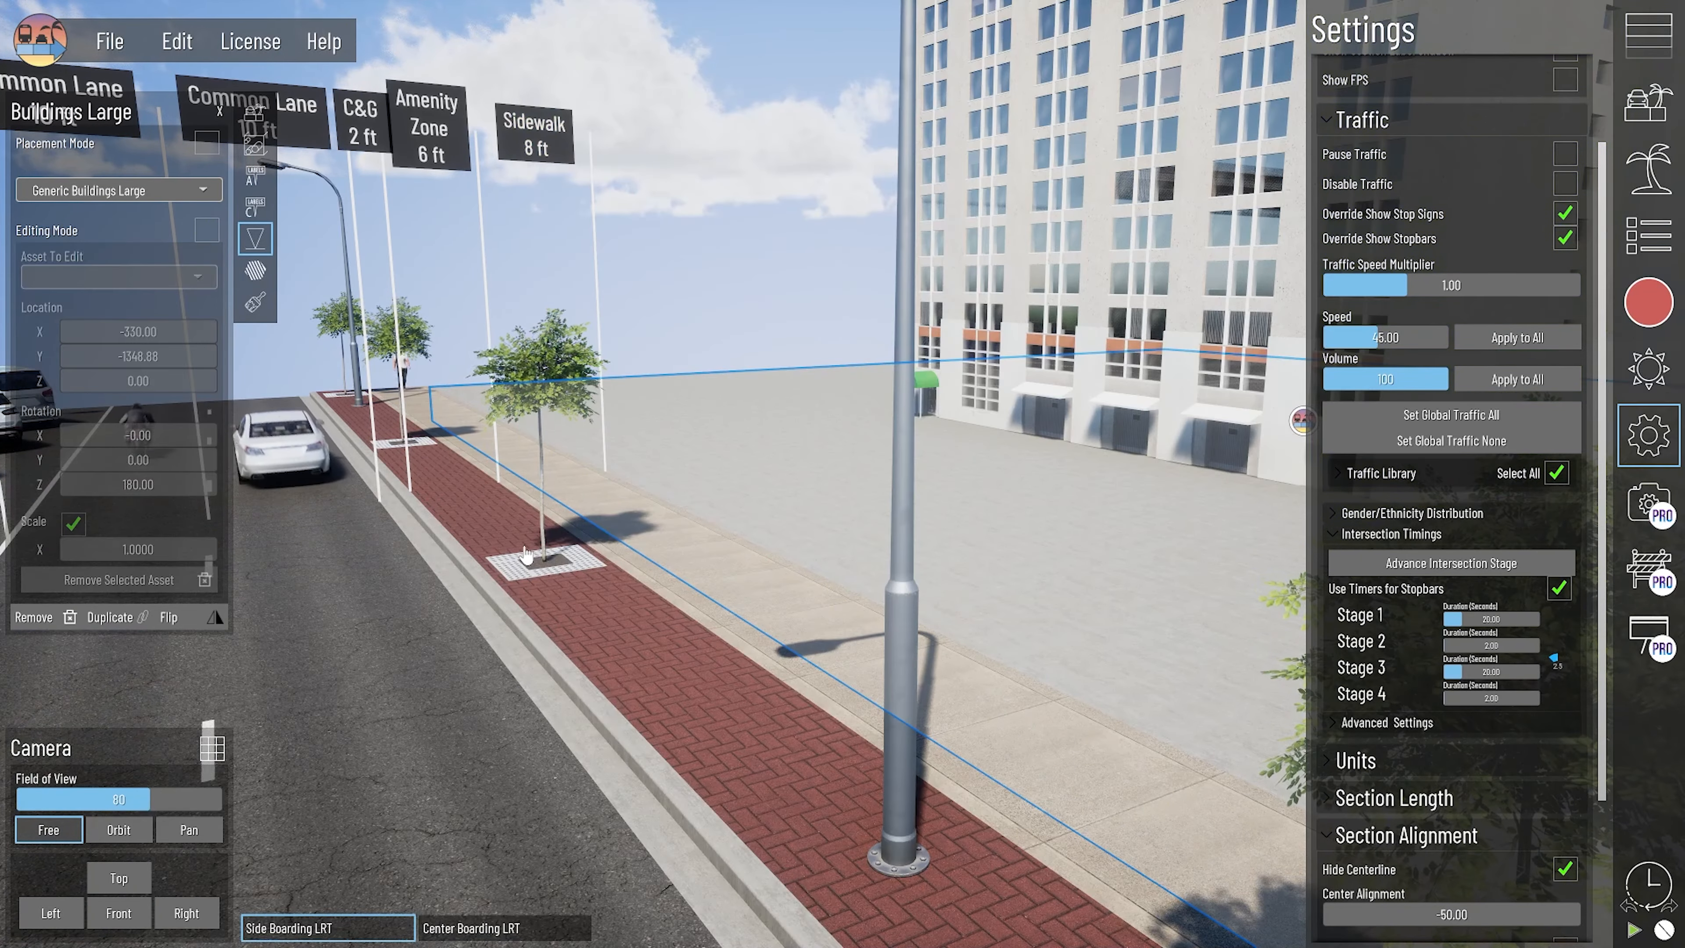
pyautogui.hotkey('ctrl', 'z')
pyautogui.scroll(-8, 640, 579)
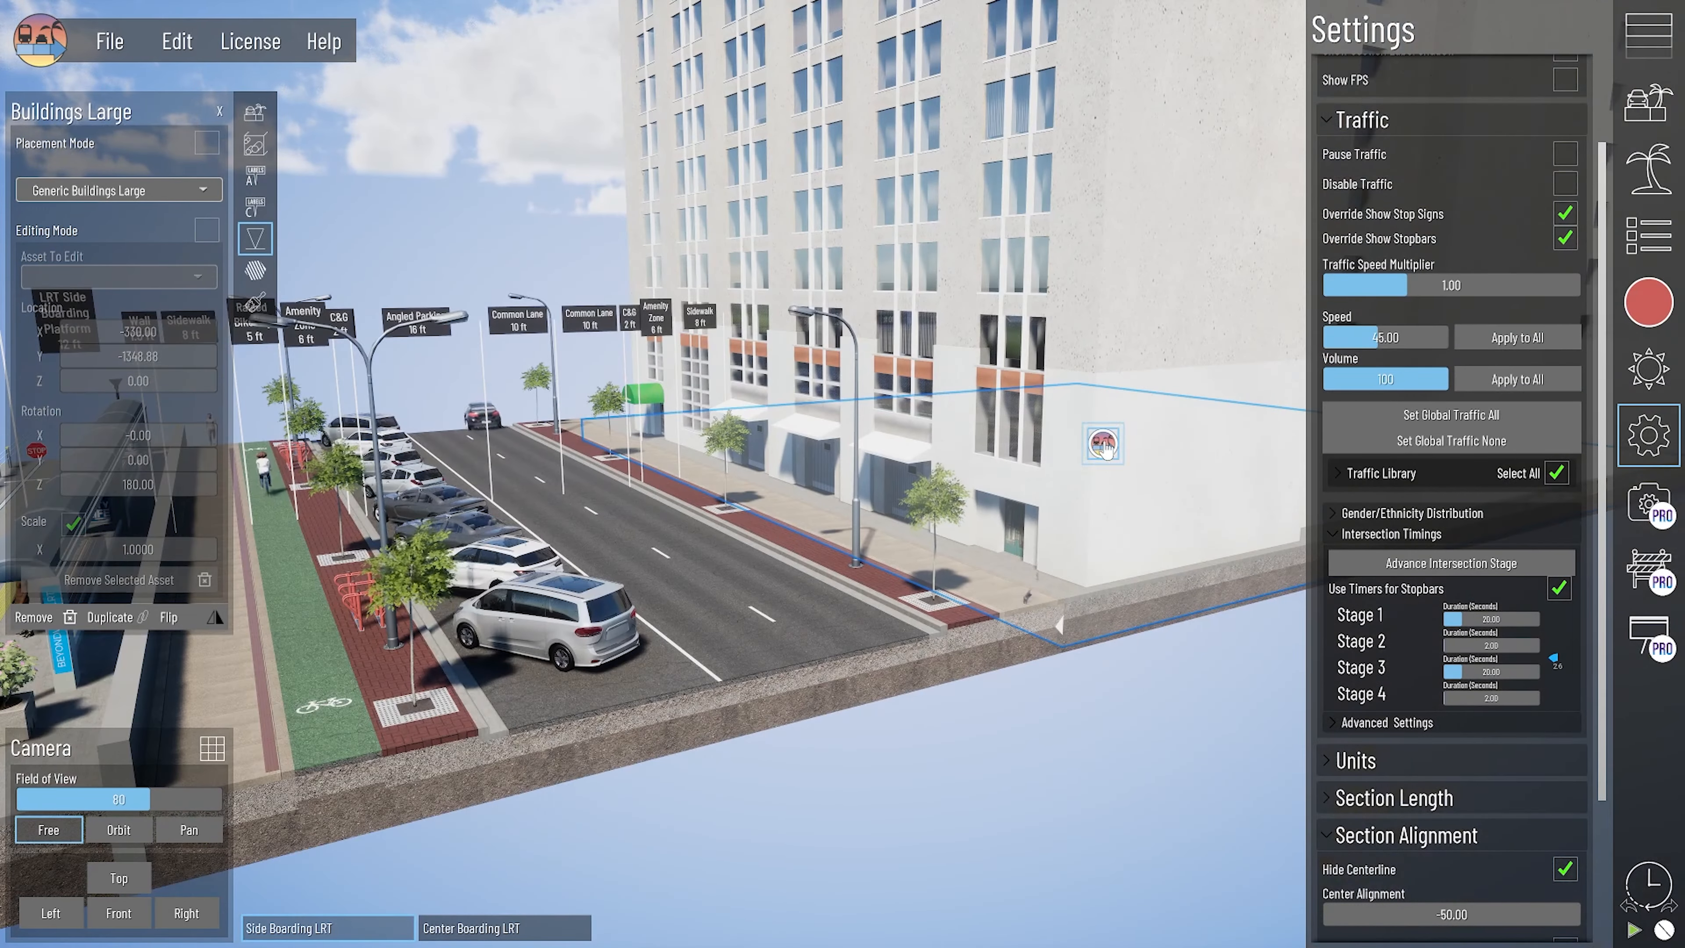
pyautogui.click(1103, 445)
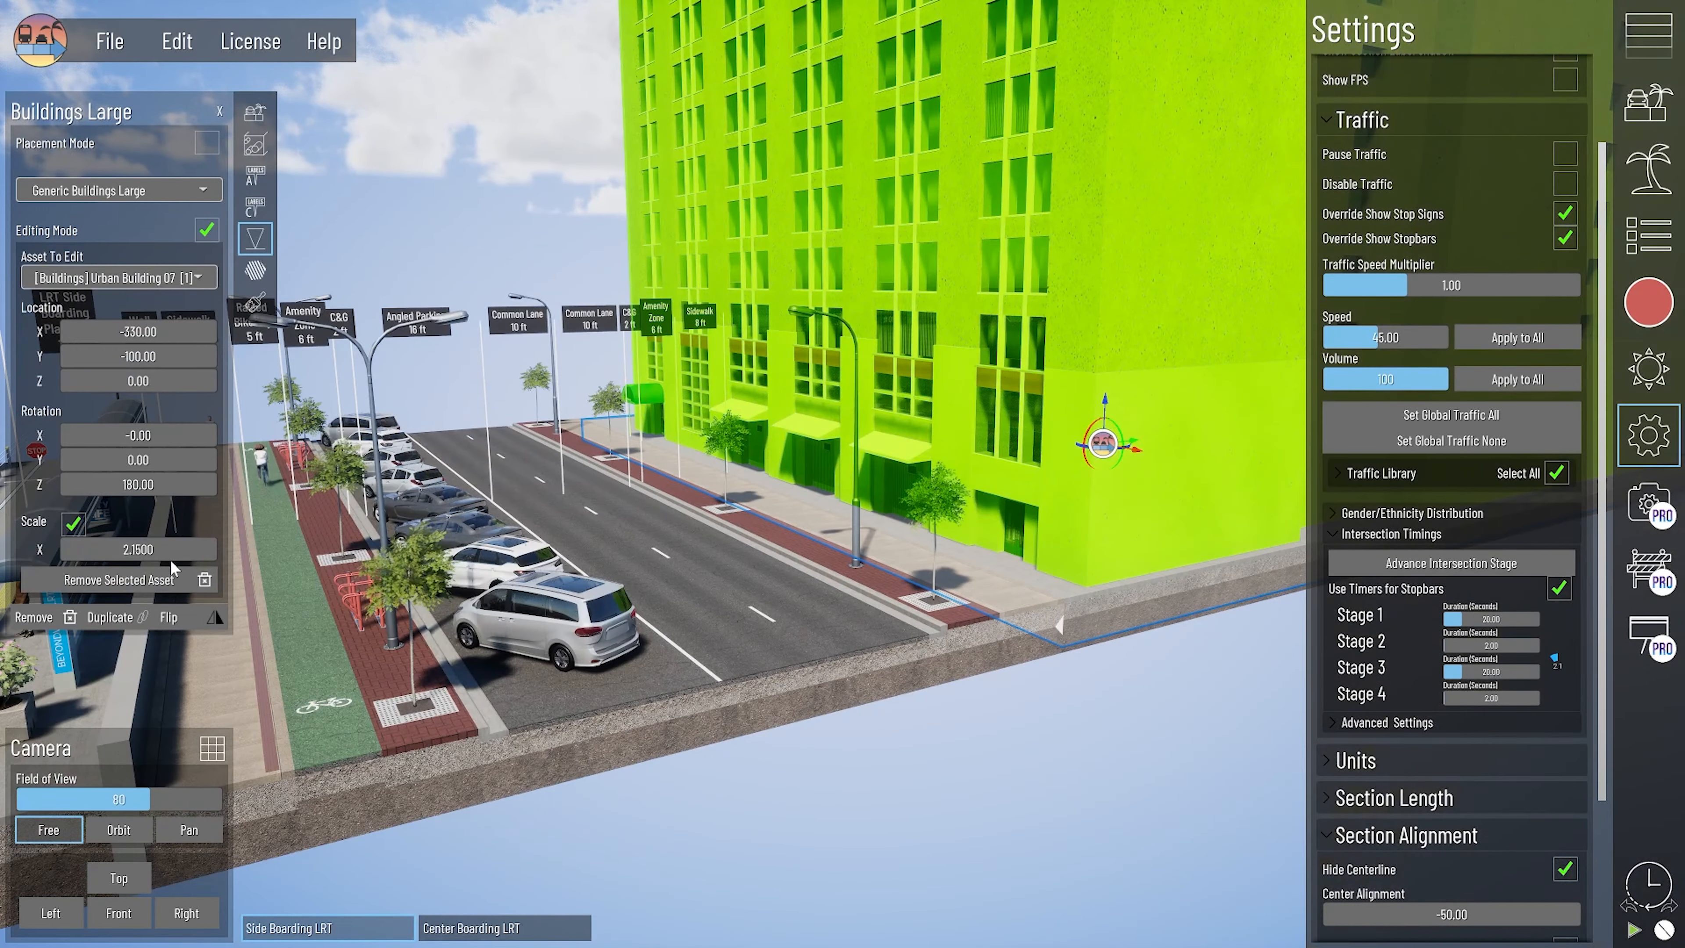
pyautogui.moveTo(934, 521); pyautogui.dragTo(816, 639, button='middle')
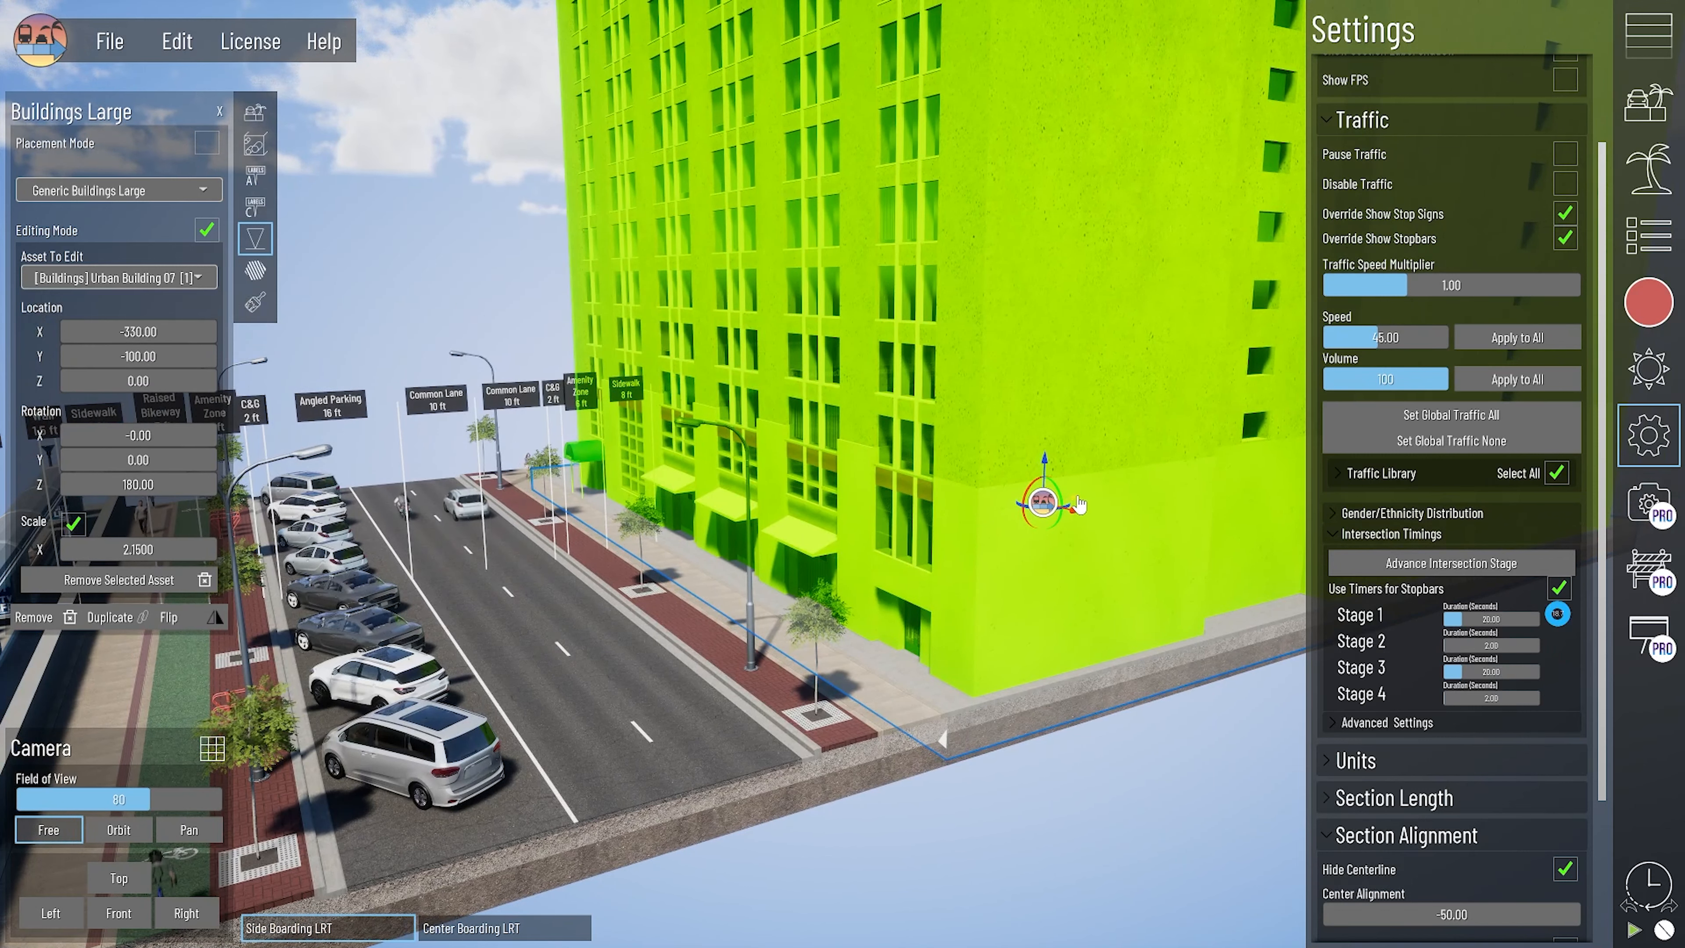
pyautogui.moveTo(1078, 505)
pyautogui.mouseDown()
pyautogui.moveTo(1072, 488)
pyautogui.moveTo(1086, 524)
pyautogui.mouseUp()
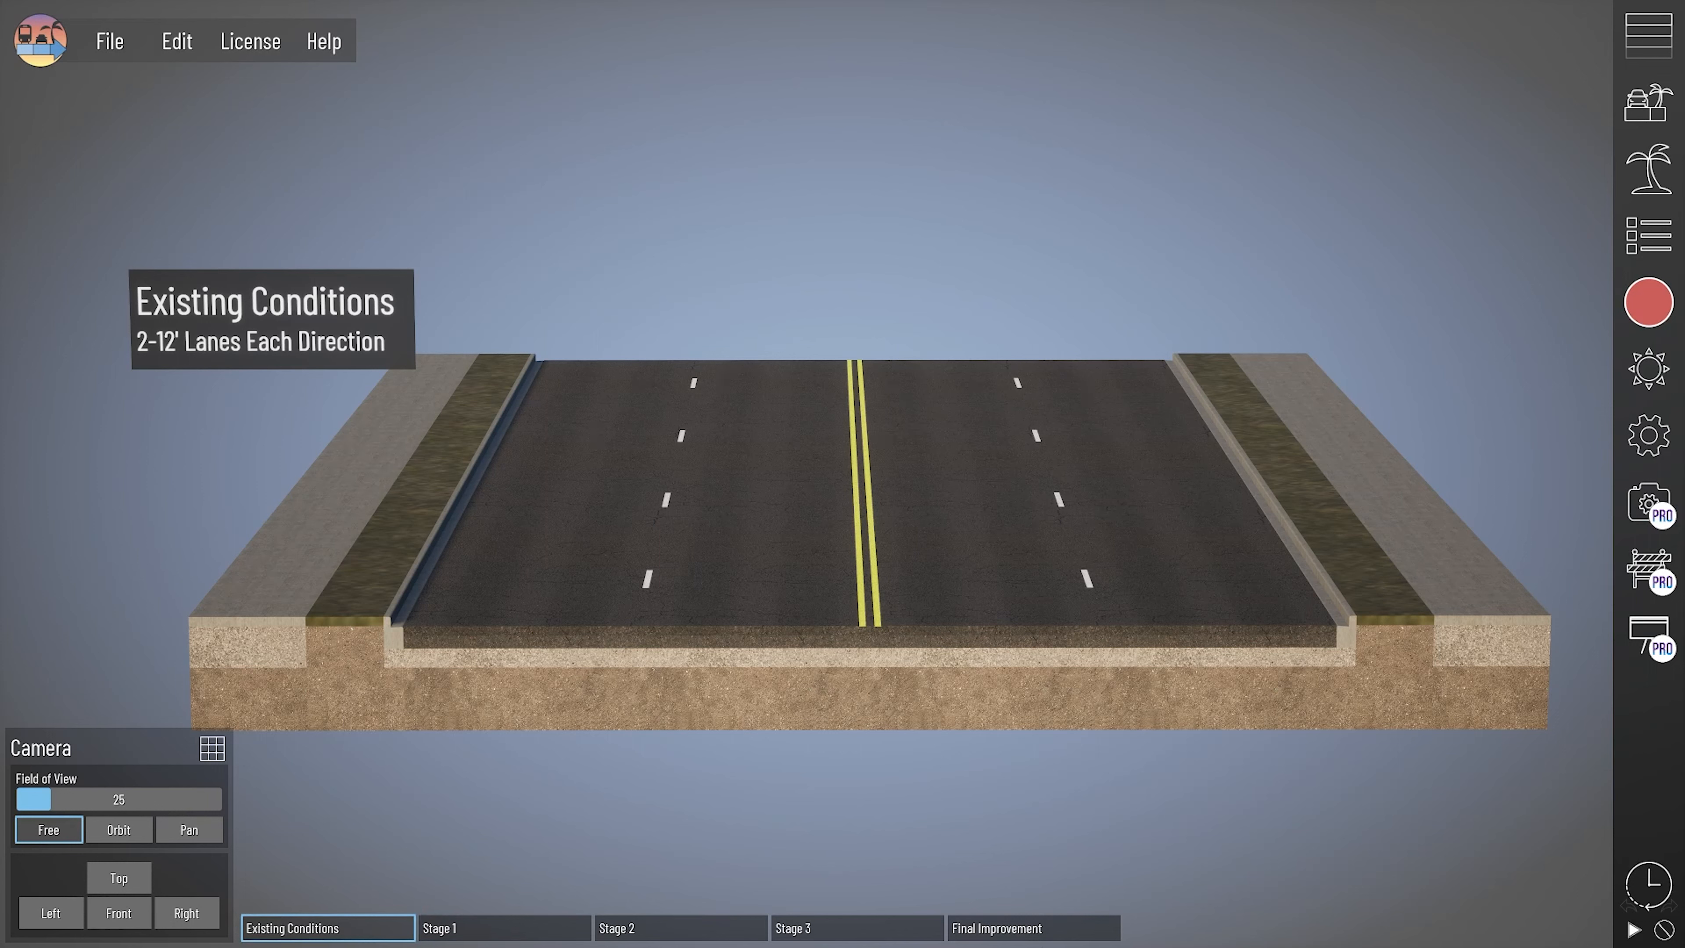
# - Compare the Final Improvement phase with the Existing Conditions phase and display the Stage 1 phase
pyautogui.click(1042, 927)
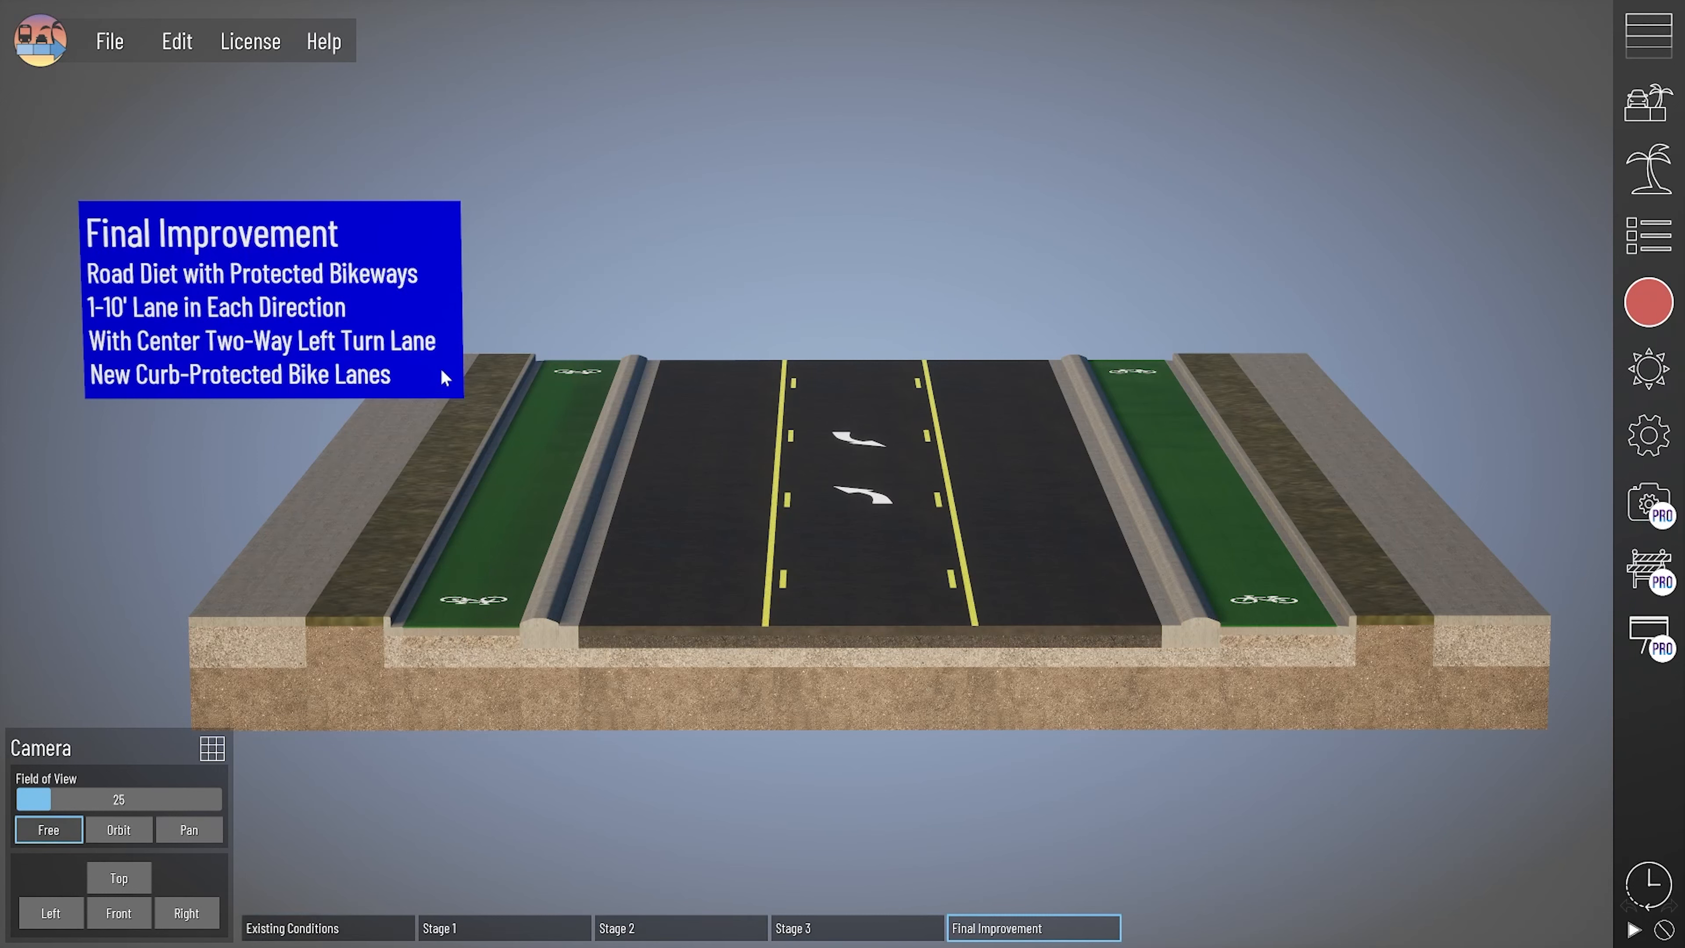
pyautogui.click(354, 931)
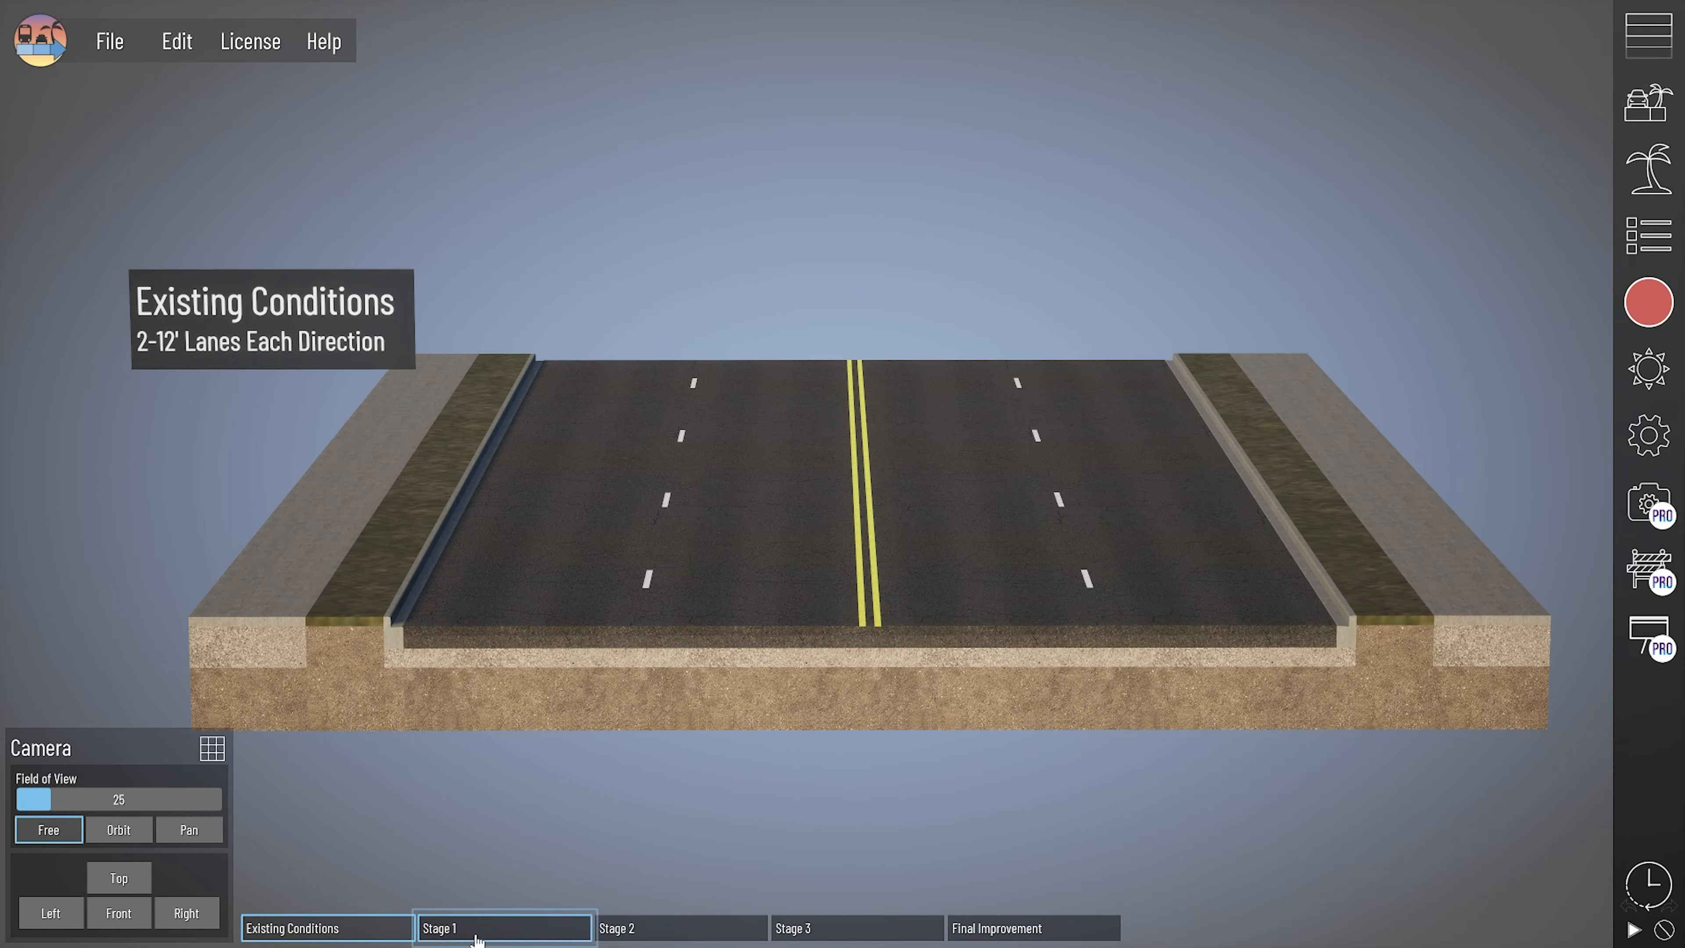
pyautogui.click(517, 930)
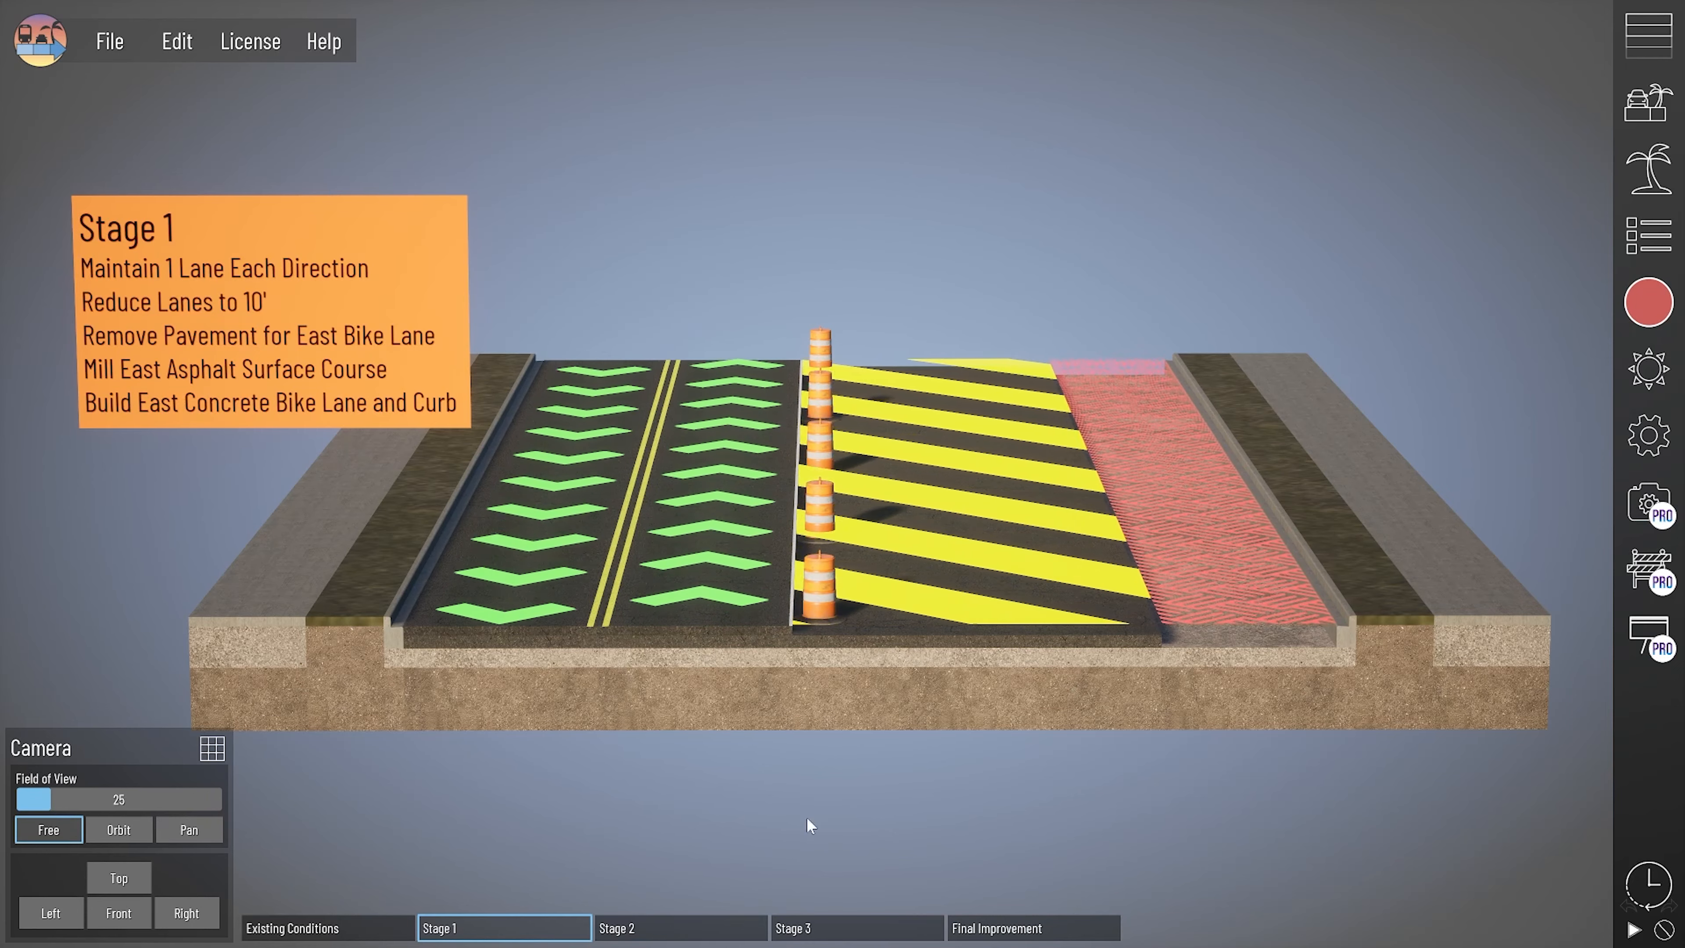
# - Inspect the layer textures of Stage 1's Pavement Removal, Mill Surface, Common Lane and Shoulder sections
pyautogui.click(1247, 659)
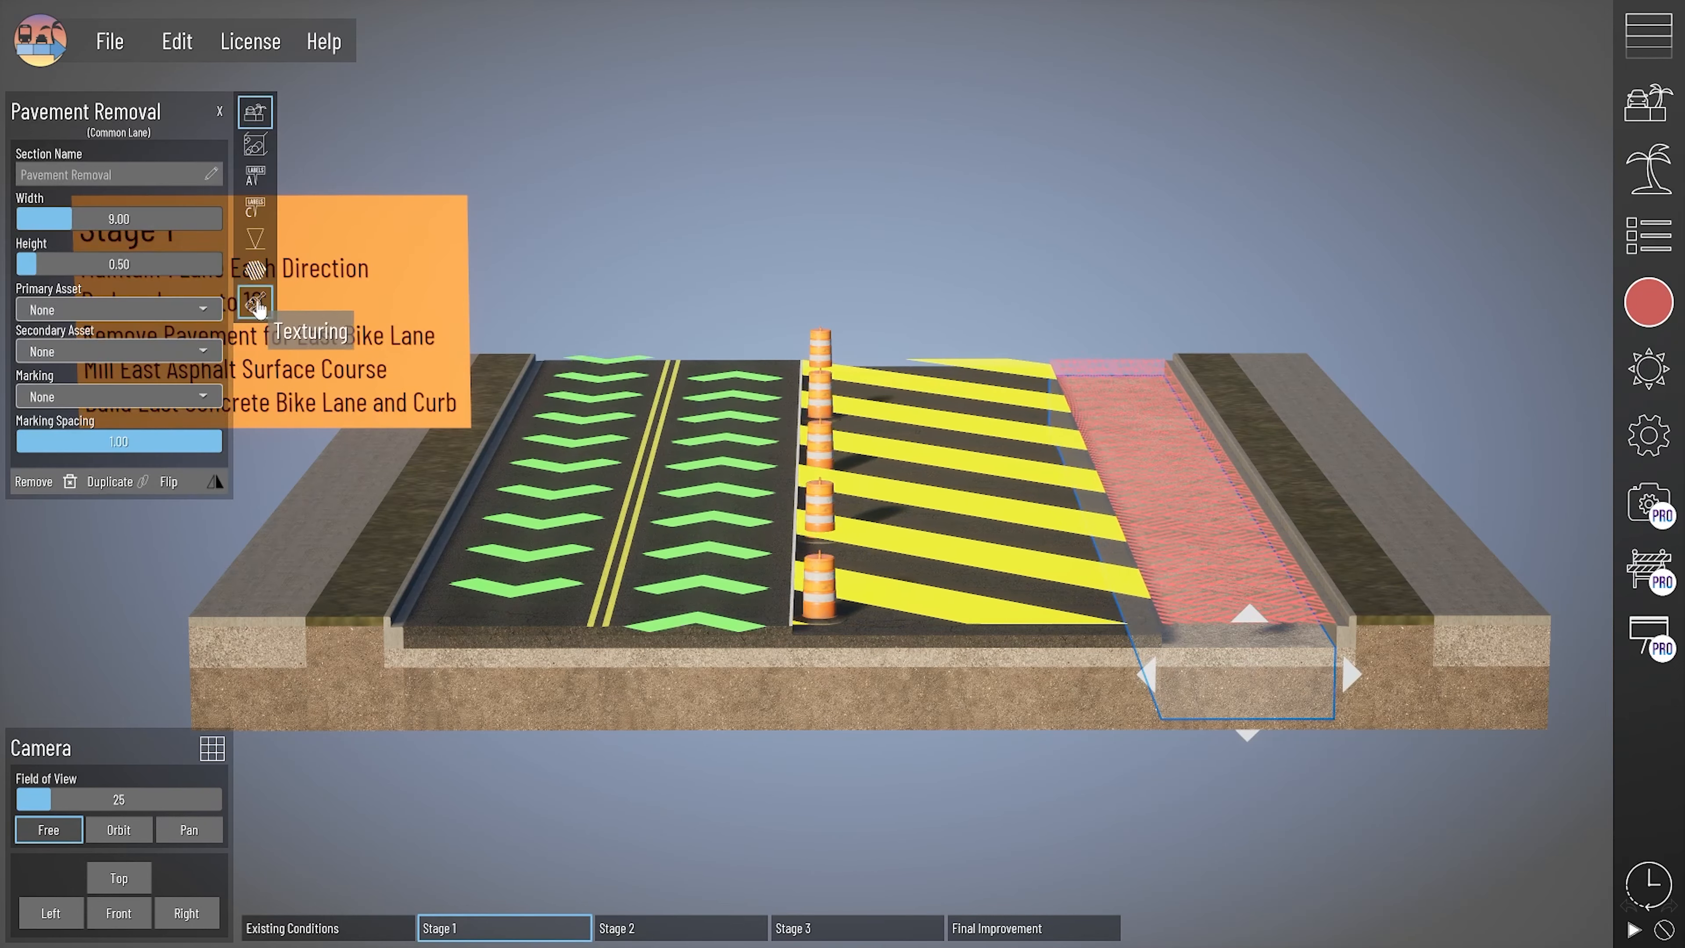
pyautogui.click(255, 302)
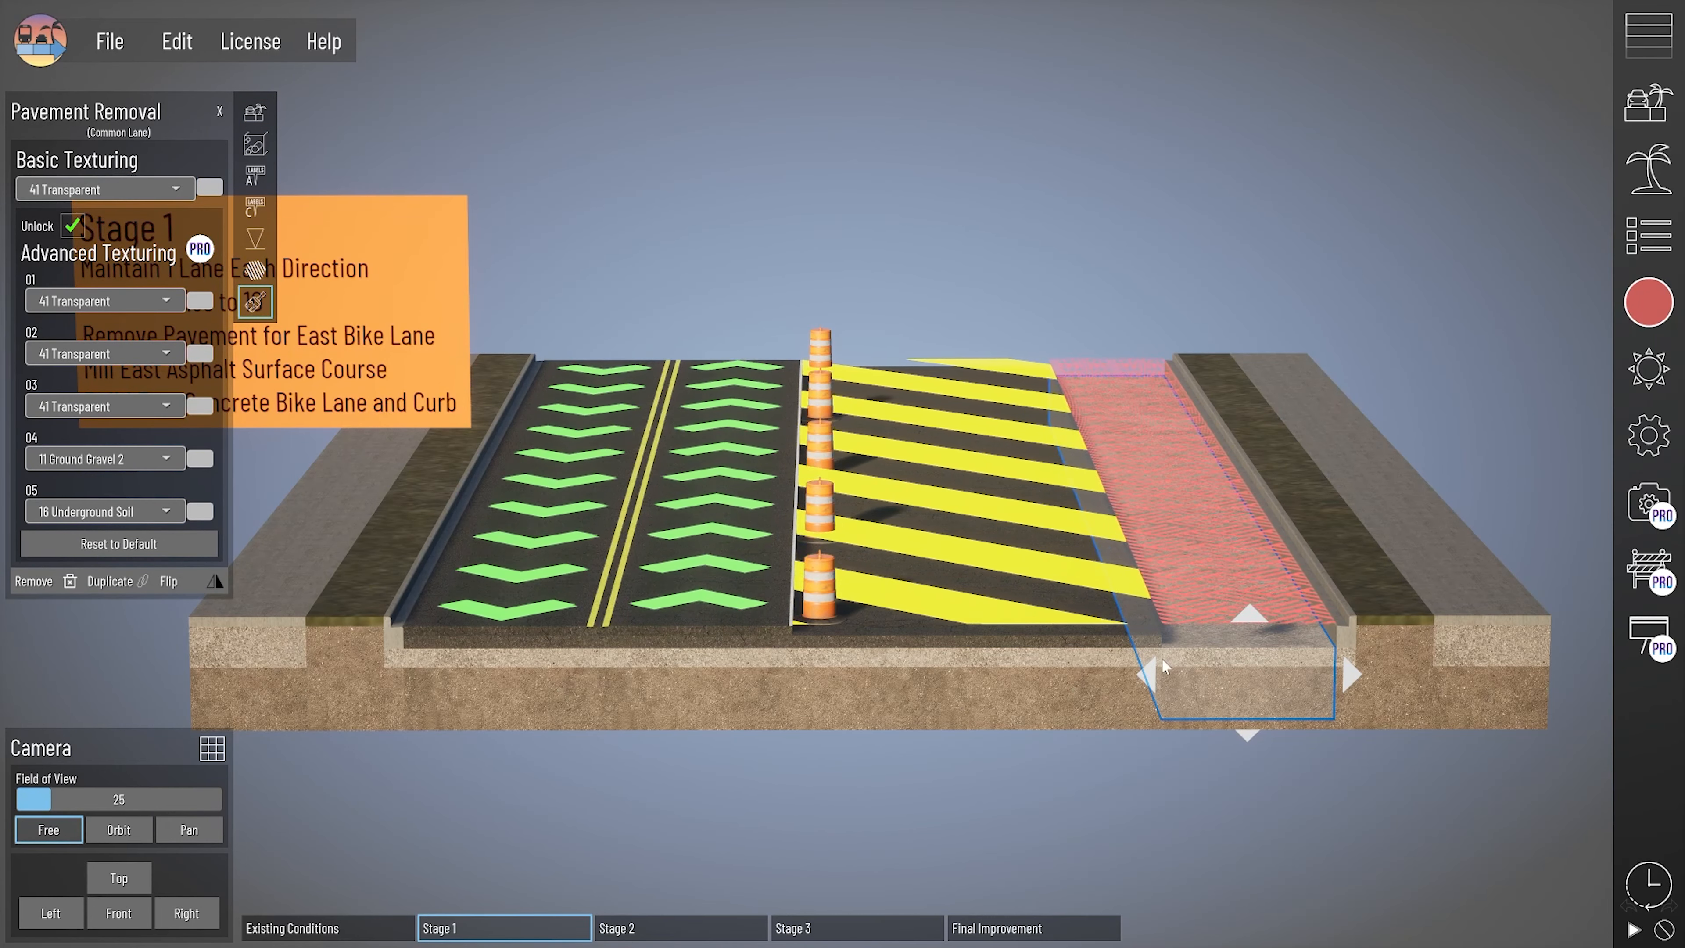
pyautogui.click(1090, 656)
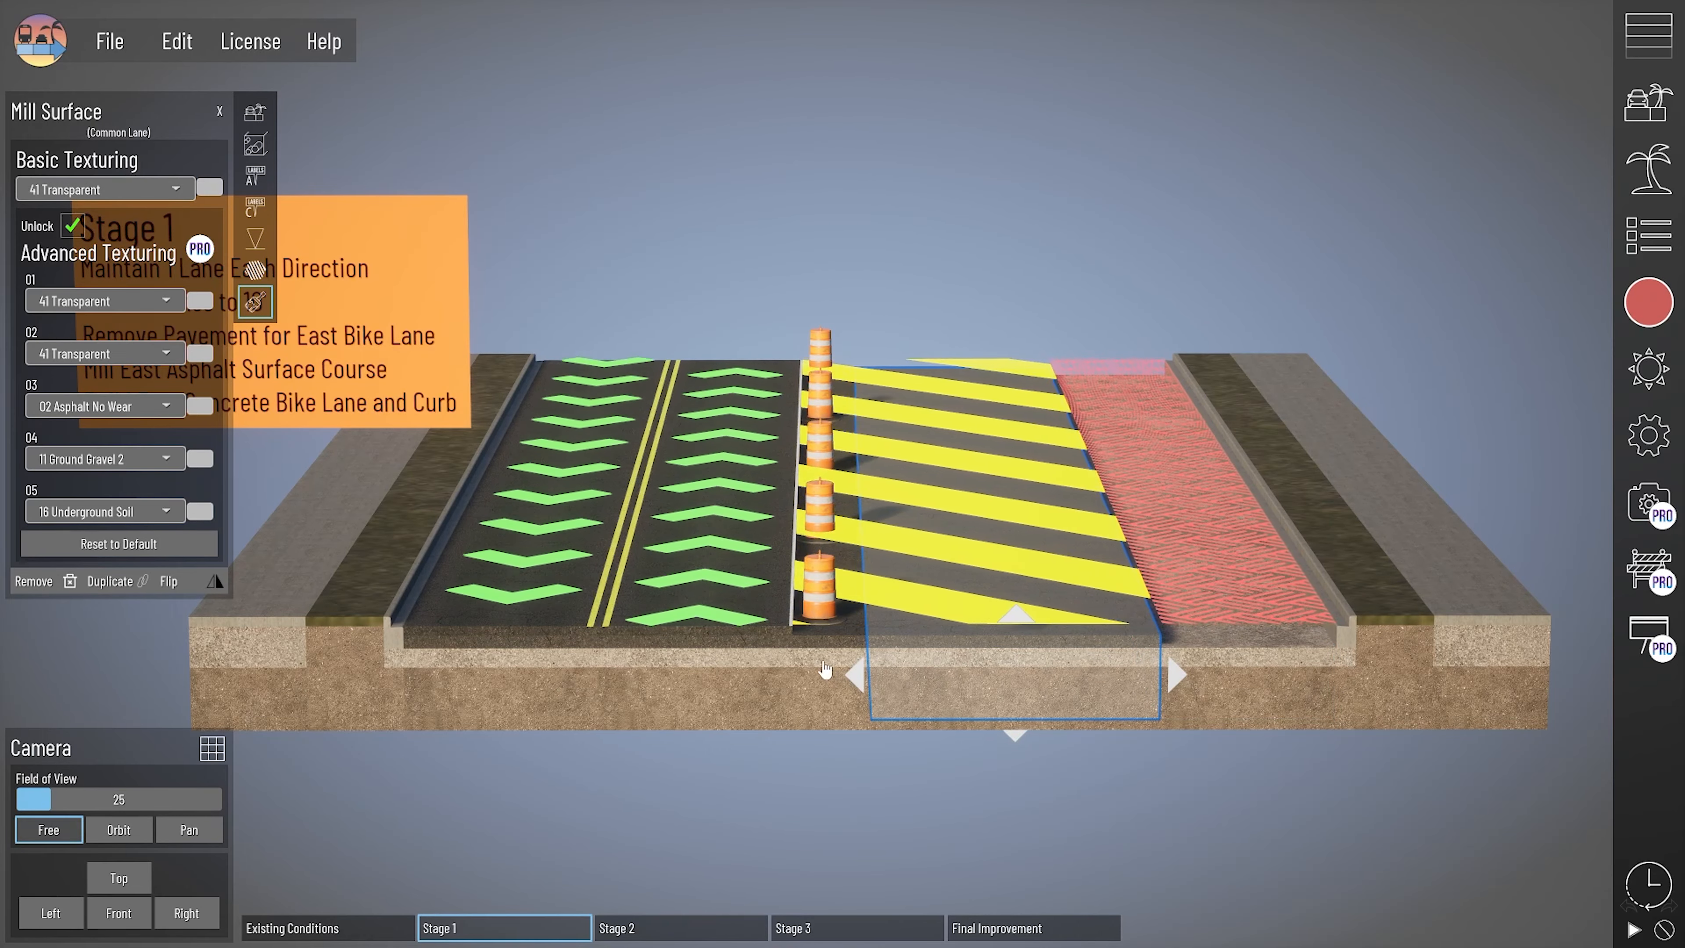
pyautogui.scroll(2, 797, 689)
pyautogui.moveTo(797, 786); pyautogui.dragTo(783, 743, button='right')
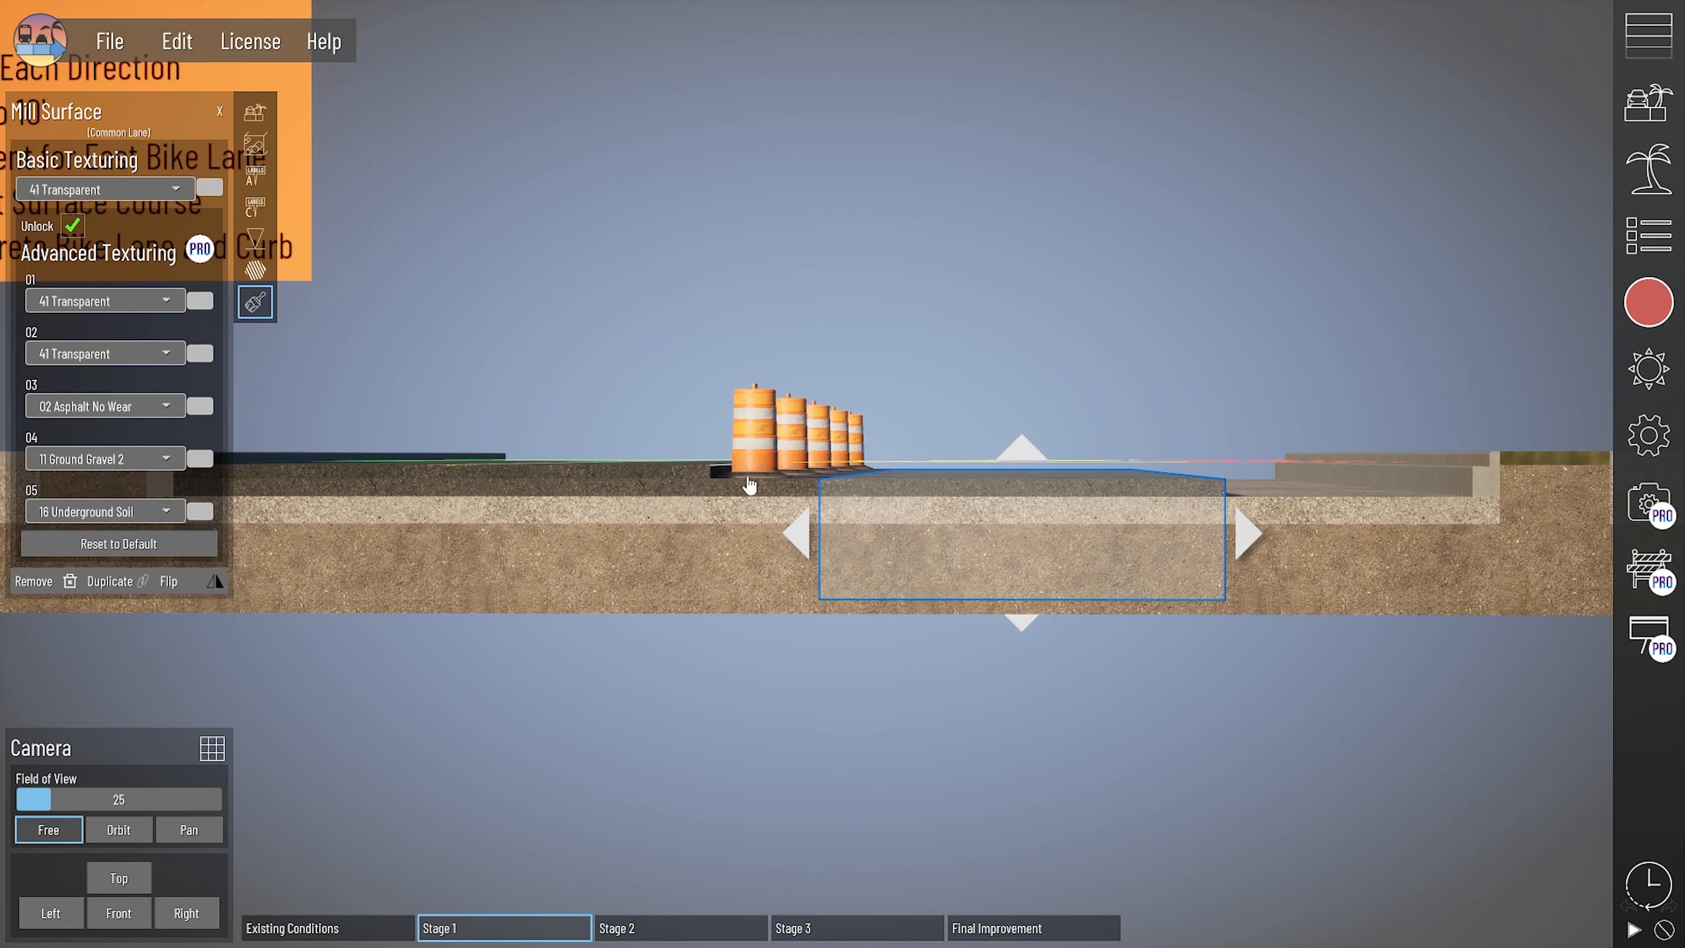
pyautogui.click(642, 502)
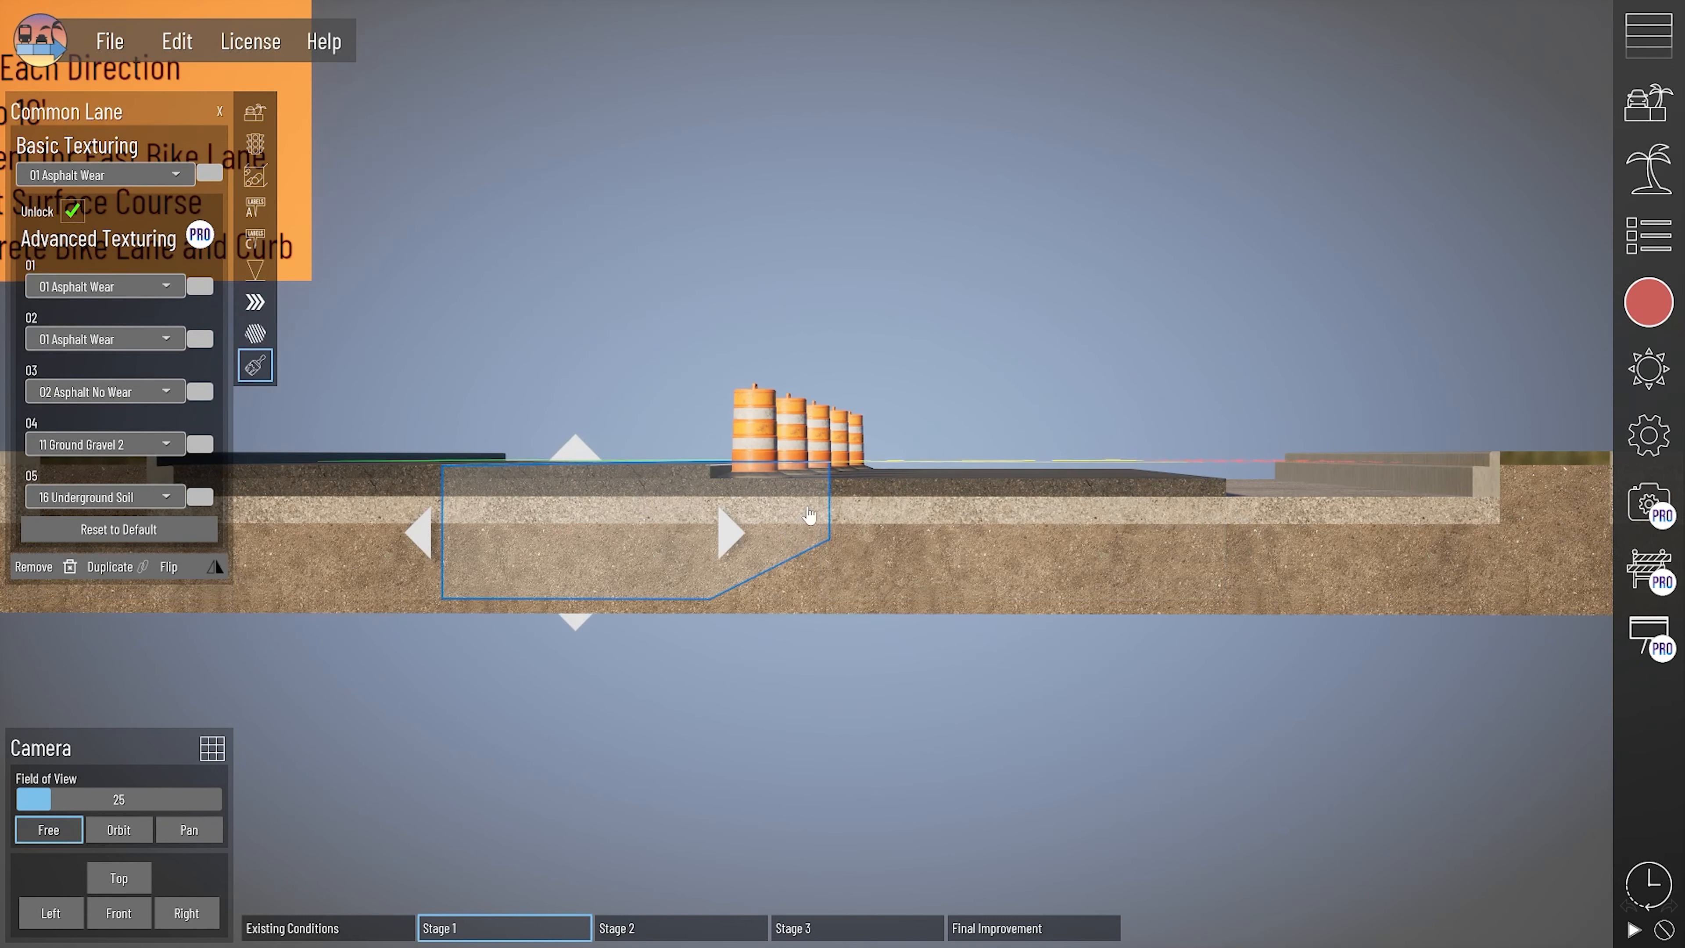
pyautogui.moveTo(863, 490); pyautogui.dragTo(854, 692, button='right')
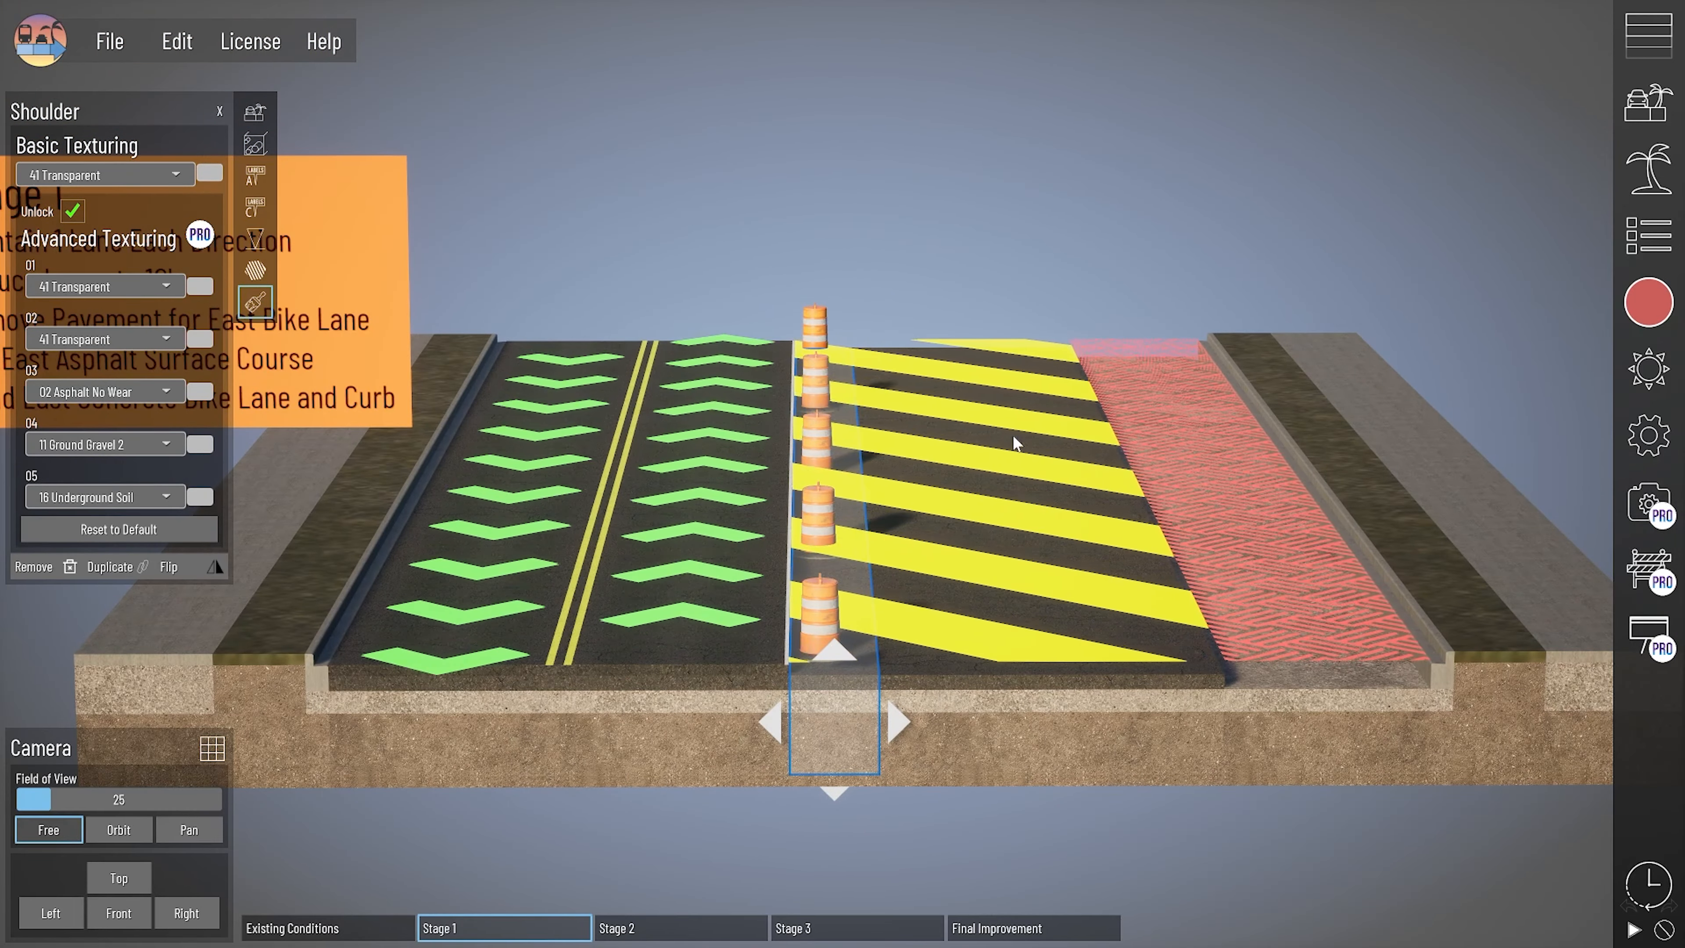
# - Review the remaining construction phases in order: Stage 2, Stage 3 and Final Improvement
pyautogui.click(662, 930)
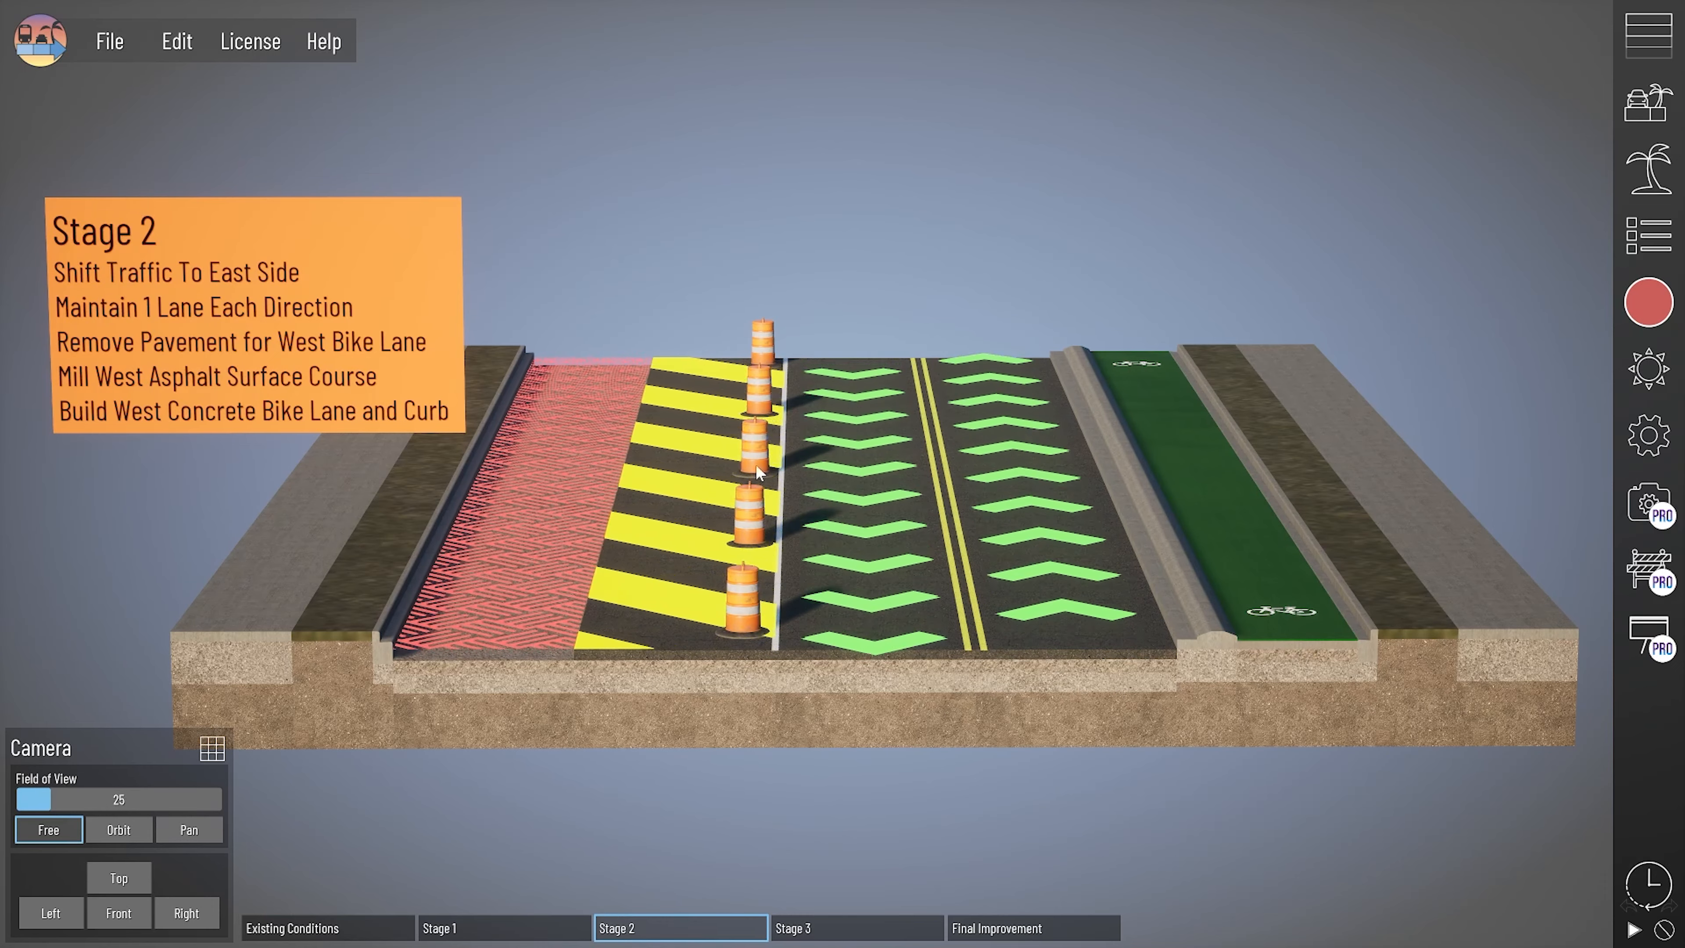
pyautogui.click(846, 928)
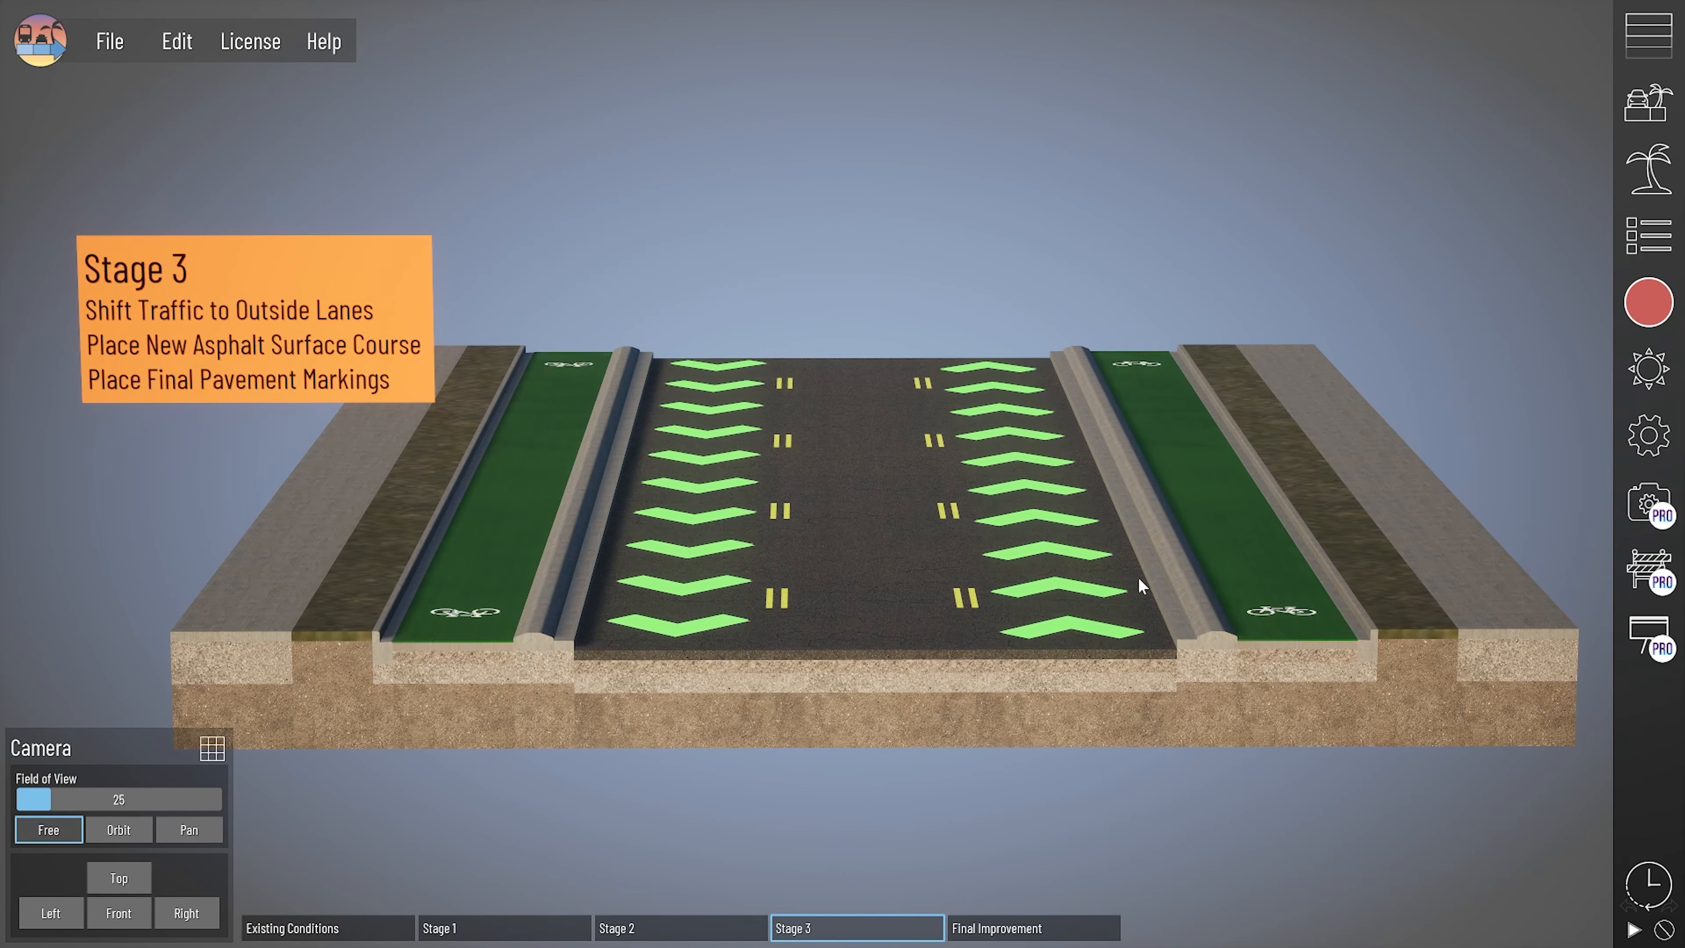
pyautogui.click(1055, 932)
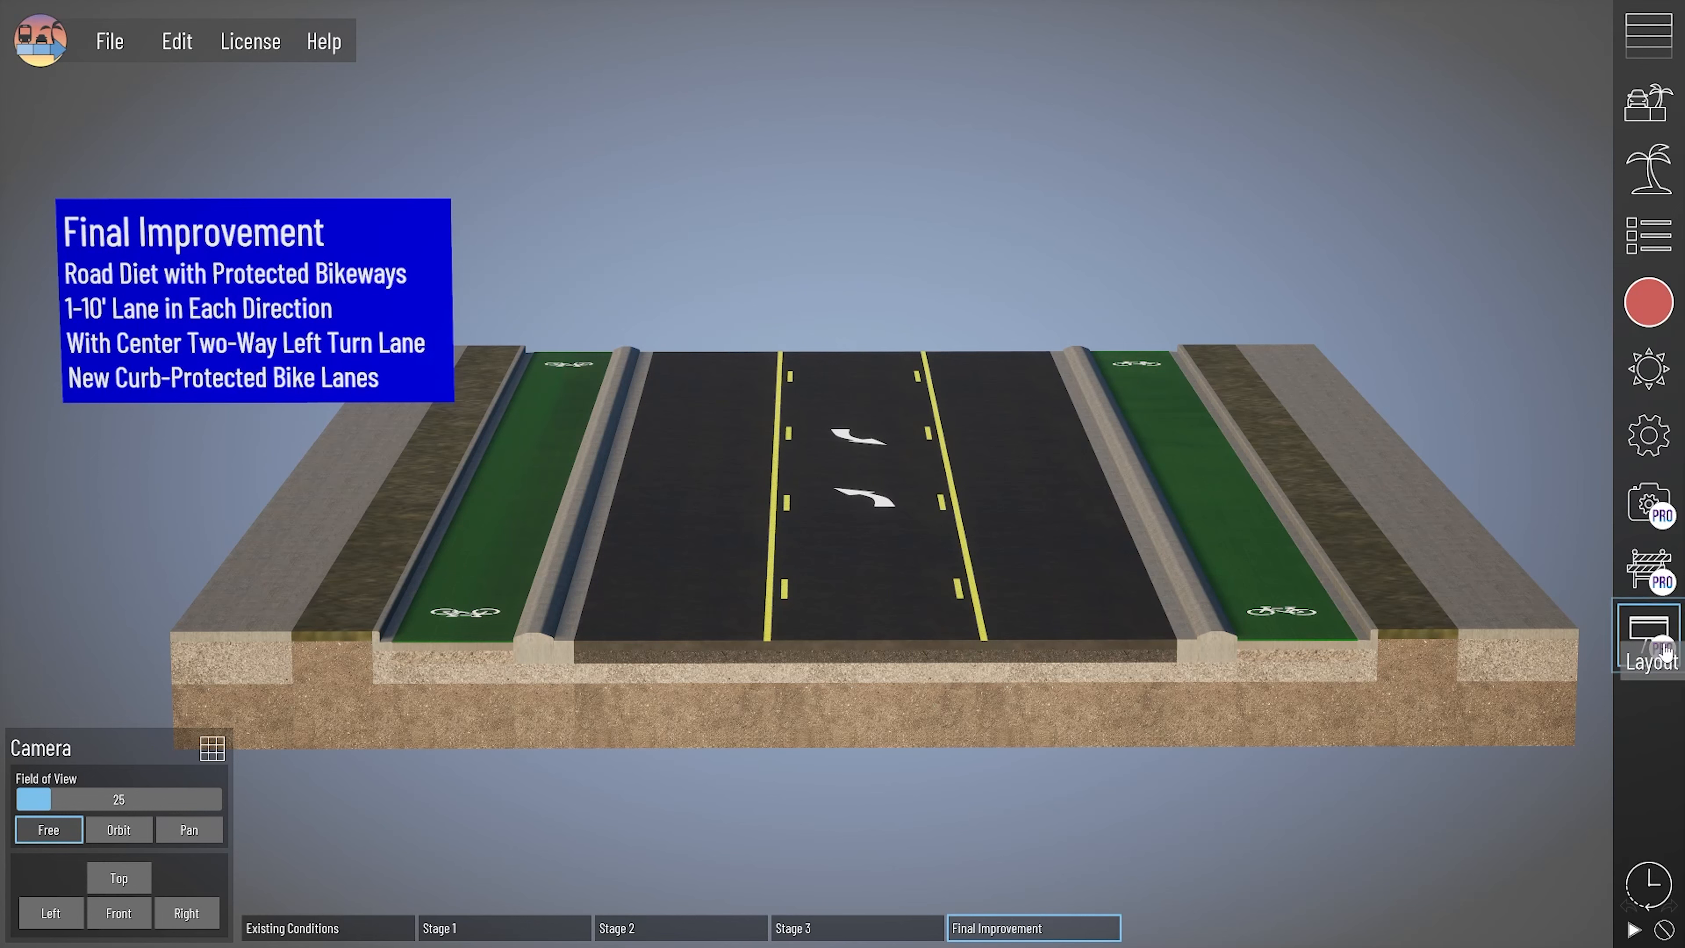
# - Create a new vertical layout containing the Existing Conditions, Stage 1, Stage 2, Stage 3 and Final Improvement phases
pyautogui.click(1650, 634)
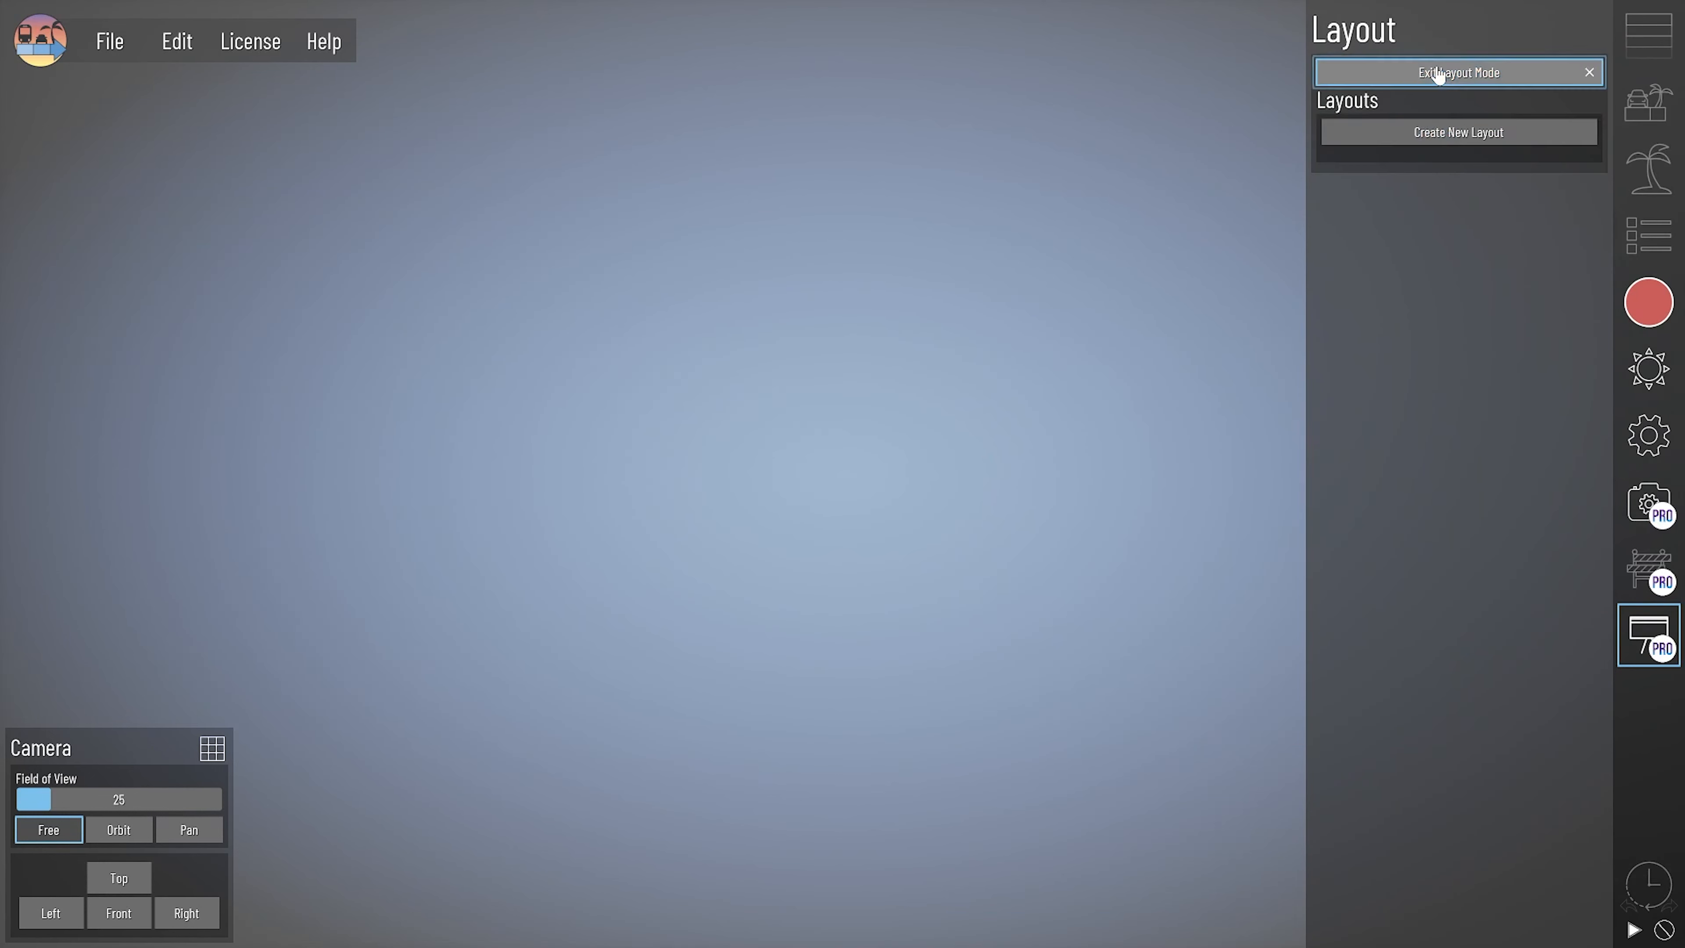
pyautogui.click(1410, 181)
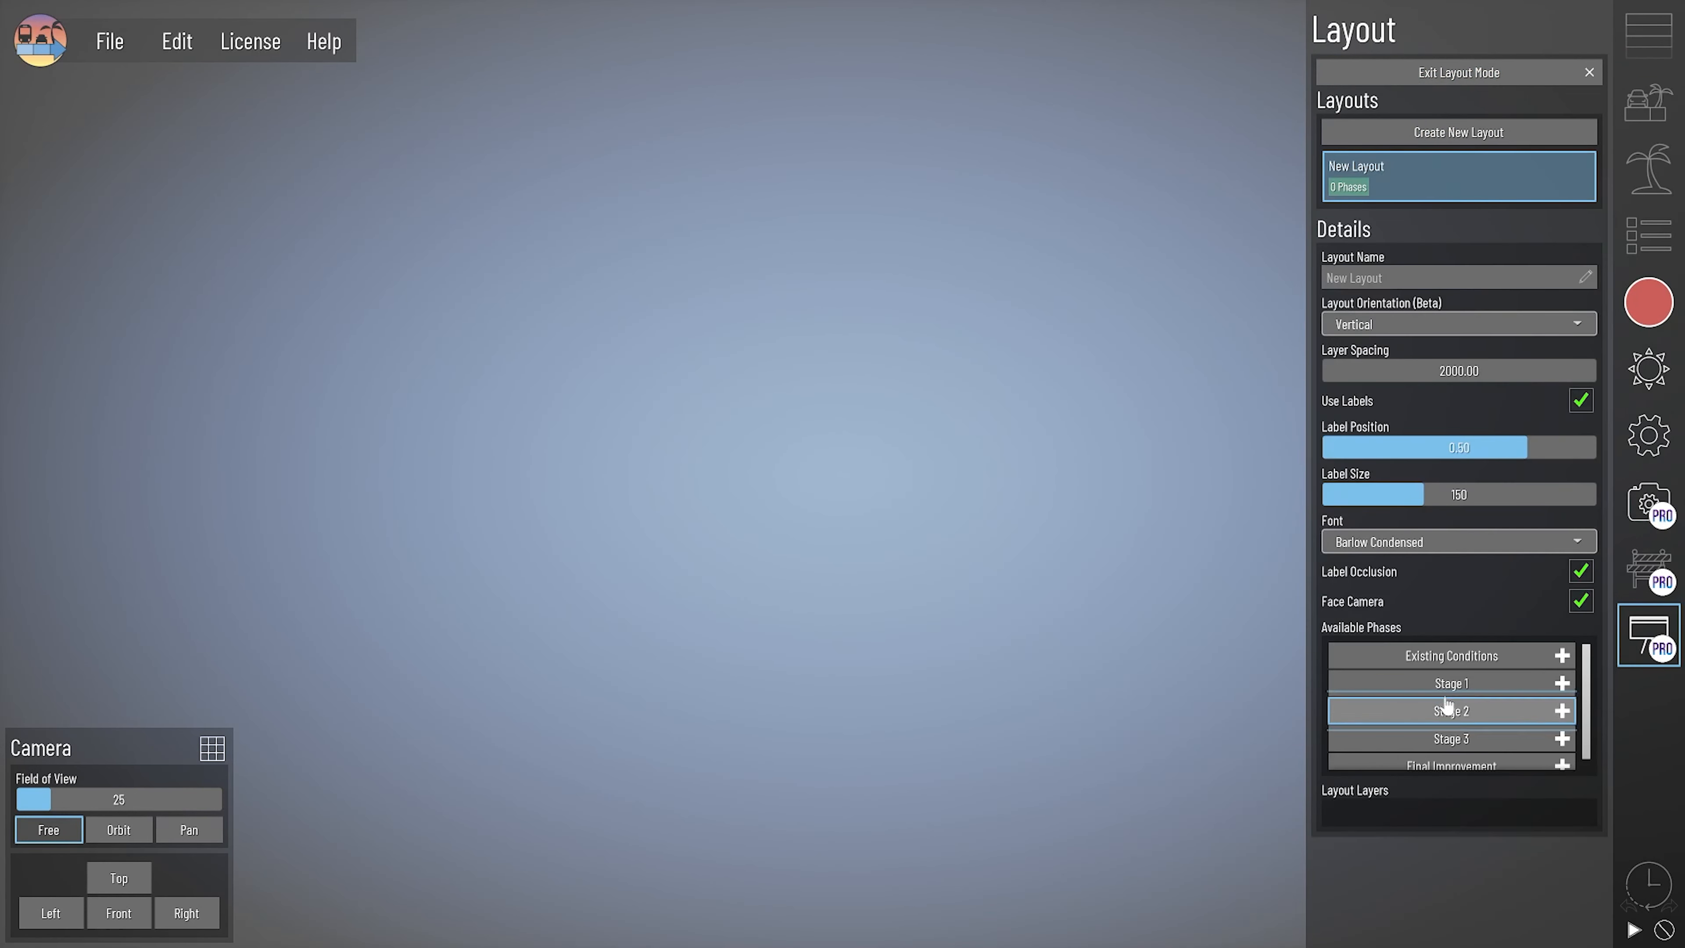
pyautogui.click(1433, 654)
pyautogui.click(1446, 682)
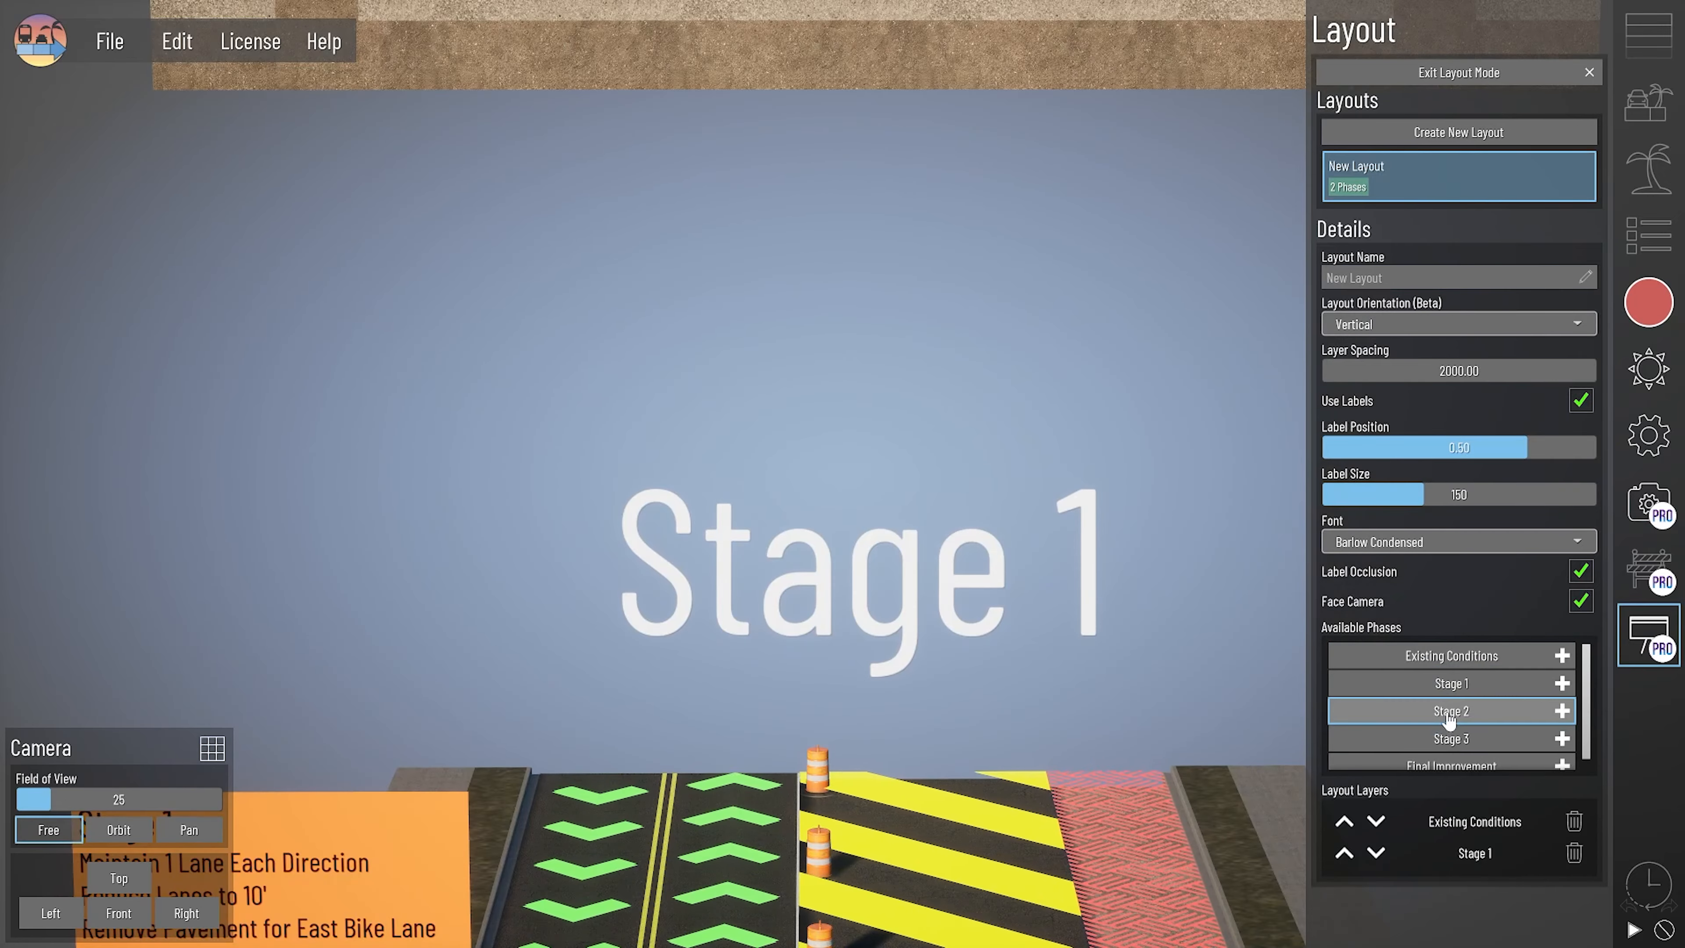
pyautogui.click(1450, 709)
pyautogui.click(1457, 739)
pyautogui.click(1457, 760)
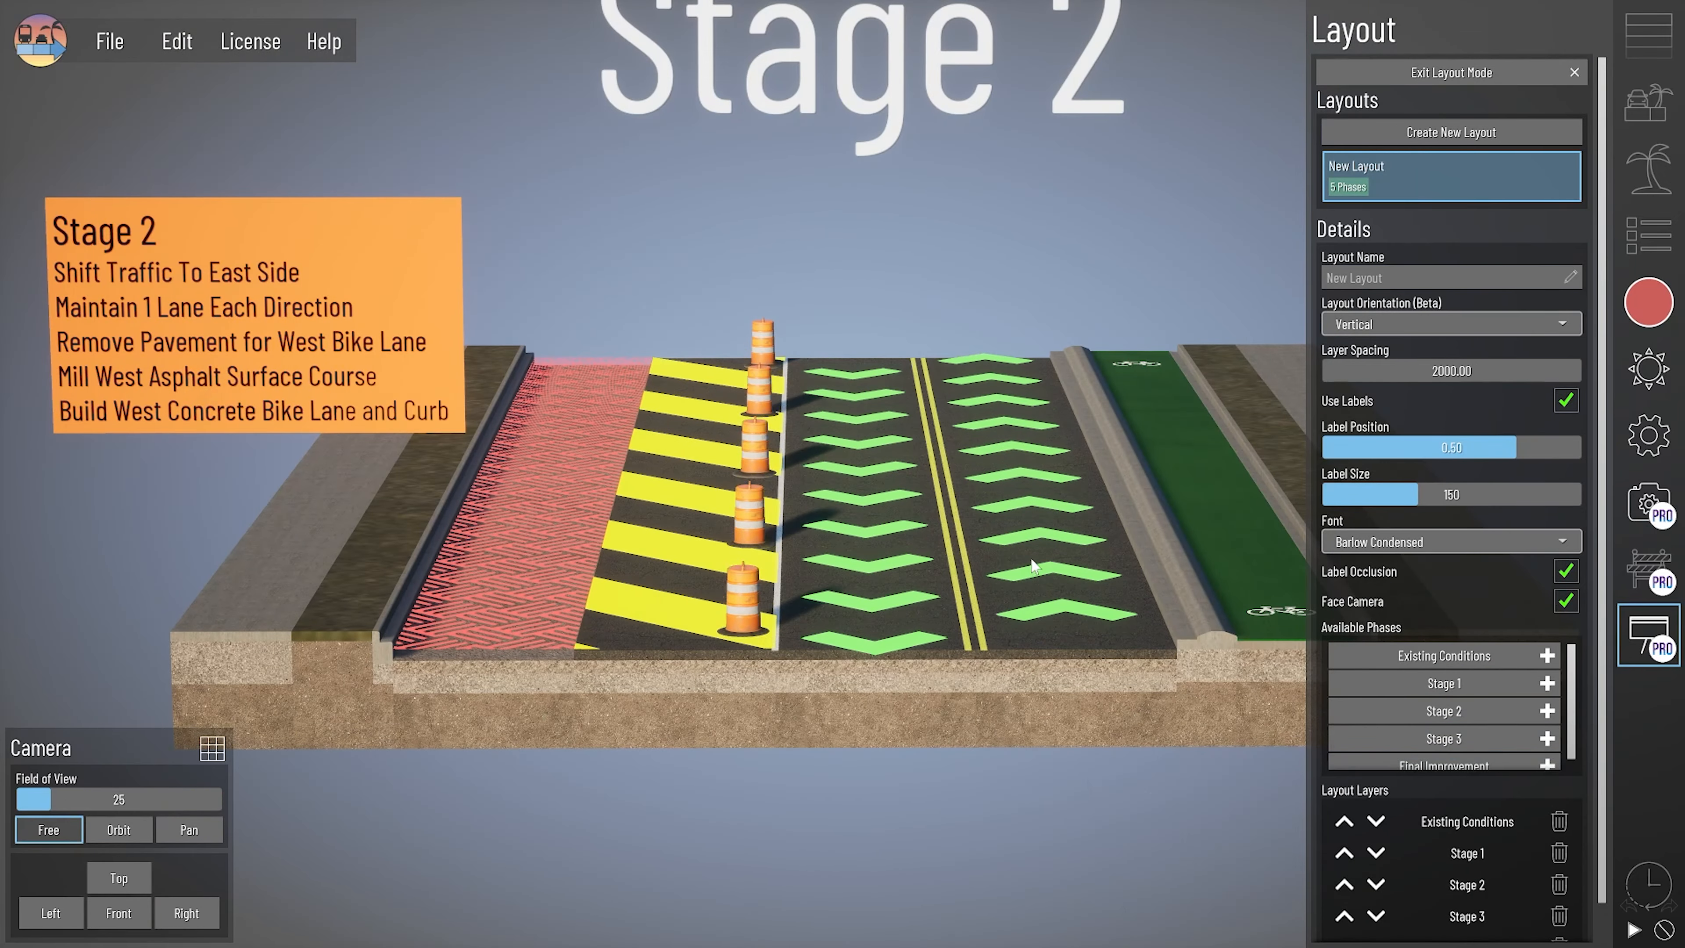
# - Activate the saved camera Layout Mode - Pan Down and turn off the layout's phase labels
pyautogui.click(1650, 307)
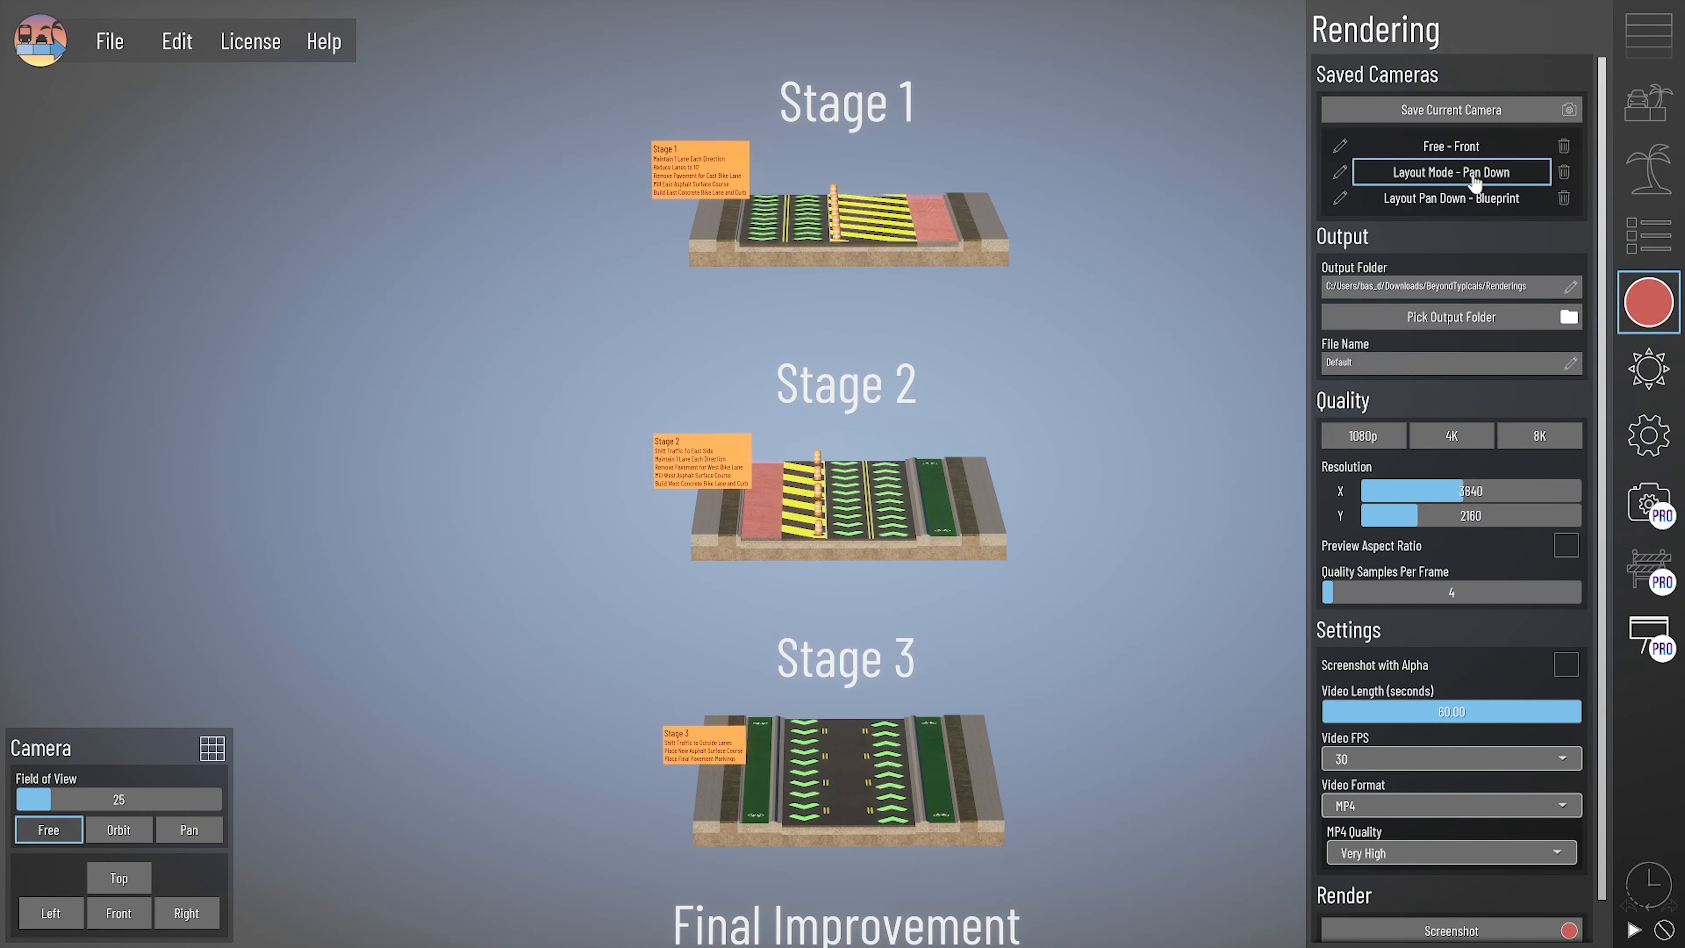
pyautogui.click(1451, 172)
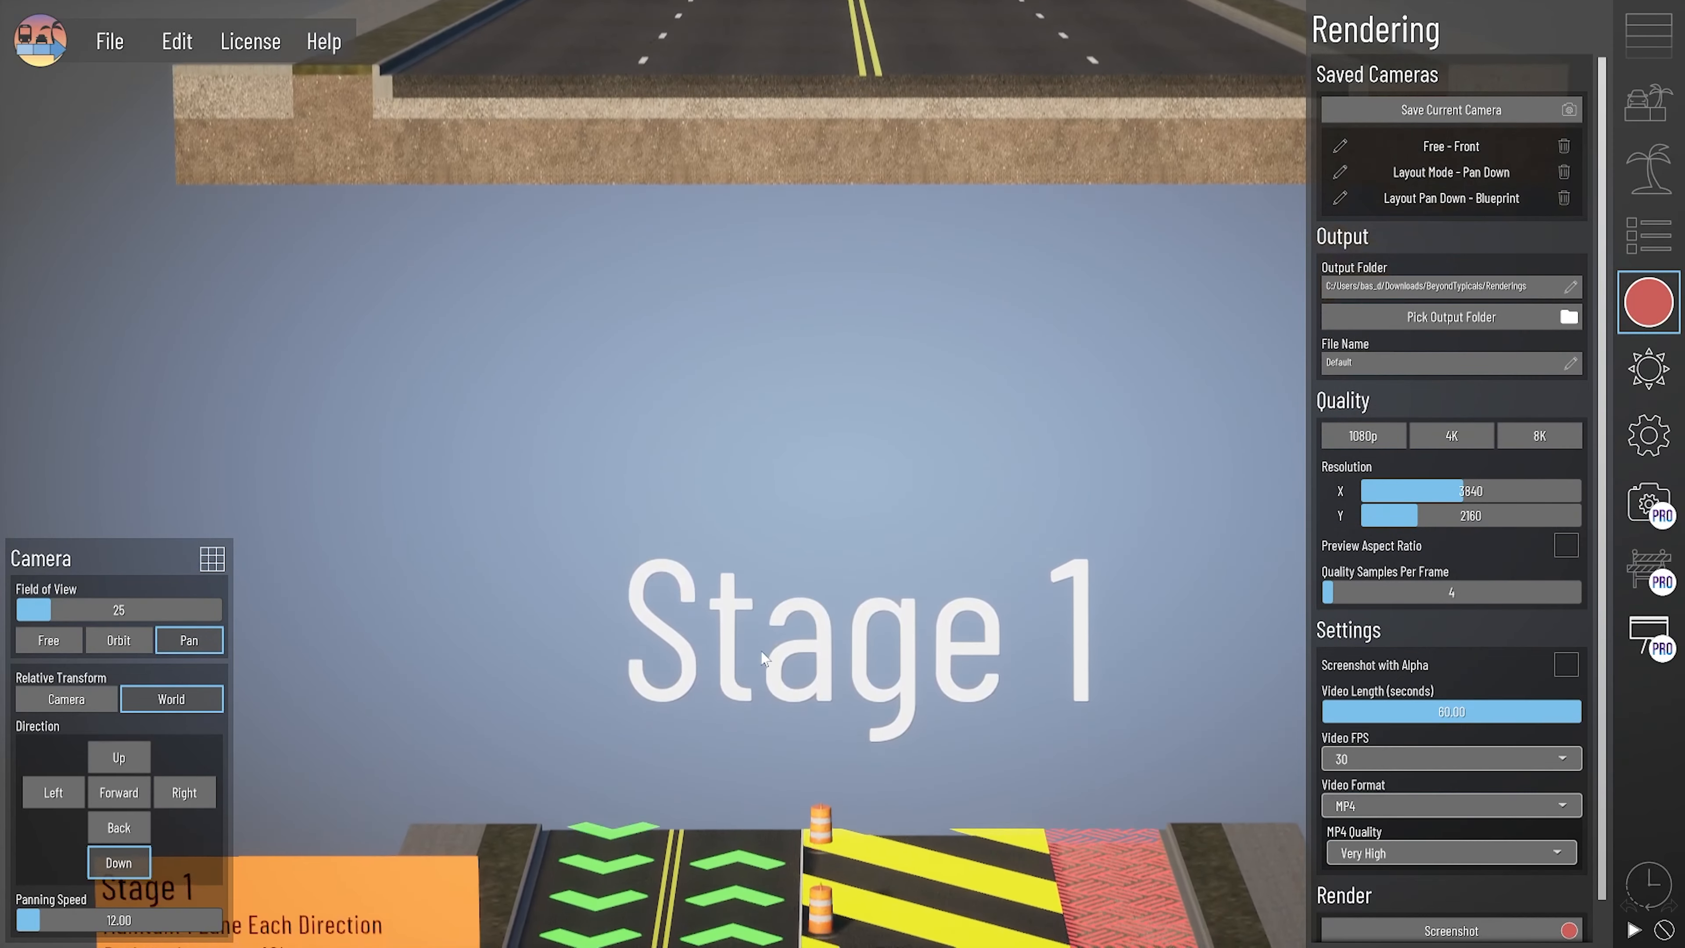
pyautogui.click(1650, 636)
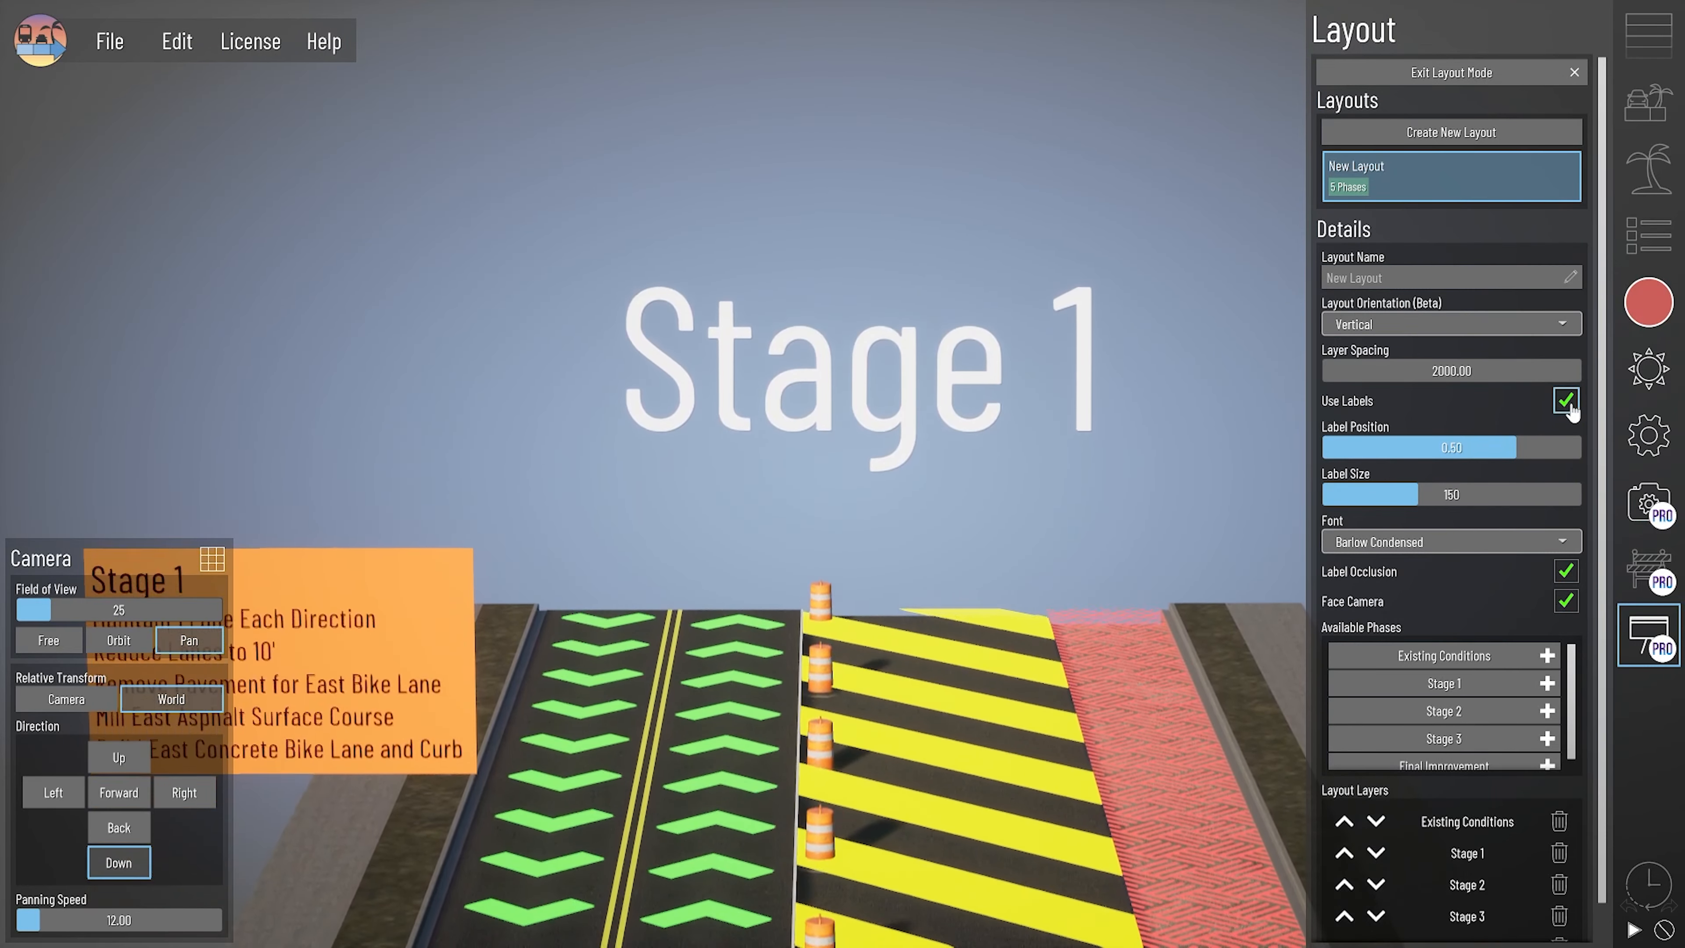
pyautogui.click(1566, 401)
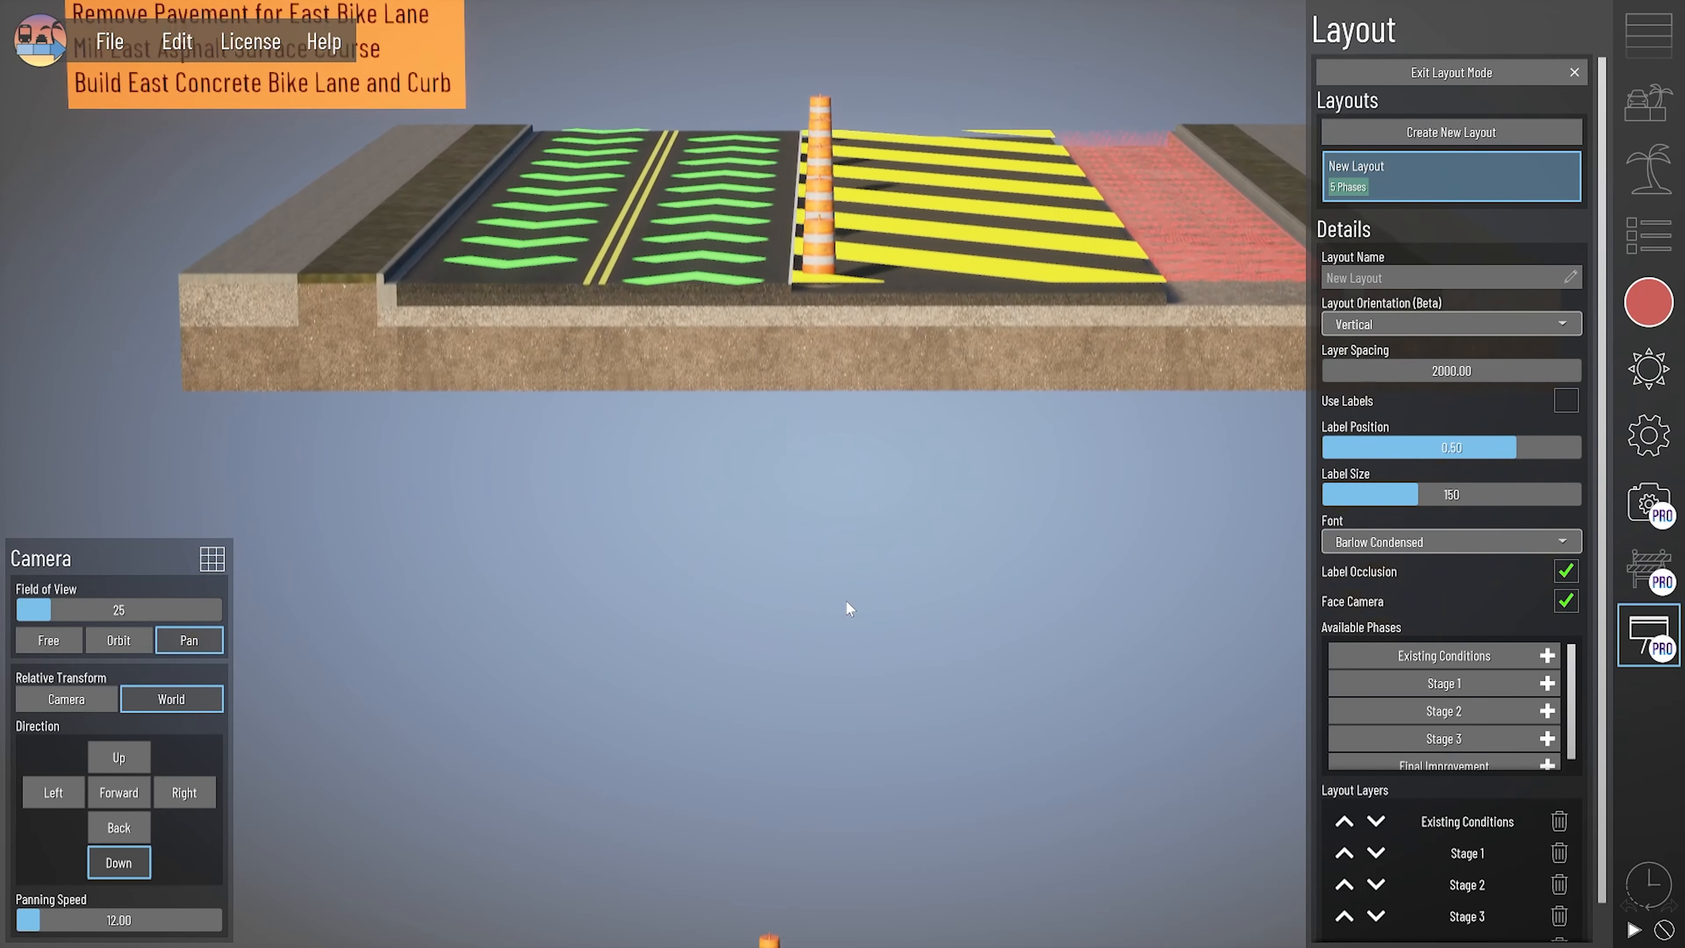
# - Activate the saved camera Layout Pan Down - Blueprint for the layout
pyautogui.click(1649, 302)
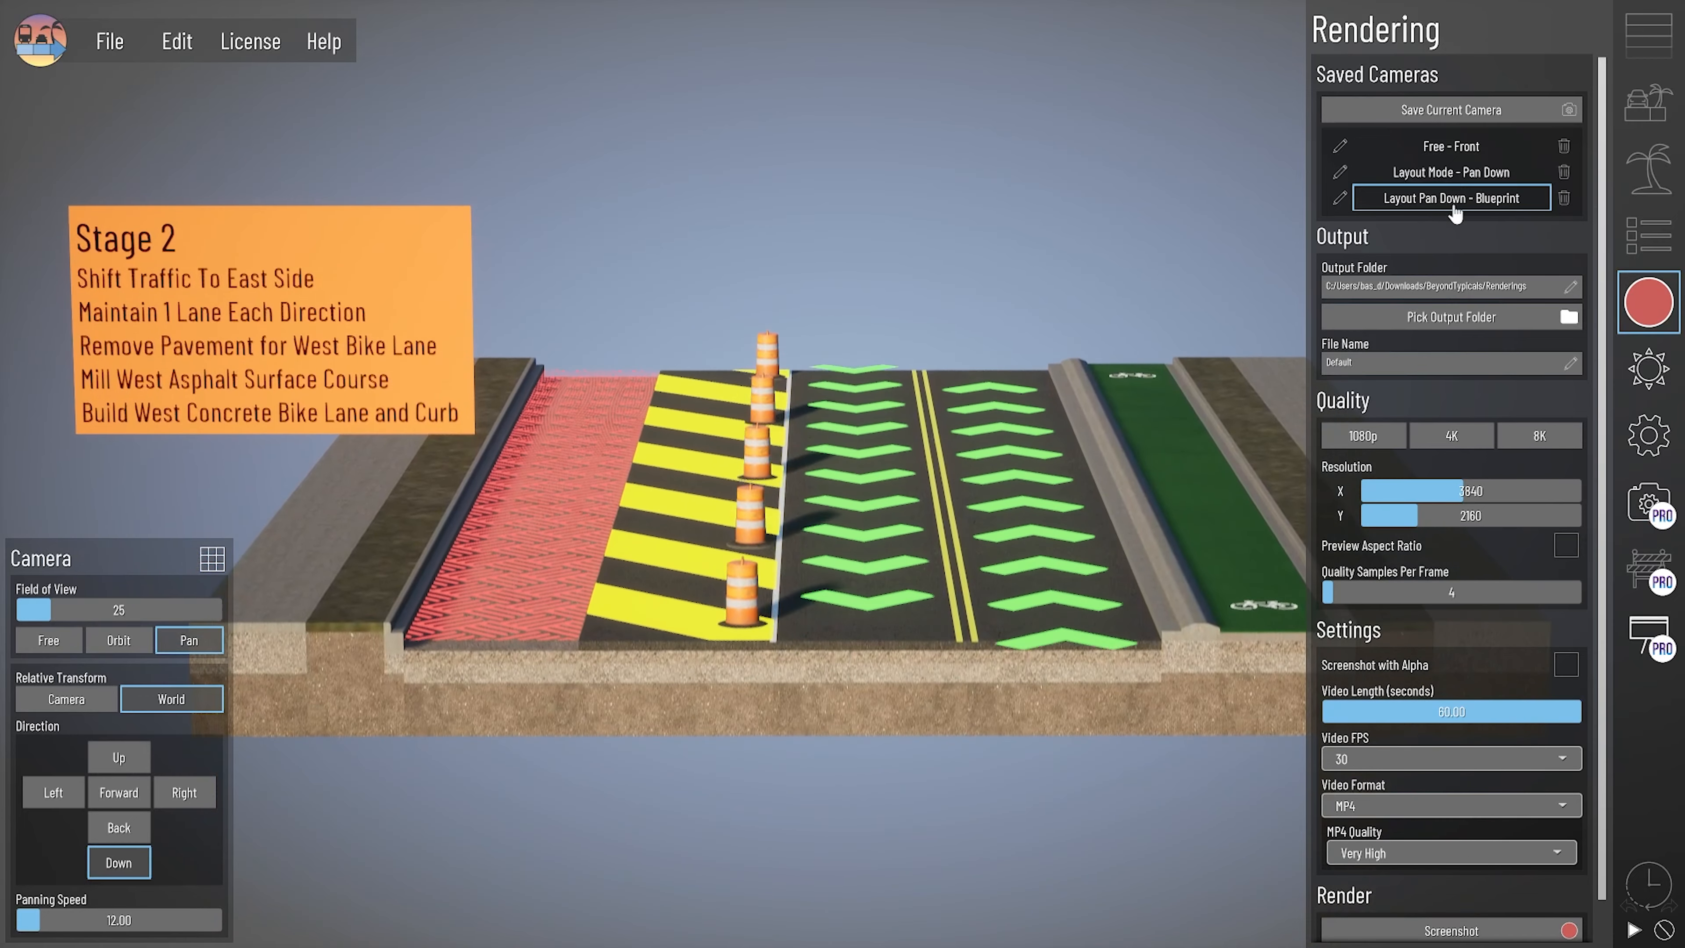
pyautogui.click(1460, 211)
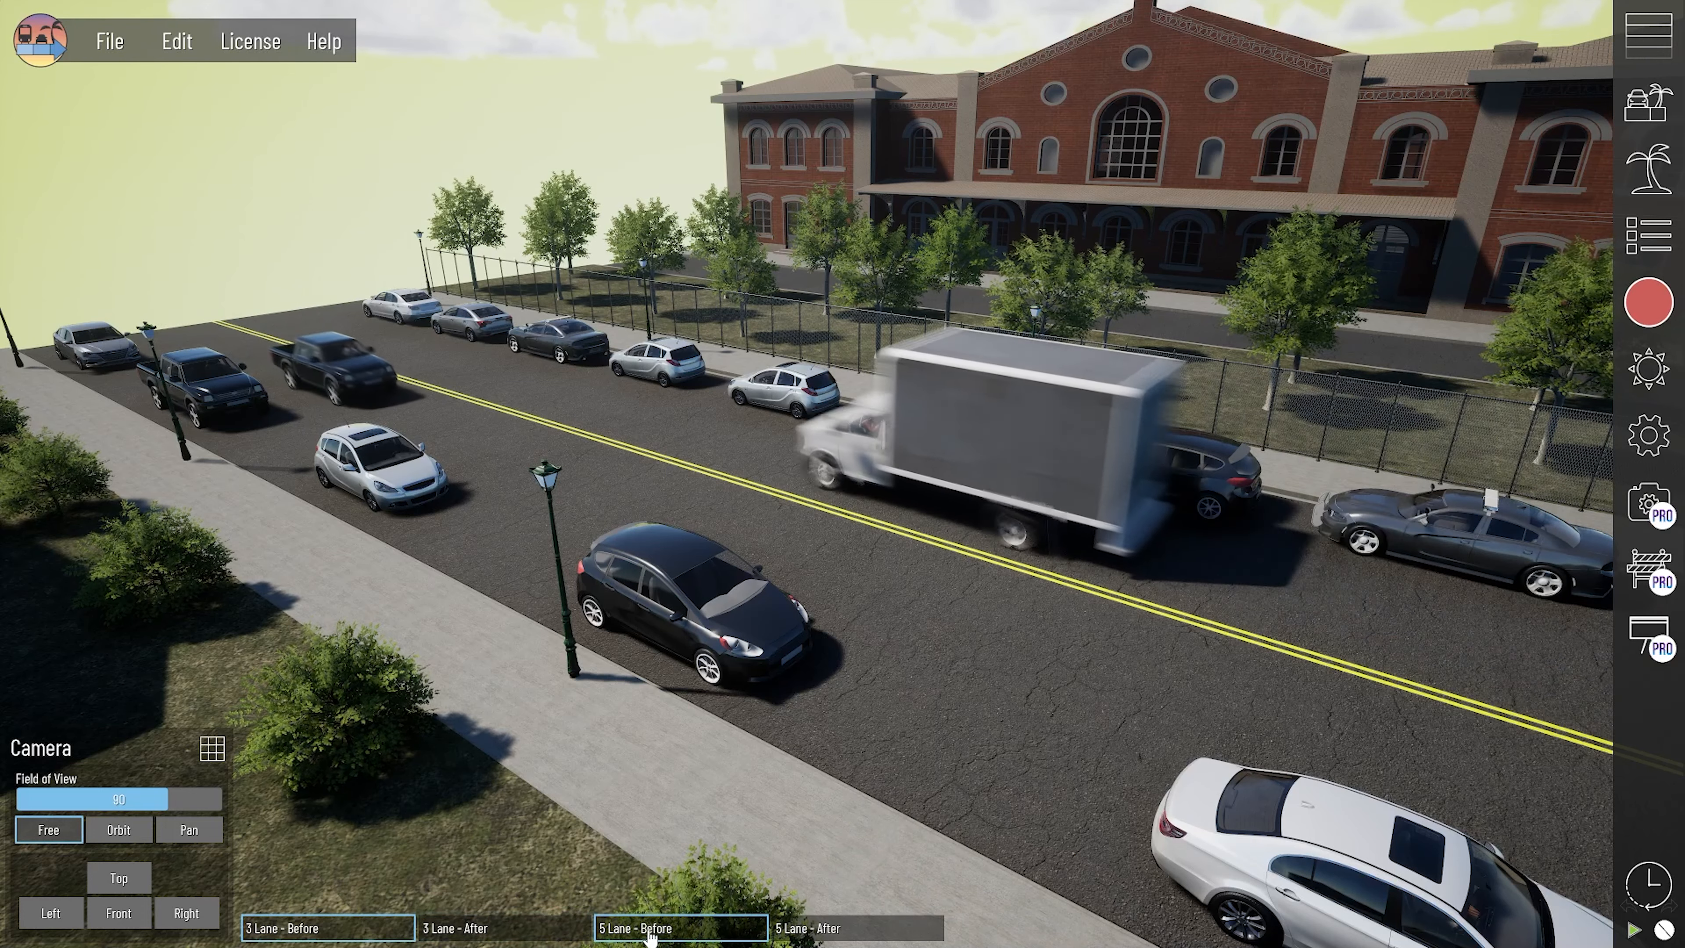
# - Compare the 5 Lane - Before and 3 Lane - Before phases, and display the 3 Lane - After phase
pyautogui.click(647, 933)
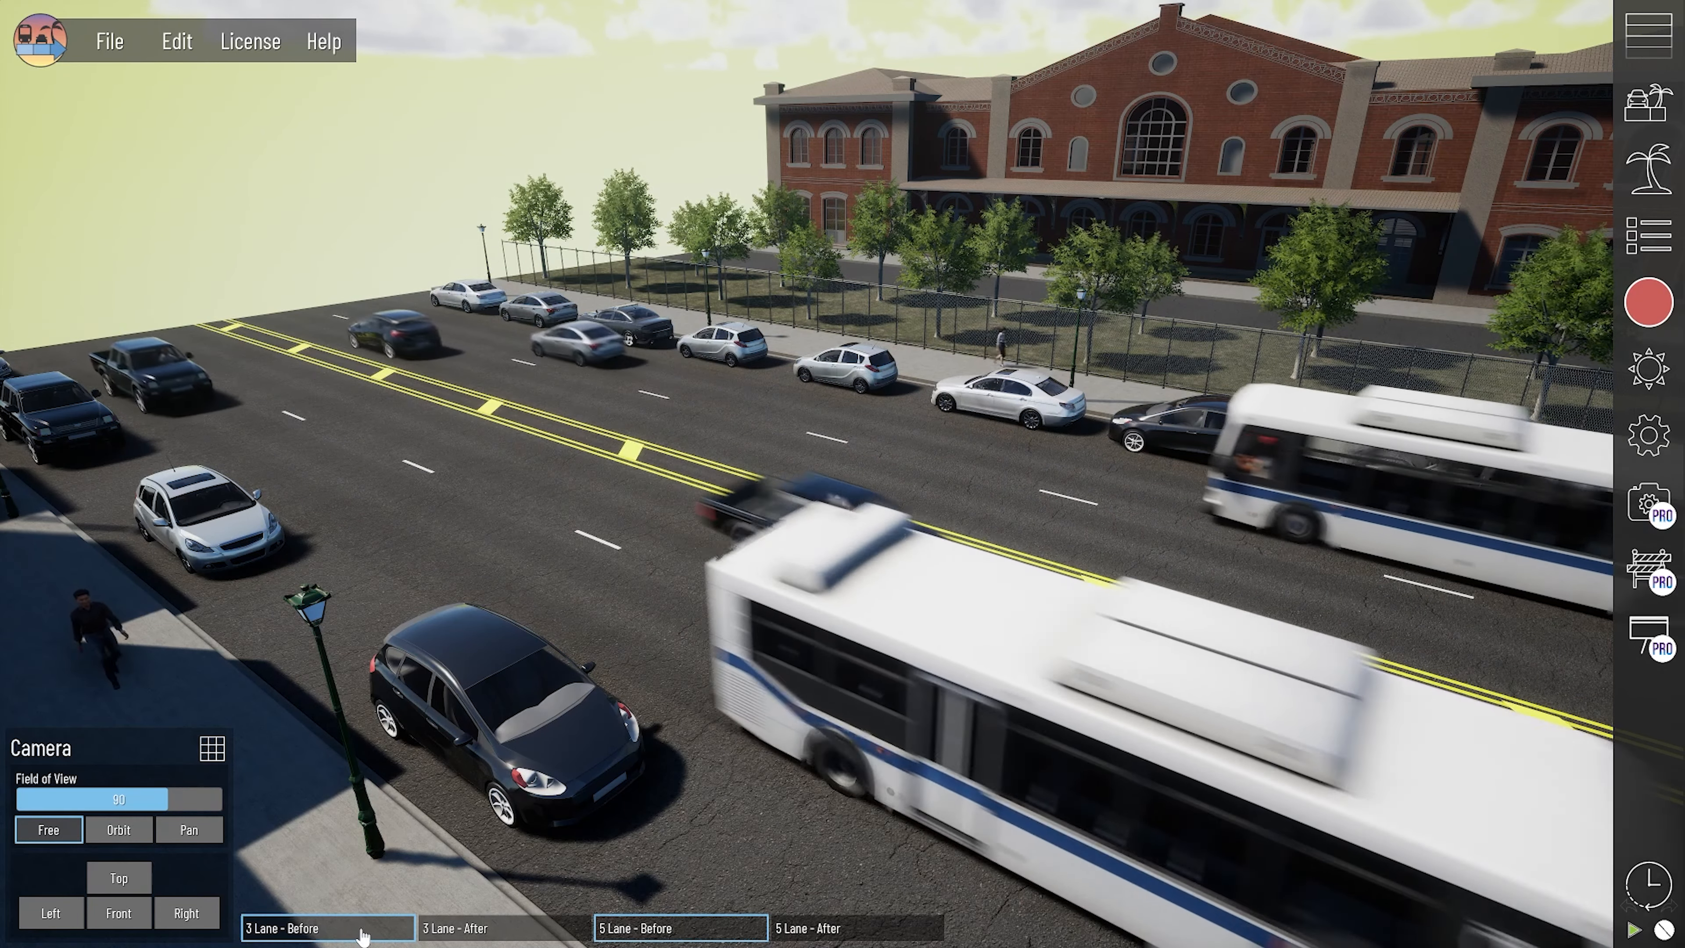
pyautogui.click(499, 929)
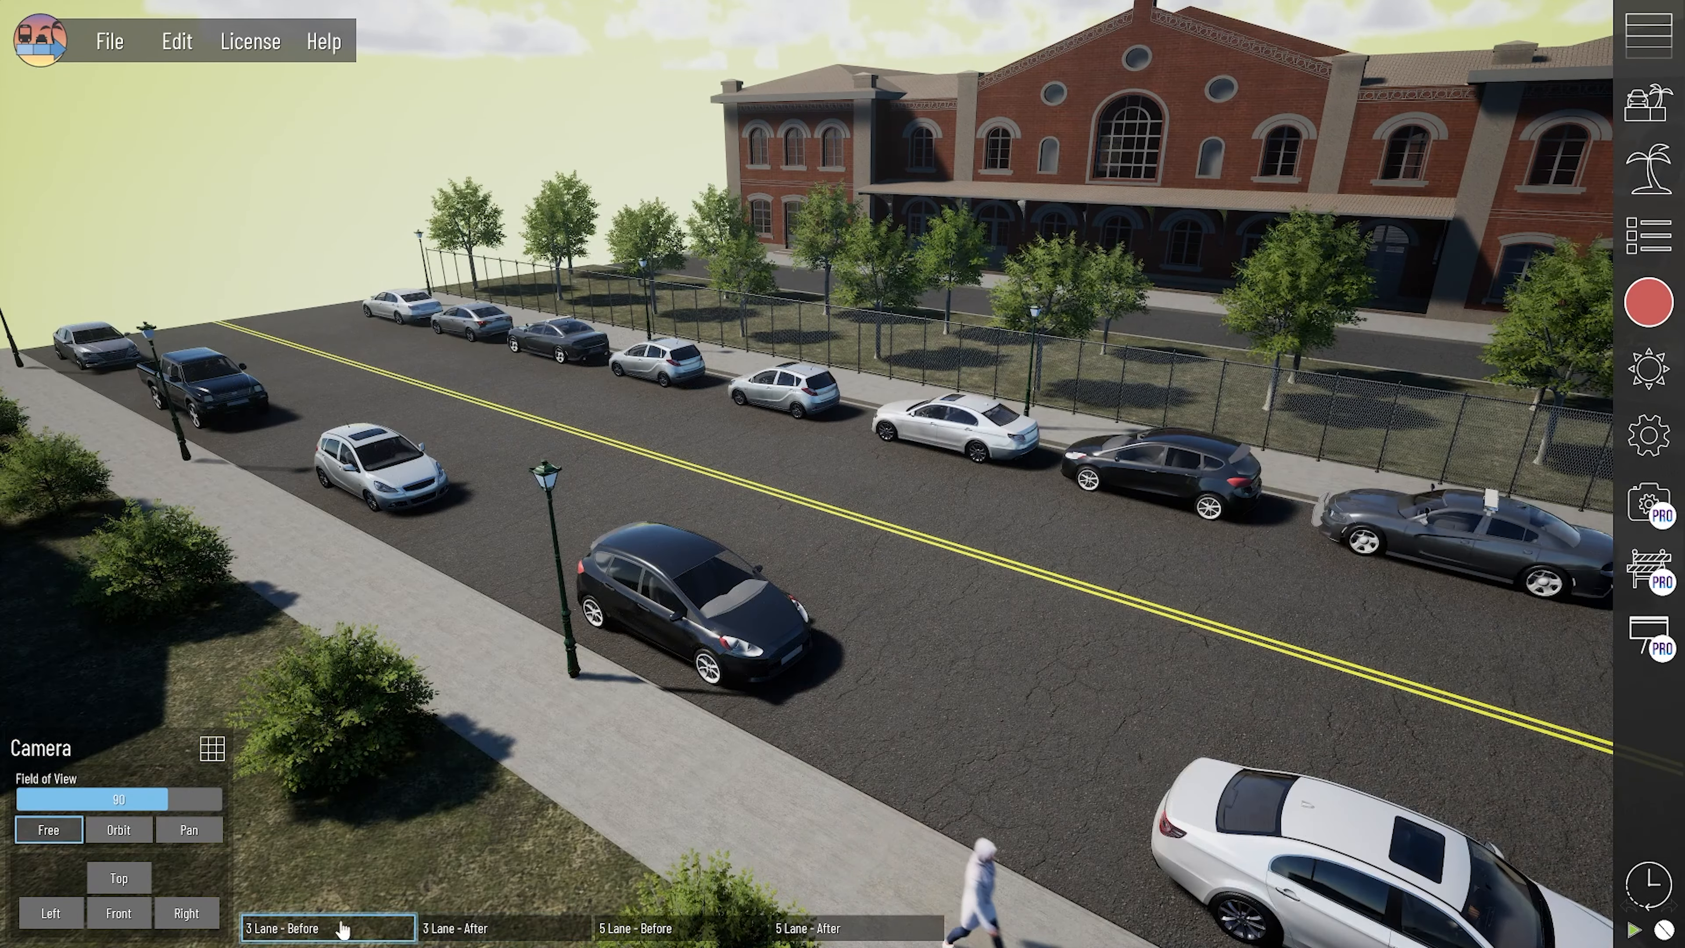
pyautogui.click(462, 930)
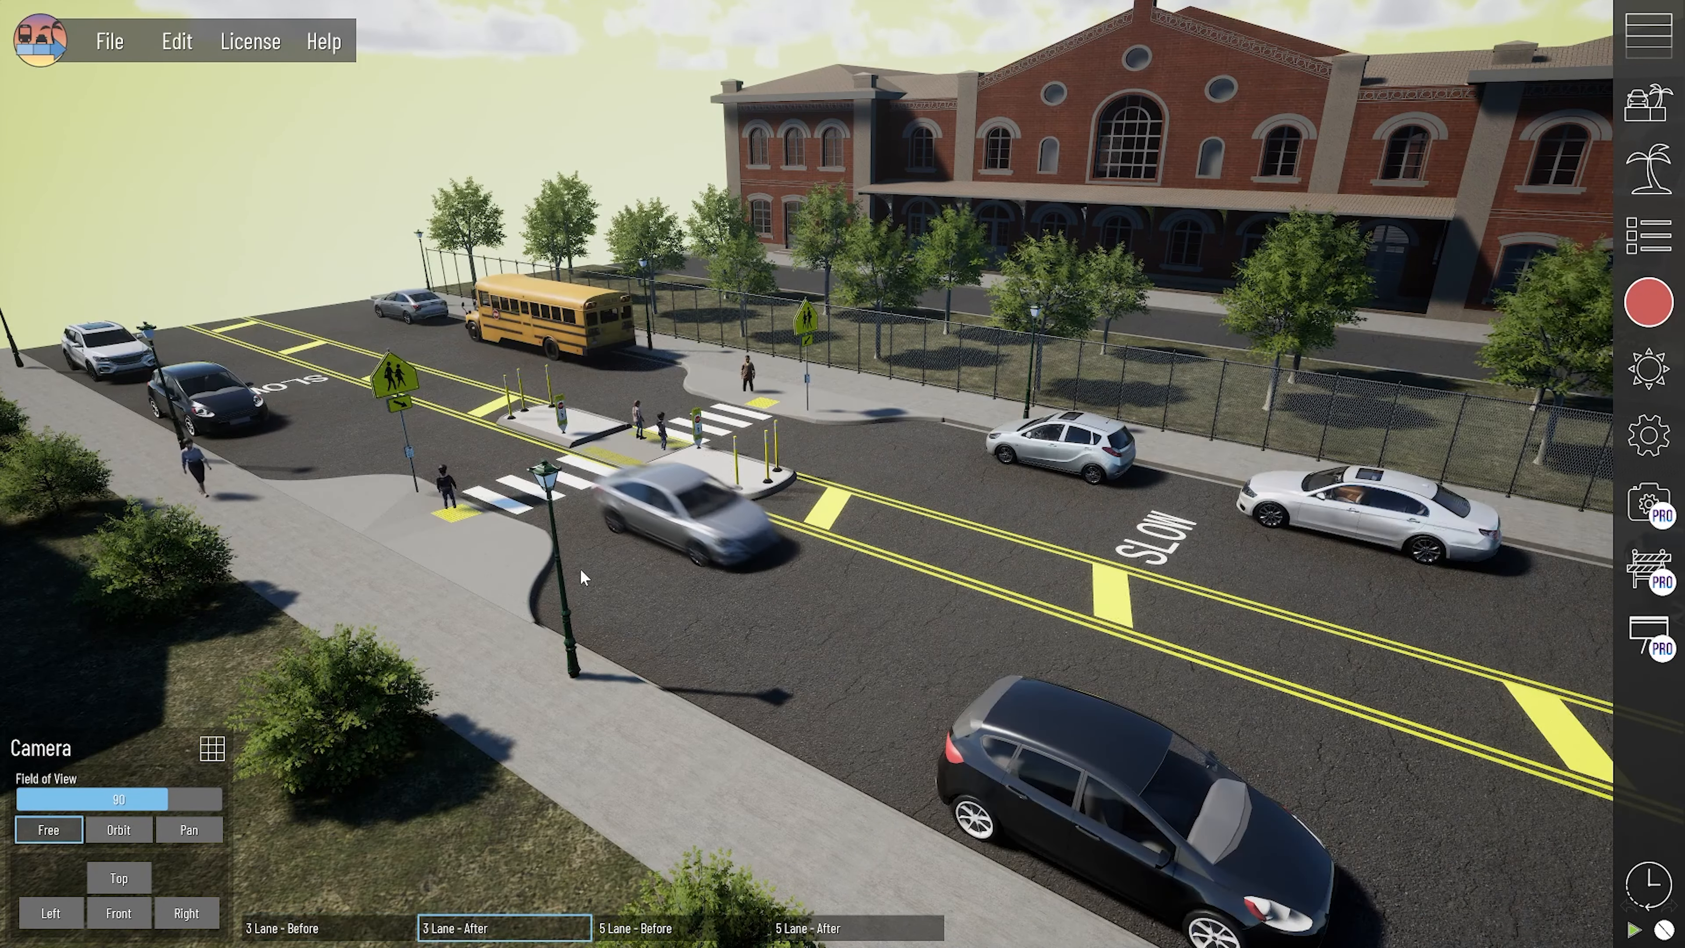
# - Examine the pedestrian crossing and refuge island up close, including the assets placed on the Median section
pyautogui.moveTo(430, 526); pyautogui.dragTo(412, 542, button='middle')
pyautogui.scroll(2, 412, 541)
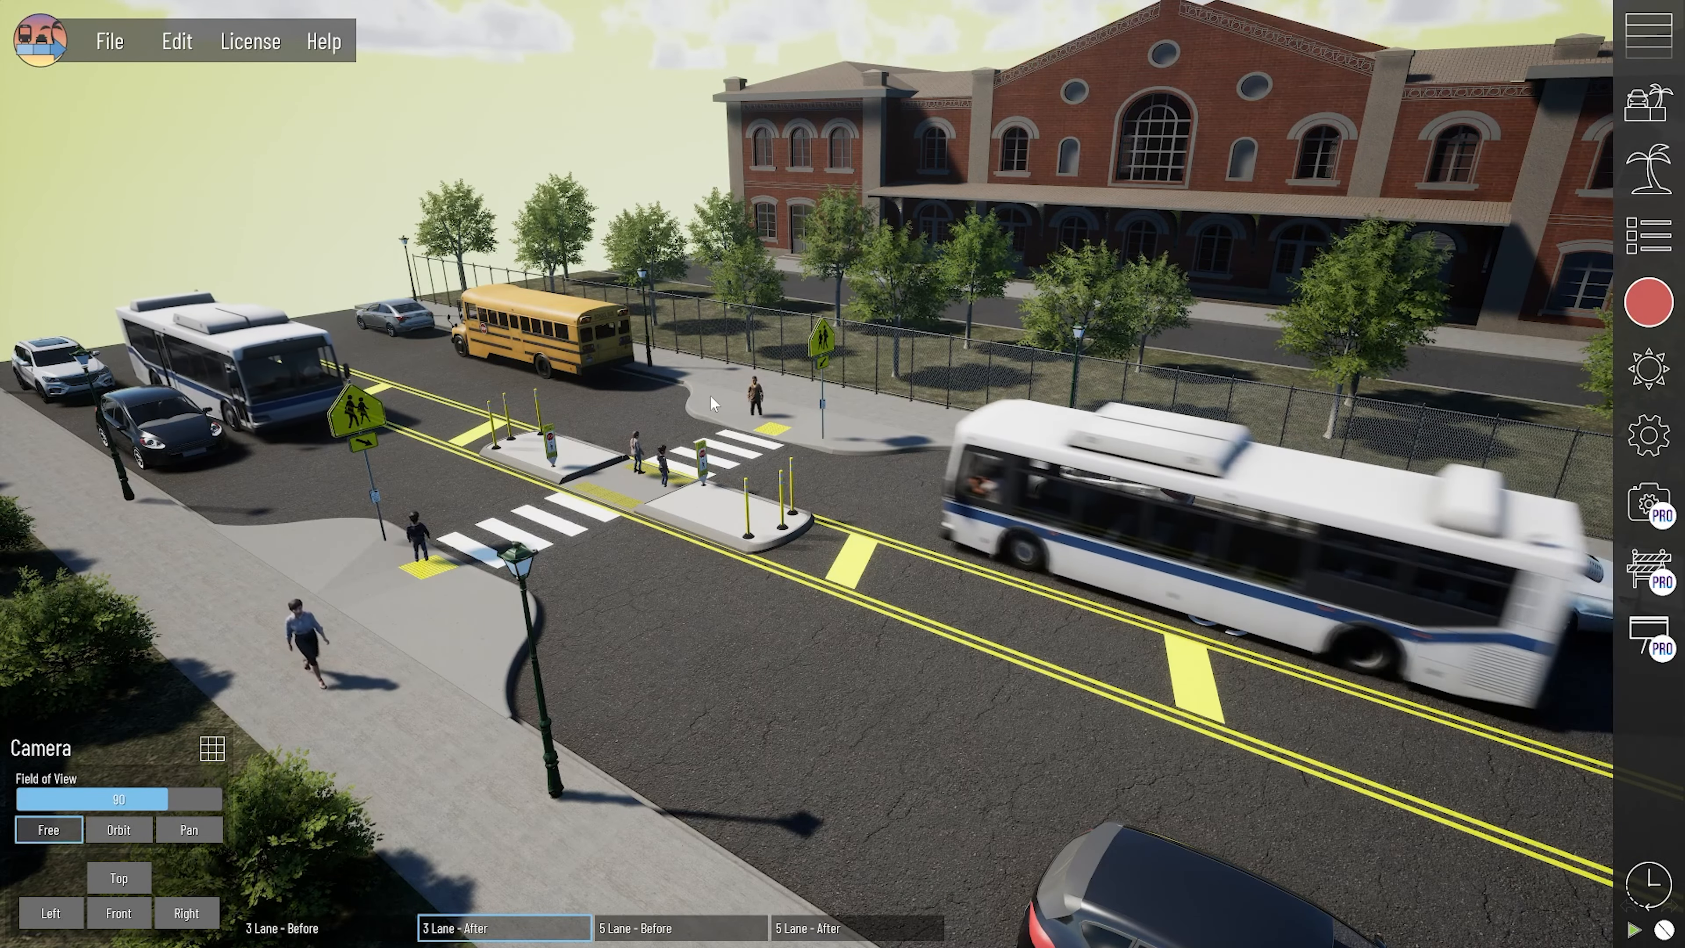
pyautogui.moveTo(556, 452); pyautogui.dragTo(682, 486, button='middle')
pyautogui.scroll(1, 682, 486)
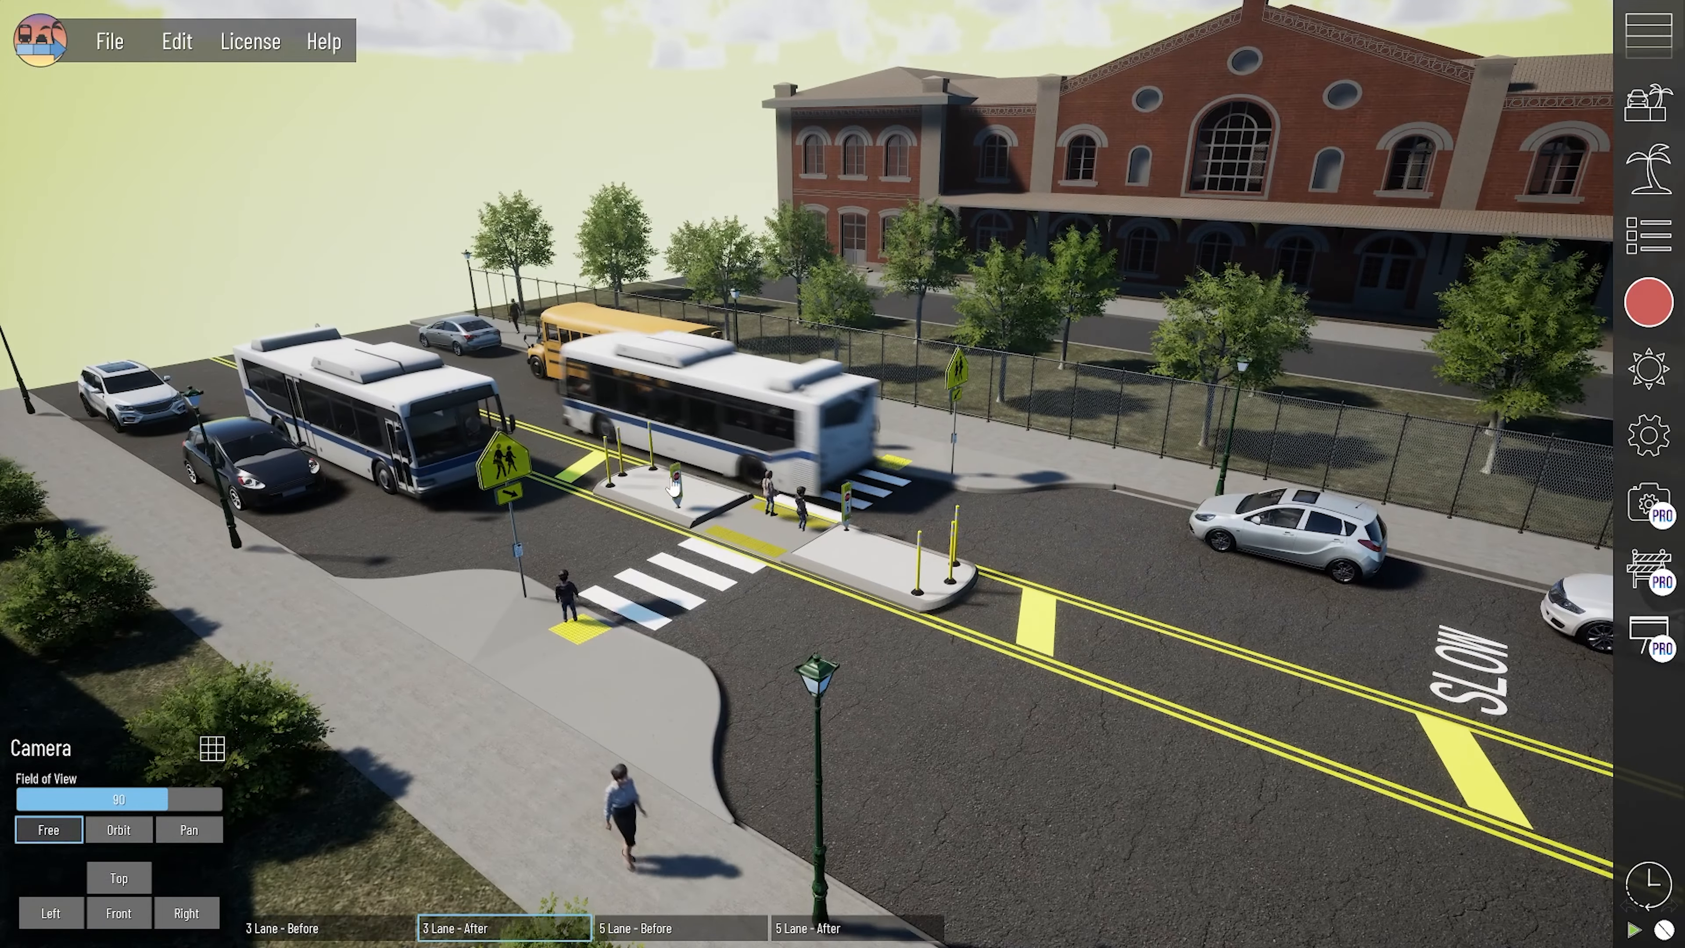
pyautogui.click(915, 597)
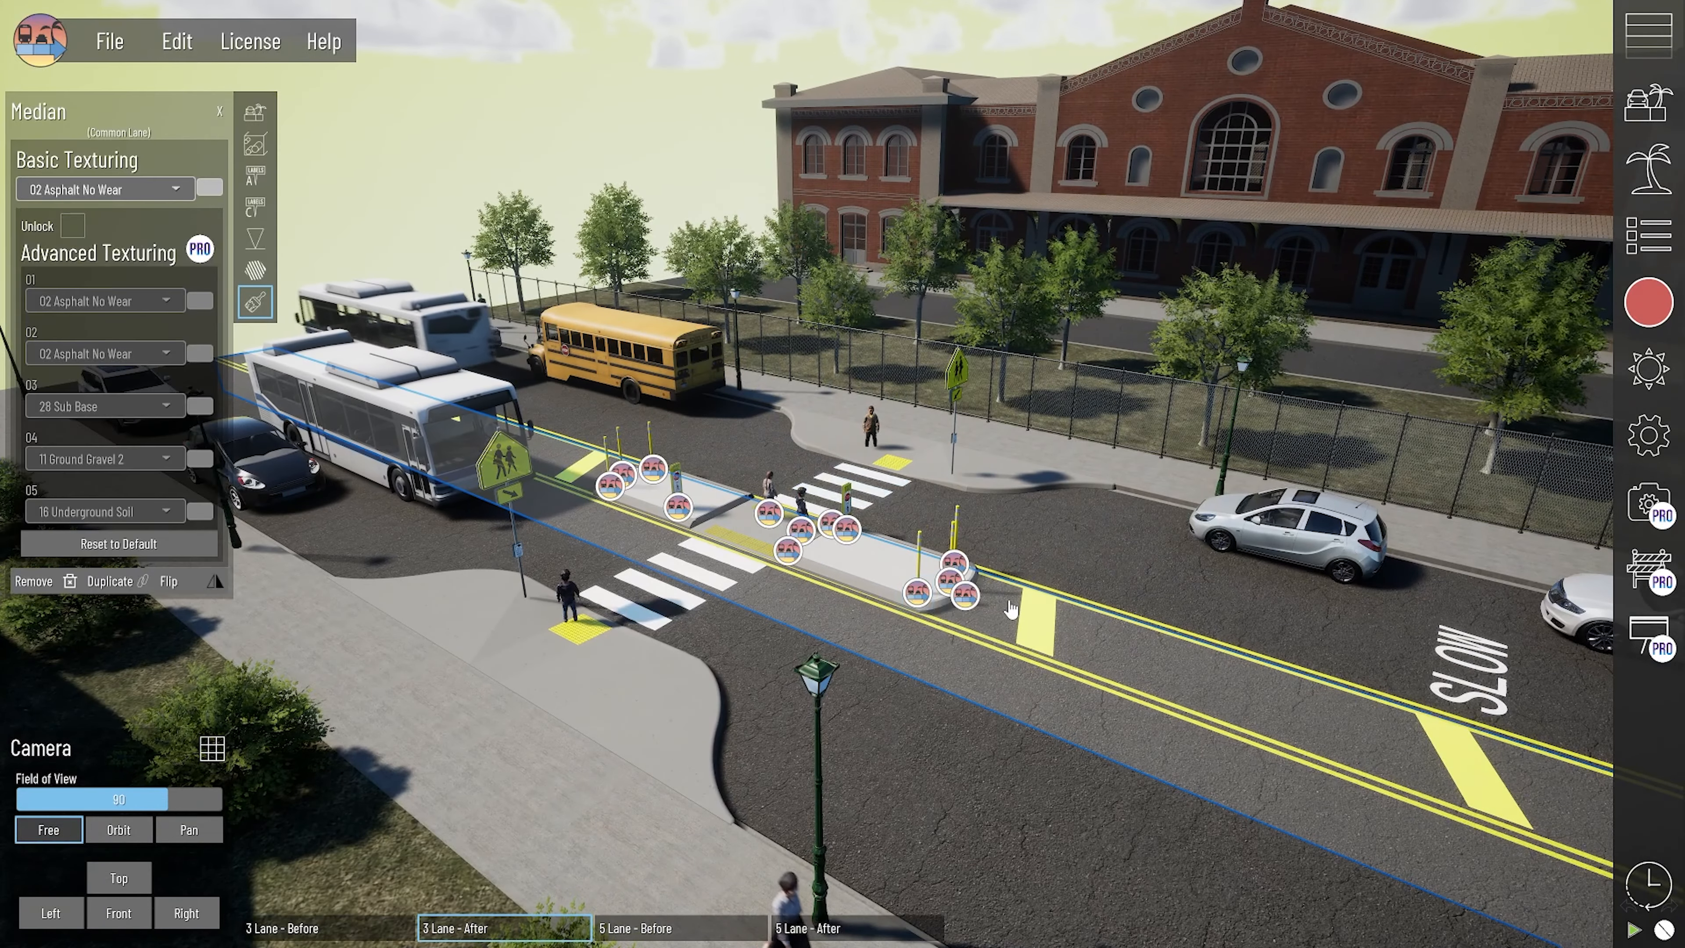
pyautogui.scroll(1, 829, 582)
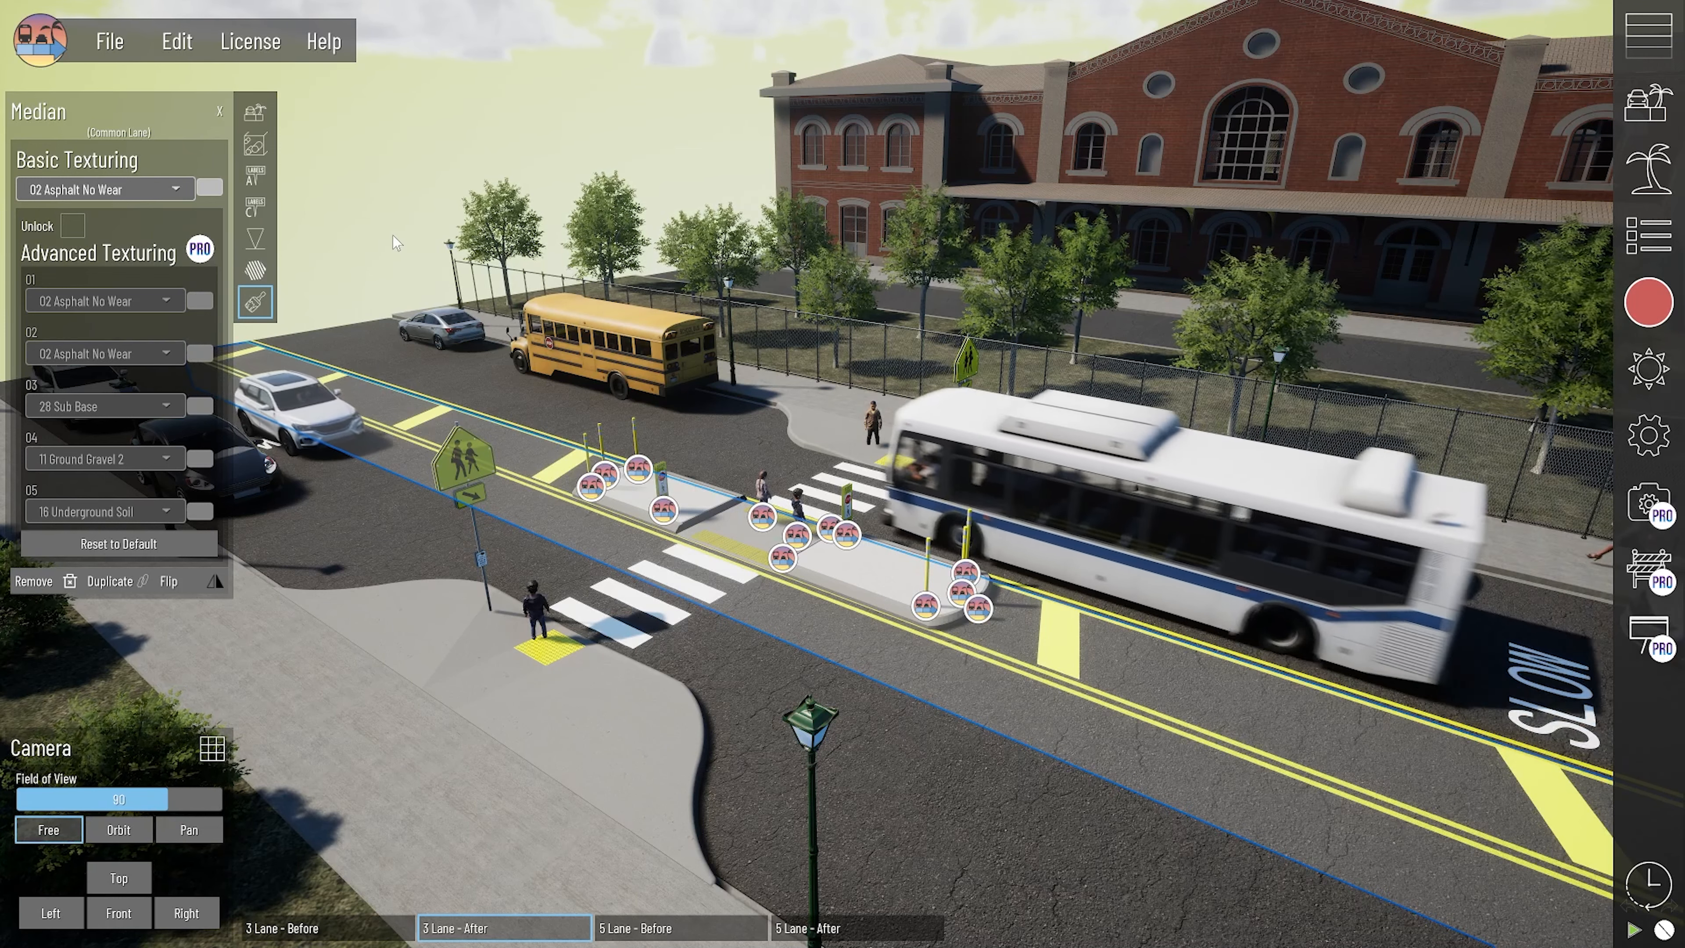
pyautogui.click(484, 780)
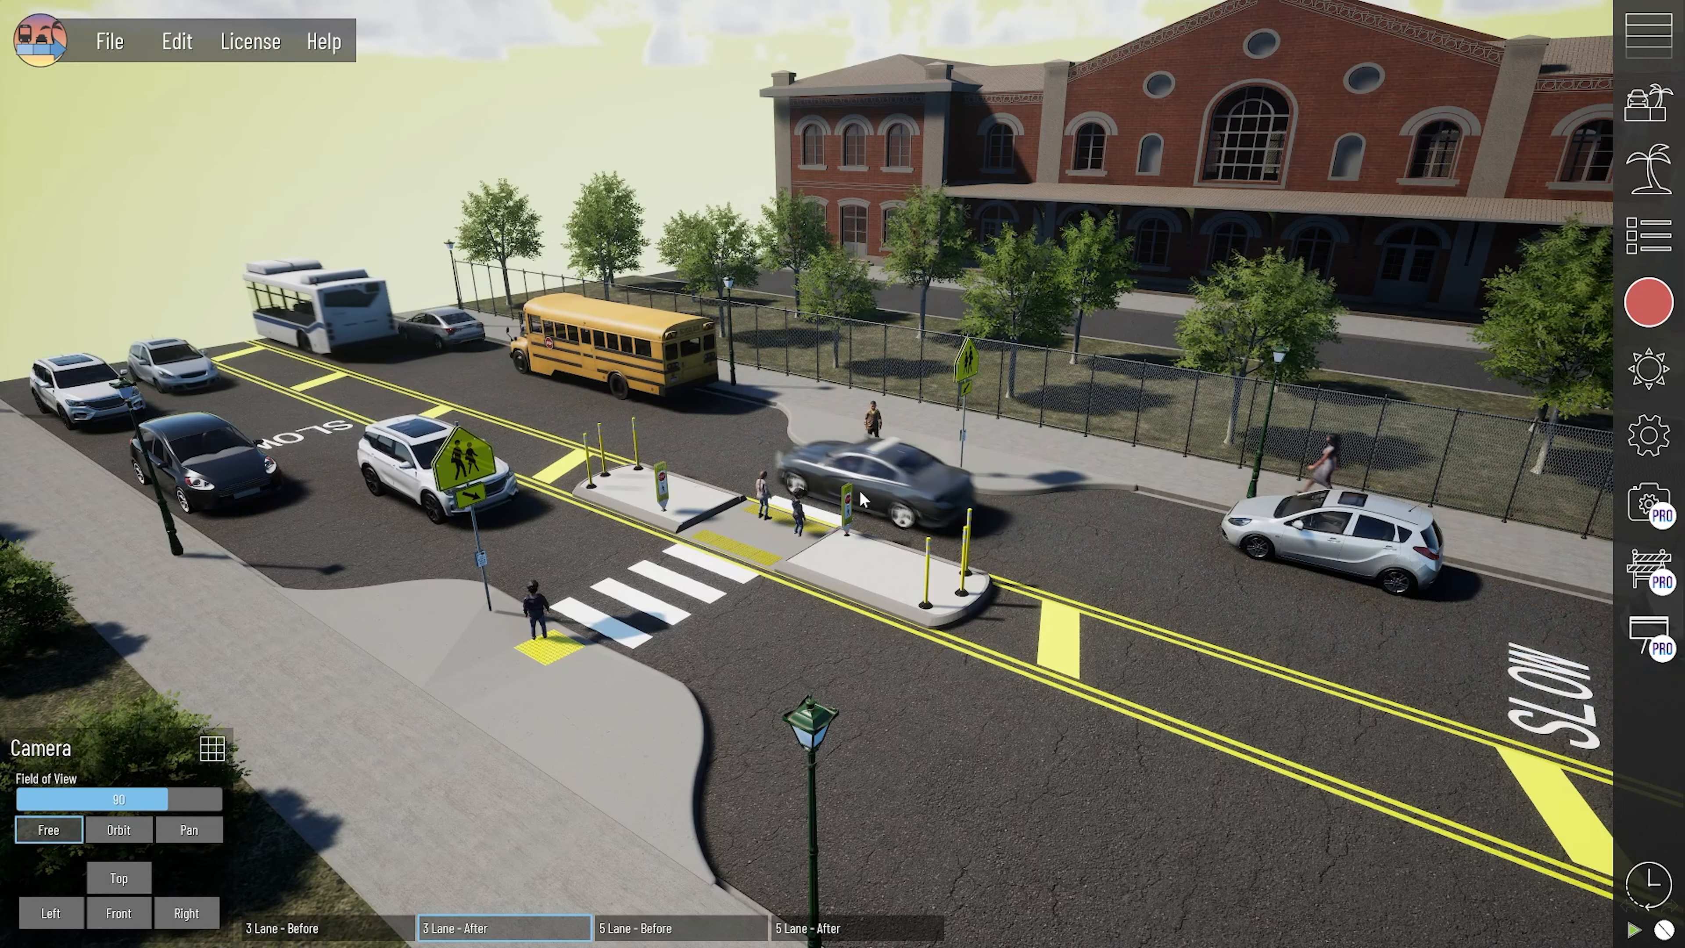
# - Compare the 5 Lane - Before and 5 Lane - After phases, examining the crossing, refuge island and overhead pedestrian signs
pyautogui.click(675, 929)
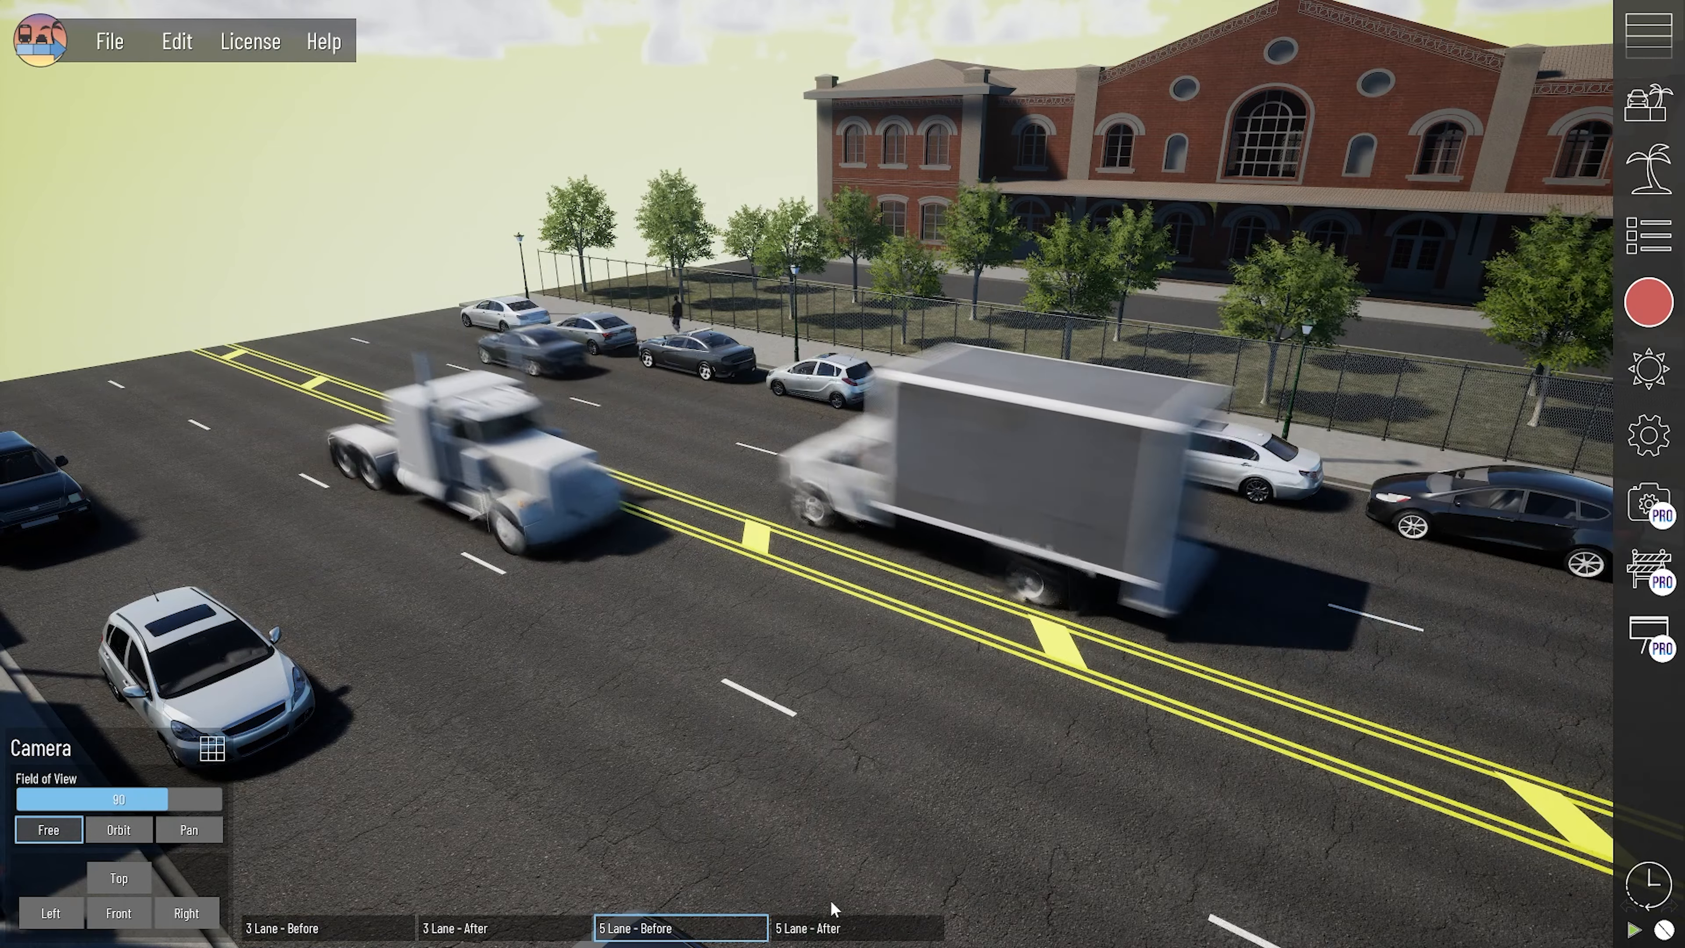
pyautogui.click(817, 928)
pyautogui.scroll(-2, 653, 585)
pyautogui.moveTo(600, 856); pyautogui.dragTo(677, 646, button='middle')
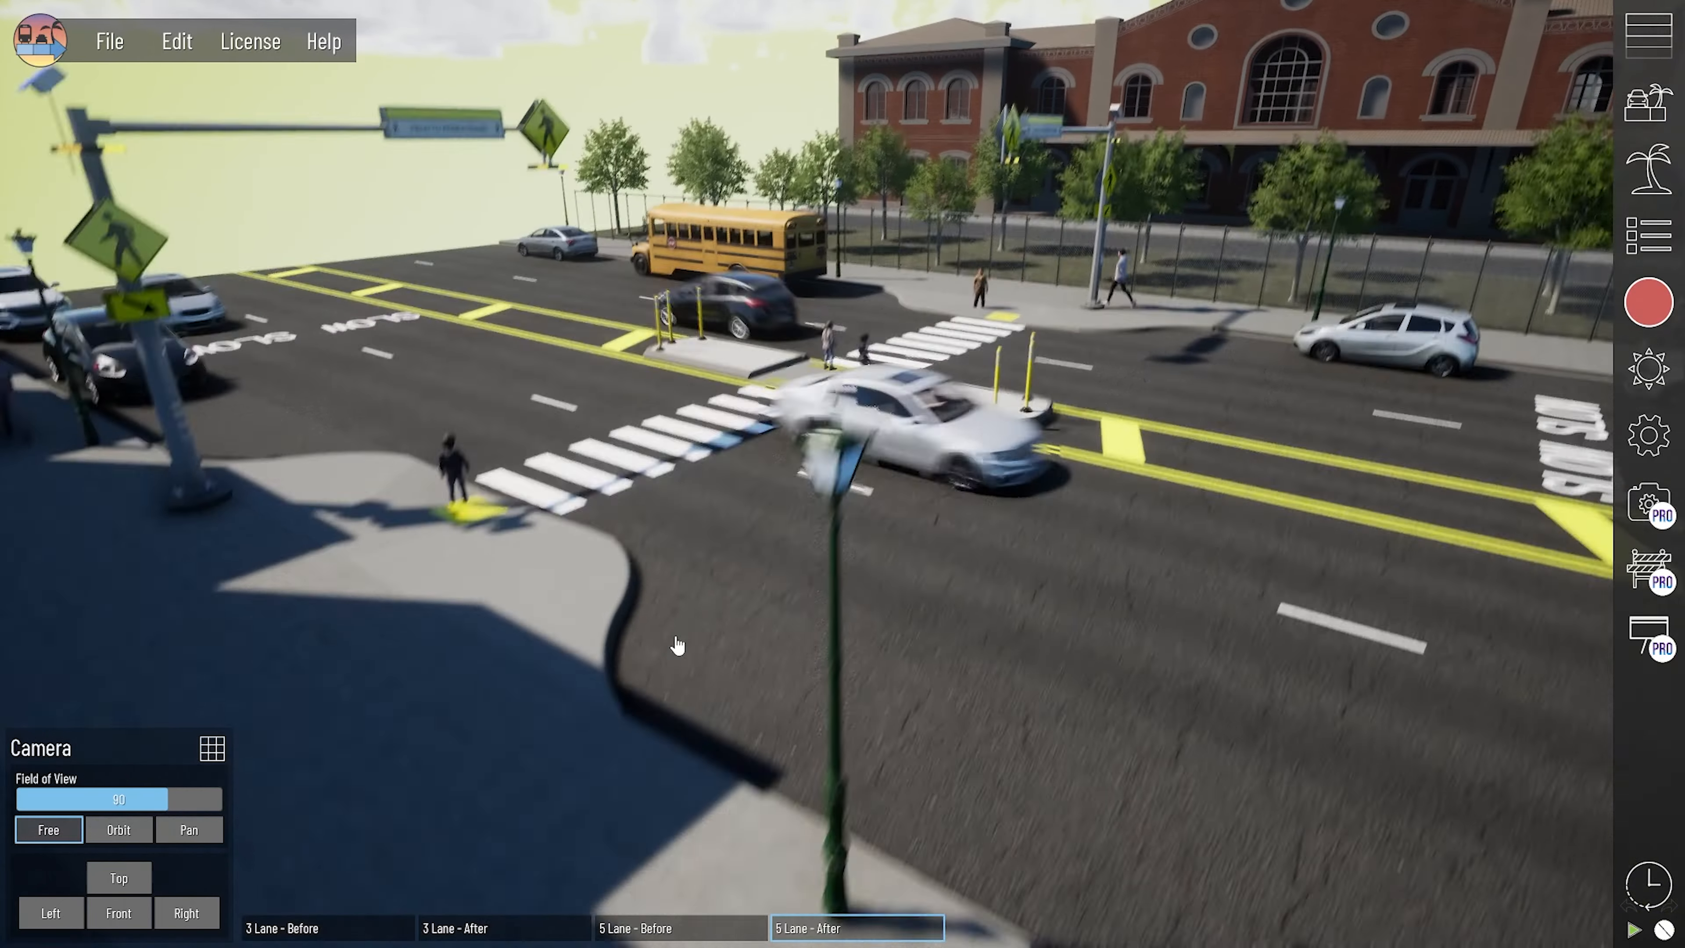
pyautogui.scroll(-2, 609, 701)
pyautogui.moveTo(672, 575); pyautogui.dragTo(610, 591, button='middle')
pyautogui.scroll(1, 610, 591)
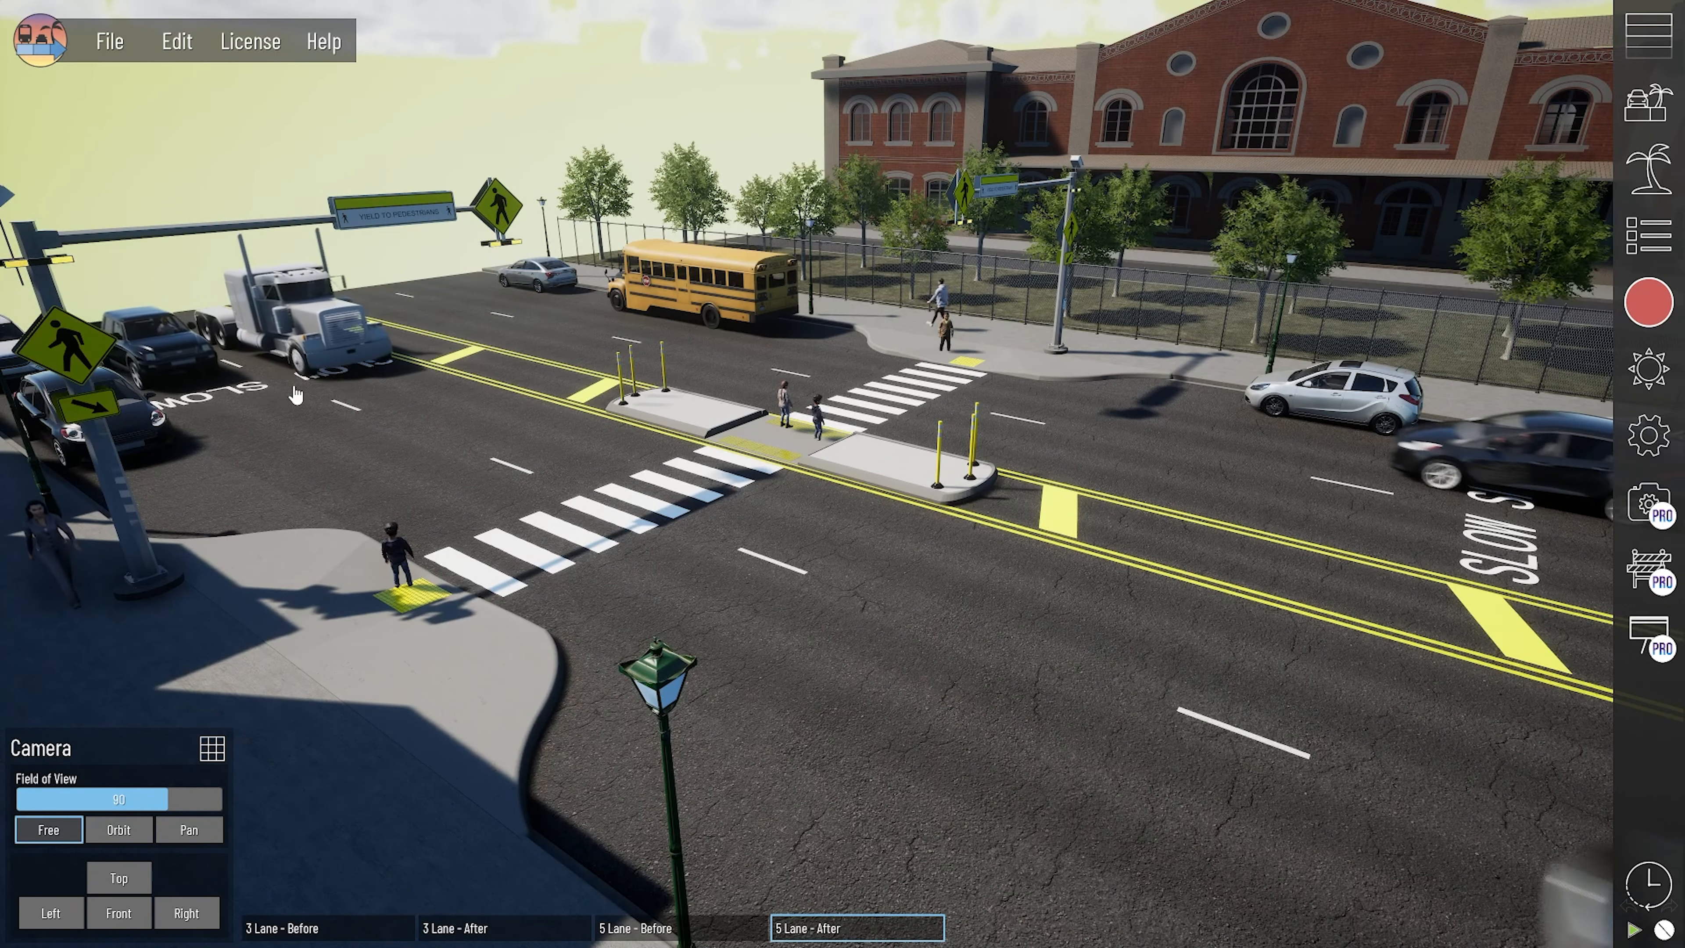
pyautogui.moveTo(265, 600); pyautogui.dragTo(352, 686, button='middle')
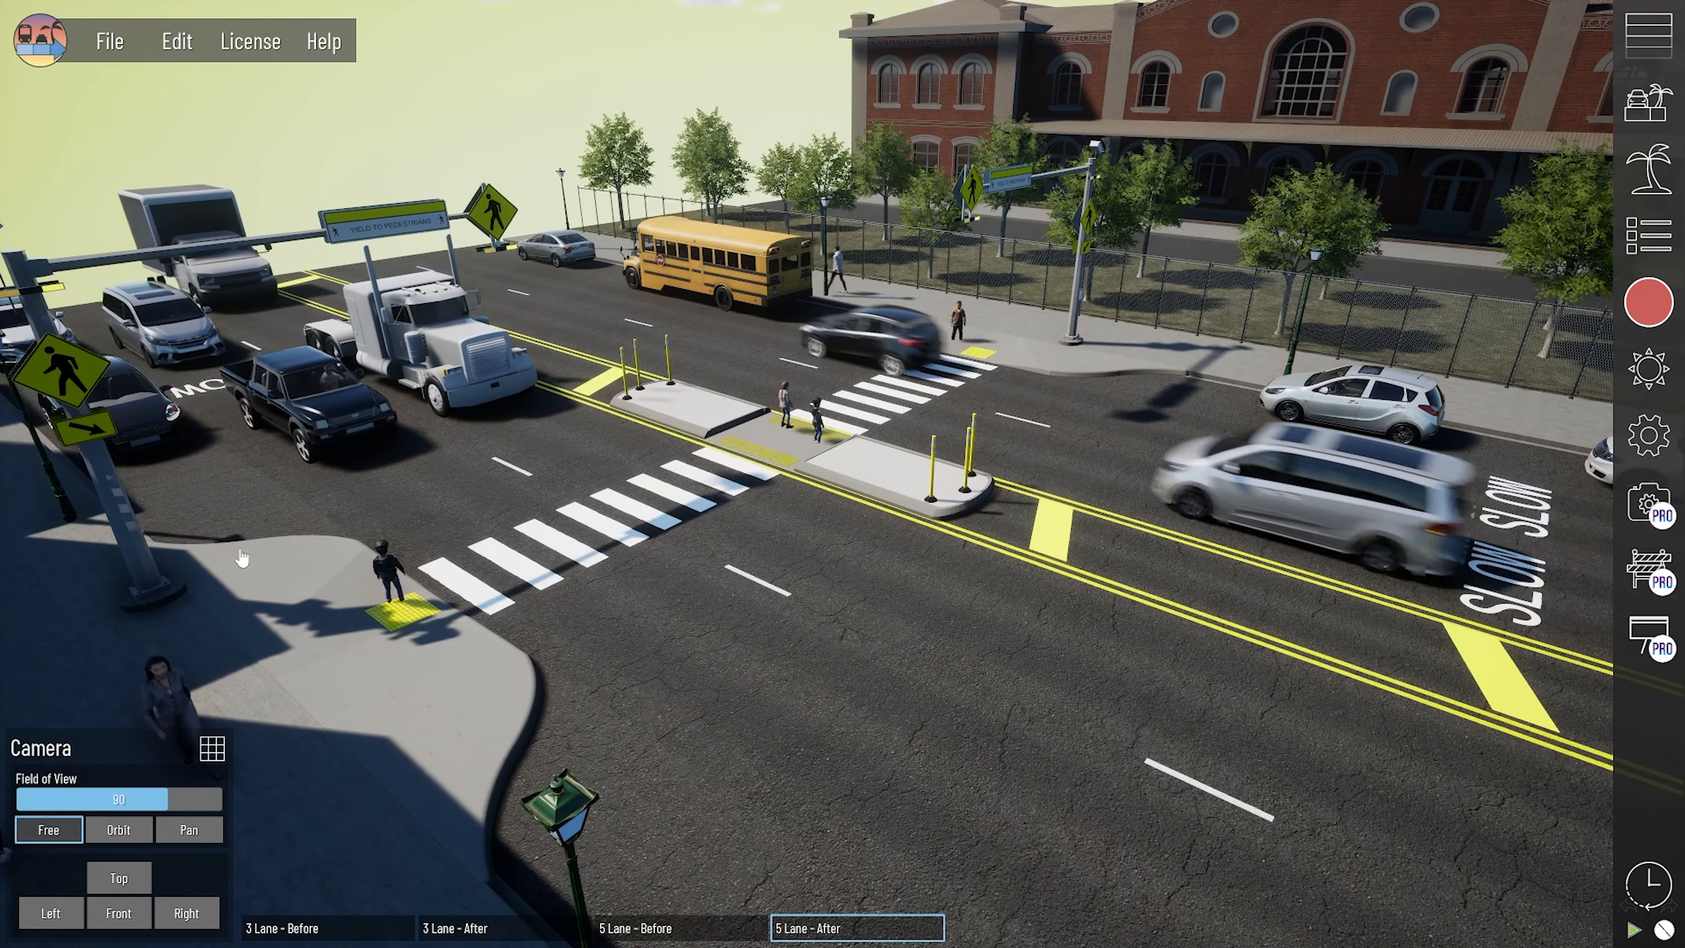
pyautogui.moveTo(98, 543); pyautogui.dragTo(236, 566, button='middle')
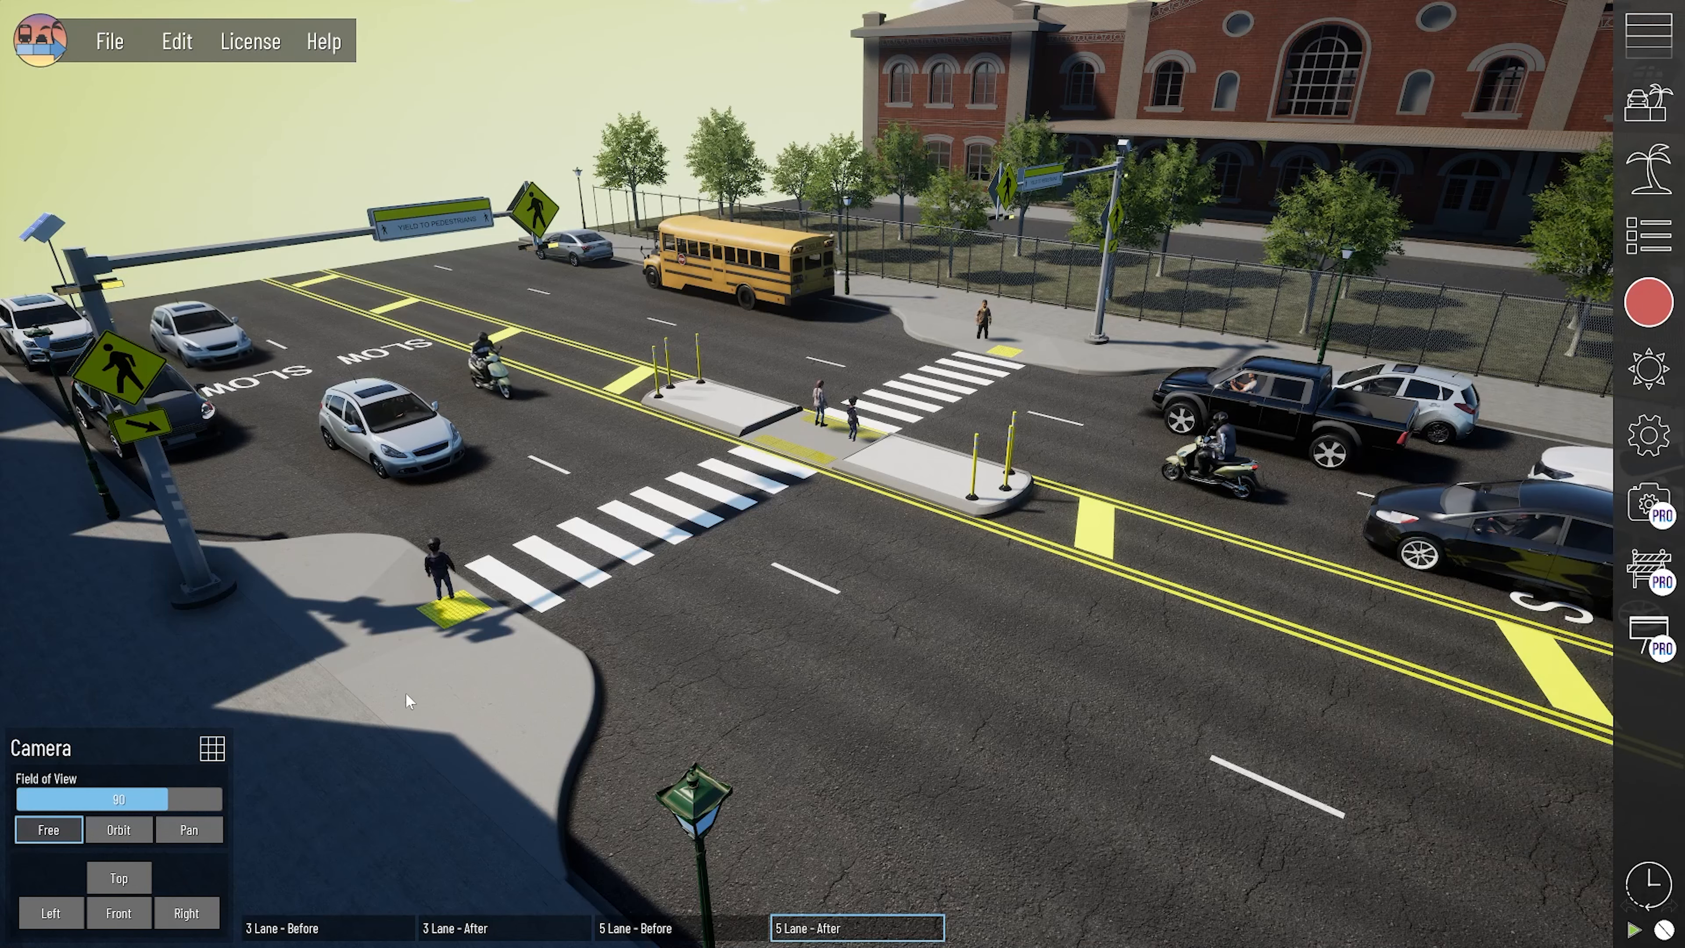
pyautogui.click(664, 928)
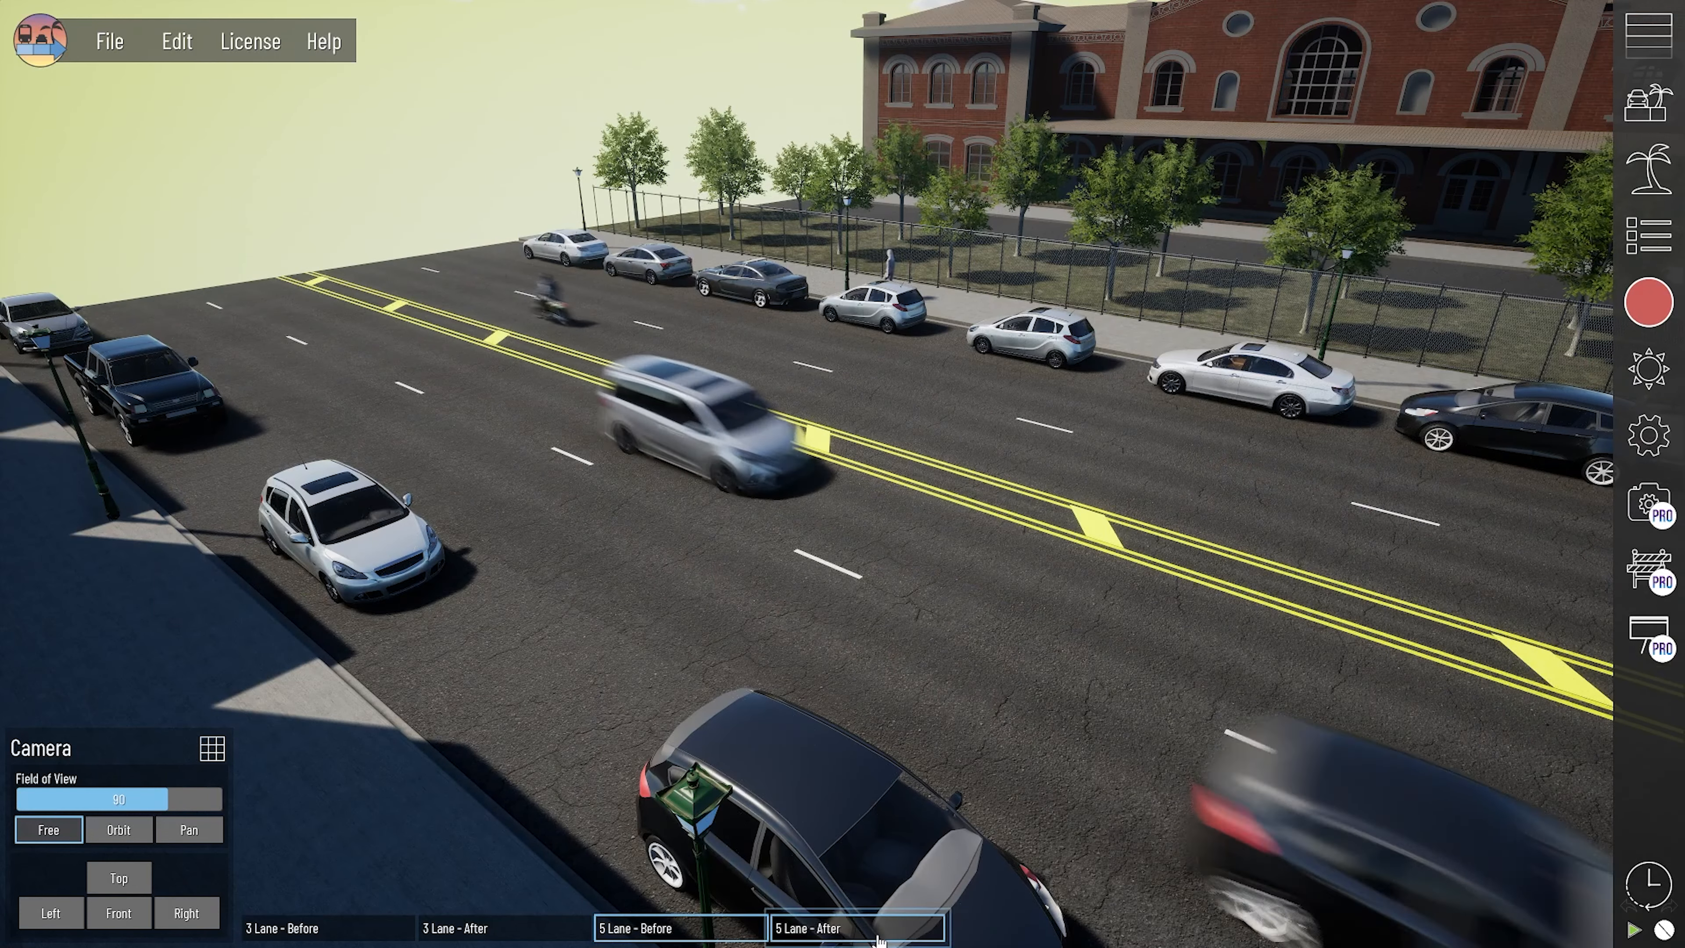
pyautogui.click(879, 936)
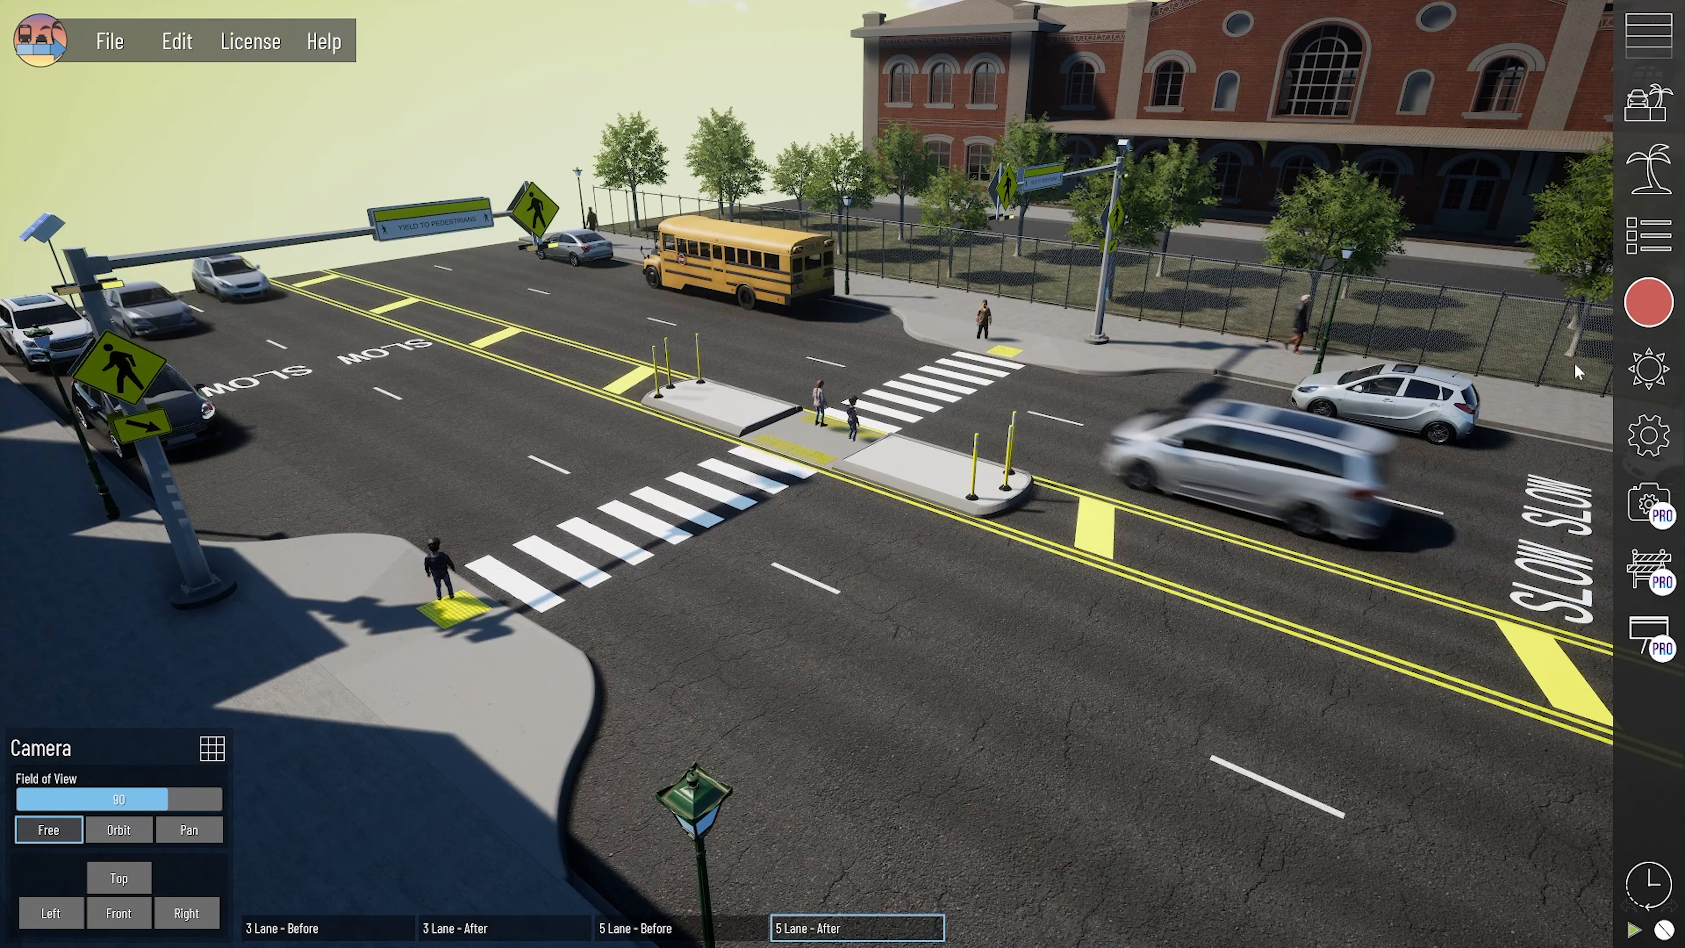
# - View the 3 Lane - After phase through the saved cameras 3 Lane - Low Angle Free, 3 Lane - Low Angle Pan and High Center Free
pyautogui.click(1648, 302)
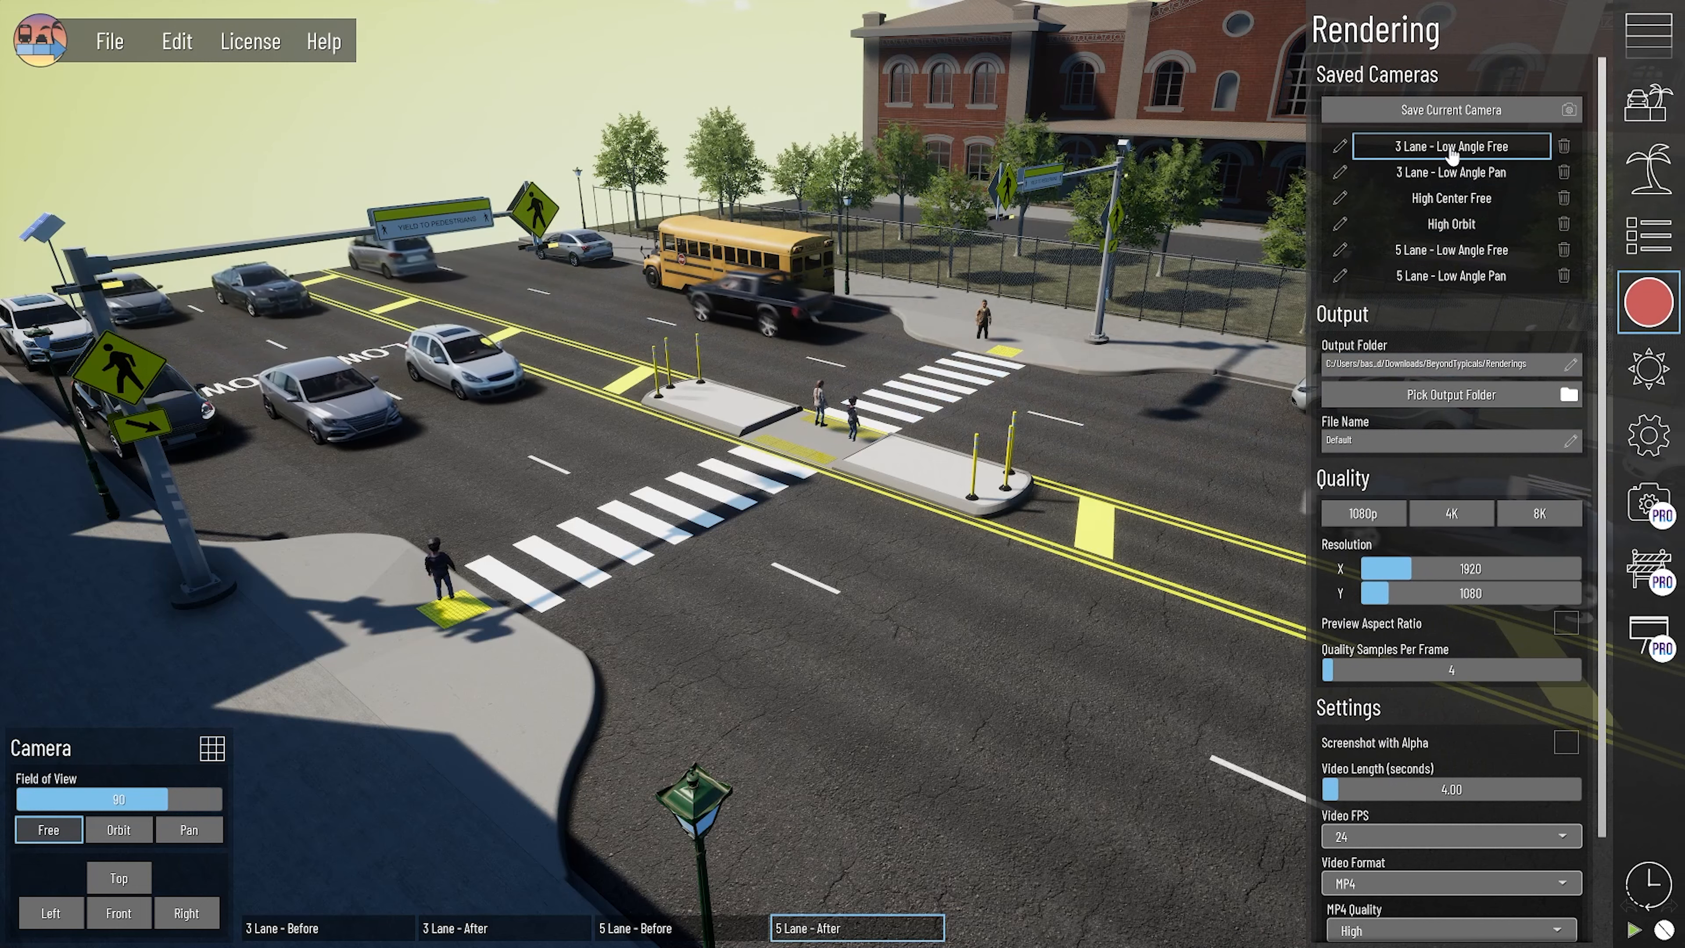
pyautogui.click(1433, 147)
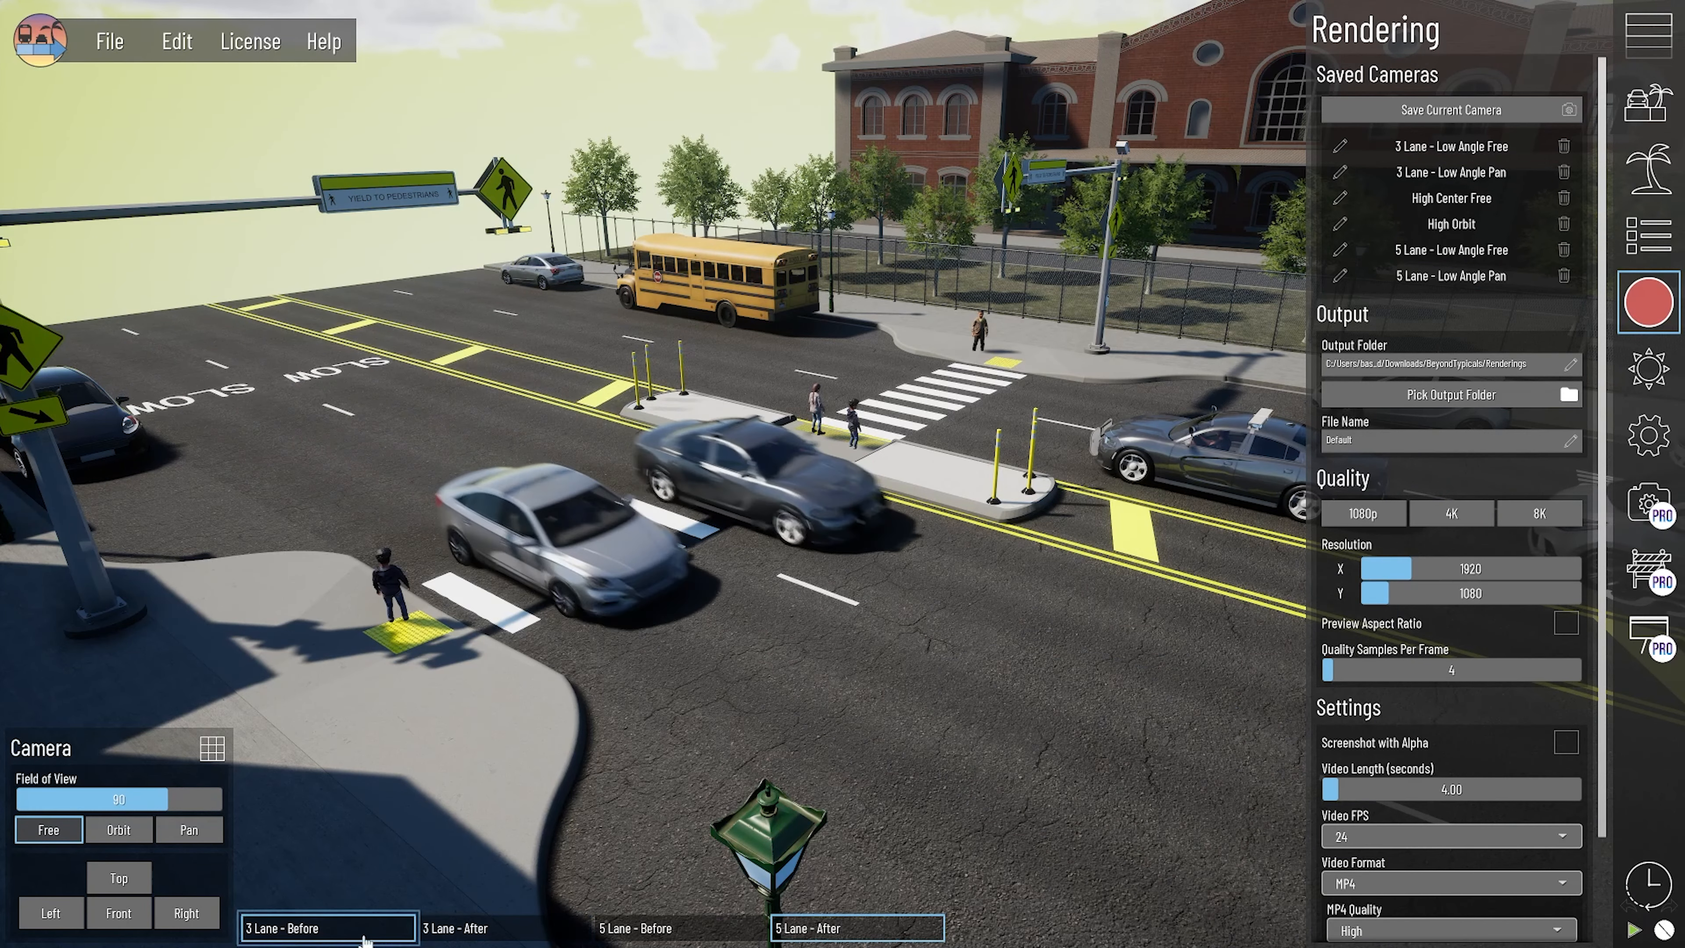
pyautogui.click(392, 929)
pyautogui.click(498, 929)
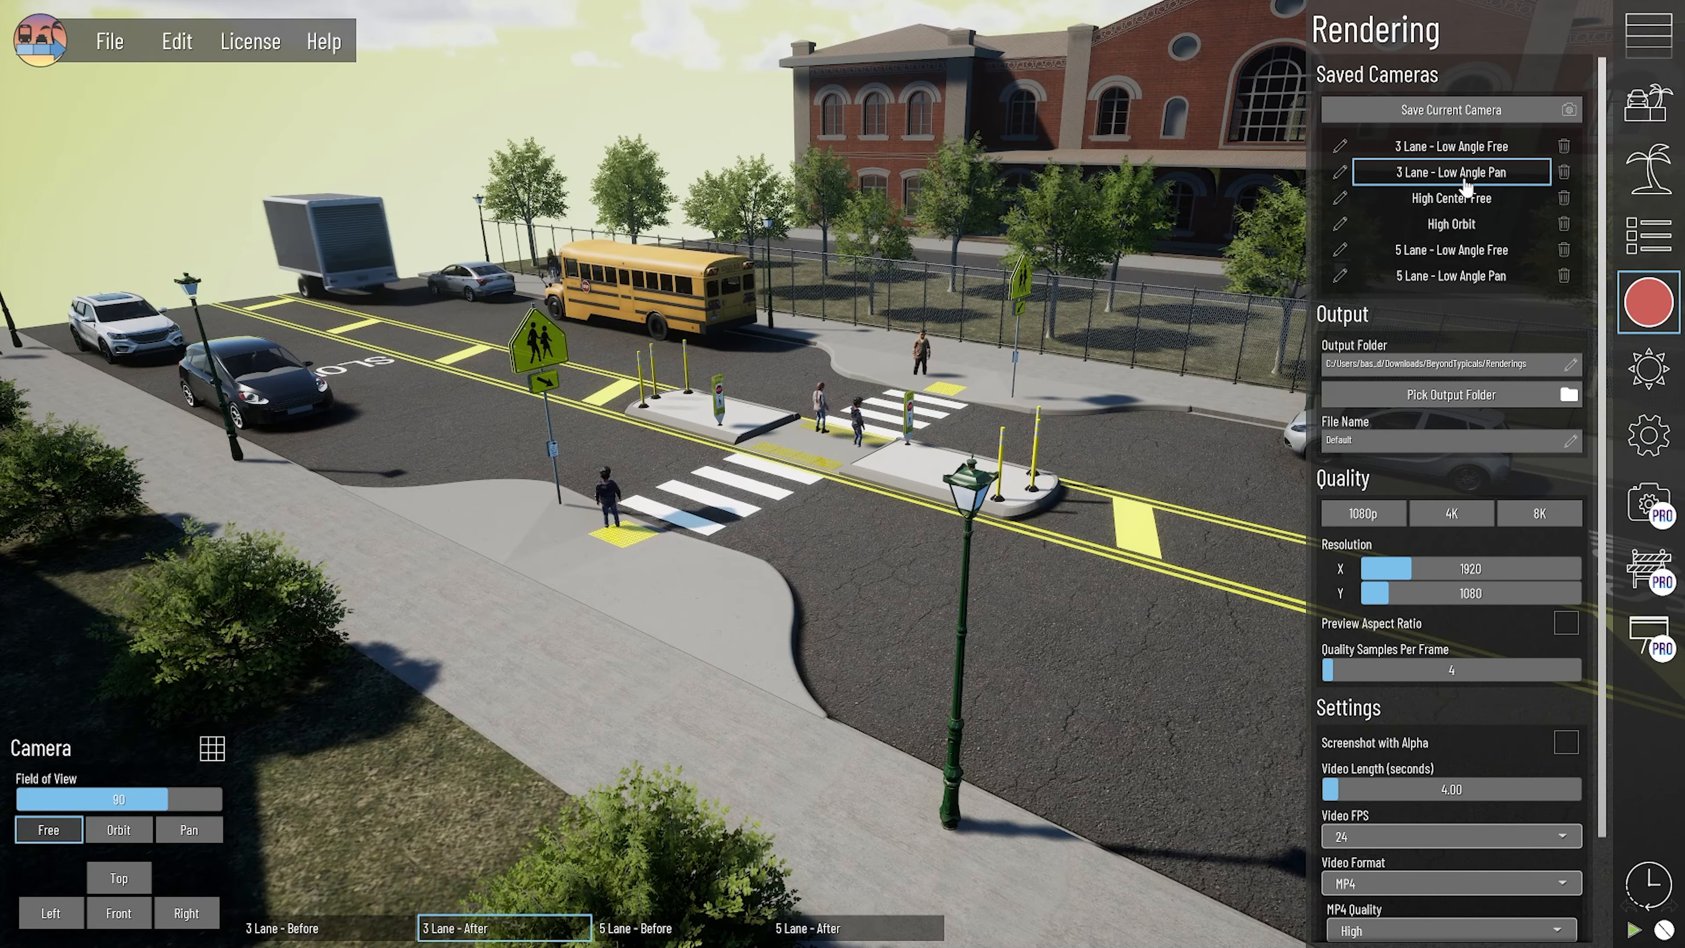
pyautogui.click(1452, 173)
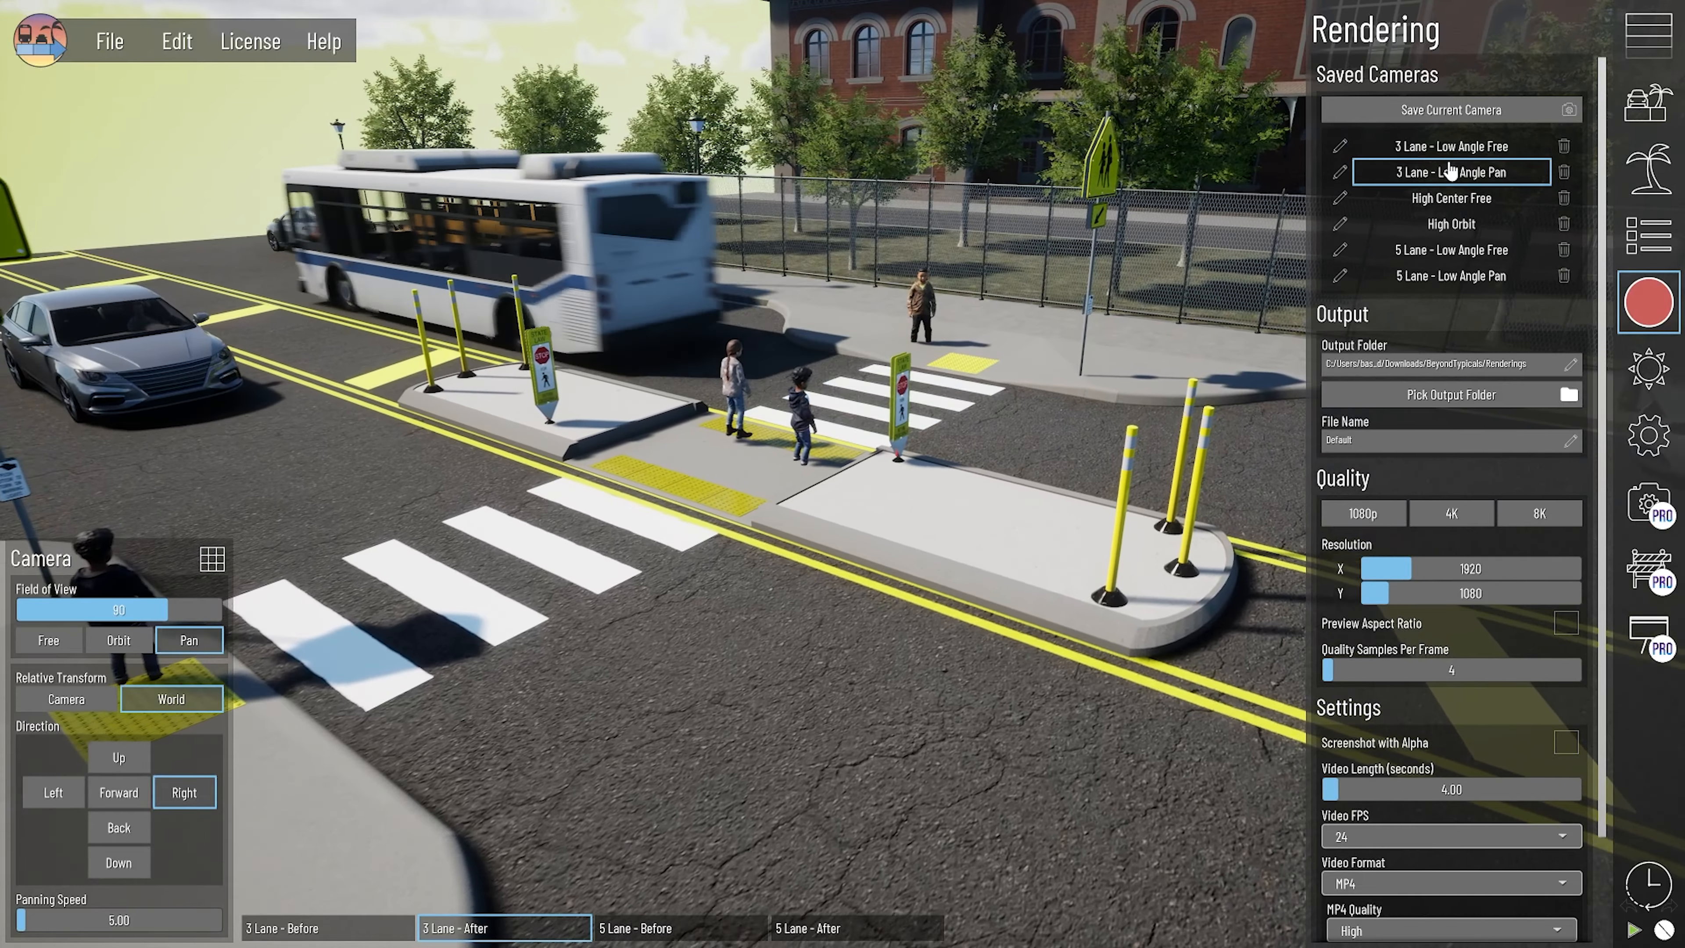
pyautogui.click(1464, 199)
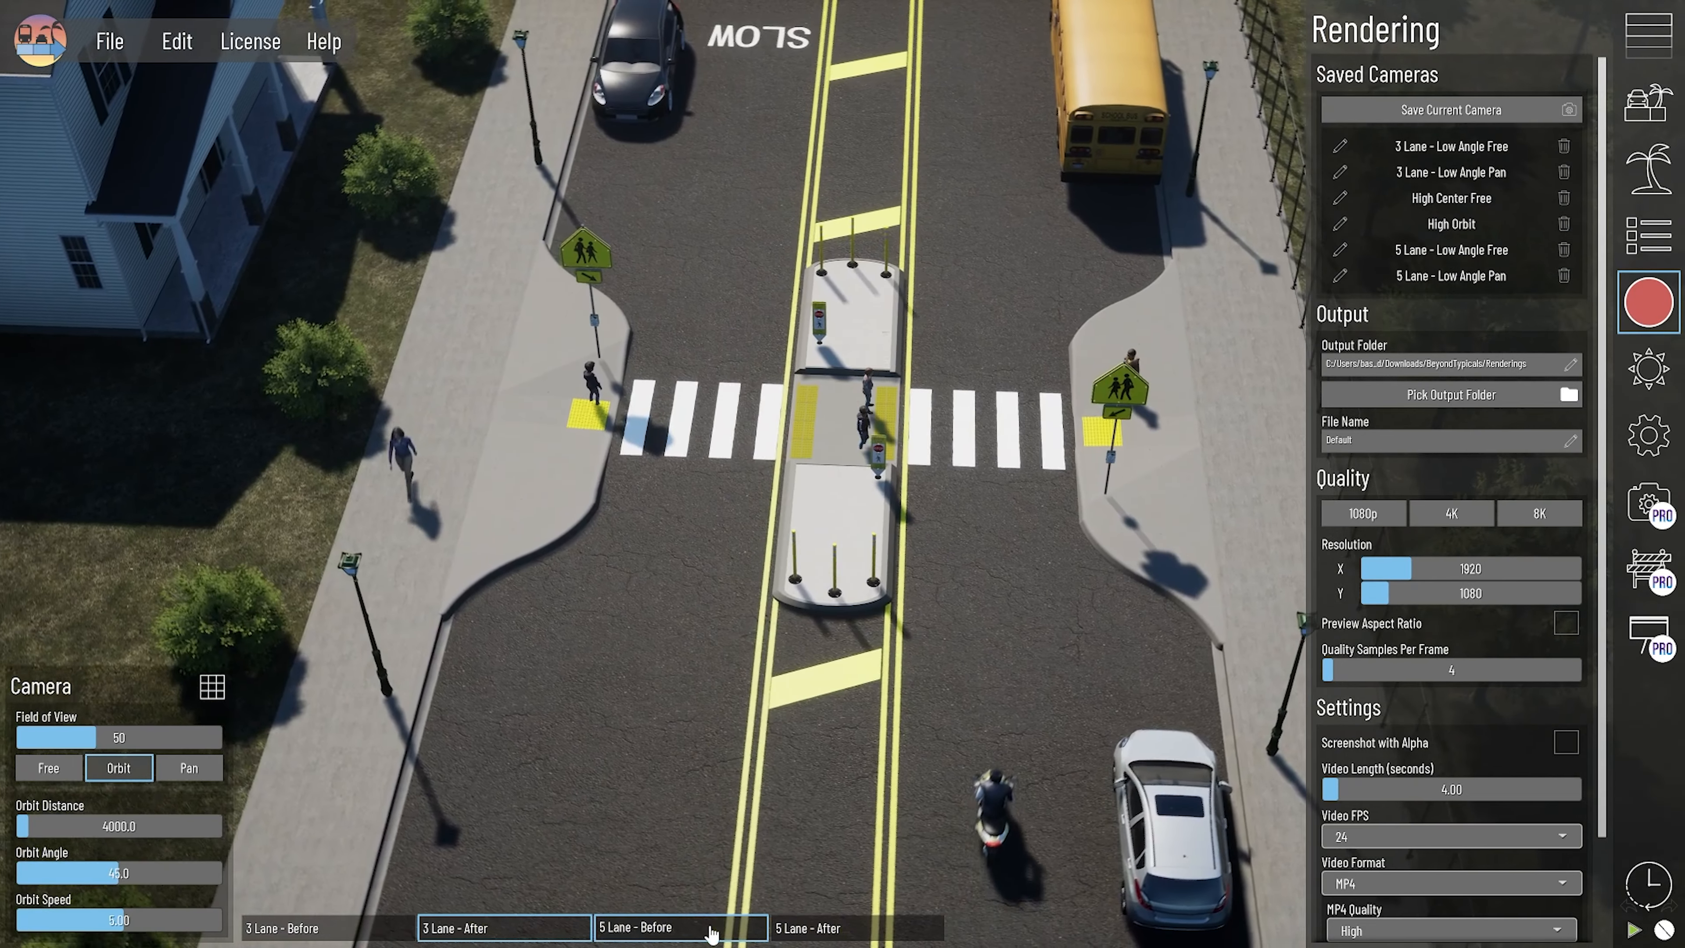
# - View the 5 Lane - After phase through the saved cameras 5 Lane - Low Angle Free and 5 Lane - Low Angle Pan
pyautogui.click(683, 928)
pyautogui.click(1452, 250)
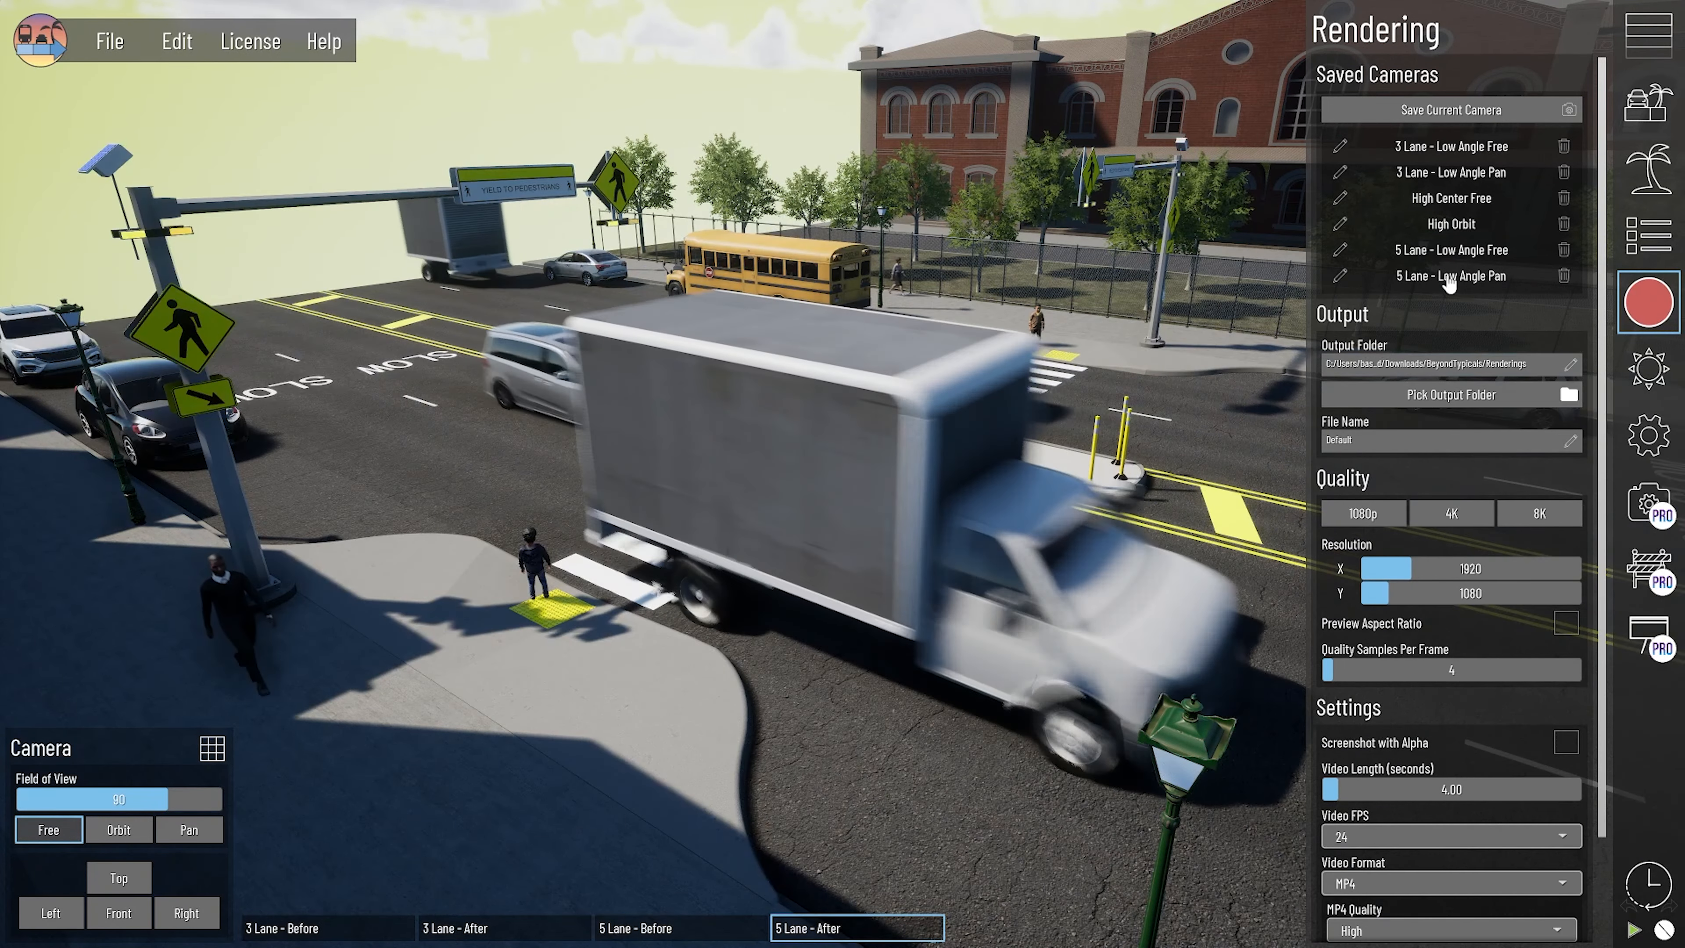
pyautogui.click(1449, 281)
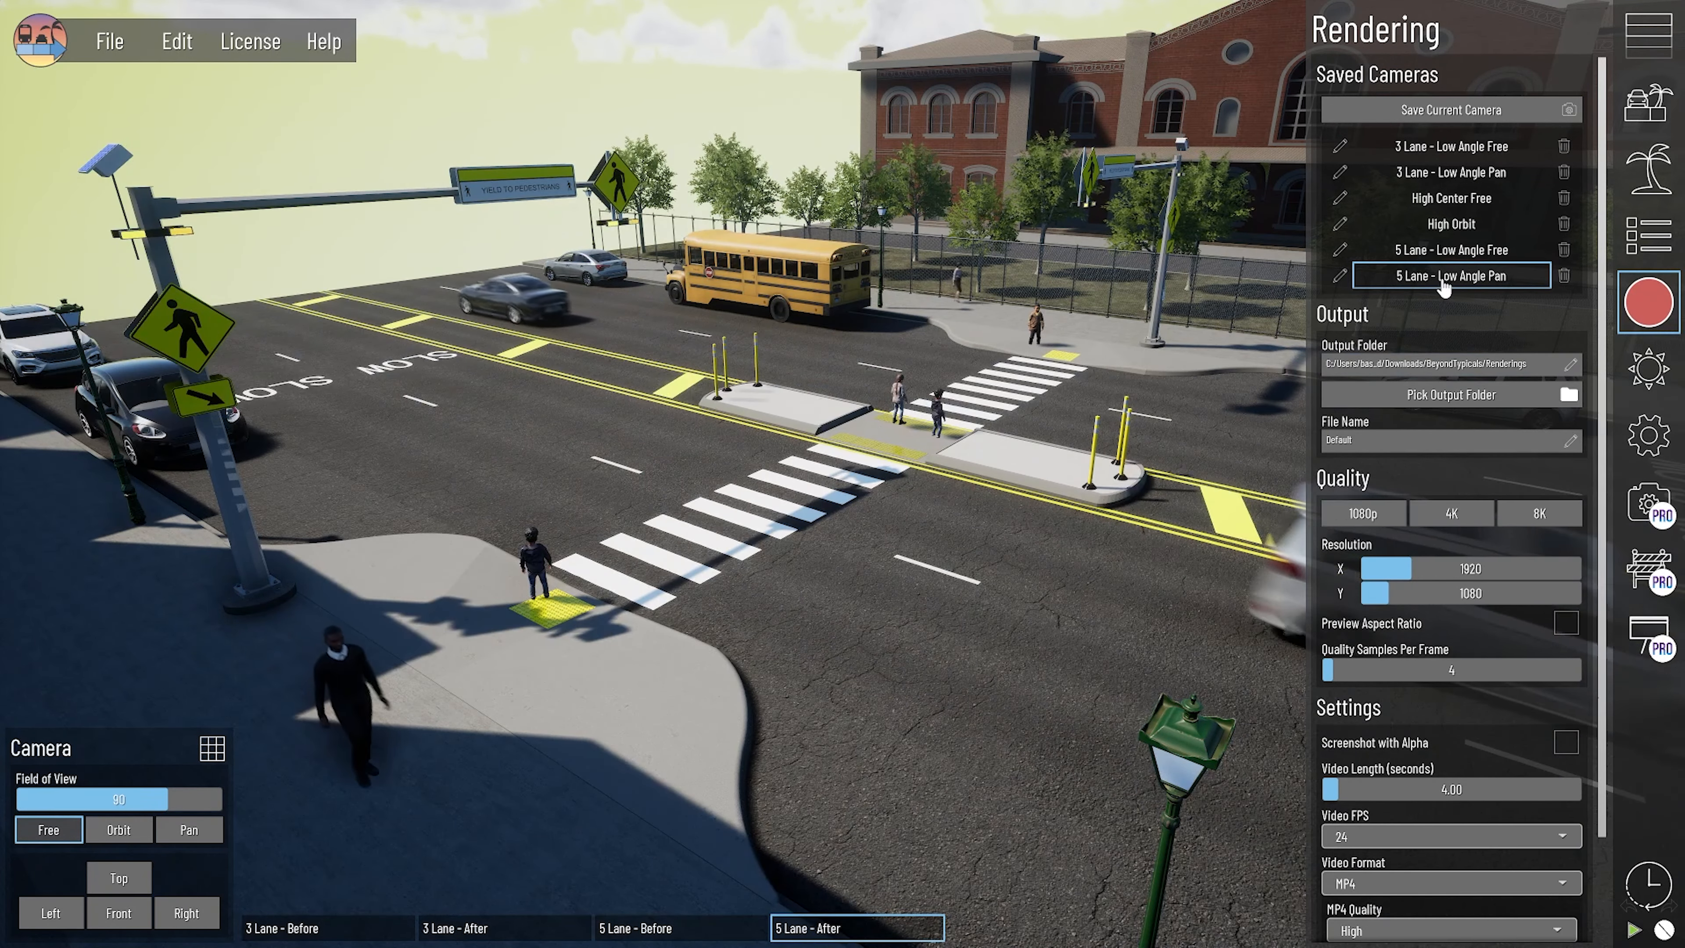